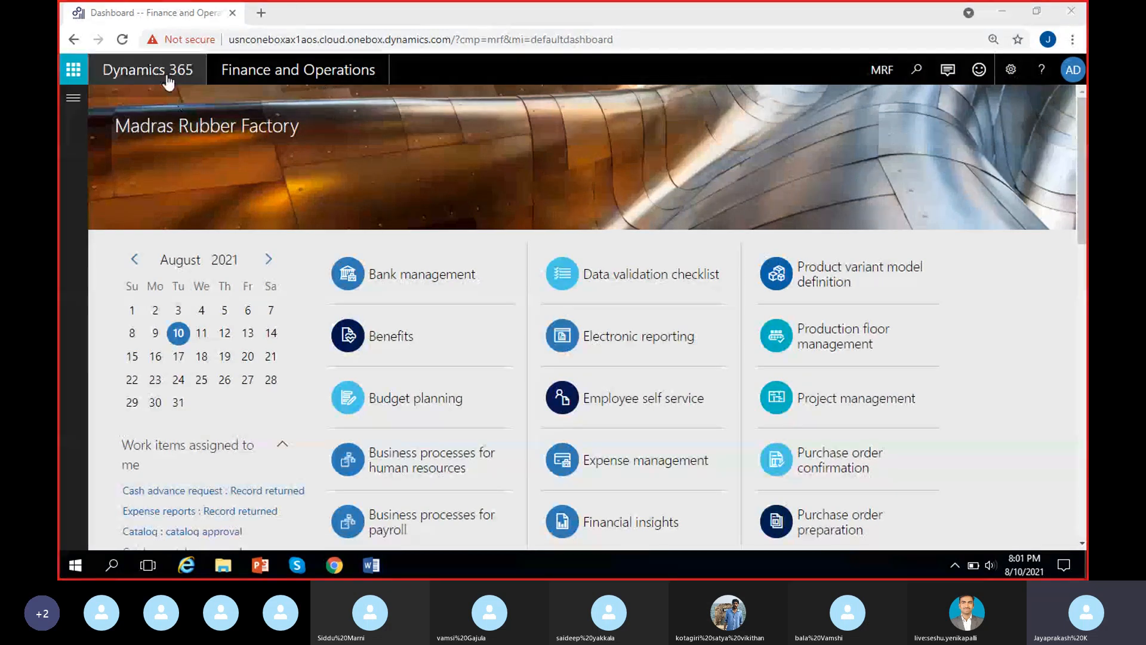
Open the Journal names page in the General ledger journal setup and dismiss the edit notice.
left_click(73, 98)
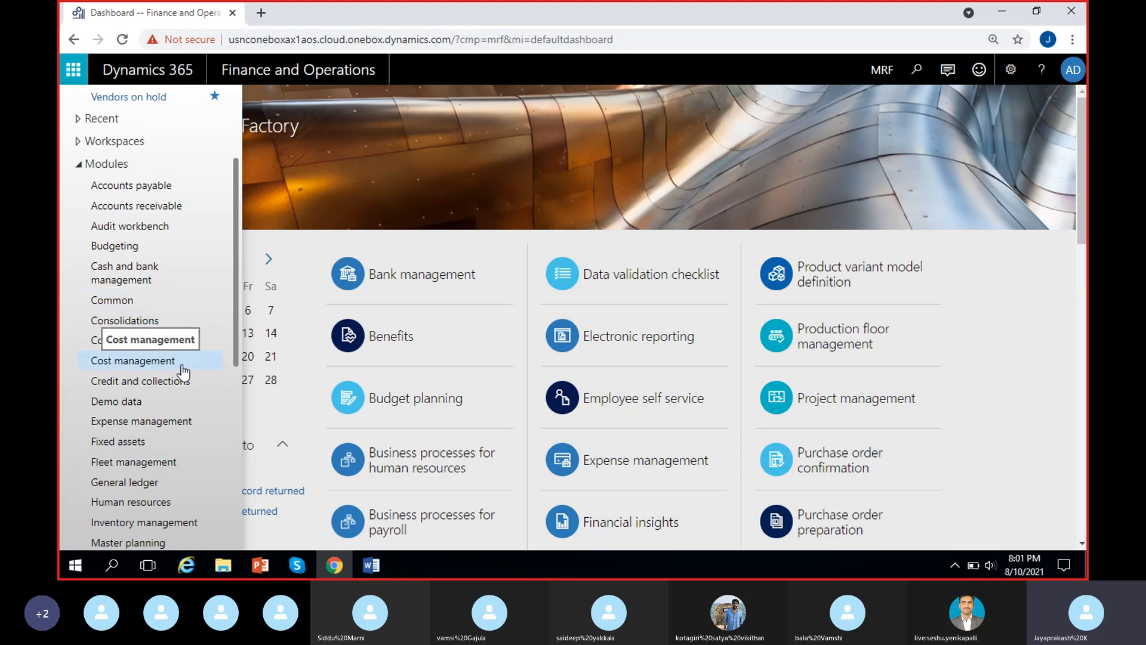
scroll(166, 401, "down", 1)
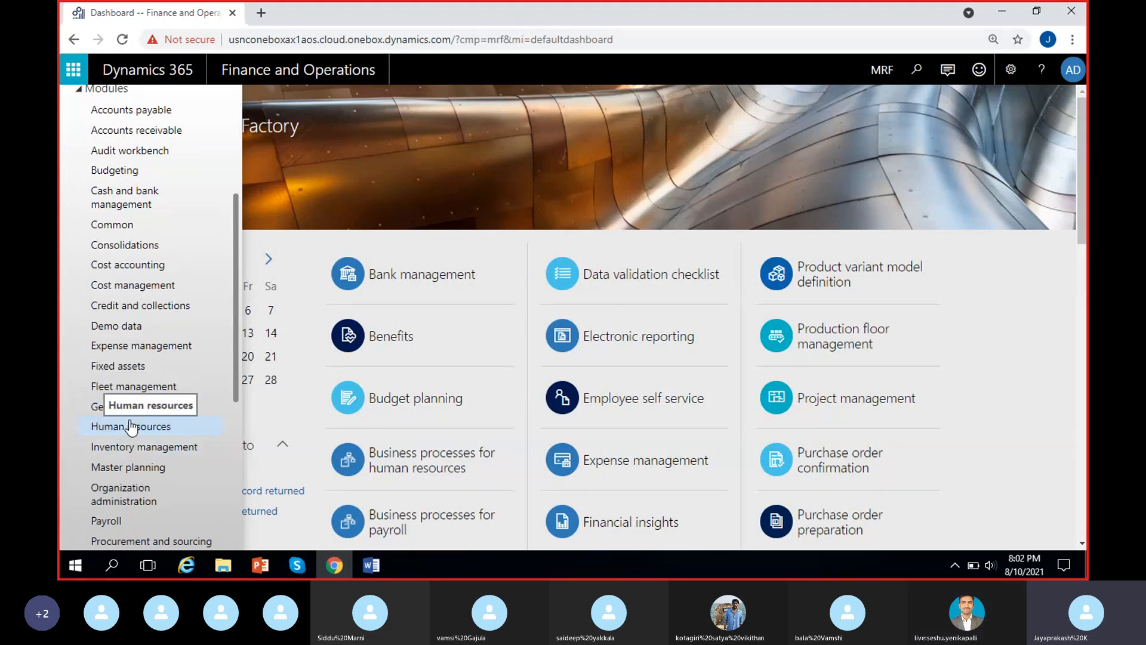
scroll(146, 403, "down", 2)
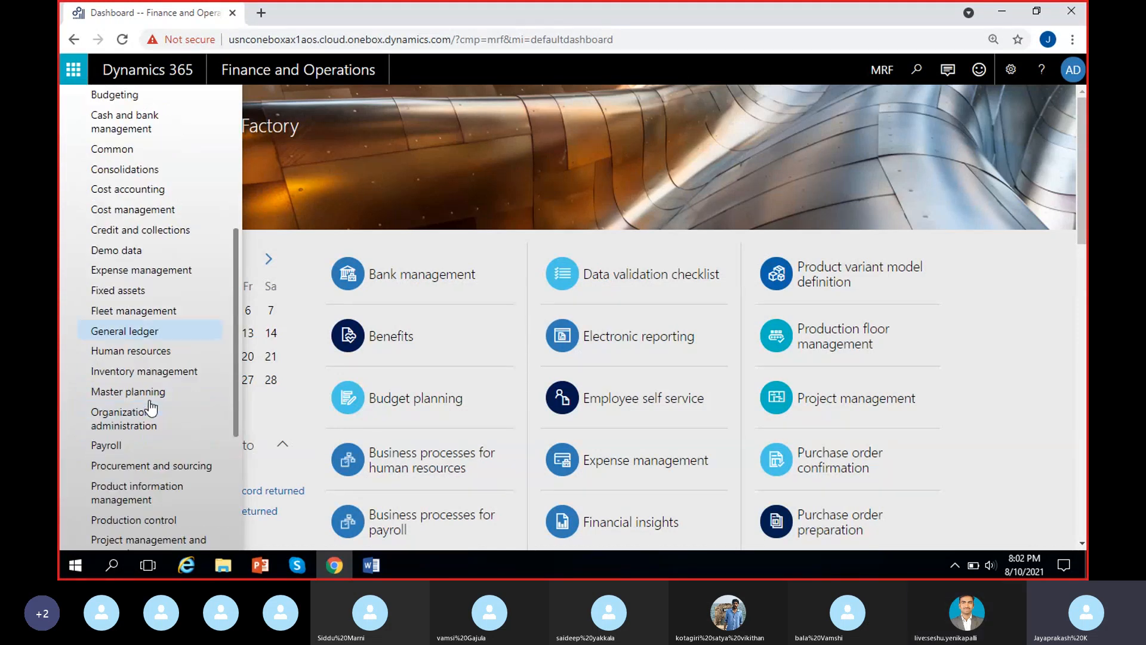
scroll(128, 357, "up", 1)
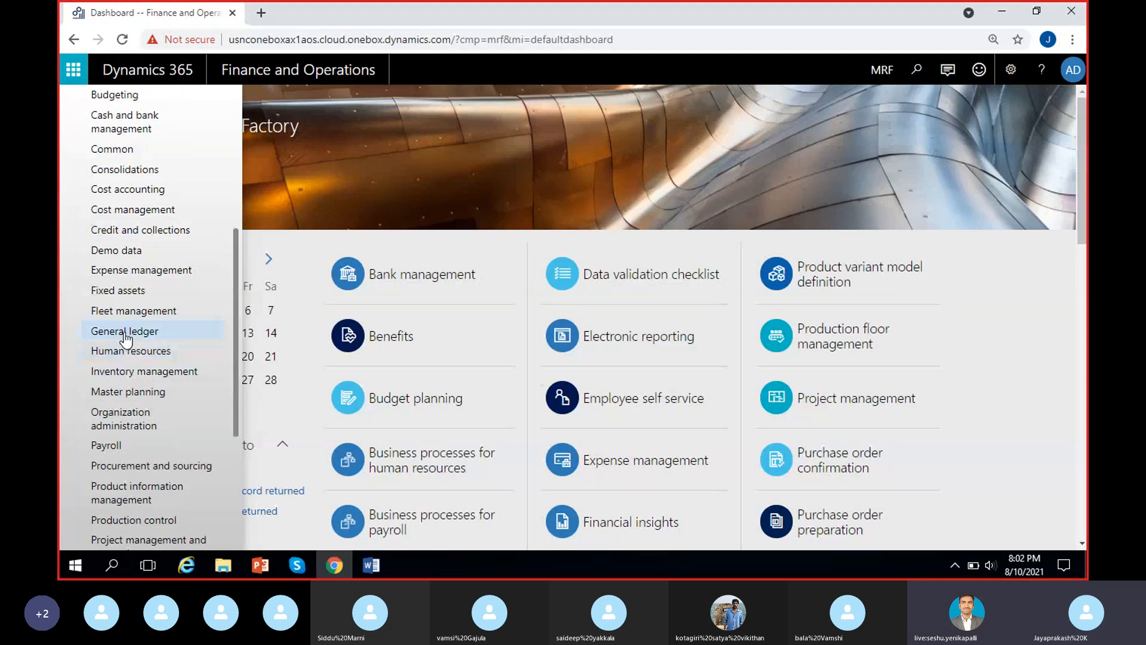
left_click(126, 335)
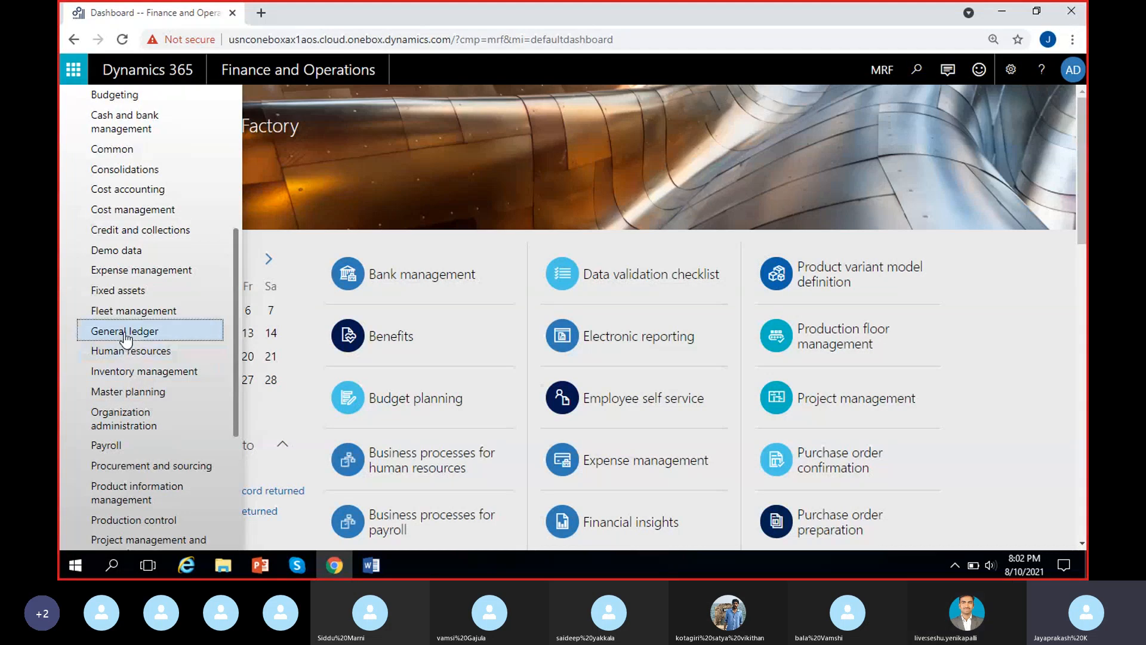
scroll(730, 302, "right", 5)
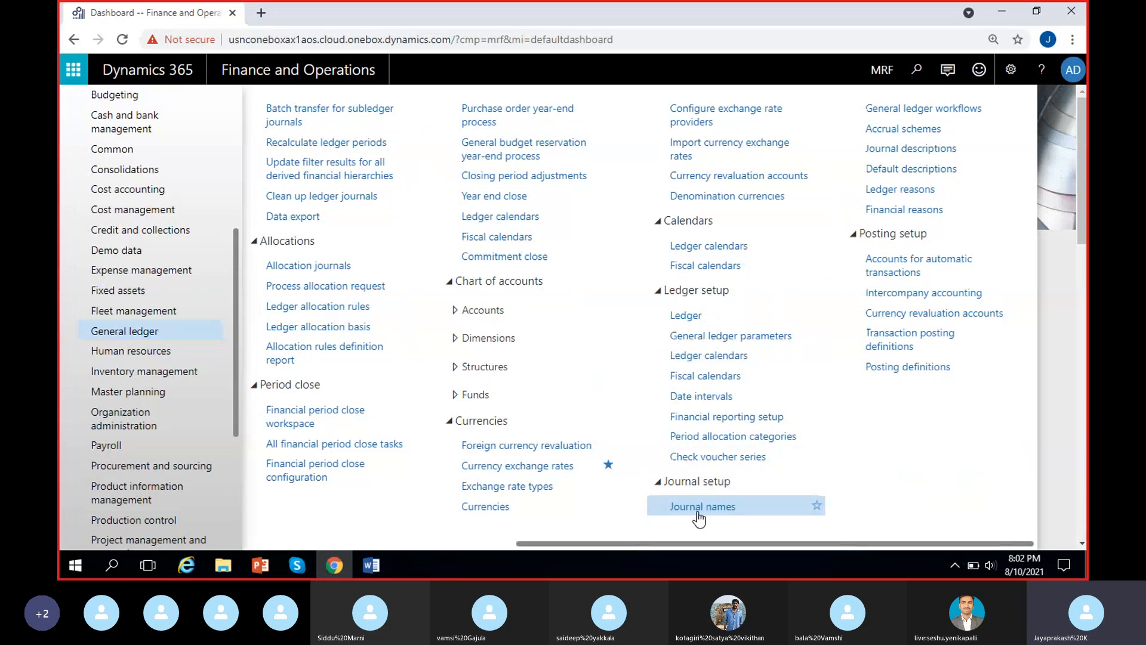
left_click(729, 513)
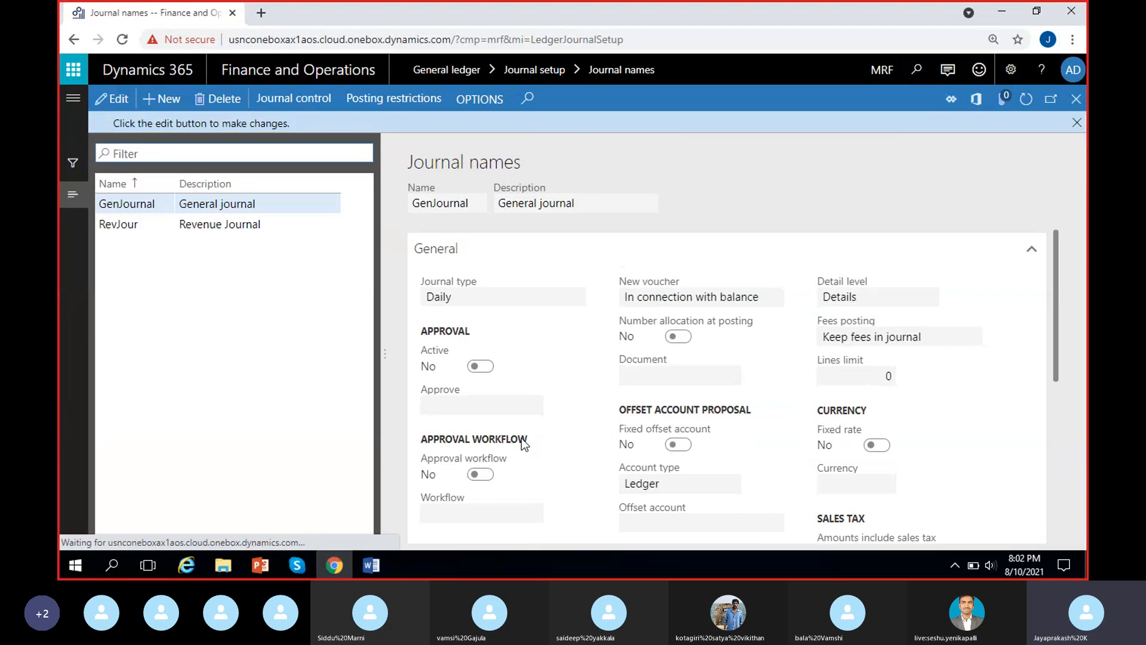
left_click(1076, 126)
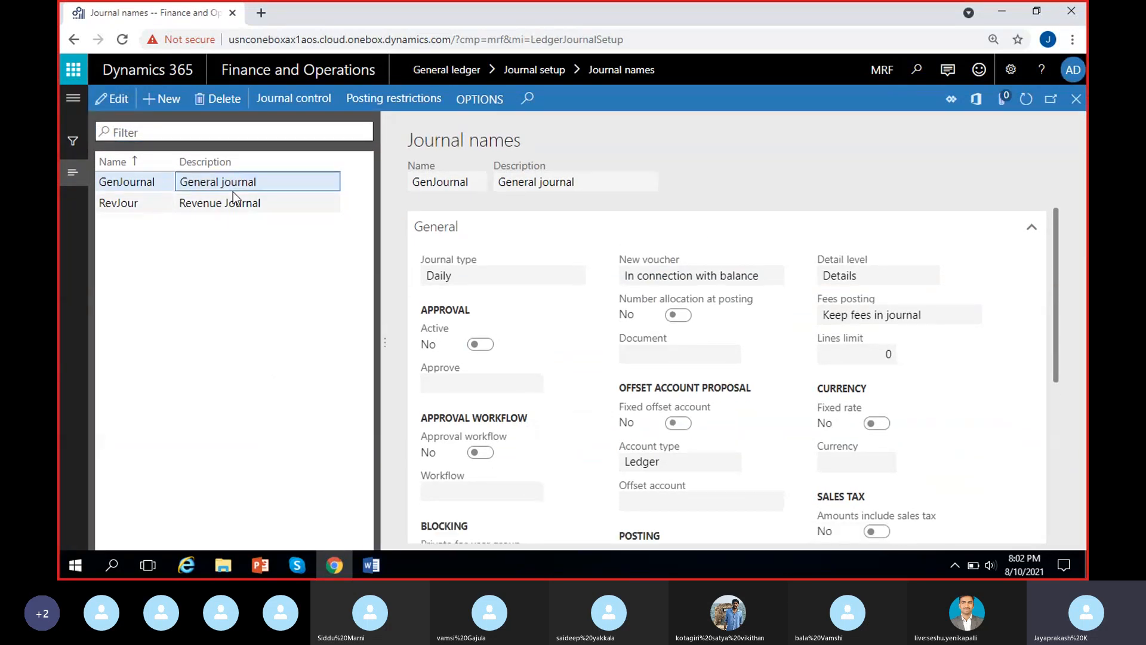
Put the GenJournal journal name in edit mode and examine its general settings, voucher series and default financial dimensions.
left_click(113, 98)
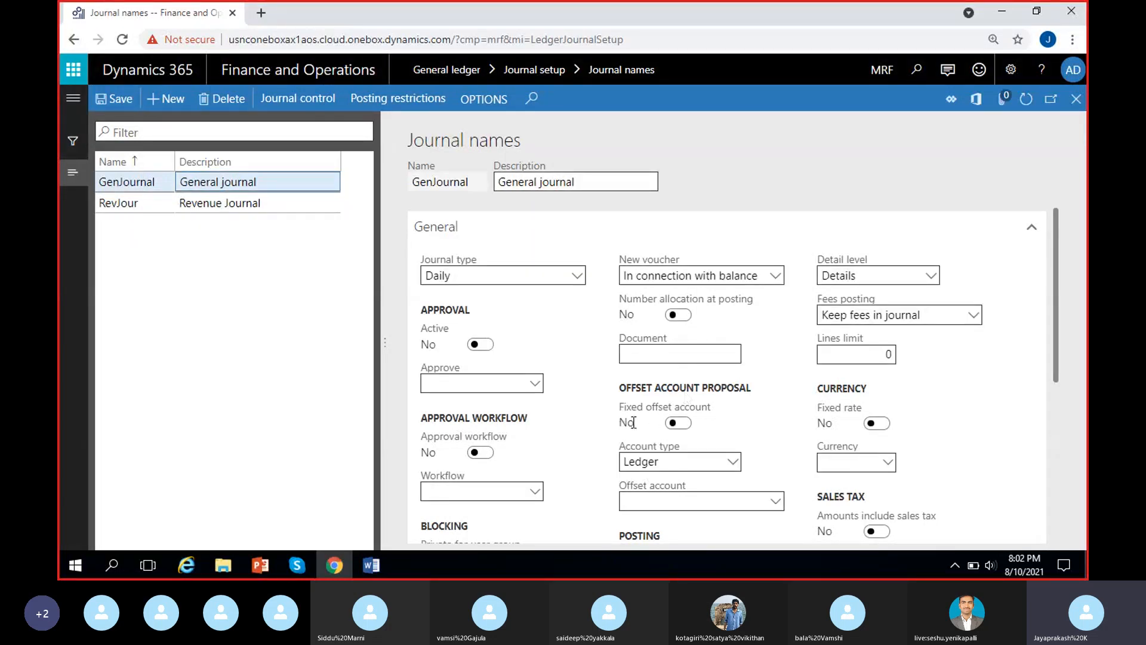
scroll(632, 423, "down", 1)
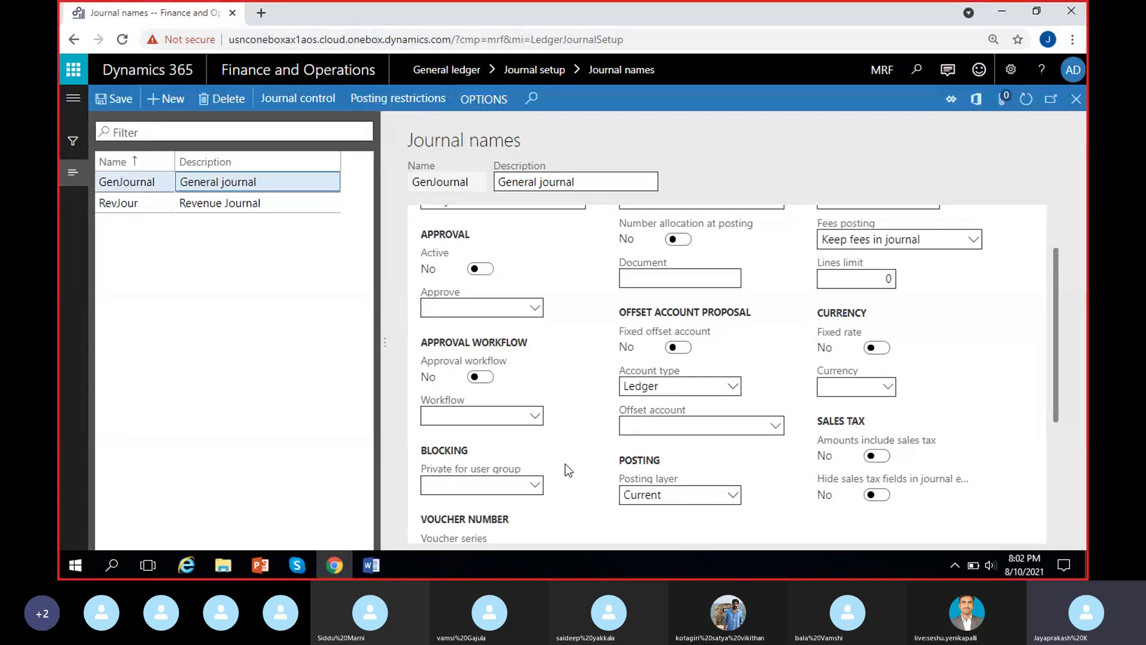
scroll(561, 438, "down", 1)
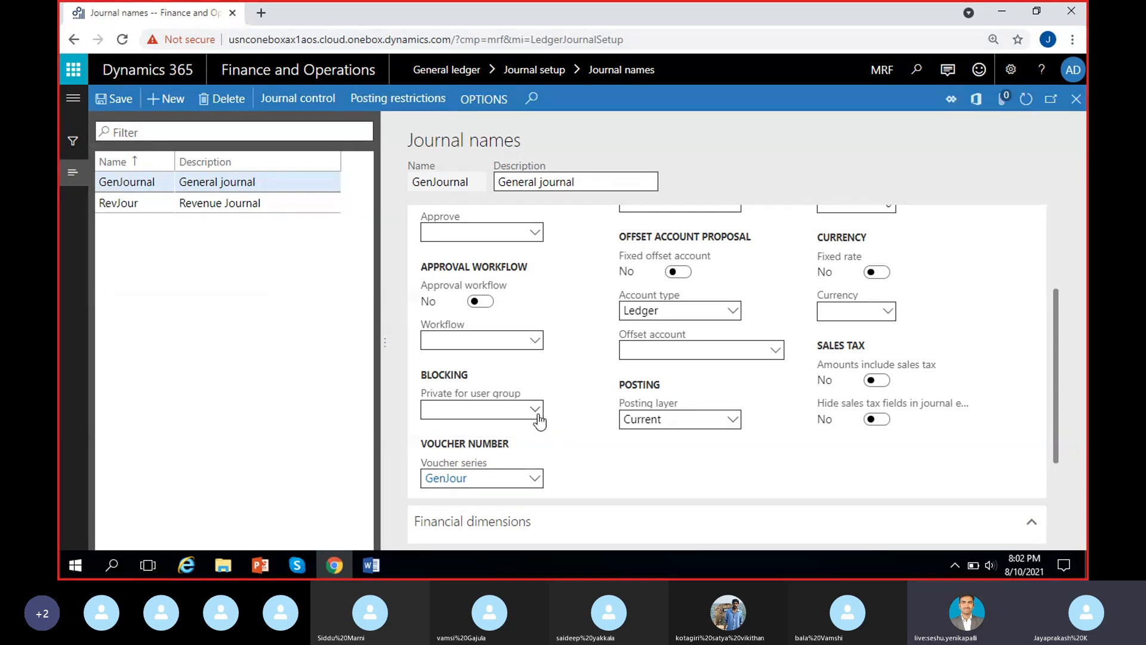
scroll(539, 421, "up", 3)
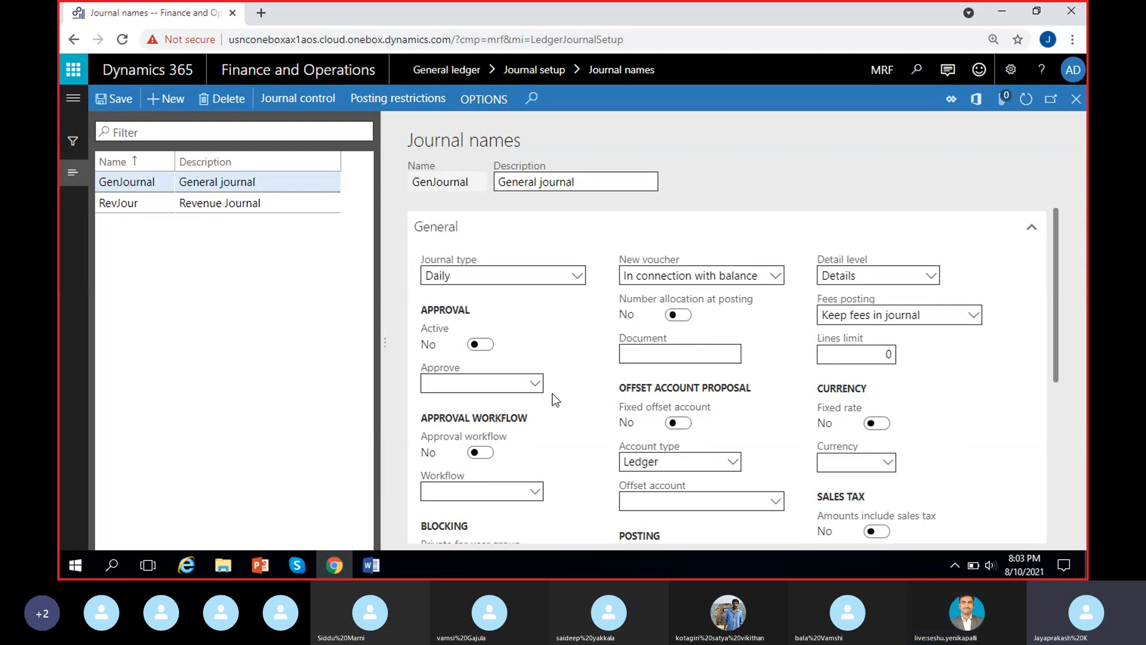
scroll(544, 412, "down", 1)
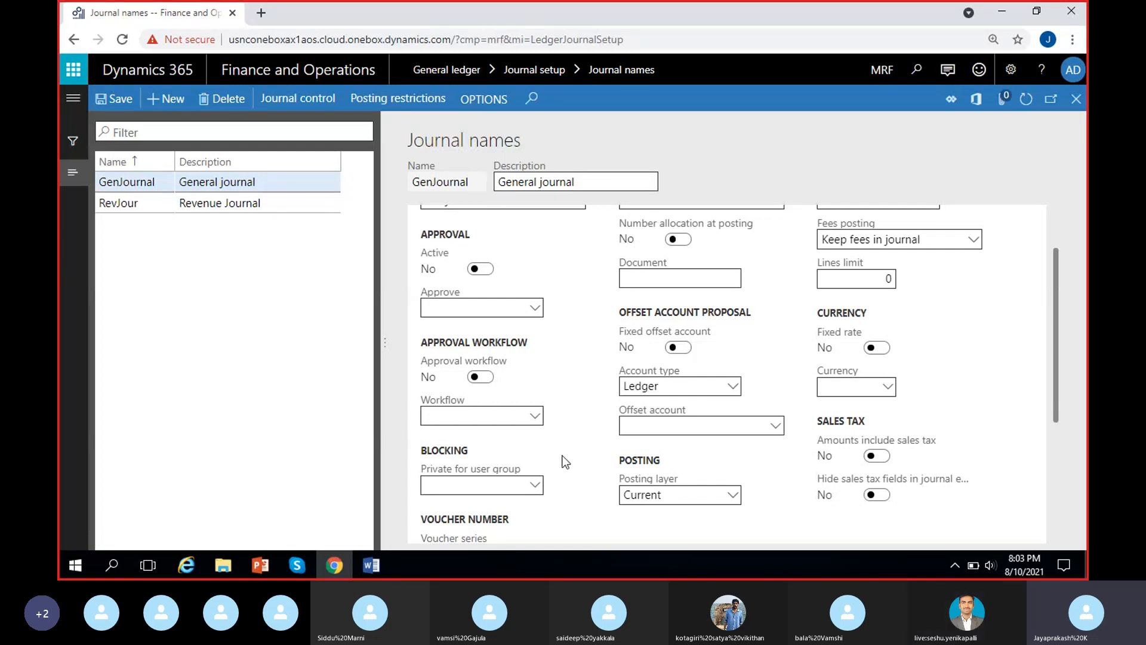
scroll(566, 462, "down", 1)
scroll(566, 461, "up", 2)
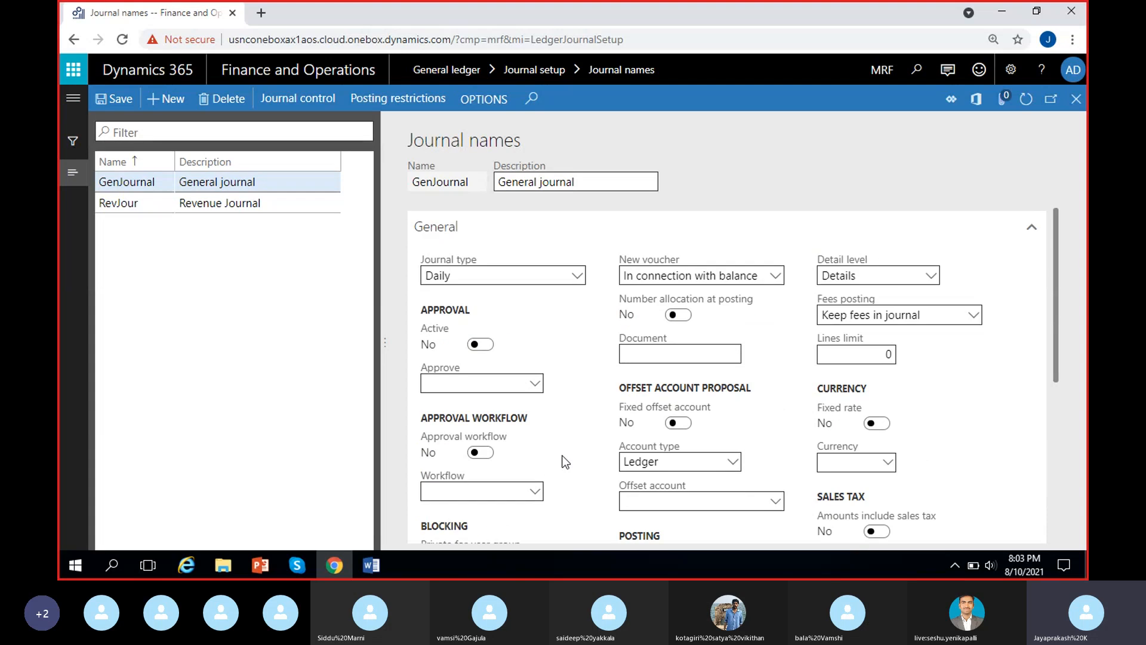
scroll(566, 461, "down", 2)
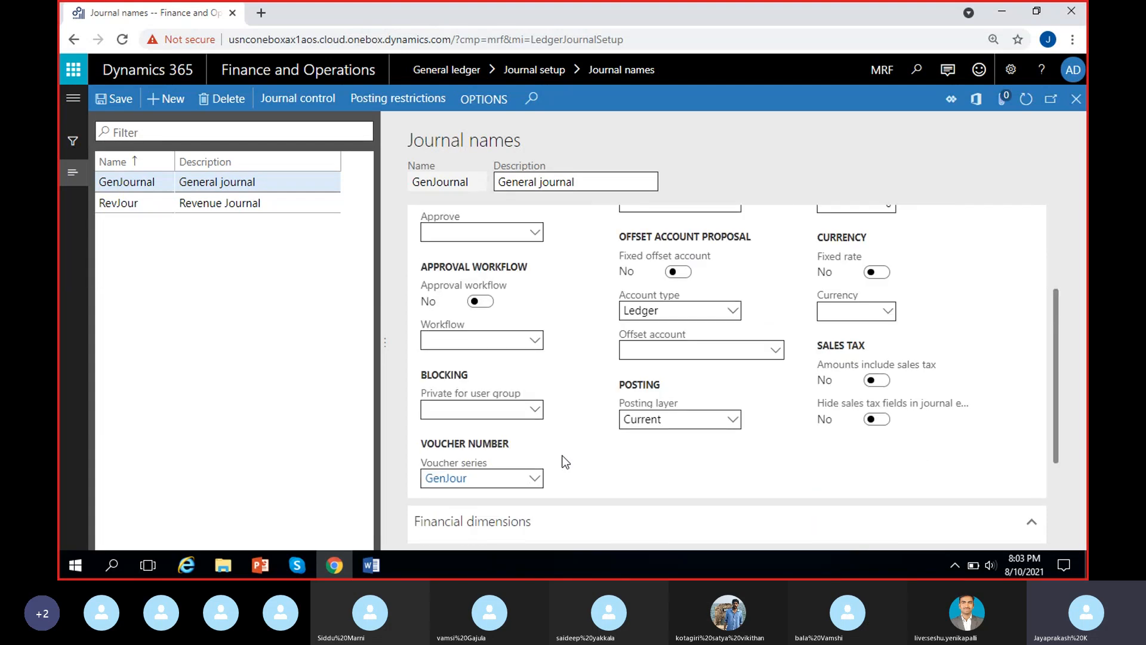
scroll(566, 462, "up", 2)
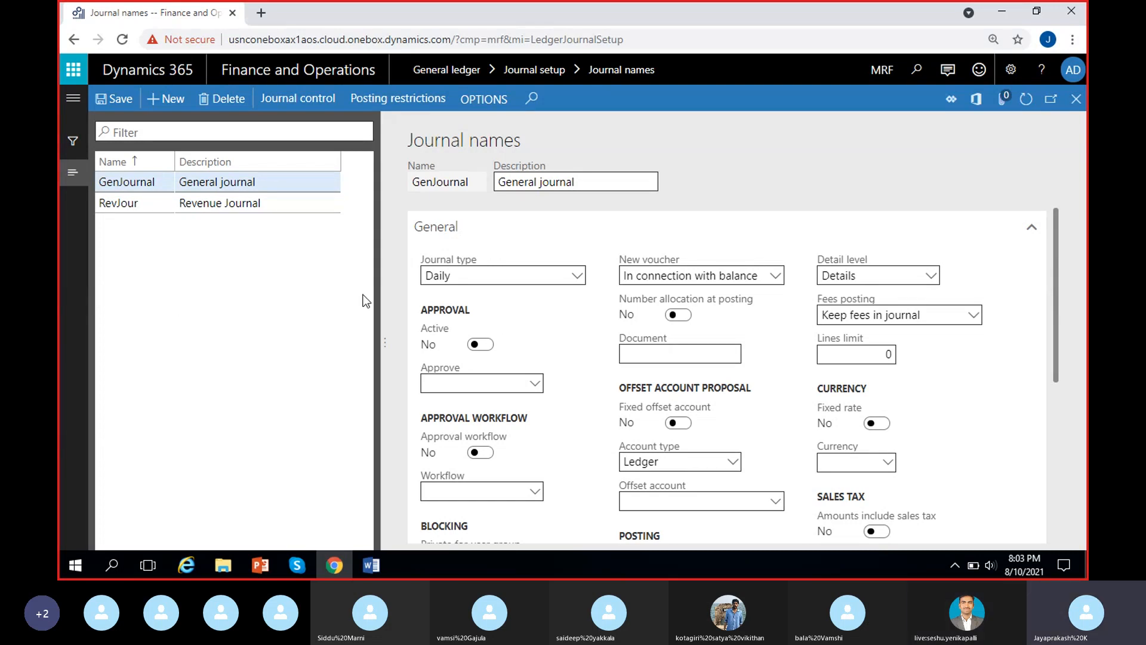
scroll(586, 337, "down", 4)
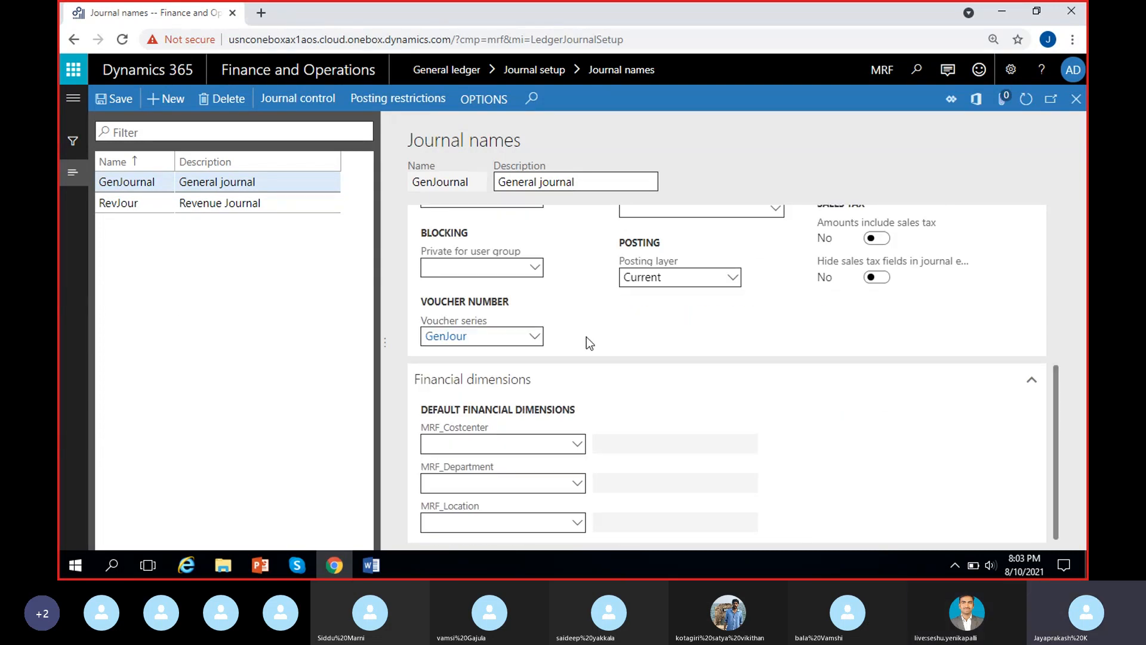
scroll(586, 337, "up", 4)
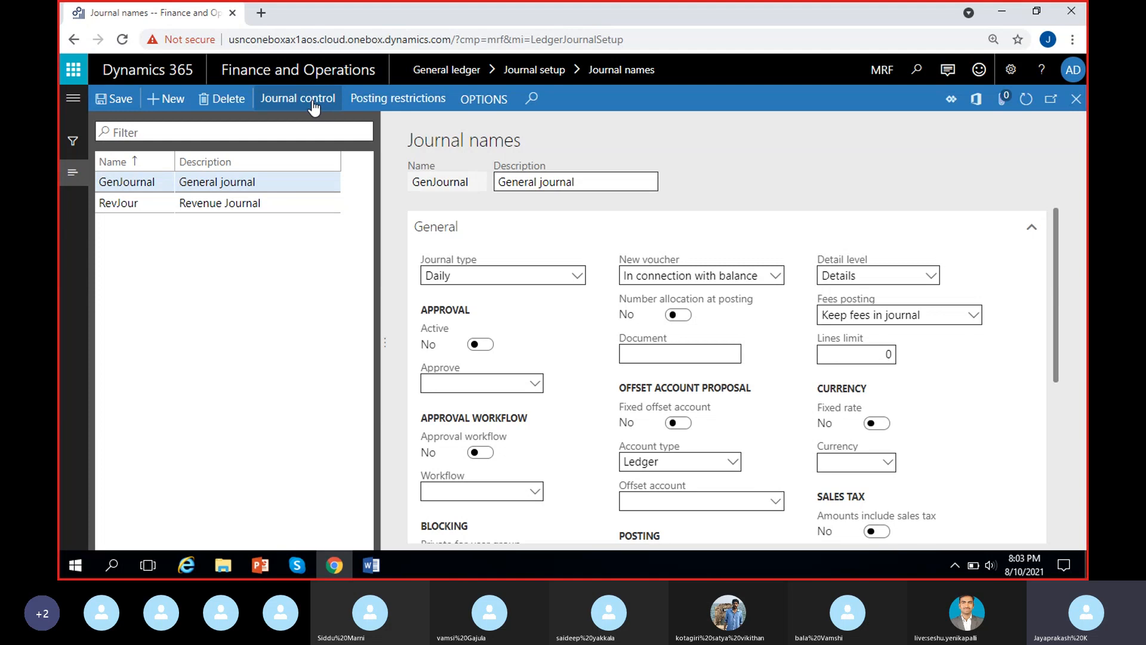
Open the journal control for GenJournal and review its sections for account types and valid segment values.
left_click(196, 189)
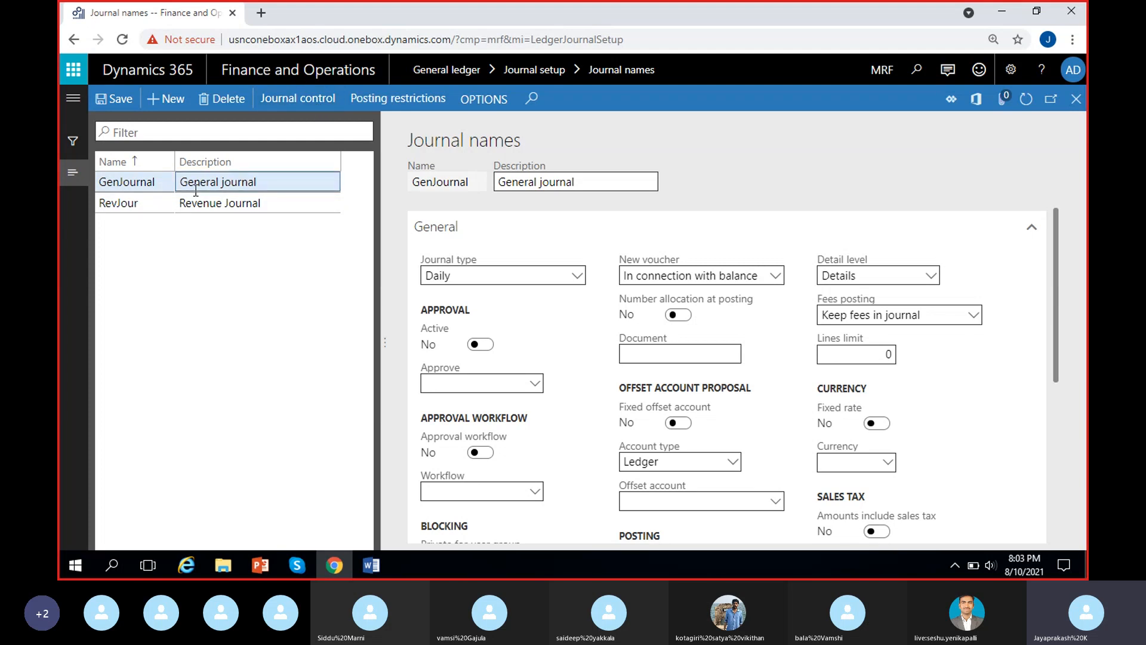
left_click(306, 94)
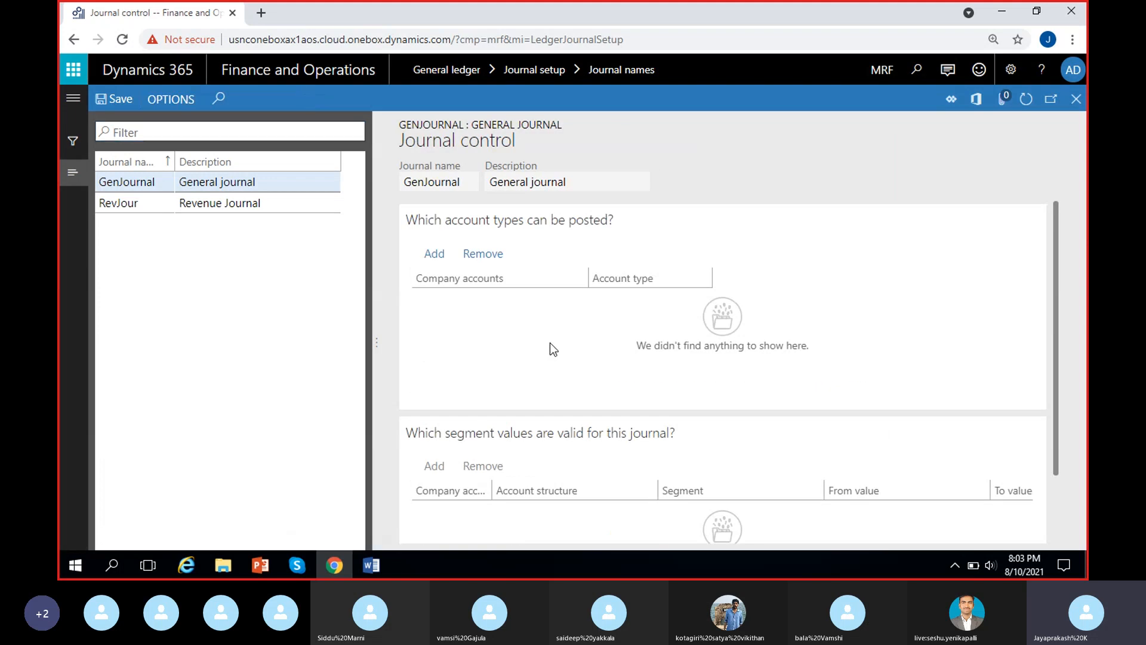
scroll(504, 347, "down", 2)
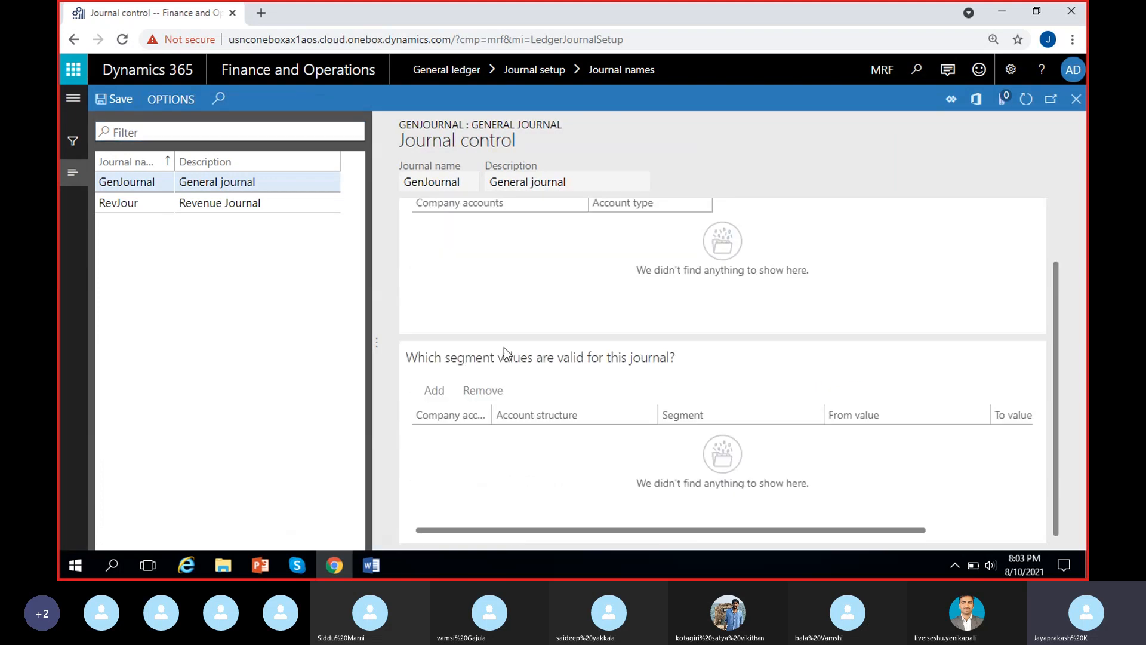
scroll(504, 347, "up", 2)
scroll(504, 348, "down", 2)
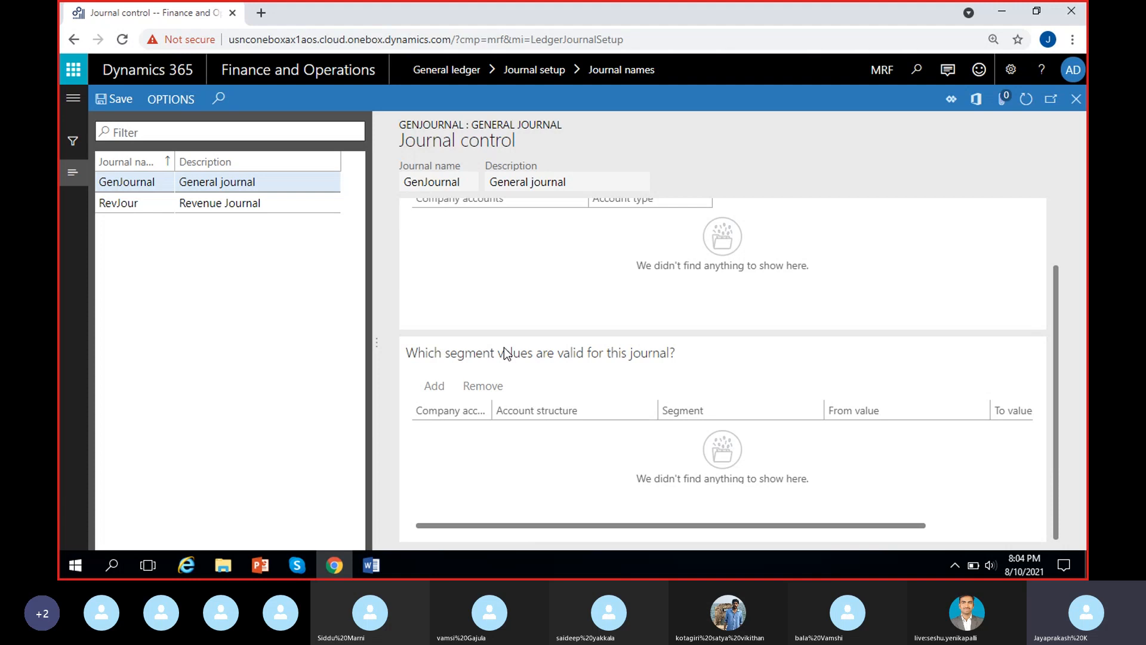
scroll(481, 341, "up", 2)
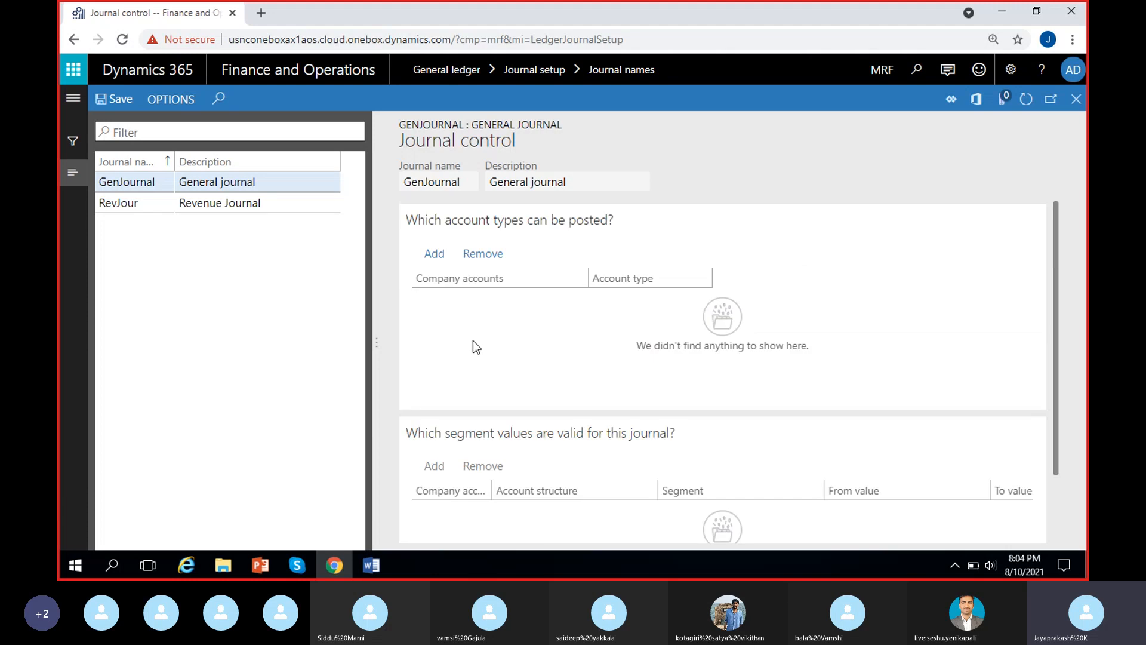
Add a postable account type line with company accounts <All> and account type Ledger.
left_click(434, 254)
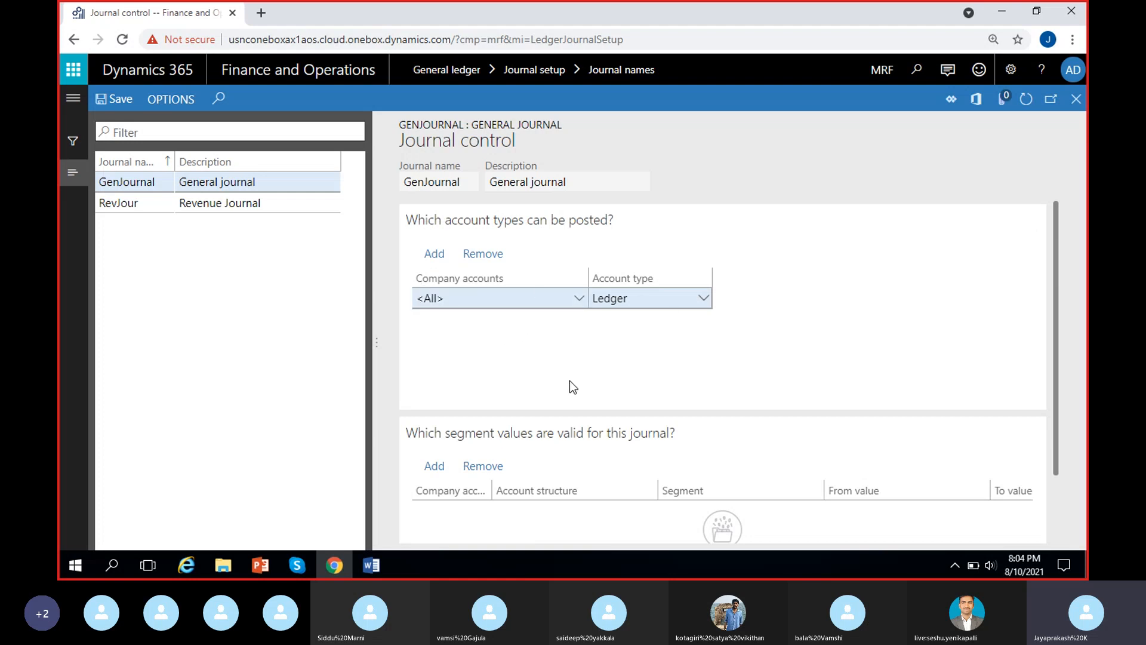
left_click(578, 306)
left_click(577, 302)
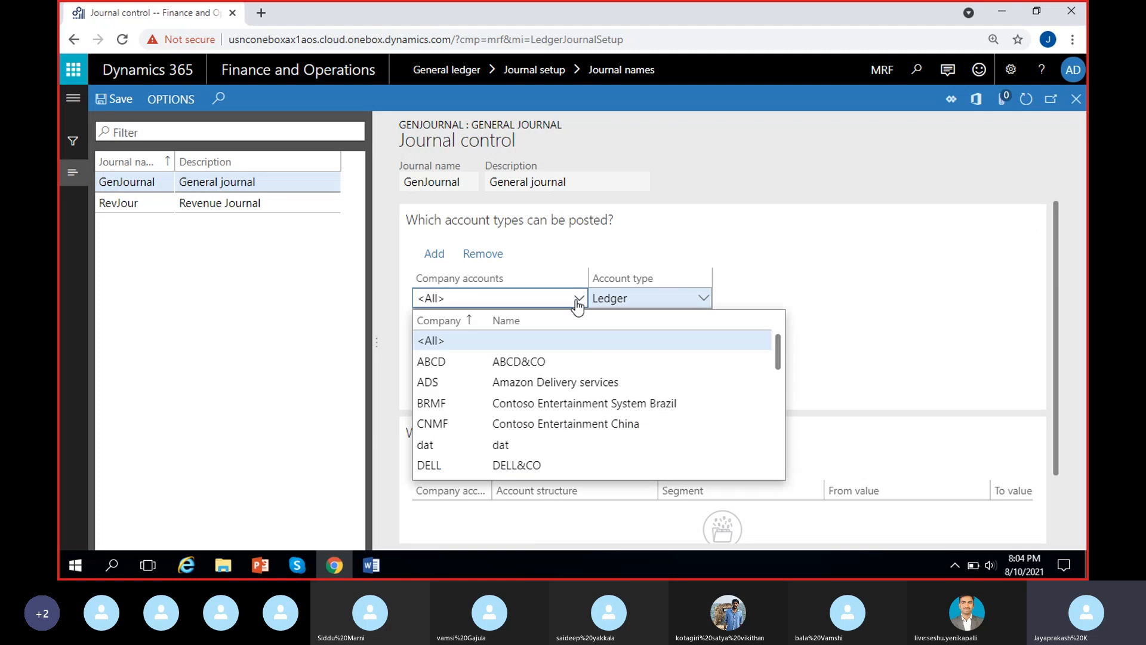
left_click(552, 339)
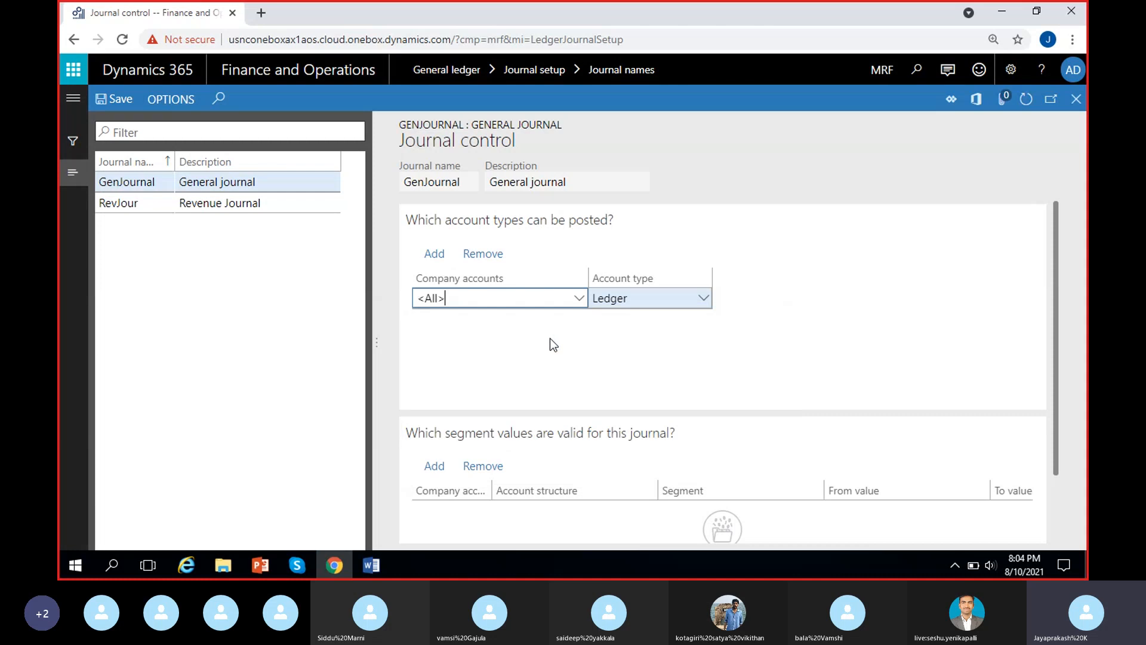
left_click(704, 300)
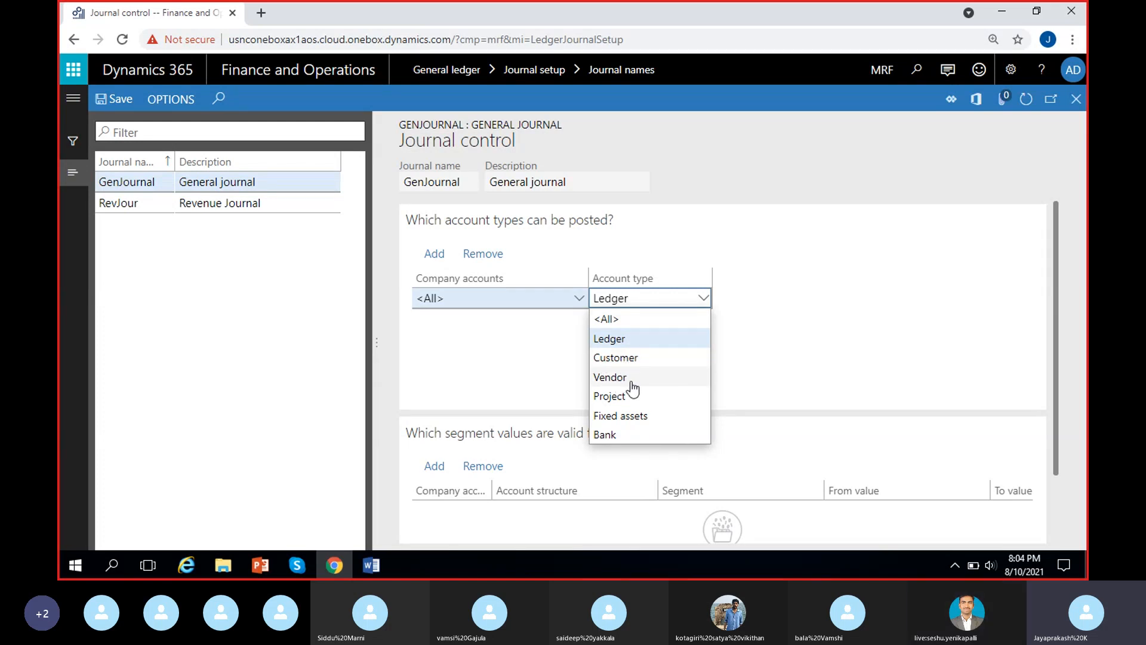
left_click(566, 354)
Add a second postable account type line for all companies and set its account type to Vendor.
left_click(437, 256)
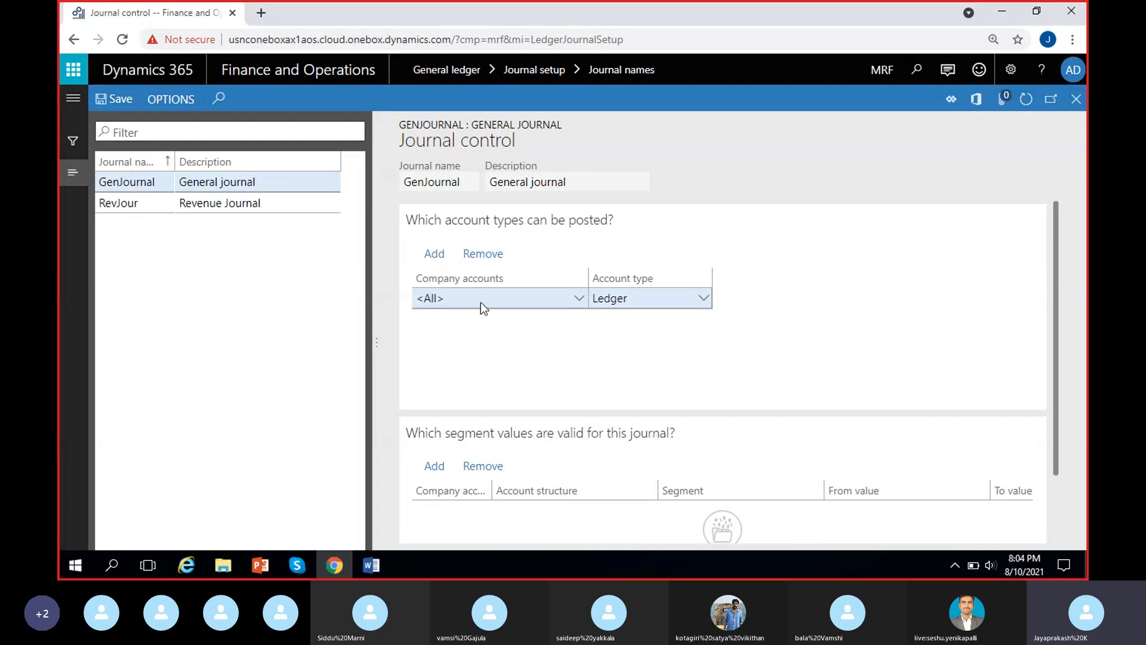
left_click(703, 298)
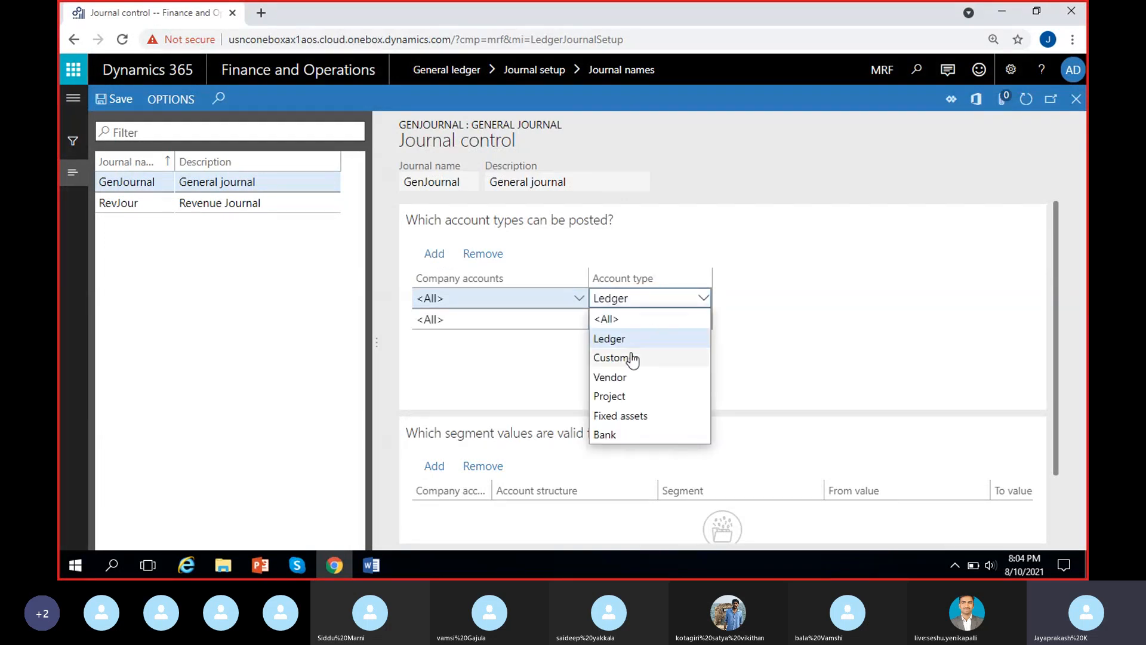
left_click(630, 377)
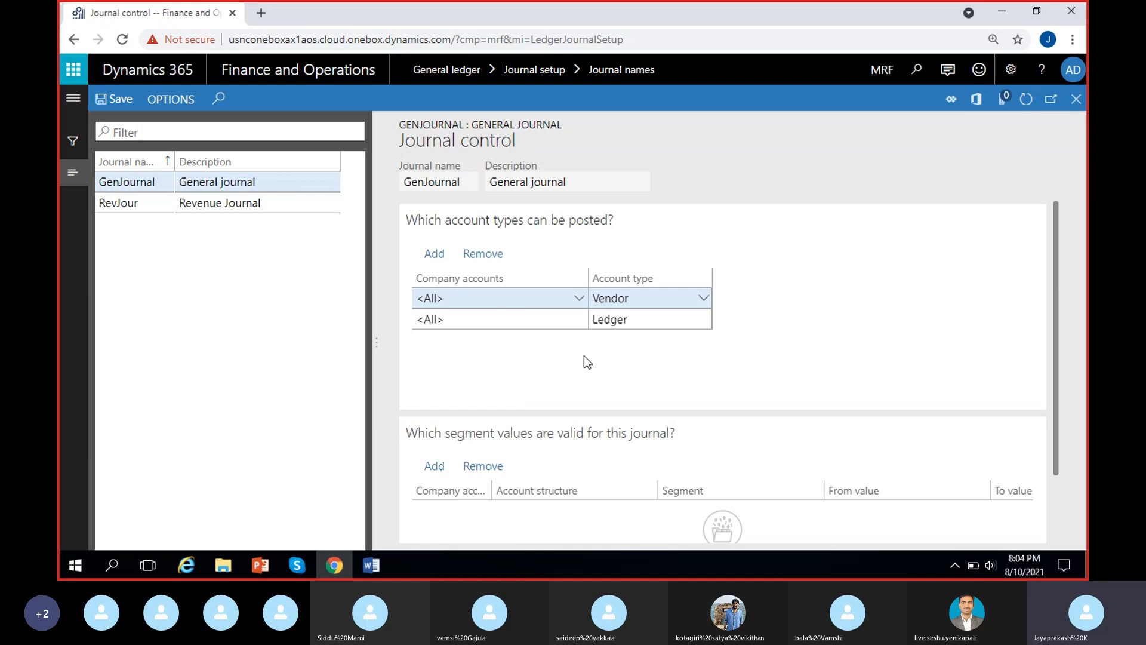
Examine the account type options offered for the existing Ledger line.
left_click(654, 321)
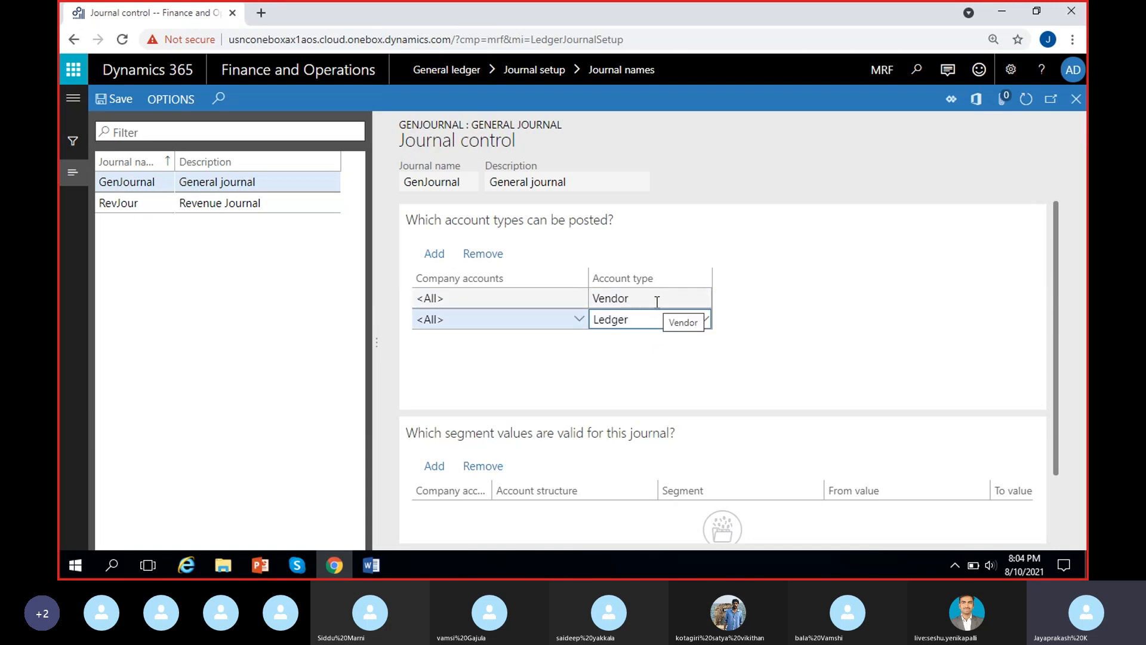
left_click(704, 321)
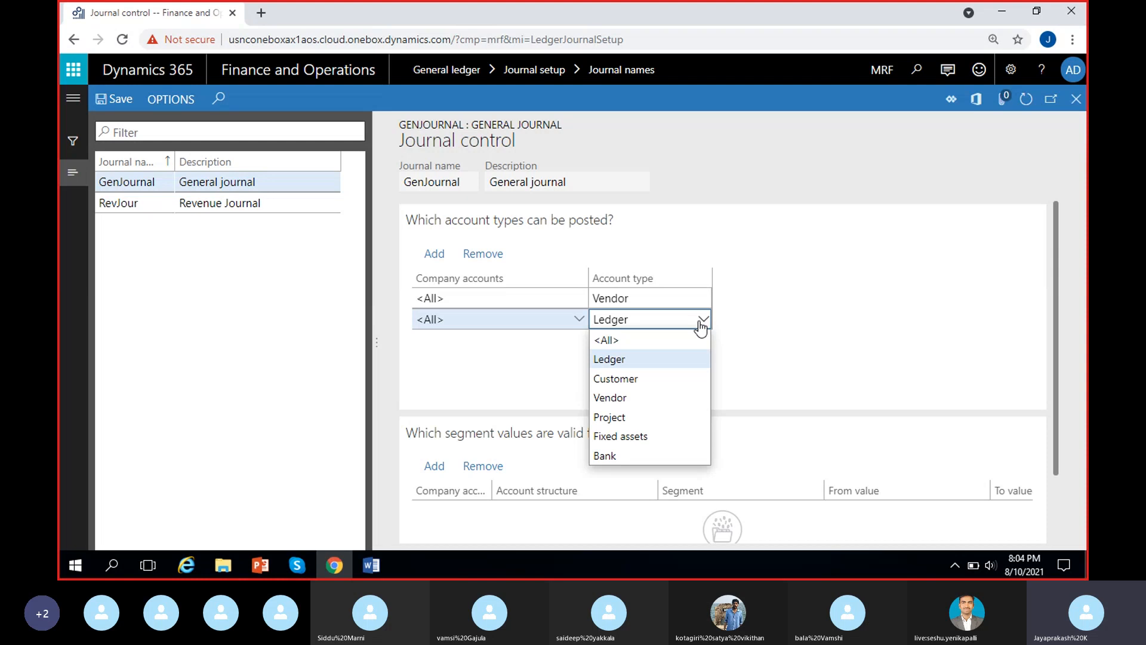
left_click(753, 379)
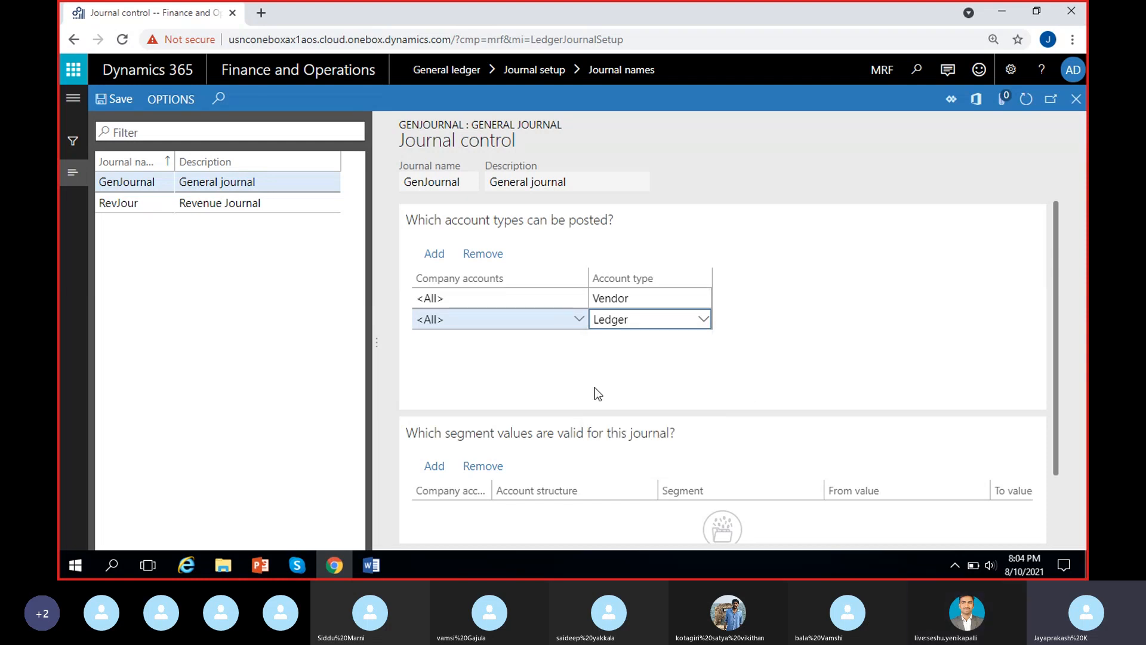
left_click(496, 329)
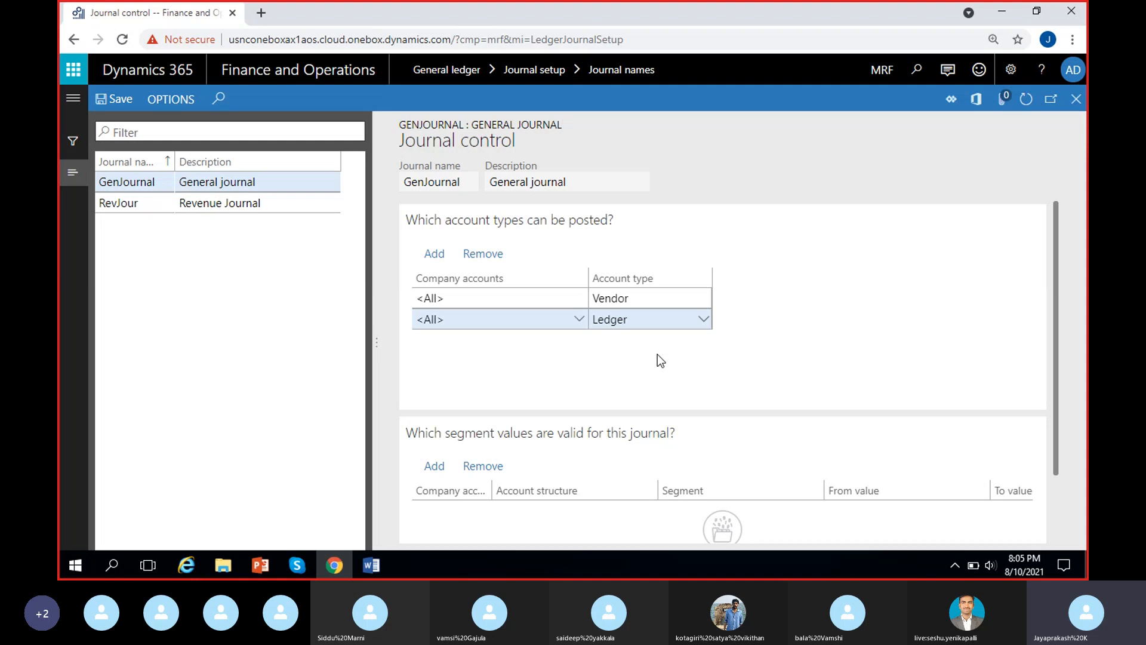
Add a third postable account type line for all companies, so the lines cover Vendor, Bank and Ledger.
left_click(705, 320)
left_click(785, 389)
left_click(698, 319)
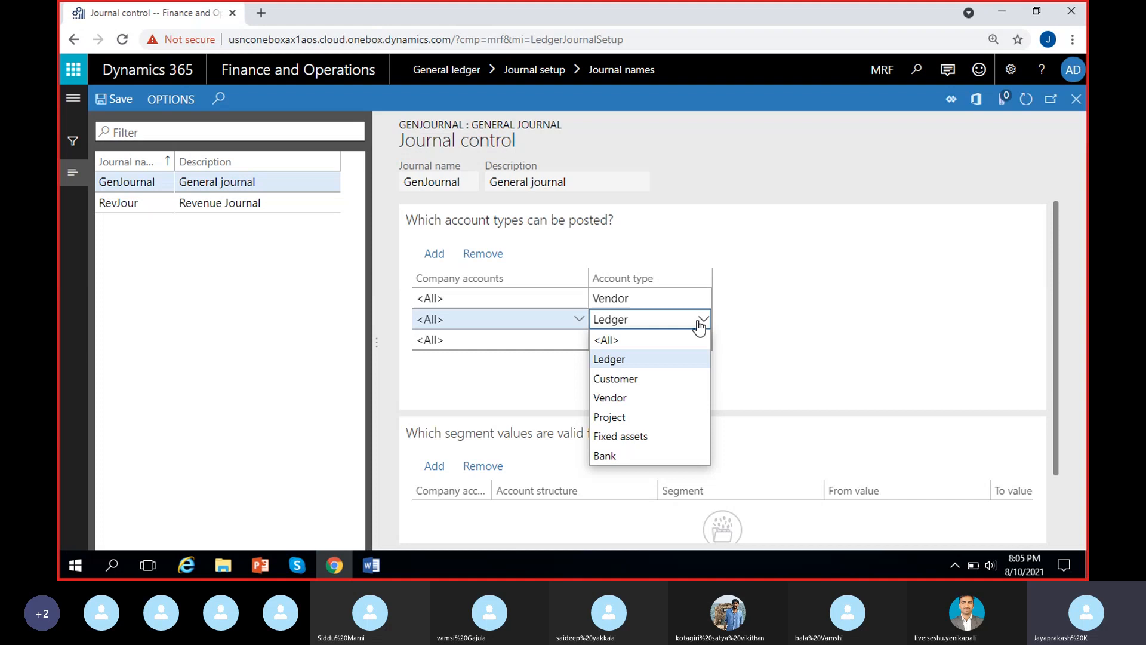
left_click(620, 459)
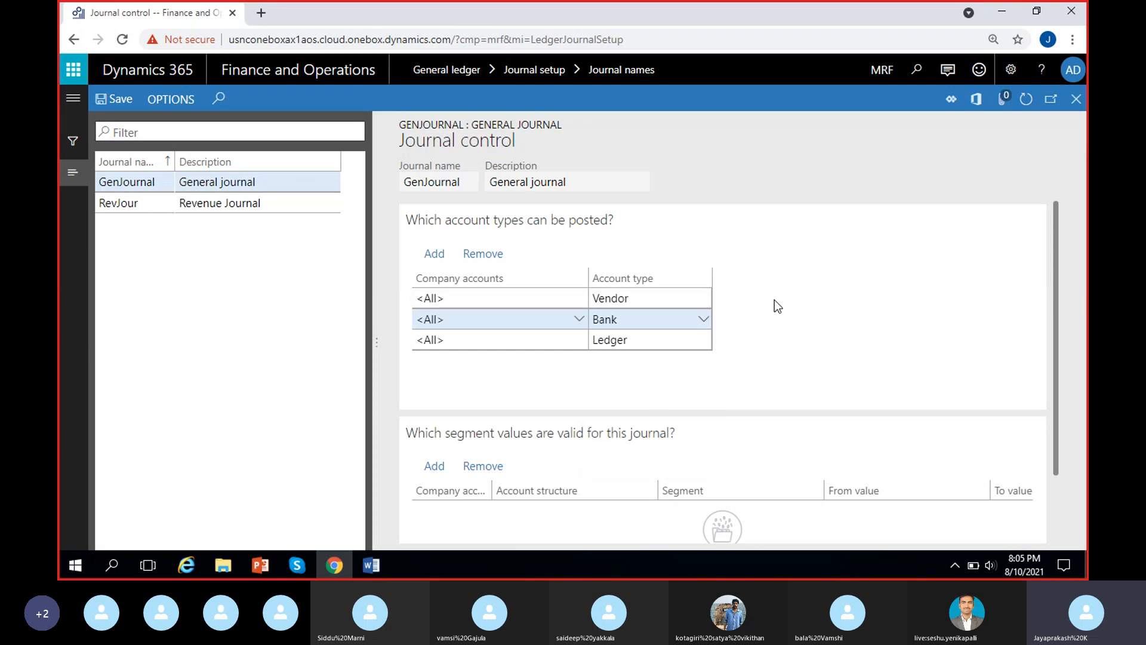
left_click(672, 340)
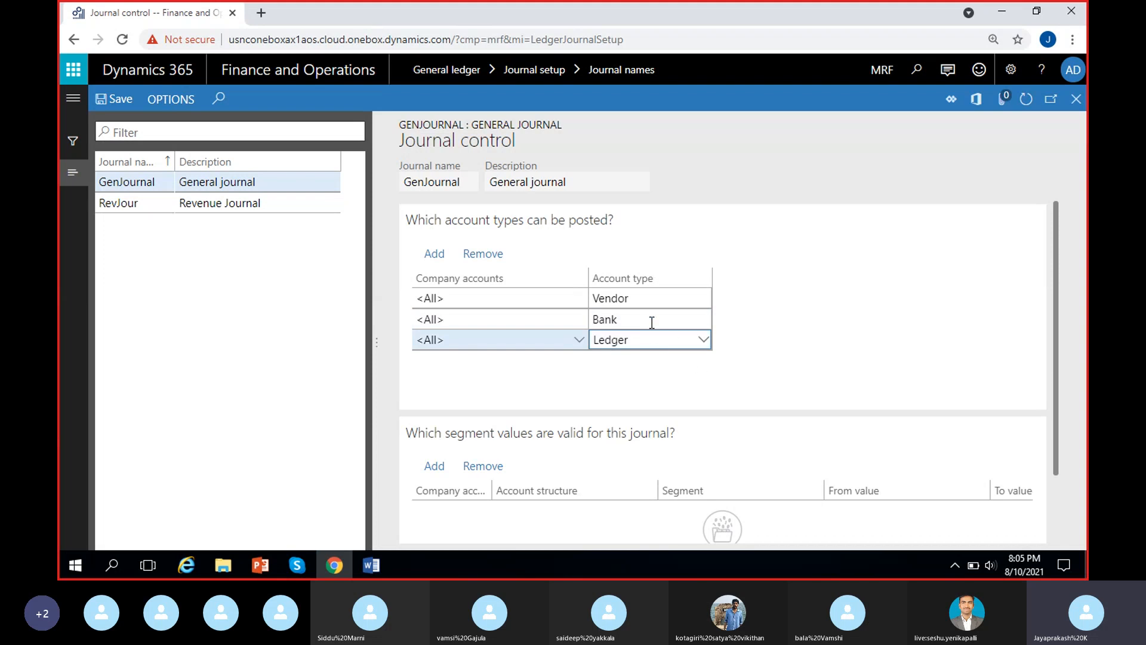
left_click(651, 319)
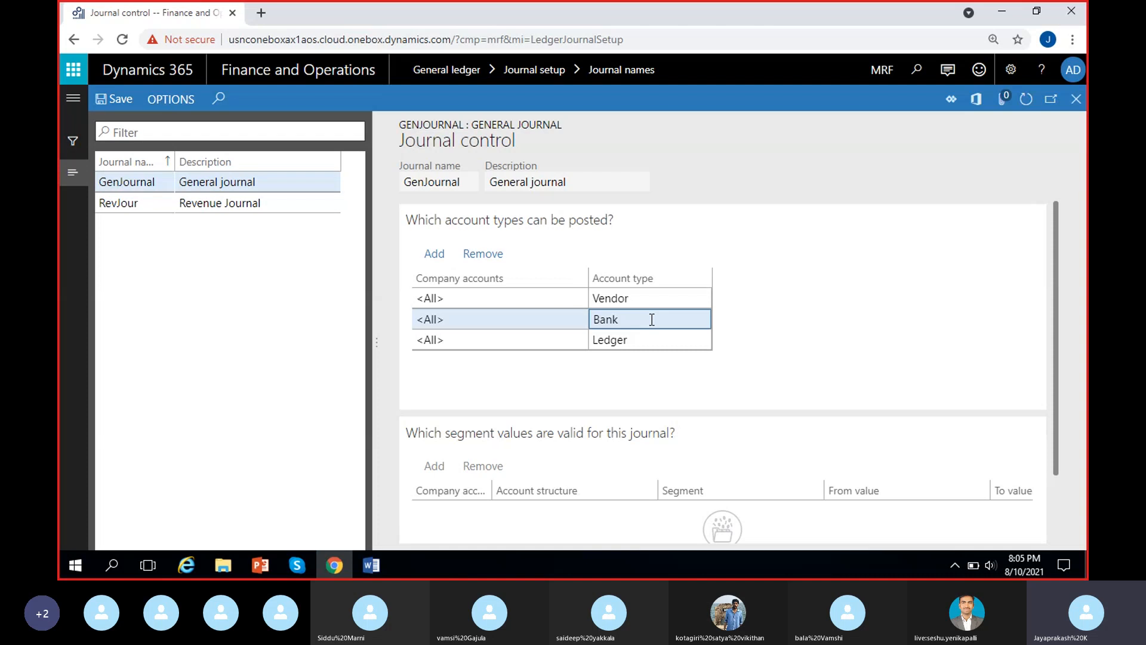
left_click(663, 356)
scroll(514, 393, "down", 2)
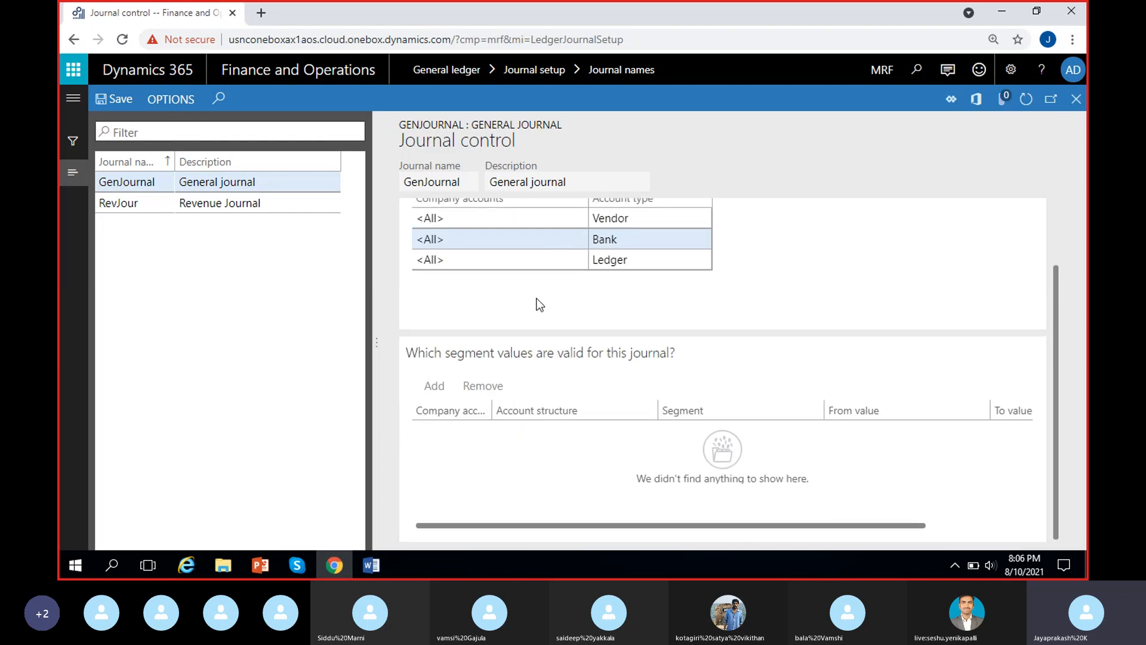
Remove all the postable account type lines from the GenJournal journal control, confirming each deletion.
scroll(576, 319, "up", 2)
left_click(568, 300)
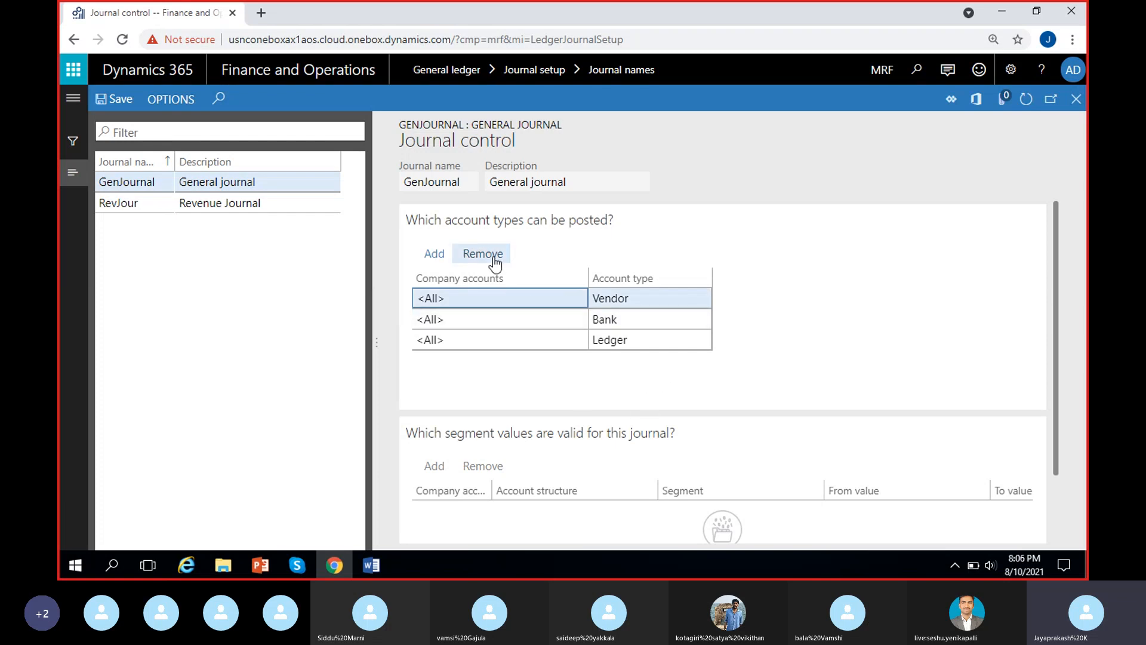
left_click(475, 255)
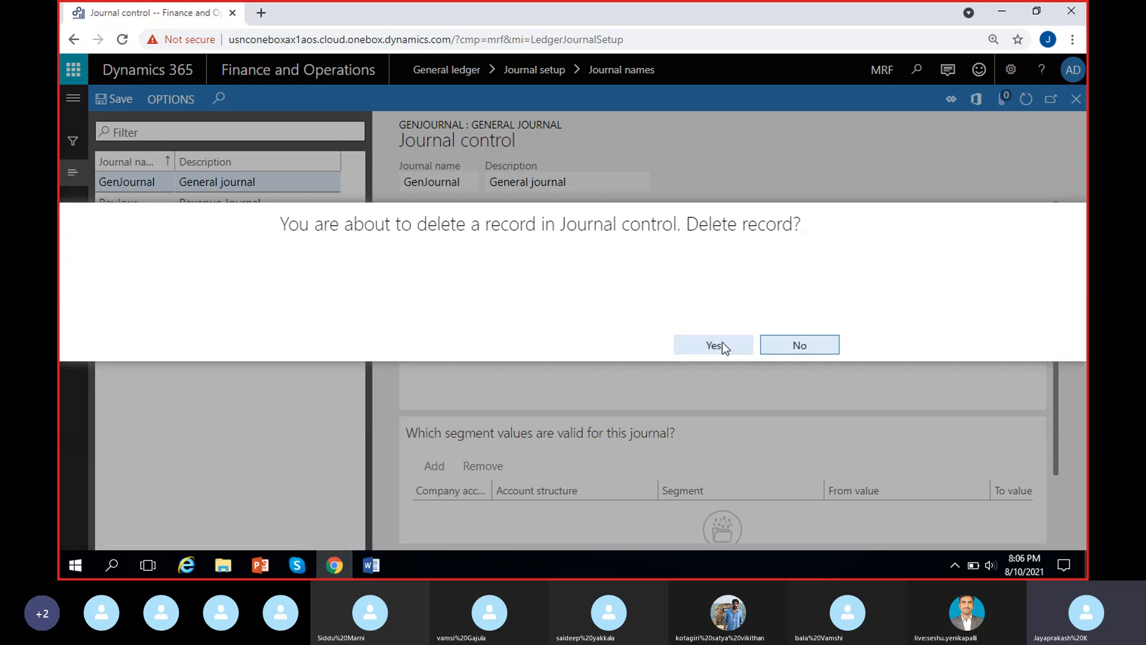
left_click(722, 342)
left_click(494, 267)
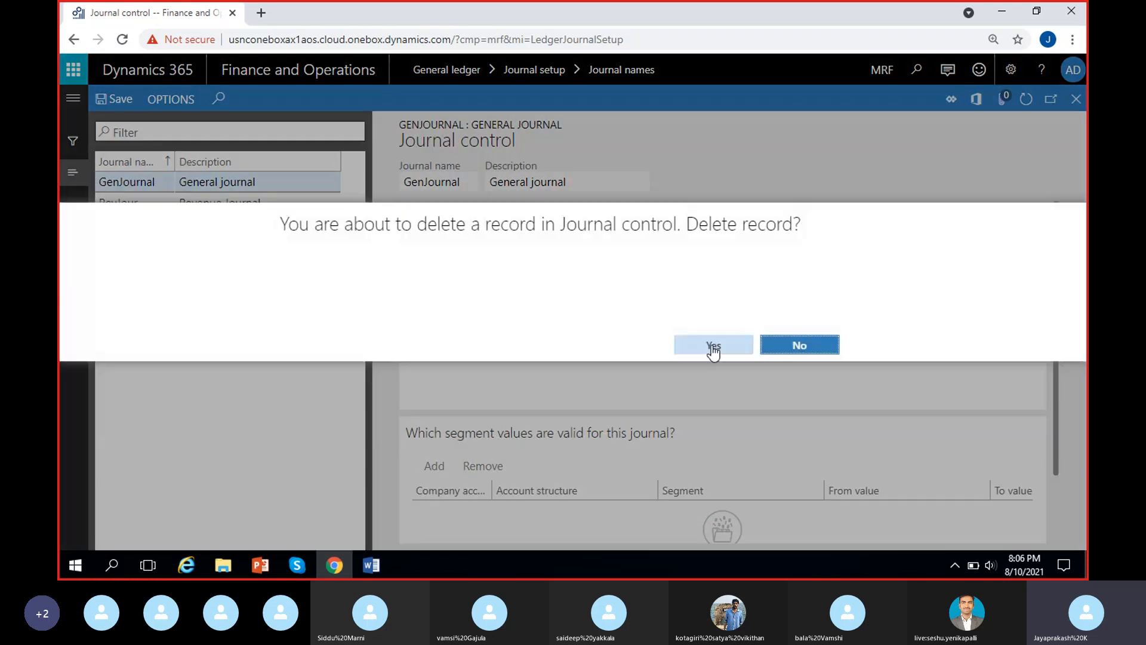
left_click(737, 349)
left_click(635, 297)
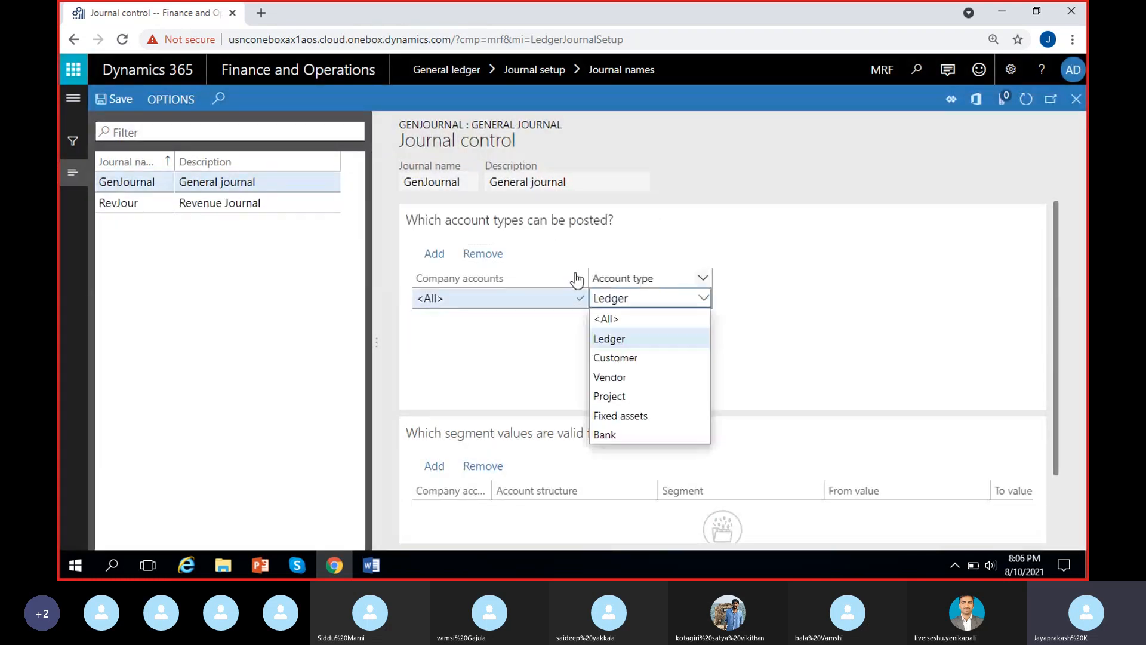
left_click(500, 254)
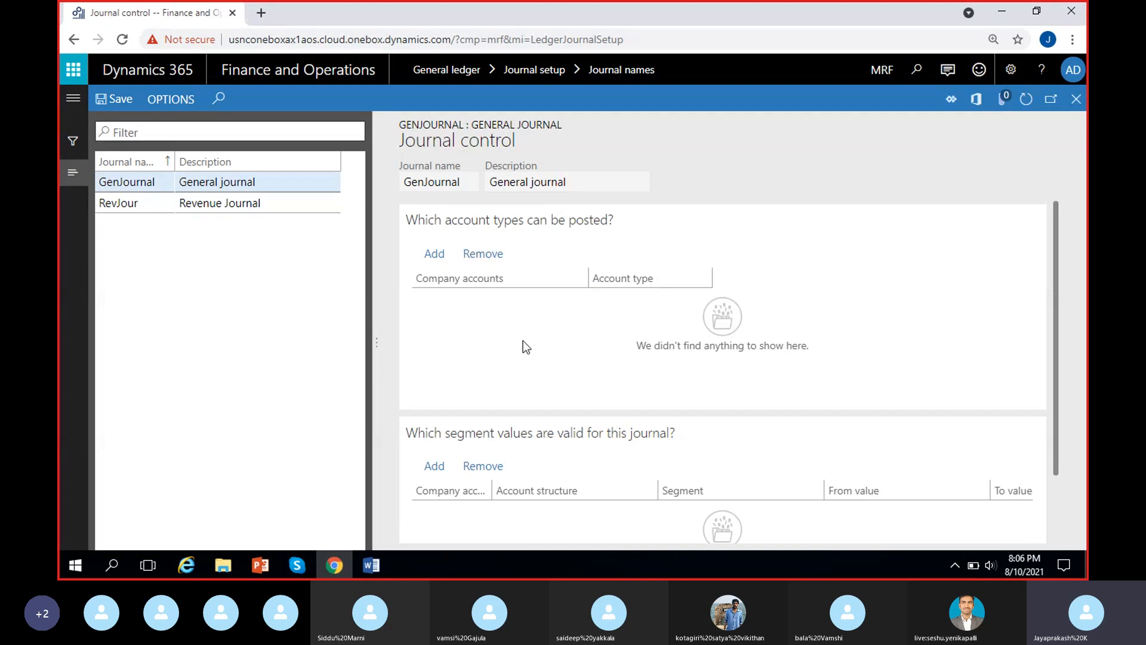
Try to add a valid segment value line for the GenJournal journal while it has no postable account type lines.
scroll(592, 387, "down", 2)
scroll(563, 356, "up", 2)
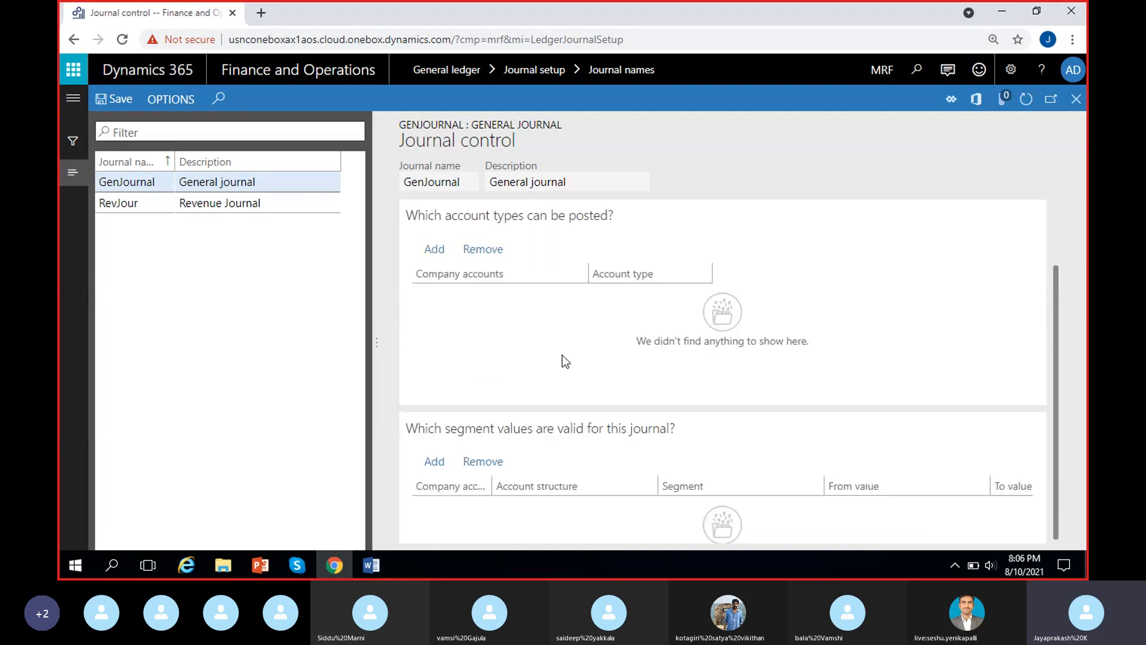
scroll(638, 414, "down", 2)
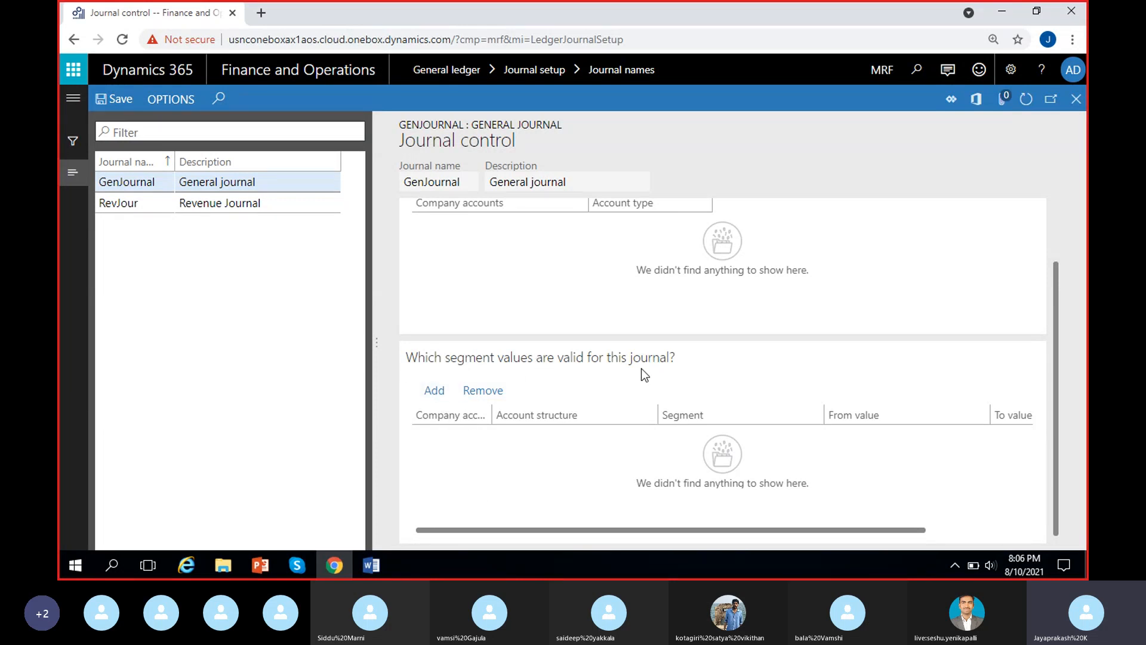
left_click(434, 390)
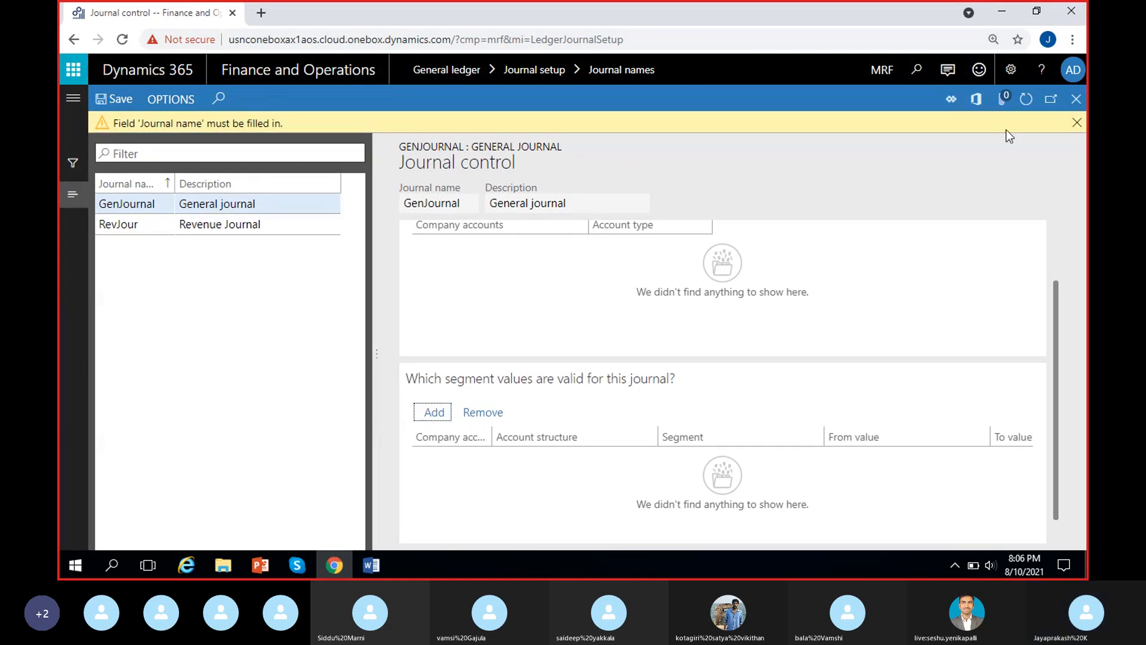
left_click(1077, 122)
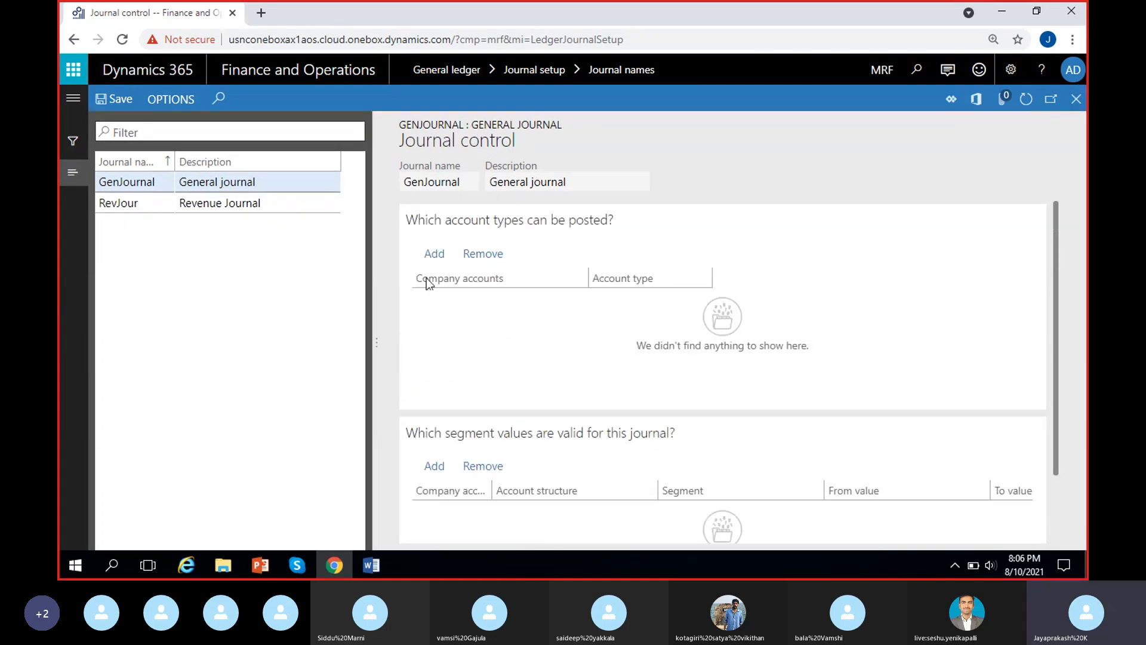
left_click(254, 186)
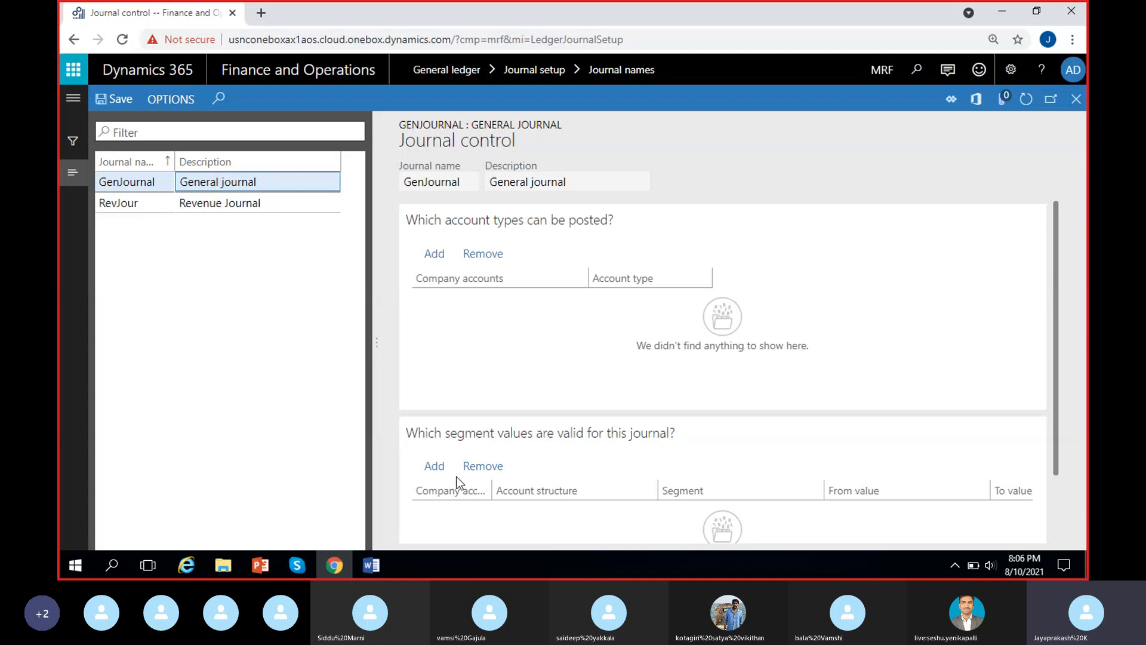
left_click(435, 466)
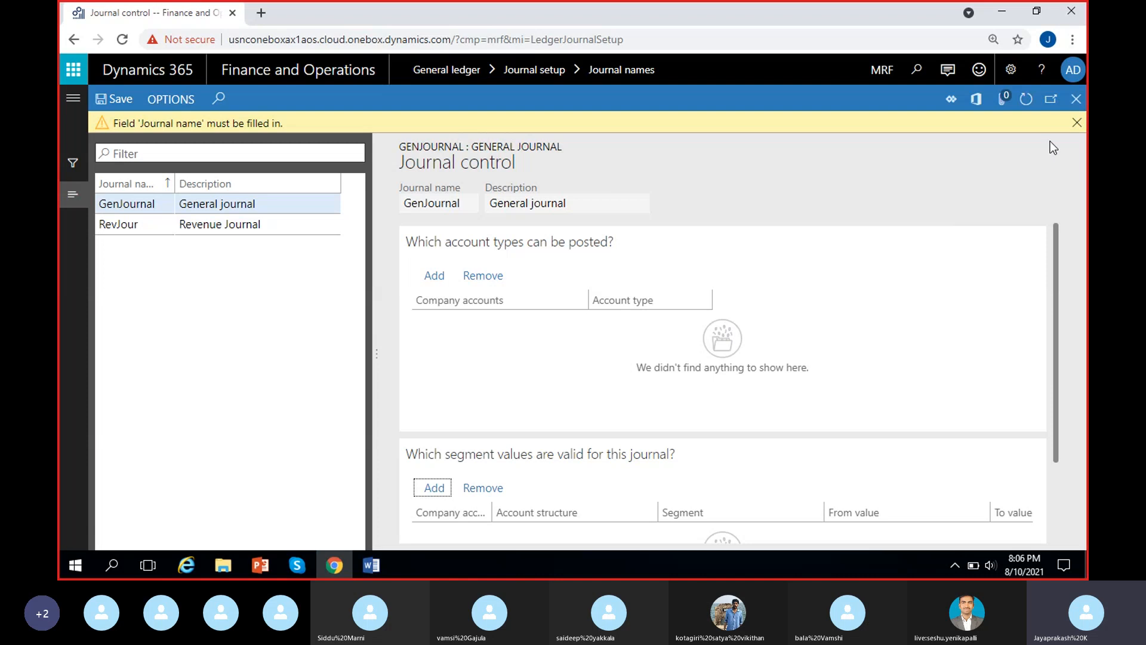
left_click(1078, 123)
scroll(776, 477, "down", 3)
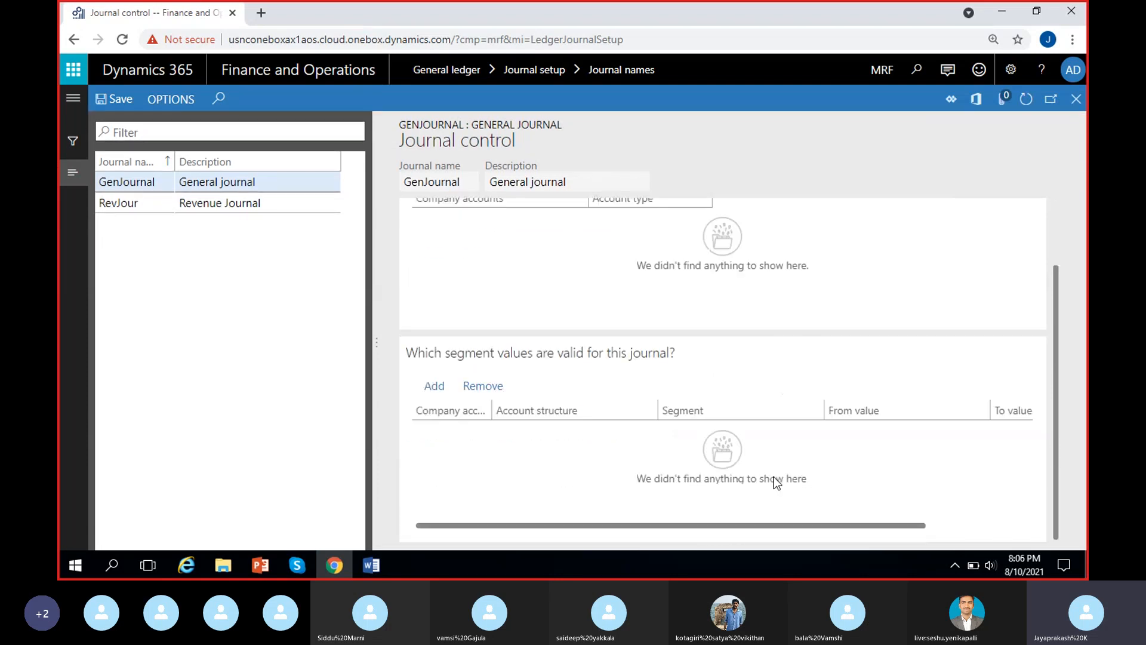
mouse_move(740, 526)
left_mouse_down()
mouse_move(1011, 525)
mouse_move(734, 526)
left_mouse_up()
Switch to the RevJour journal and add a postable account type line with company accounts <All> and account type Ledger.
left_click(177, 206)
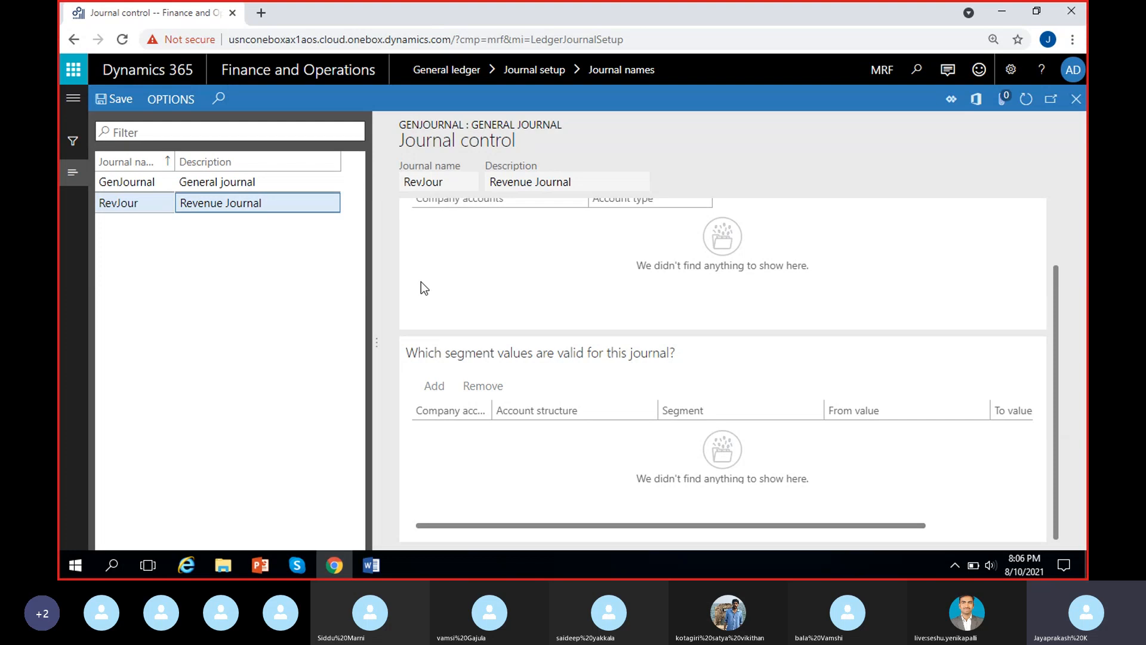
left_click(114, 99)
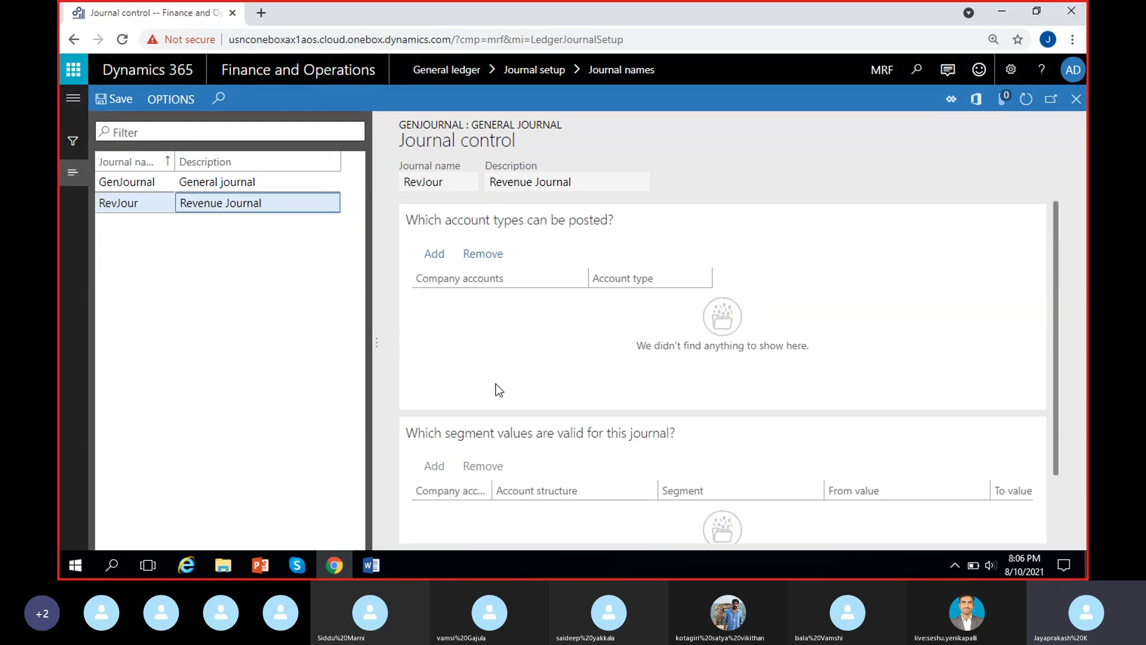
left_click(434, 253)
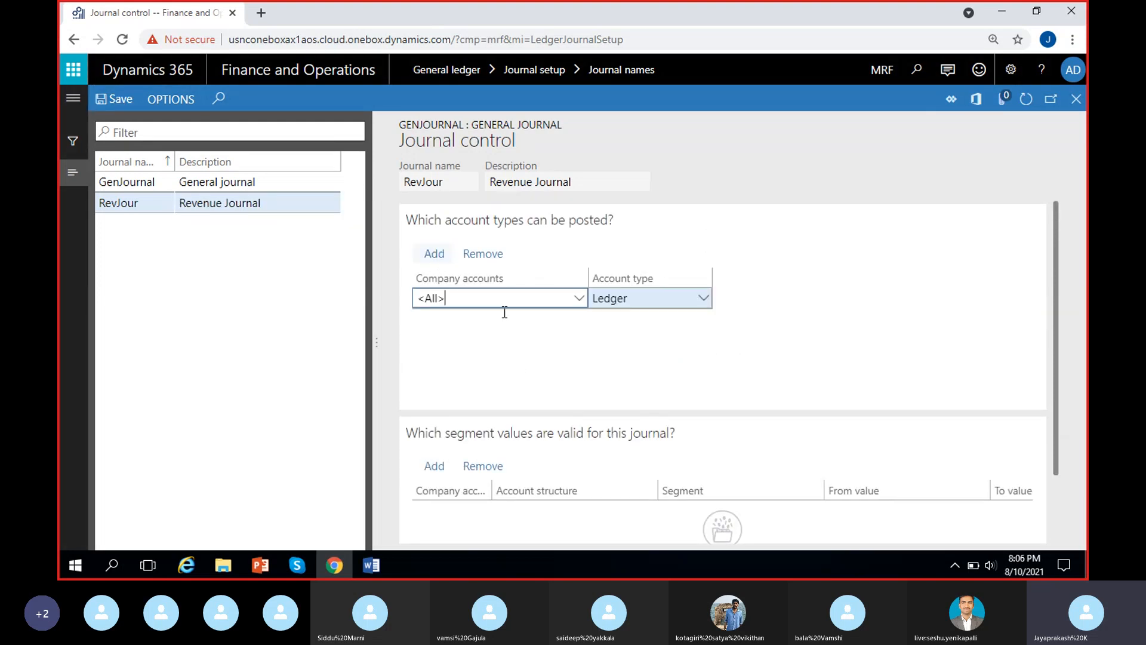
Add a valid segment line for company MRF with account structure MRF- PL-Account structure and segment MainAccount.
left_click(437, 467)
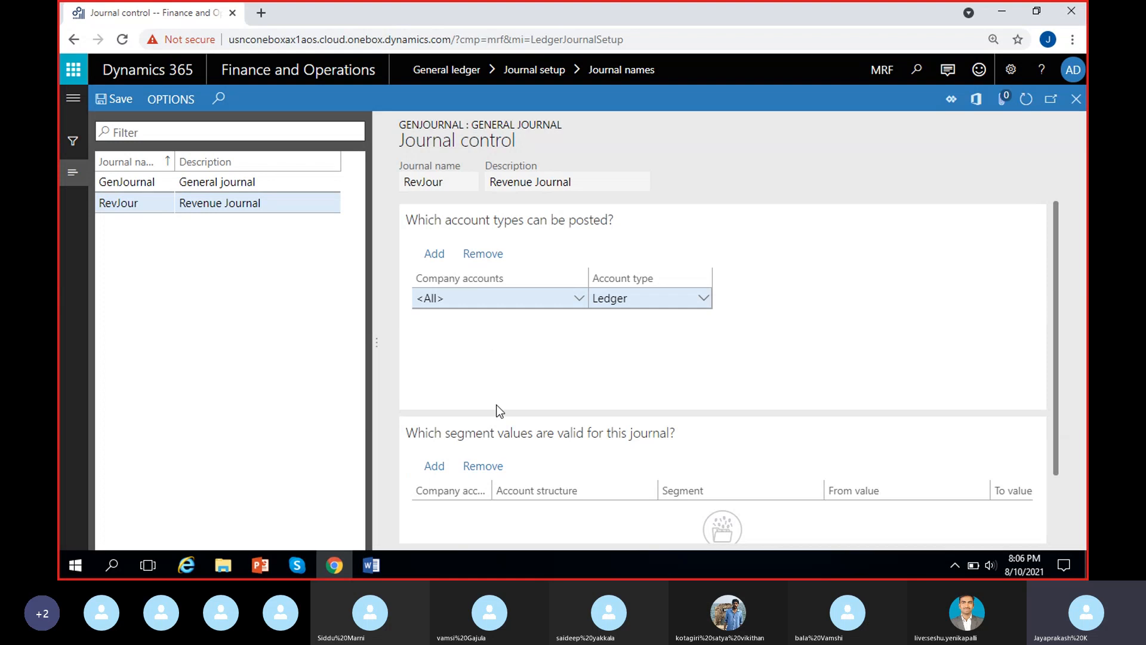
scroll(567, 436, "down", 1)
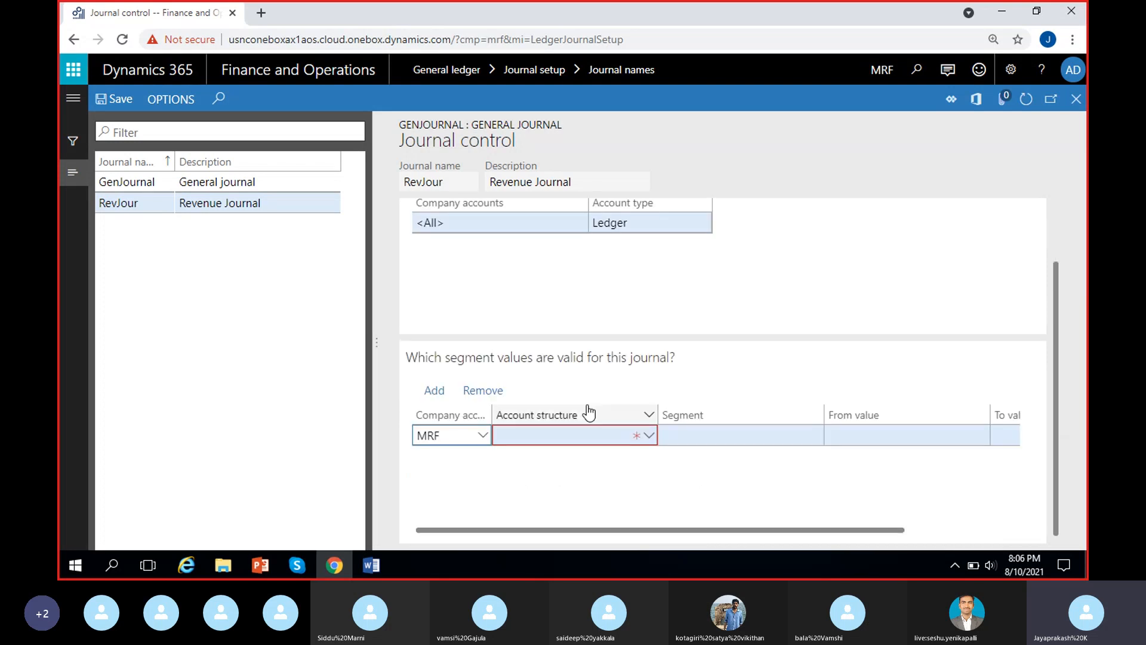
left_click(528, 488)
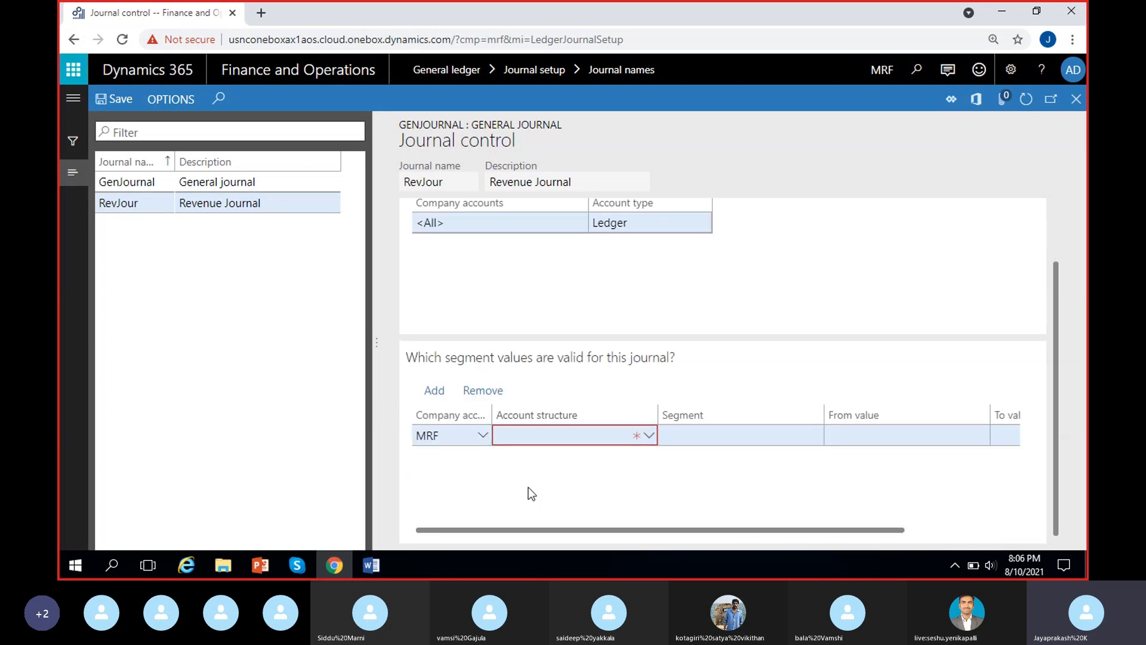
left_click(566, 434)
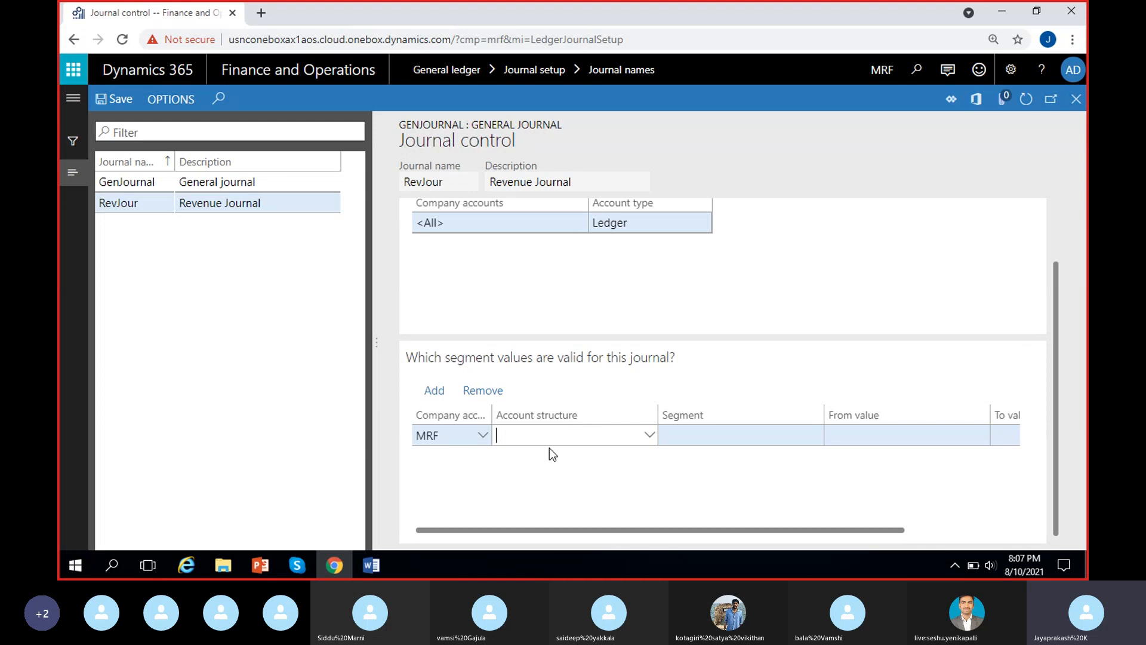
left_click(682, 473)
scroll(682, 473, "right", 2)
scroll(683, 473, "left", 2)
left_click(648, 437)
left_click(649, 436)
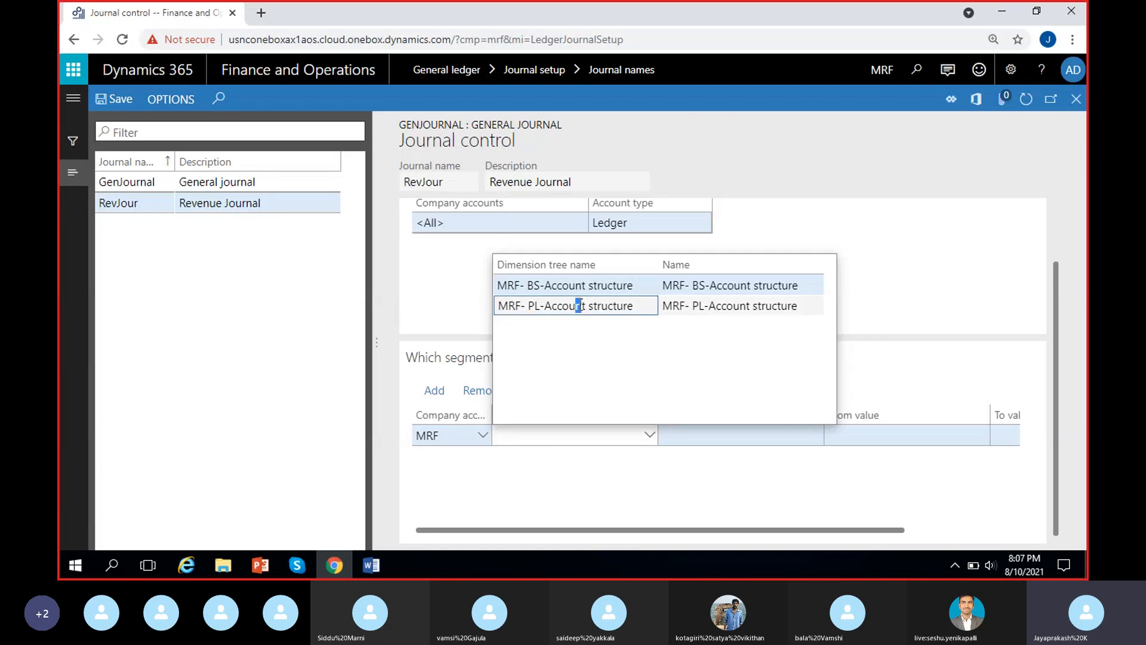
left_click(626, 306)
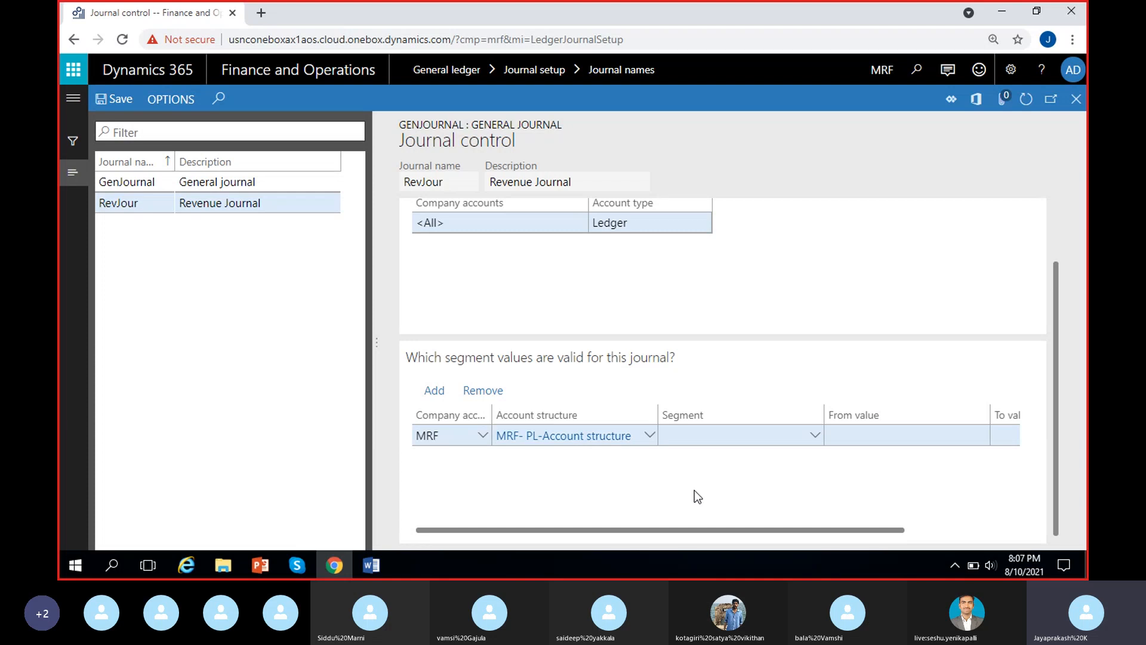
left_click(701, 438)
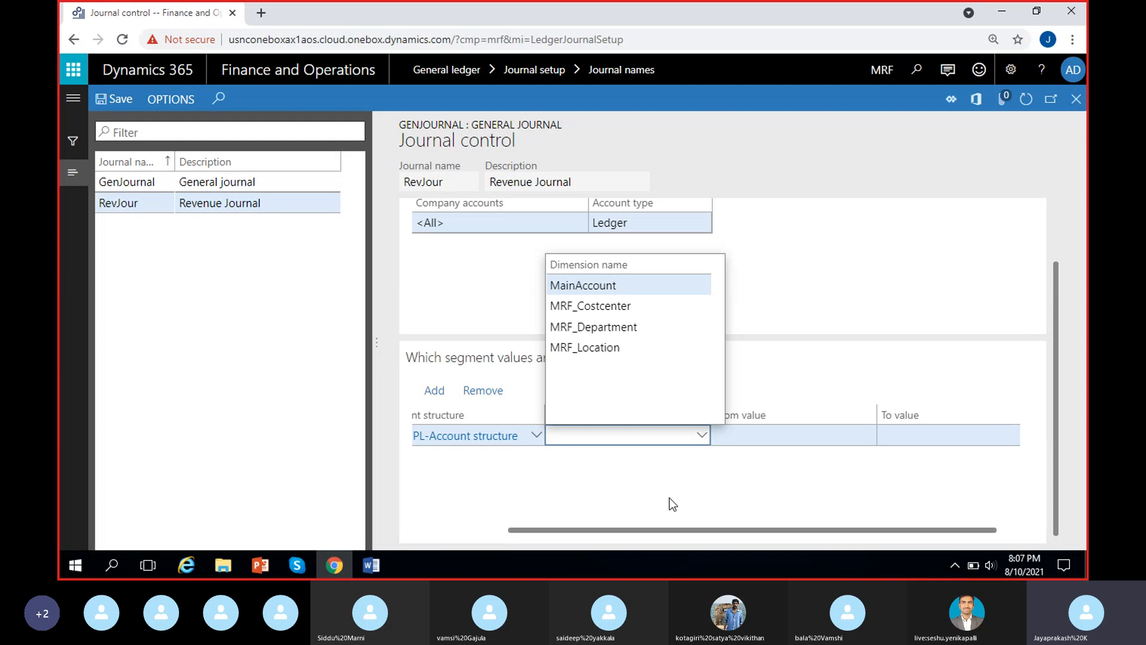
left_click(621, 286)
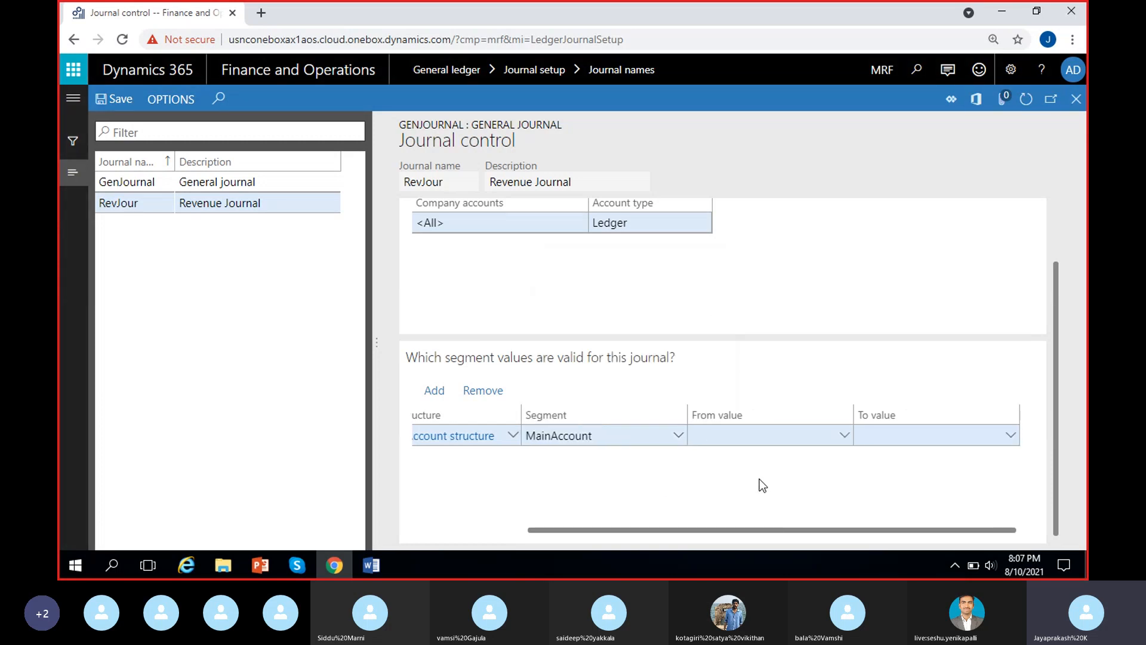
Set the MainAccount segment line's allowed range from value 400000 to value 500000.
left_click(733, 433)
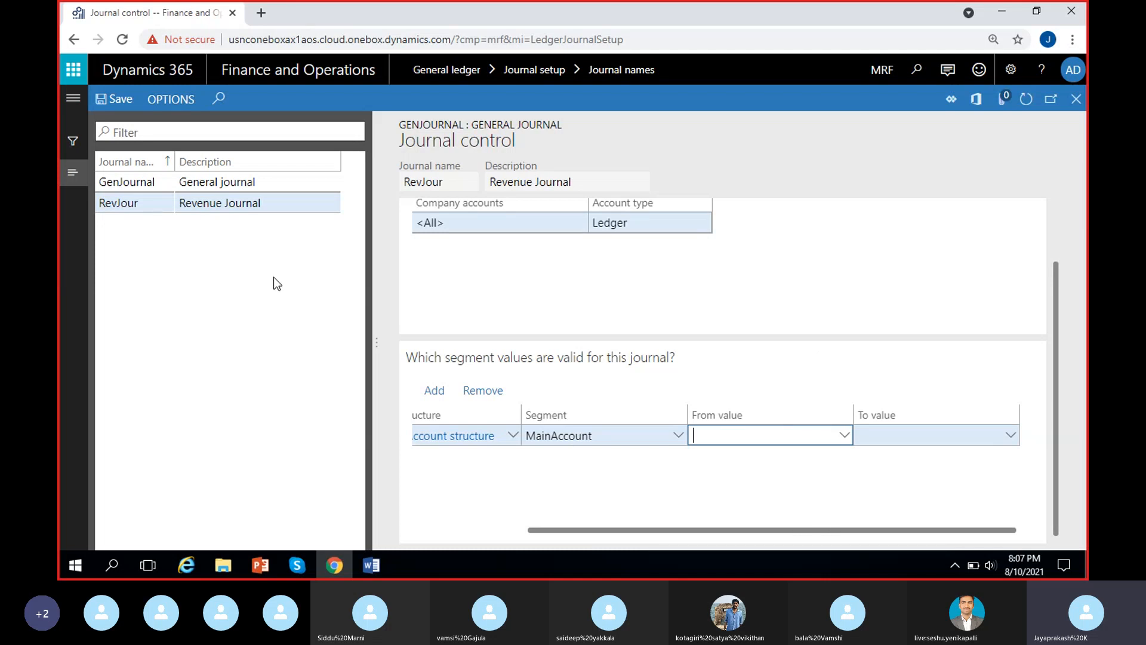
left_click(844, 435)
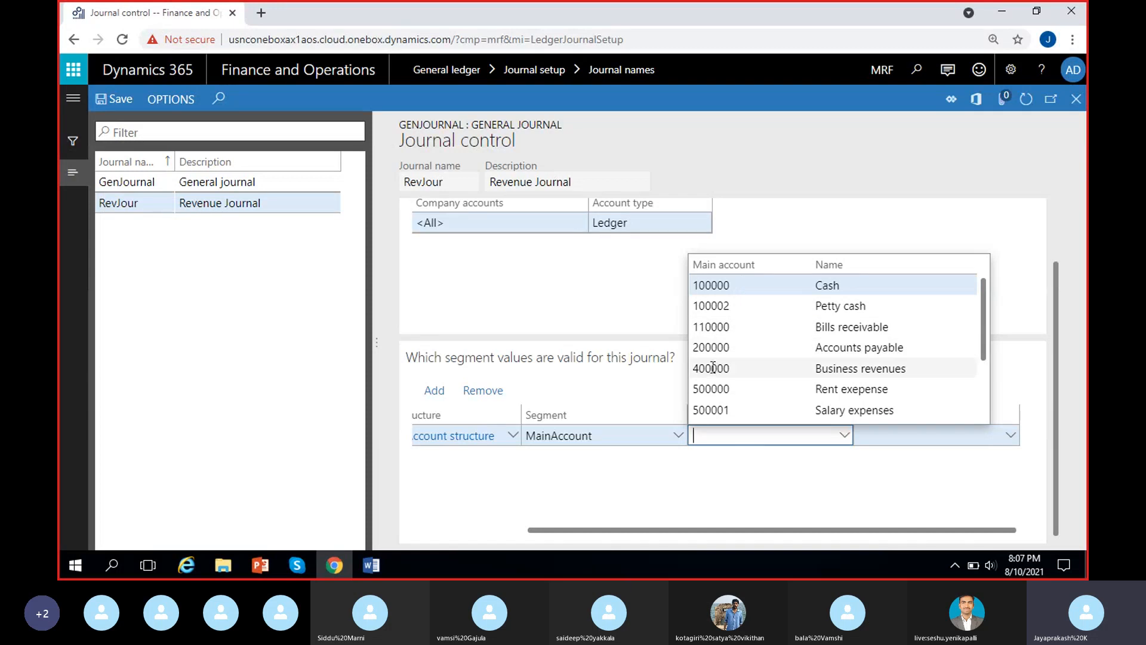
left_click(890, 436)
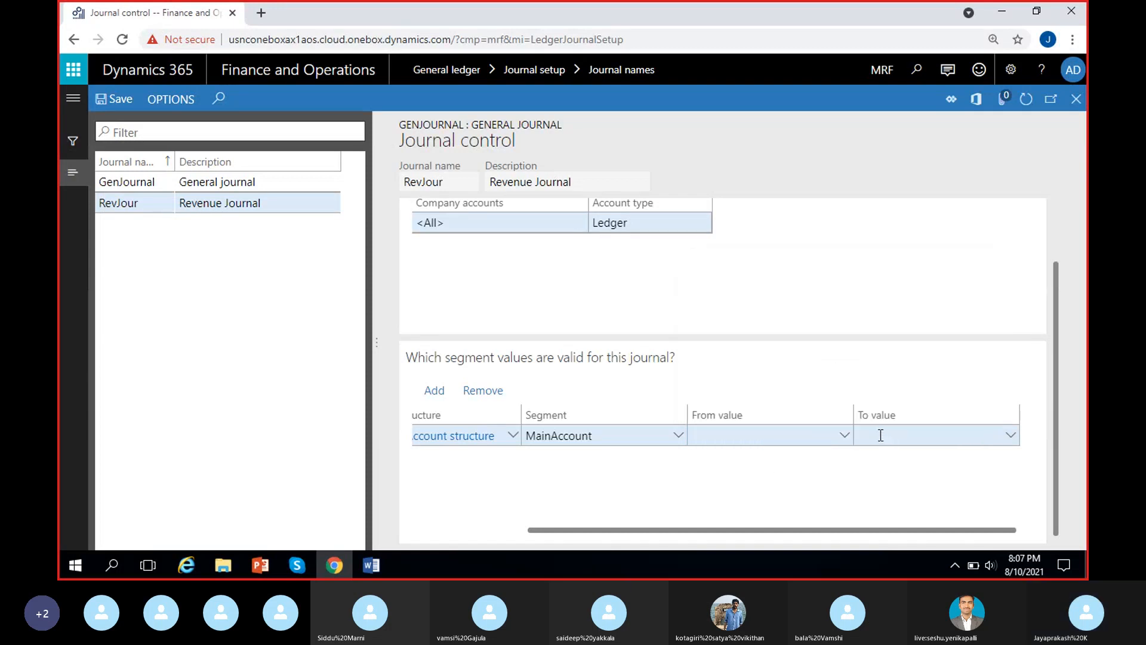
left_click(841, 438)
left_click(844, 435)
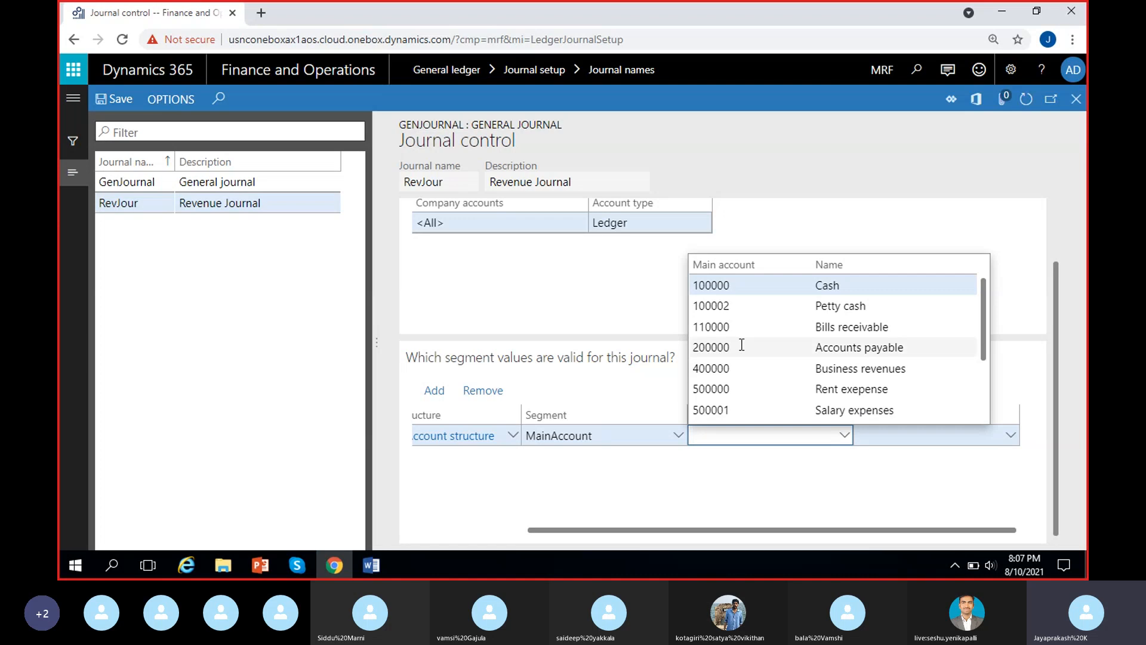
left_click(739, 369)
left_click(1013, 437)
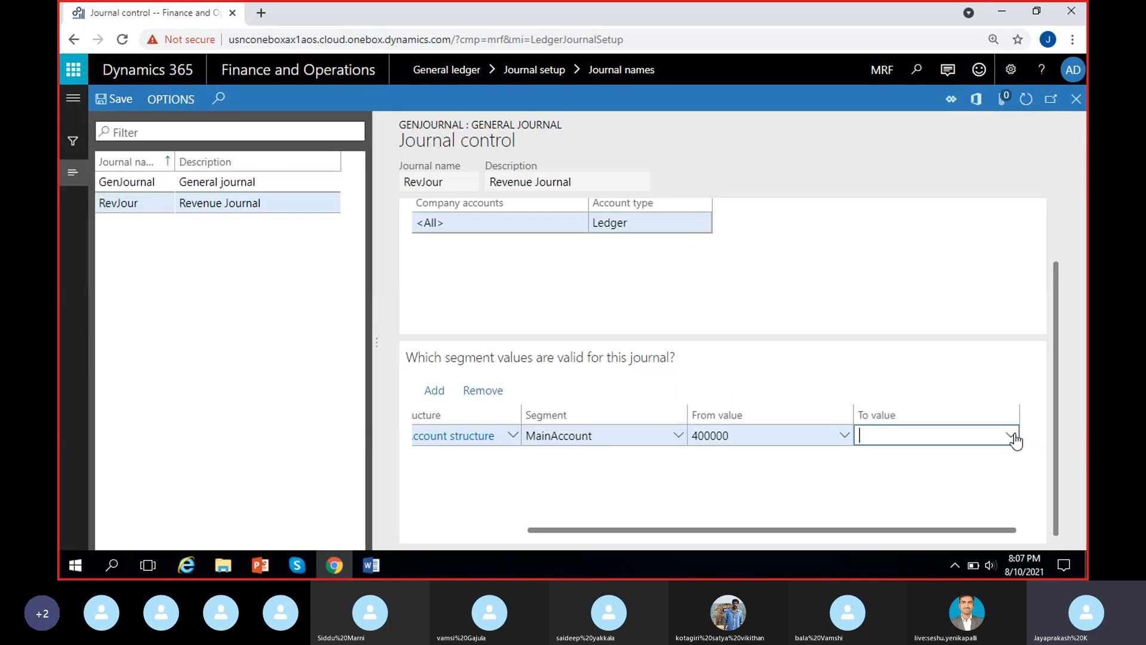
left_click(1014, 437)
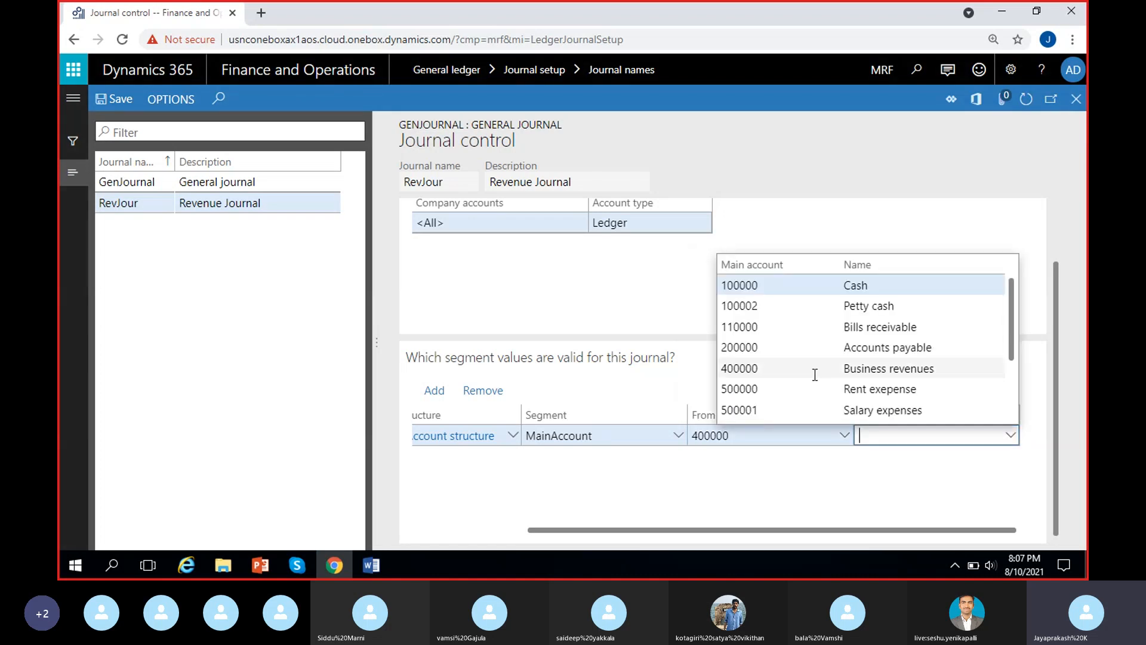
left_click(783, 388)
left_click(775, 441)
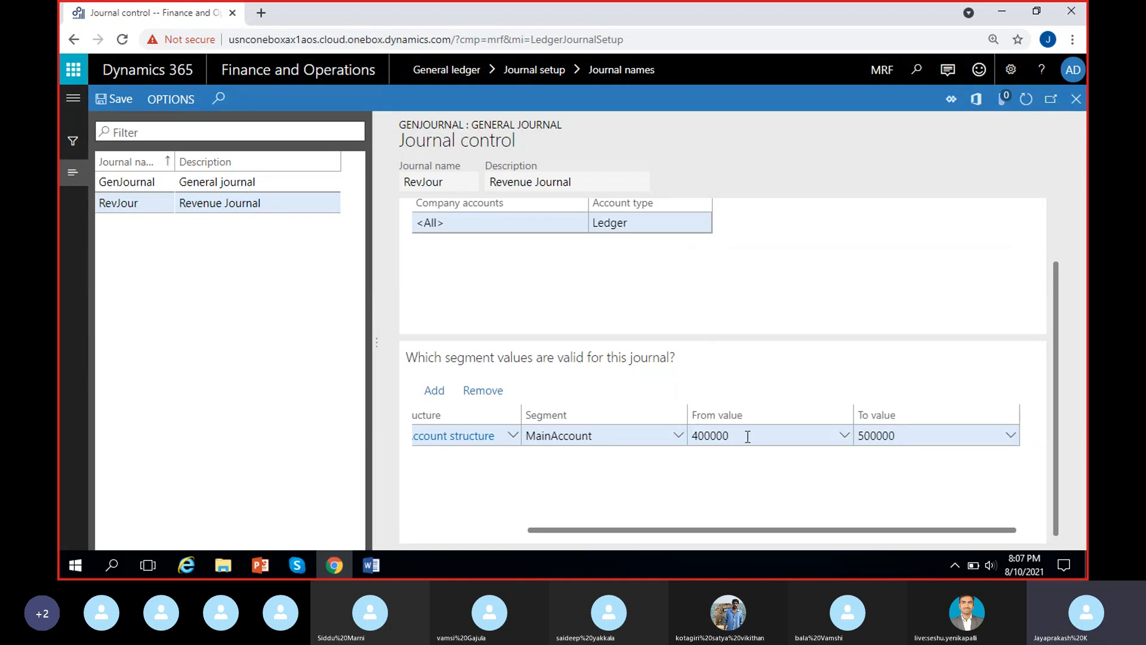
Review the company, account structure and from/to values of RevJour's MainAccount segment line.
left_click(927, 442)
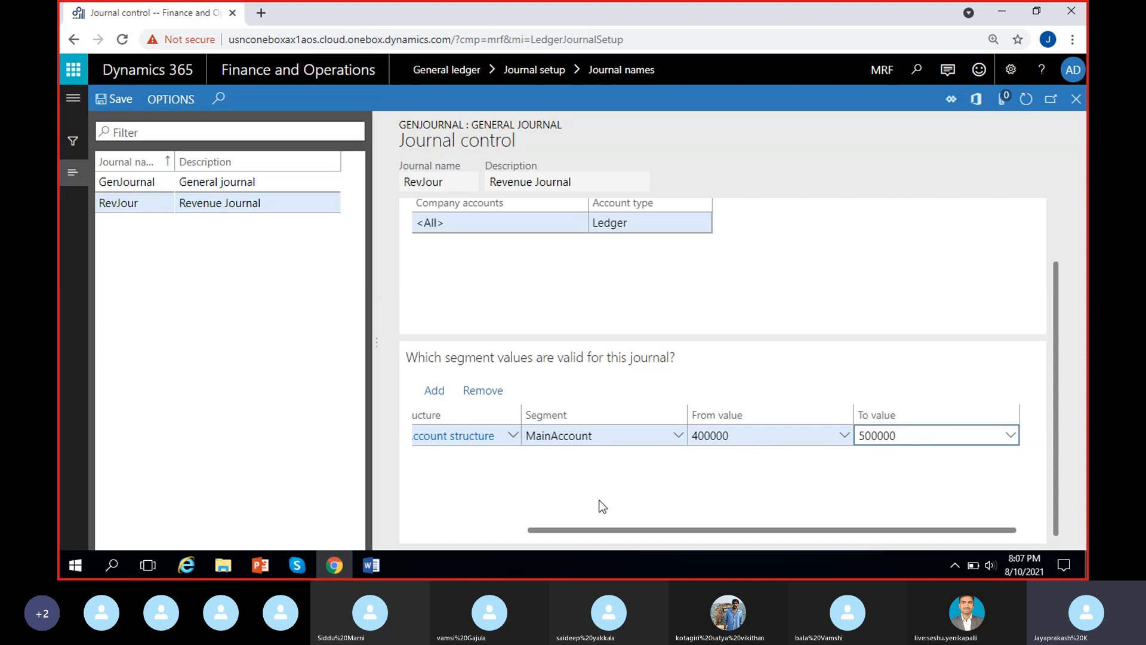
left_click_drag(600, 528, 502, 528)
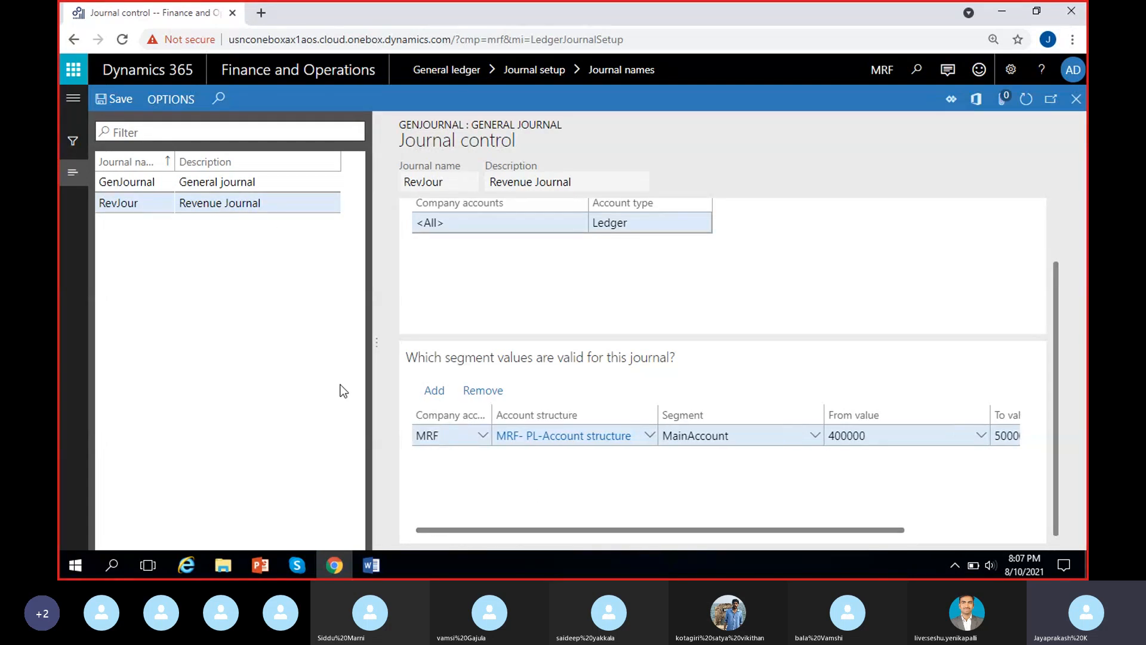
scroll(610, 485, "right", 3)
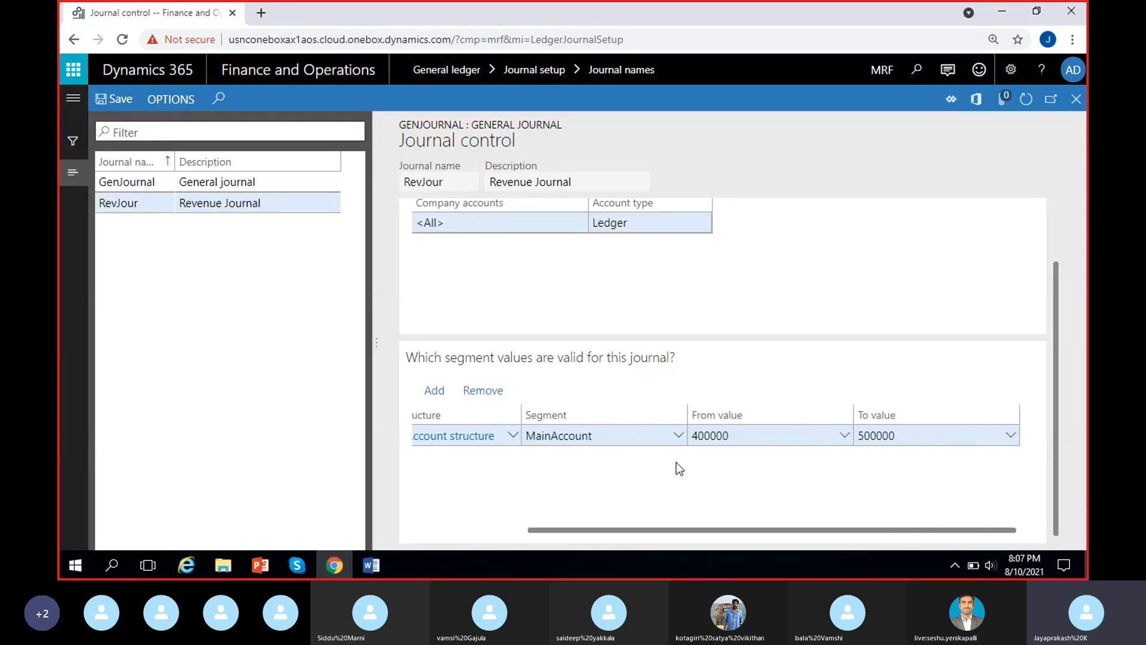
left_click(741, 436)
left_click(709, 466)
scroll(736, 485, "left", 3)
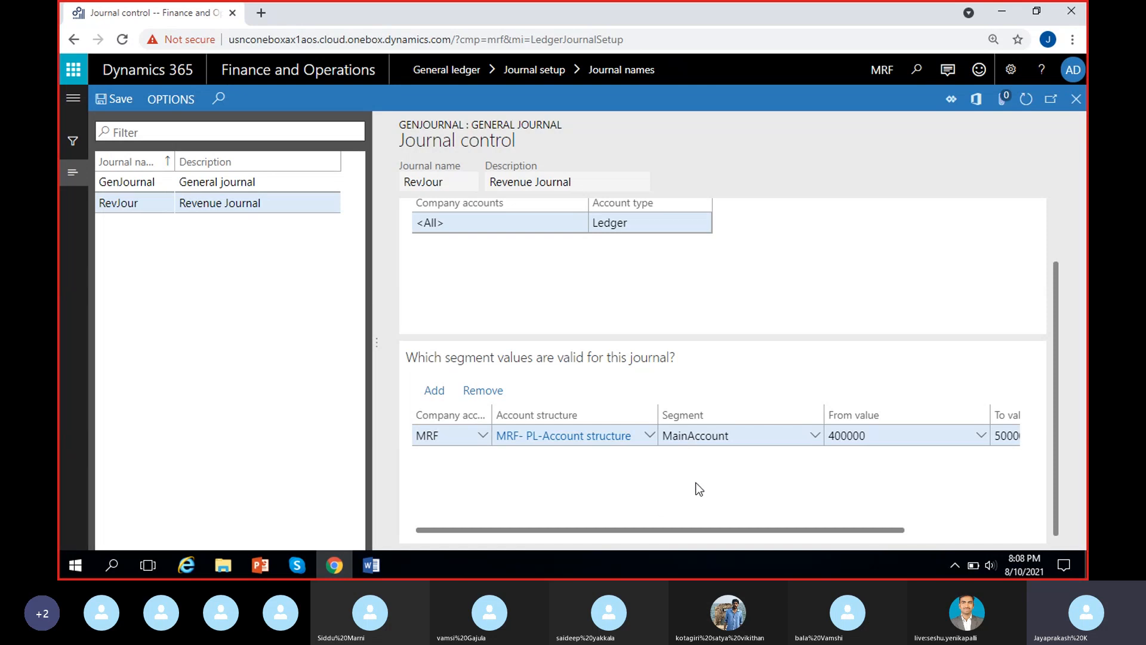
Change RevJour's segment line to MRF_Location and set its allowed range from value 100 to value 100.
left_click(815, 436)
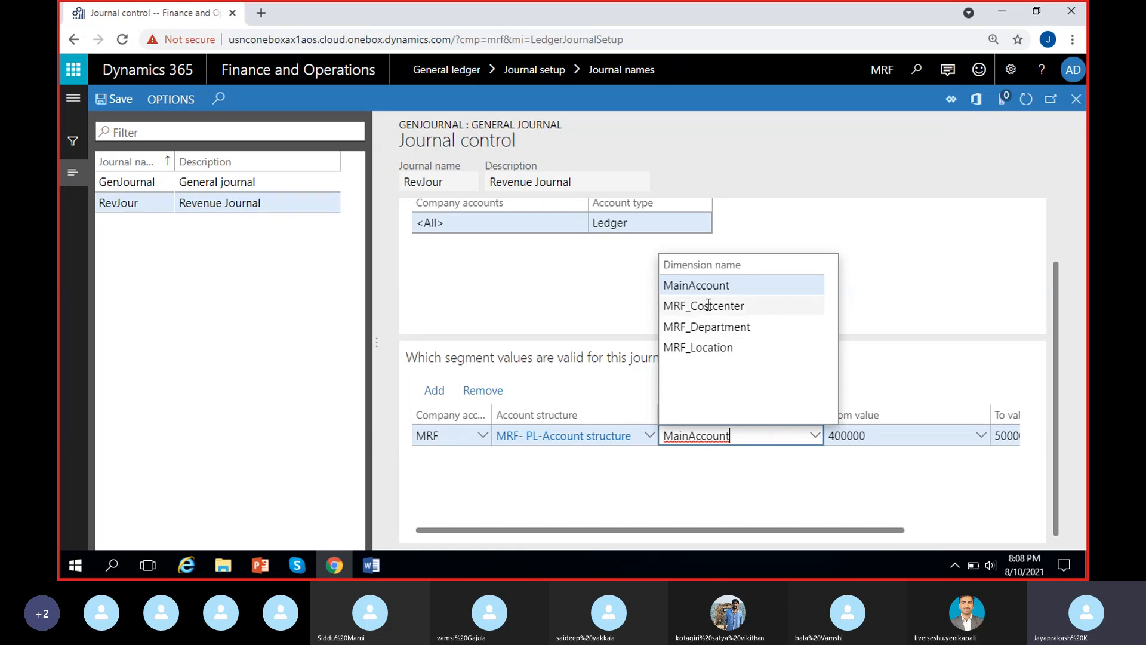
left_click(707, 345)
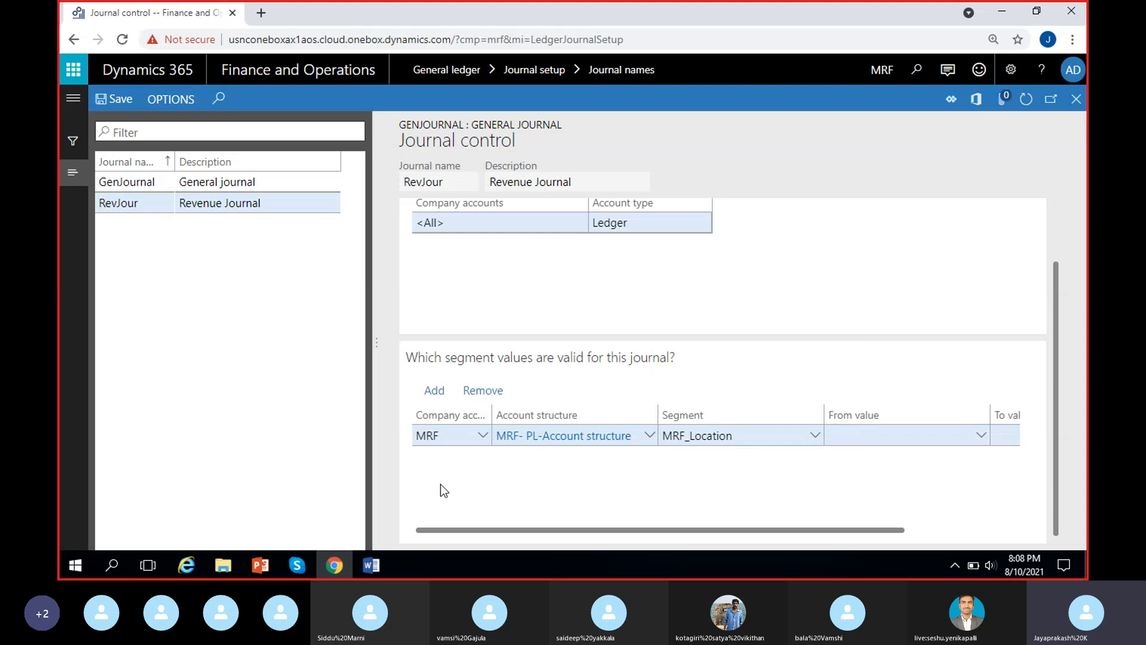
scroll(440, 488, "right", 3)
left_click(845, 437)
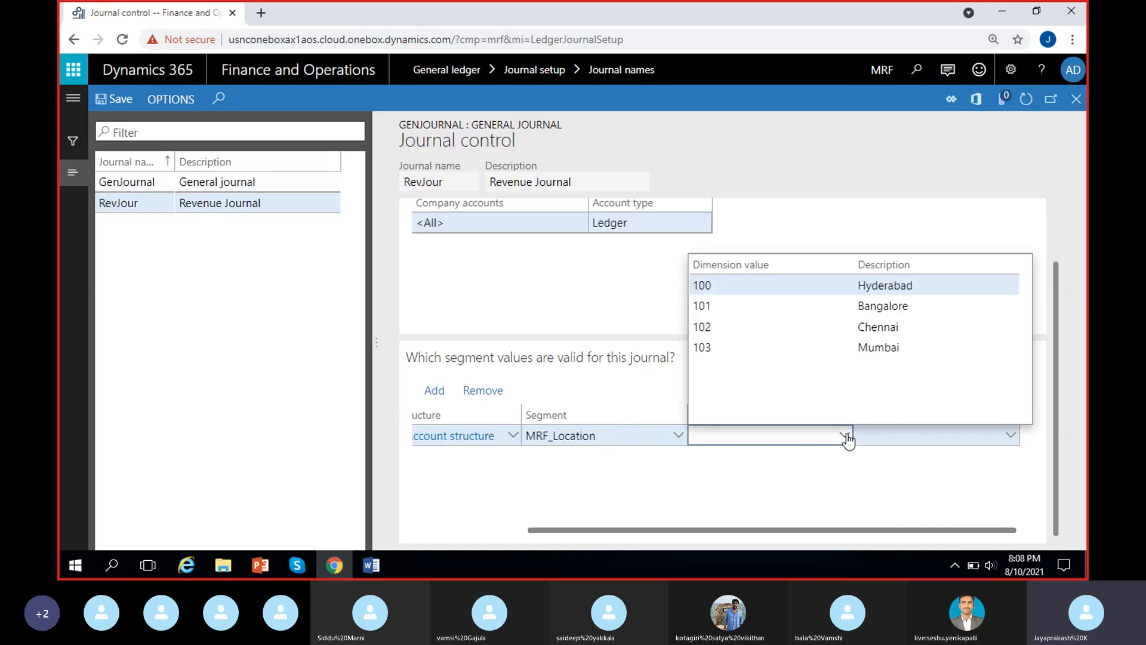
left_click(923, 474)
left_click(1011, 437)
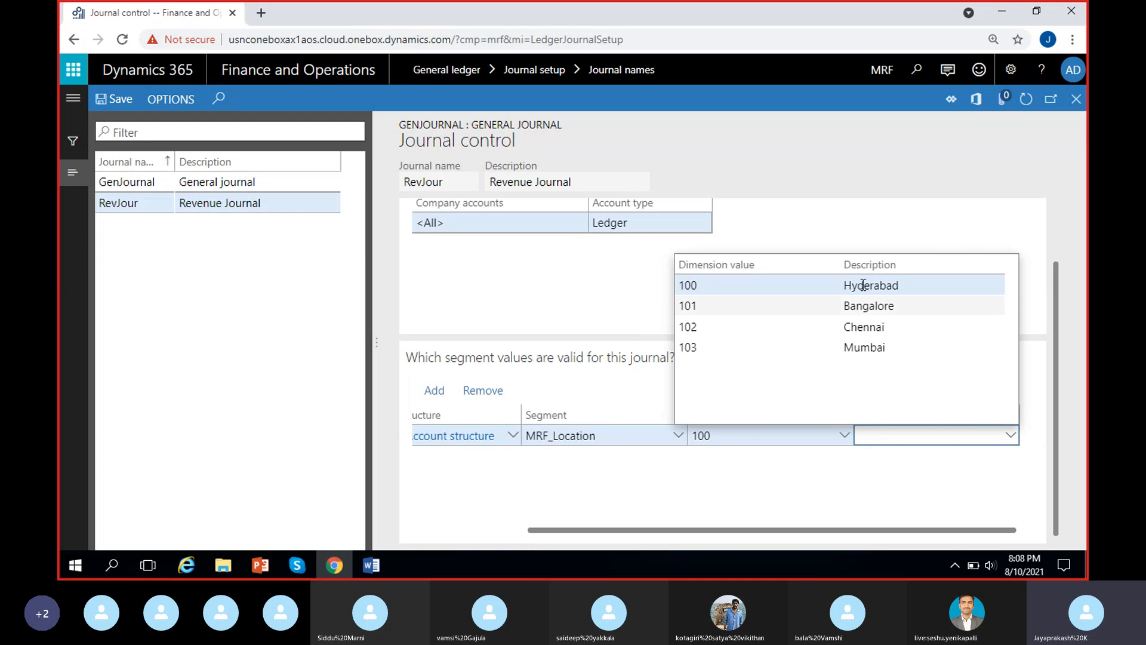
left_click(862, 285)
left_click(868, 456)
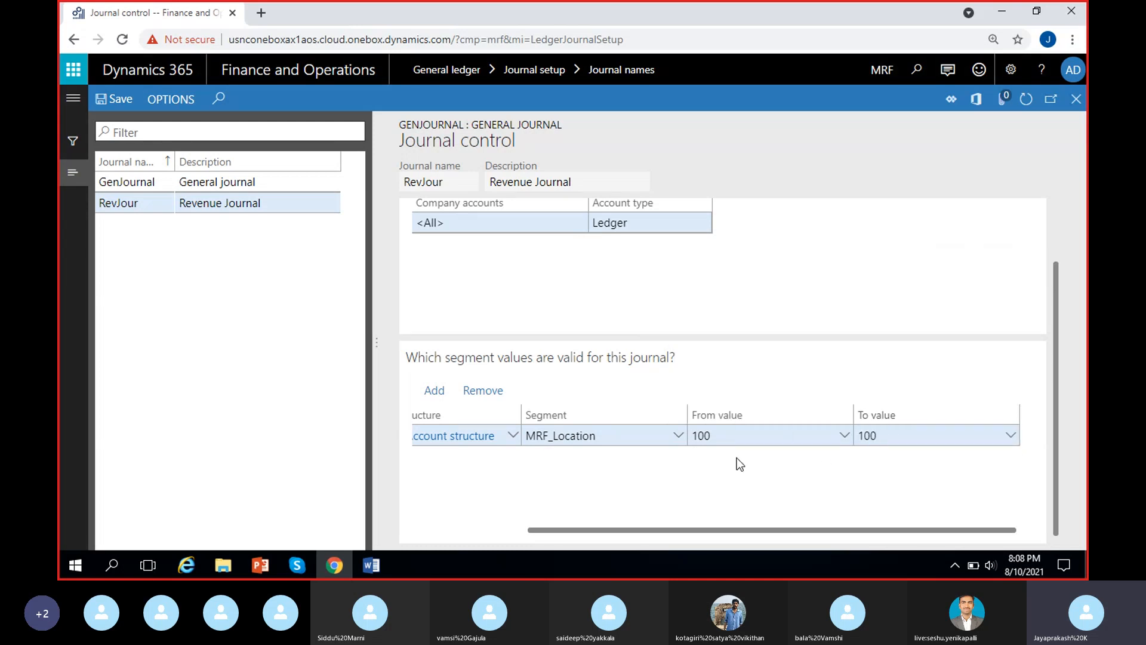
scroll(709, 474, "left", 2)
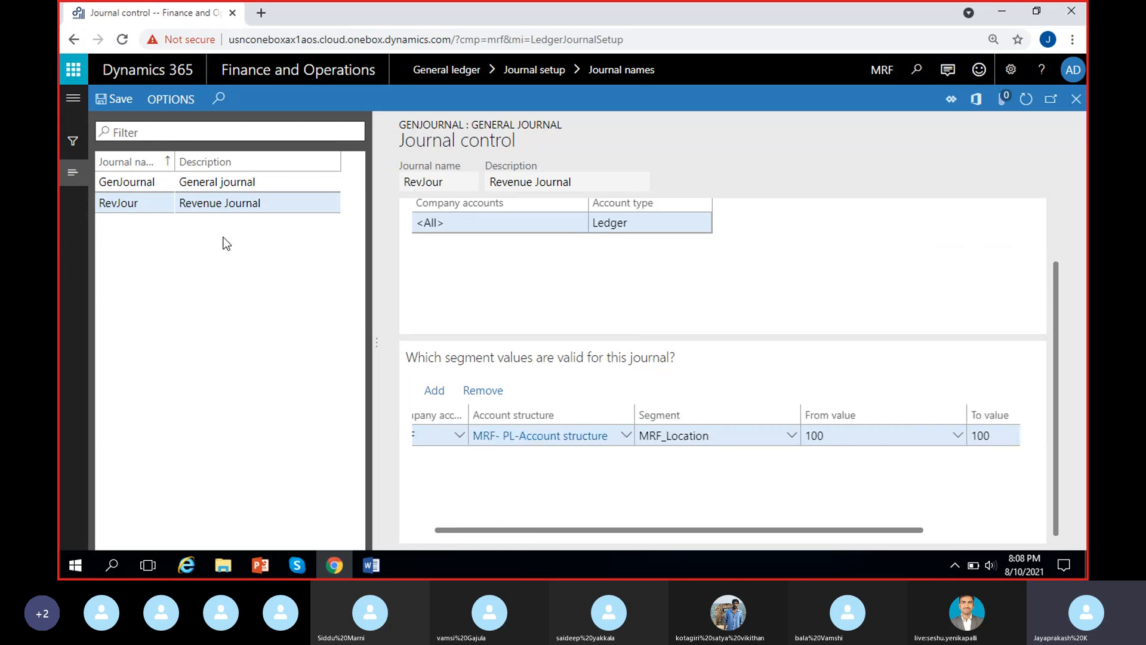
scroll(417, 465, "left", 1)
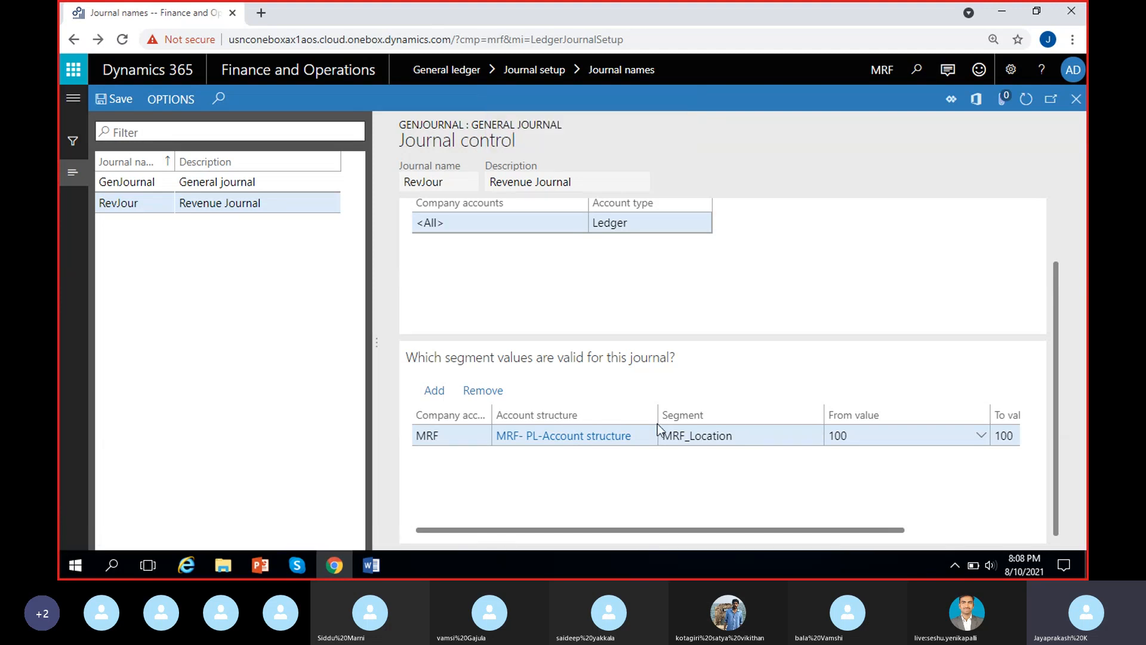
Return to the journal names and set GenJournal's default MRF_Location financial dimension to 100 (Hyderabad).
scroll(658, 424, "down", 5)
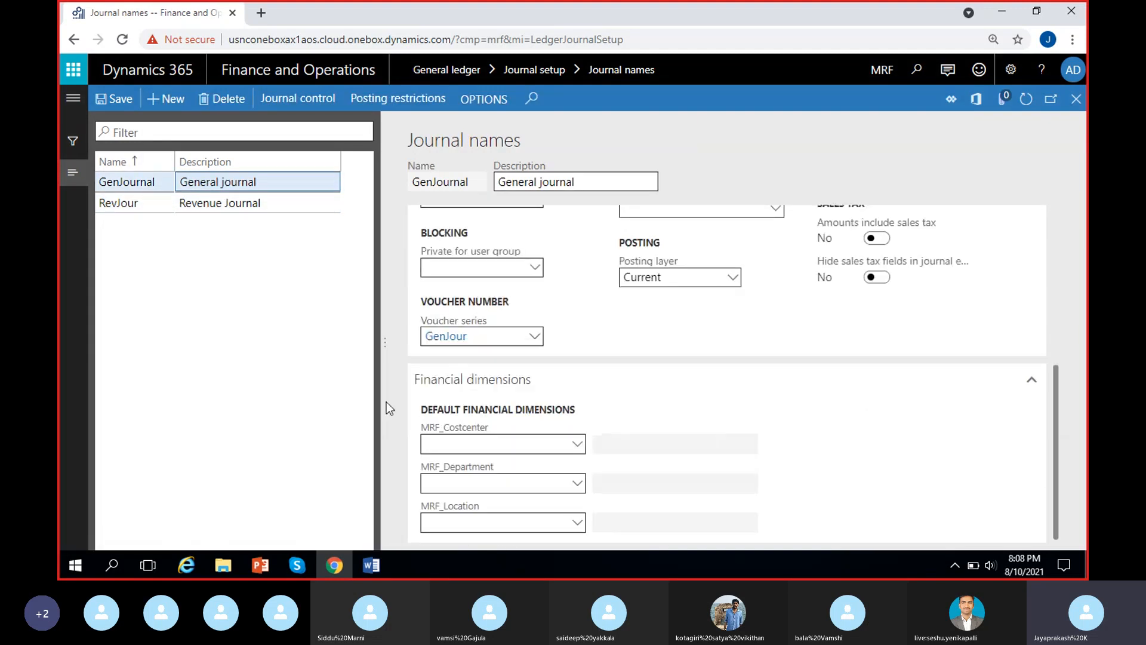
left_click(625, 458)
left_click(537, 522)
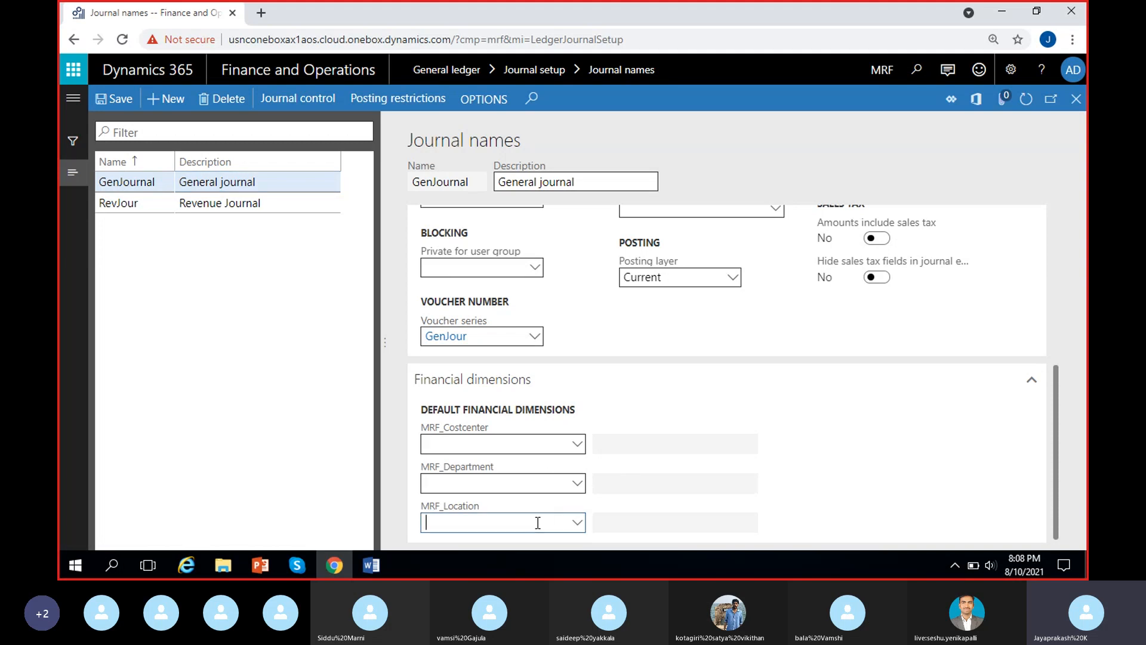
left_click(578, 524)
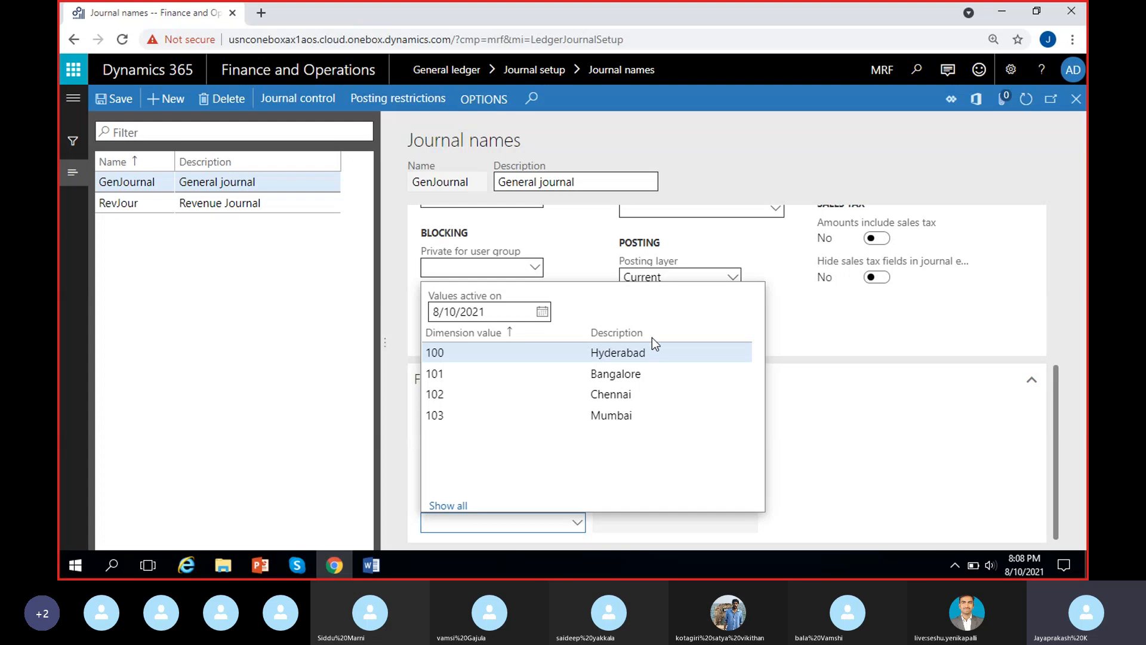
left_click(461, 355)
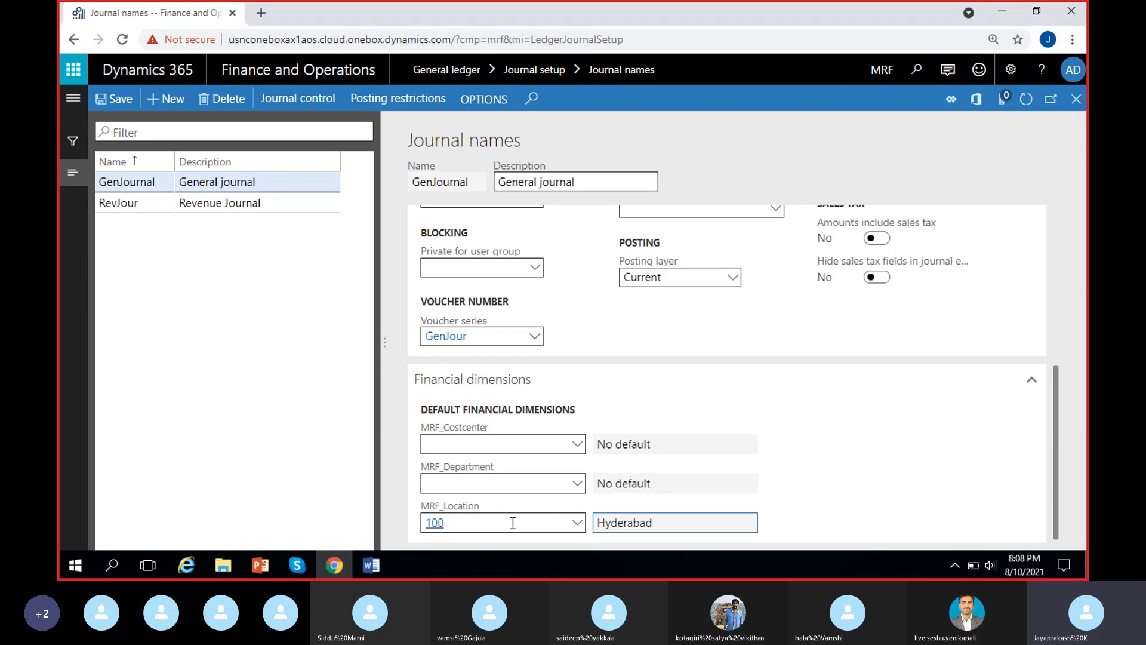
Clear the default MRF_Location financial dimension of GenJournal.
left_click_drag(486, 524, 402, 524)
key("BackSpace")
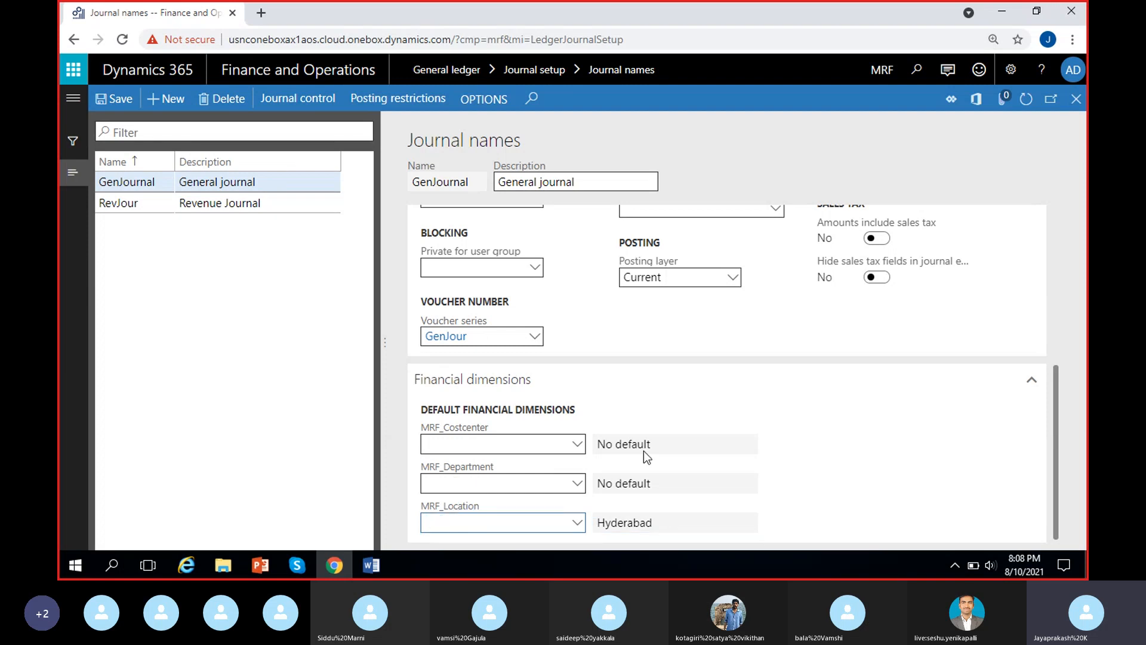
left_click(722, 438)
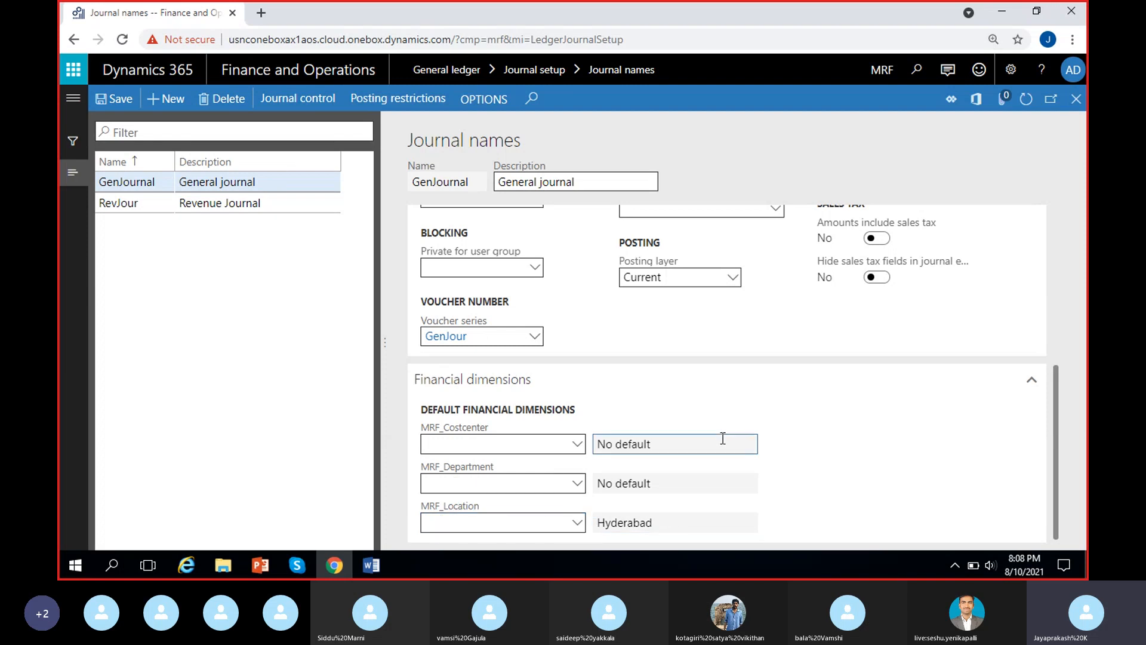
Reopen journal control and examine RevJour's postable account type and its valid segment line.
left_click(306, 97)
scroll(524, 504, "down", 2)
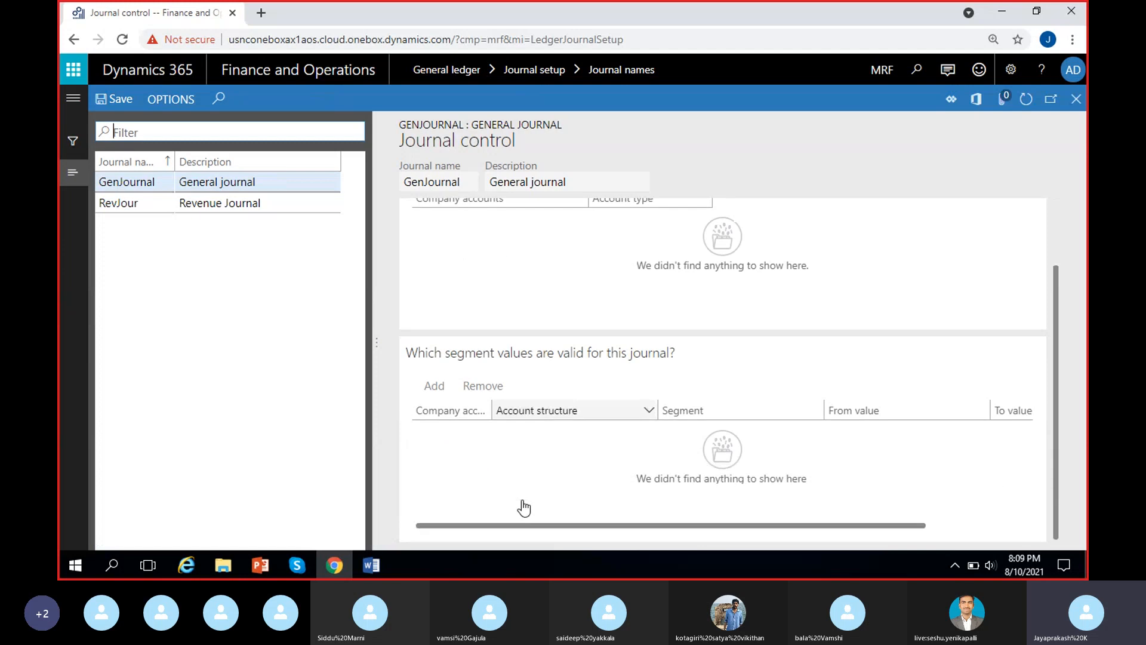
left_click(274, 203)
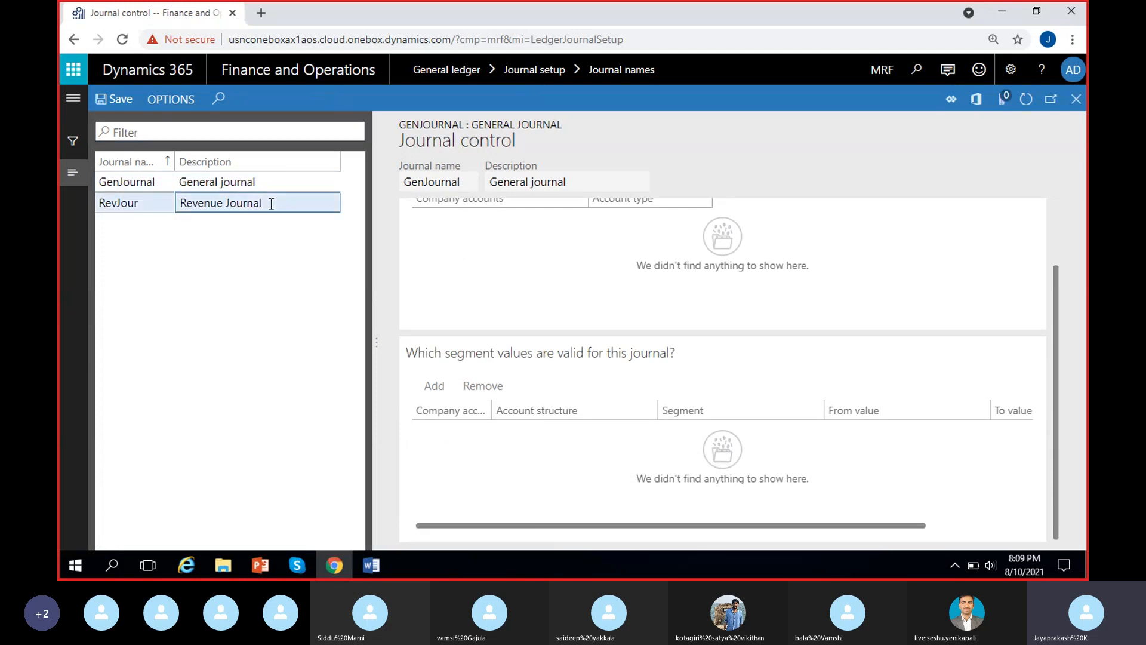
left_click_drag(626, 526, 580, 502)
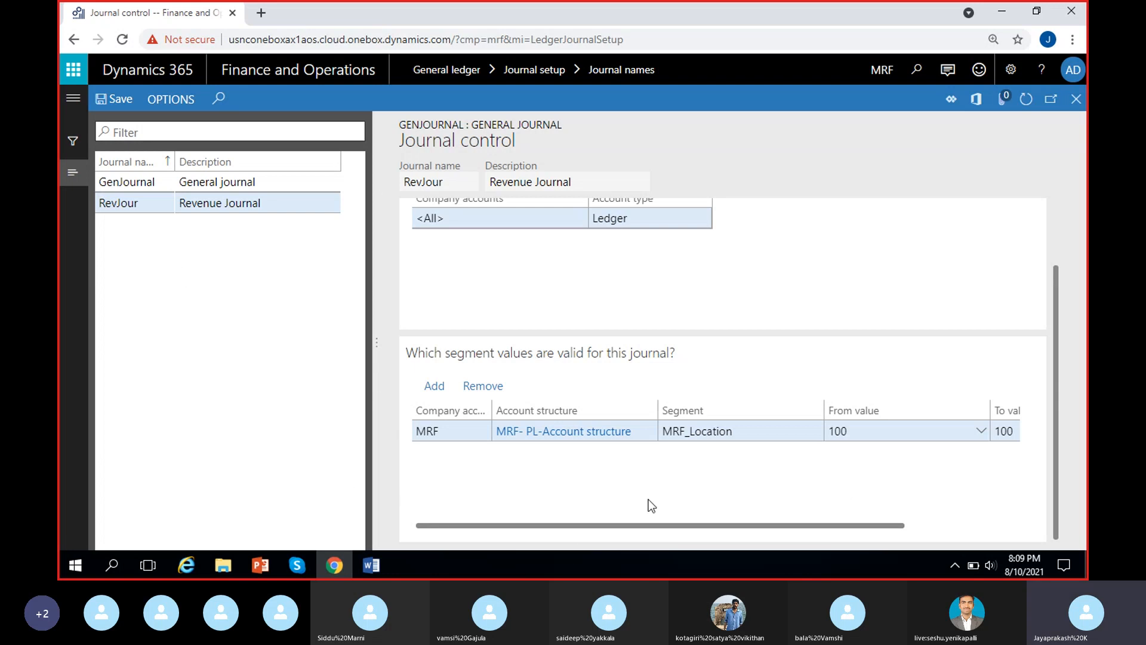
left_click_drag(660, 525, 774, 524)
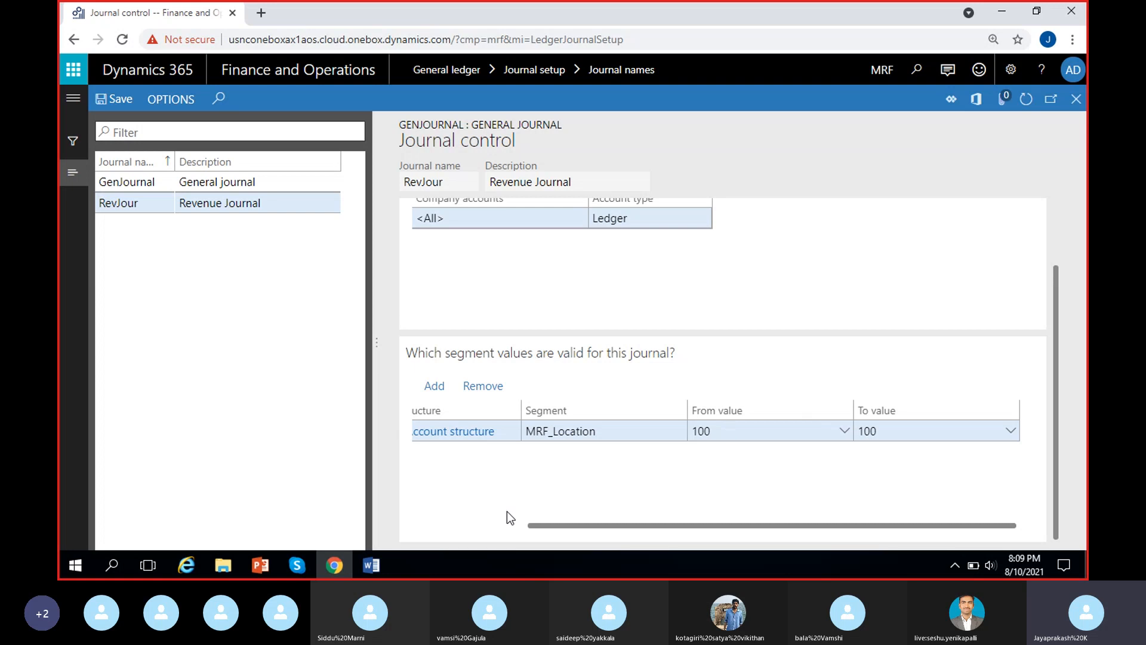
scroll(689, 480, "left", 2)
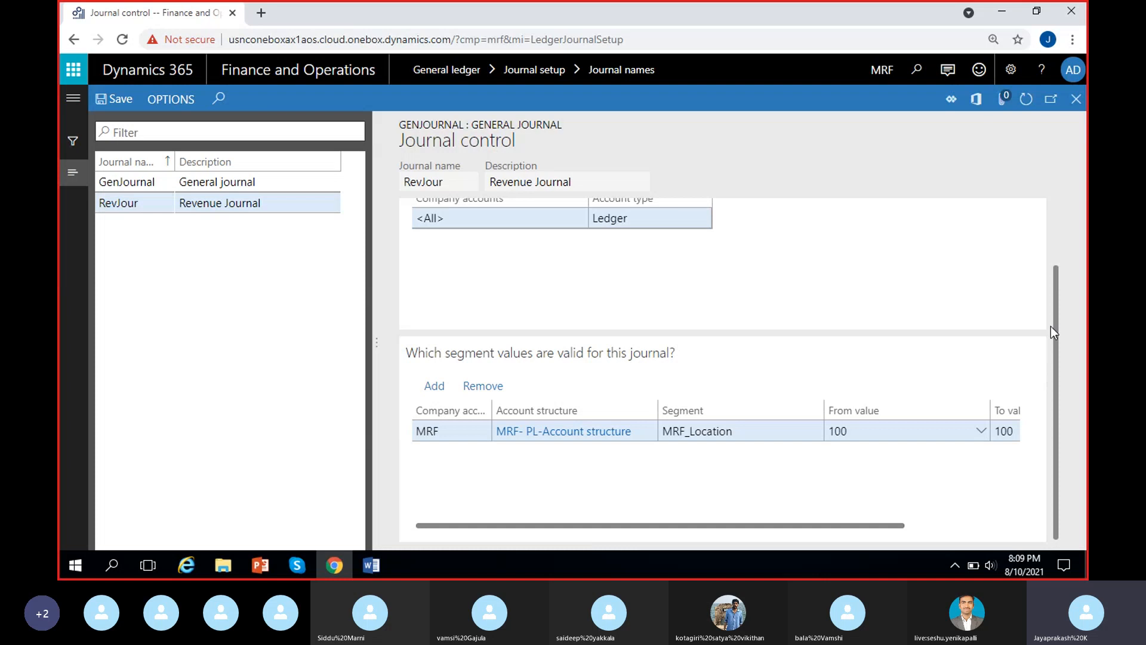
mouse_move(1055, 313)
left_mouse_down()
mouse_move(1059, 271)
mouse_move(1057, 298)
left_mouse_up()
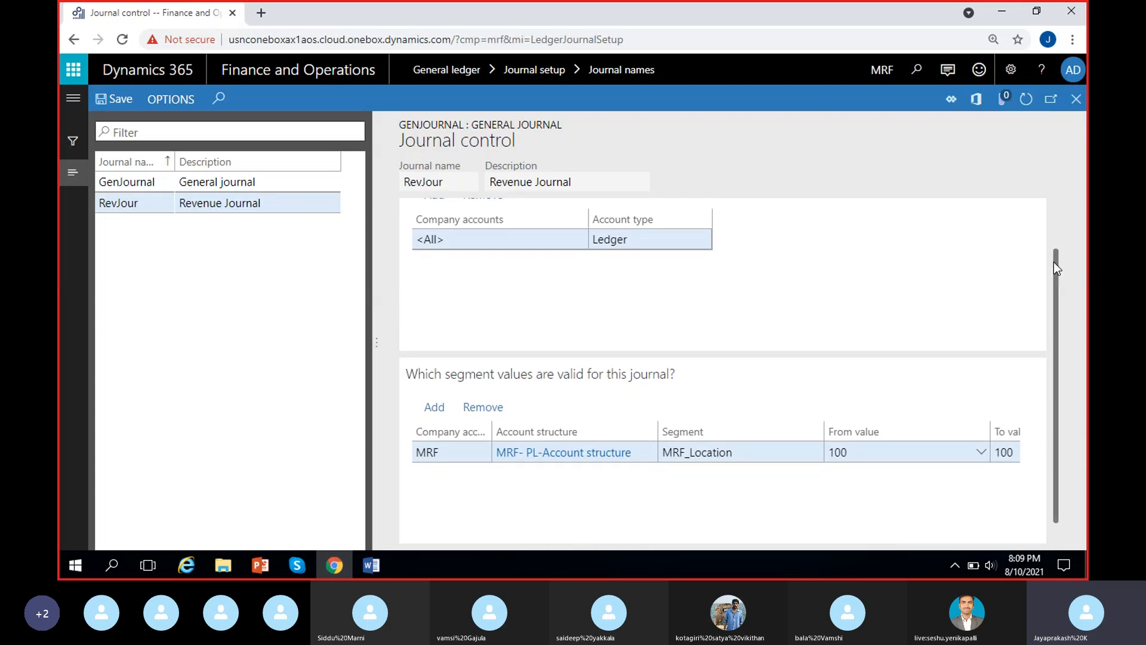
left_click_drag(1054, 263, 1046, 296)
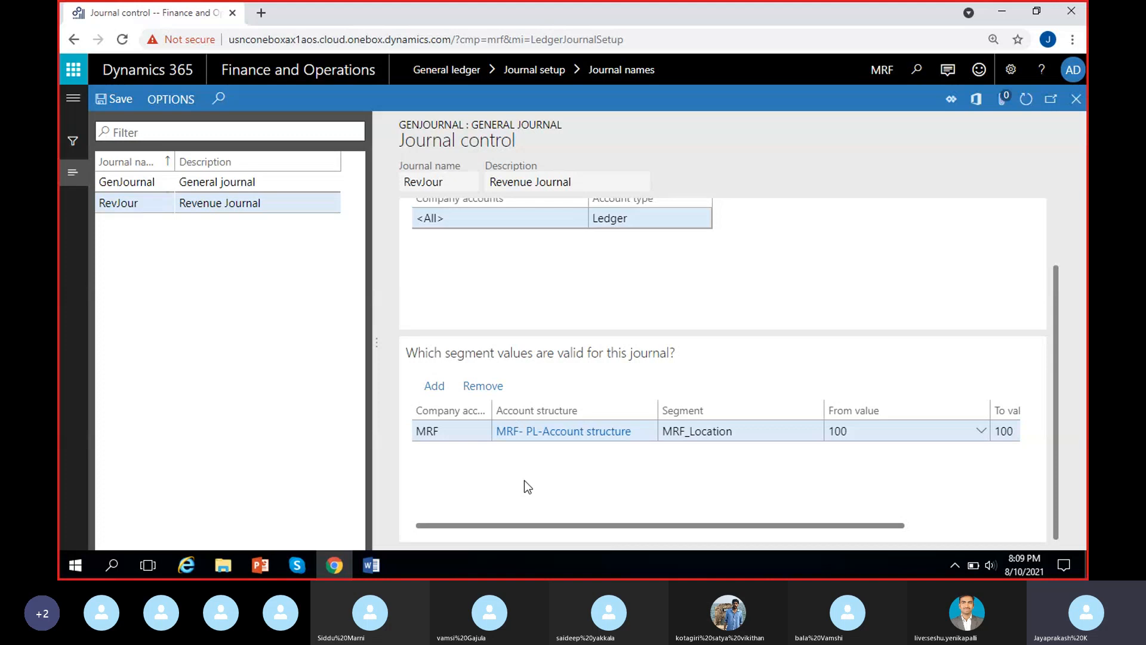
Remove RevJour's MRF_Location segment line and its Ledger account type line, confirm the deletion and leave journal control.
left_click(484, 387)
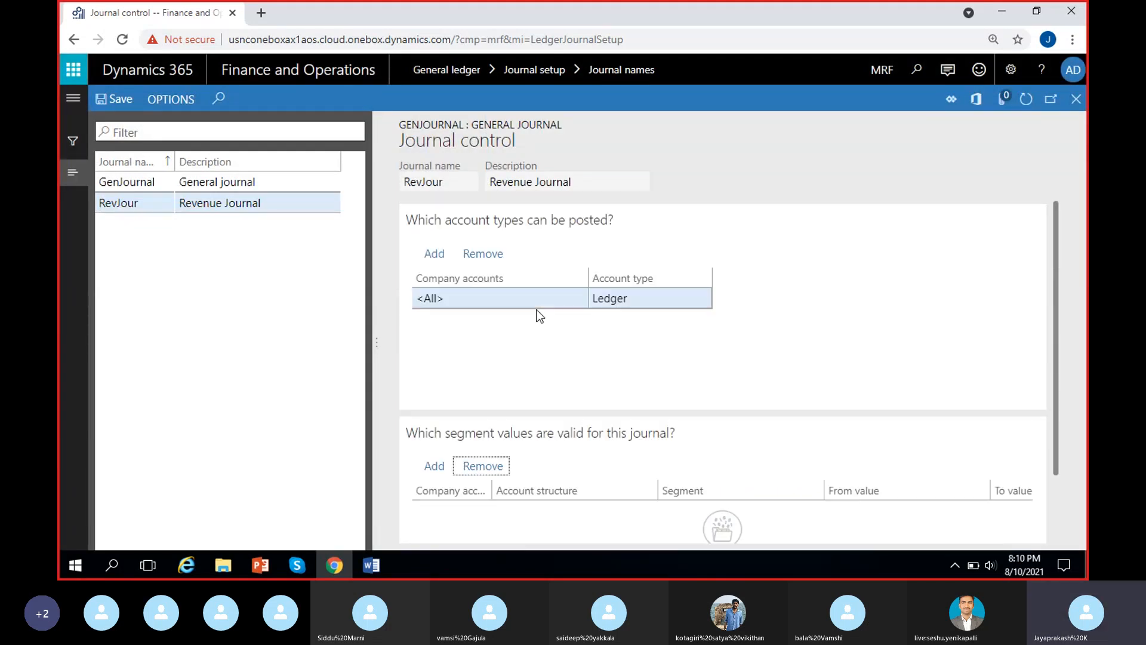
left_click(472, 255)
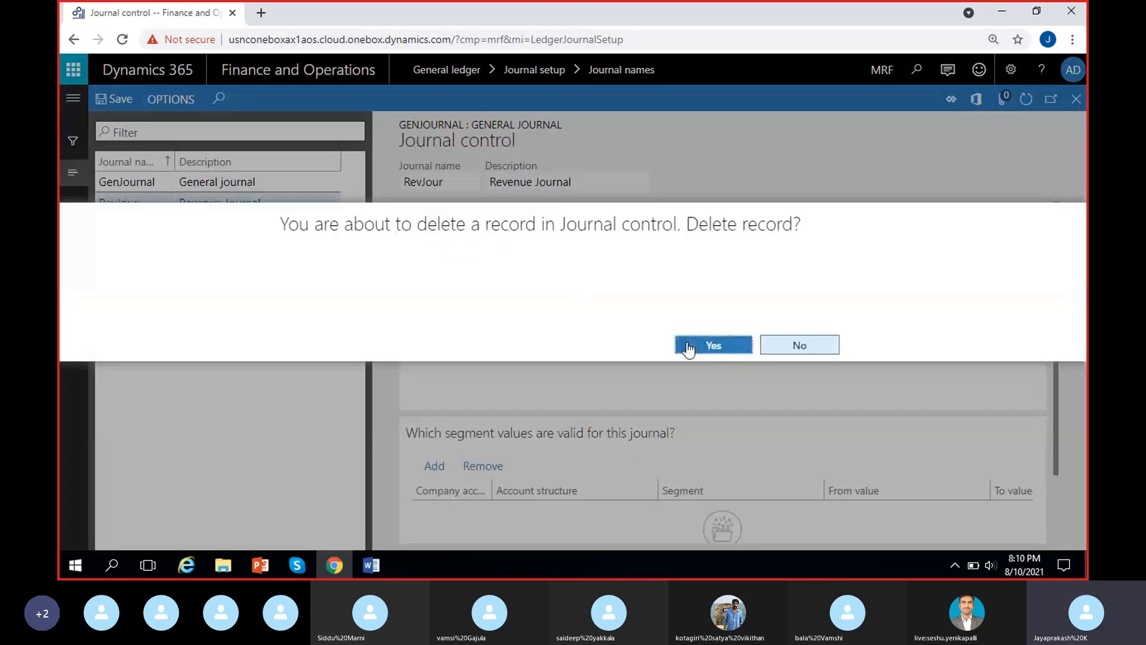
left_click(713, 345)
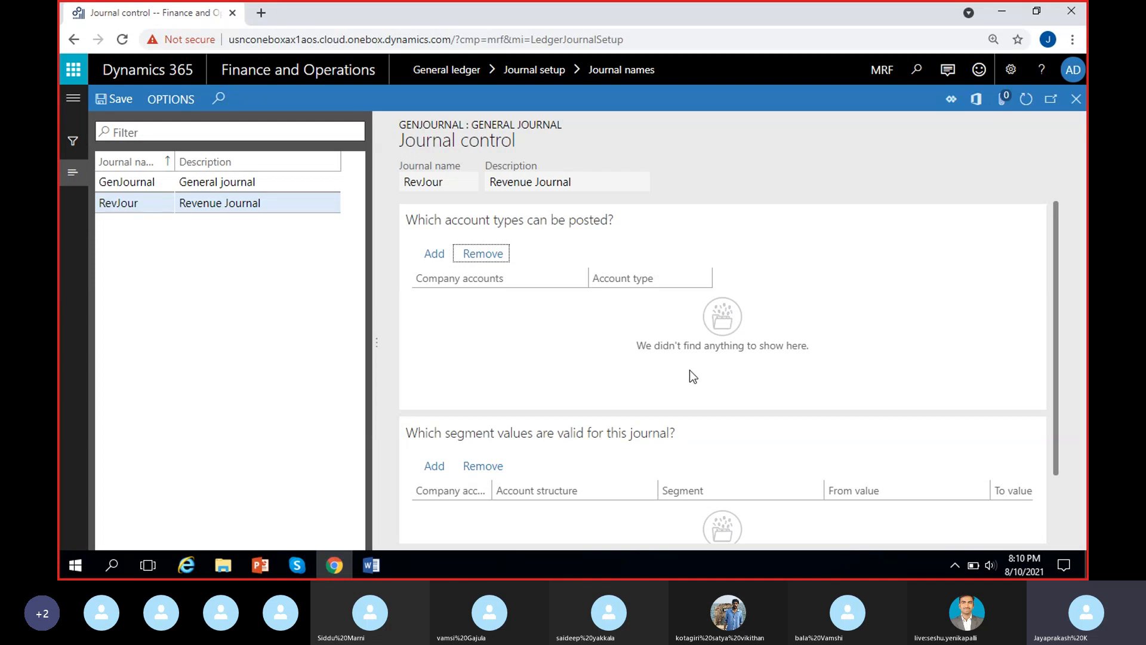
key("Escape")
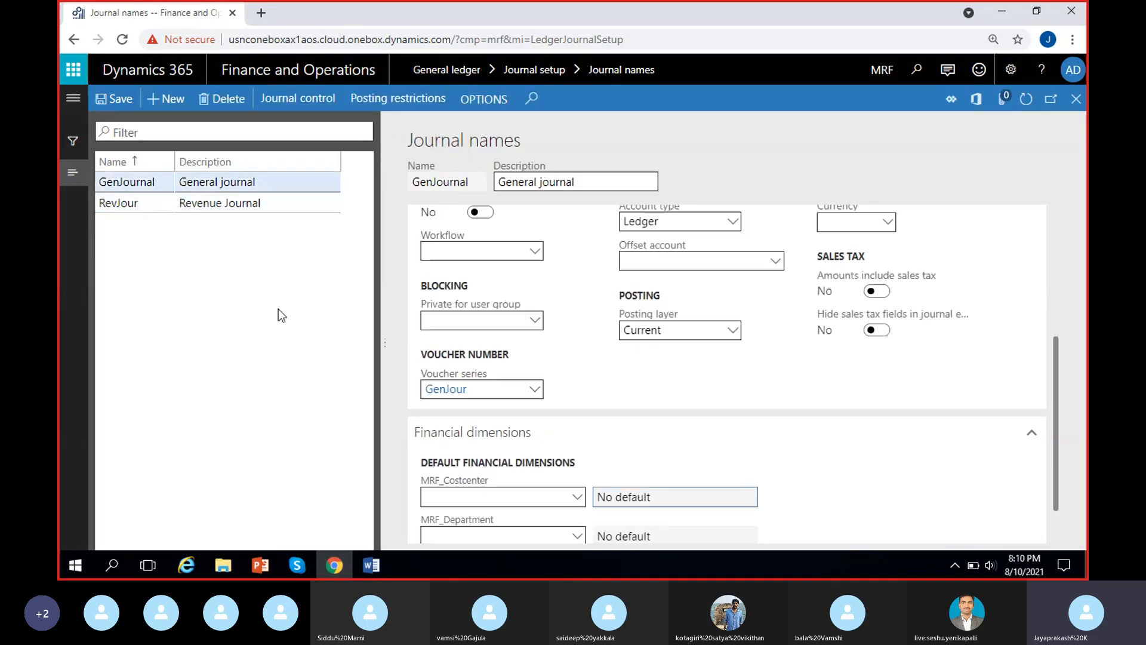
Open the posting restrictions for GenJournal, read their description and choose to set them up by user.
left_click(394, 104)
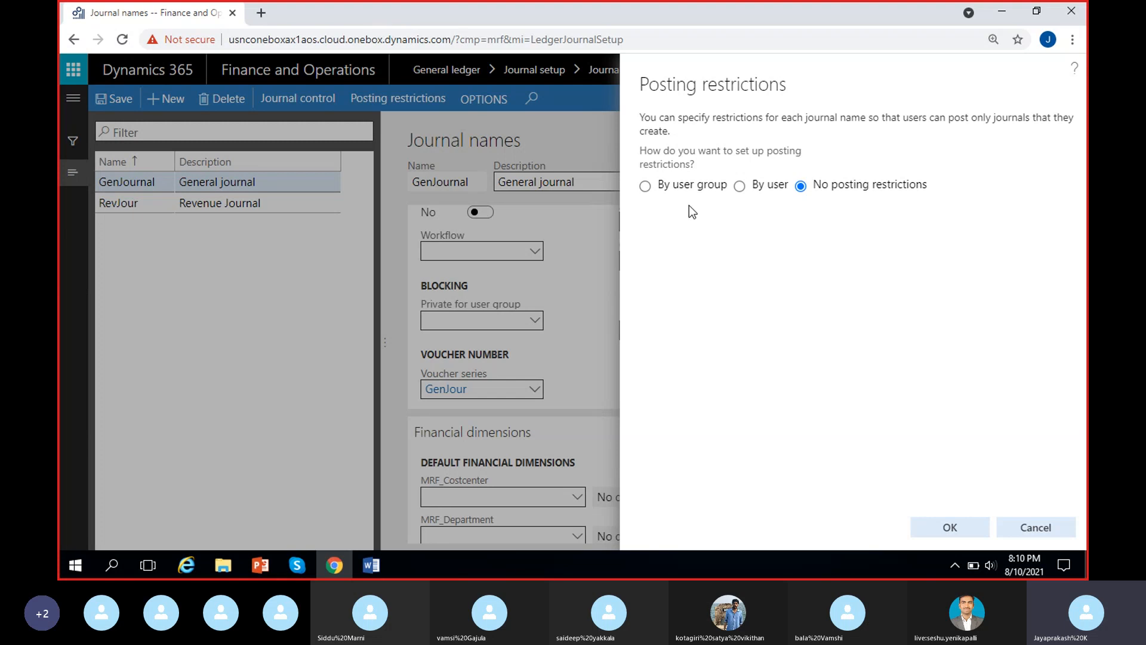
left_click_drag(640, 117, 686, 124)
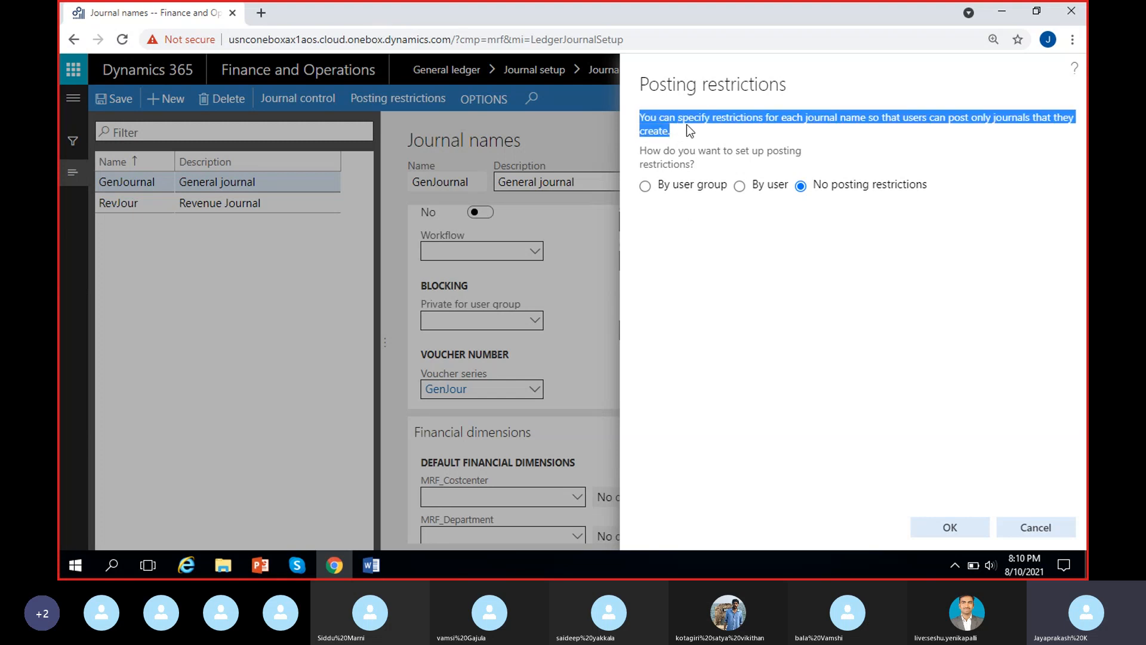
left_click(850, 124)
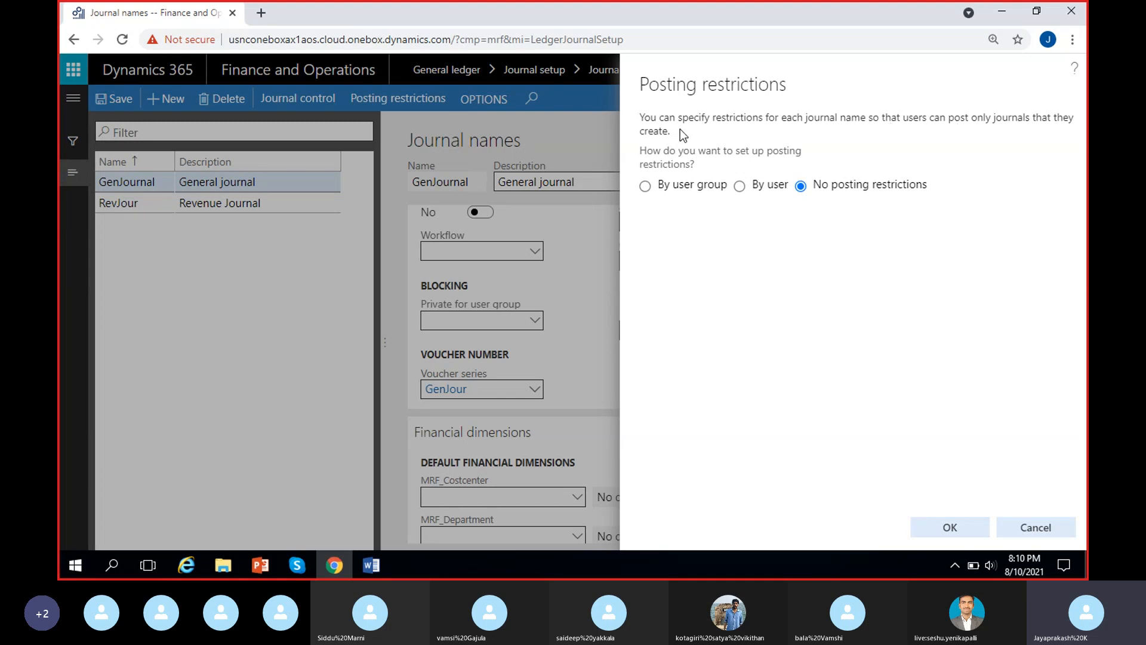
left_click_drag(680, 129, 640, 117)
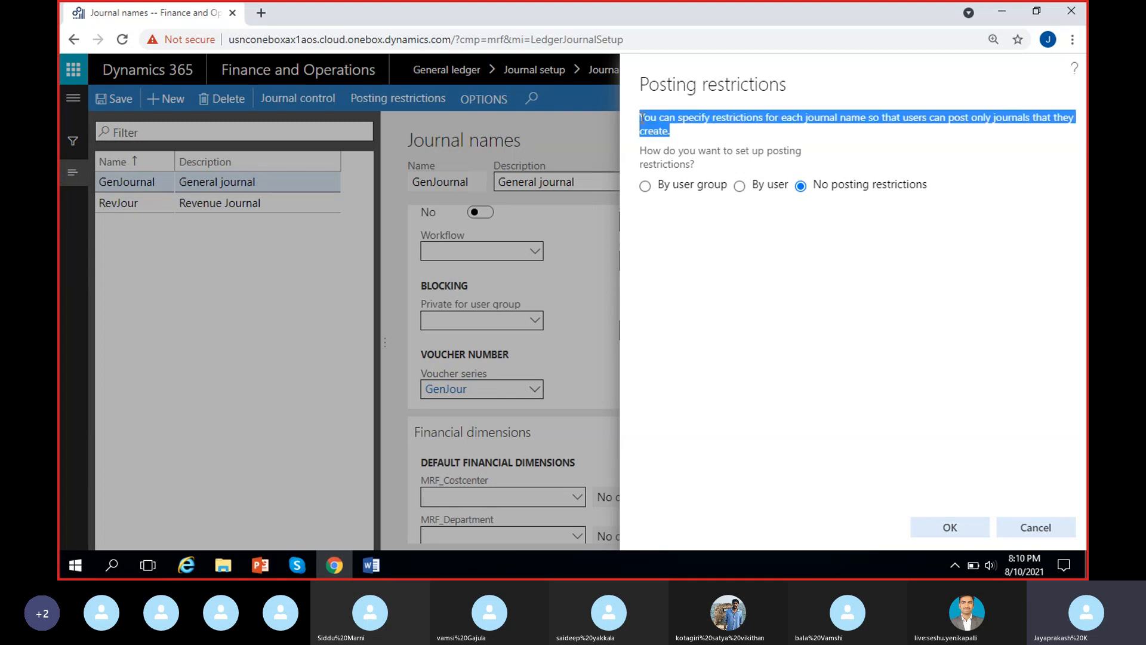
left_click(701, 244)
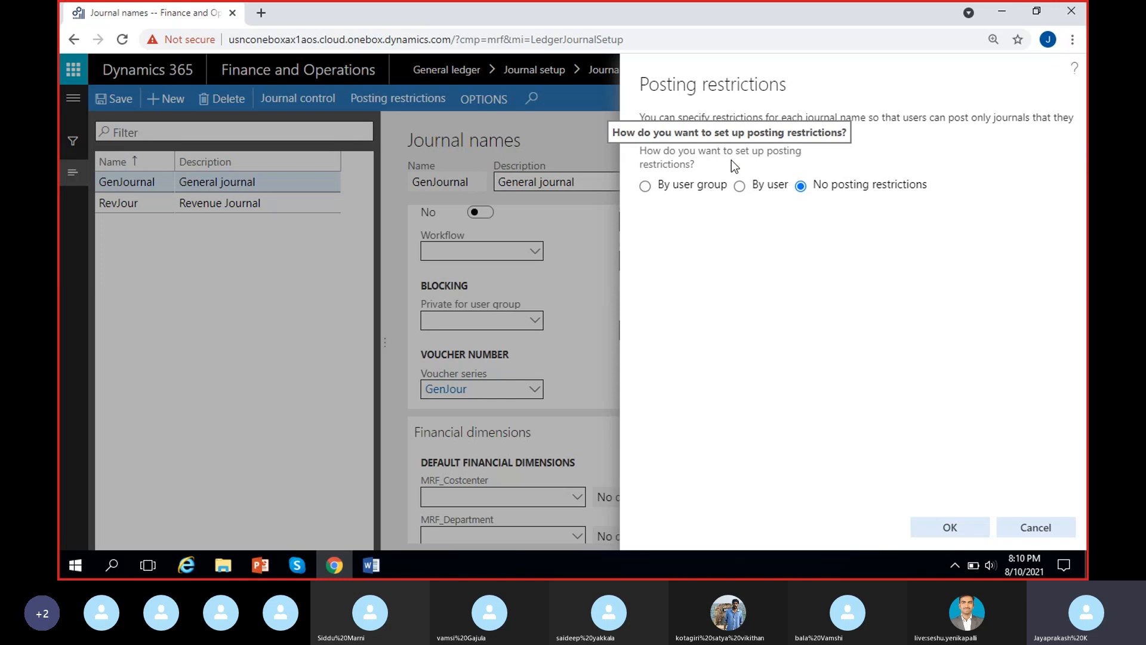
left_click(740, 188)
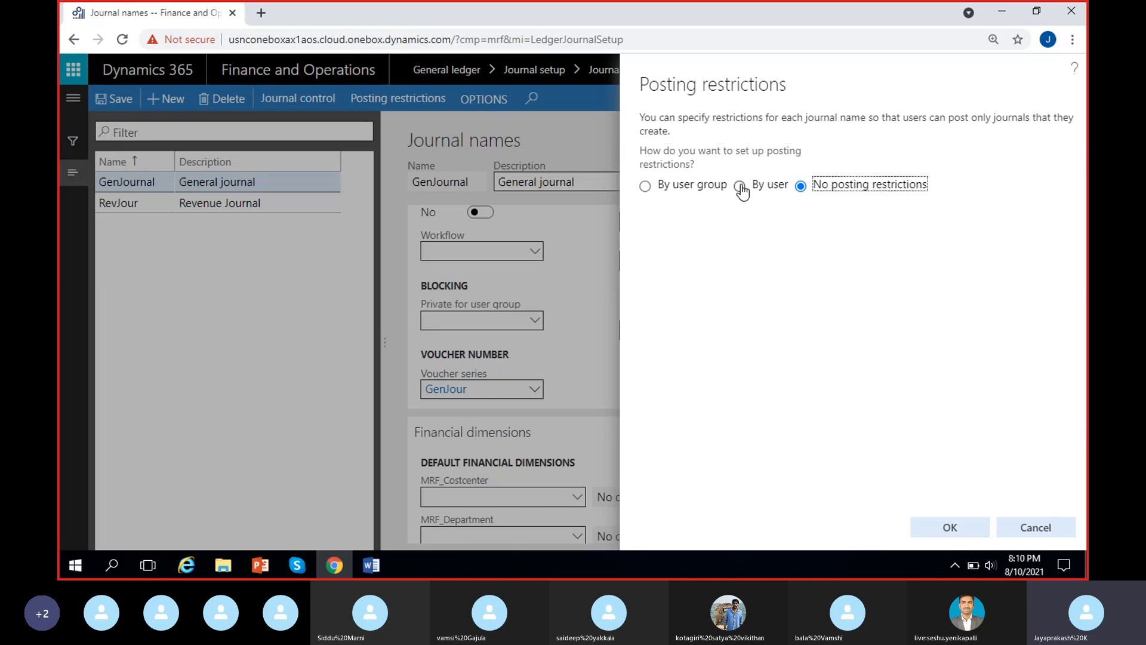
left_click(741, 187)
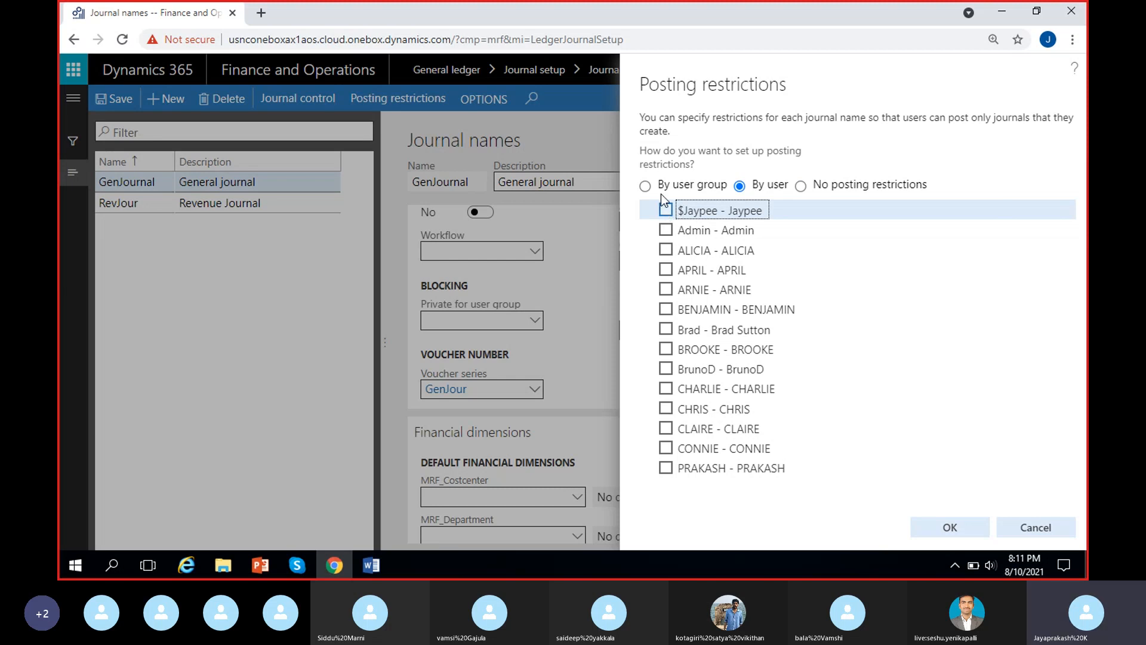
Select the first three users in the list for GenJournal's by-user posting restrictions.
left_click(666, 211)
left_click(665, 229)
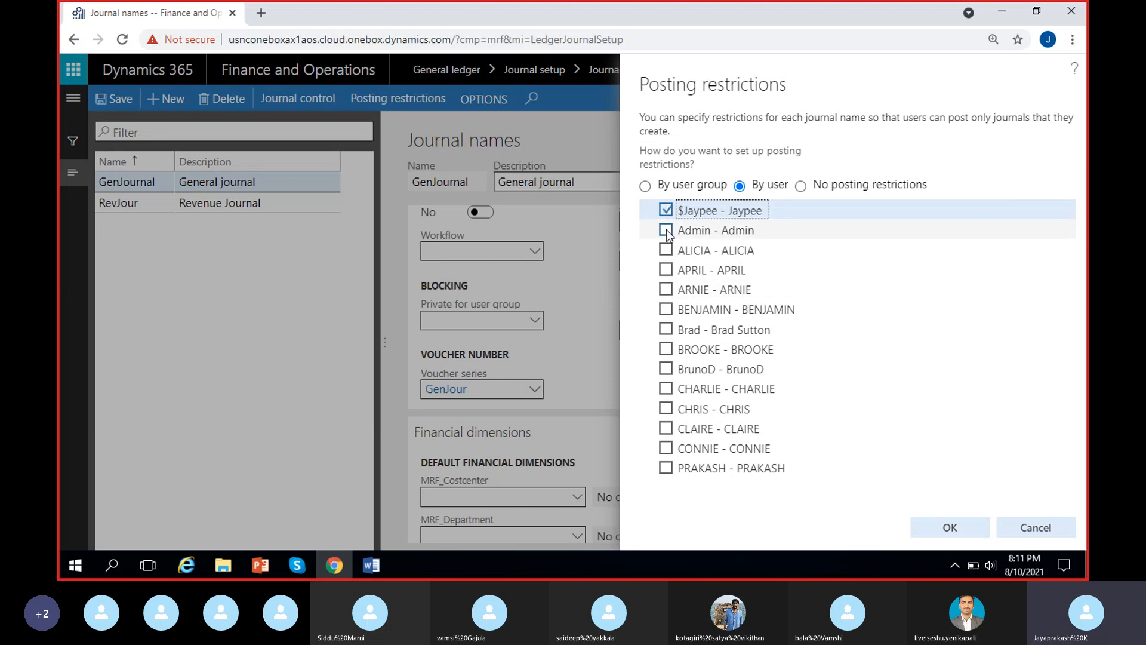
left_click(666, 250)
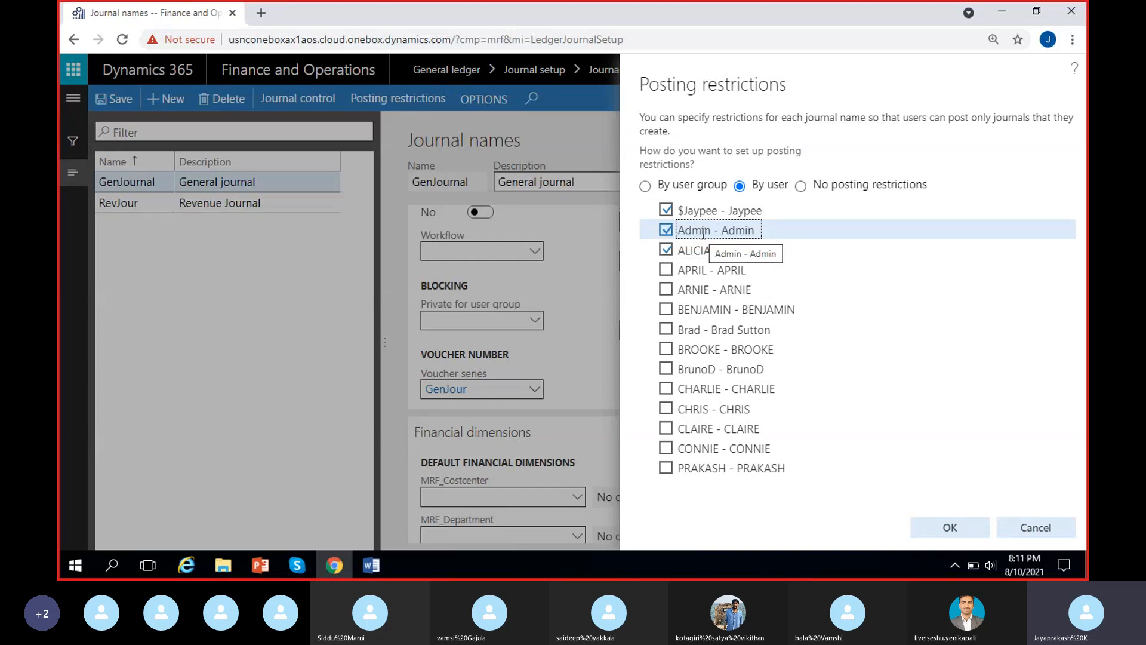
Set the posting restrictions by user group with the Approvers group selected, and switch to No posting restrictions.
left_click(647, 188)
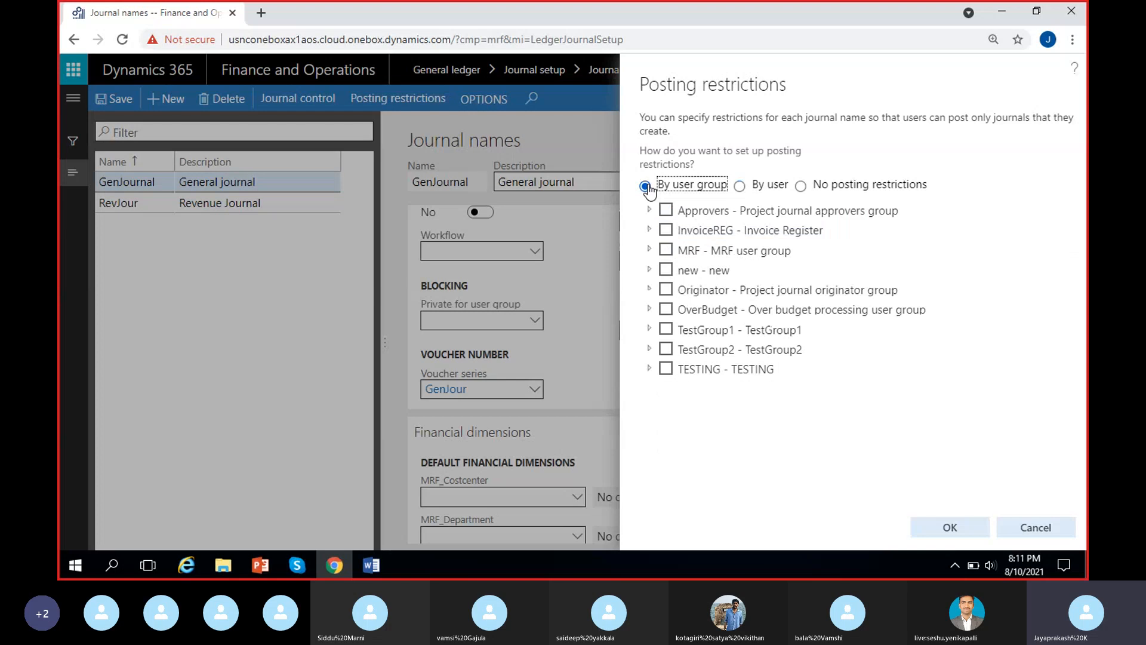
left_click(666, 210)
left_click_drag(640, 84, 785, 91)
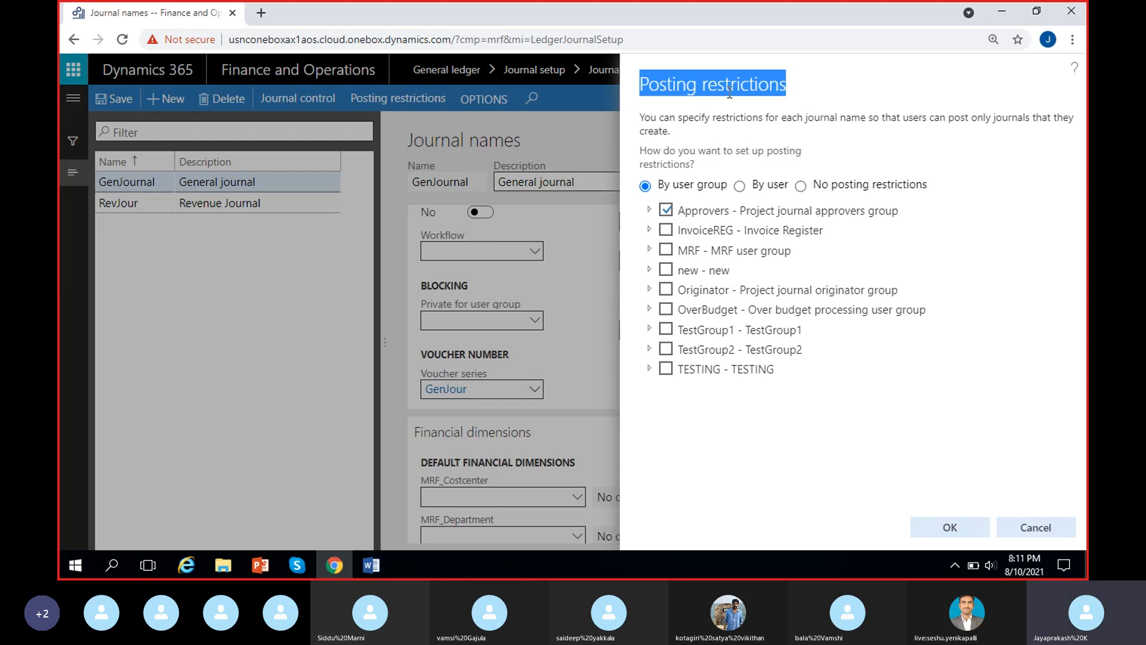
left_click(761, 117)
left_click(801, 187)
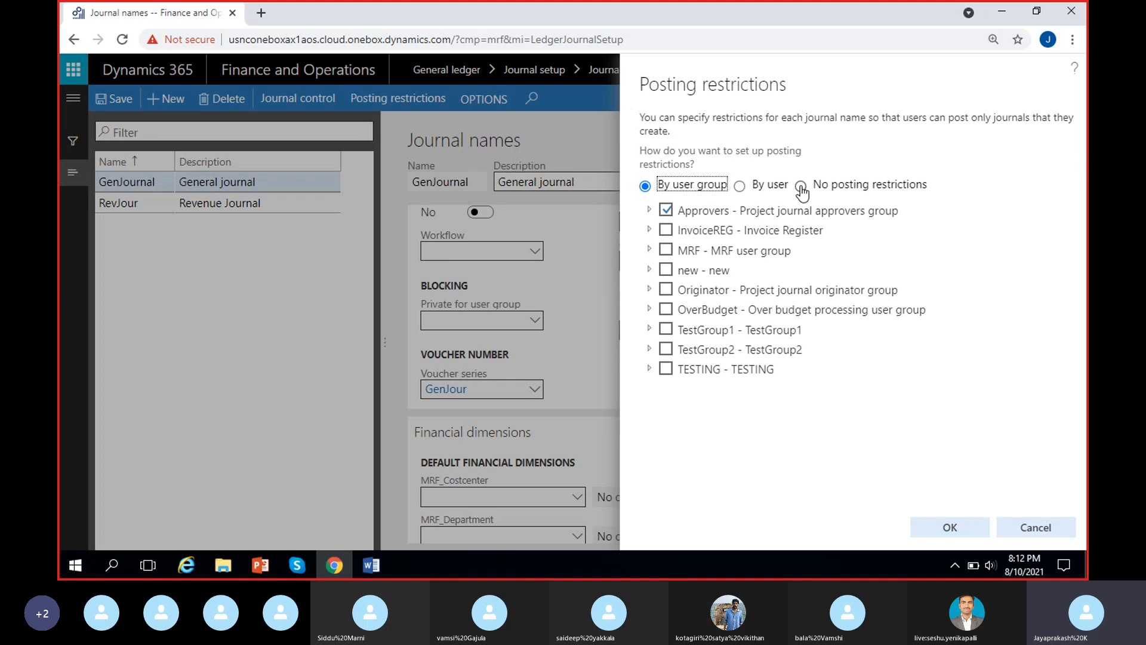
left_click(800, 186)
left_click(810, 299)
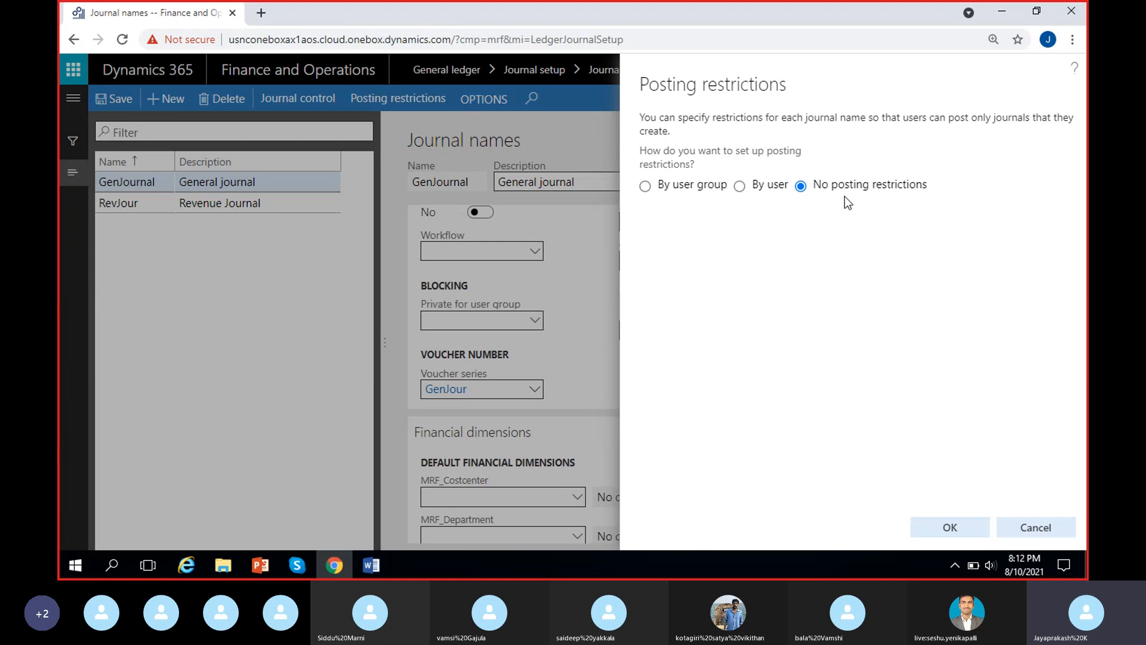
Return the posting restrictions to By user and leave only the Admin user selected.
left_click(741, 187)
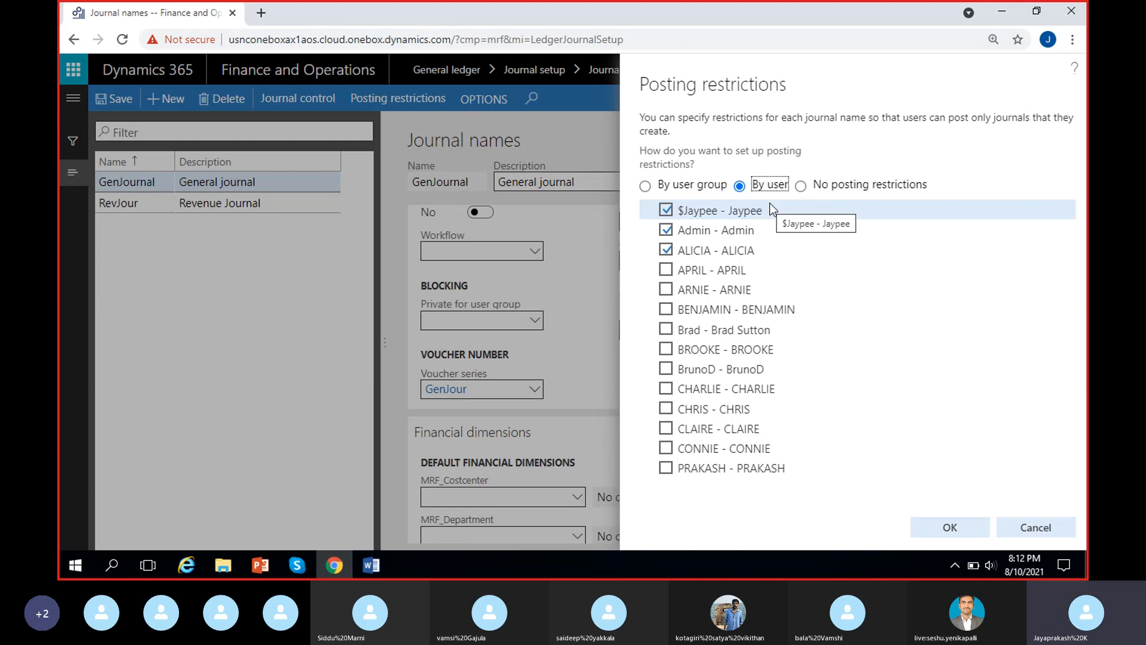
left_click(666, 230)
left_click(667, 210)
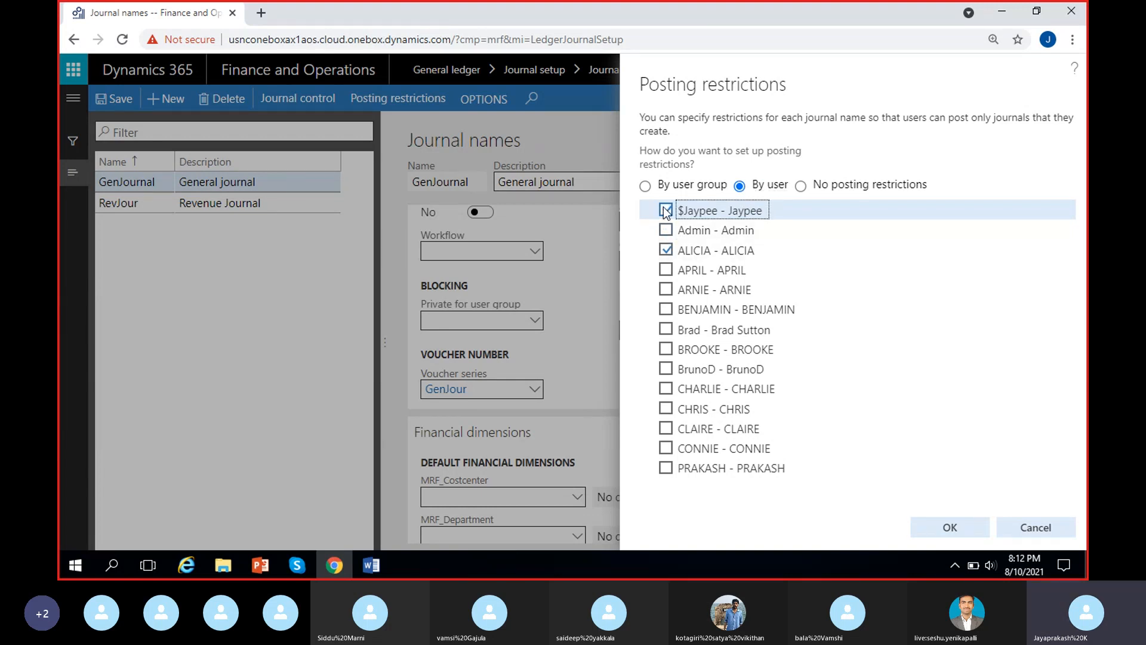
left_click(666, 230)
left_click(667, 249)
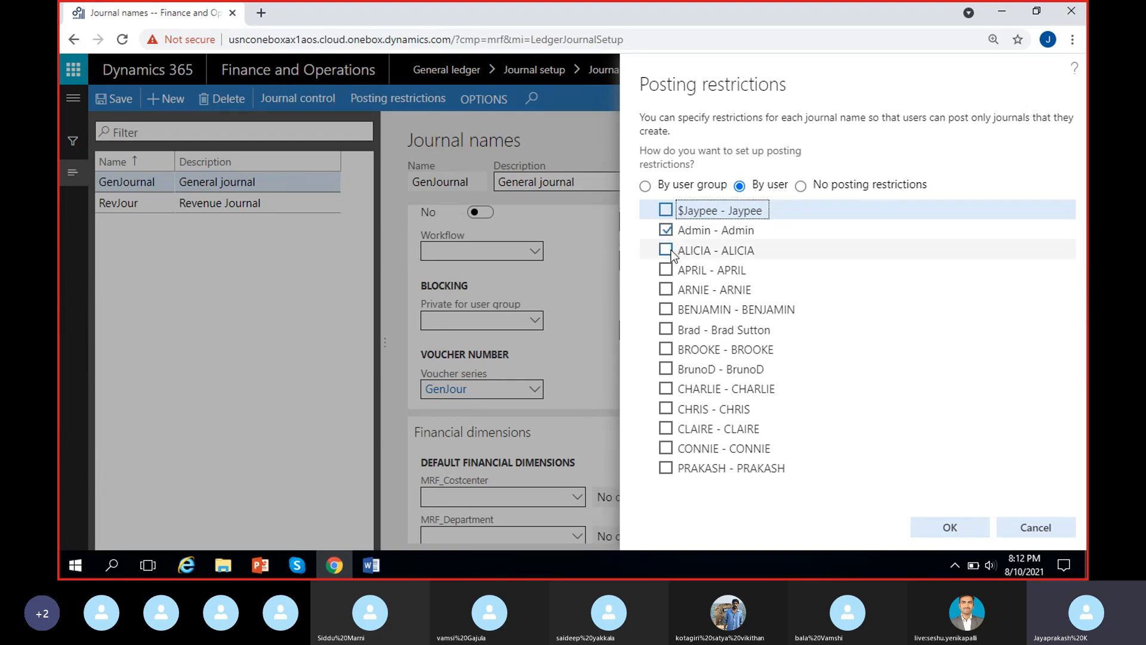
left_click(756, 236)
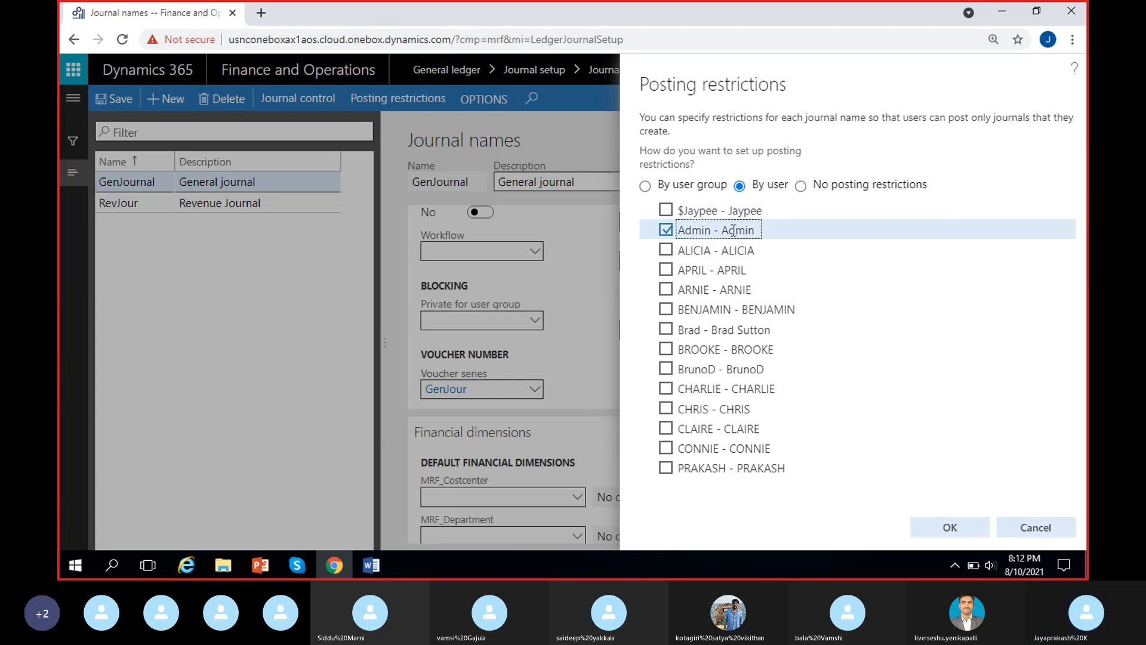
Select the users directly above and below Admin, and clear all three selected users.
left_click(666, 209)
left_click(665, 249)
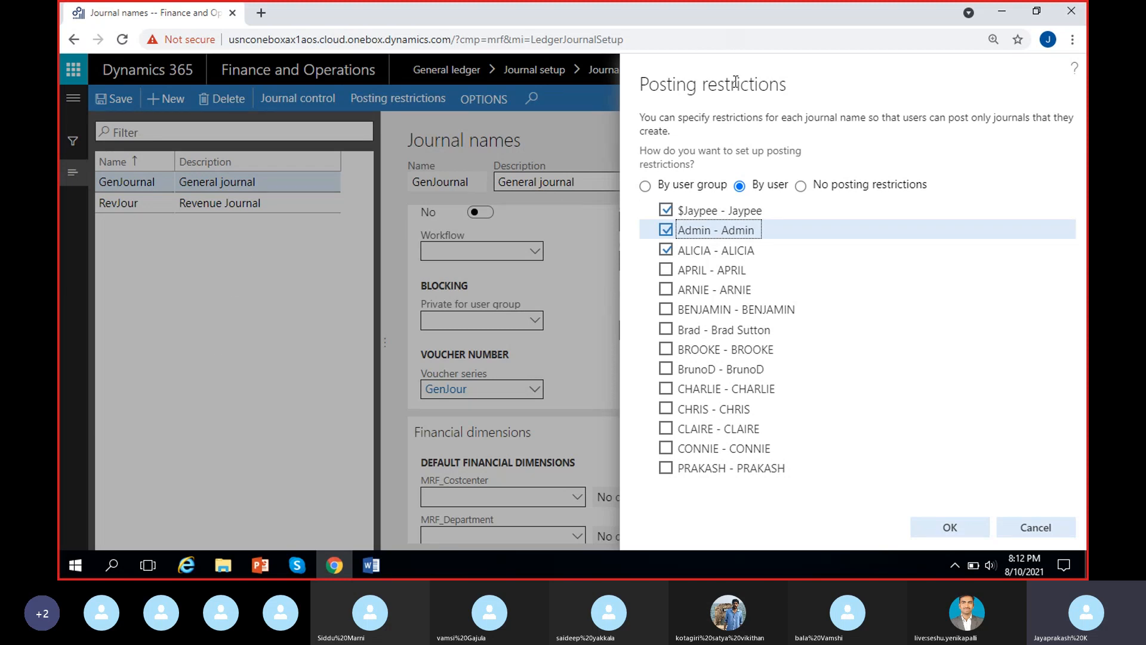
left_click(665, 209)
left_click(665, 230)
left_click(666, 249)
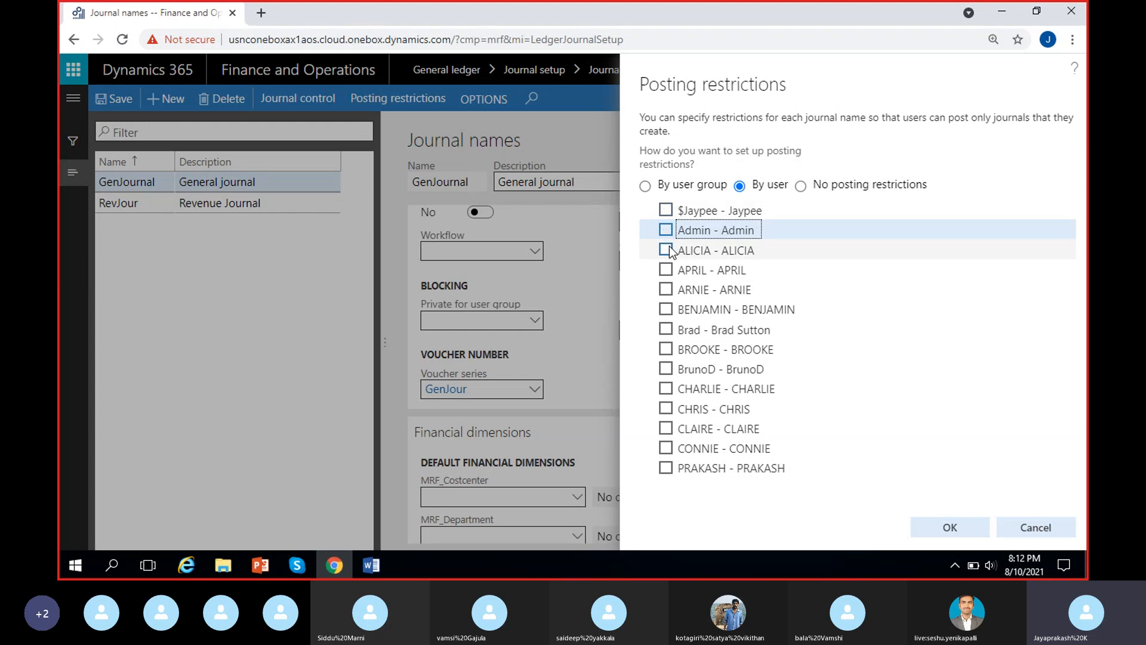
Clear the Approvers group under By user group and choose No posting restrictions.
left_click(645, 185)
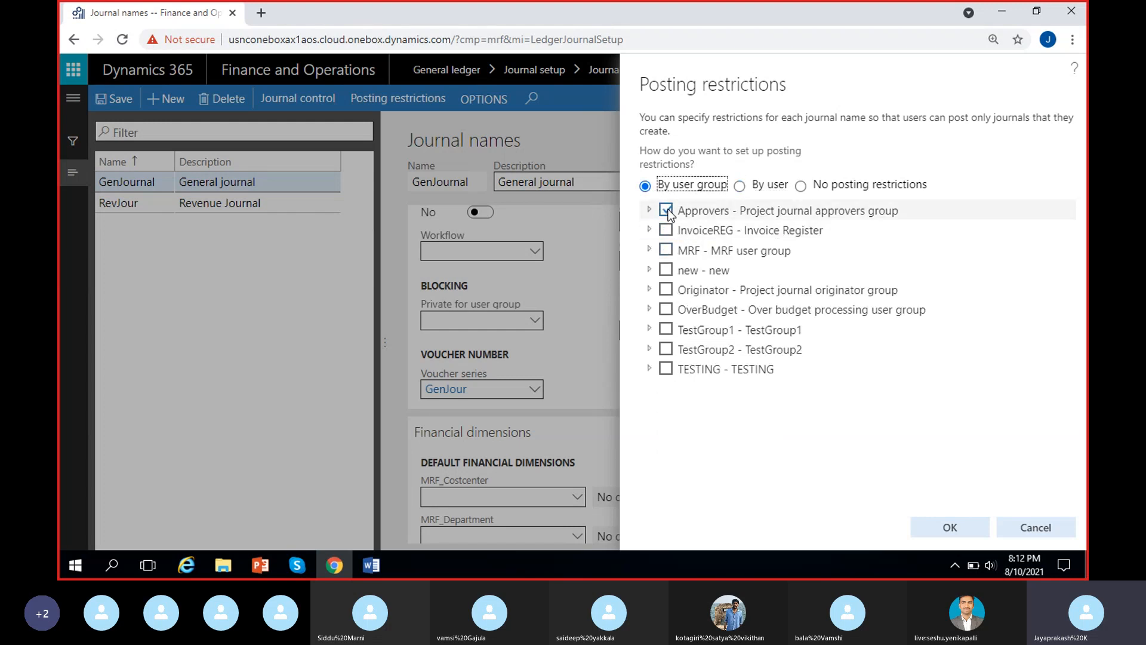
left_click(673, 215)
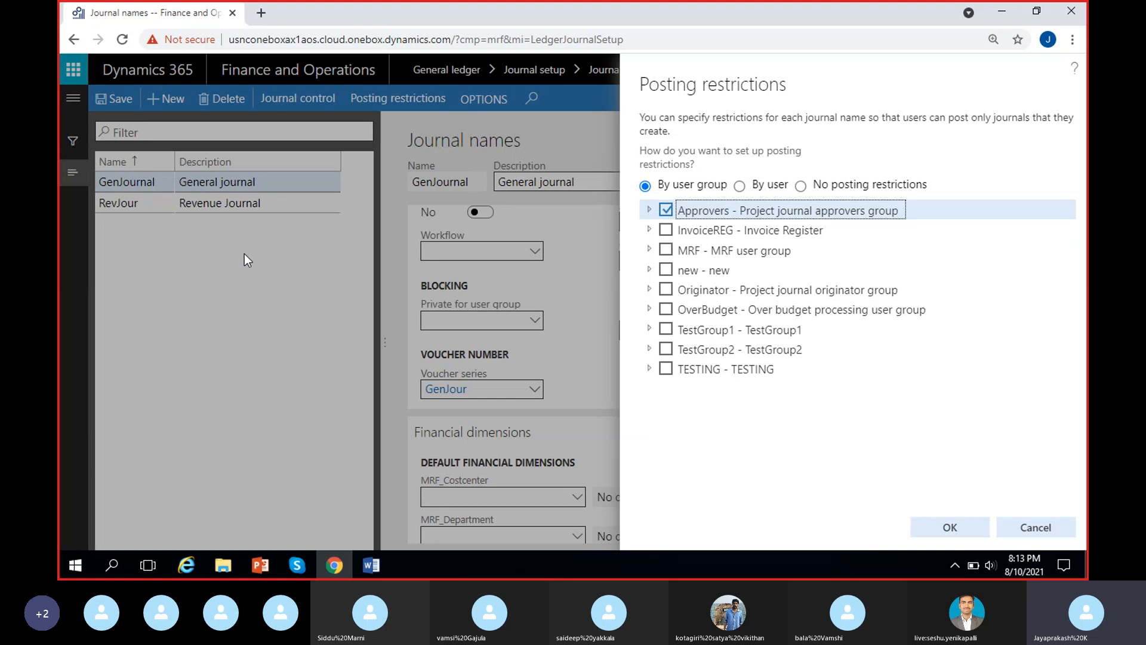
left_click(666, 210)
left_click(800, 187)
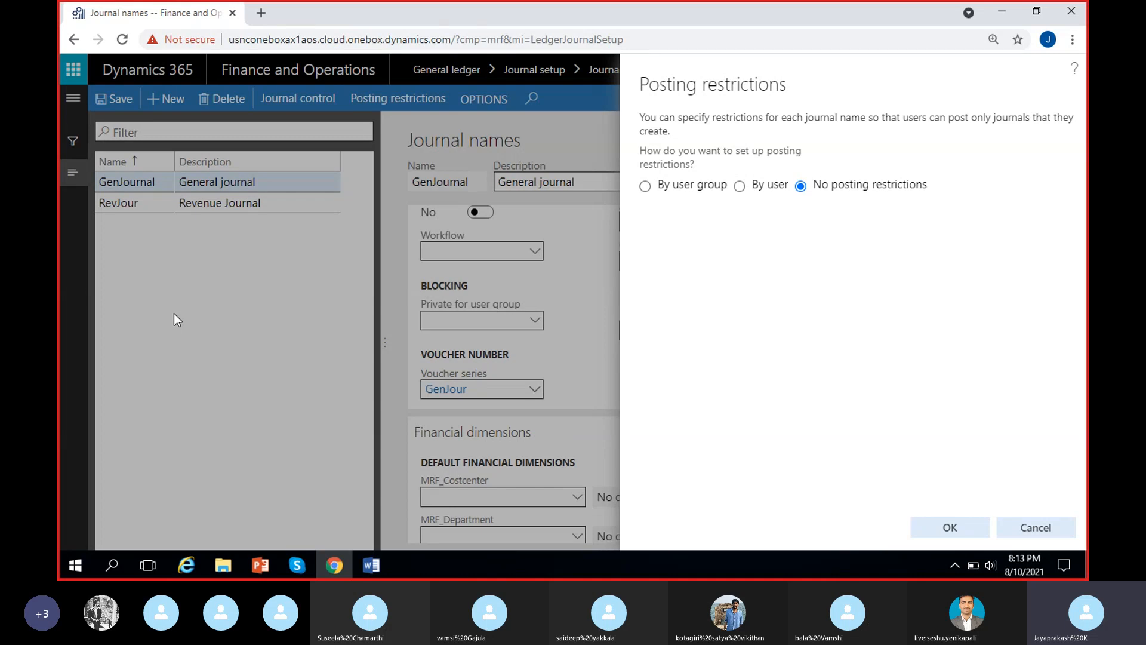
Switch the posting restrictions to By user and select Admin and the user directly below it.
left_click(740, 185)
left_click(665, 230)
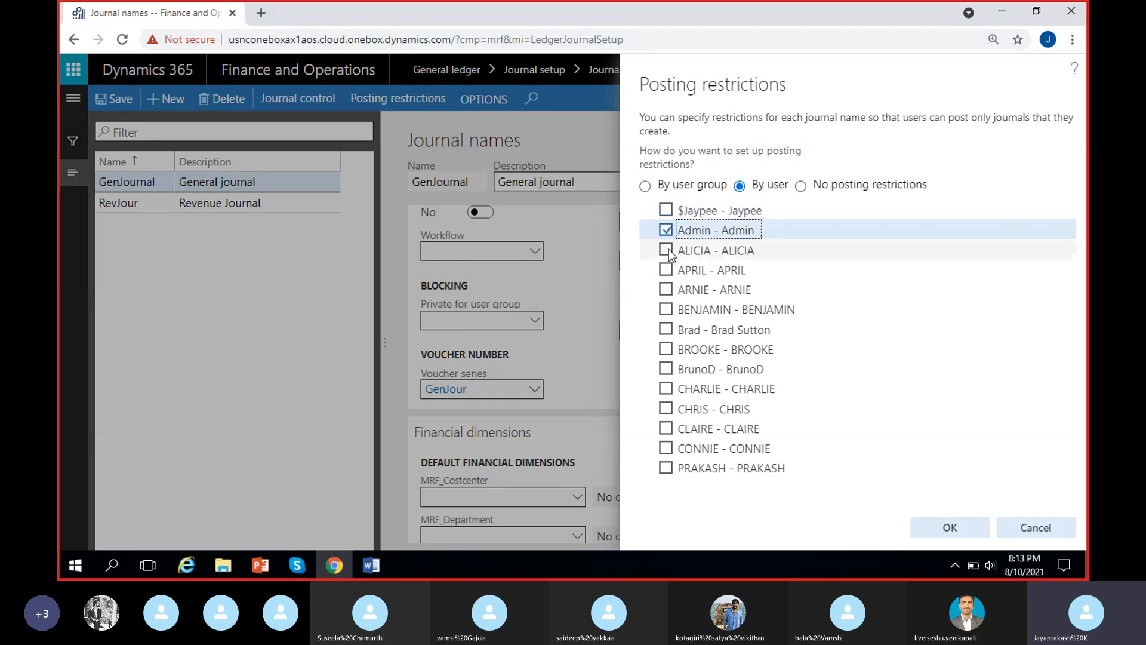
left_click(666, 249)
Apply No posting restrictions to GenJournal and confirm removing the restrictions for all users.
left_click(801, 186)
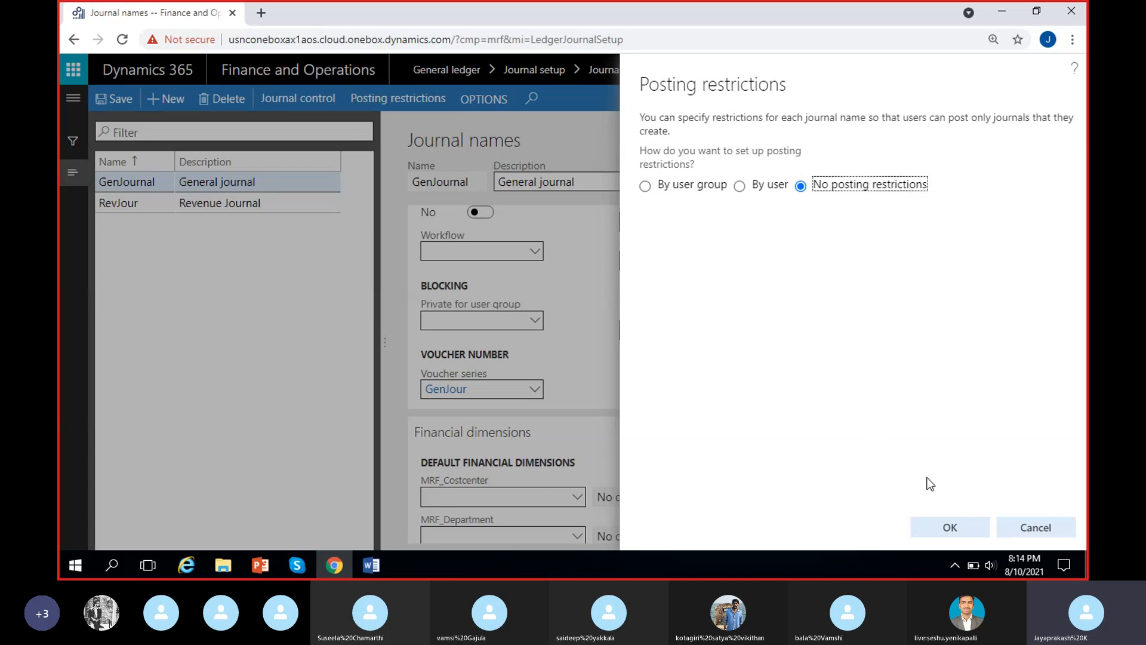
left_click(943, 528)
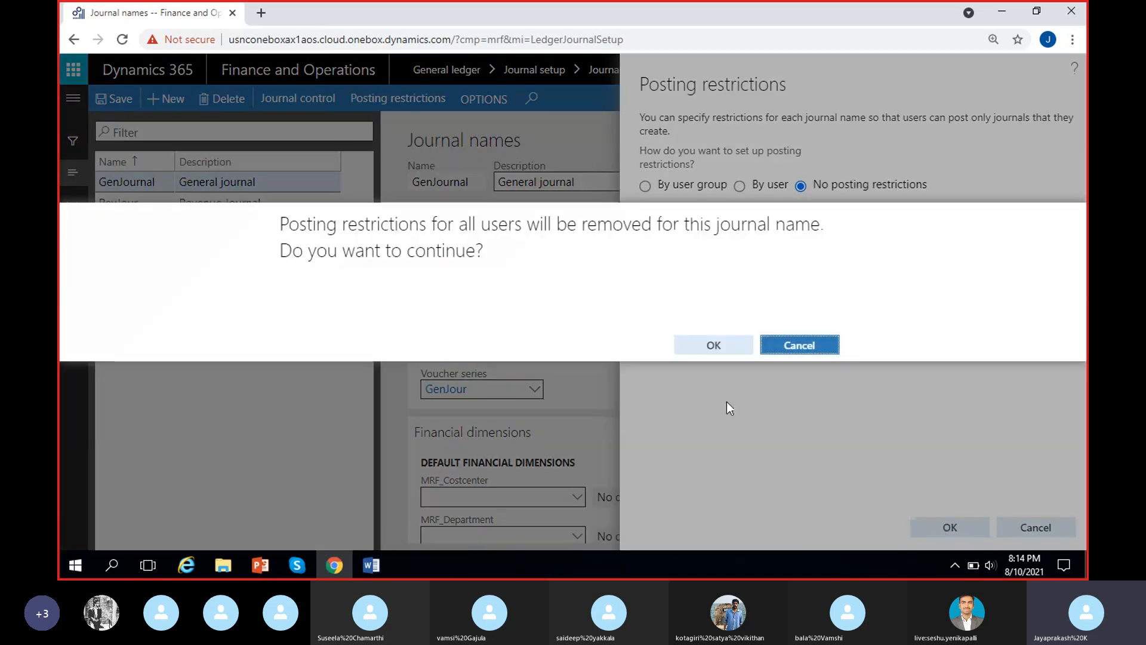
left_click(723, 342)
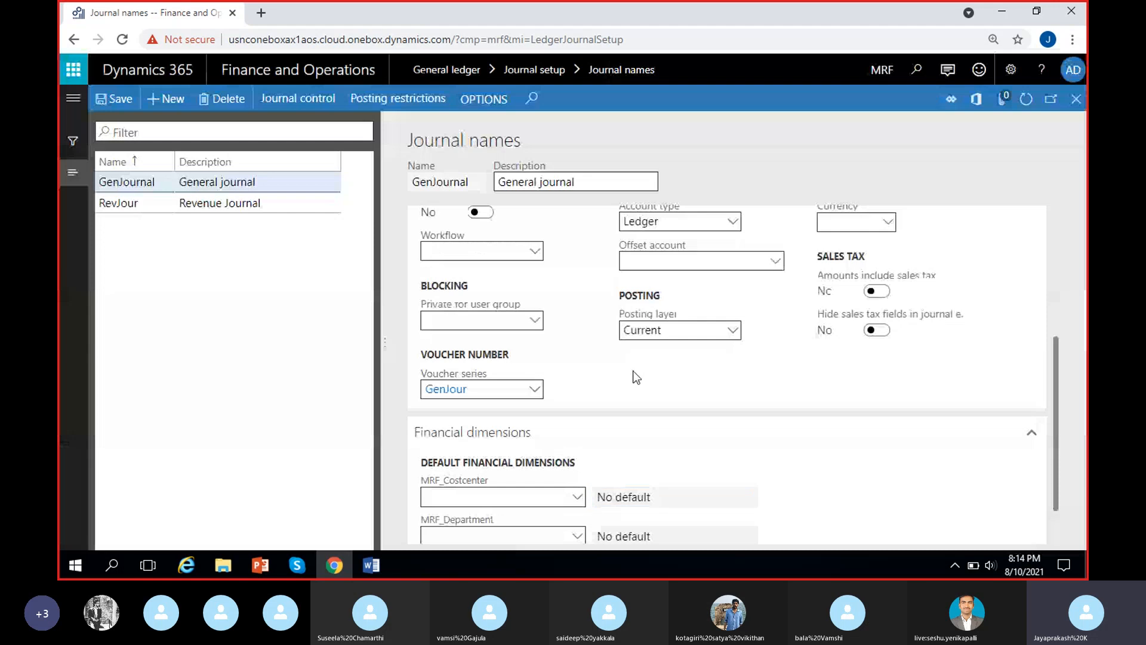
Open the RevJour journal name and review its general settings, from journal type to voucher series.
left_click(221, 203)
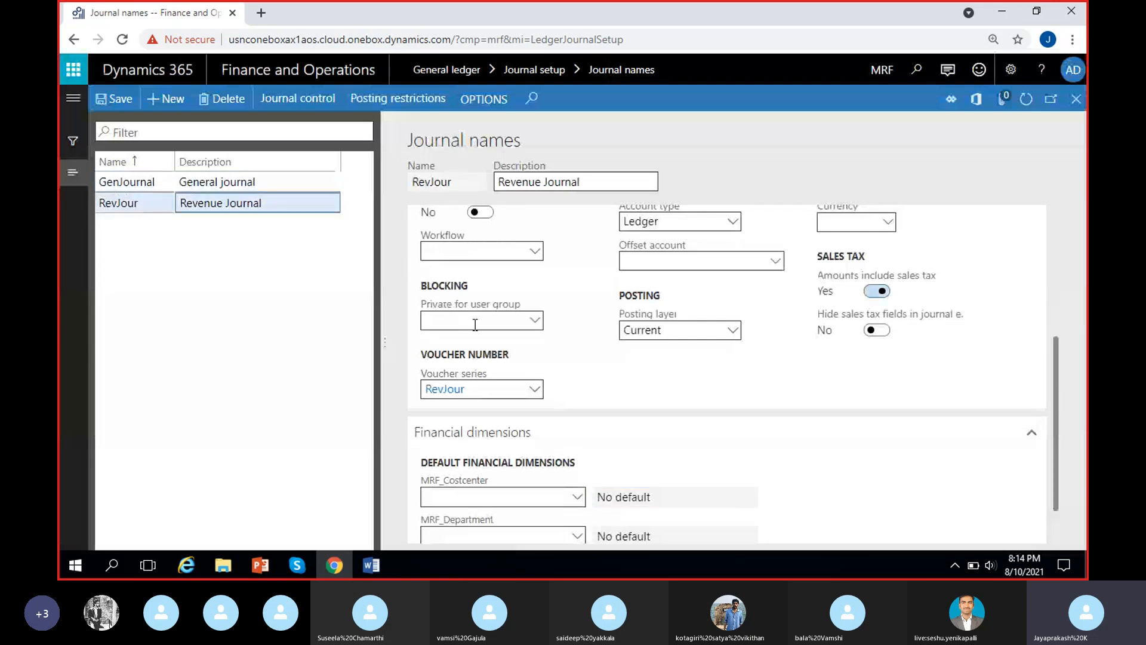
scroll(442, 344, "up", 4)
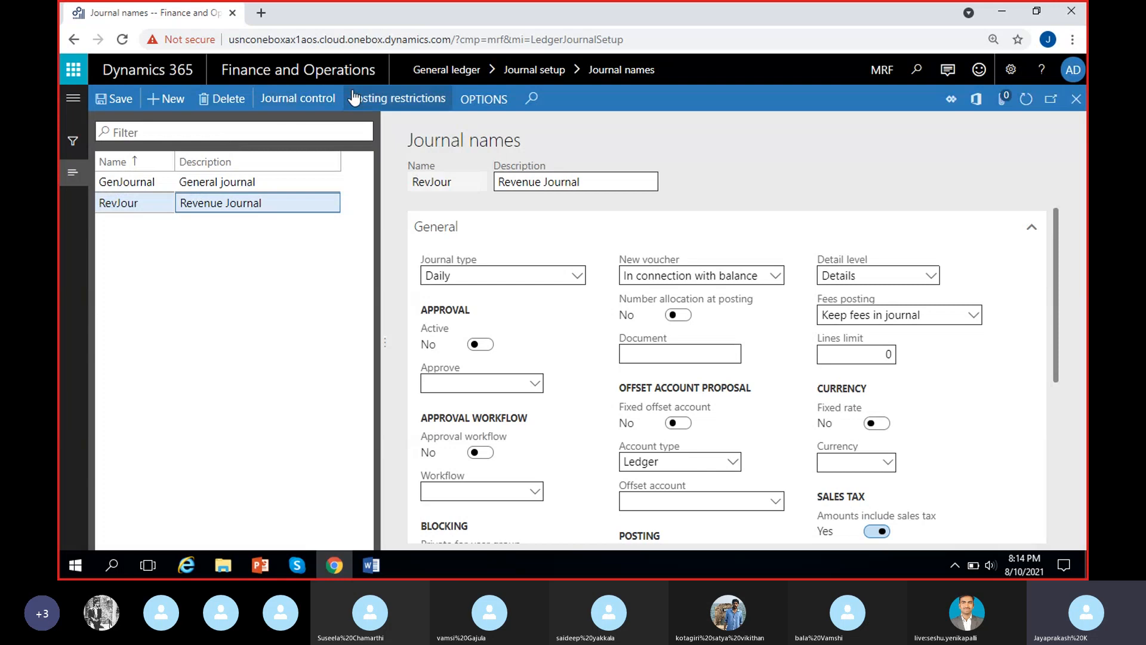
scroll(398, 416, "down", 3)
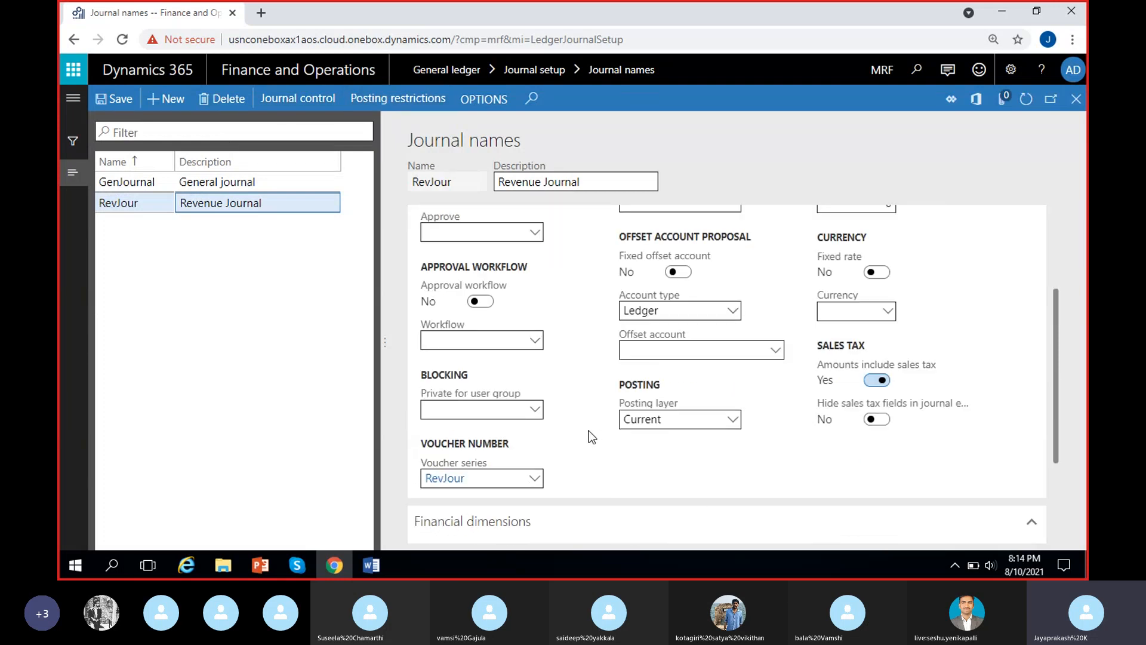
scroll(587, 431, "up", 3)
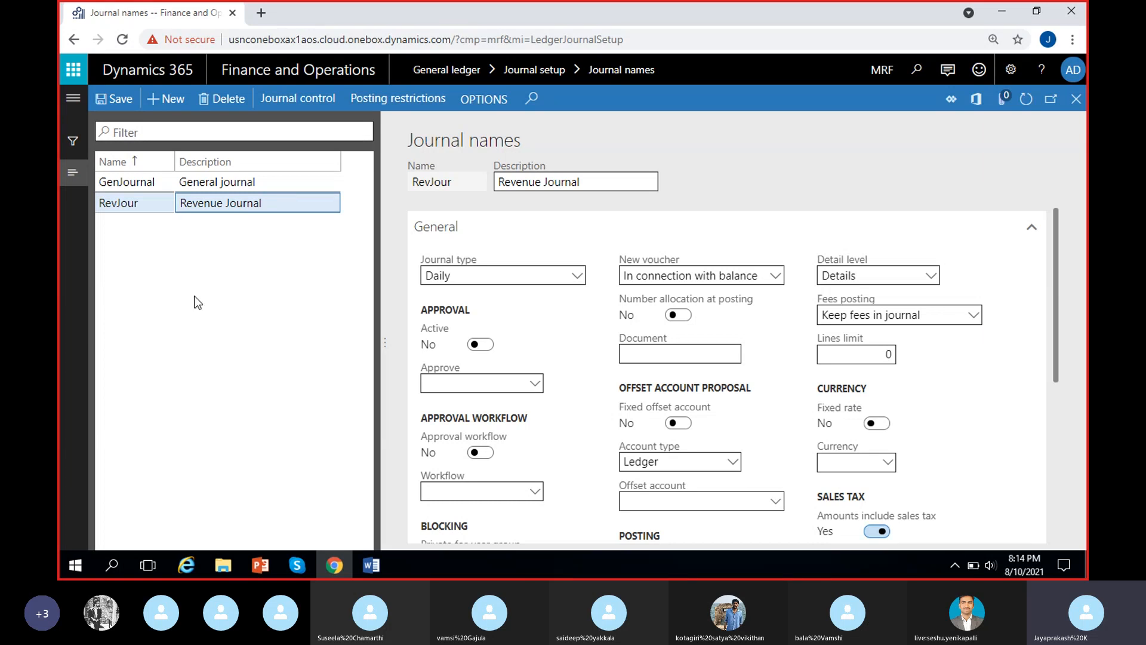
scroll(538, 389, "down", 2)
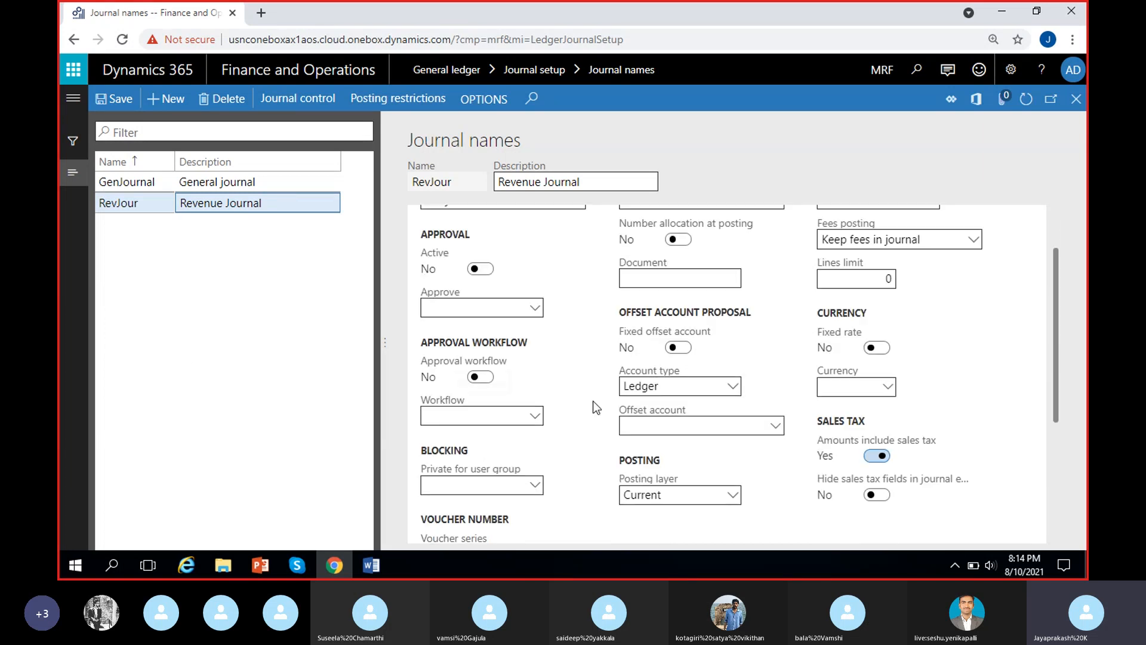
scroll(592, 400, "up", 2)
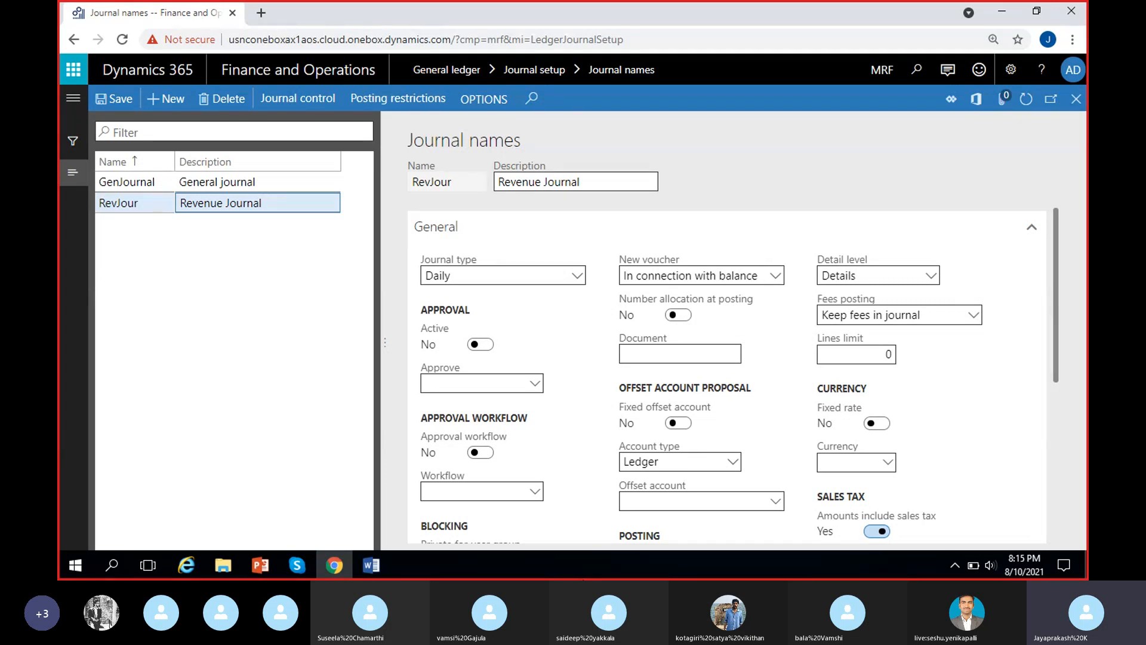
left_click(562, 456)
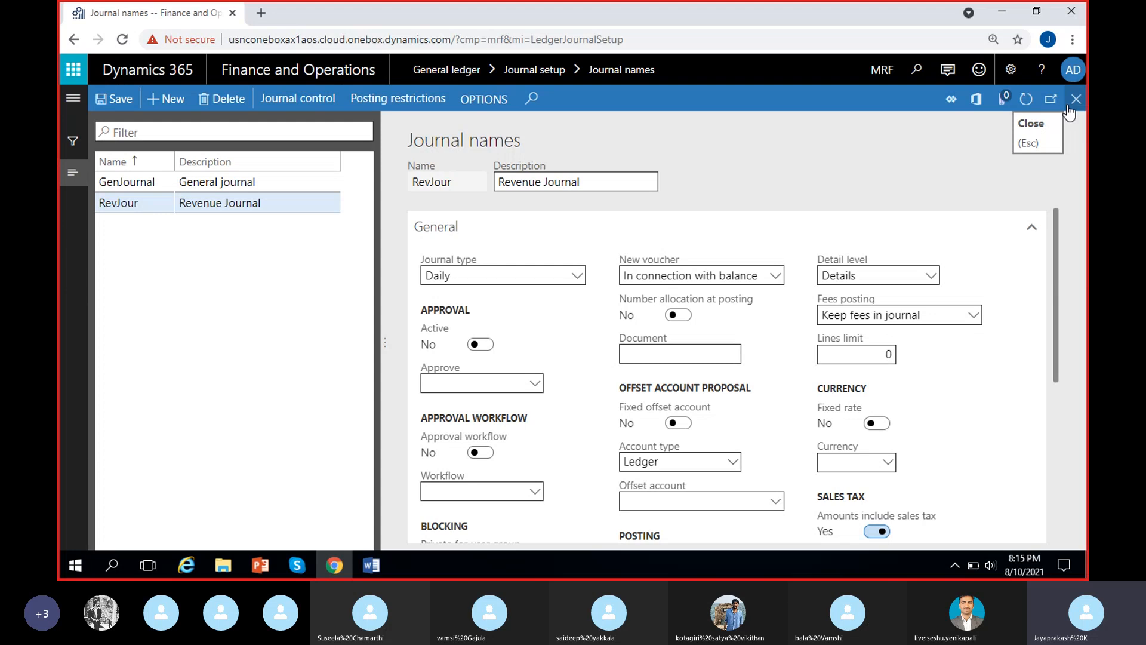
Switch to the Word notes, add the line "Periodic journals :" below the last calculation and enlarge the page to 160%.
left_click(371, 565)
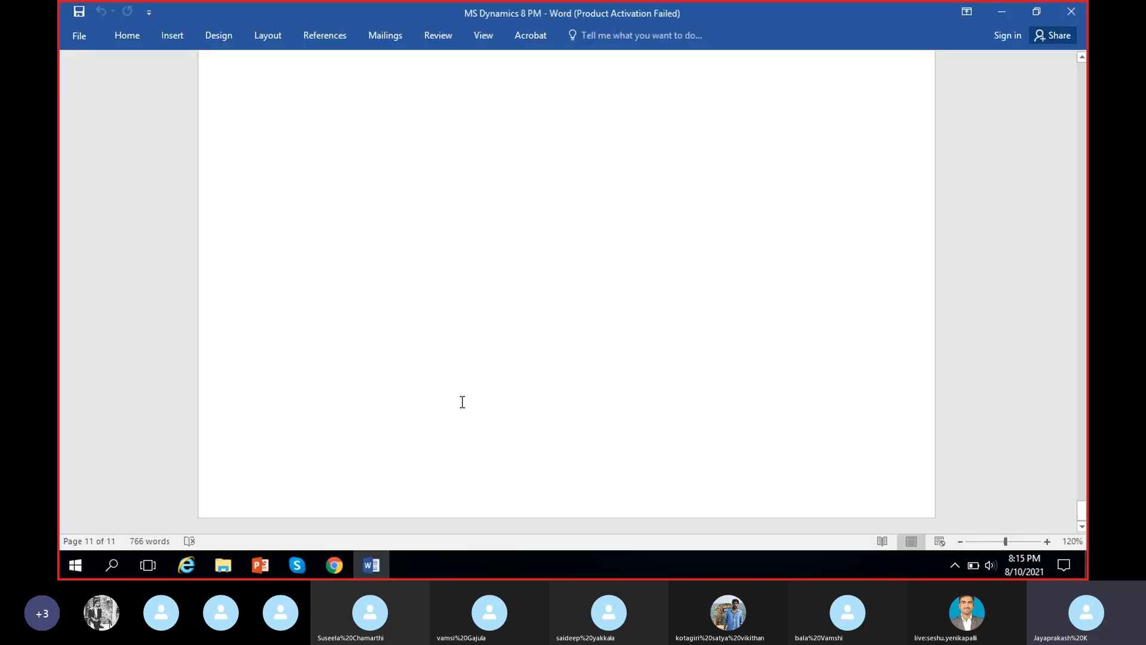
scroll(473, 400, "up", 2)
left_click(529, 256)
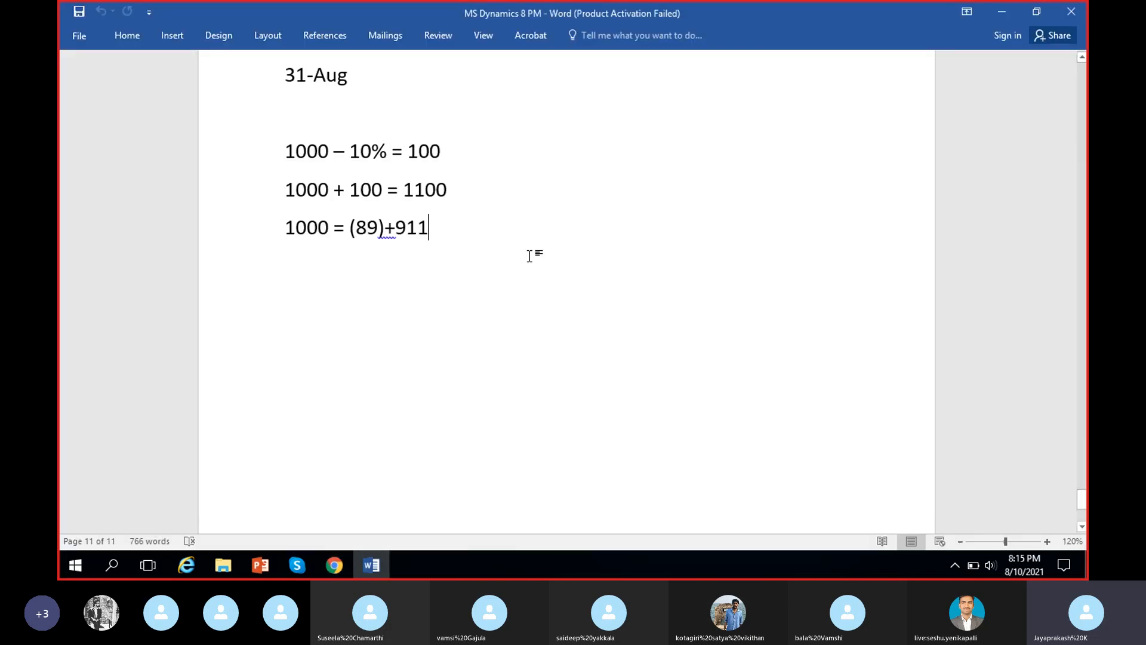
key("Return")
type("Pe")
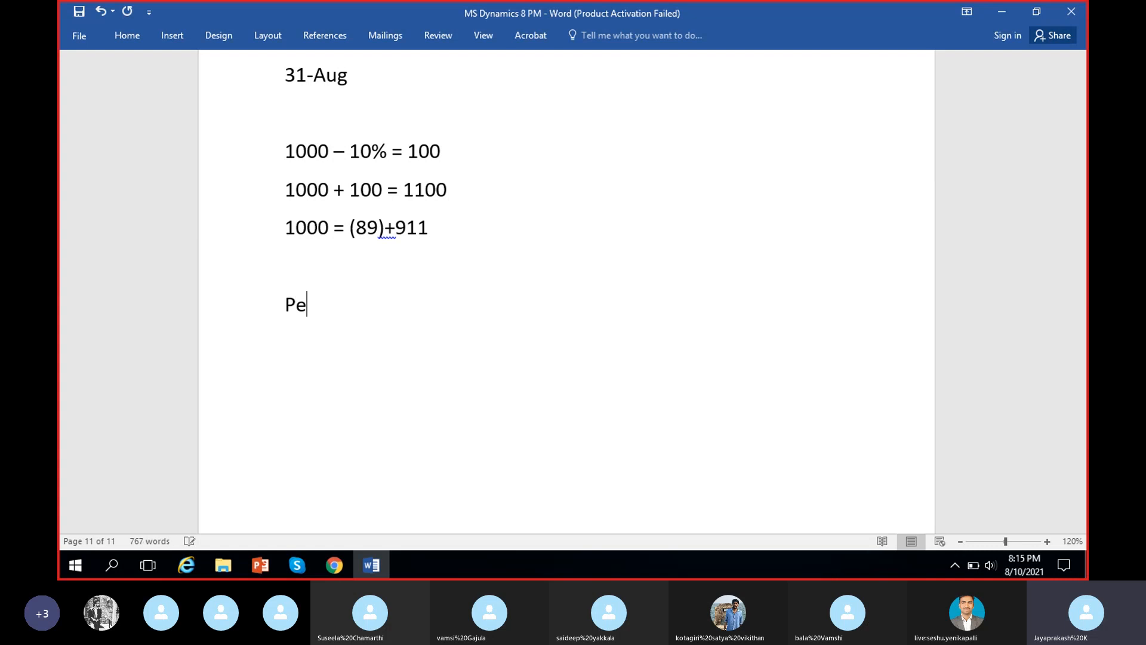
type("riodic journals :")
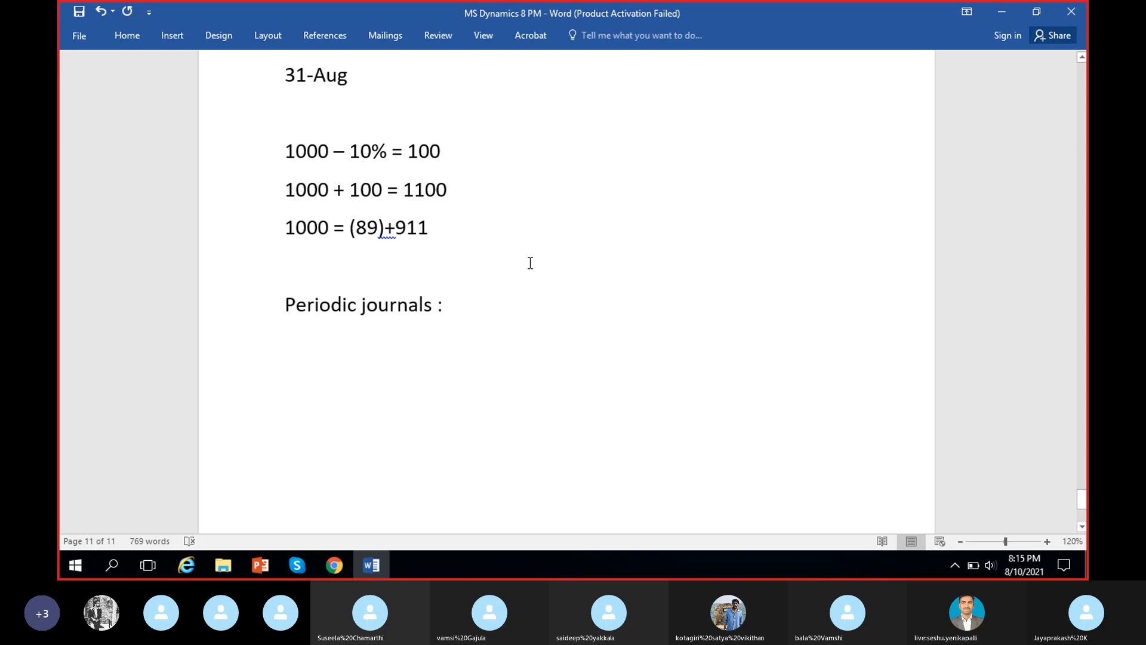
scroll(531, 256, "up", 5, "ctrl")
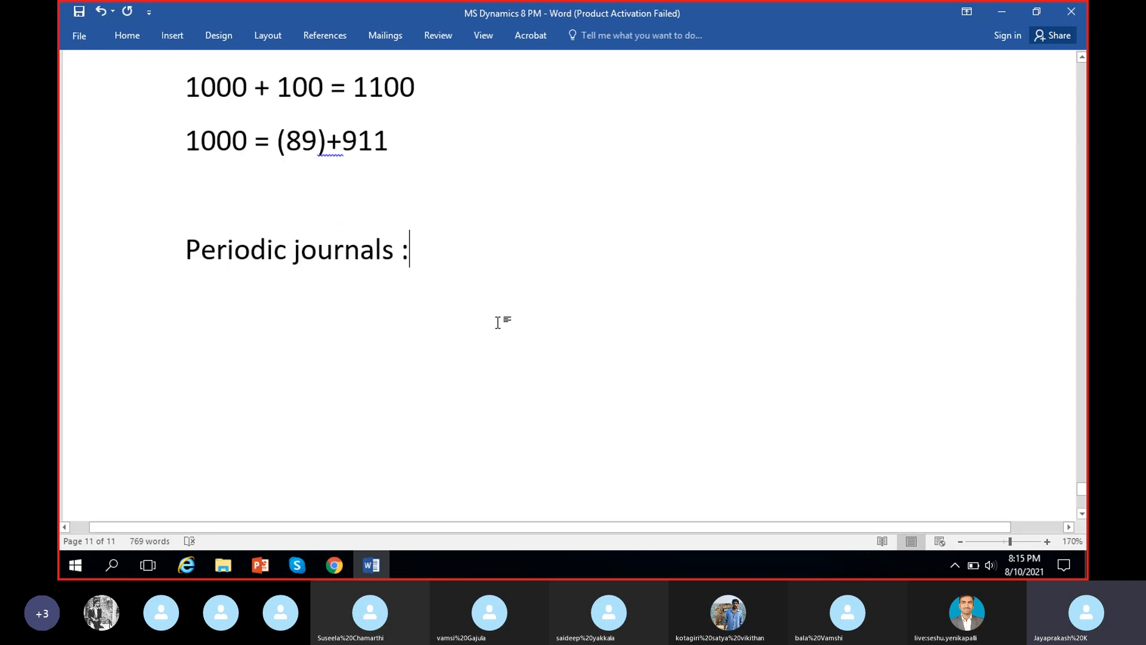
scroll(497, 323, "down", 1, "ctrl")
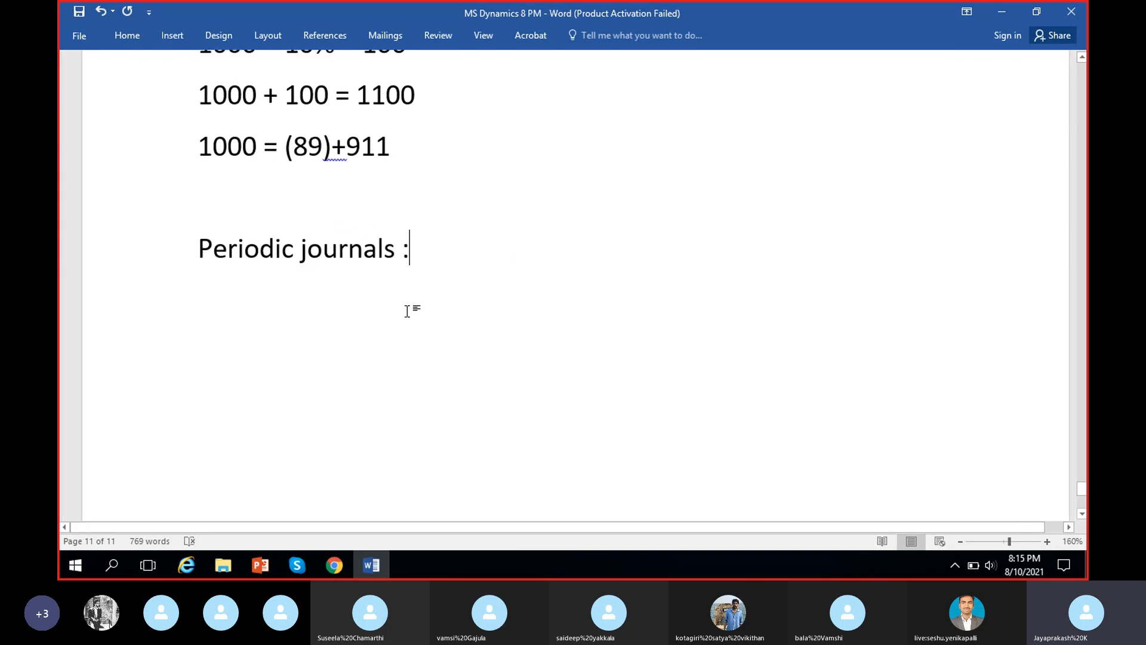
Check the Skype call and close its floating window, returning to the journal names page in Chrome.
left_click(284, 556)
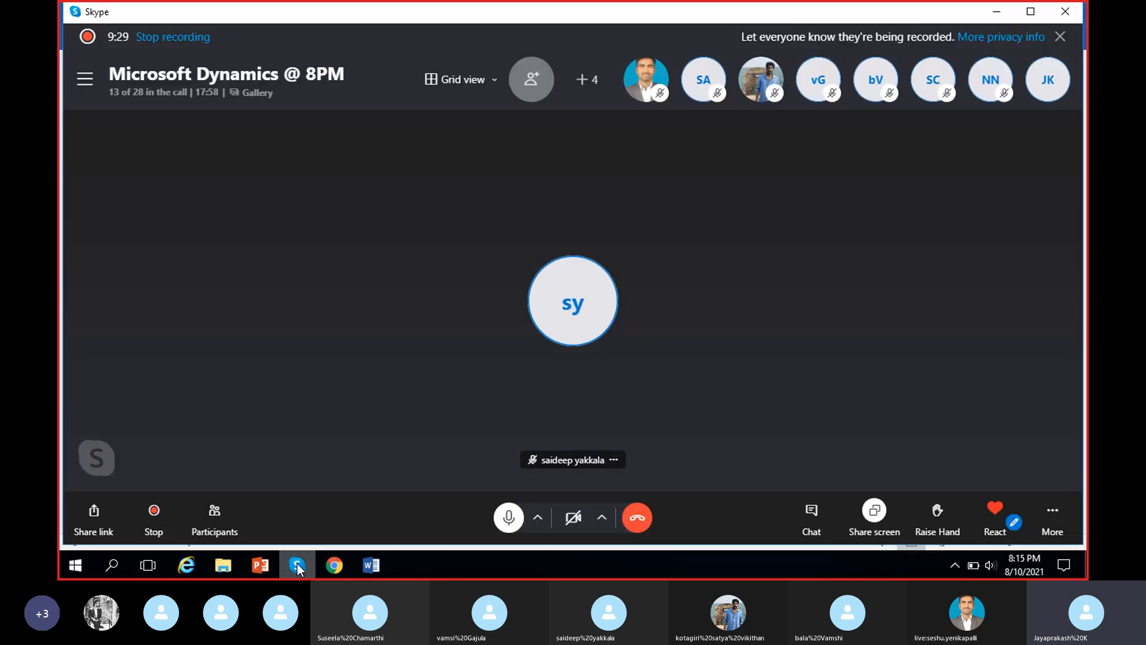
left_click(284, 556)
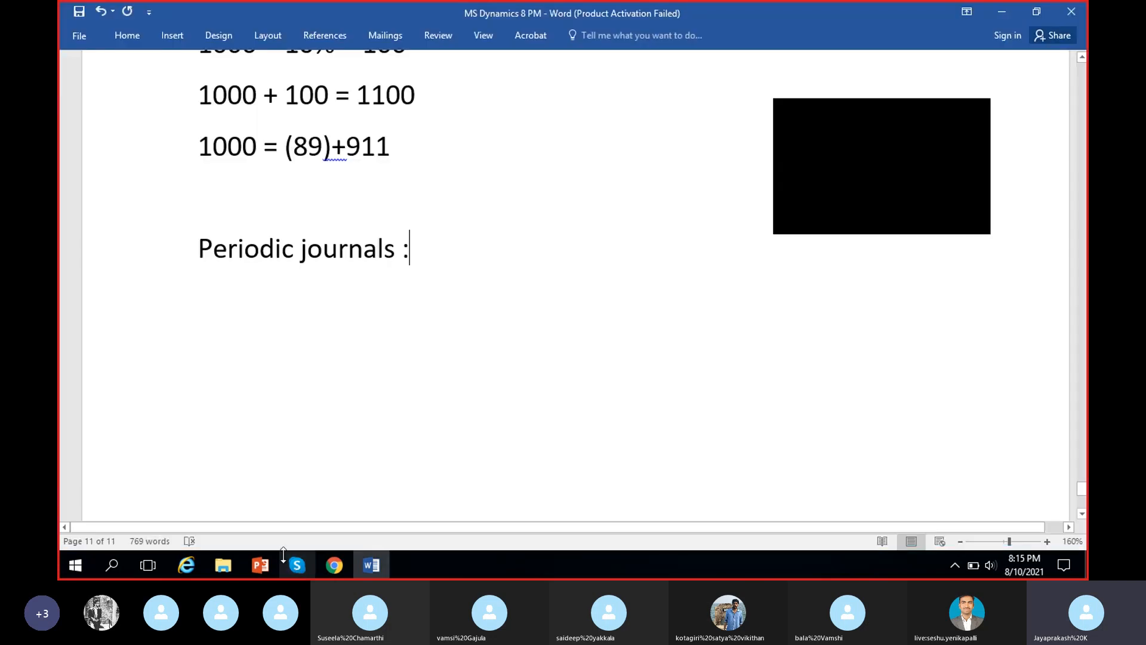
left_click(971, 122)
left_click(339, 565)
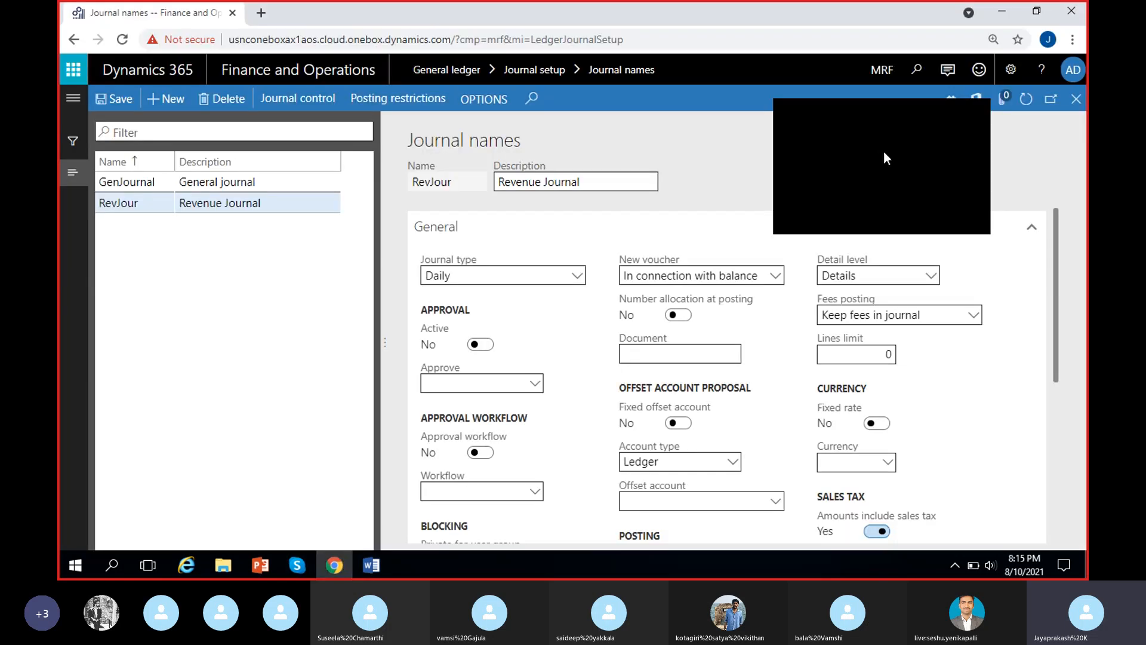
left_click(986, 111)
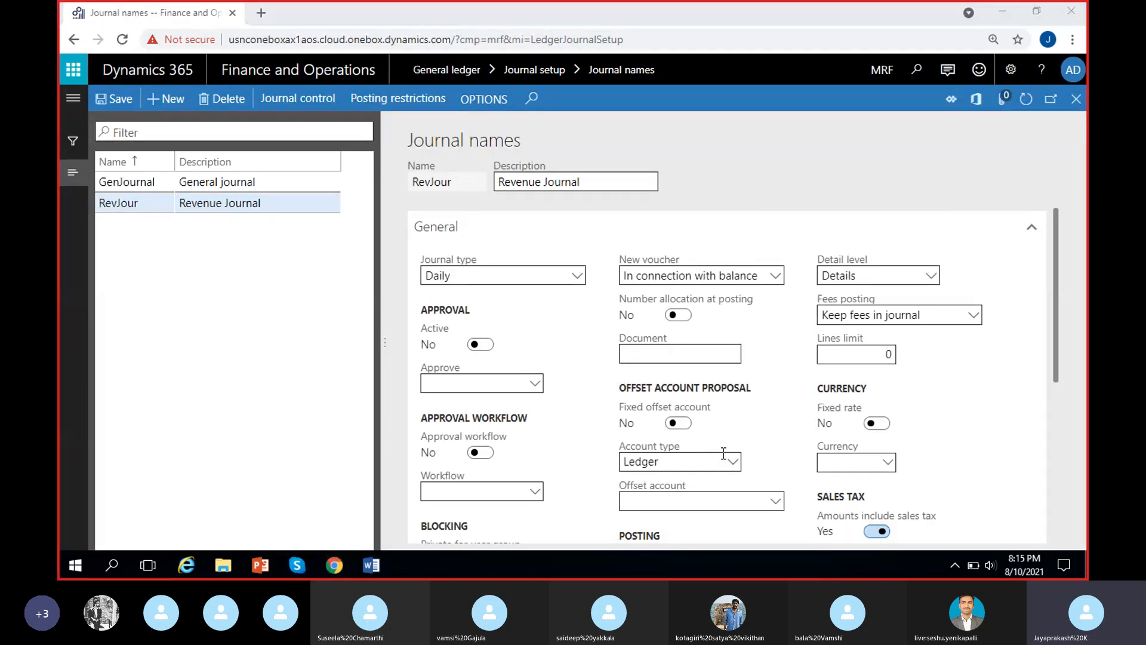
Review RevJour's approval, blocking, offset account, posting and sales tax settings again.
left_click(593, 435)
scroll(592, 435, "down", 3)
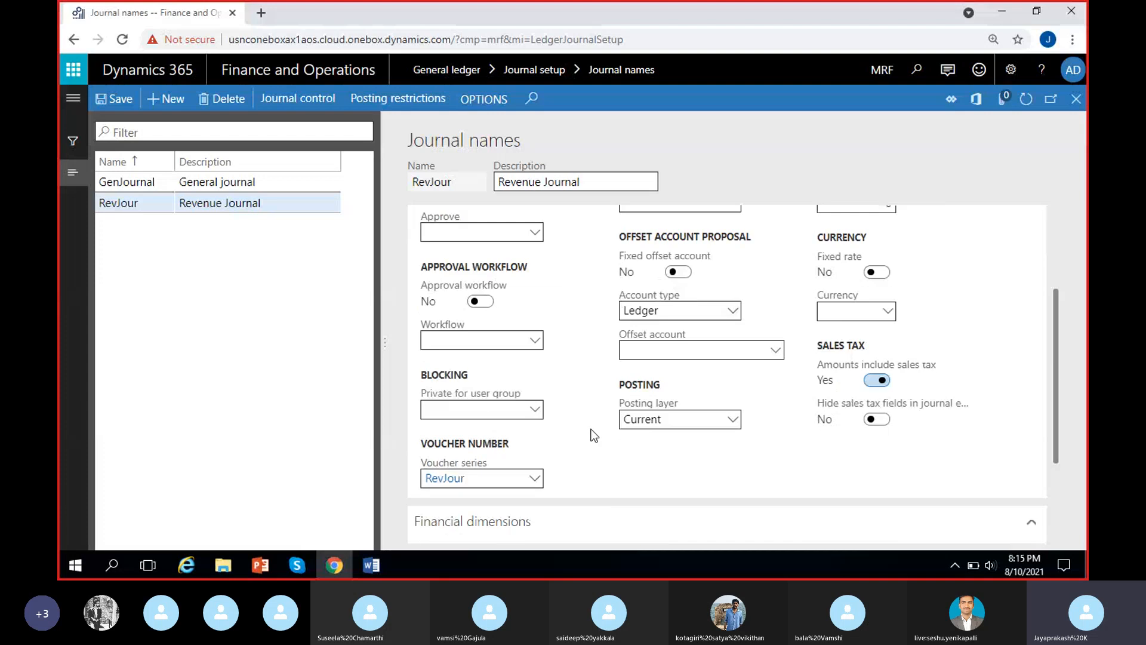
scroll(594, 435, "up", 1)
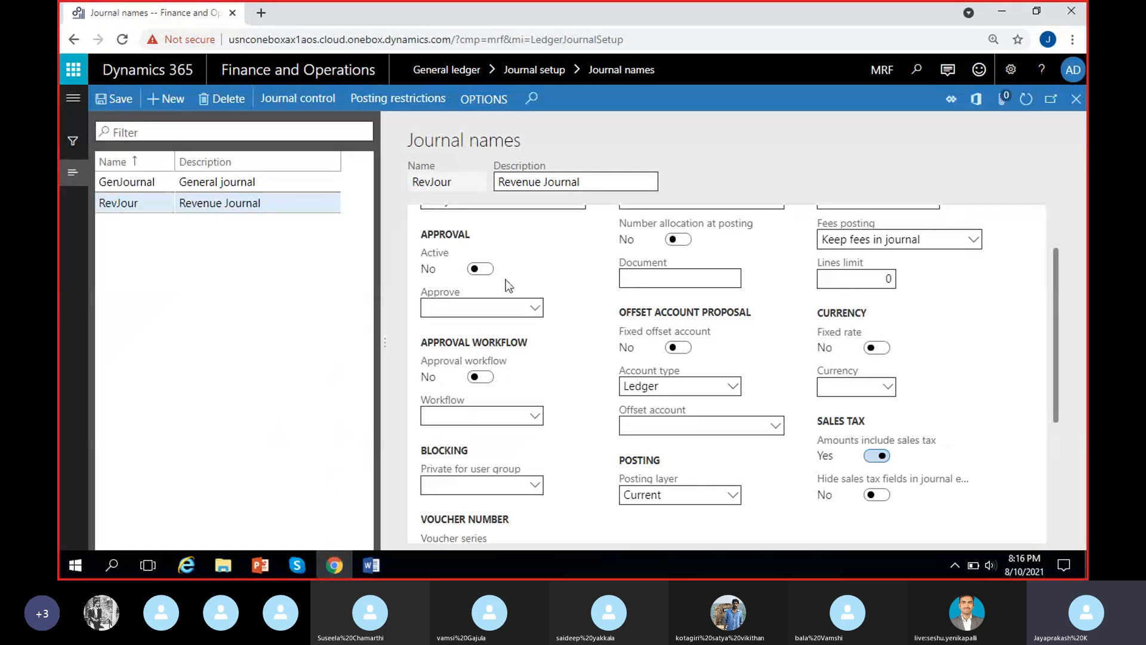
scroll(536, 274, "up", 2)
Switch back to the Word notes and correct the new heading to "Periodic journals:" without the space before the colon.
left_click(376, 566)
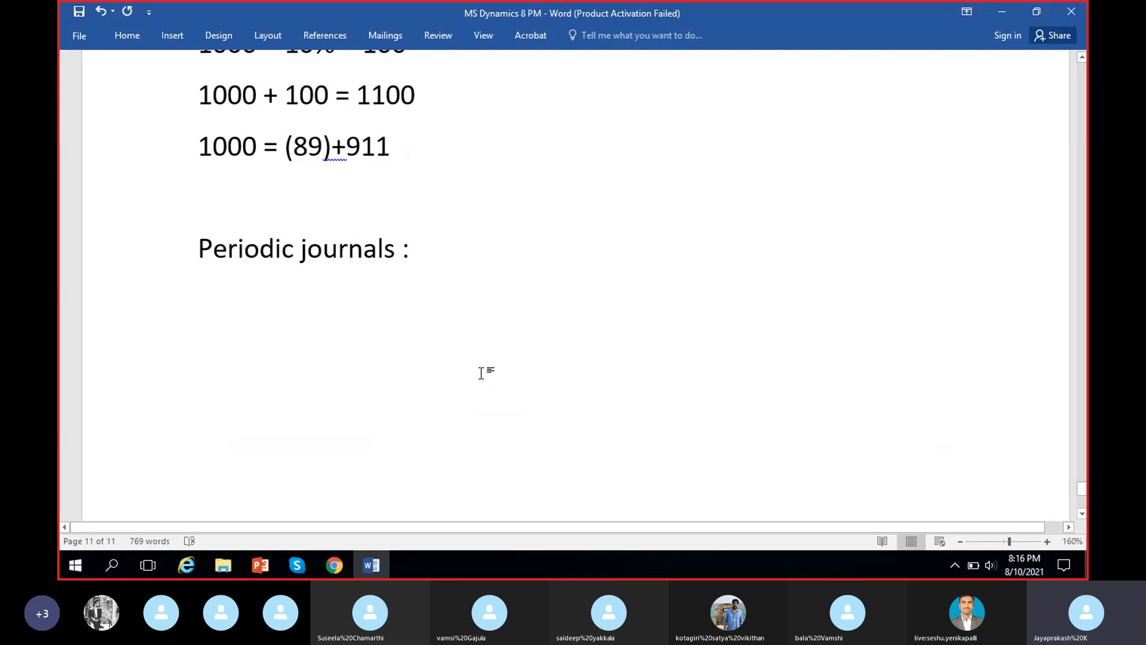
key("BackSpace")
left_click(537, 250)
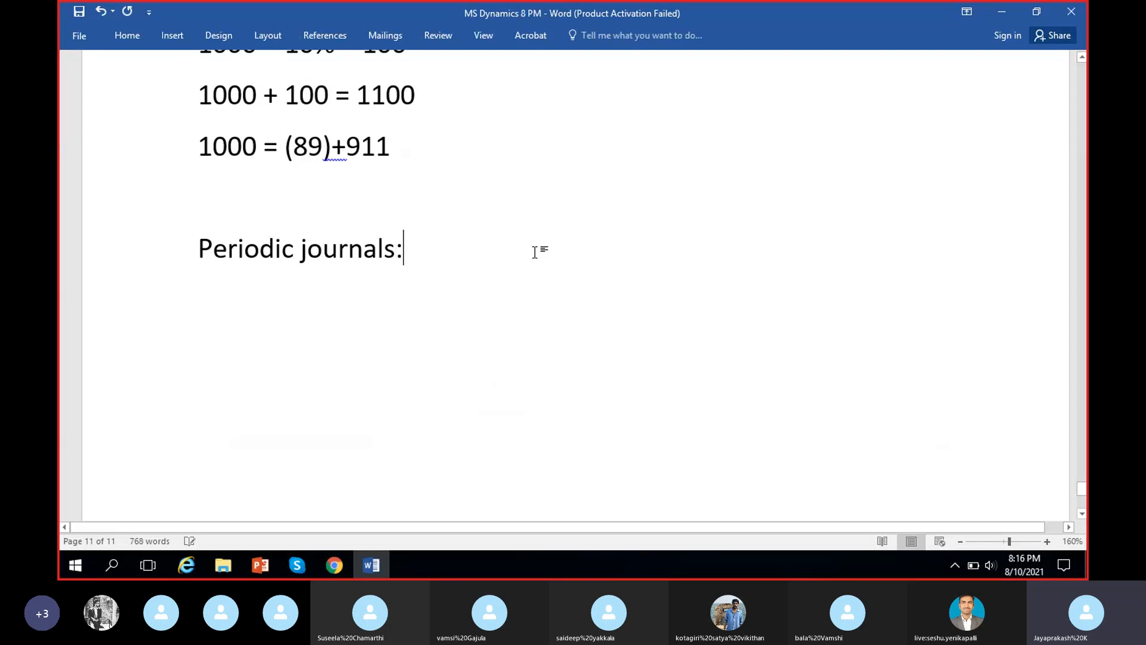
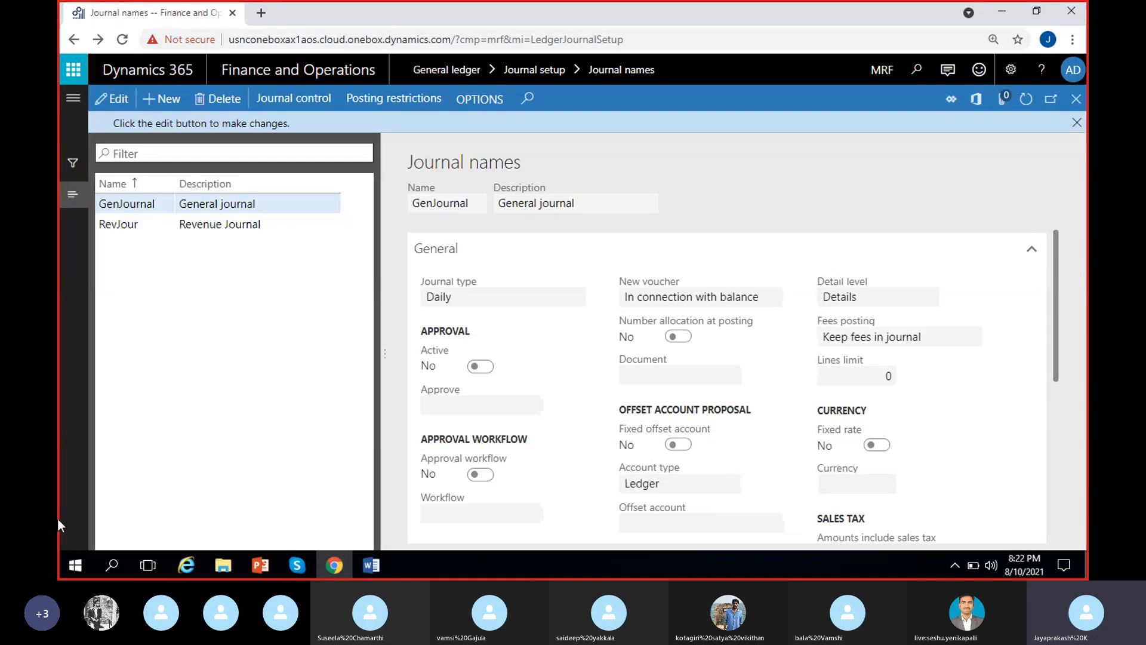
Create a new journal name "Periodic" with the description "Periodic journal".
left_click(1077, 122)
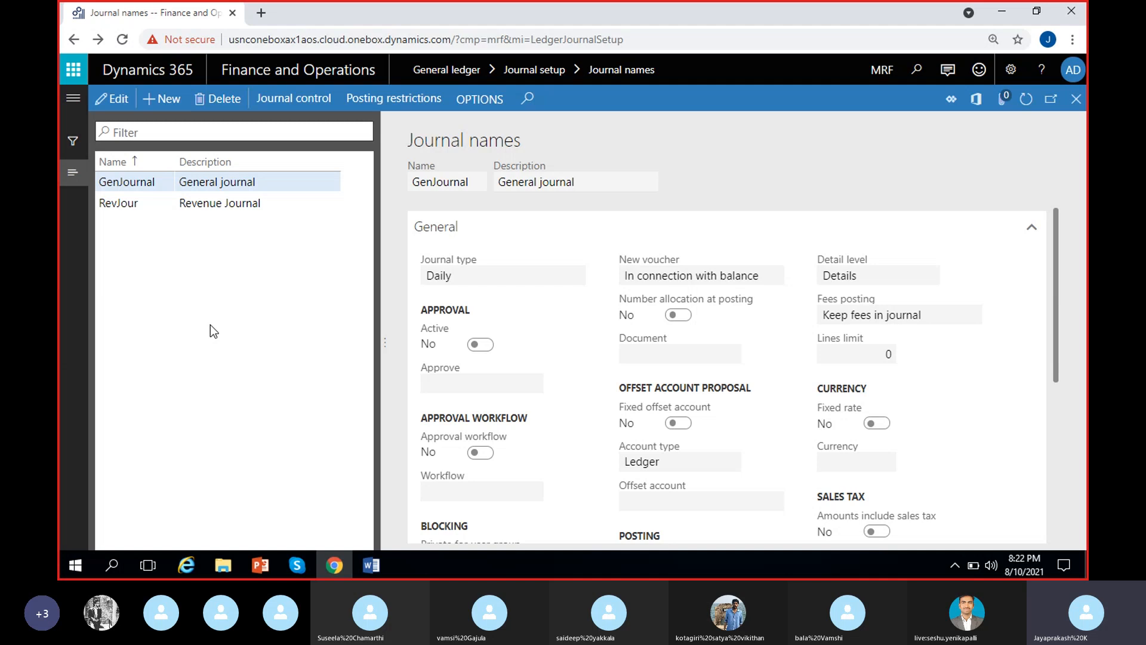
key("alt+n")
type("Periodic")
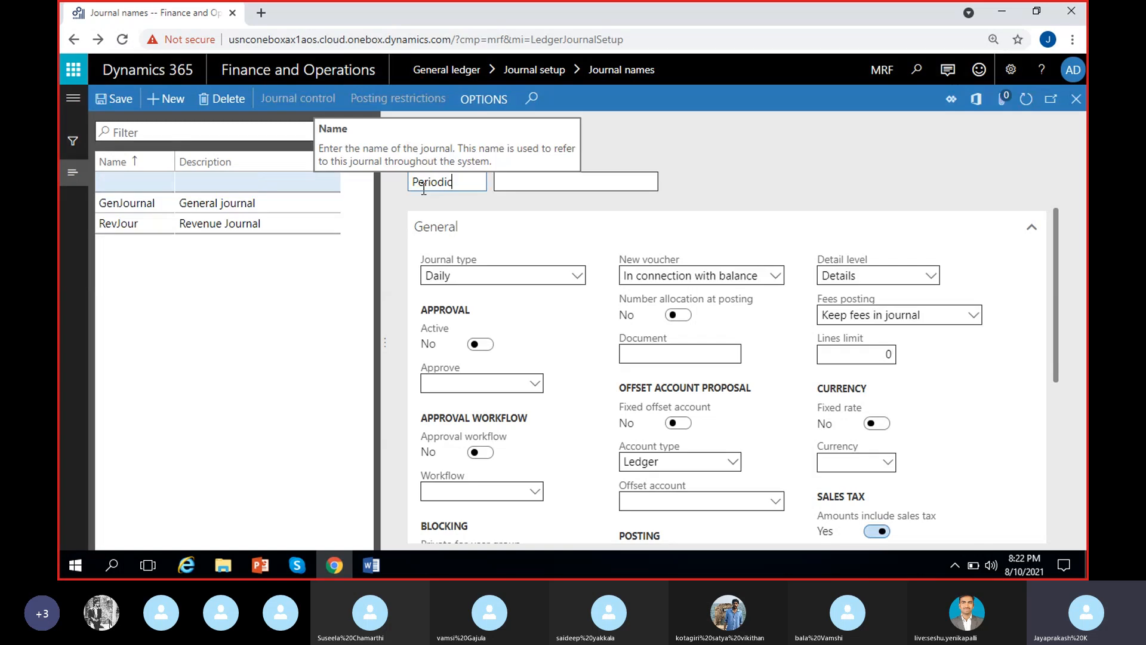
left_click(528, 183)
type("Peri")
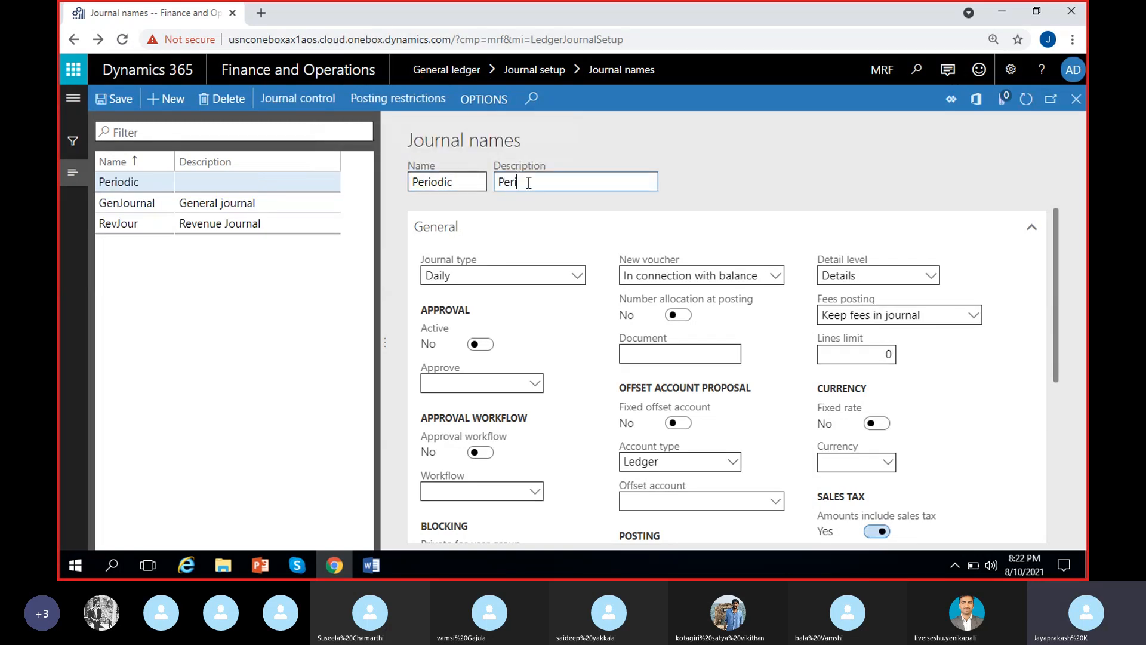
type("odic journal")
left_click(764, 187)
Set the new Periodic journal name's journal type to Periodic.
left_click(570, 275)
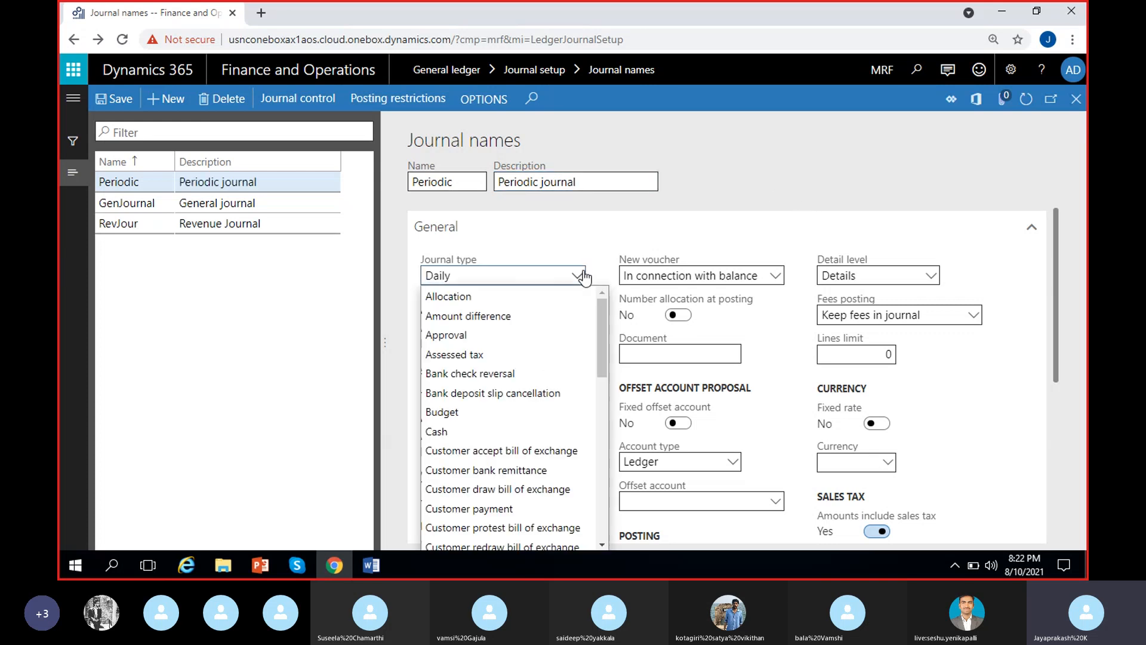
scroll(565, 358, "down", 3)
scroll(565, 363, "down", 3)
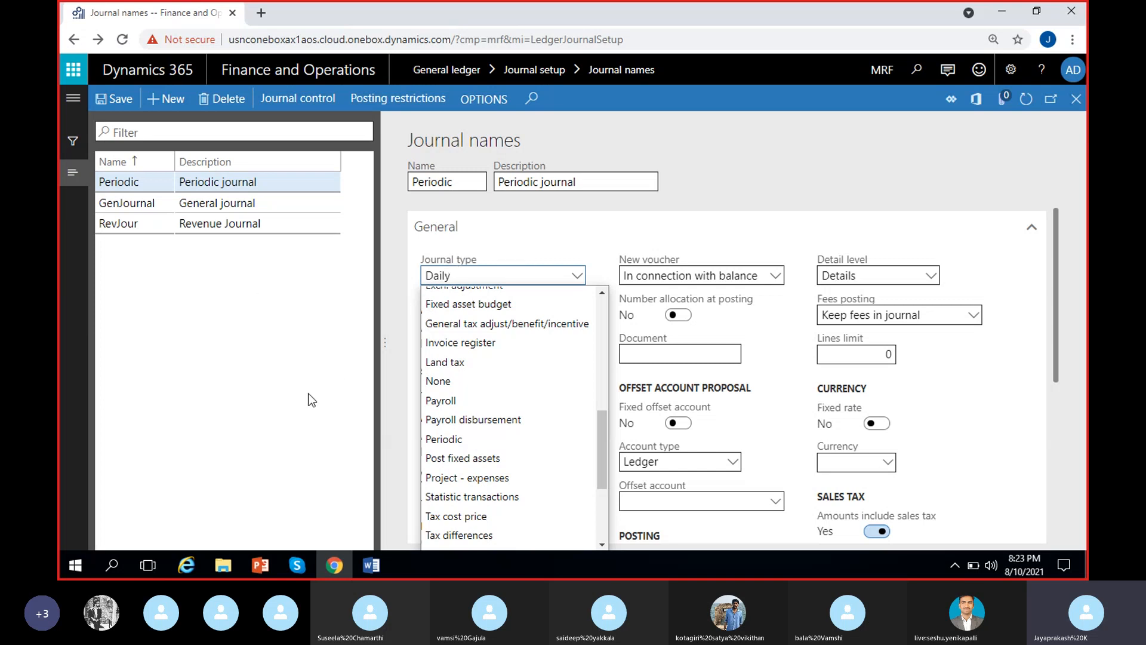
left_click(444, 439)
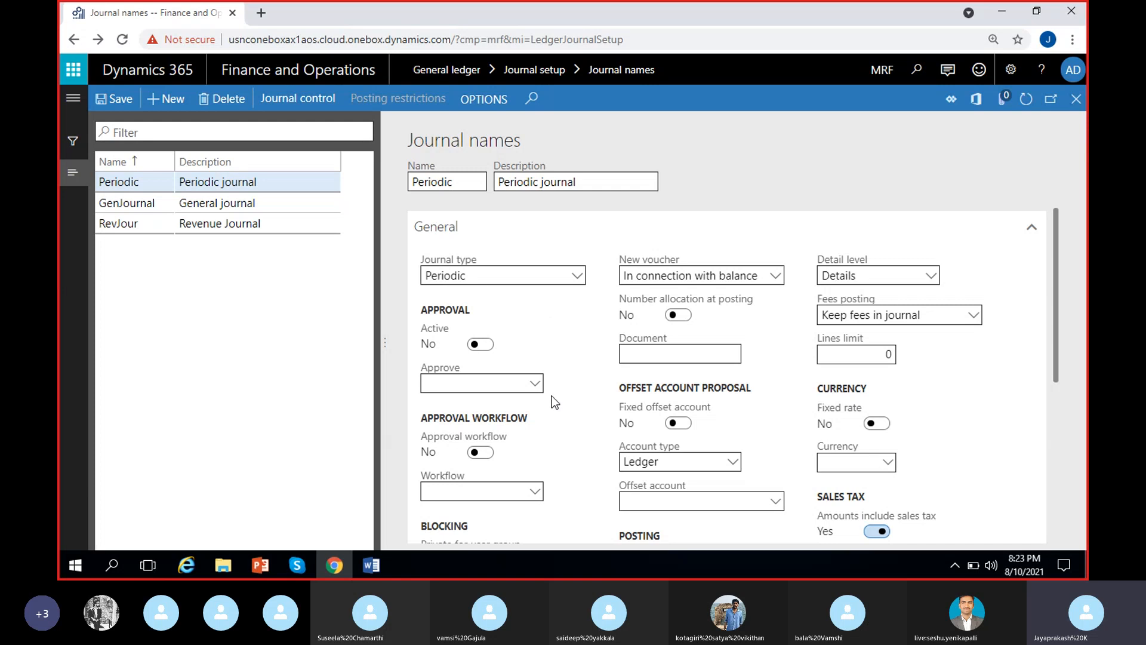
left_click(463, 182)
type("Jo")
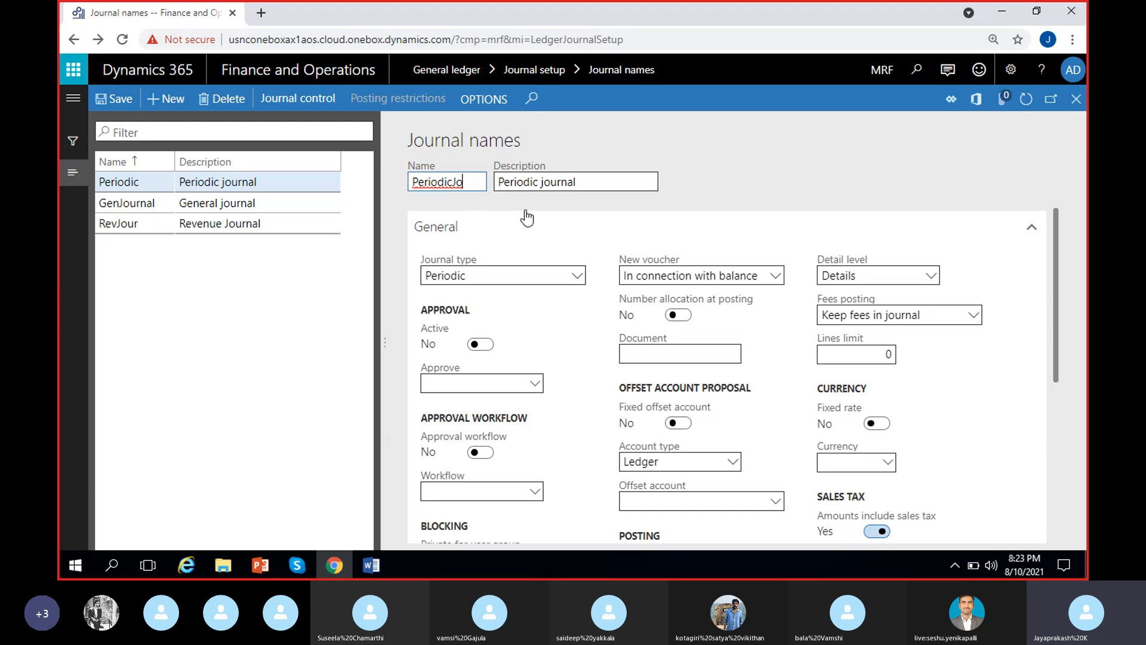
key("BackSpace")
left_click(723, 173)
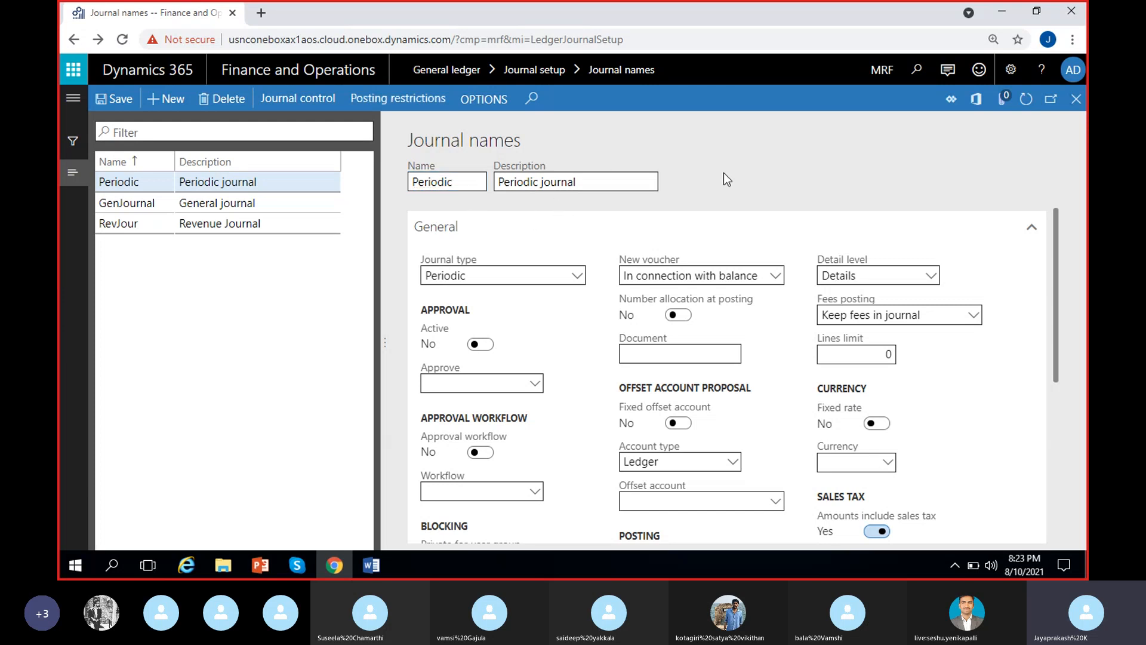
left_click(466, 228)
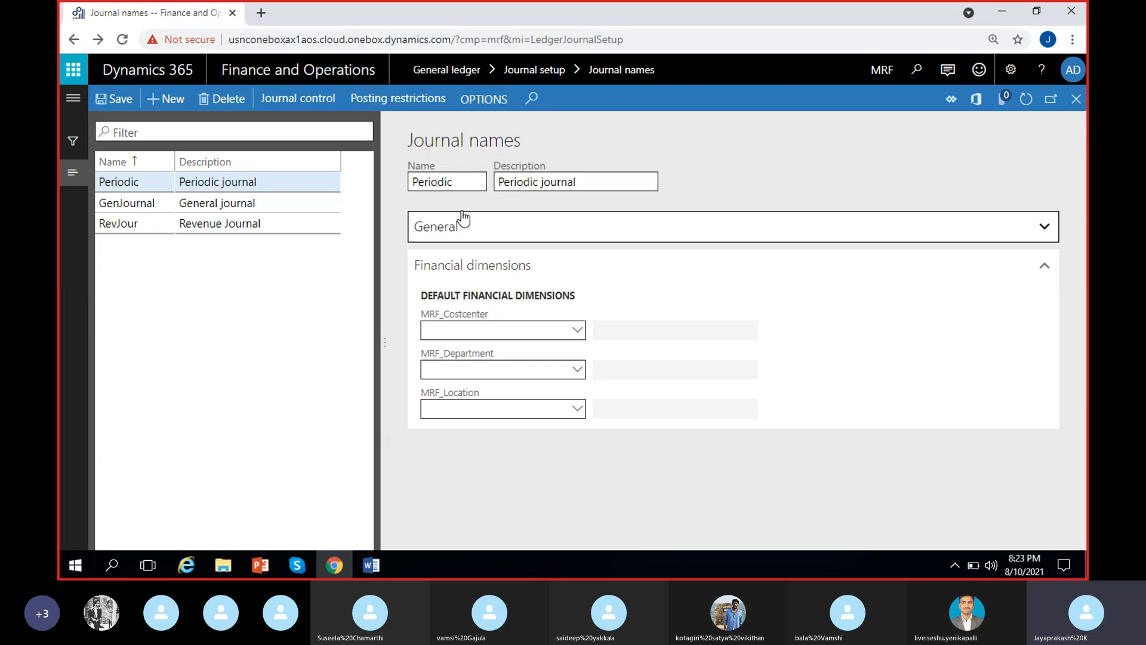
left_click(468, 231)
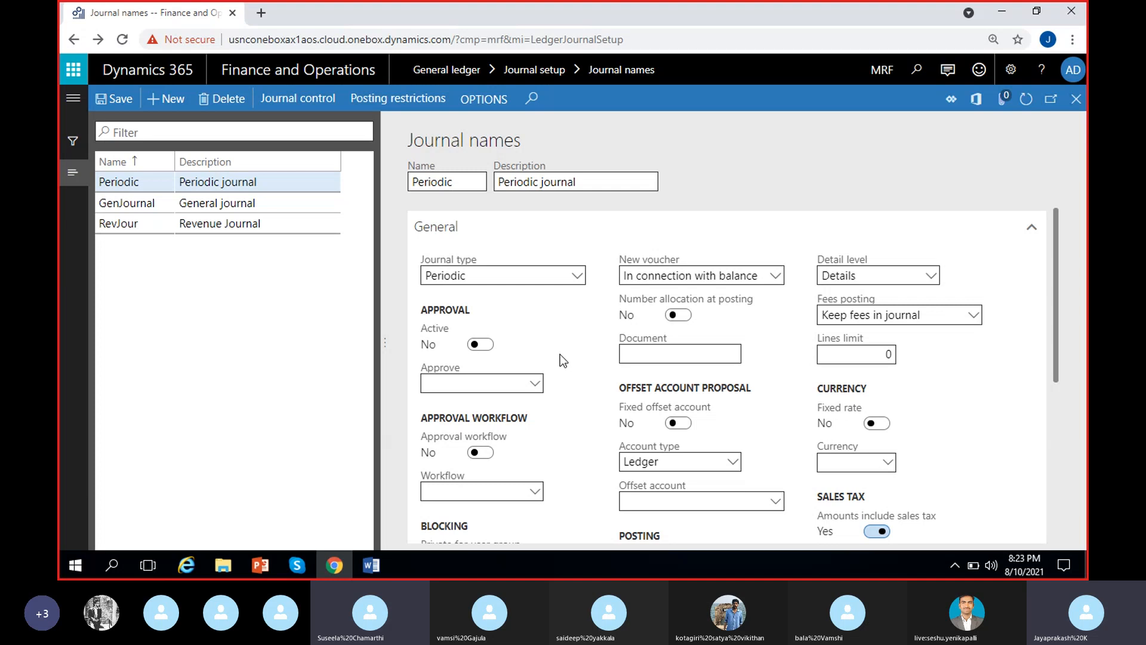
Open the number sequence details for the Periodic journal name's voucher series.
scroll(560, 354, "down", 1)
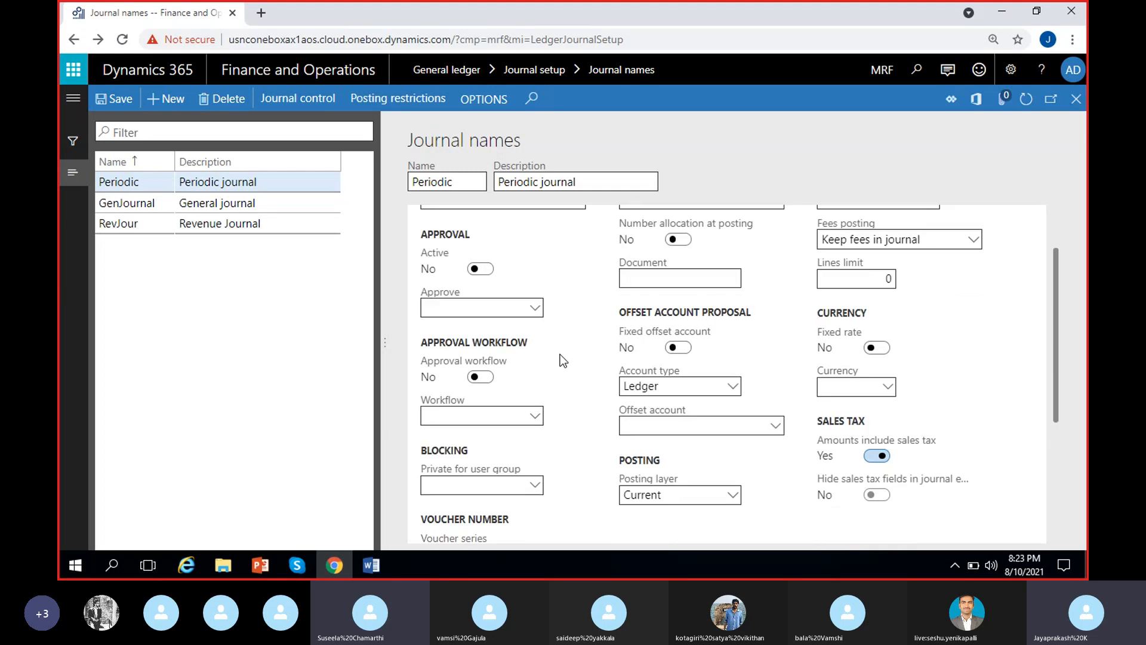
scroll(560, 354, "down", 2)
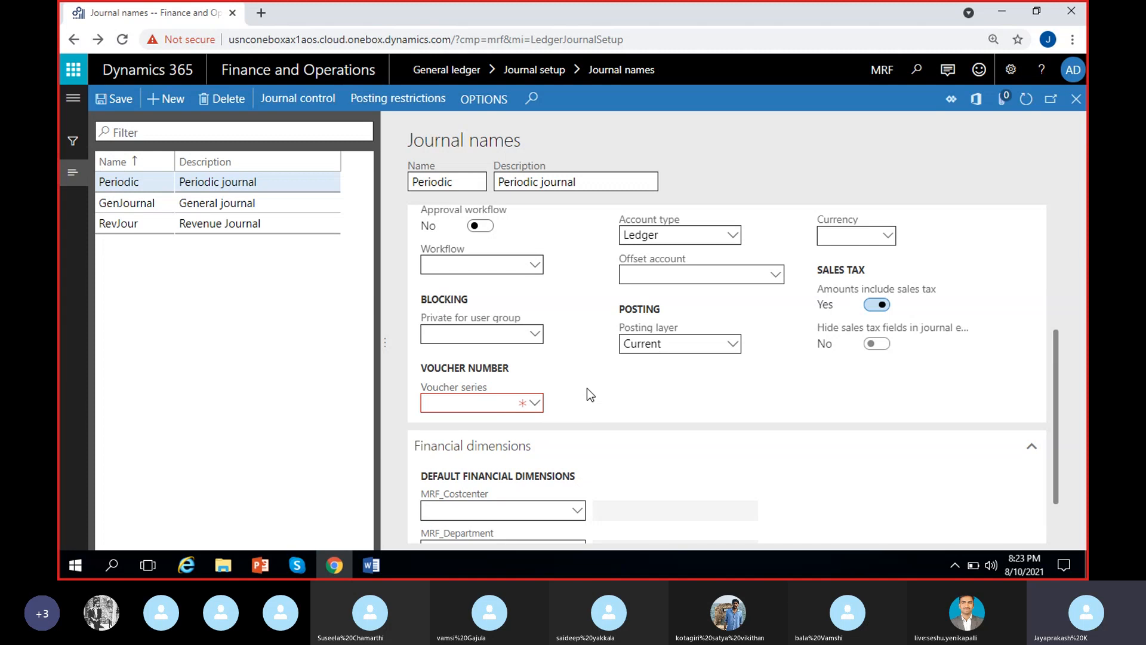
right_click(536, 410)
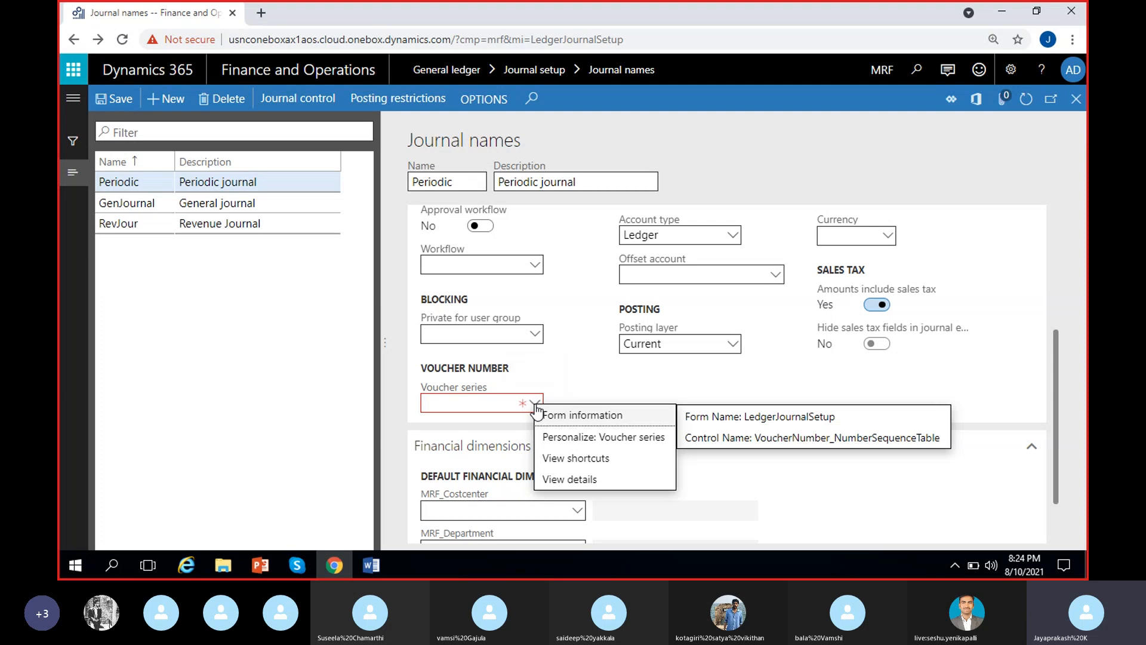
left_click(578, 481)
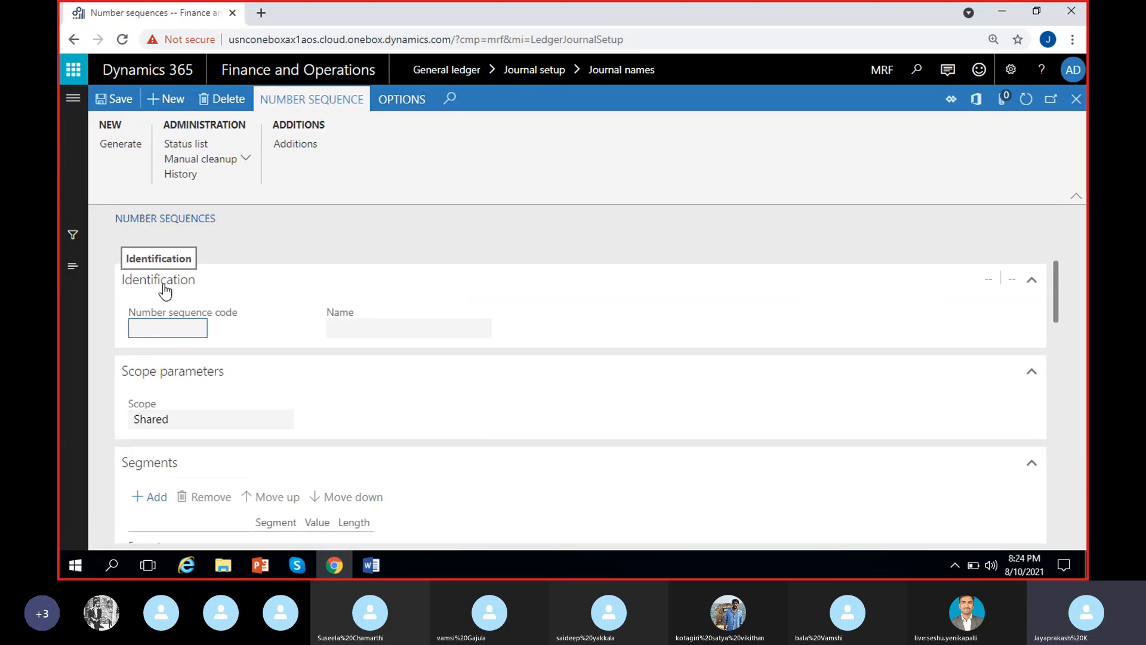
Create a new number sequence with the code "Periodic" and the name "Periodic journal".
left_click(166, 100)
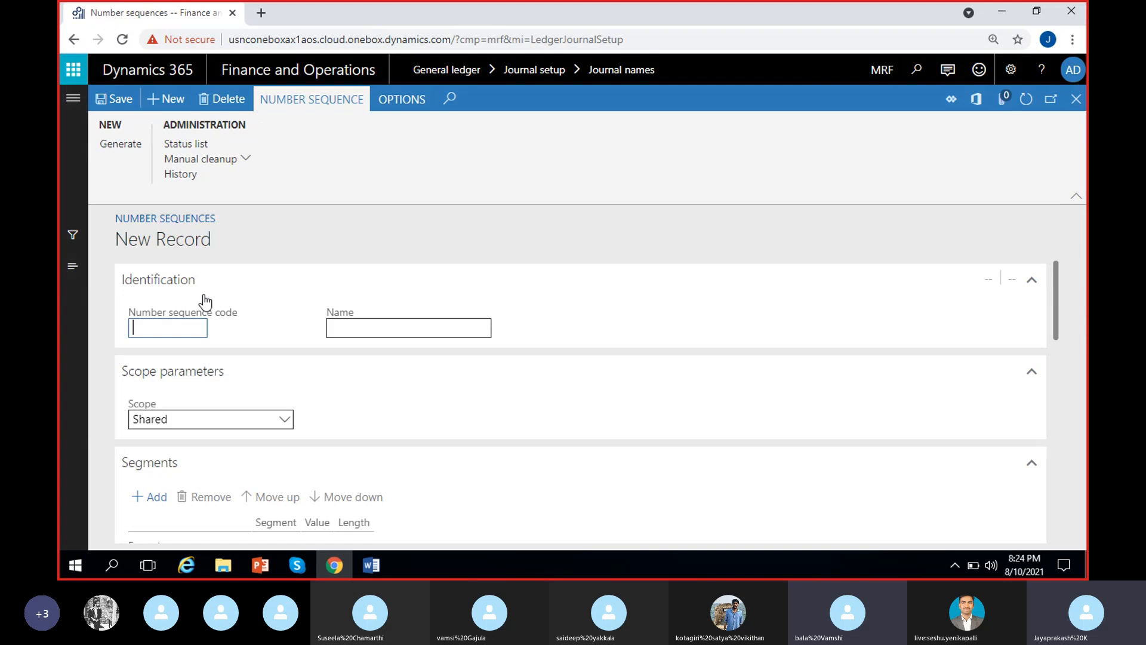
type("Peri")
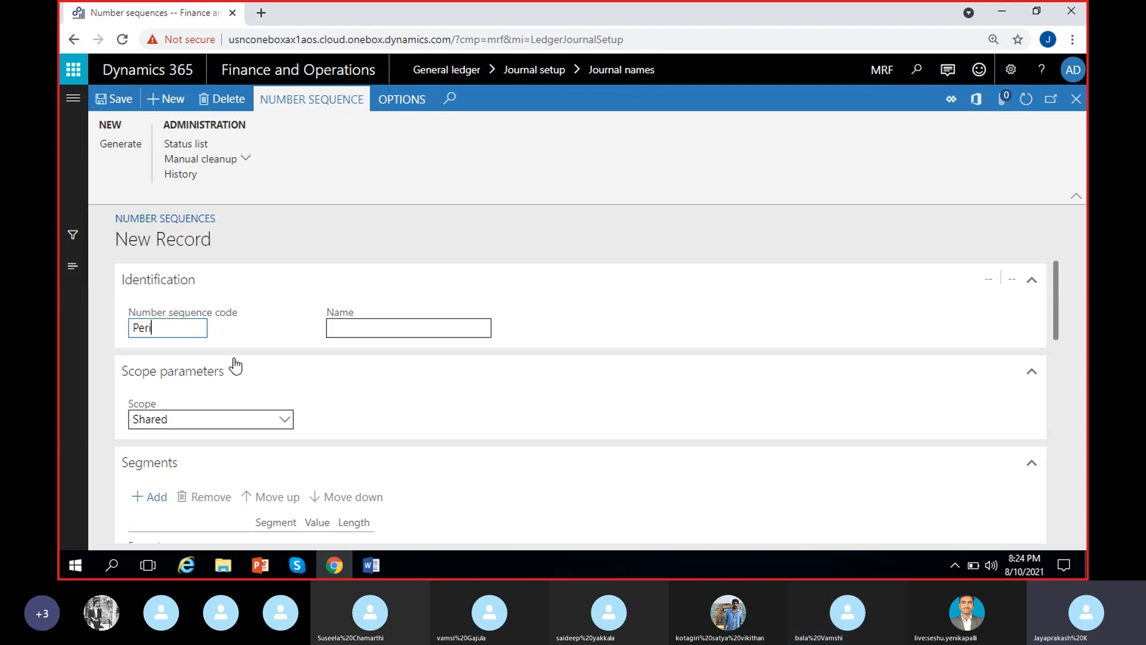
type("odic")
left_click(392, 330)
type("Perido")
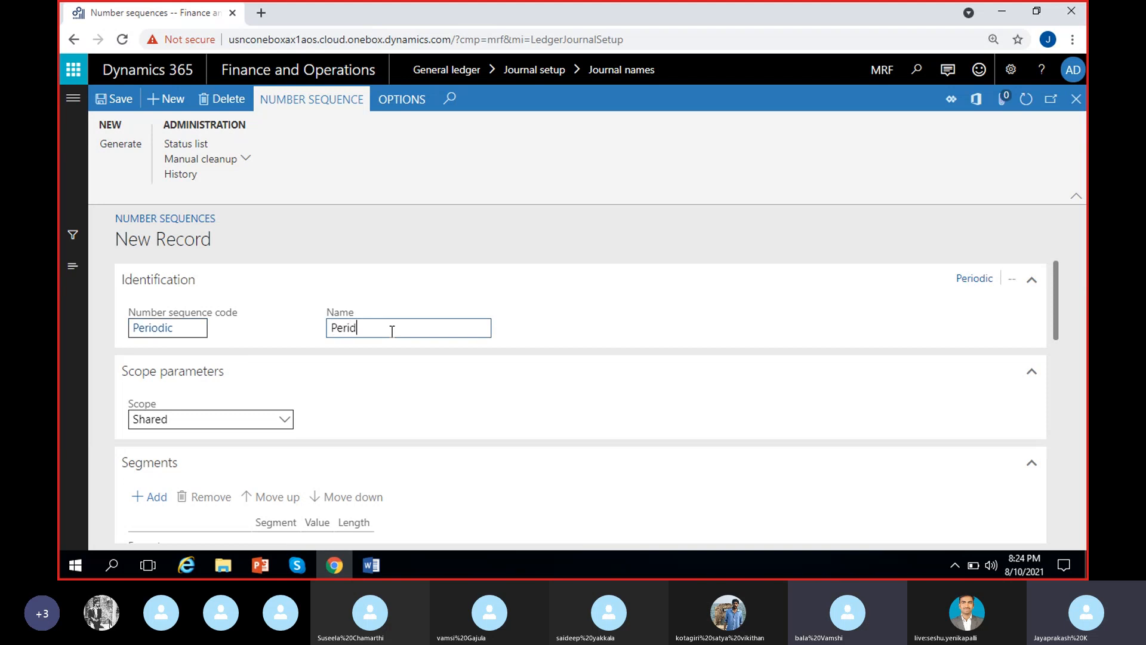
key("BackSpace")
key("BackSpace")
type("odic journal")
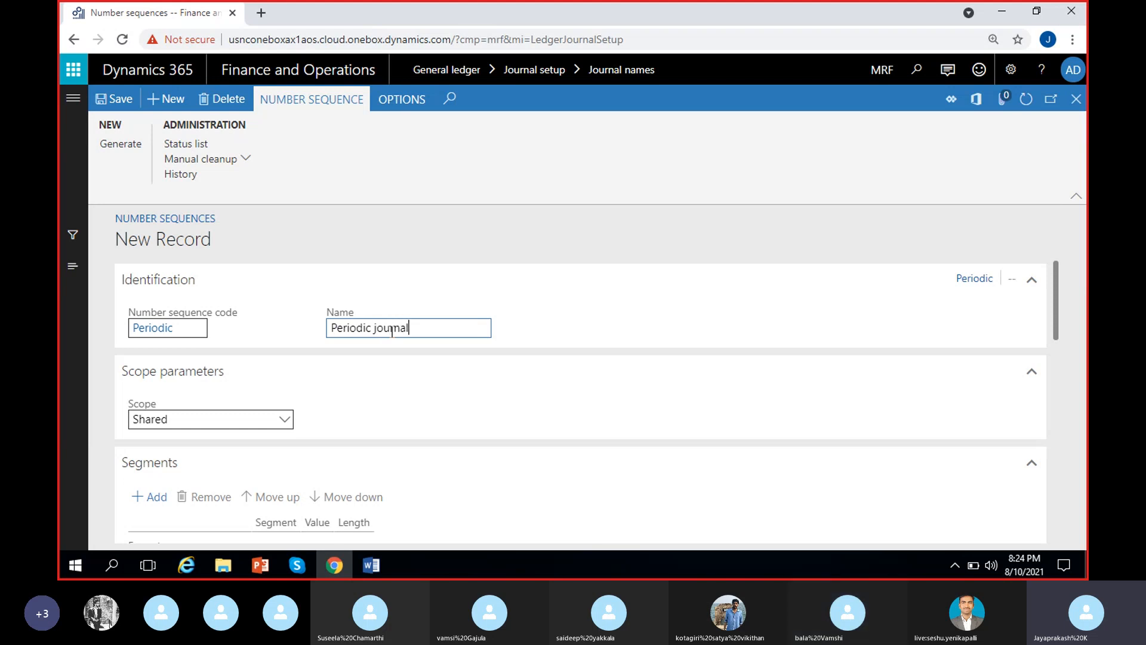
left_click(532, 327)
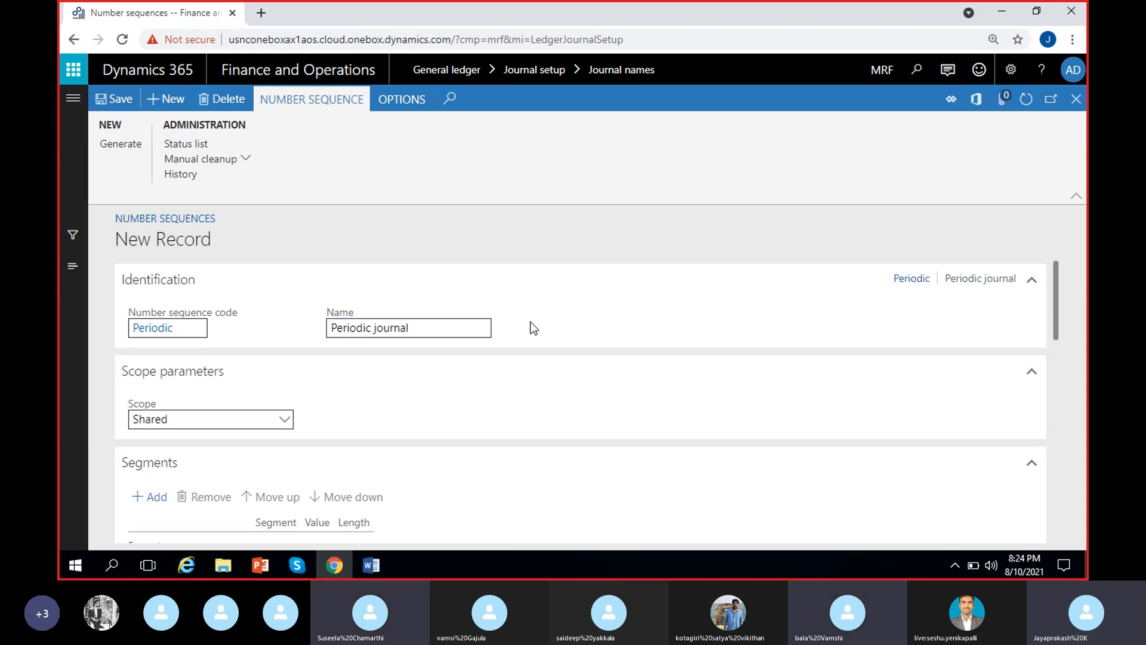
Set the number sequence's scope to Company and its company to MRF.
left_click(285, 420)
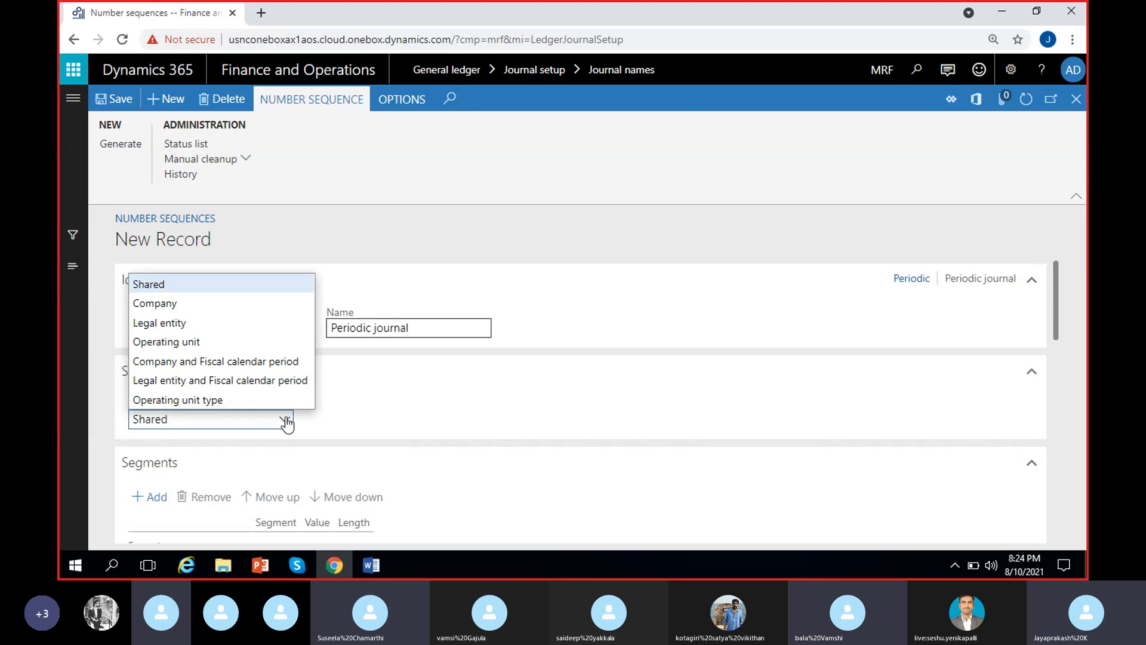
left_click(216, 307)
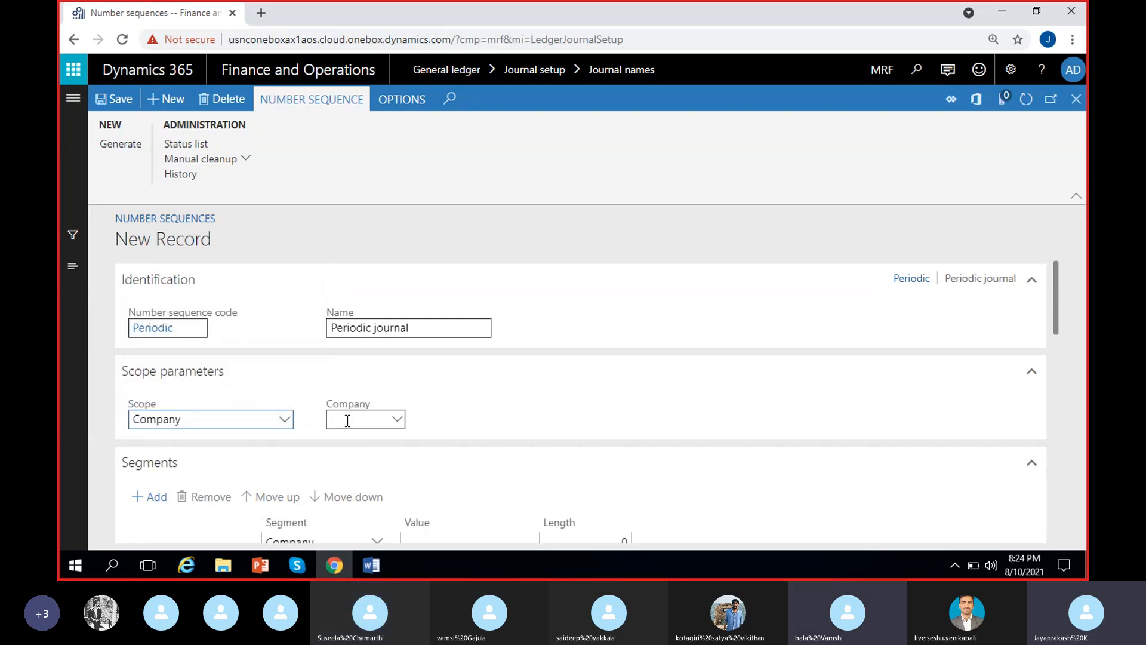
left_click(348, 420)
type("MRF")
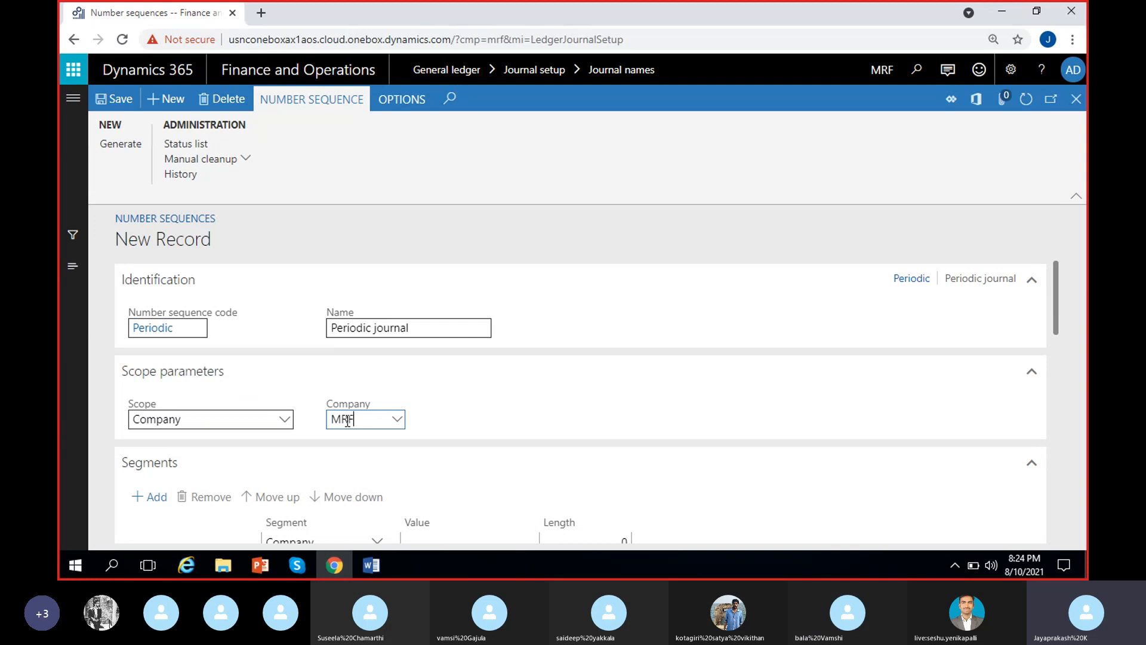
left_click(585, 409)
Remove the Company segment from the number sequence's segments.
scroll(583, 409, "down", 3)
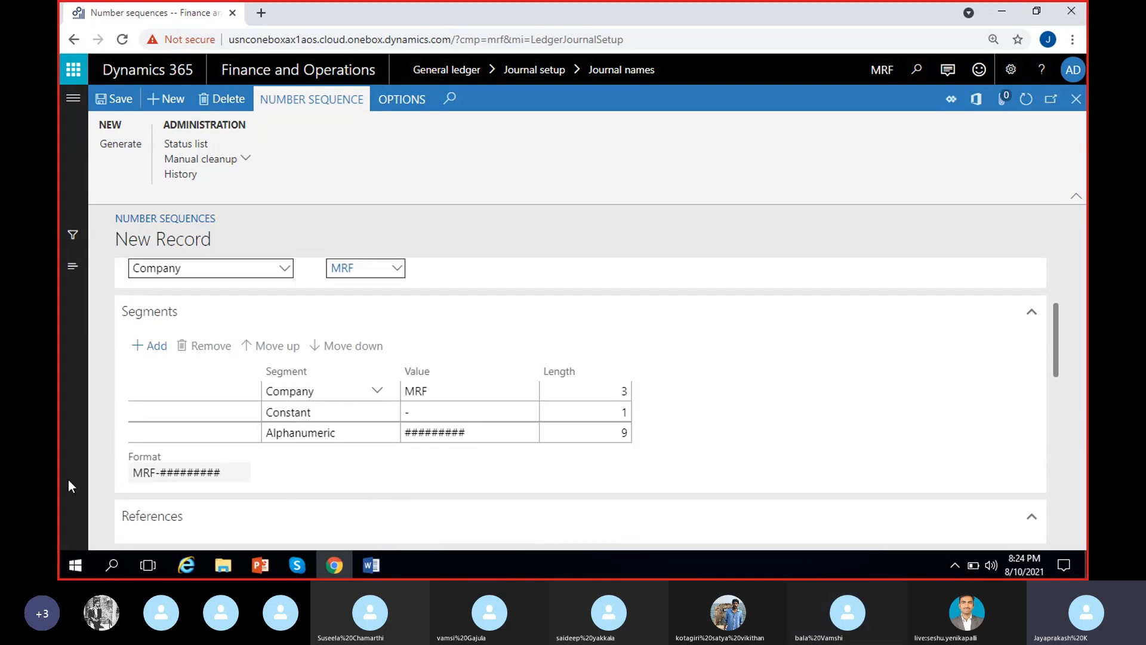
left_click(468, 394)
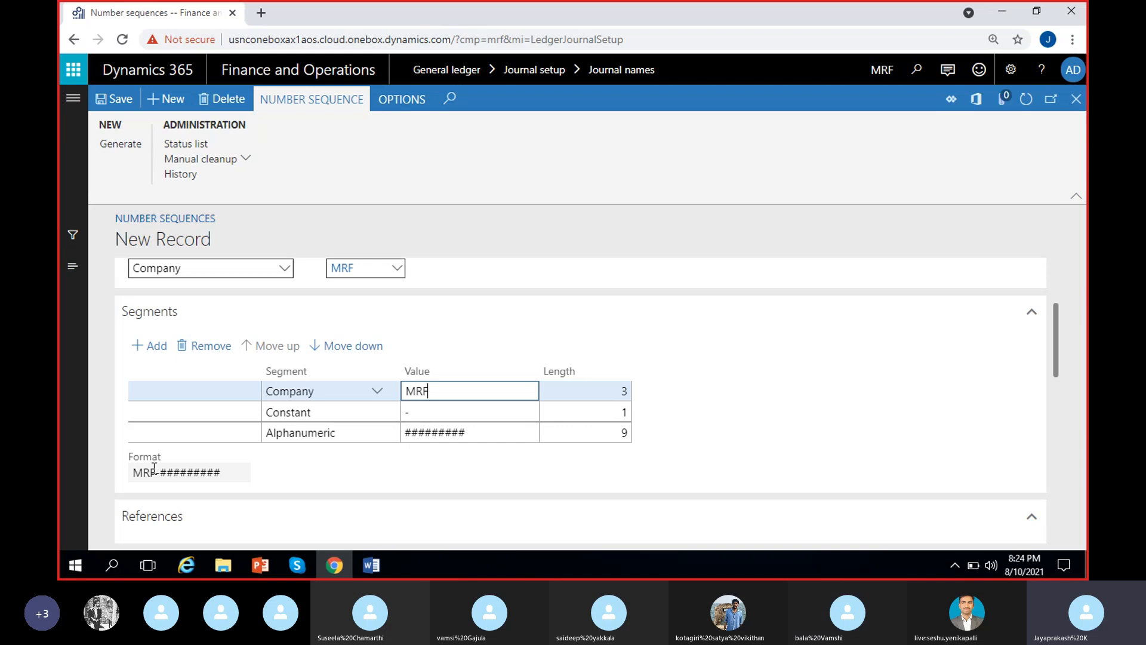
left_click_drag(133, 472, 249, 475)
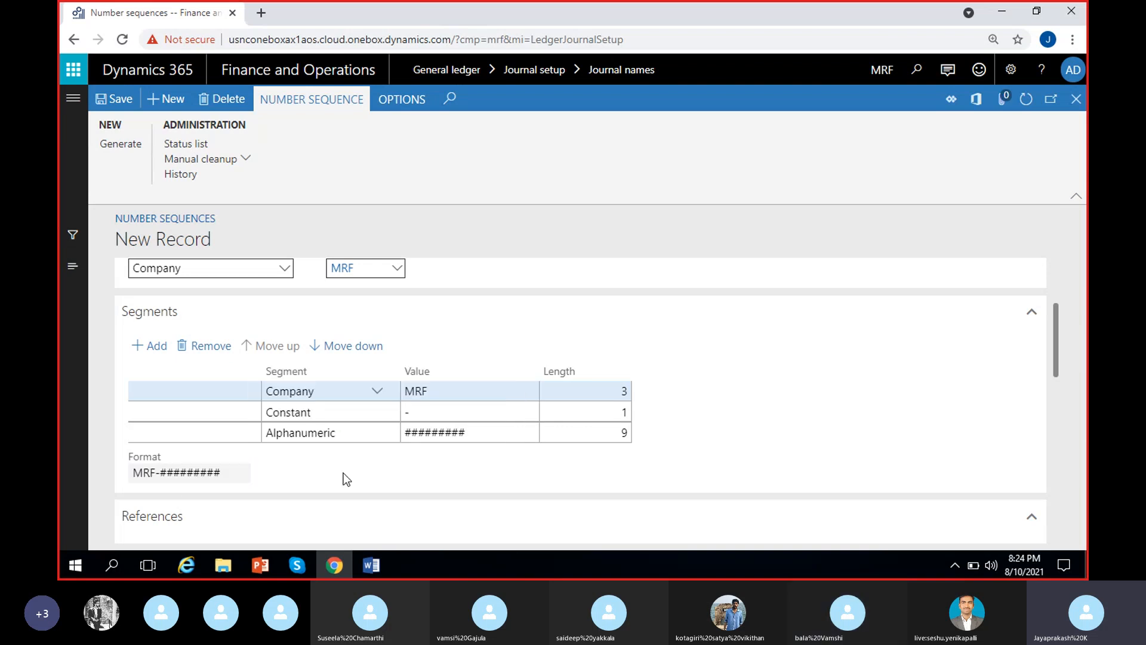
left_click(436, 391)
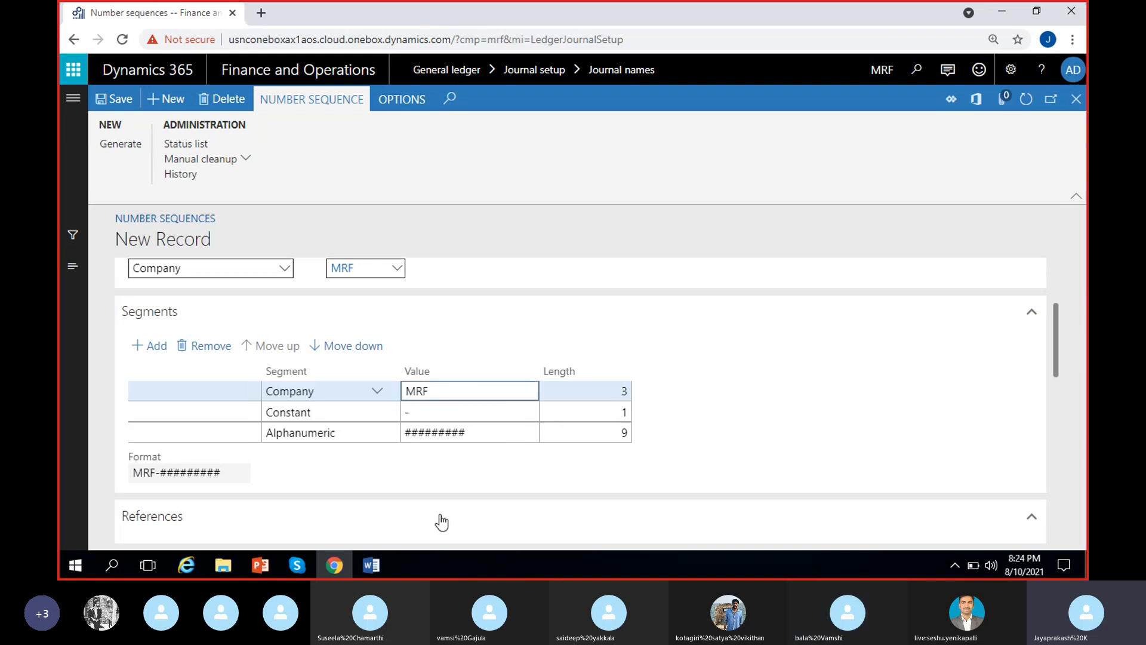
left_click(218, 347)
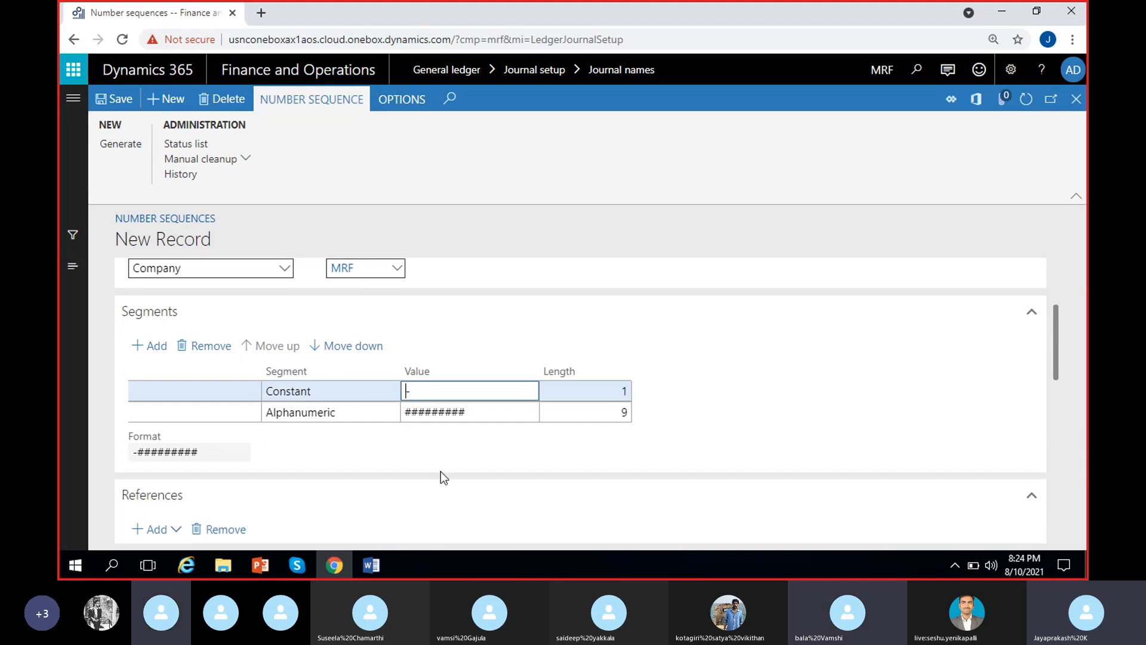
Set the Constant segment's value to "PeridicJou-".
type("Peridic")
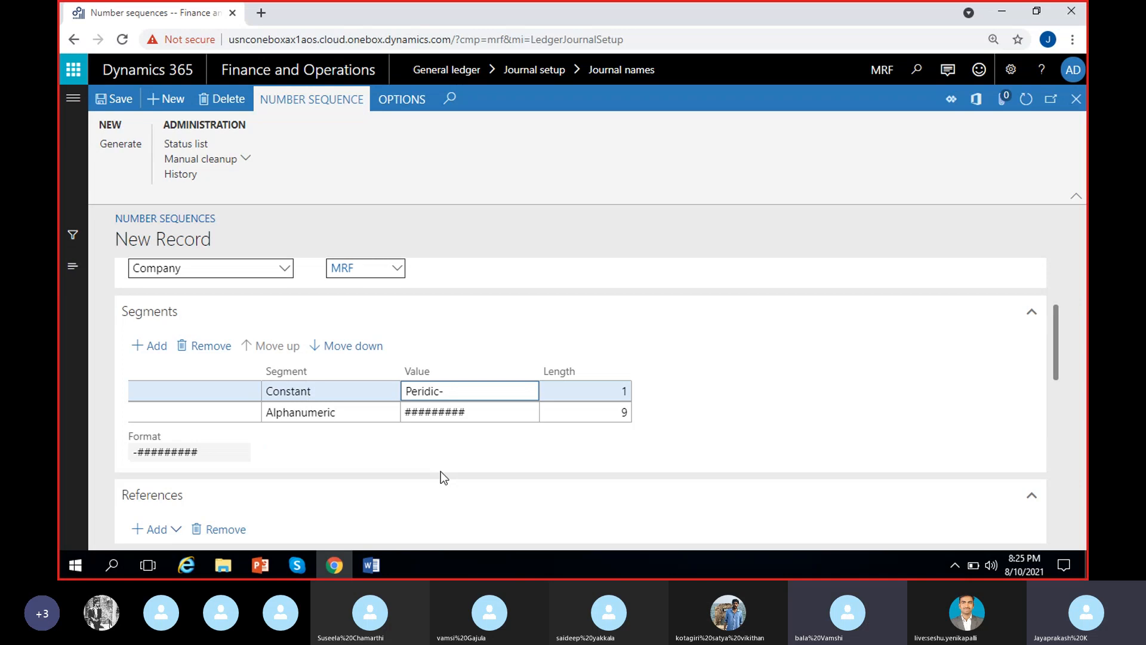
type("Jou")
left_click(456, 443)
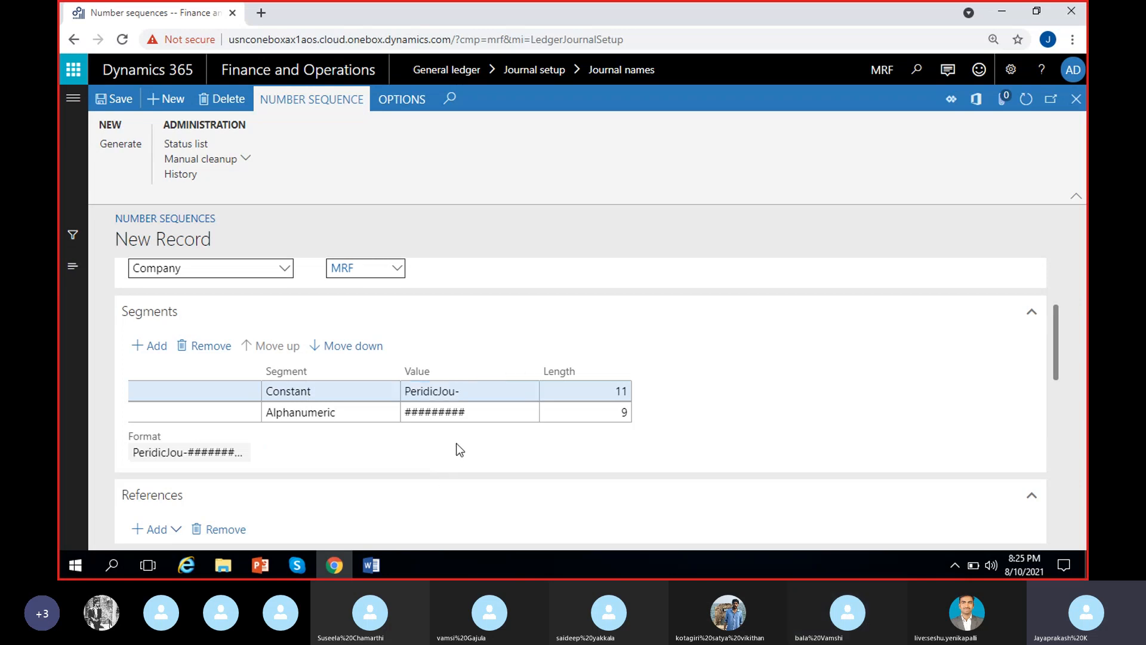
Shorten the Alphanumeric segment's value to six number signs (######).
left_click(488, 418)
left_click(487, 450)
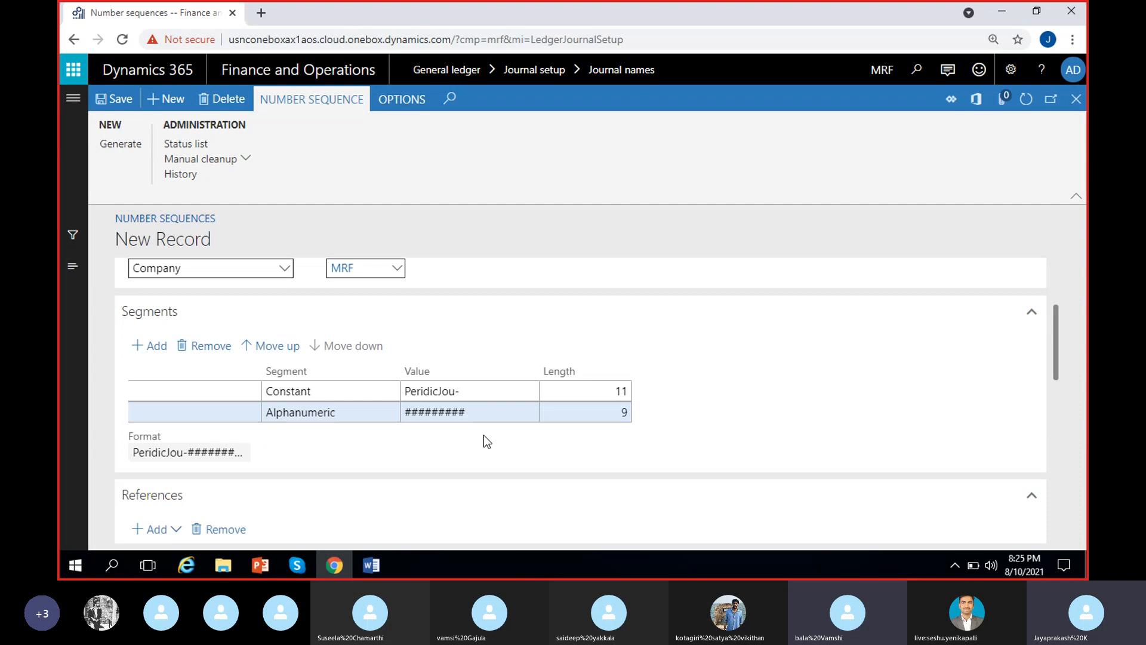
left_click(492, 413)
key("BackSpace")
key("BackSpace")
key("BackSpace")
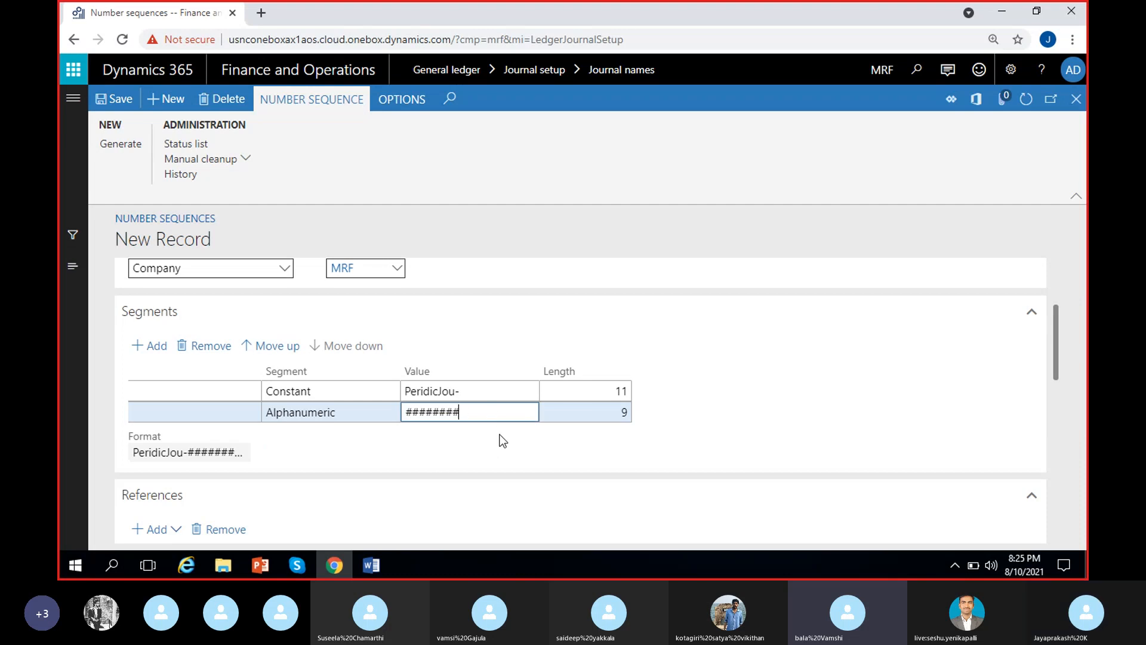
left_click(503, 440)
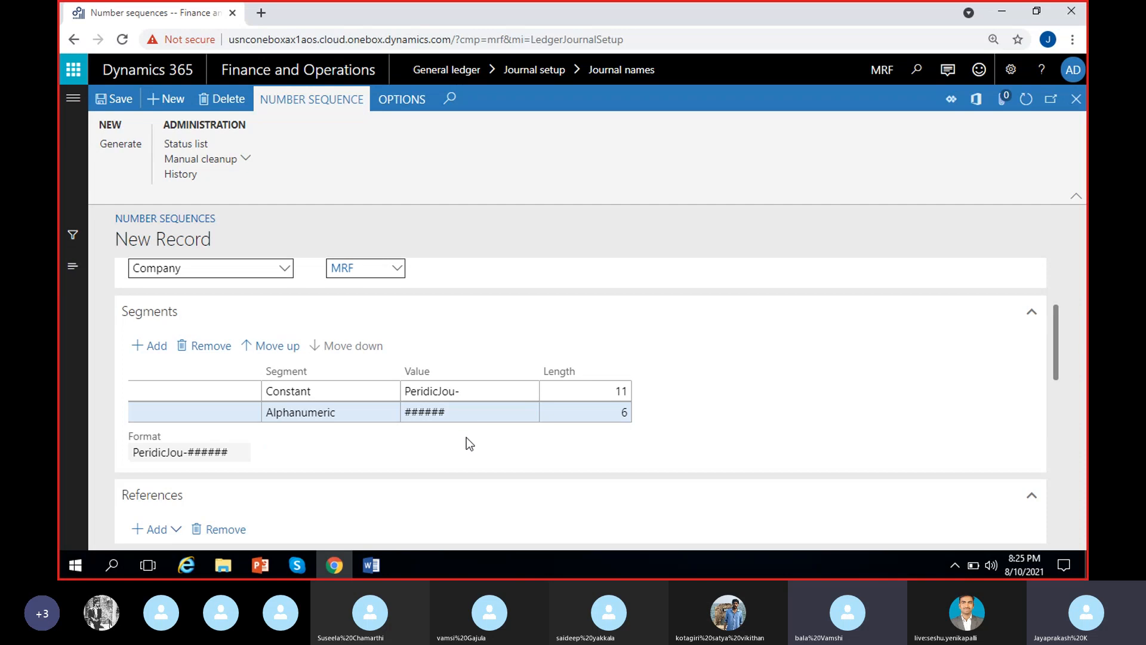
Check the number sequence's format preview and its general setup options.
scroll(470, 443, "down", 1)
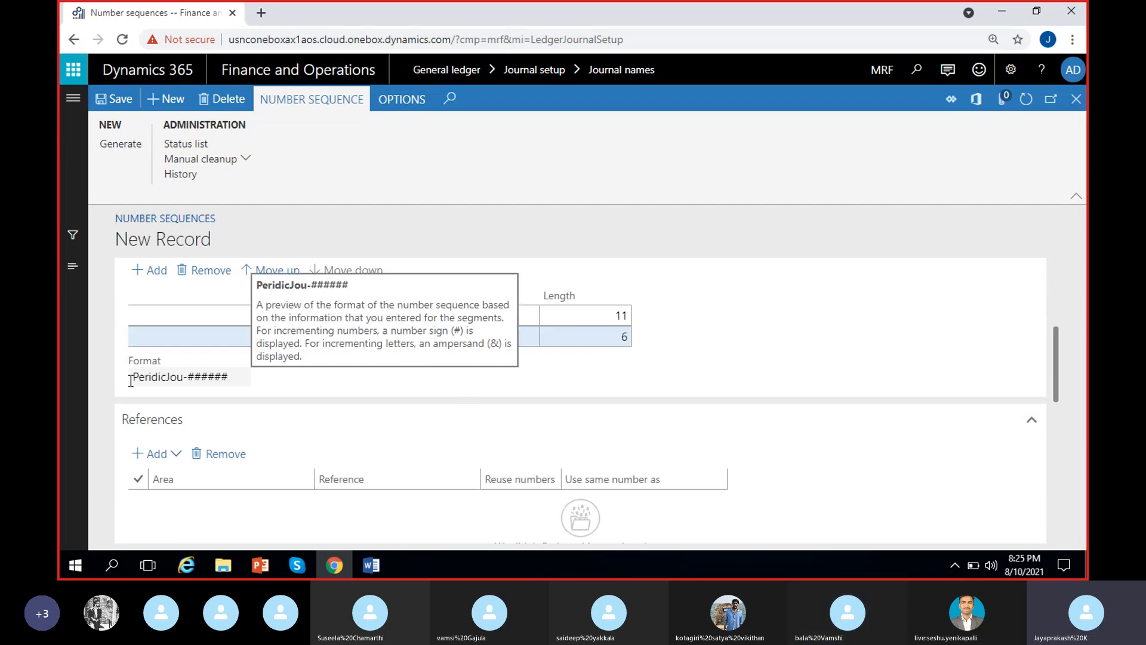
left_click_drag(131, 377, 233, 380)
left_click(274, 391)
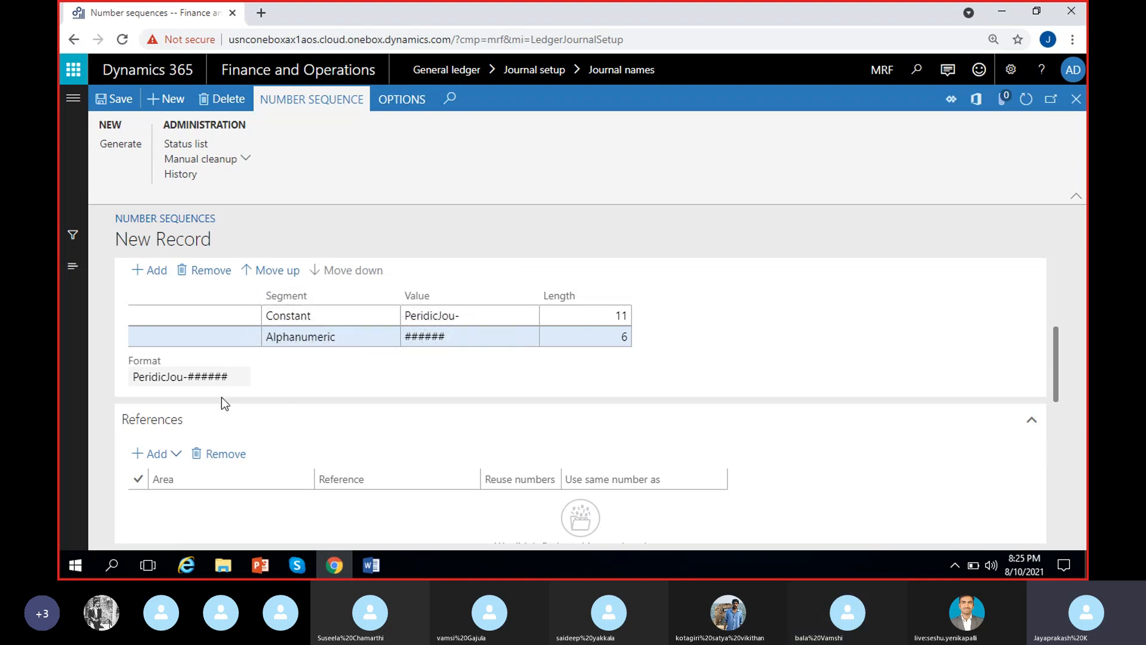
scroll(290, 416, "down", 3)
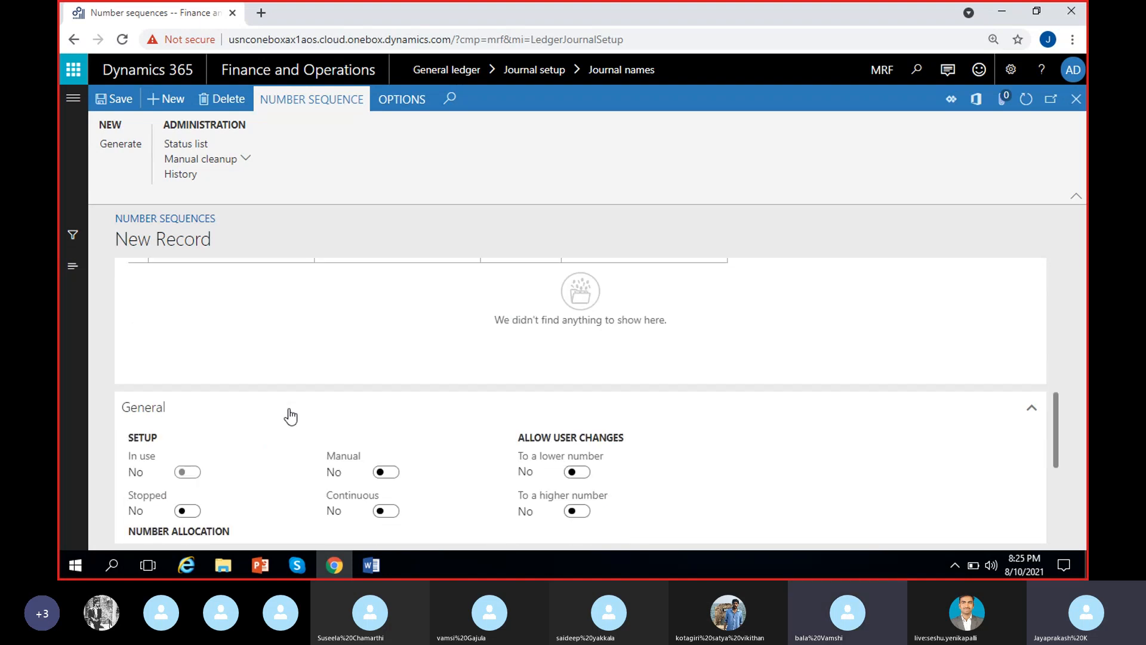
Shorten the number sequence's largest allowed number to 999999 in the number allocation settings.
scroll(291, 416, "down", 2)
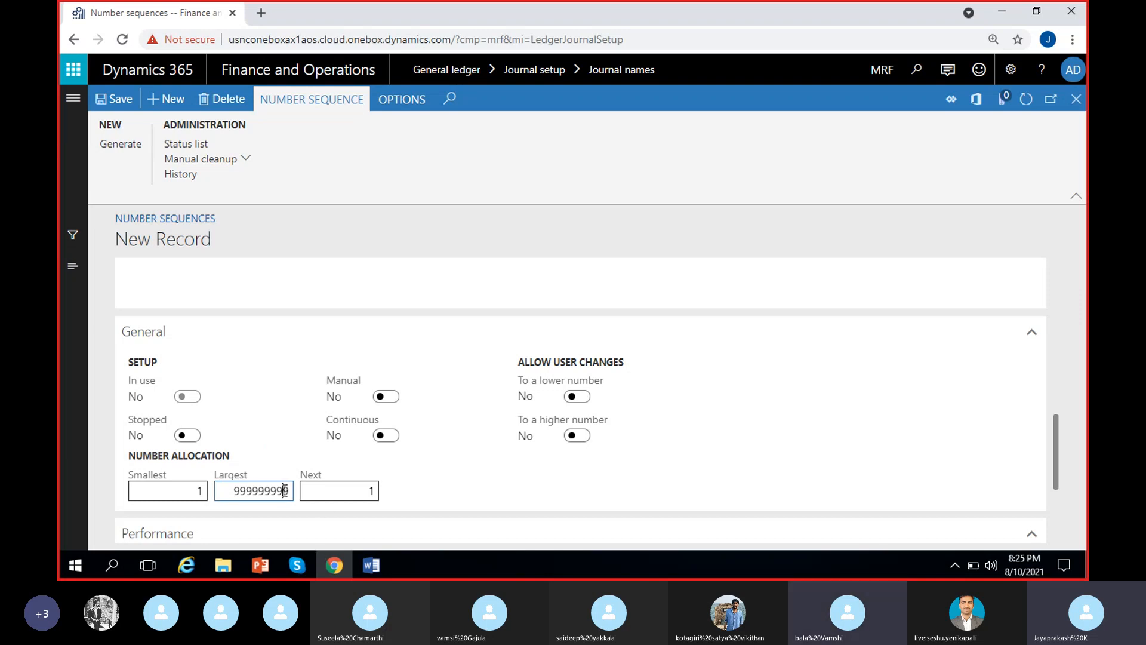
key("BackSpace")
key("BackSpace")
key("BackSpace")
scroll(421, 480, "up", 4)
scroll(365, 463, "down", 2)
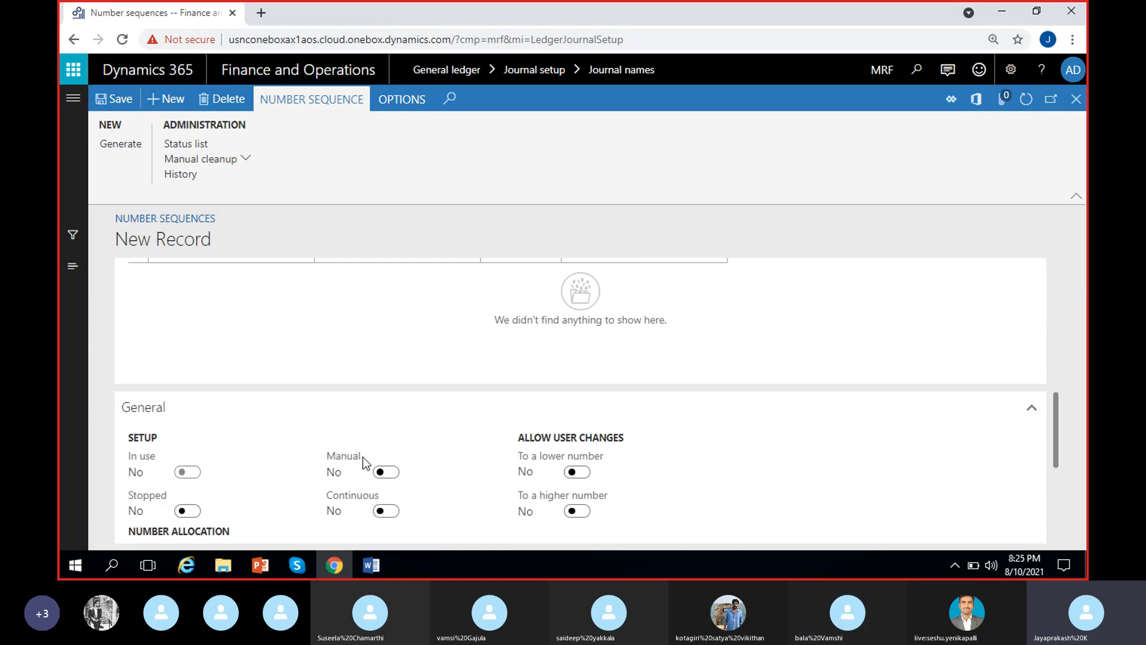
Make the number sequence continuous and close its record to return to the journal names.
scroll(366, 463, "down", 2)
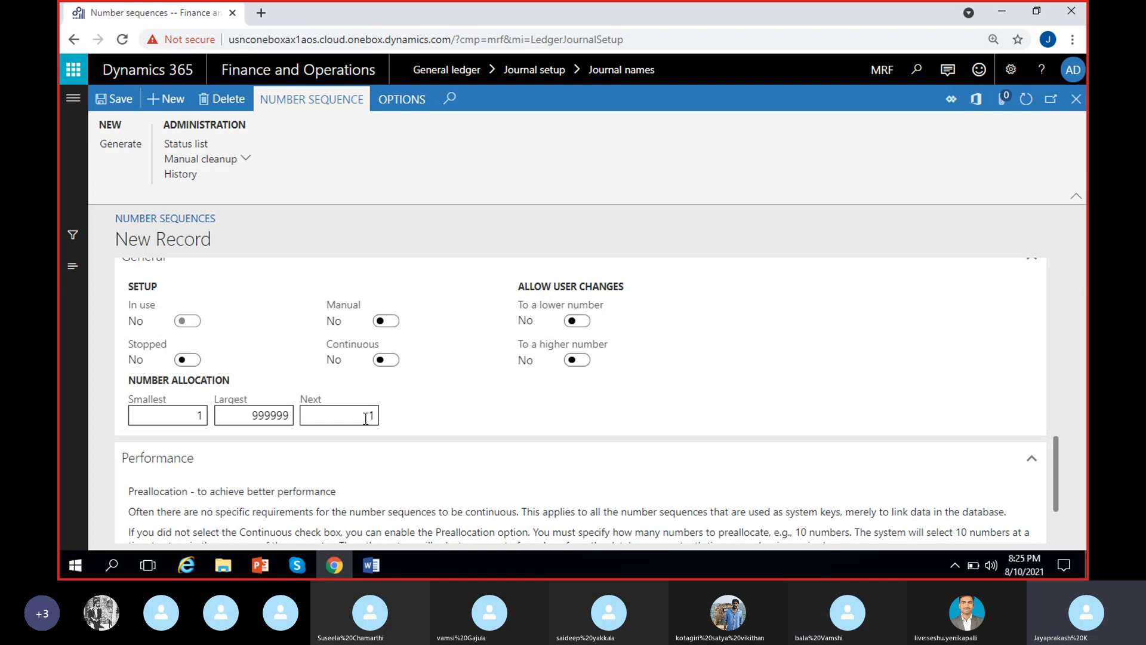
left_click(393, 361)
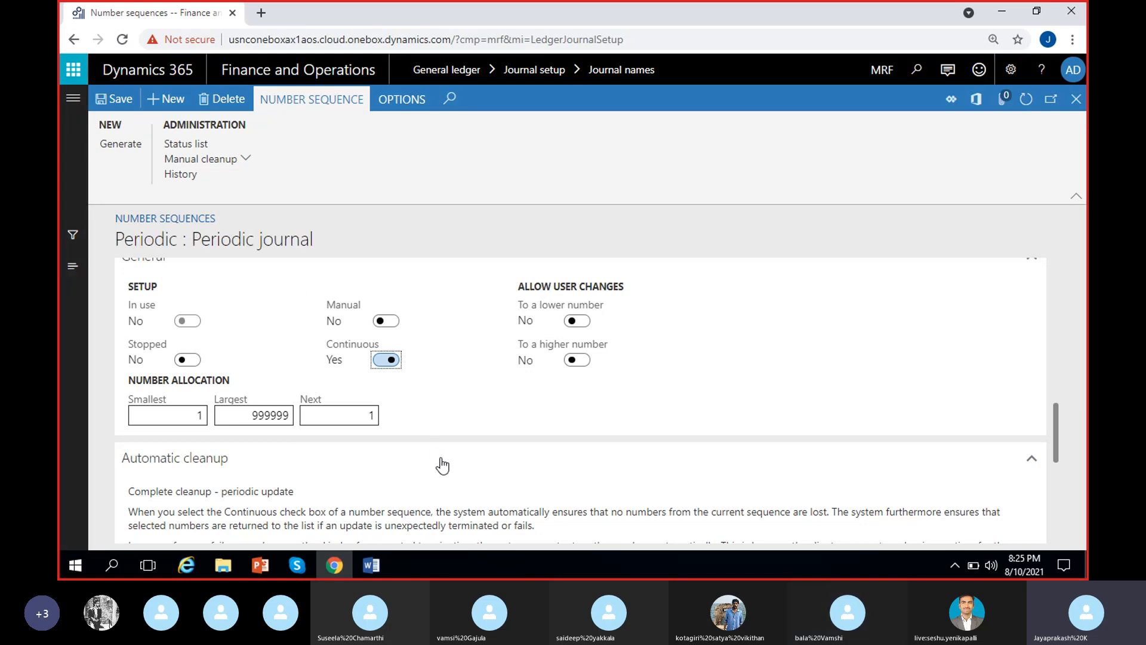
scroll(450, 465, "up", 10)
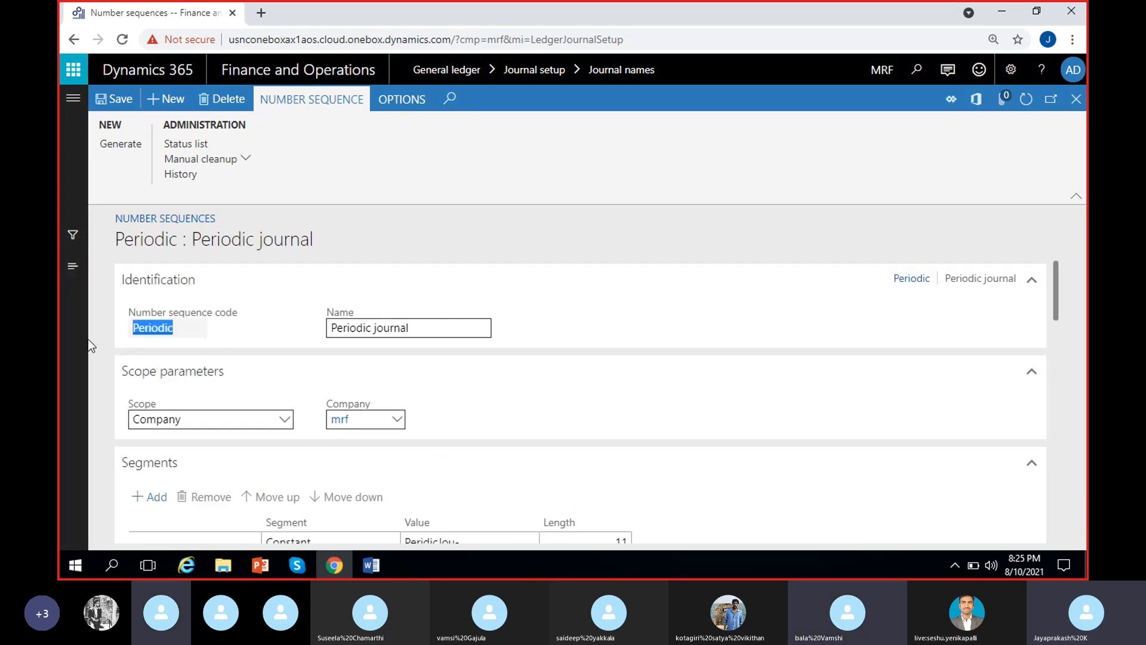
left_click(133, 336)
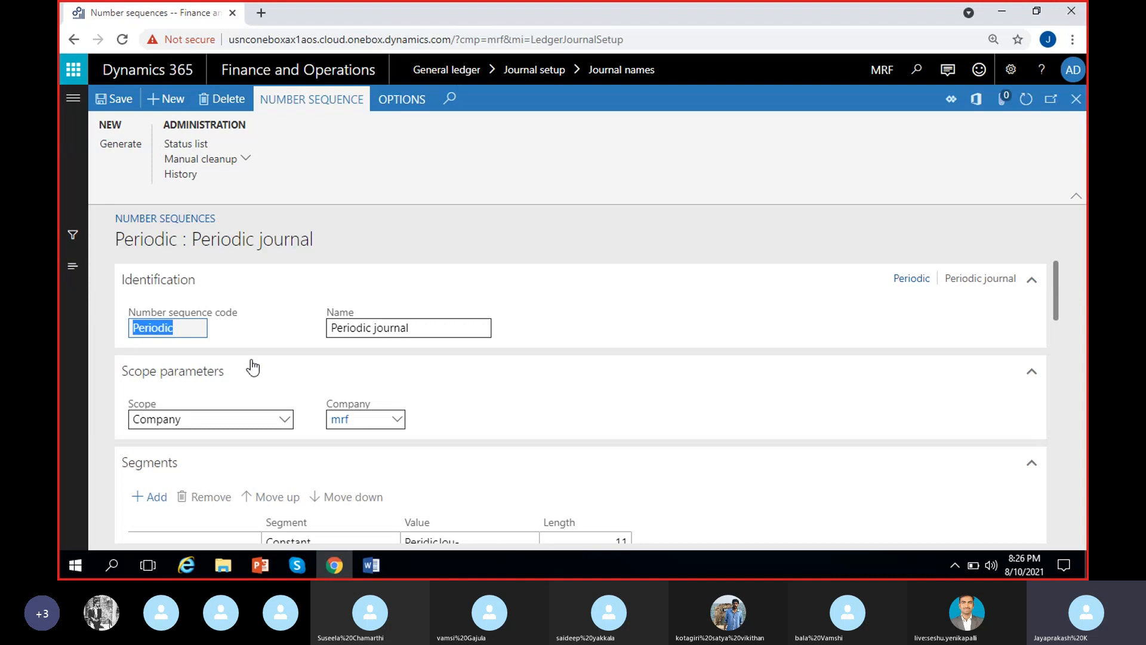
left_click(286, 326)
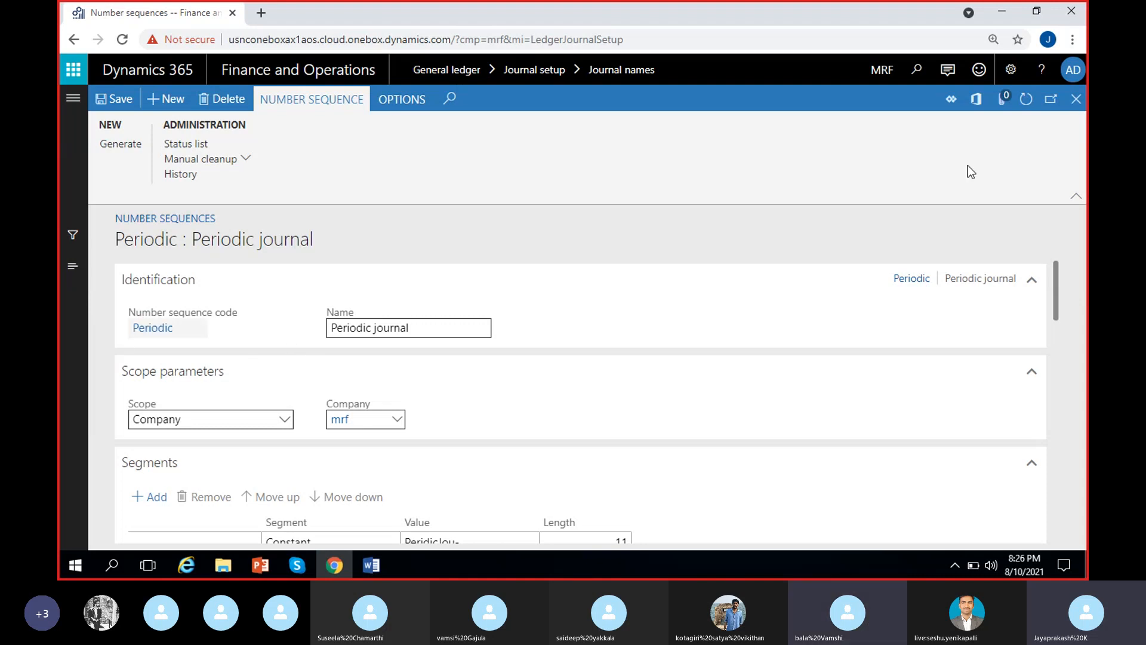
left_click(1078, 99)
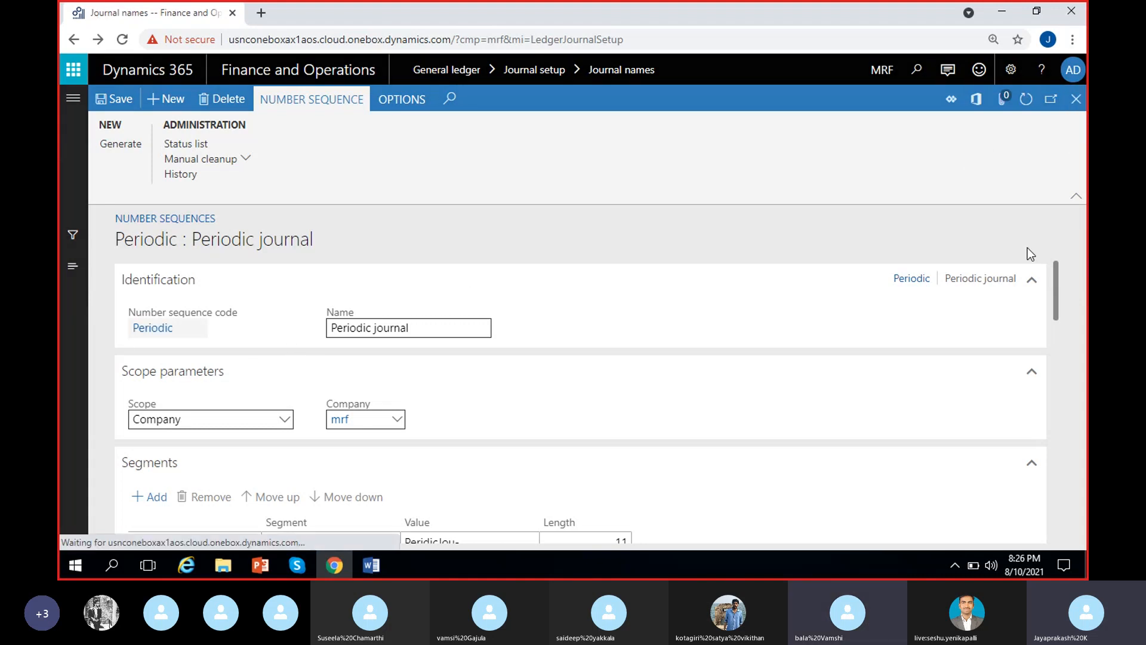
Assign the Periodic number sequence as the voucher series of the Periodic journal name.
scroll(626, 392, "up", 4)
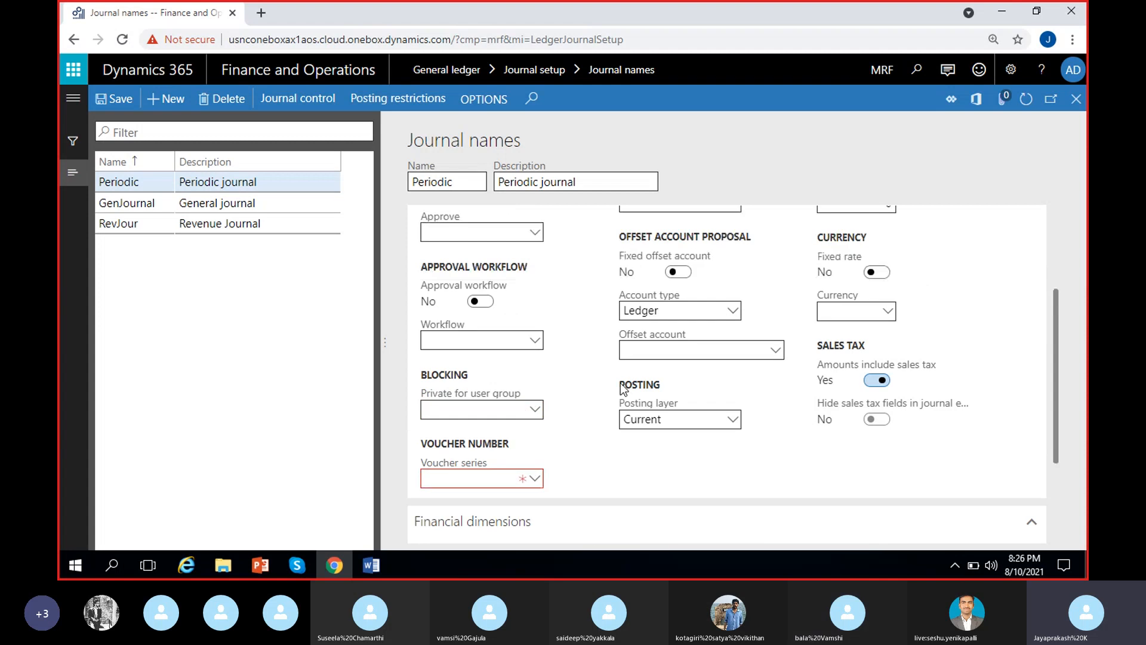
scroll(562, 426, "down", 4)
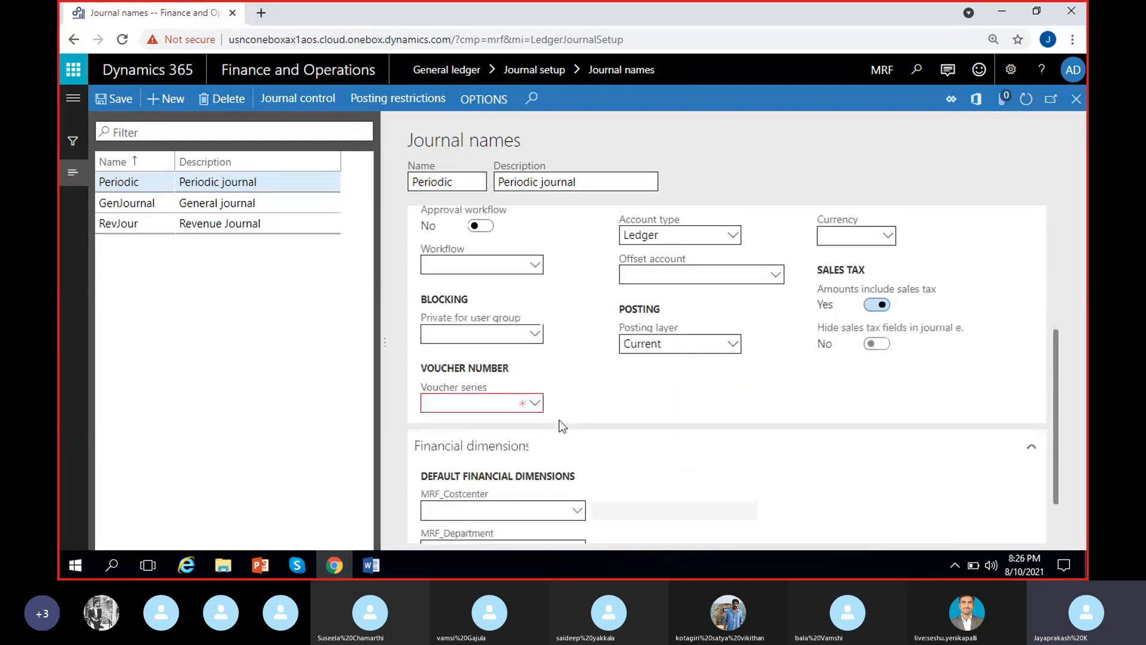
left_click(461, 405)
type("Periodic")
left_click(538, 403)
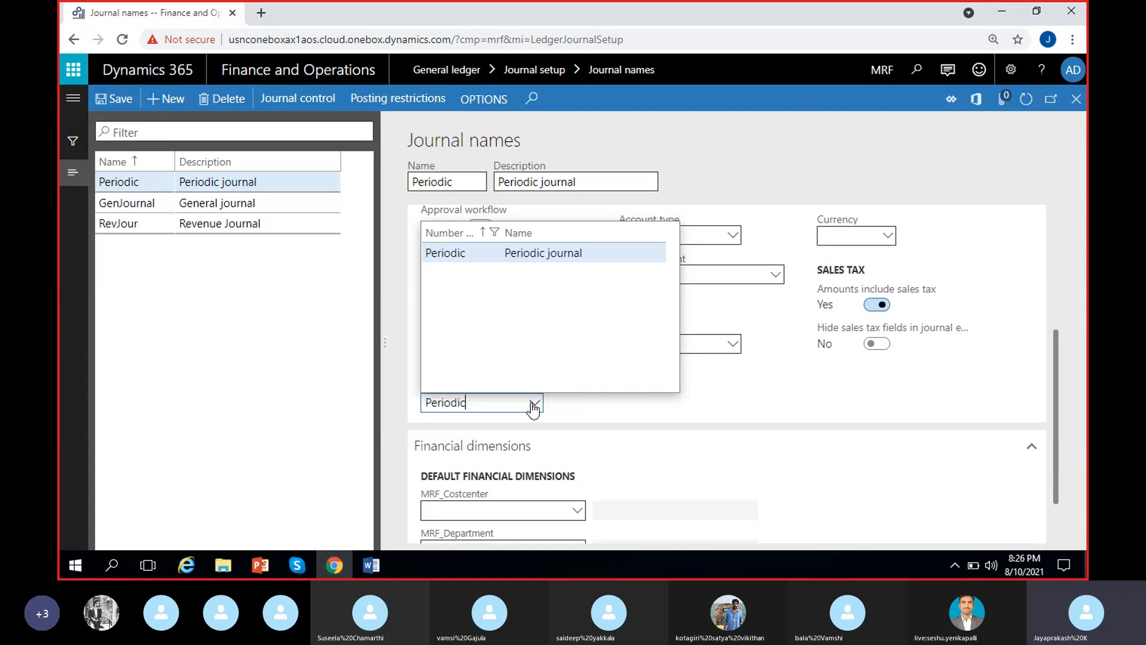
left_click(549, 252)
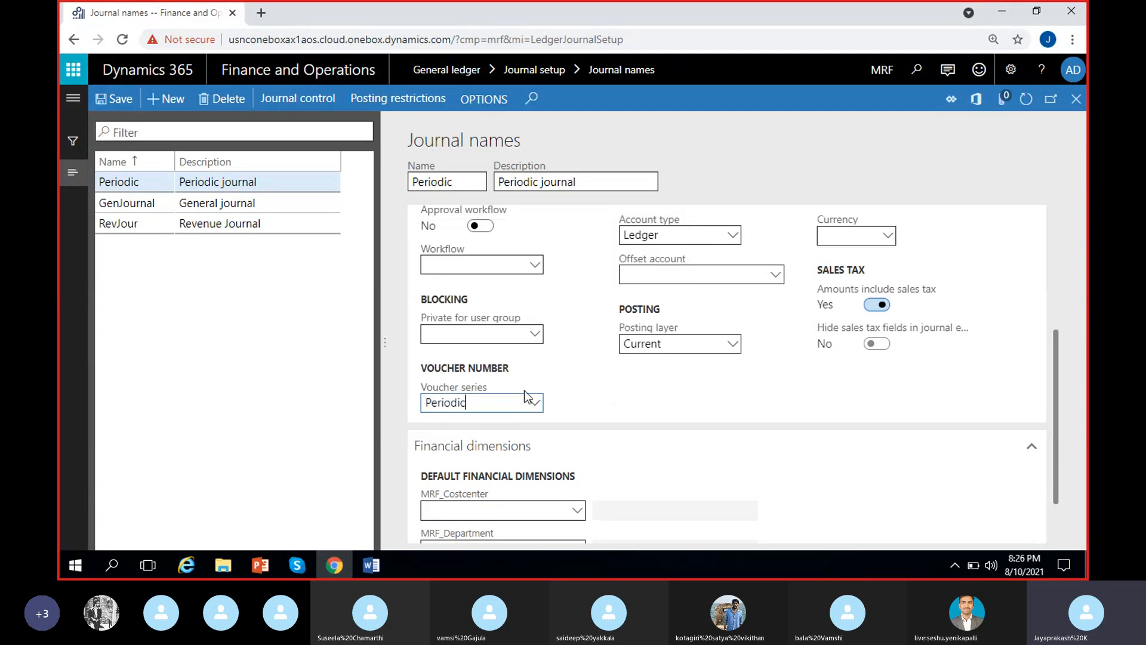
left_click(535, 403)
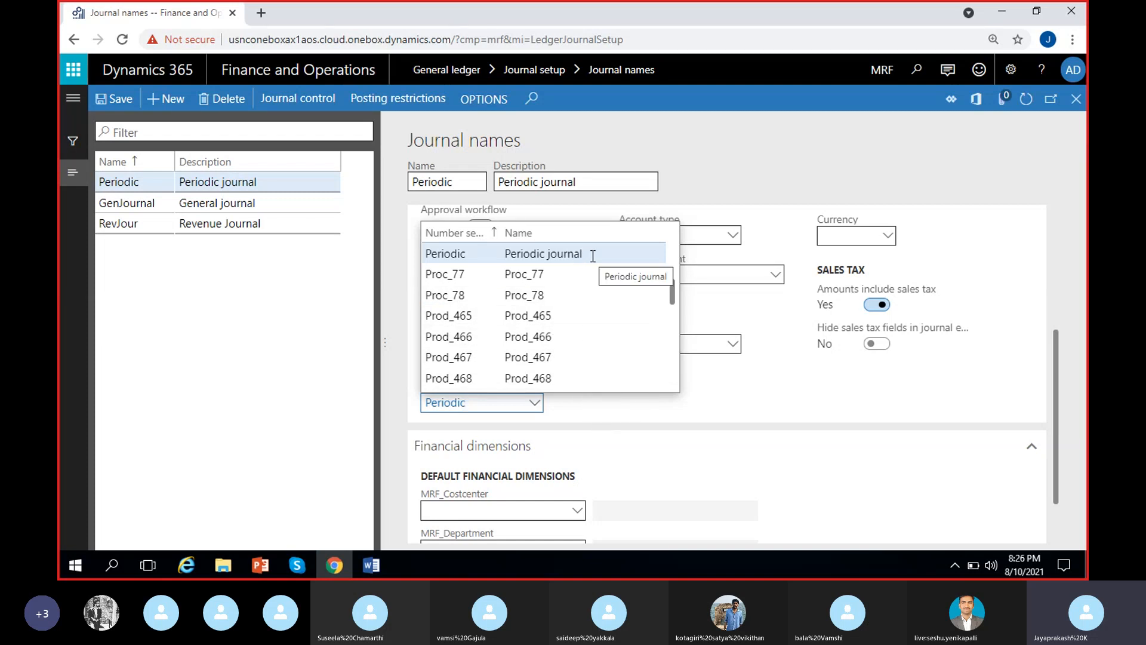
left_click(571, 256)
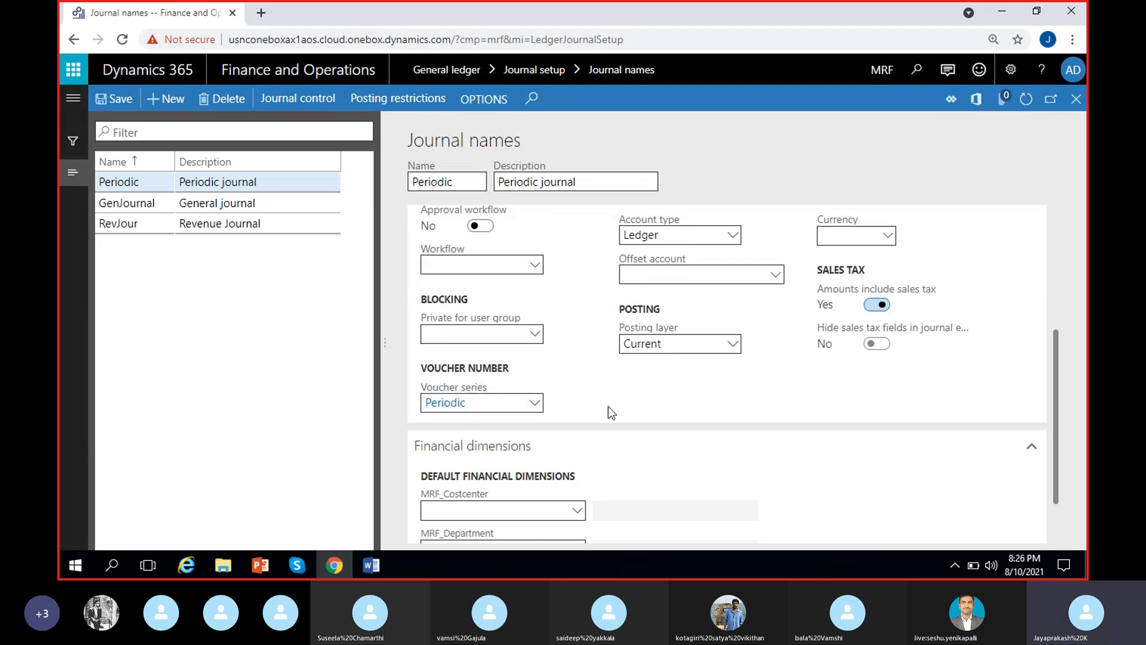
Save the Periodic journal name.
scroll(611, 412, "up", 3)
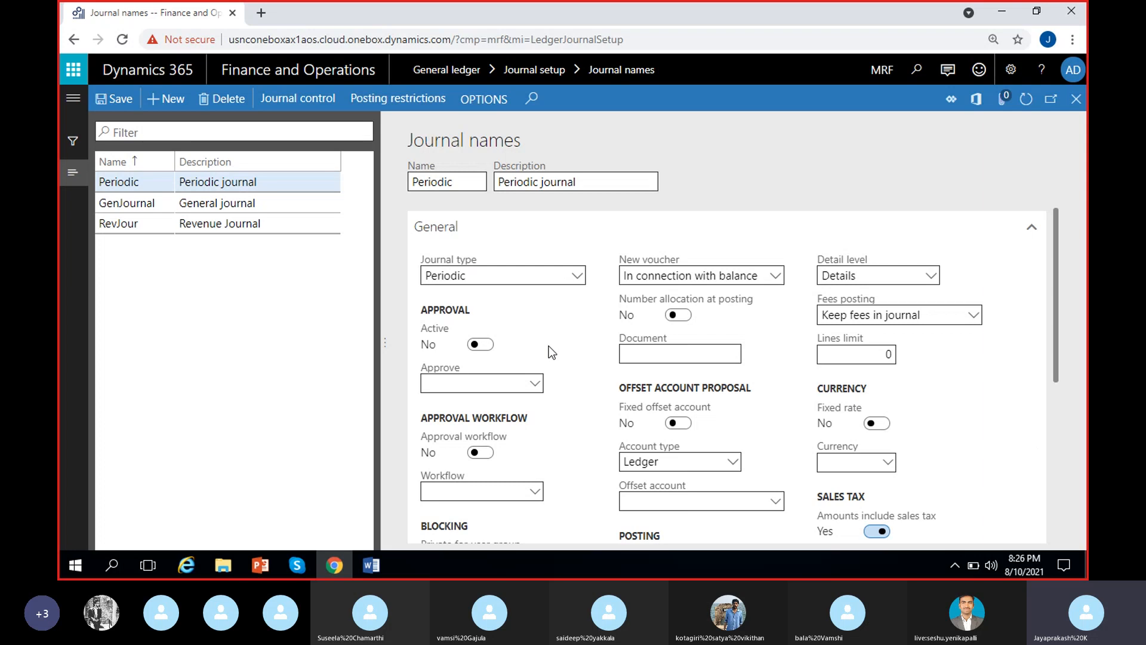
left_click(112, 101)
scroll(564, 441, "up", 5)
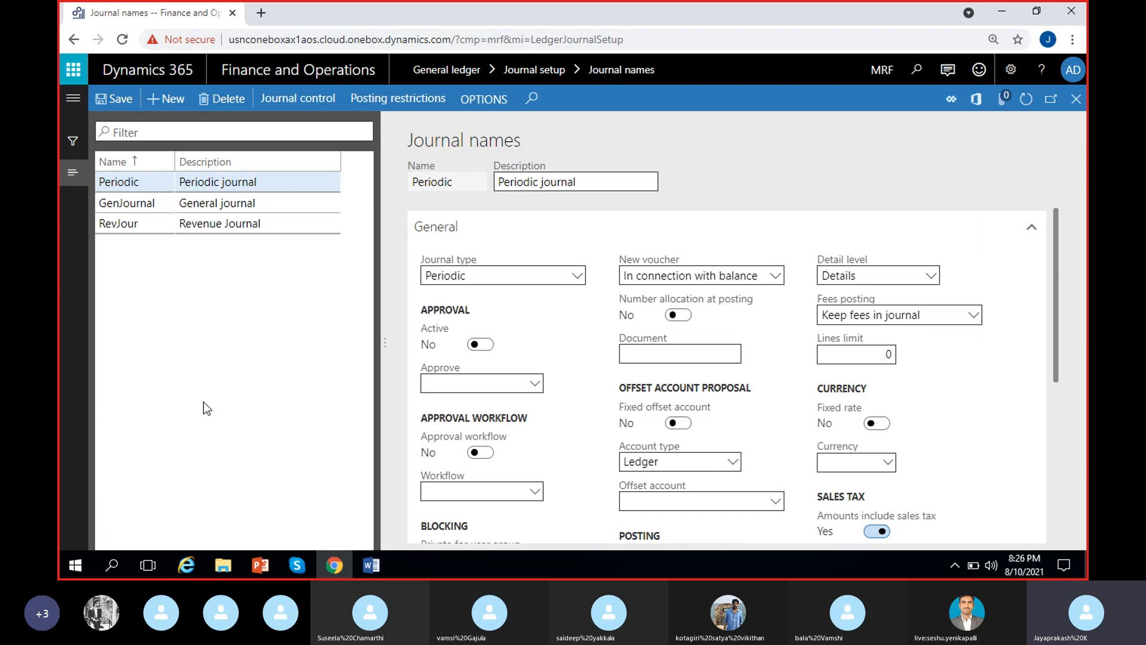
Duplicate the journal names browser tab and open General ledger's Periodic journals page in the copy.
right_click(128, 13)
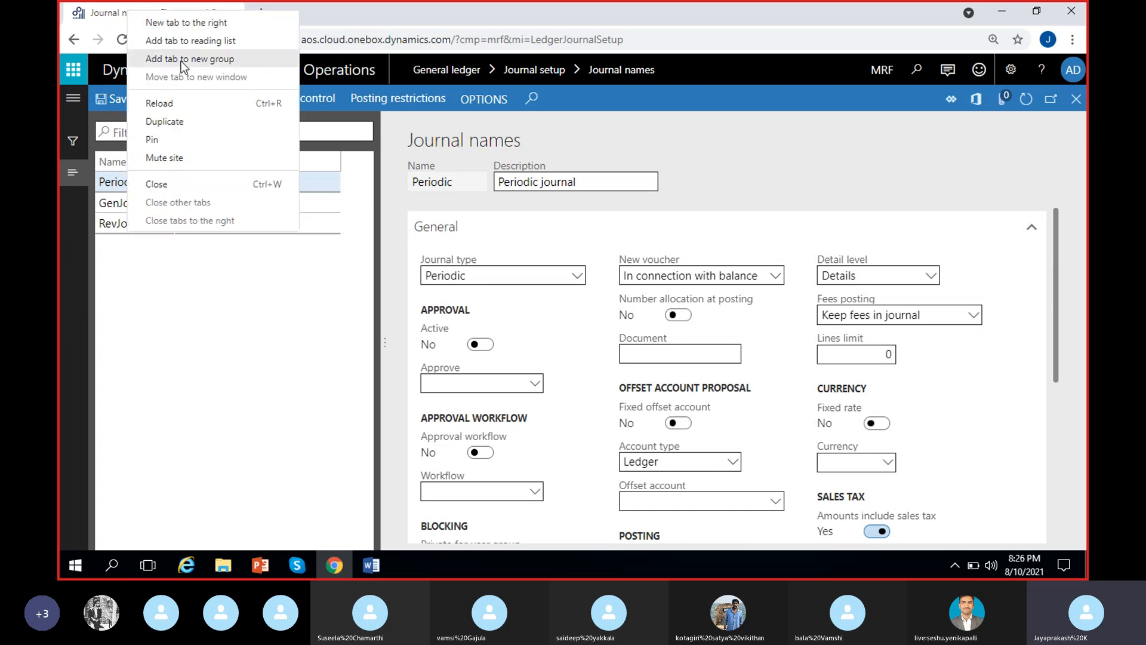
left_click(181, 121)
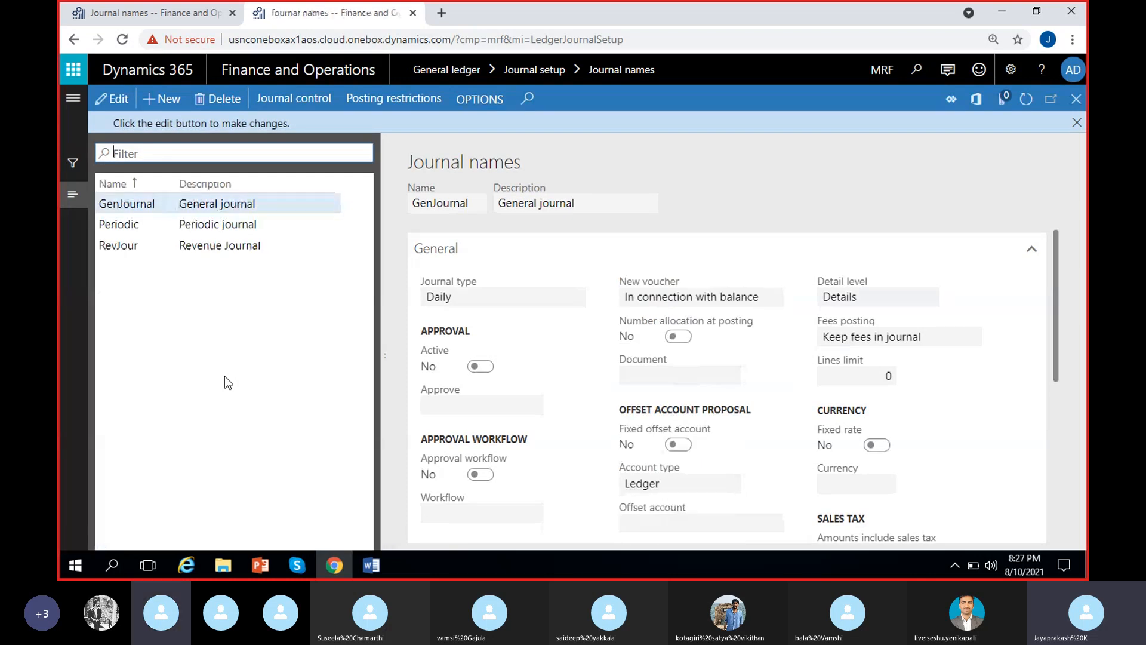
left_click(1077, 122)
left_click(72, 98)
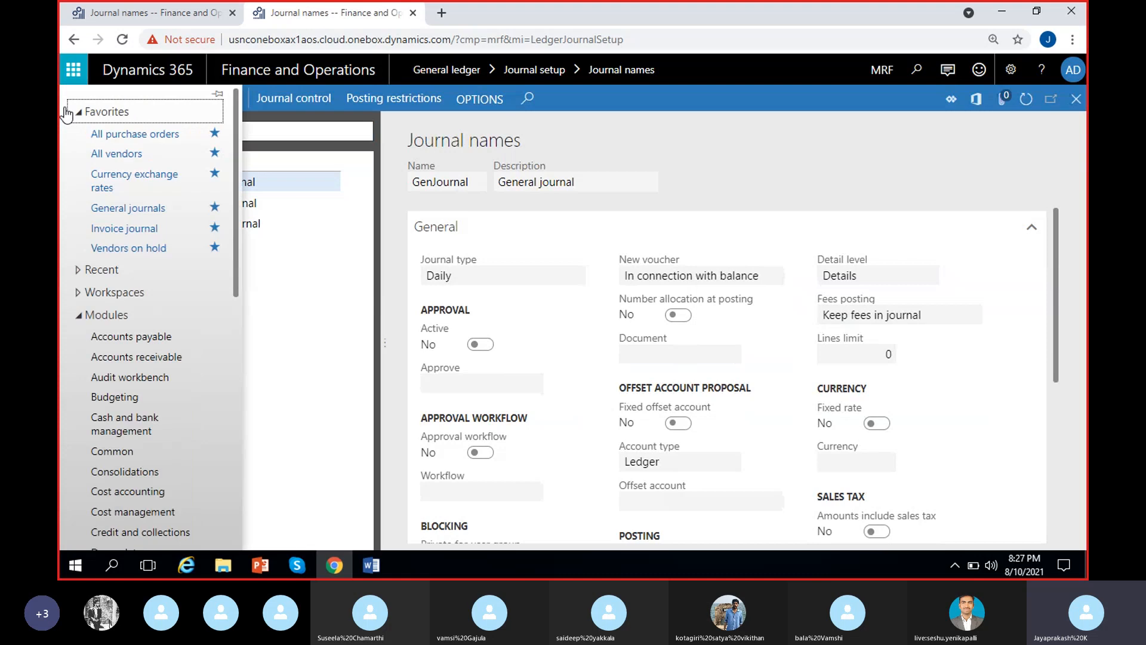
scroll(113, 397, "down", 5)
left_click(119, 483)
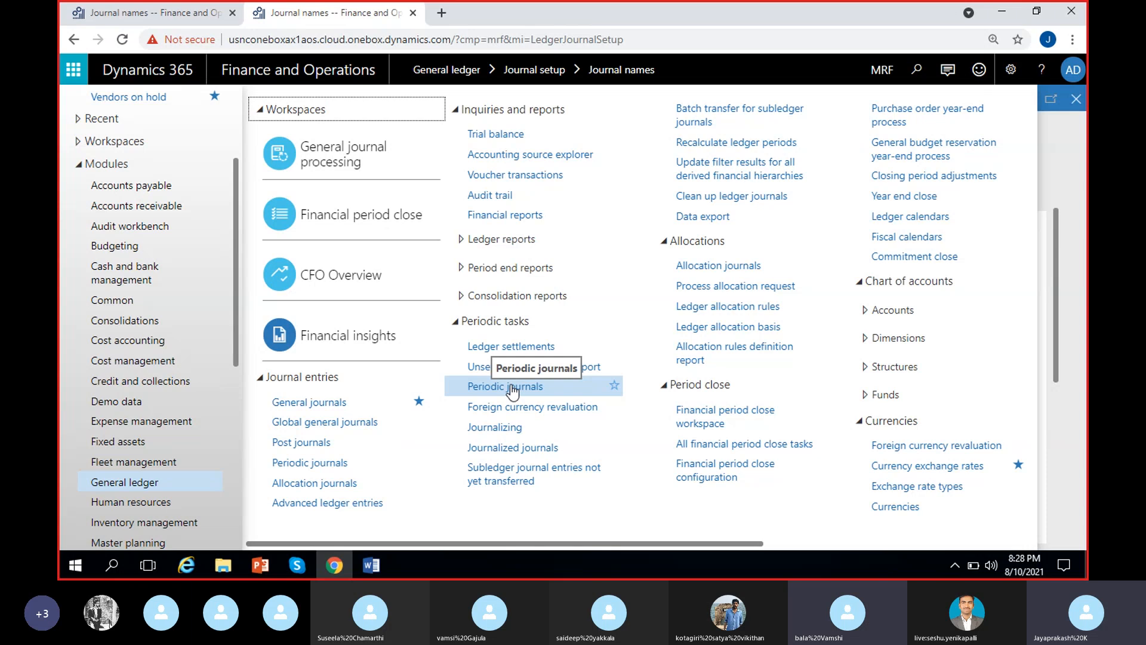
left_click(511, 387)
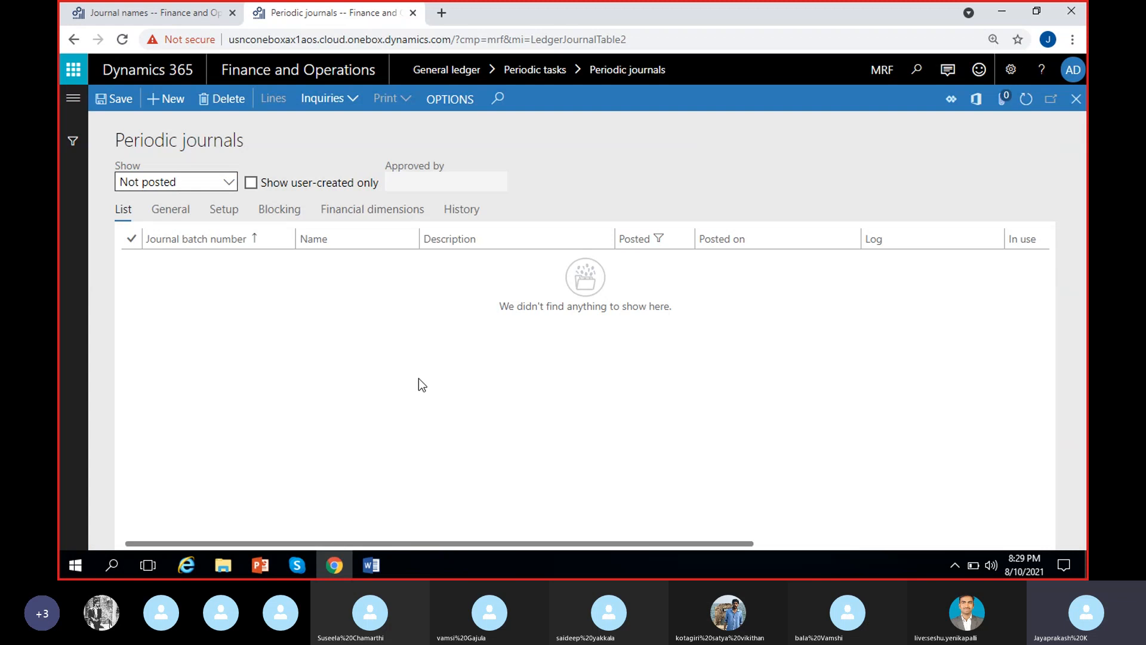
Create a new periodic journal that uses the journal name Periodic.
left_click(158, 103)
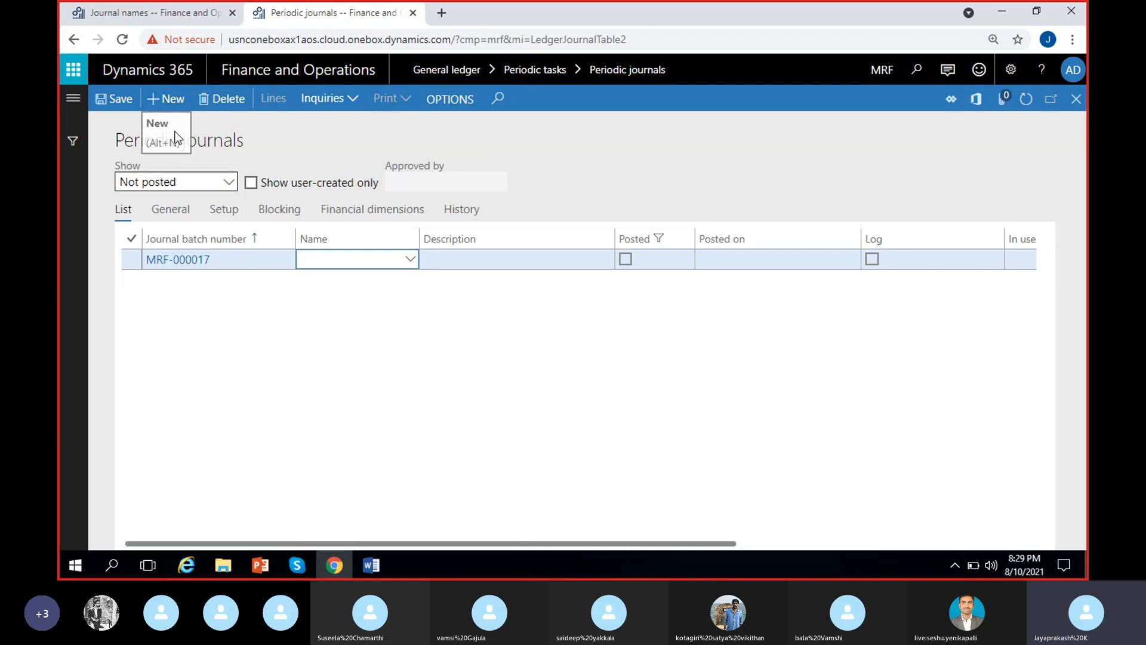
left_click(409, 260)
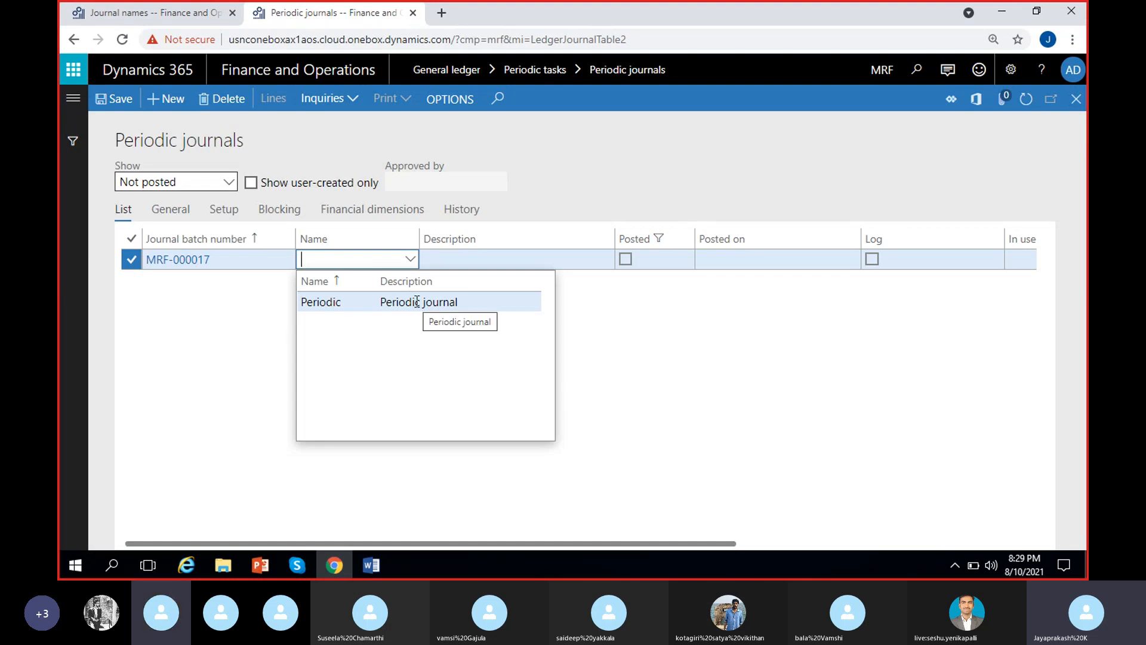
left_click(256, 328)
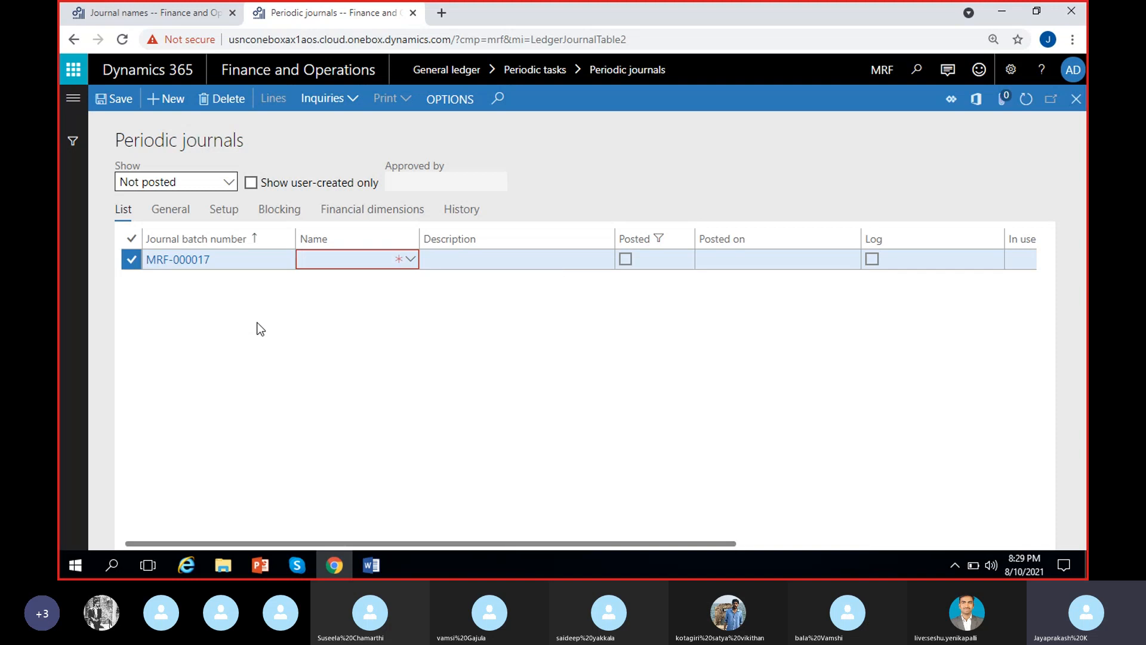
left_click(348, 260)
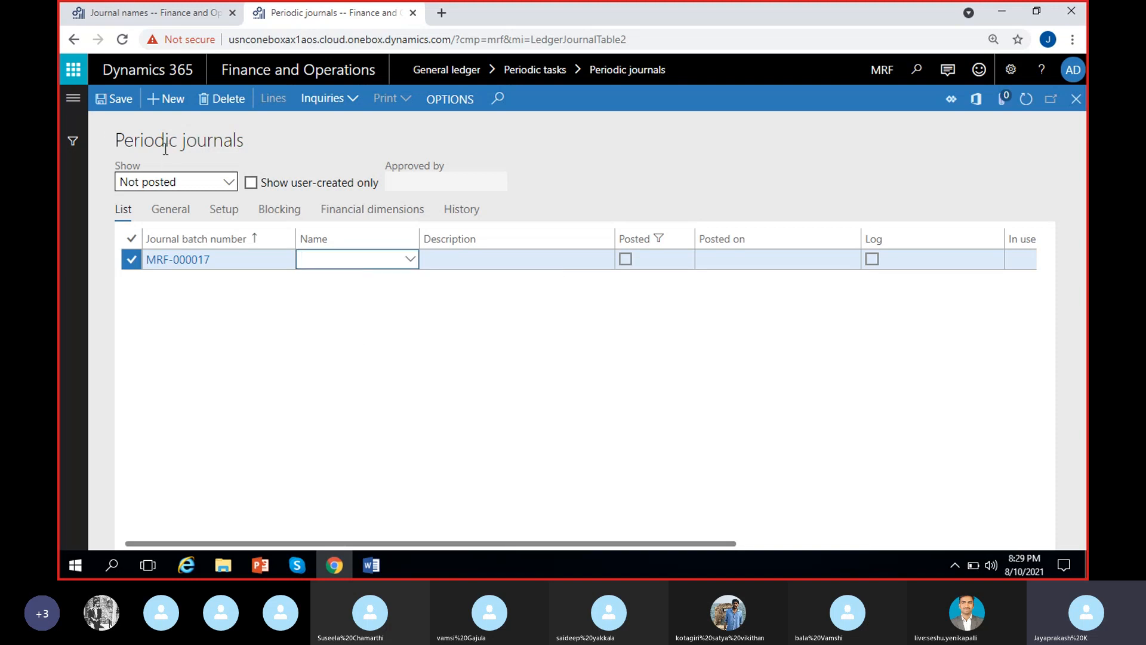
left_click(409, 262)
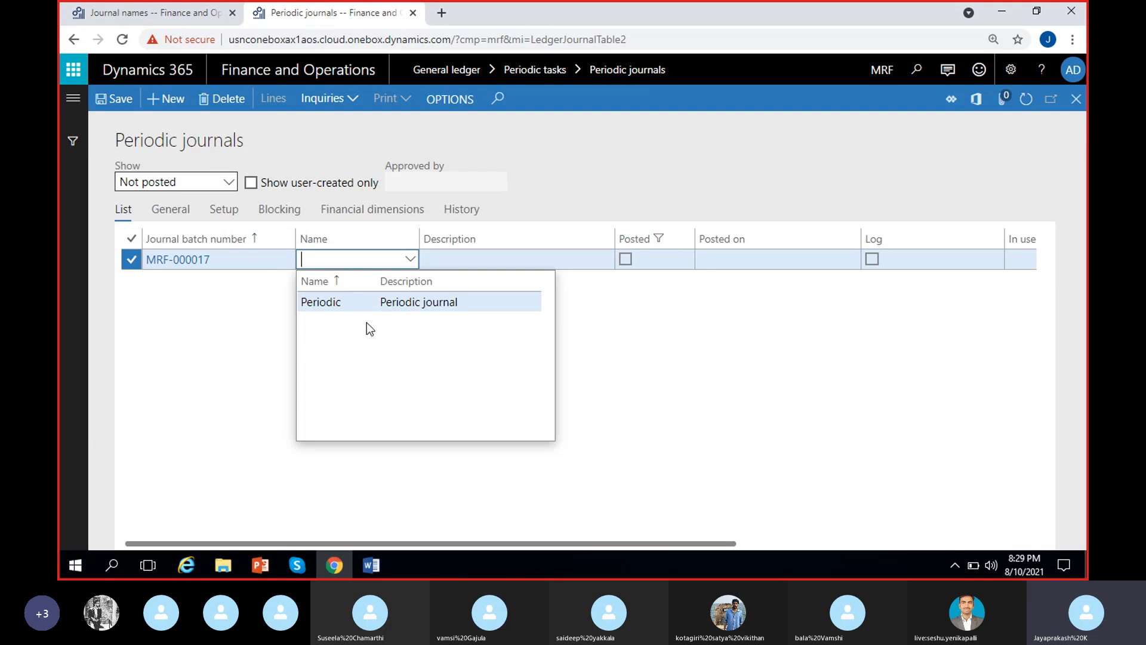
left_click(413, 303)
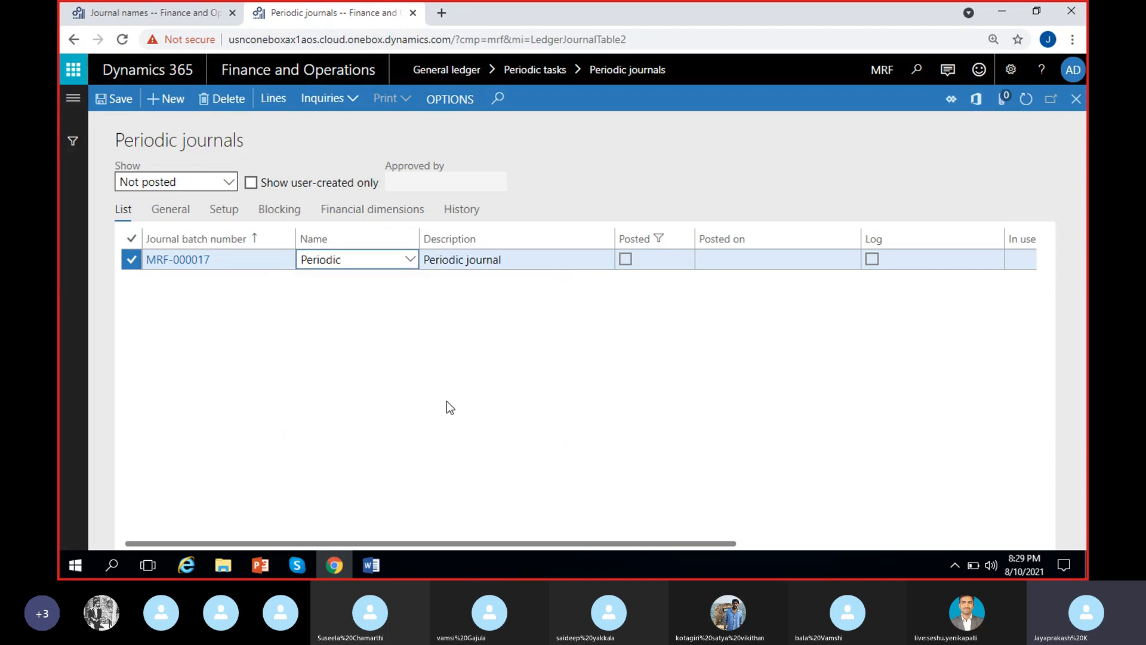
left_click(413, 339)
Replace the new periodic journal's description with "Rent-Monthly".
left_click(530, 259)
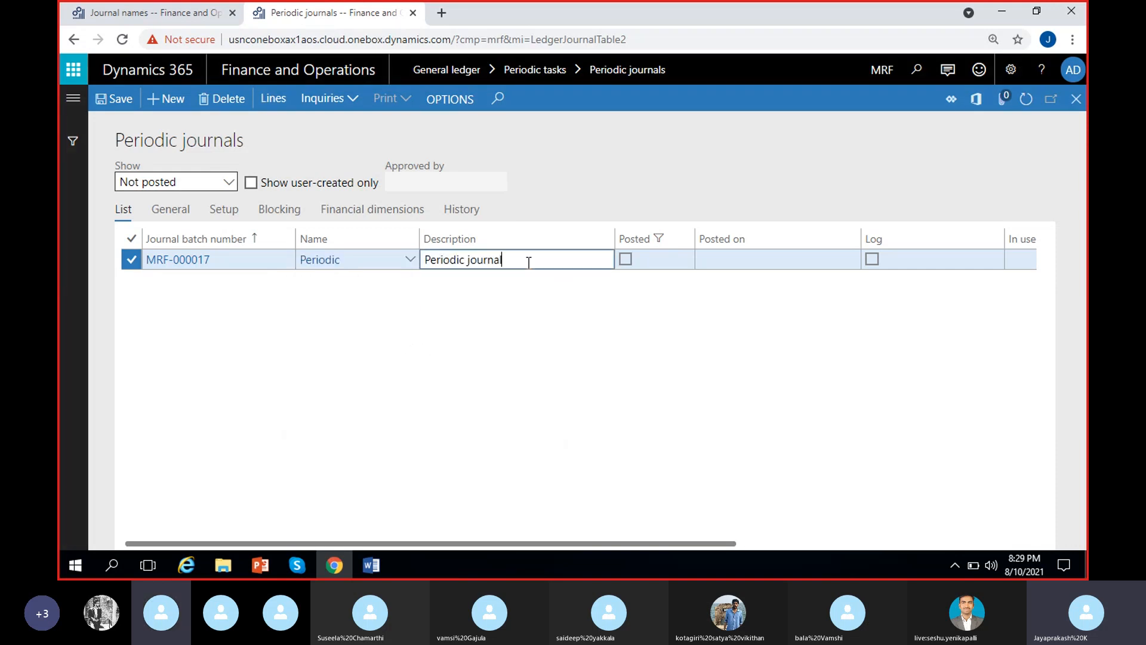
key("BackSpace")
key("BackSpace")
key("BackSpace")
key("BackSpace")
key("BackSpace")
key("BackSpace")
key("BackSpace")
key("BackSpace")
key("BackSpace")
key("BackSpace")
key("BackSpace")
key("BackSpace")
key("BackSpace")
key("BackSpace")
key("BackSpace")
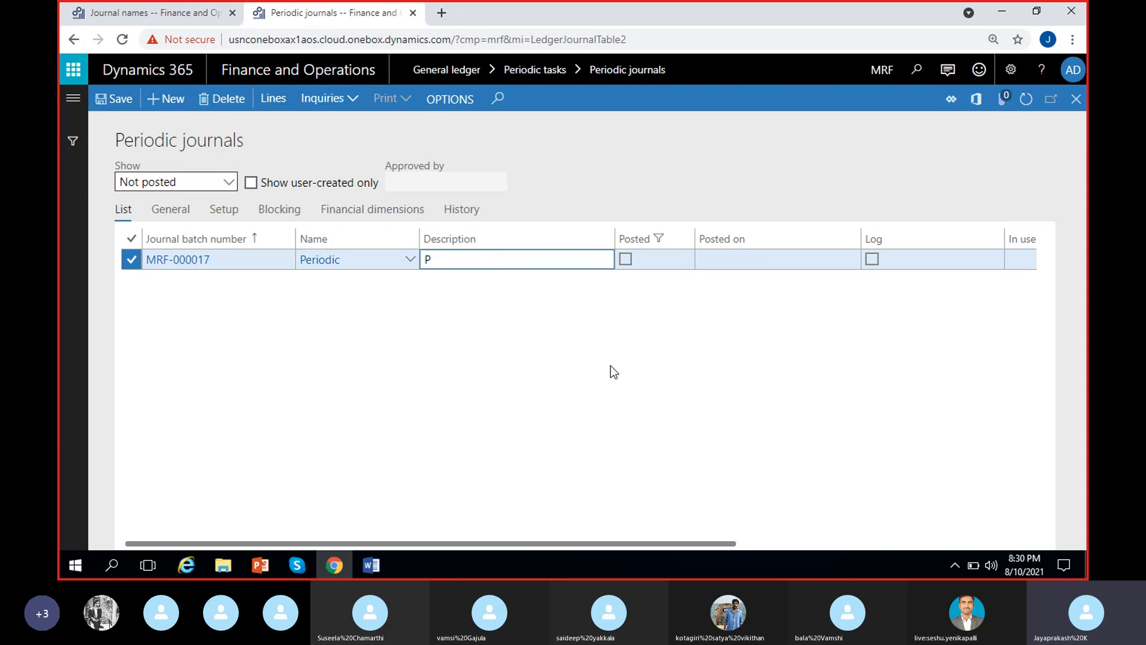
key("BackSpace")
type("Rent-Monthly")
left_click(584, 383)
left_click(584, 383)
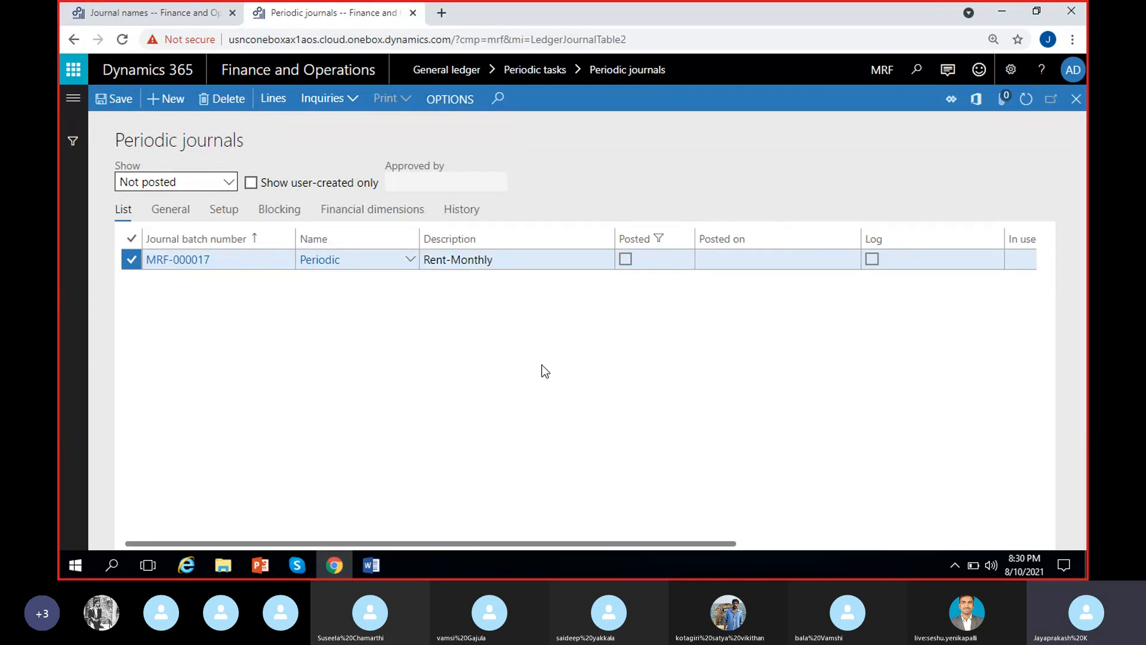
Open the lines of the Rent-Monthly periodic journal and select the blank voucher line.
scroll(453, 322, "right", 2)
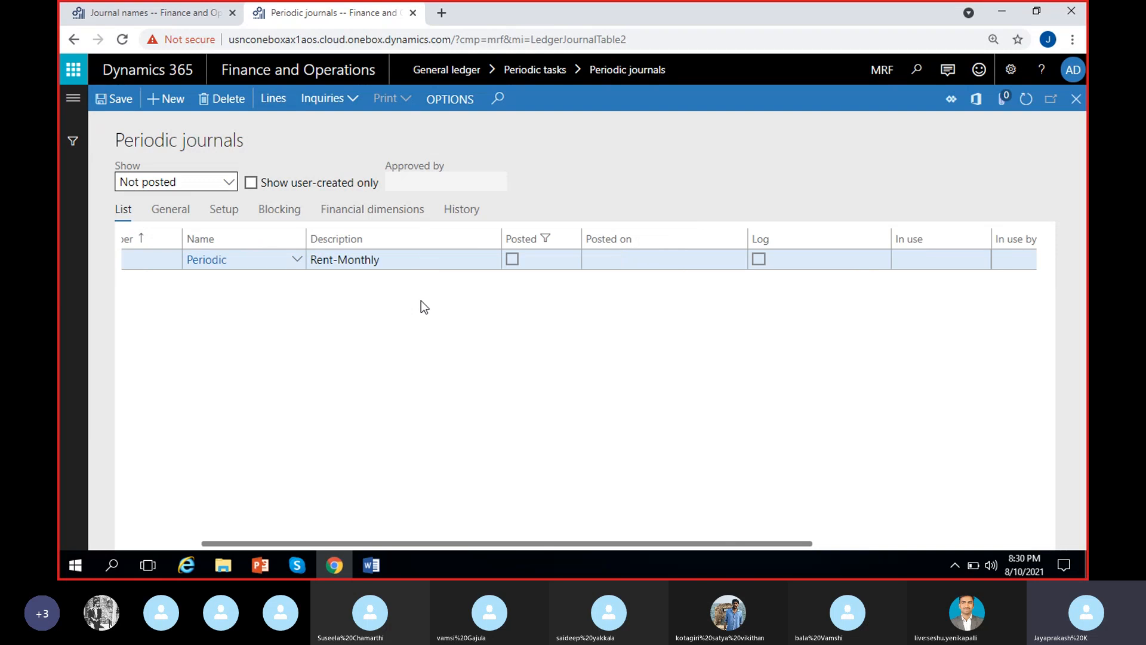
scroll(410, 315, "left", 2)
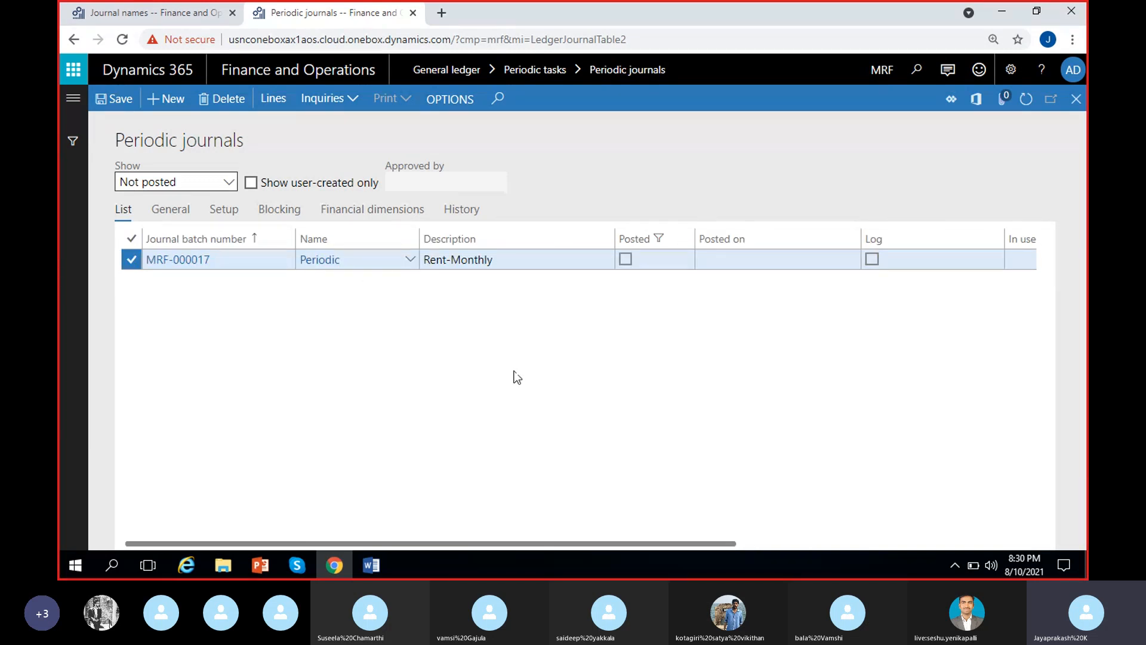
left_click(277, 100)
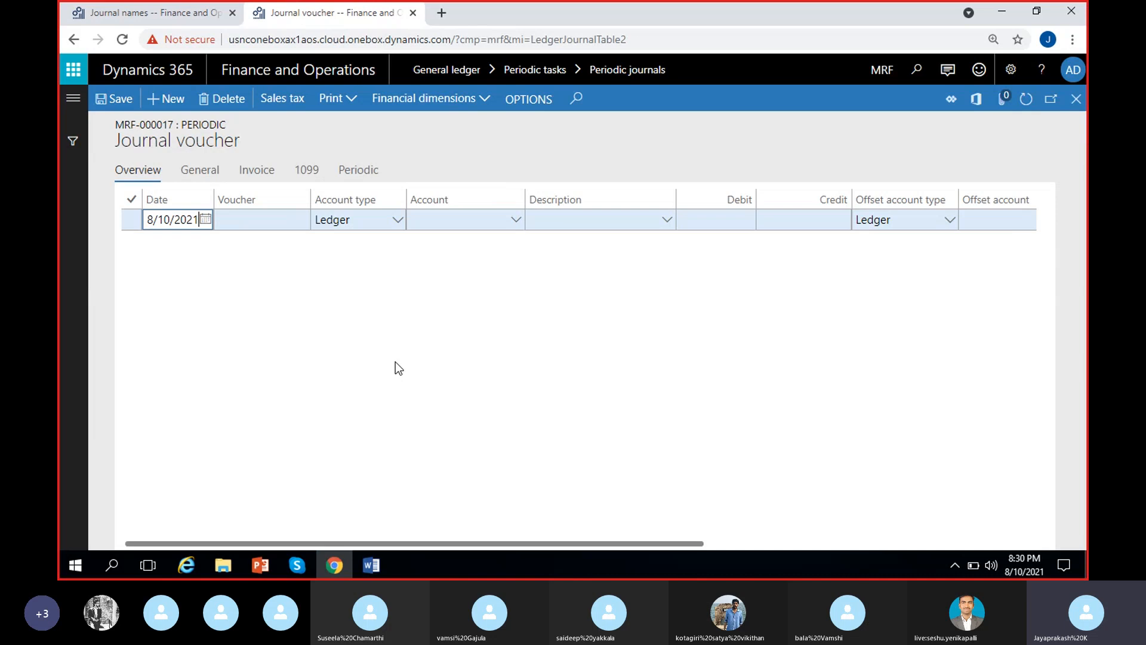
left_click(350, 326)
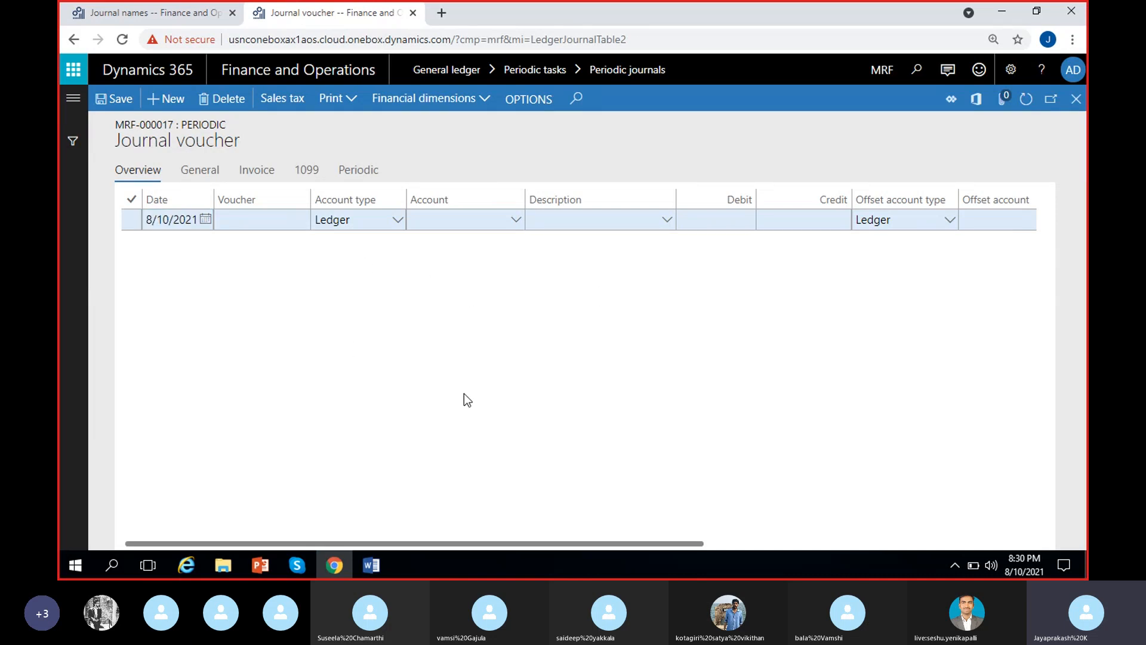
left_click(270, 230)
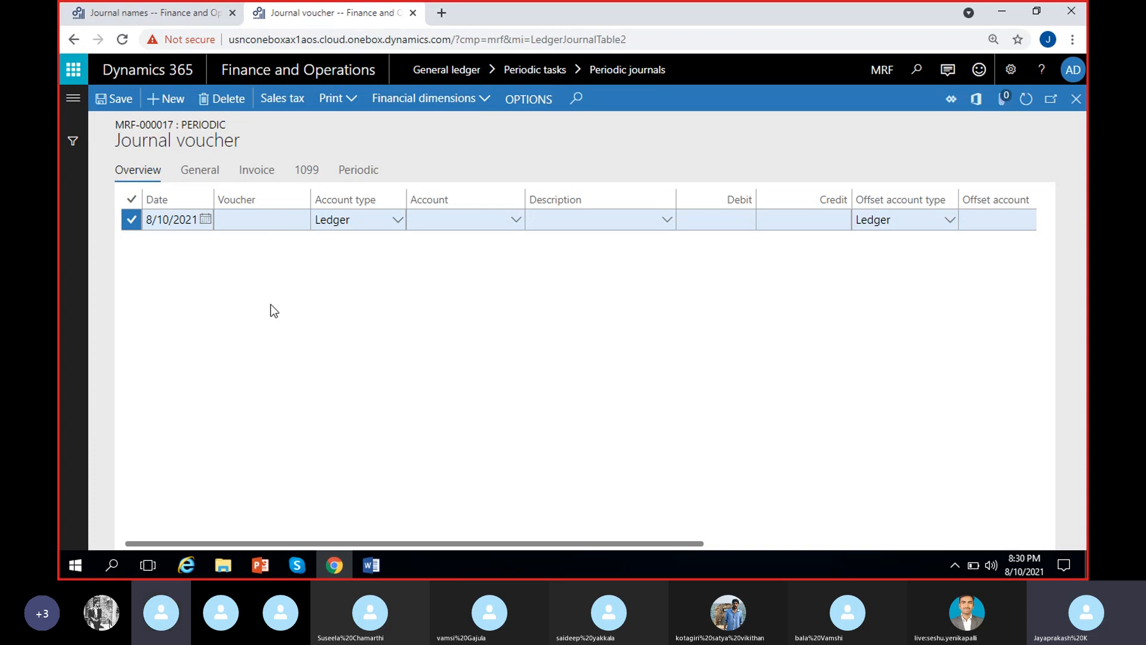
Set the voucher line's account to main account 500000 (Rent exepense) with MRF_Location 100, Hyderabad.
left_click(466, 219)
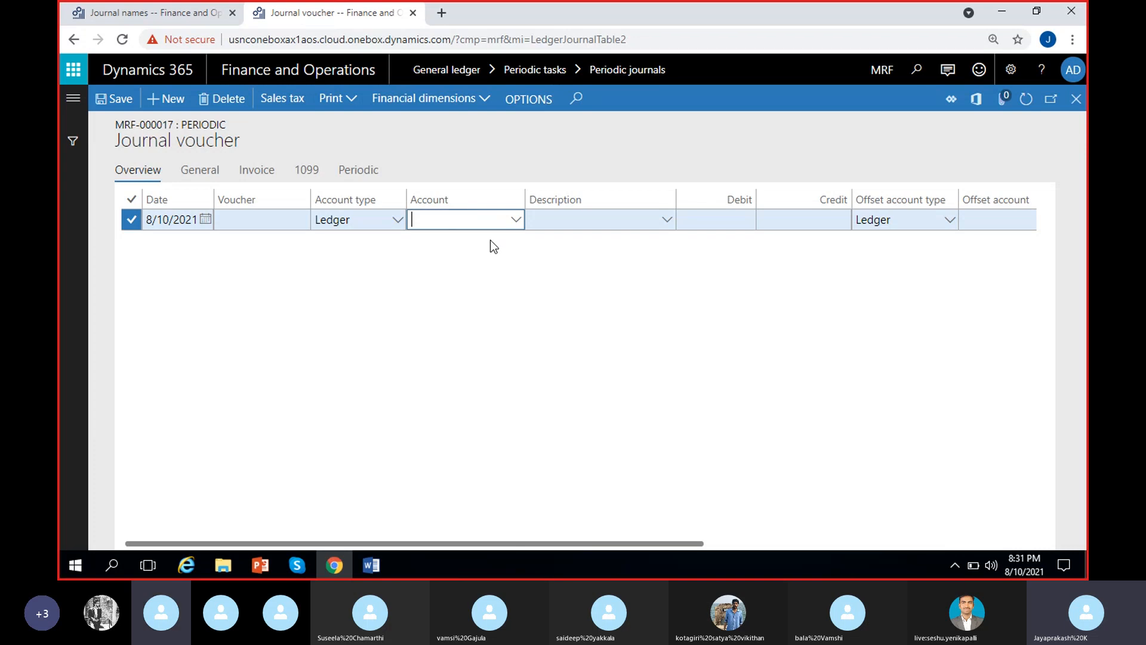
left_click(520, 267)
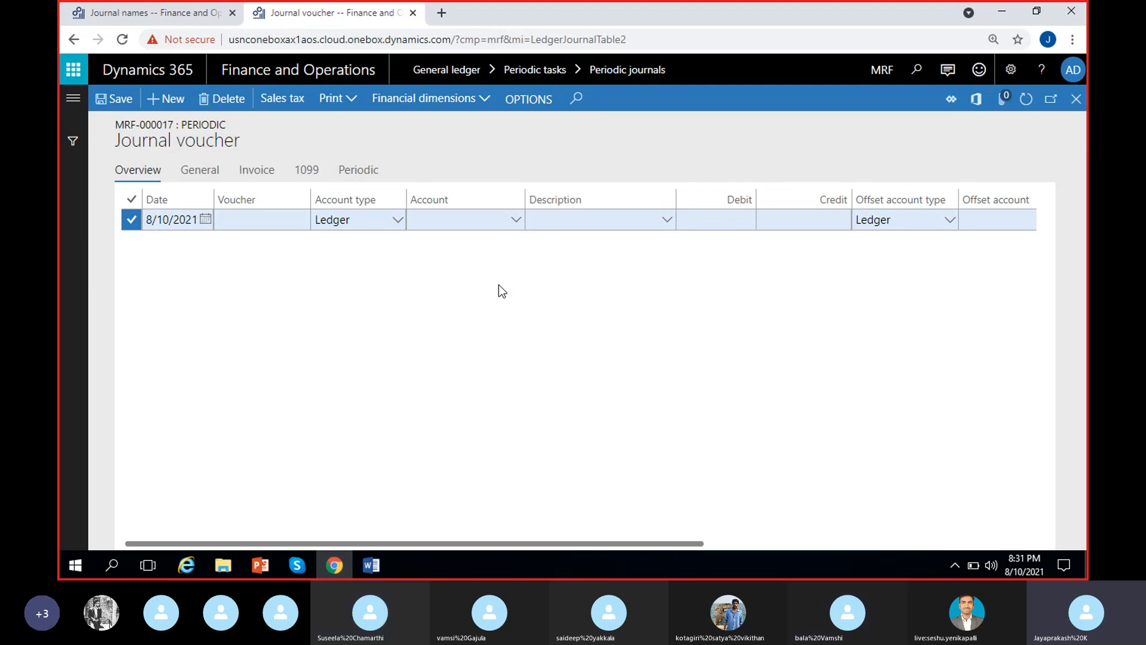
left_click(461, 219)
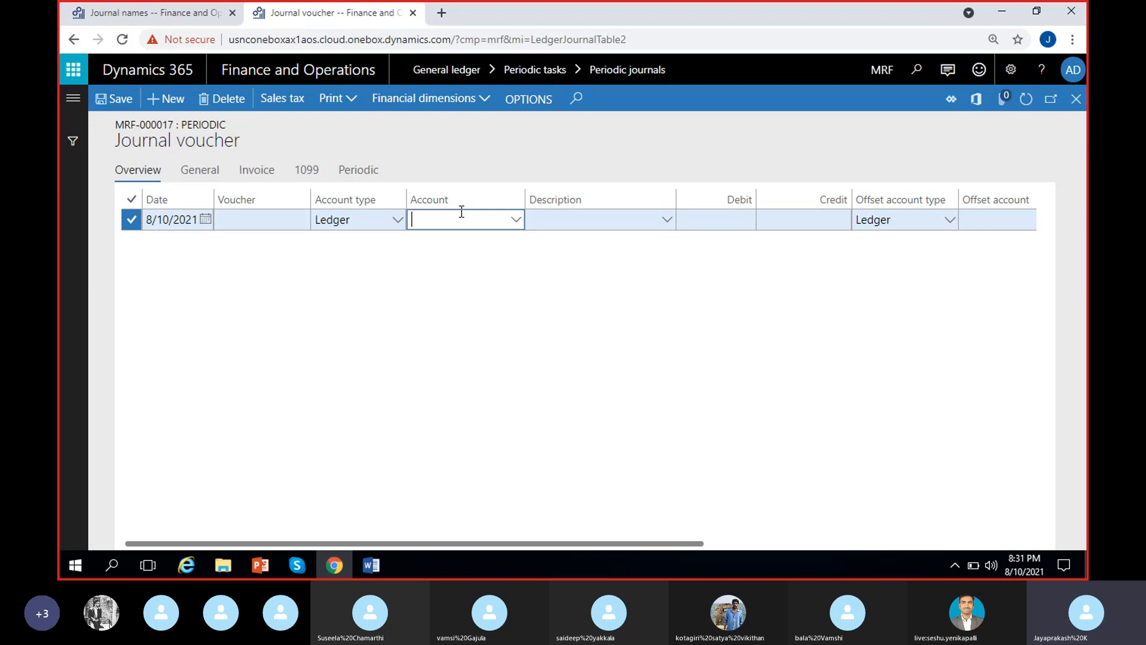
type("rent")
left_click(515, 222)
left_click(516, 222)
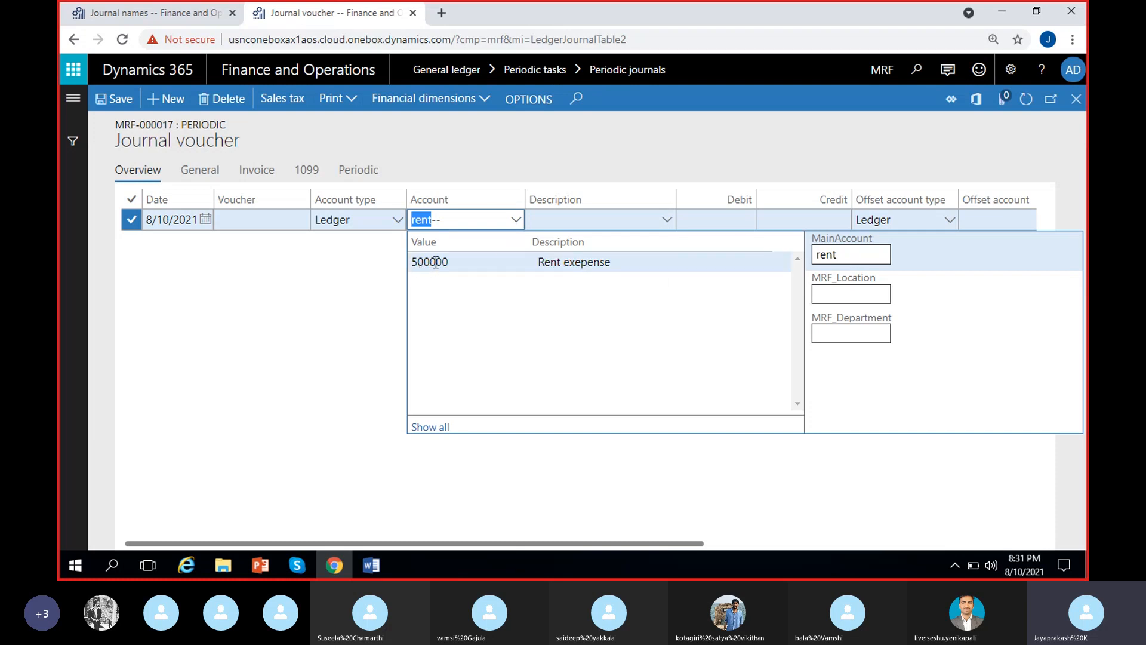
left_click(551, 262)
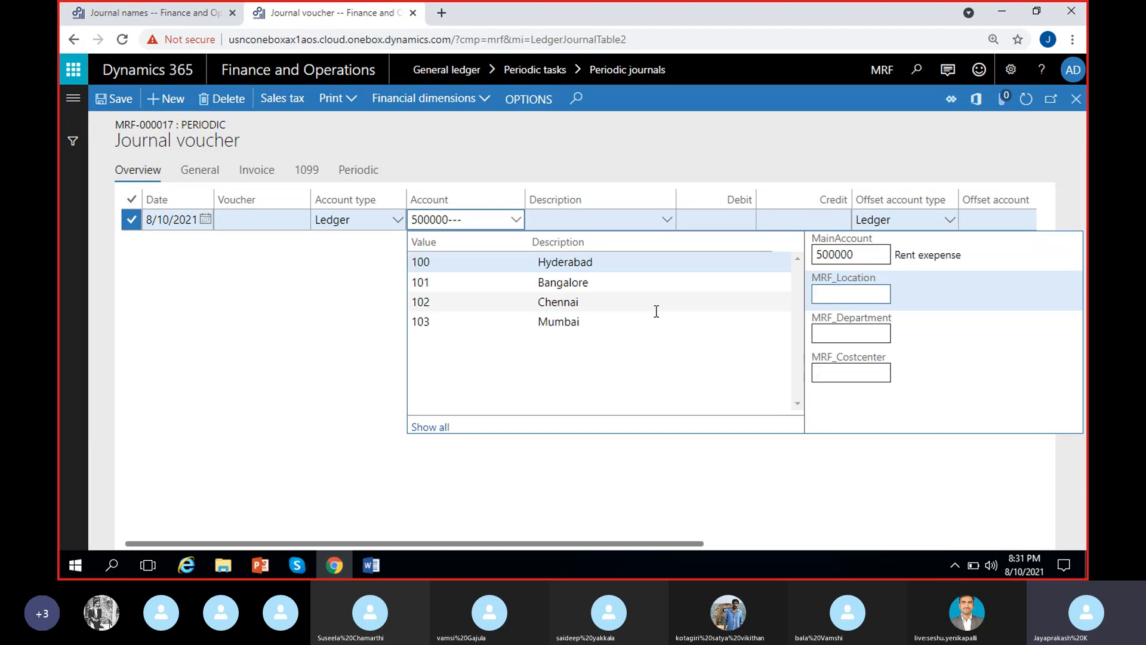
left_click(571, 264)
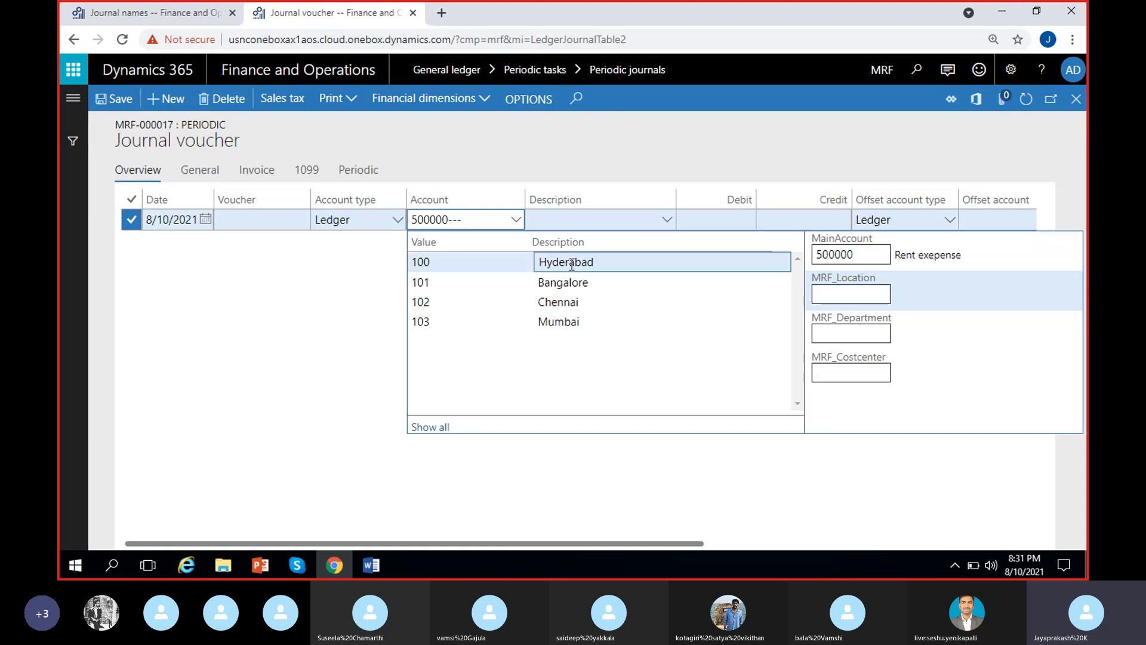
left_click(335, 306)
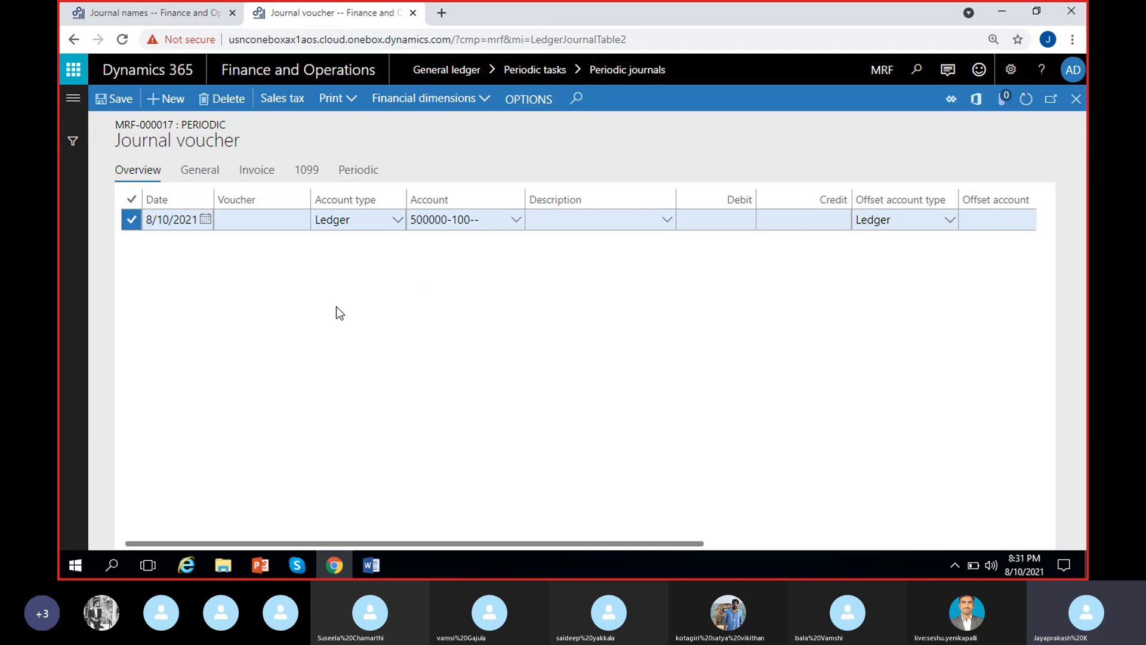
Enter a debit amount of 50,000 on the rent voucher line.
left_click(718, 217)
type("50,00")
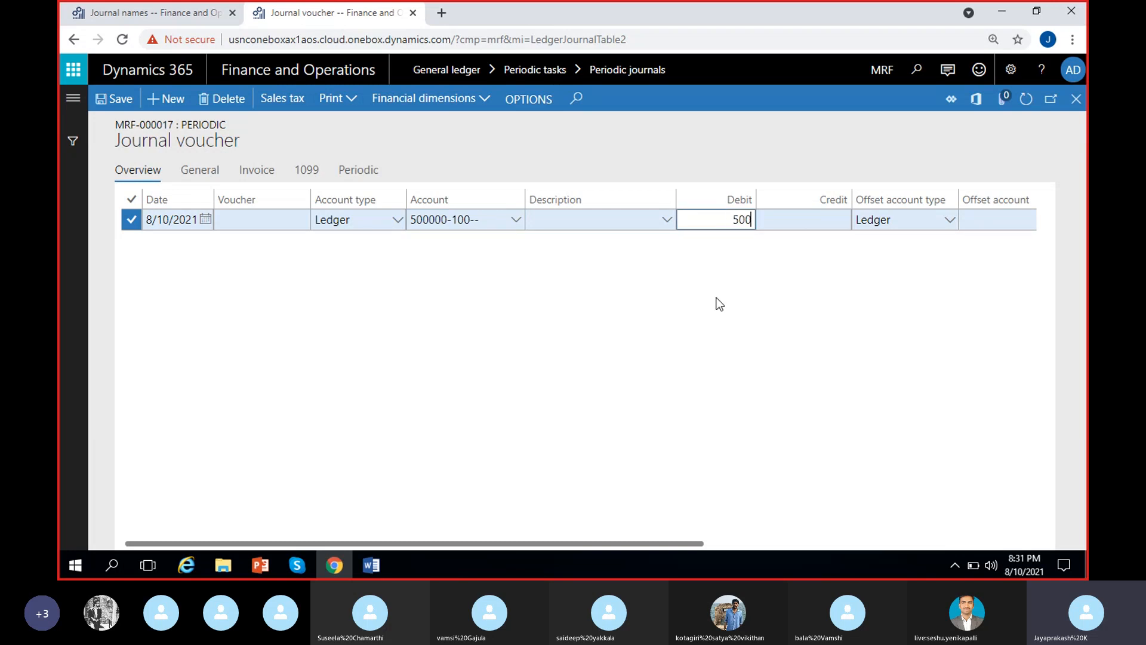
type("0")
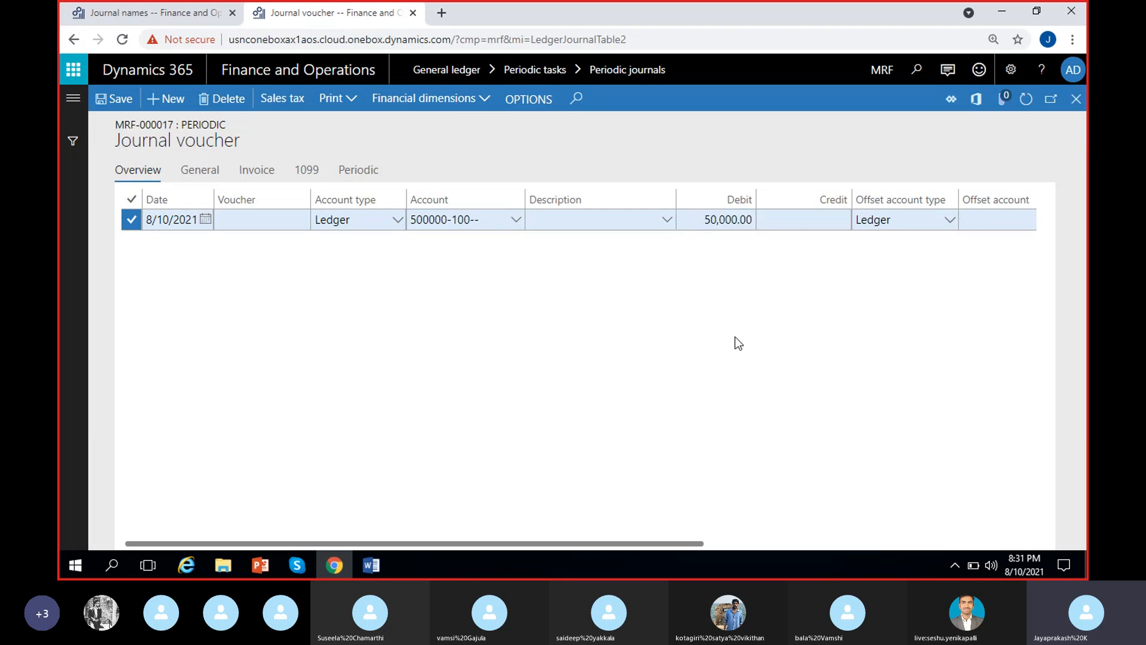
Set the rent line's offset account to main account 100000 (Cash) with MRF_Location 100, Hyderabad.
scroll(780, 296, "right", 2)
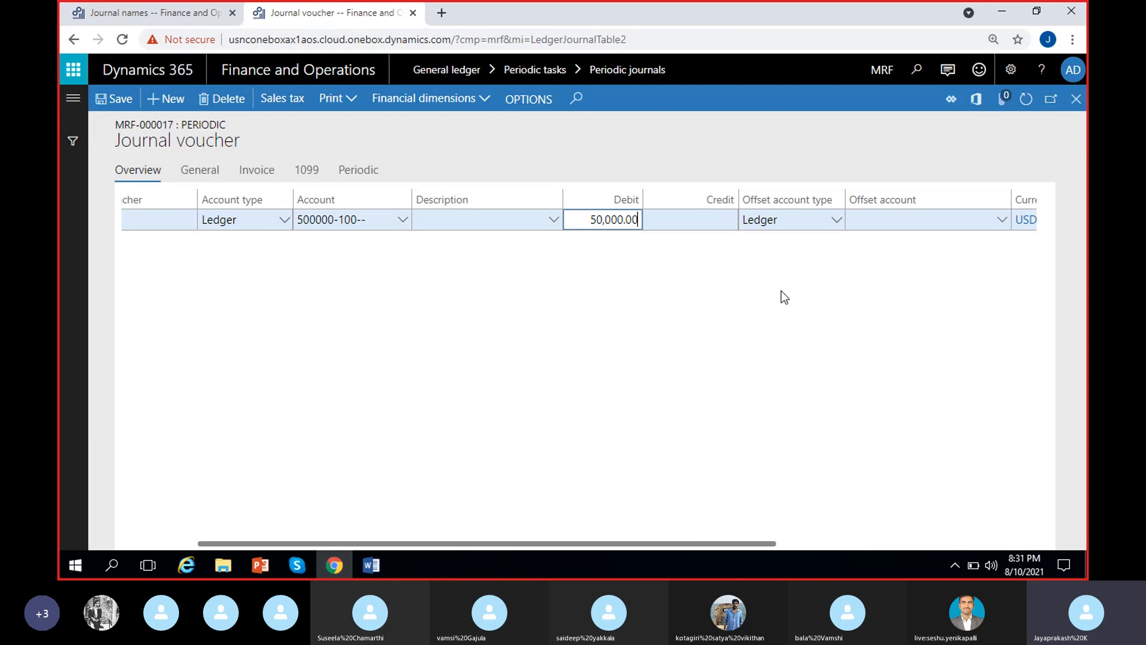
left_click(888, 222)
left_click(1001, 219)
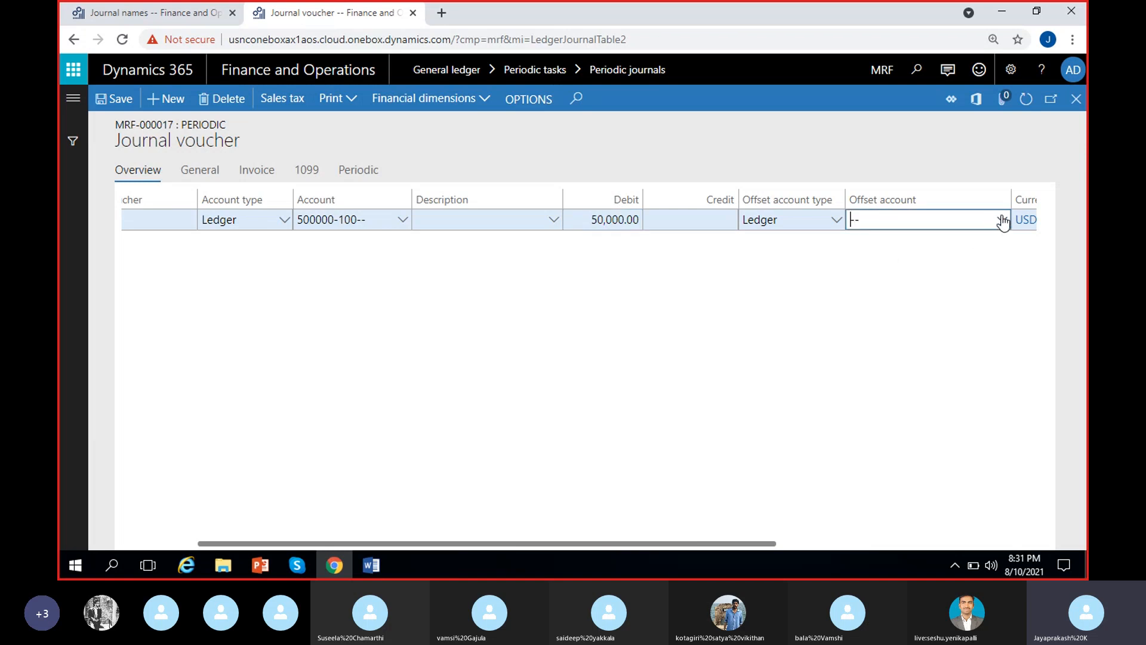
left_click(767, 254)
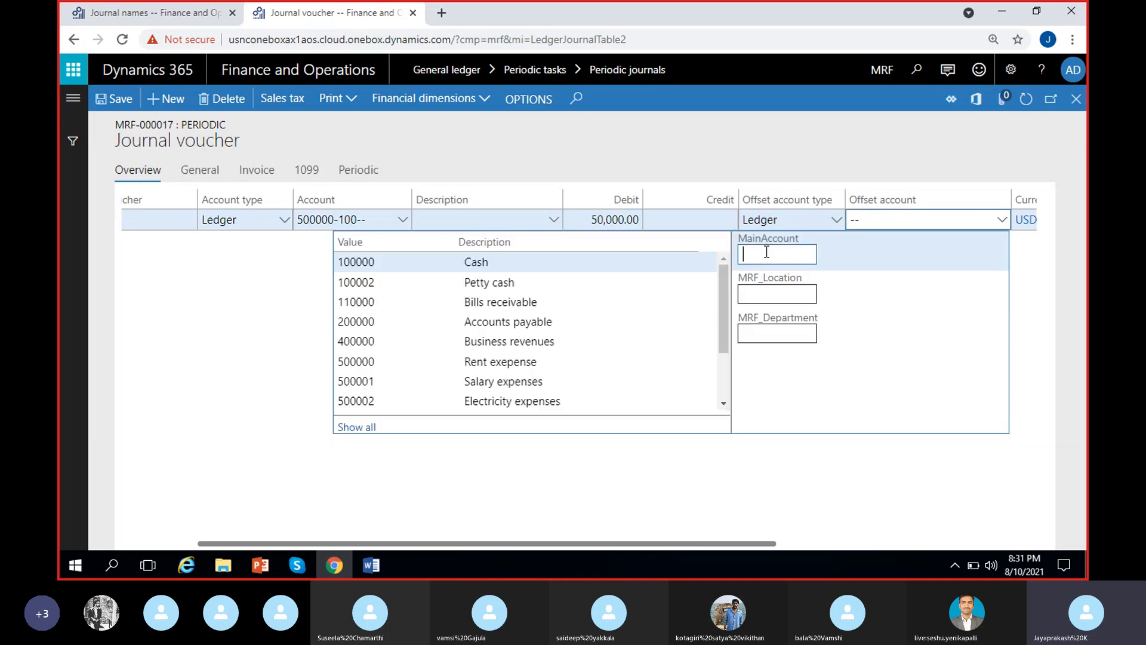
left_click(501, 263)
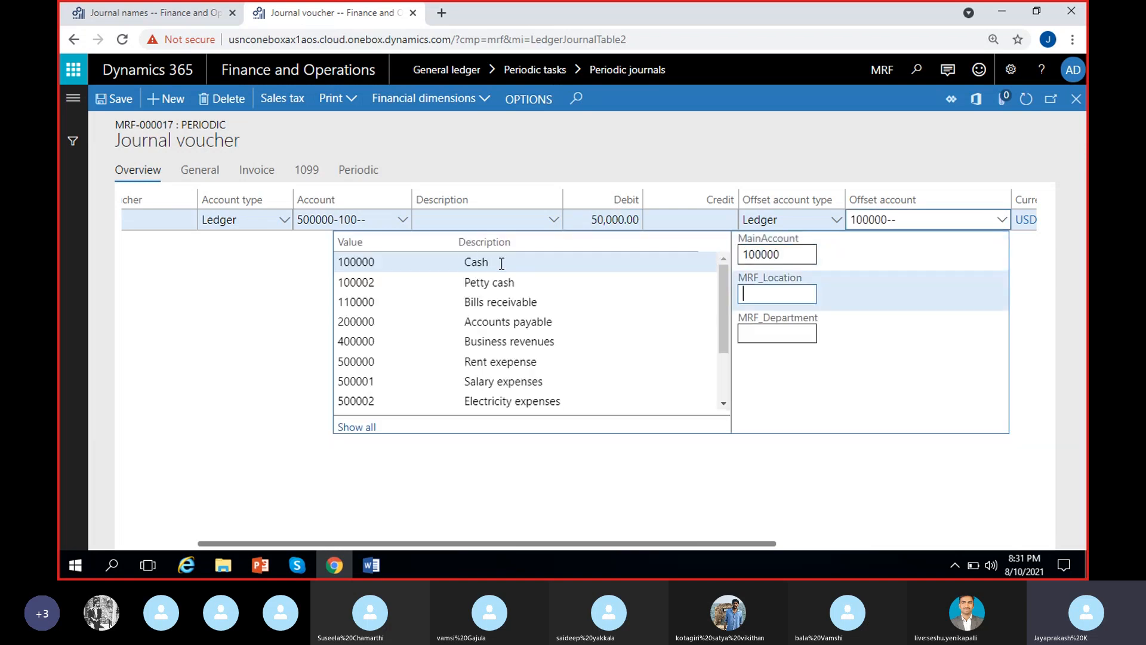
left_click(287, 302)
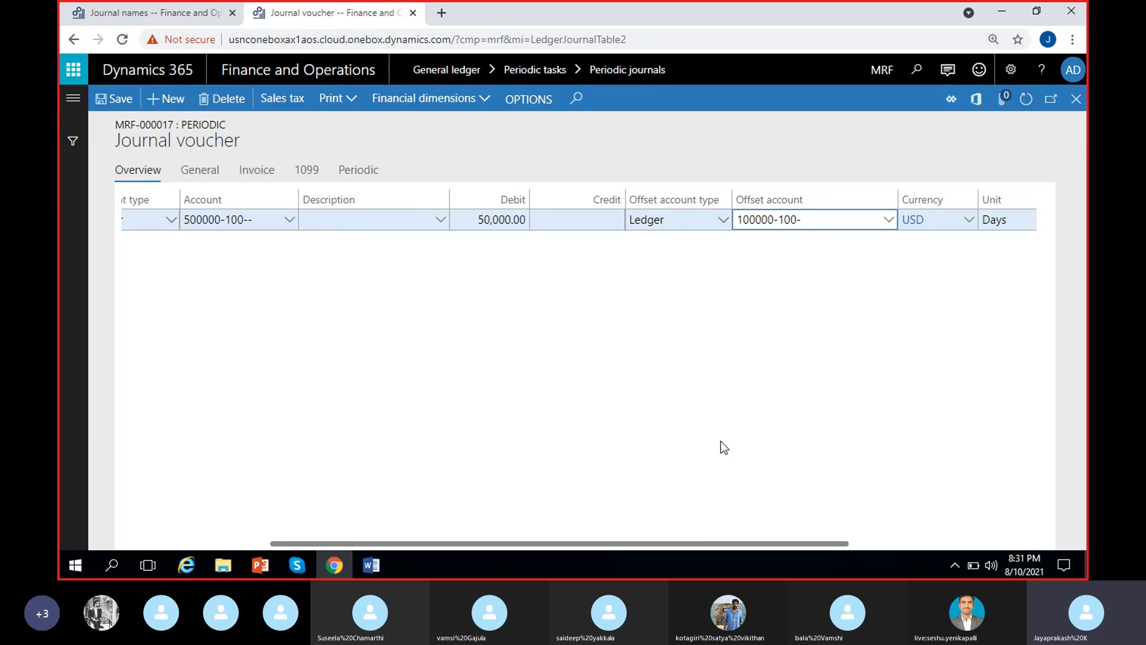
Change the rent voucher line's date to 6/1/2021.
left_click(418, 282)
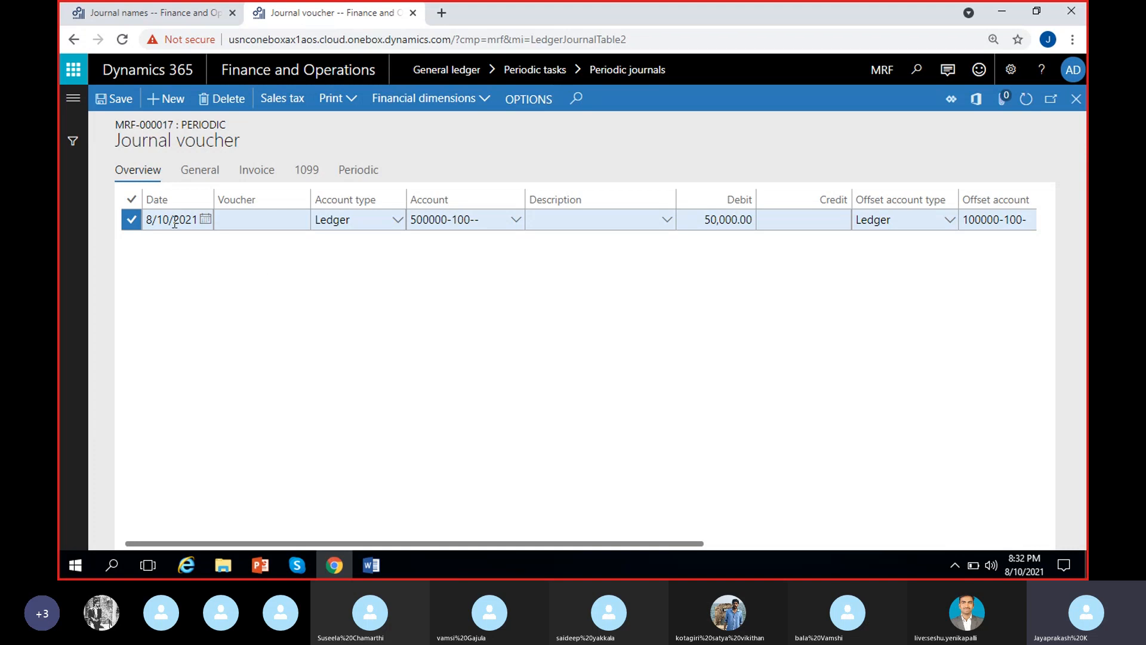
left_click(206, 219)
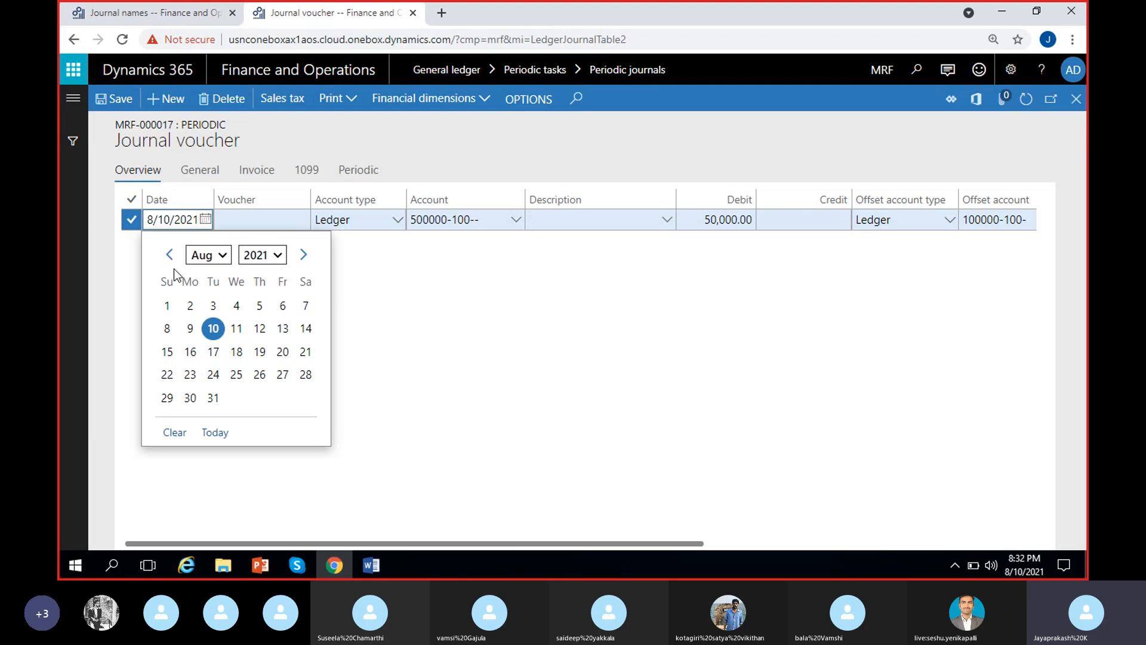
left_click(170, 262)
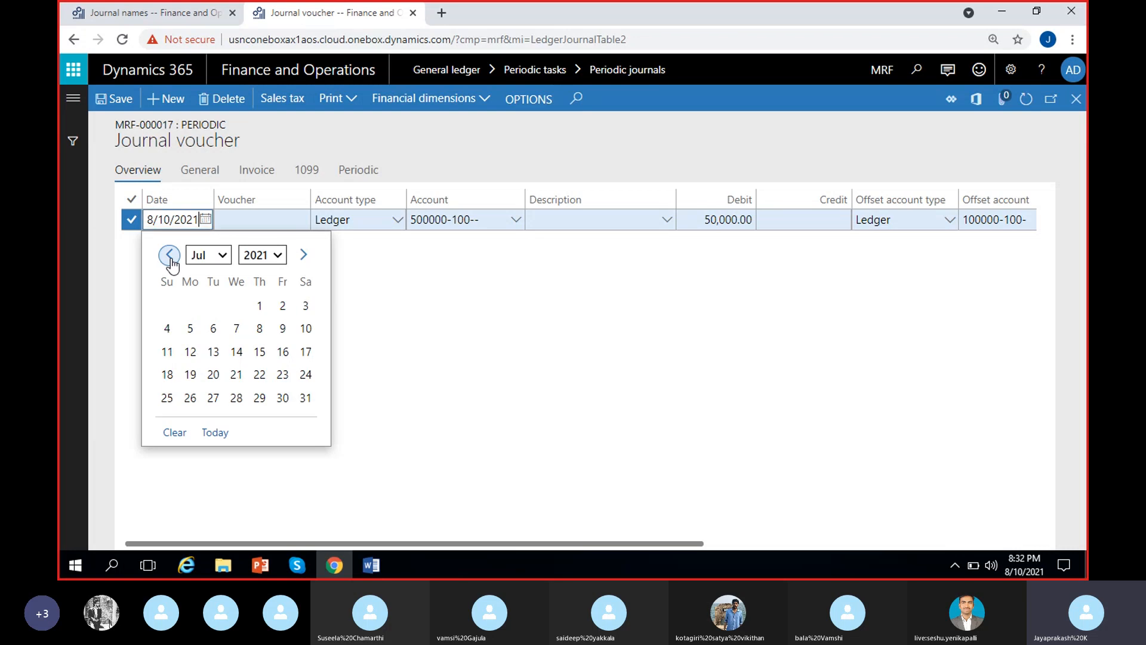
left_click(170, 256)
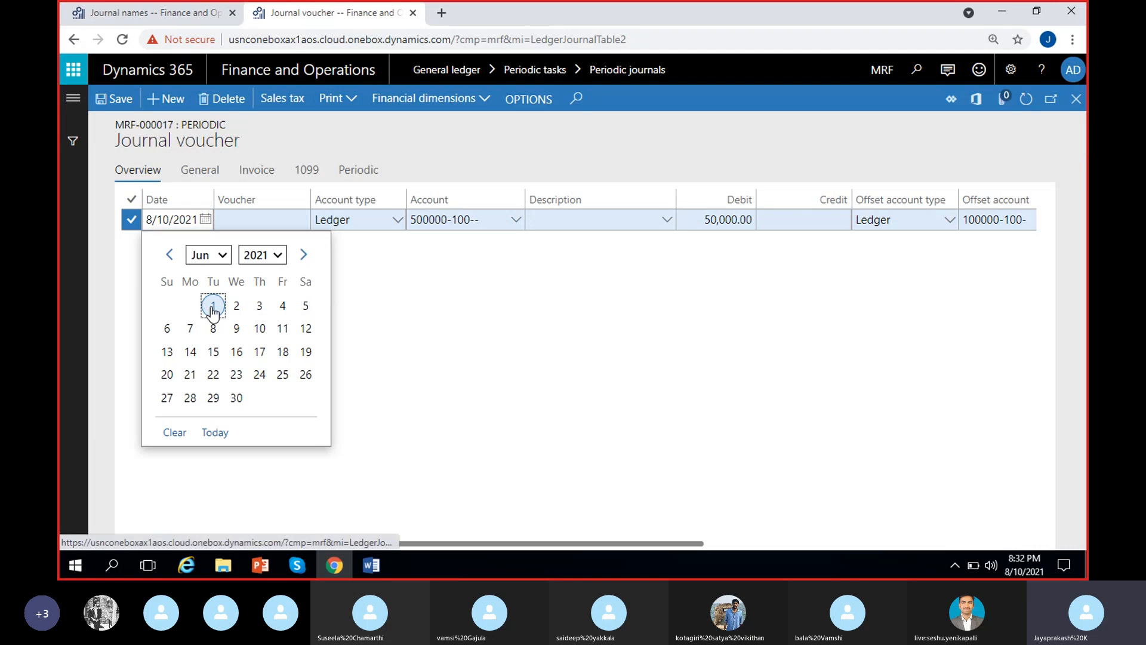
left_click(213, 305)
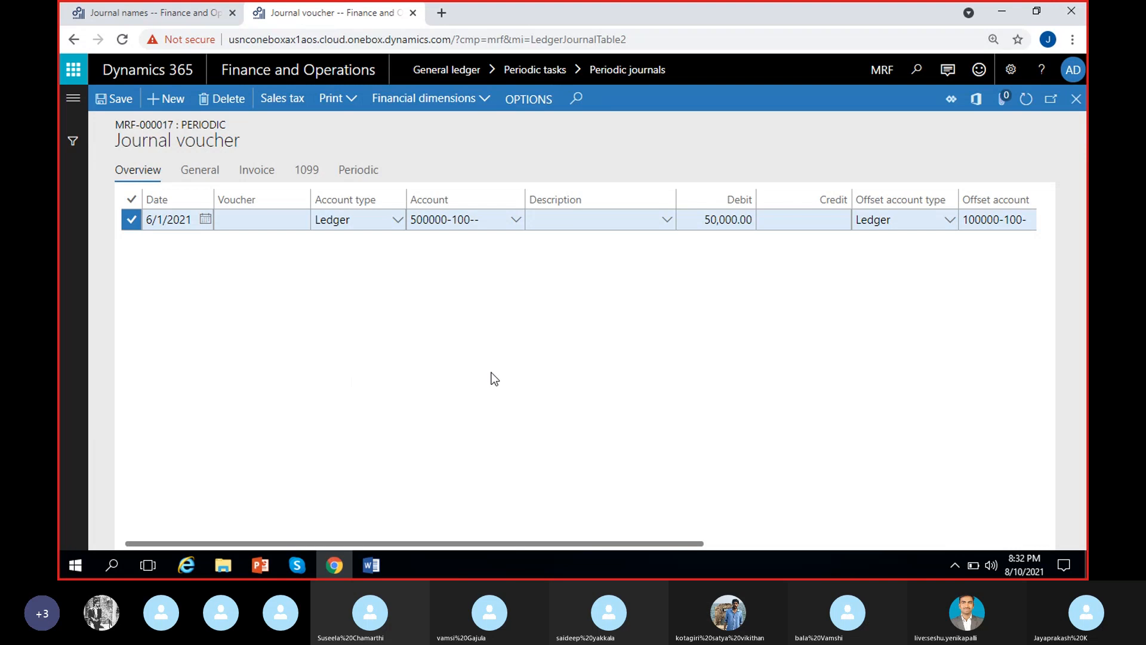
left_click(603, 219)
left_click(603, 259)
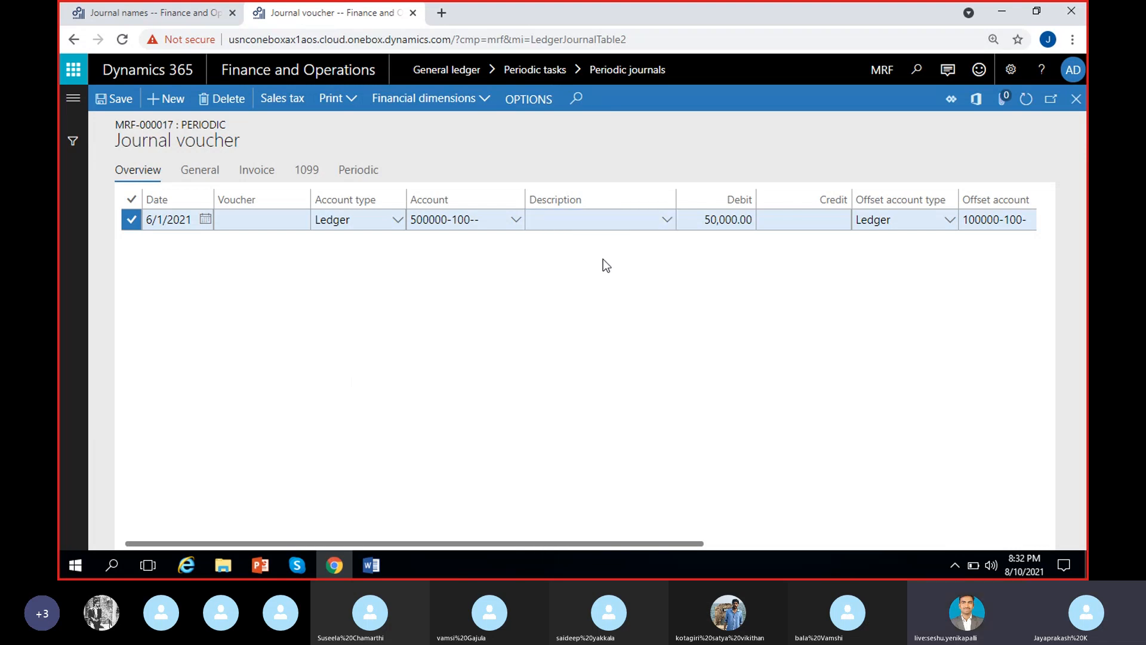
left_click(576, 221)
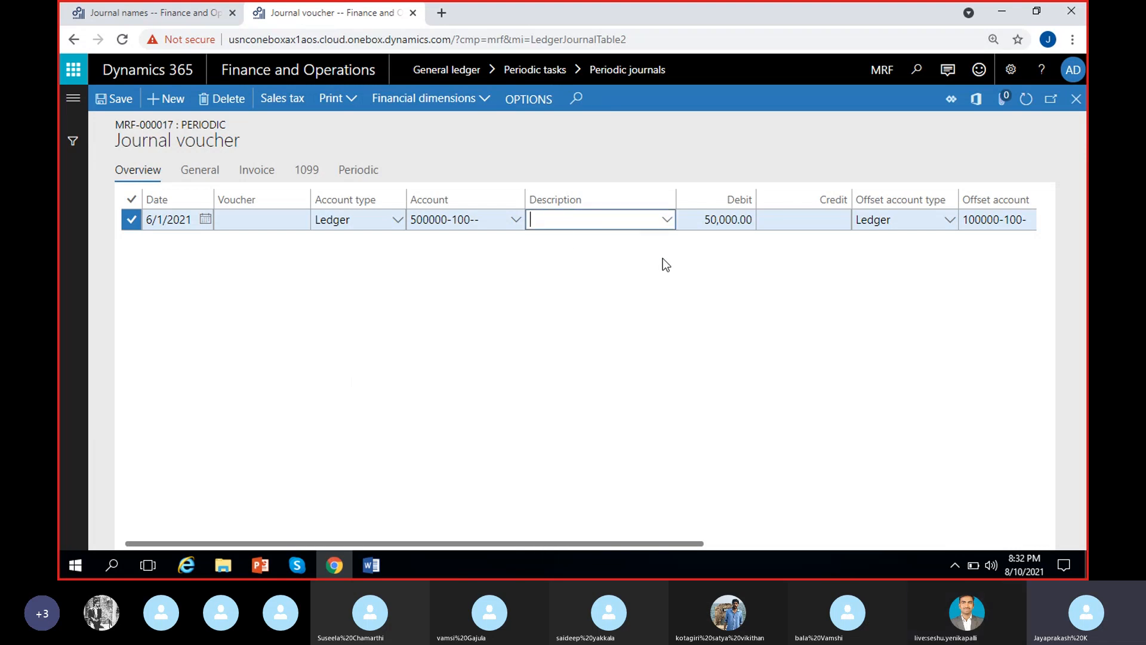
left_click(618, 268)
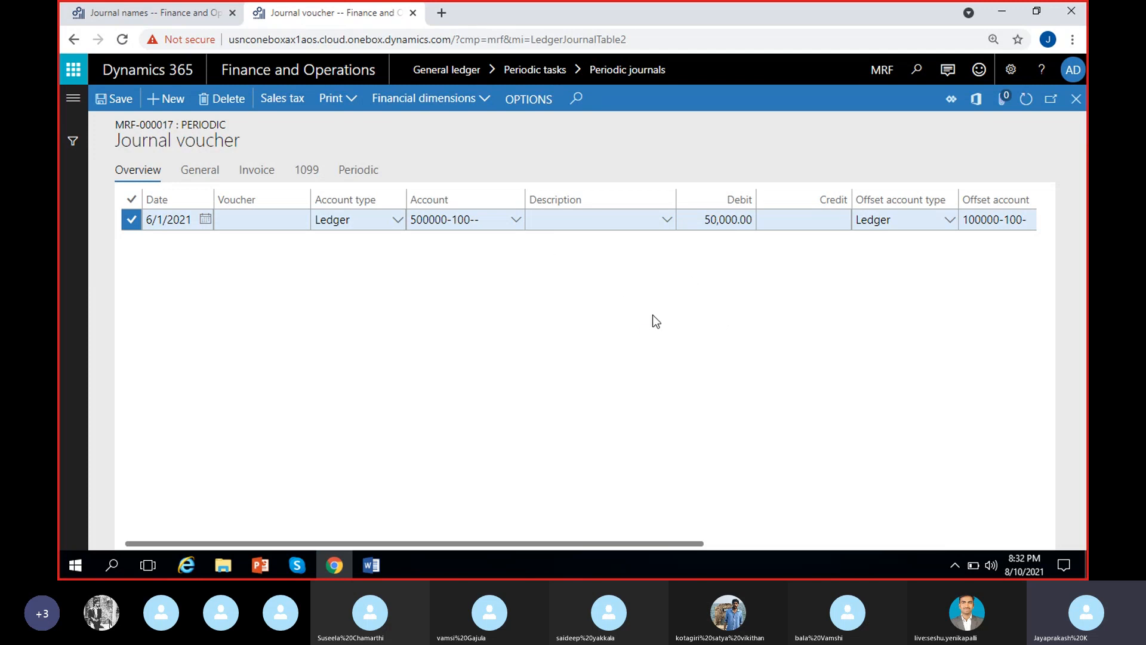
Close the journal voucher and return to the Periodic journals list.
scroll(692, 314, "right", 2)
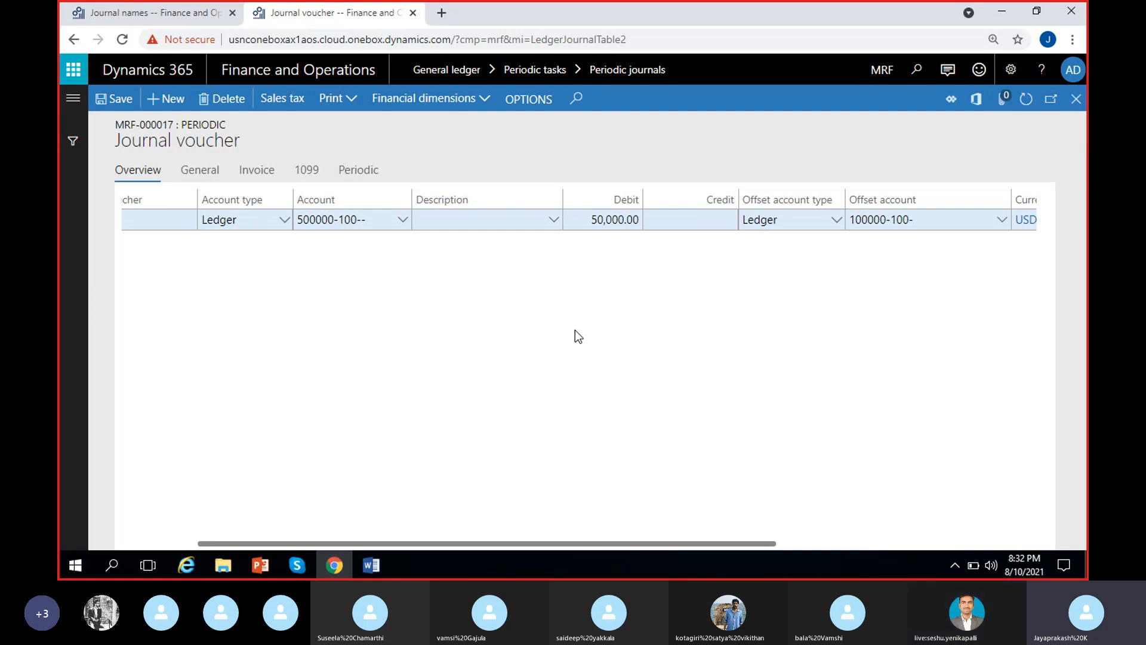
scroll(575, 329, "left", 2)
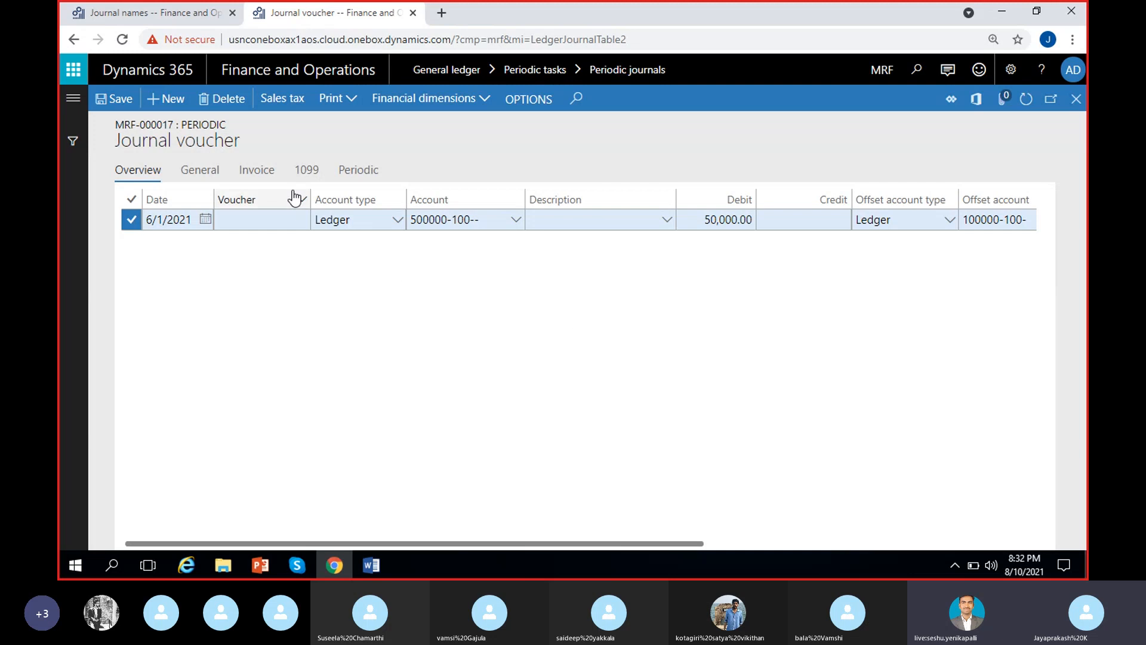
left_click(1078, 102)
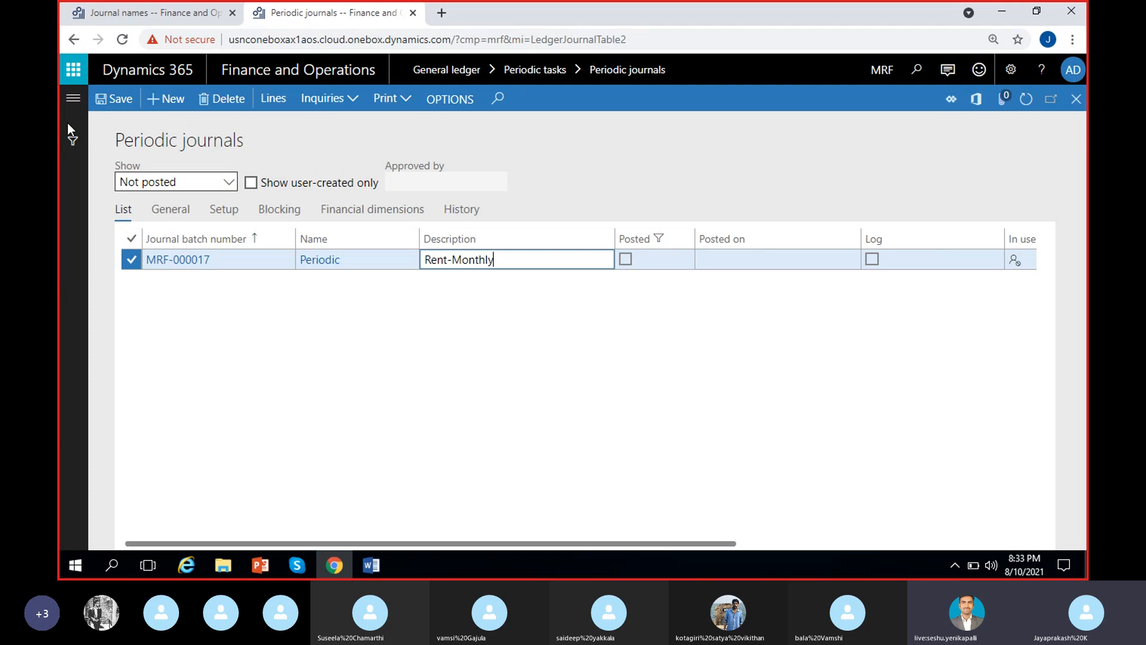
left_click(366, 263)
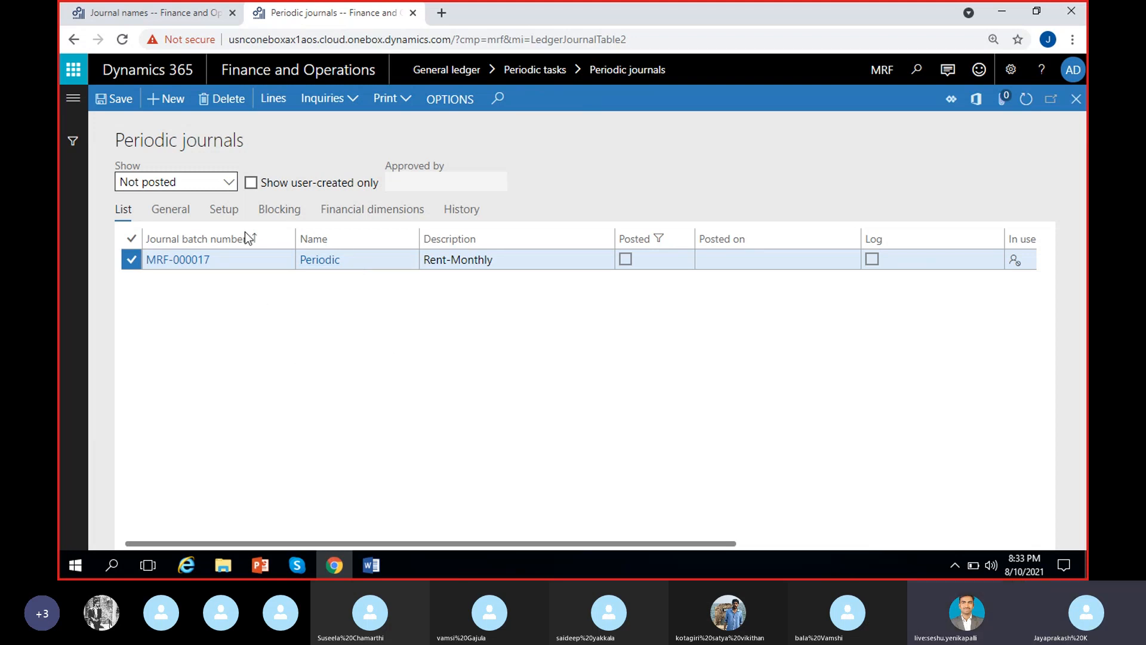
key("alt+n")
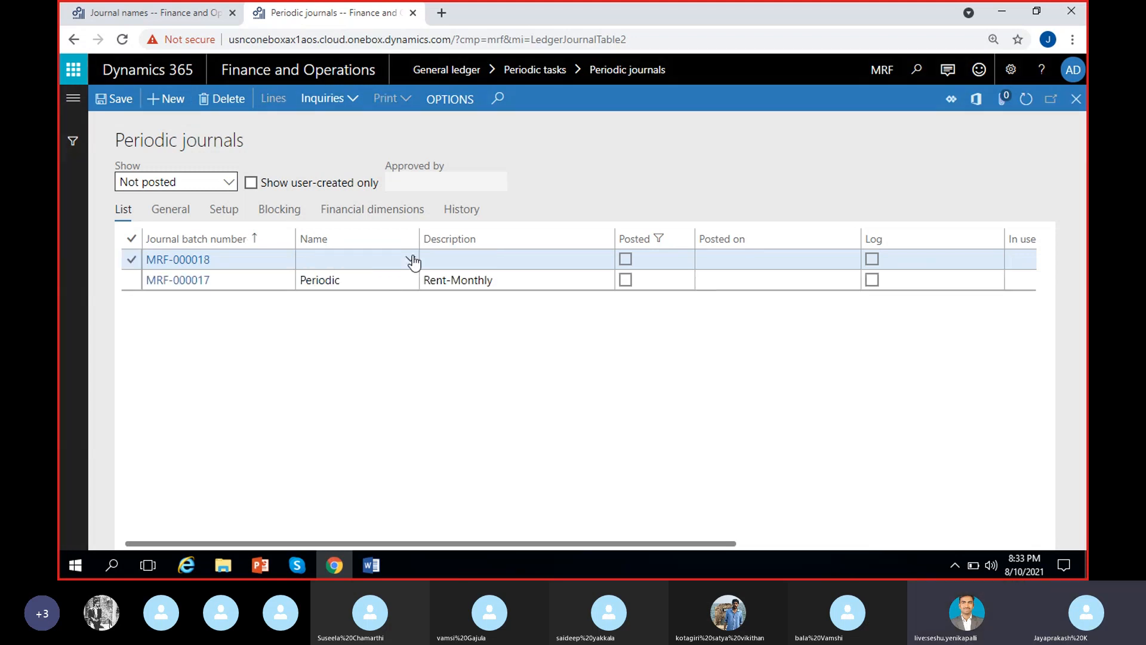
left_click(410, 258)
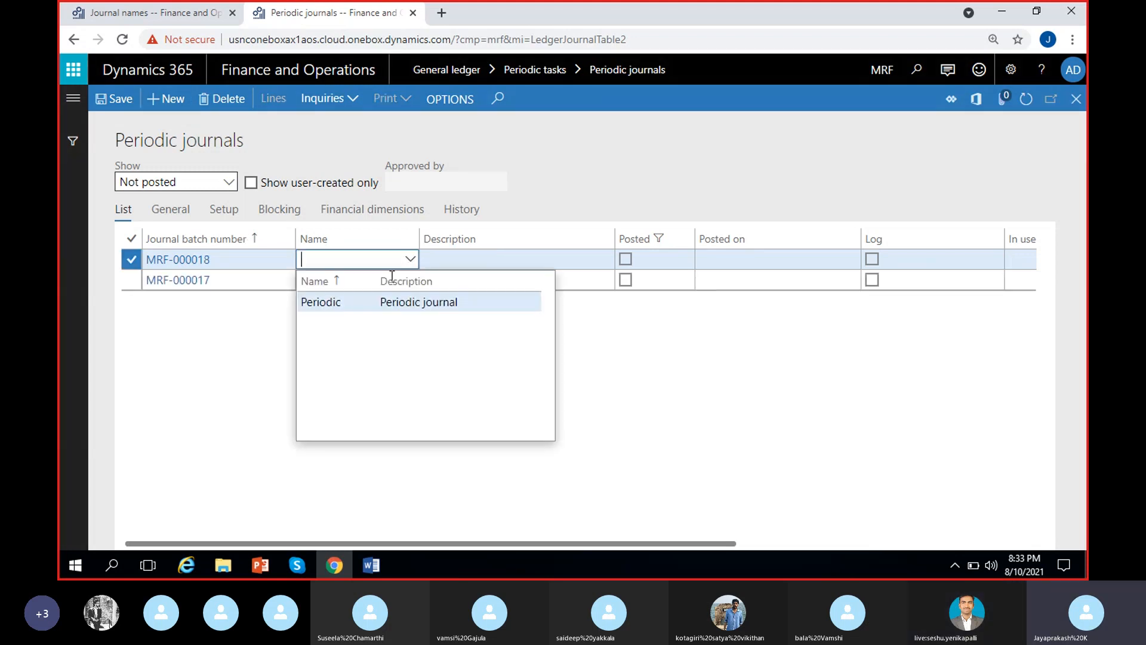
left_click(632, 385)
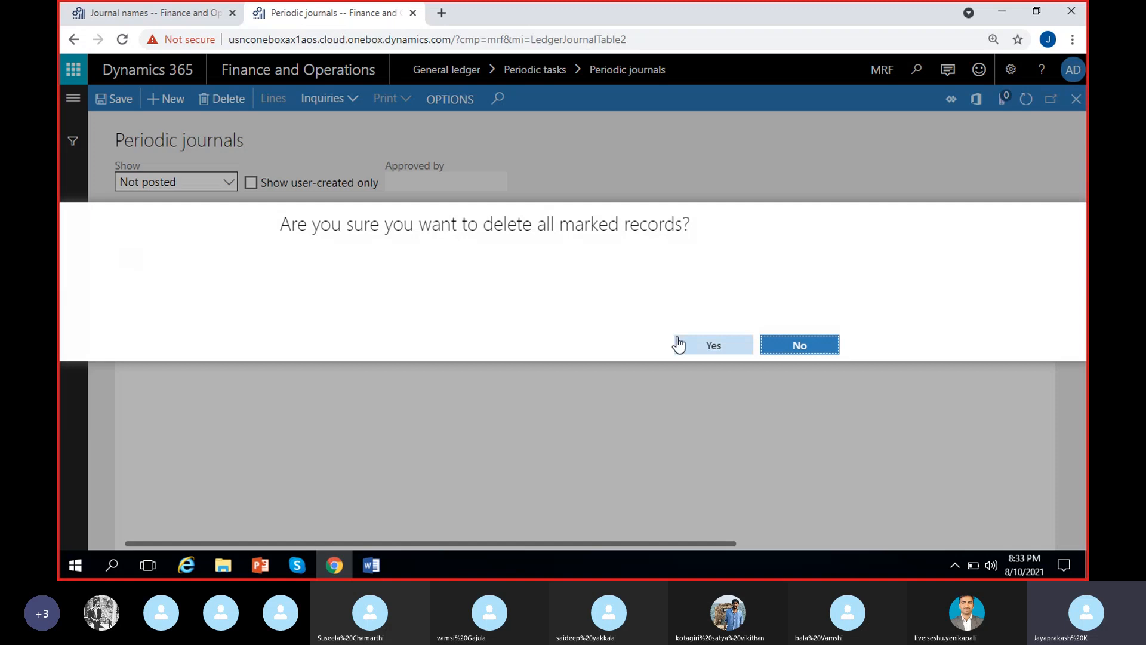
left_click(678, 342)
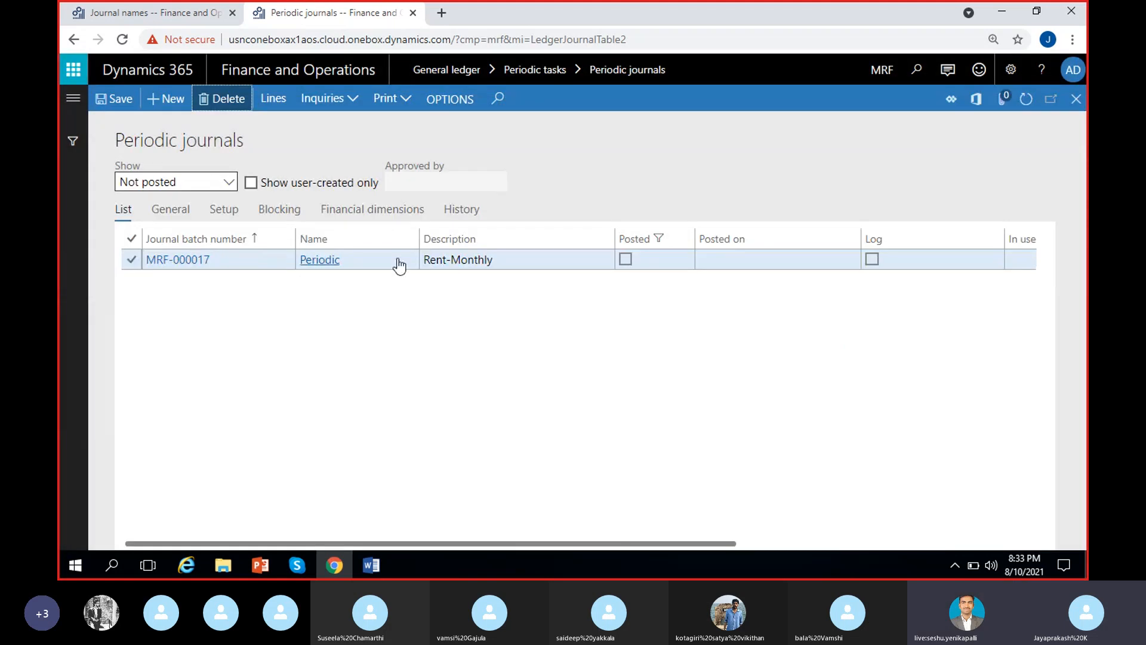
Reopen the voucher lines of the Rent-Monthly periodic journal.
left_click(512, 259)
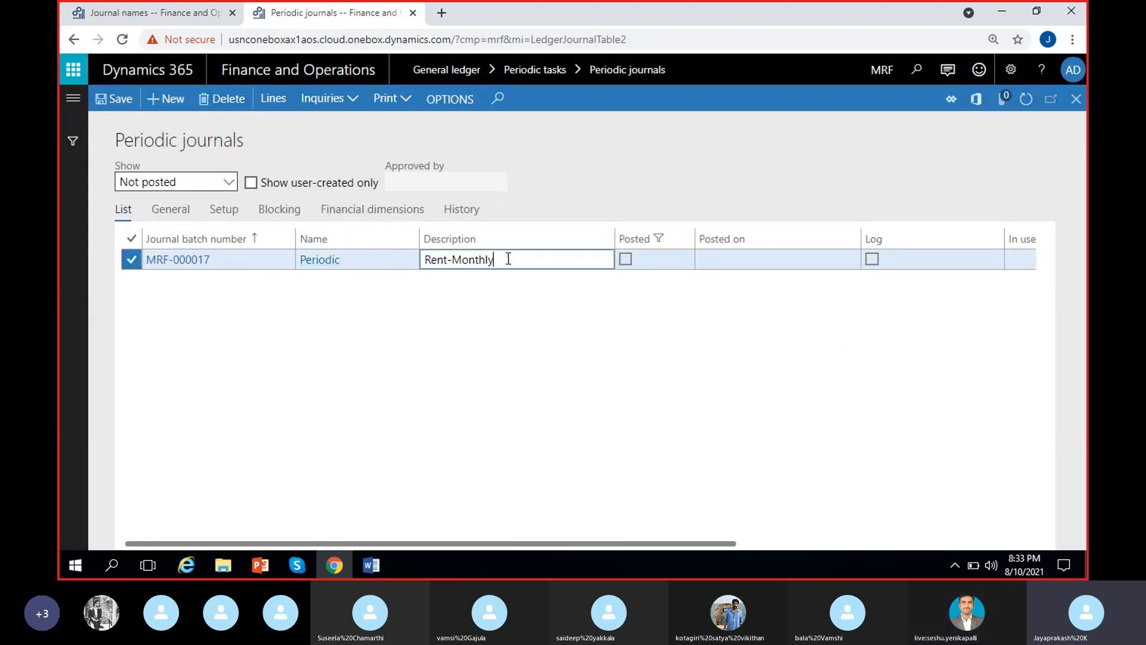
left_click(272, 100)
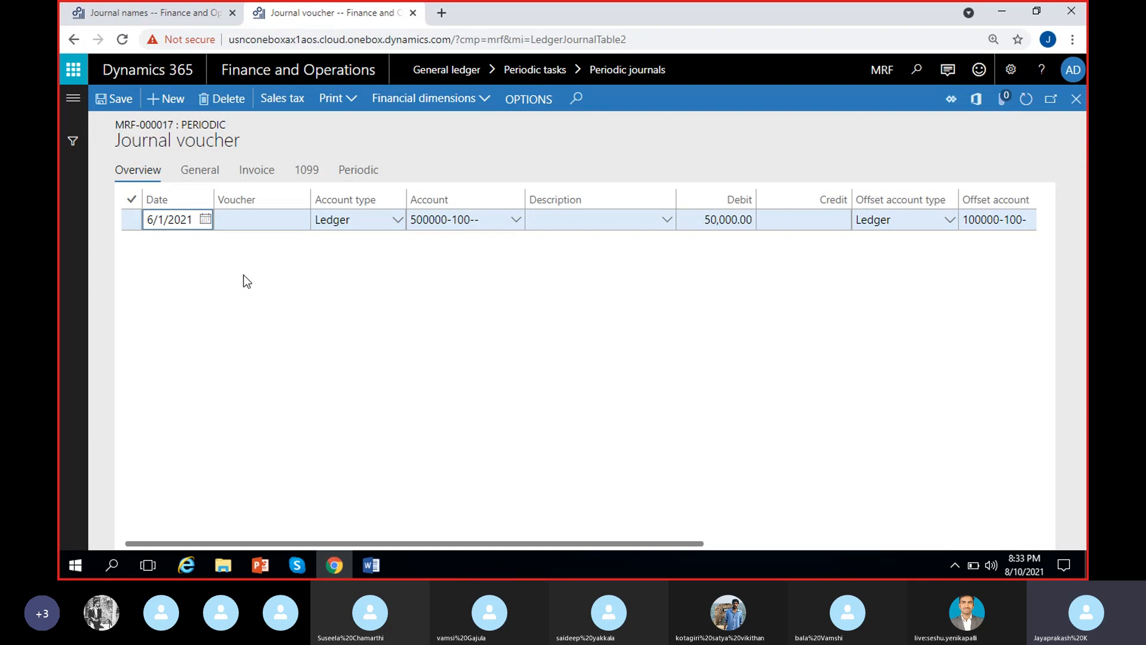
left_click(496, 222)
left_click(587, 312)
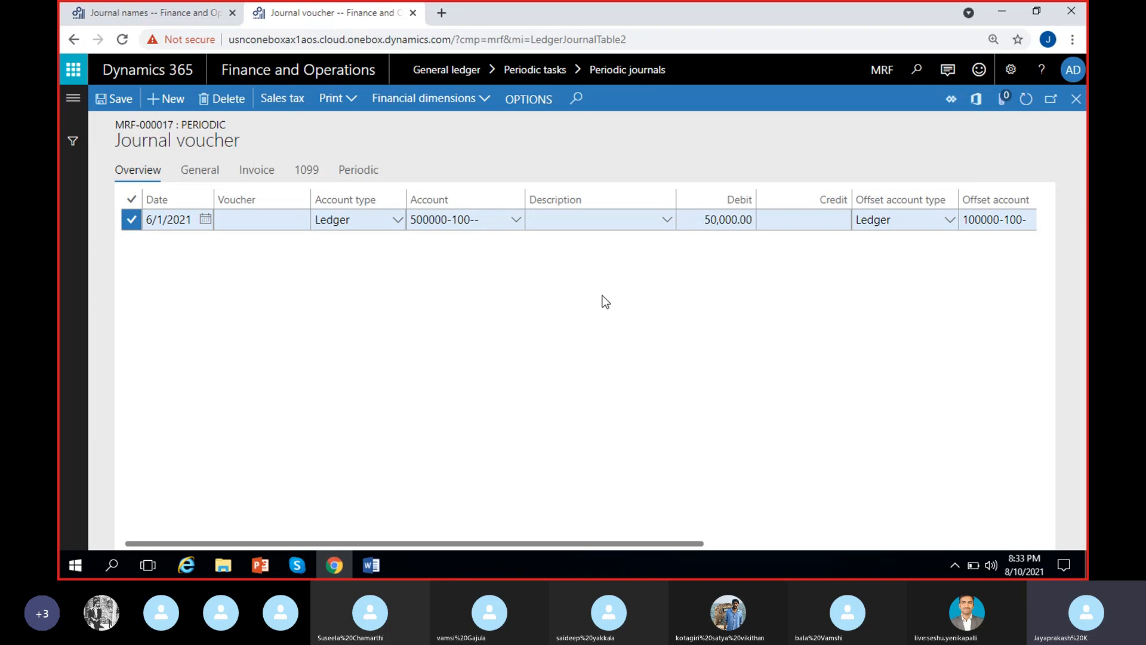
Enter HYD as the description of the 50,000 rent line.
left_click(580, 218)
type("HYD")
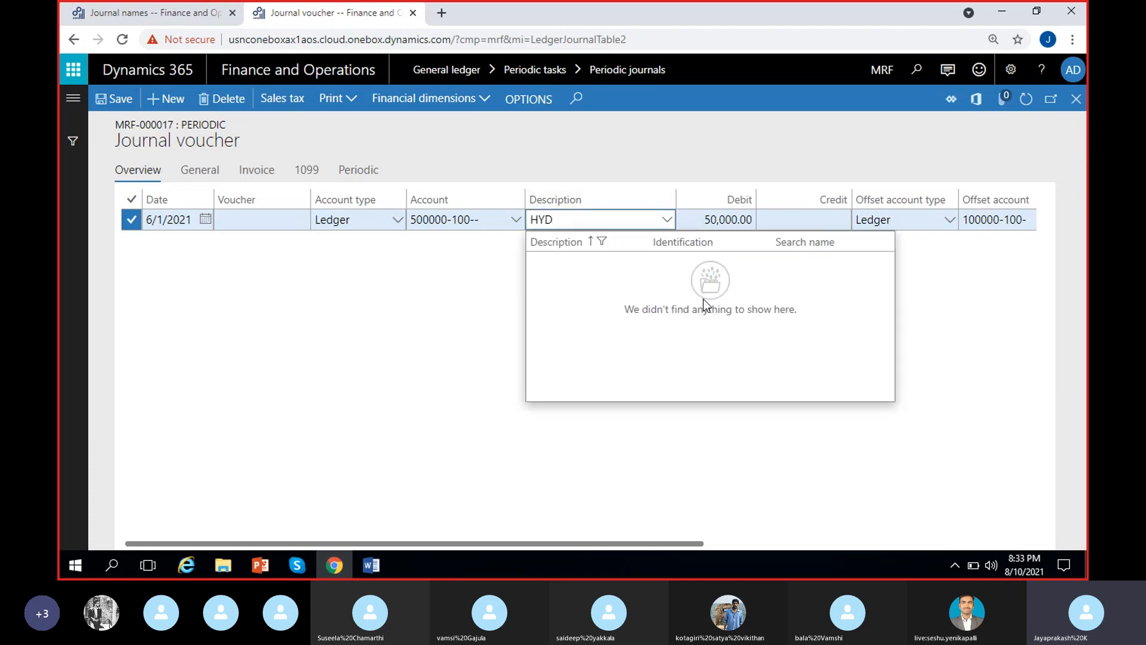
left_click(970, 380)
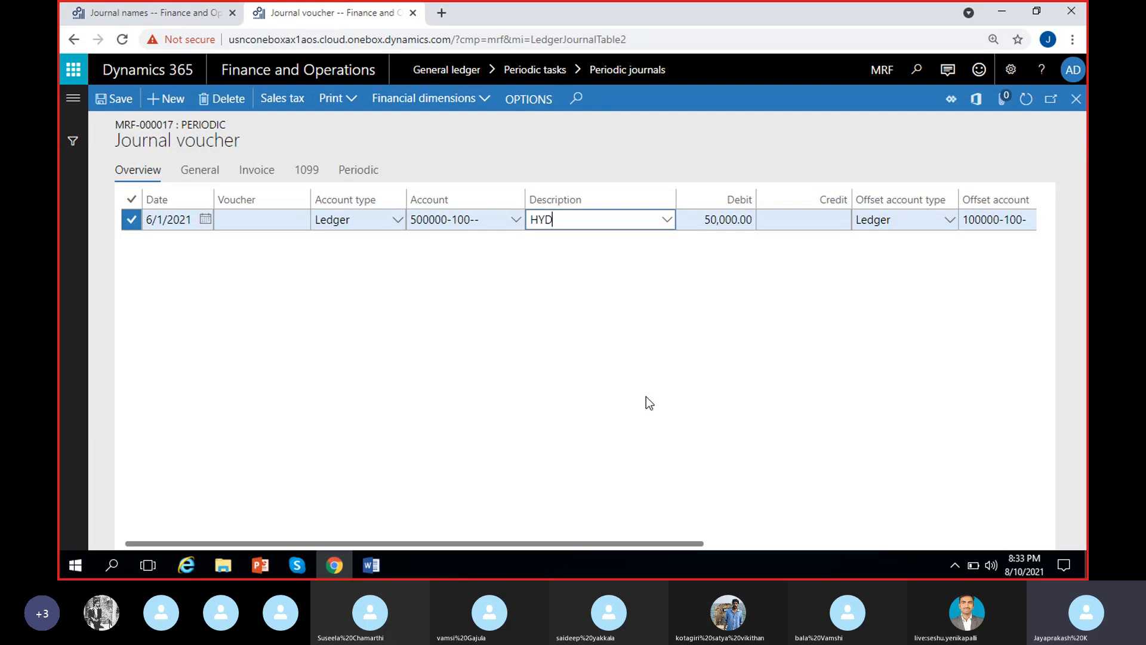
Set the HYD rent line's recurrence unit to Days with 7 as the number of units.
scroll(645, 397, "right", 2)
left_click(643, 378)
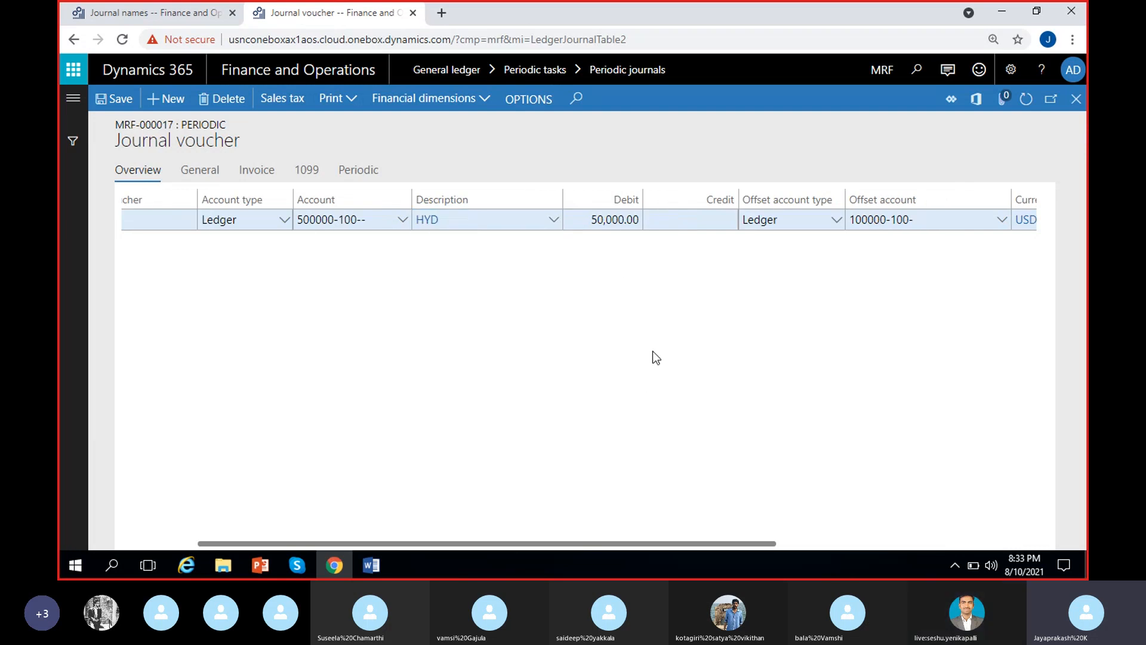
scroll(656, 356, "right", 2)
scroll(683, 281, "right", 2)
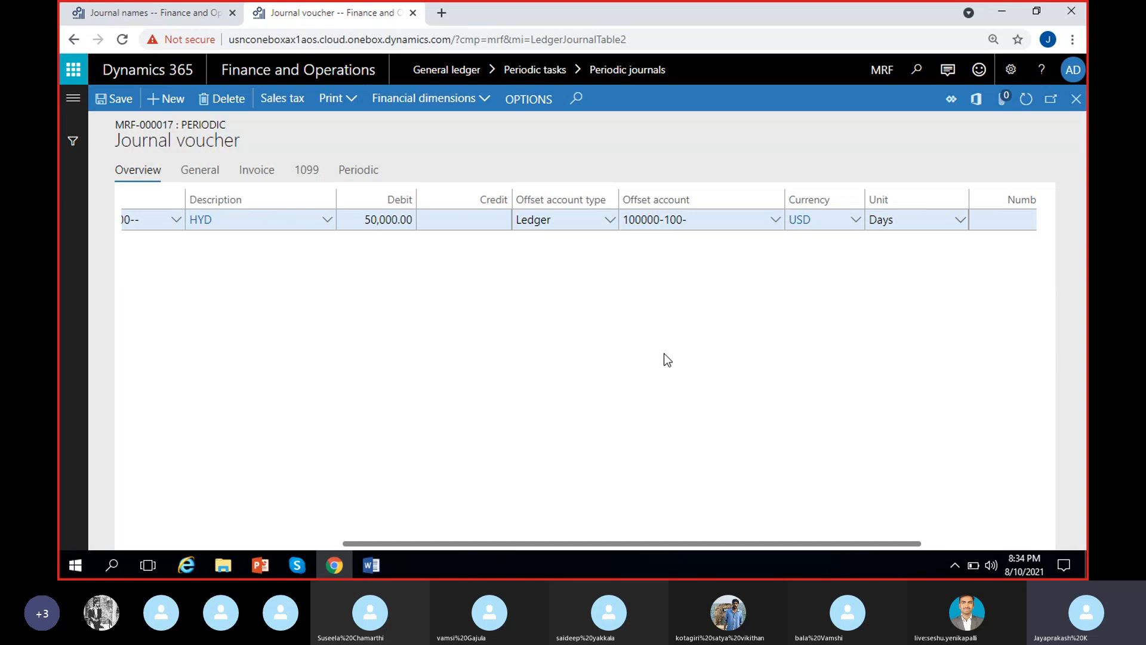
scroll(666, 364, "right", 2)
scroll(656, 322, "right", 1)
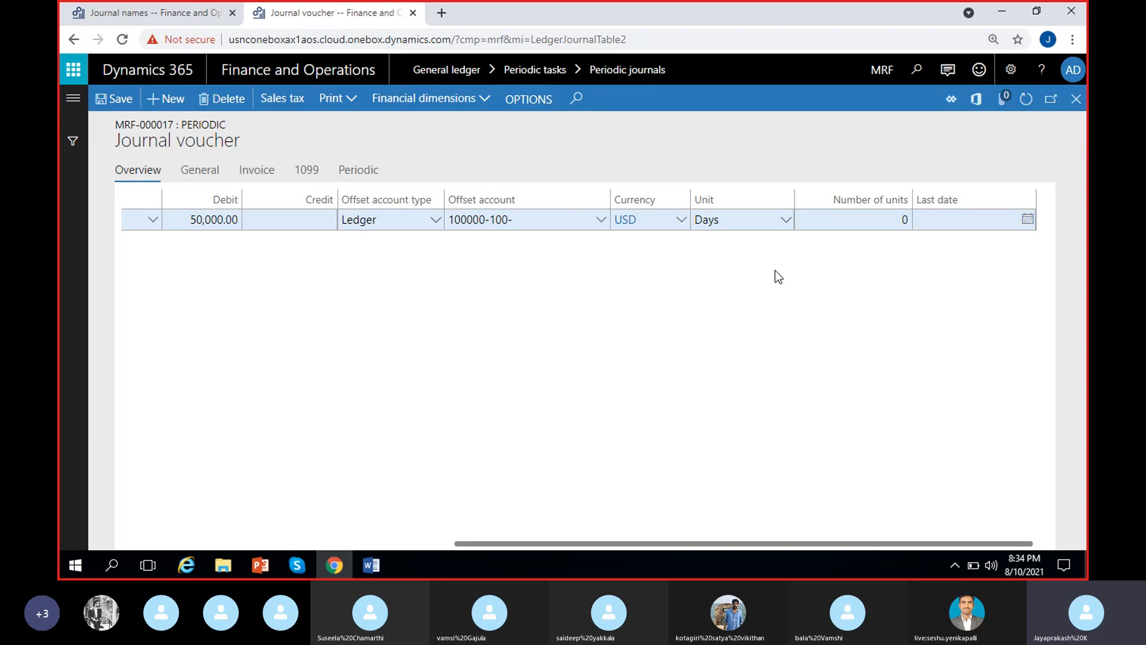
left_click(784, 220)
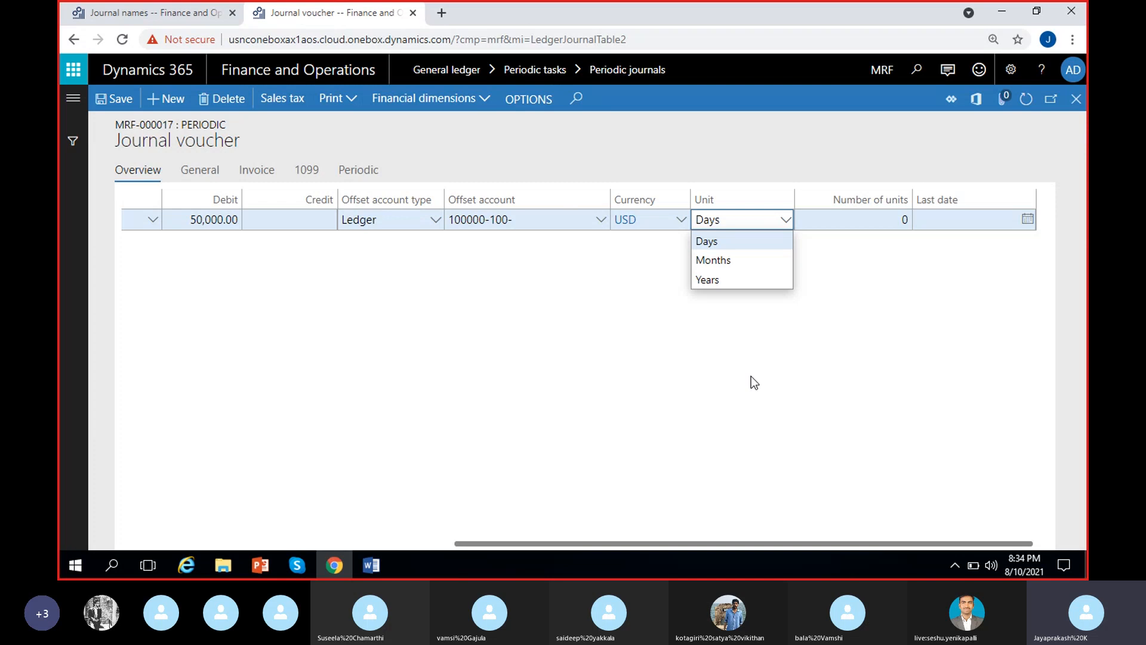
left_click(738, 245)
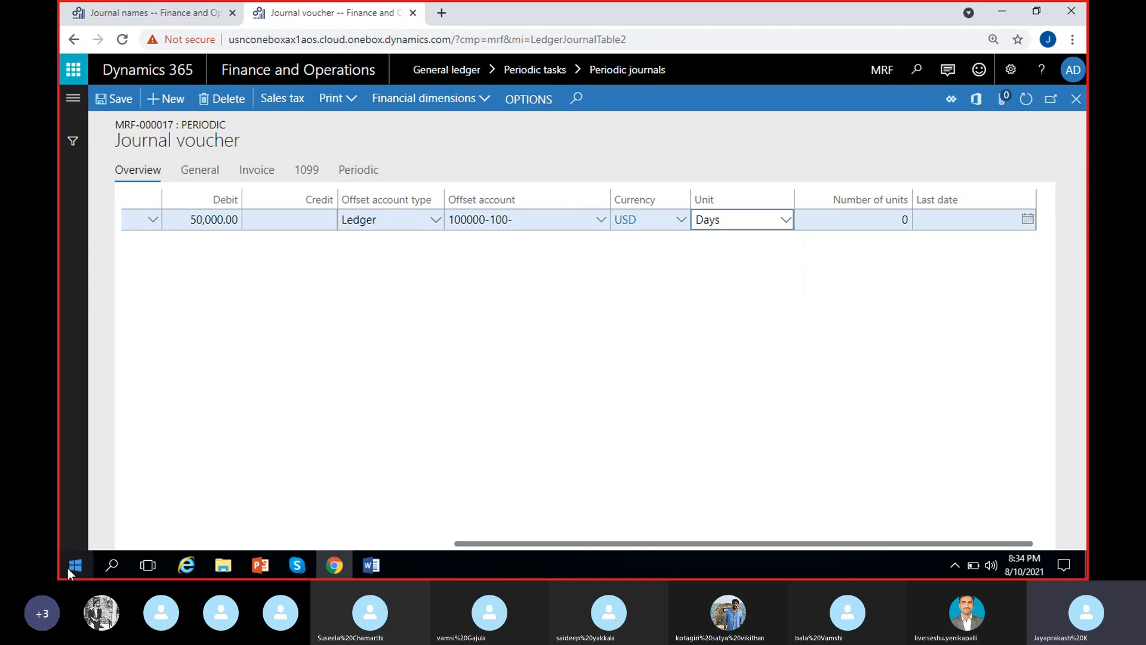
left_click(884, 220)
key("BackSpace")
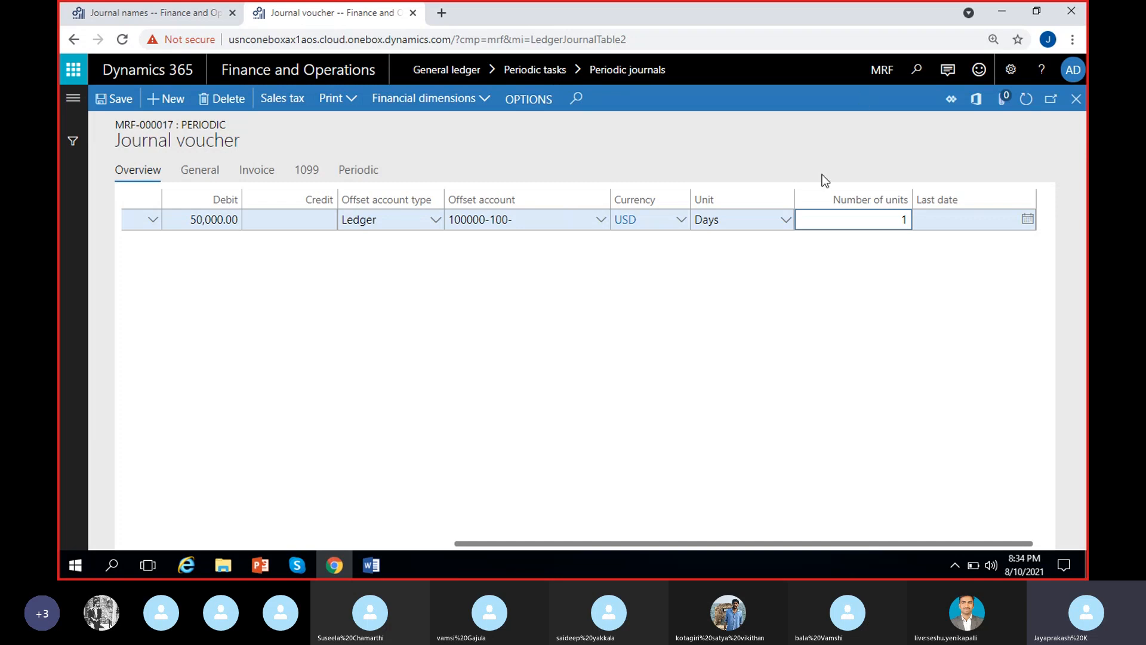
key("BackSpace")
type("7")
left_click(890, 324)
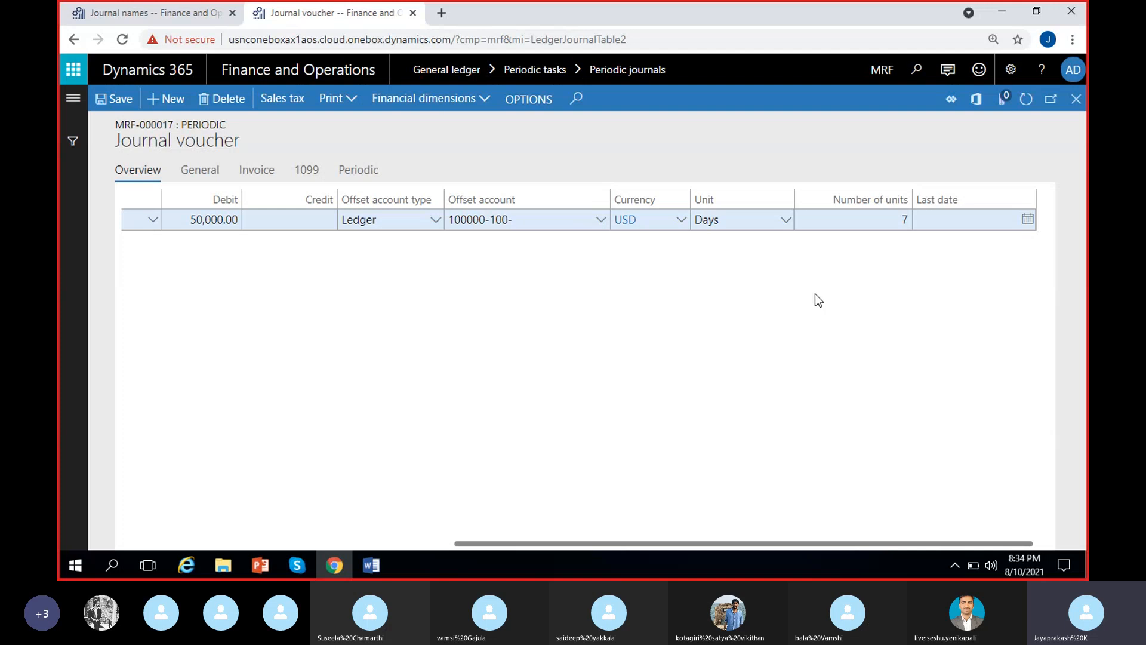
Change the HYD rent line's number of units to 15.
left_click(902, 219)
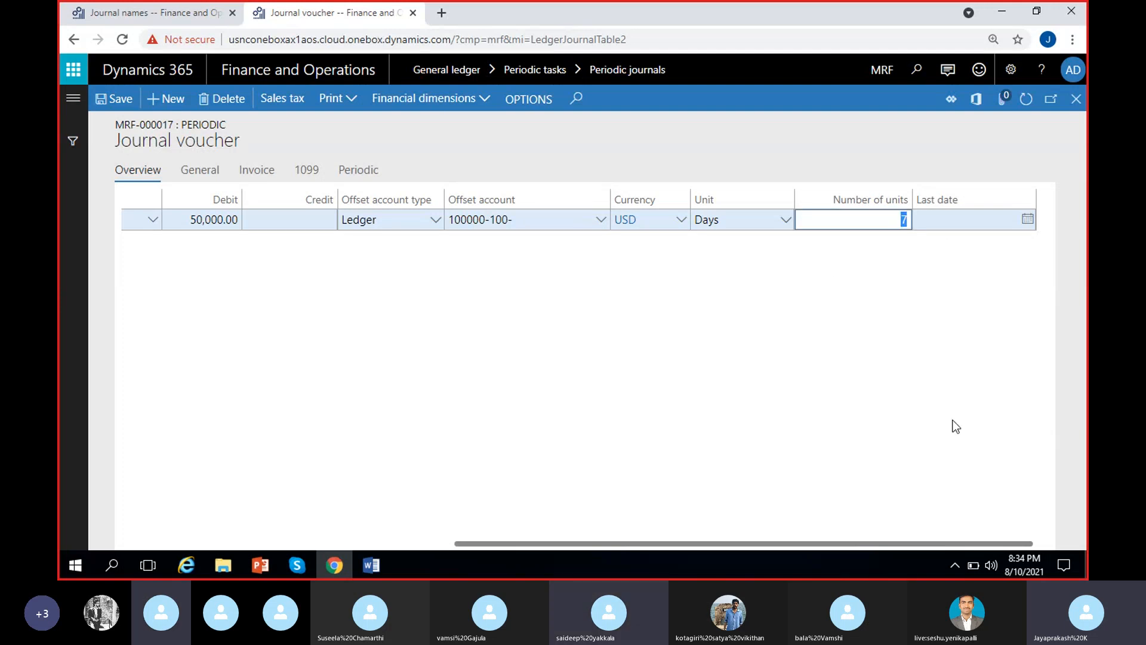
type("15")
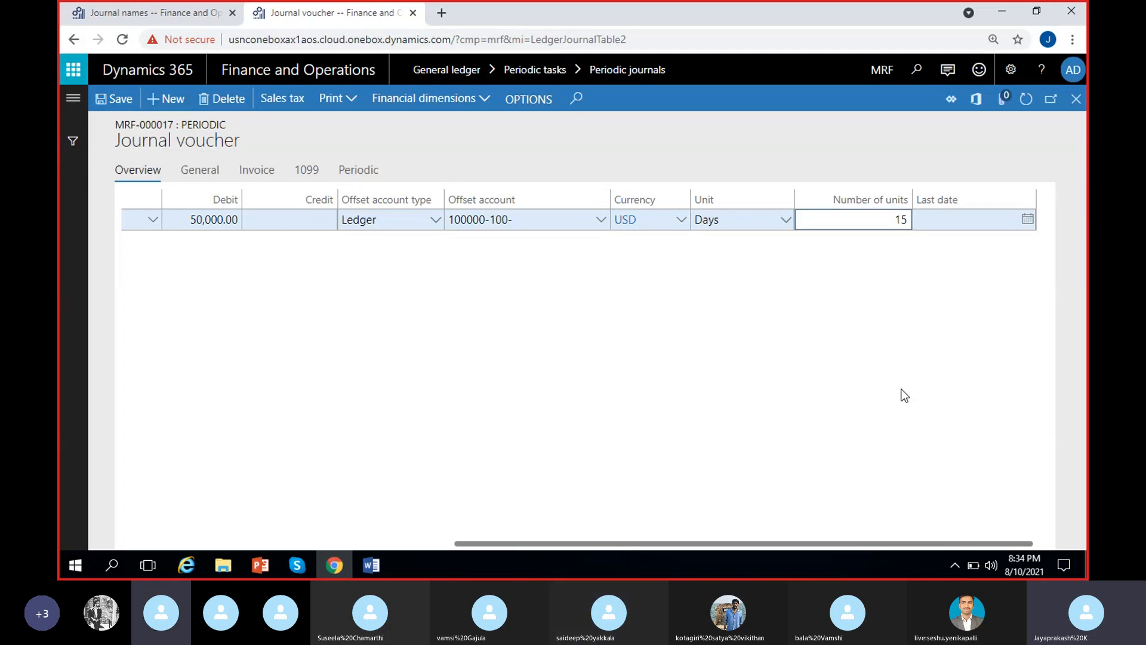
left_click(846, 325)
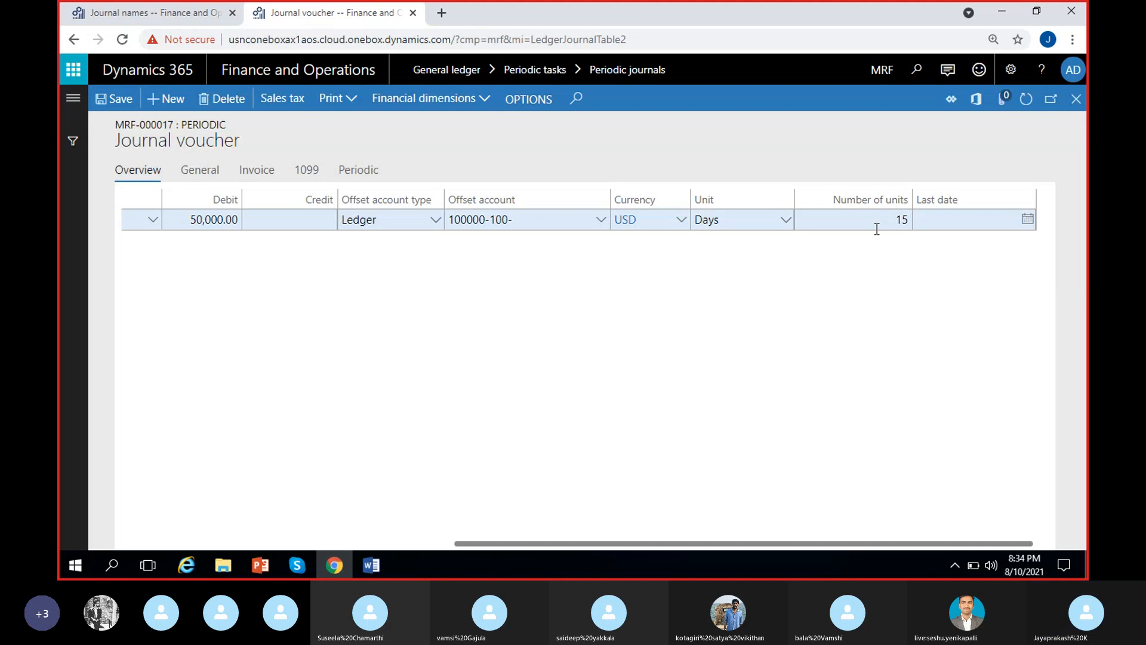
Set the HYD rent line to recur every month, with unit Months and 1 as the number of units.
left_click(785, 220)
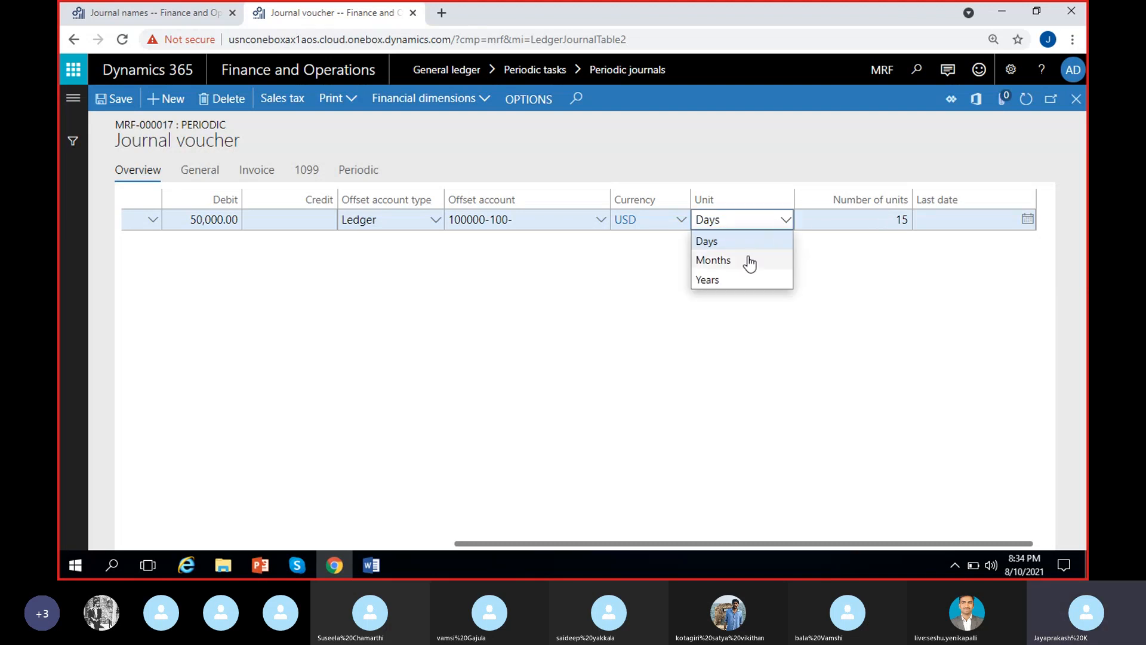
left_click(748, 258)
left_click(889, 223)
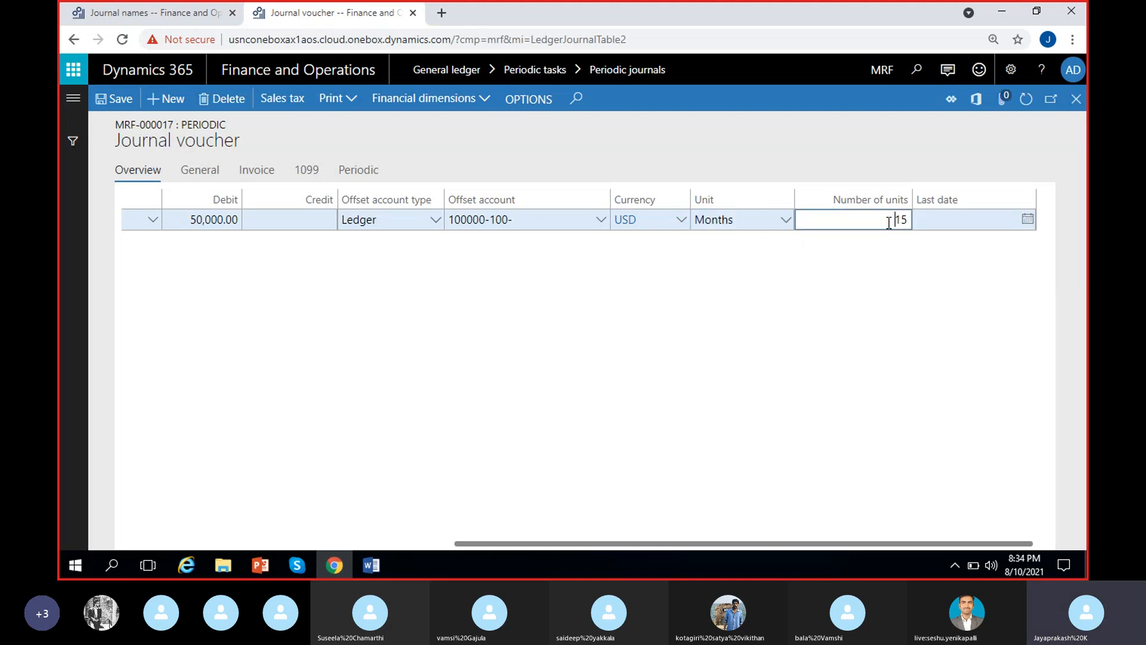
type("1")
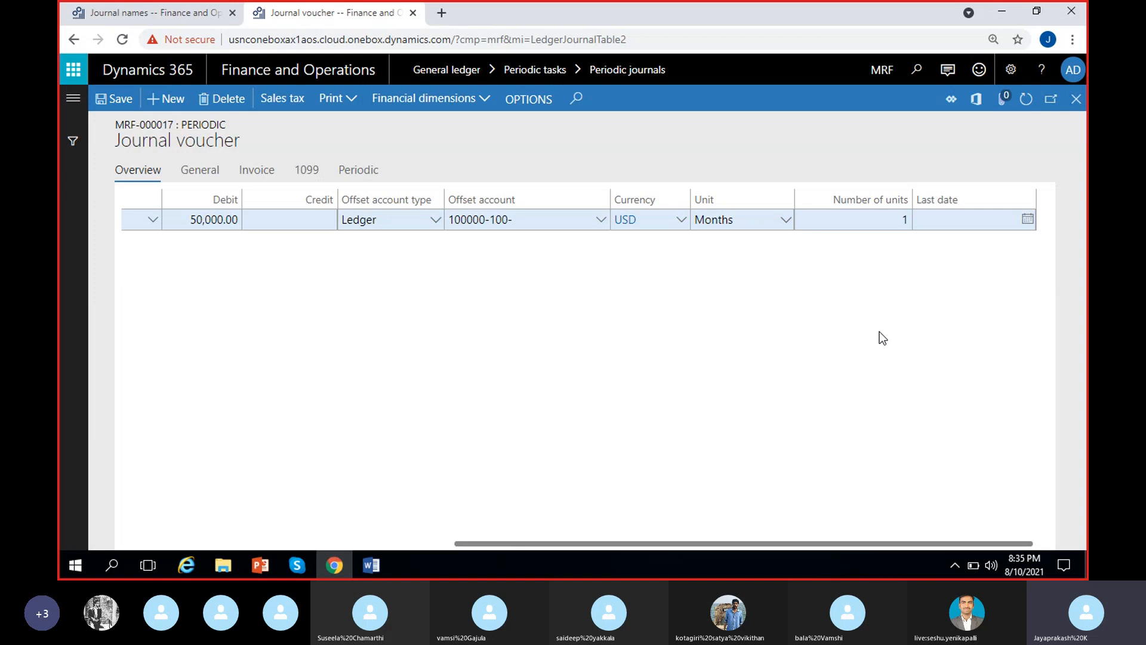
left_click(874, 323)
scroll(386, 454, "left", 5)
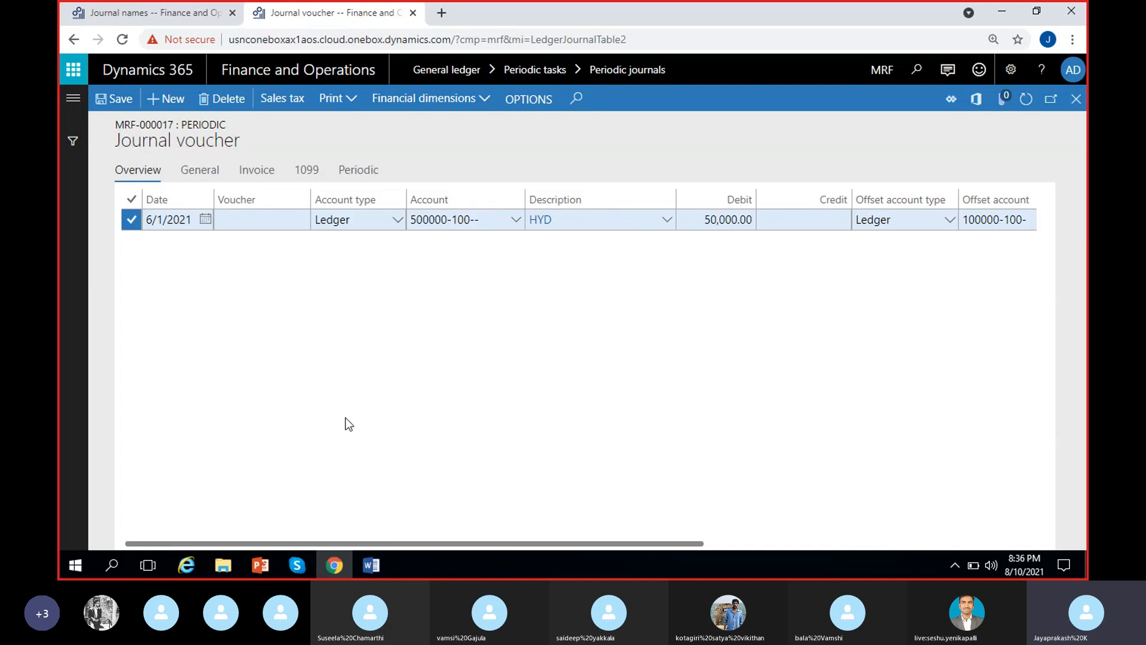
scroll(345, 422, "right", 5)
left_click(969, 221)
left_click(966, 318)
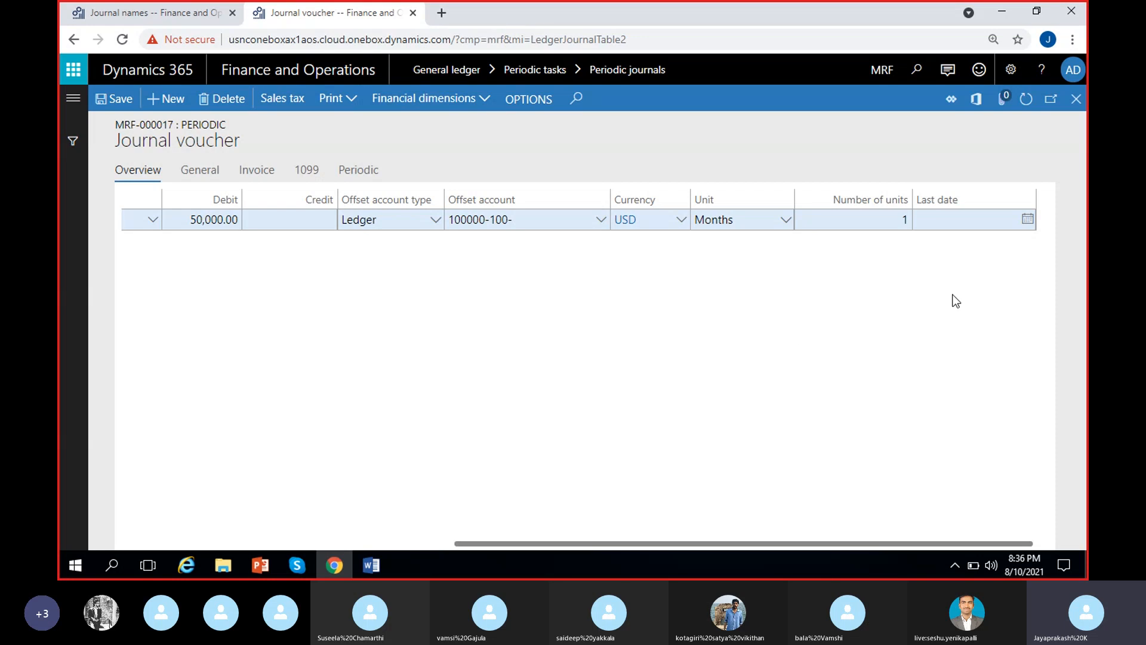
Add a second voucher line with main account 500000 (rent expense) and MRF_Location 101, Bangalore.
scroll(339, 414, "left", 5)
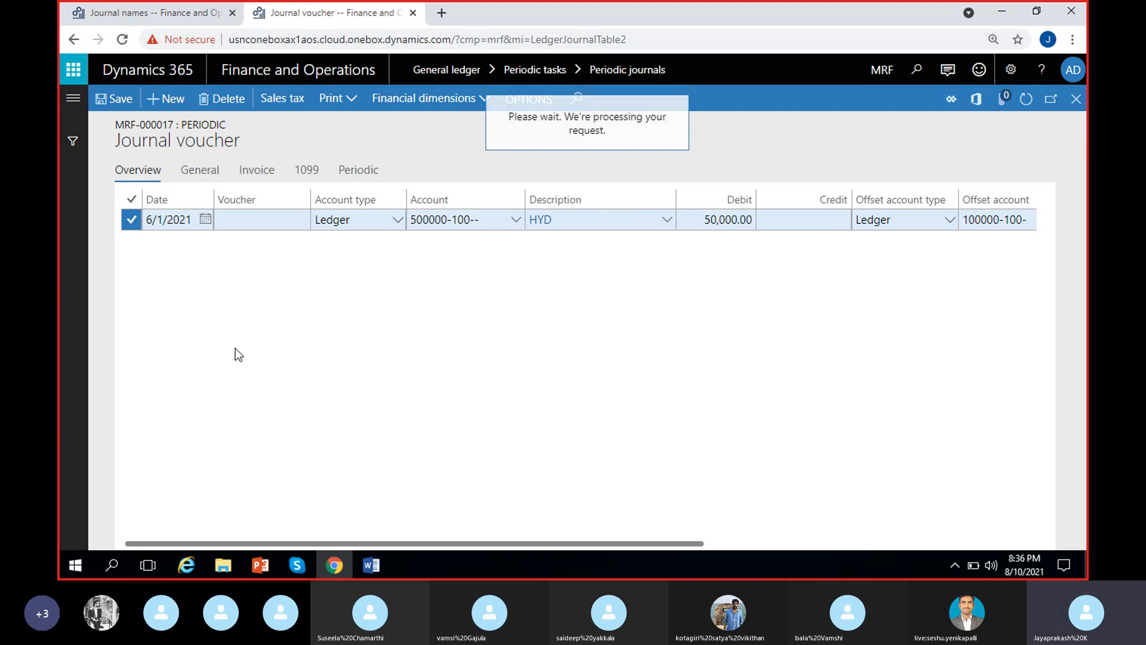
left_click(512, 221)
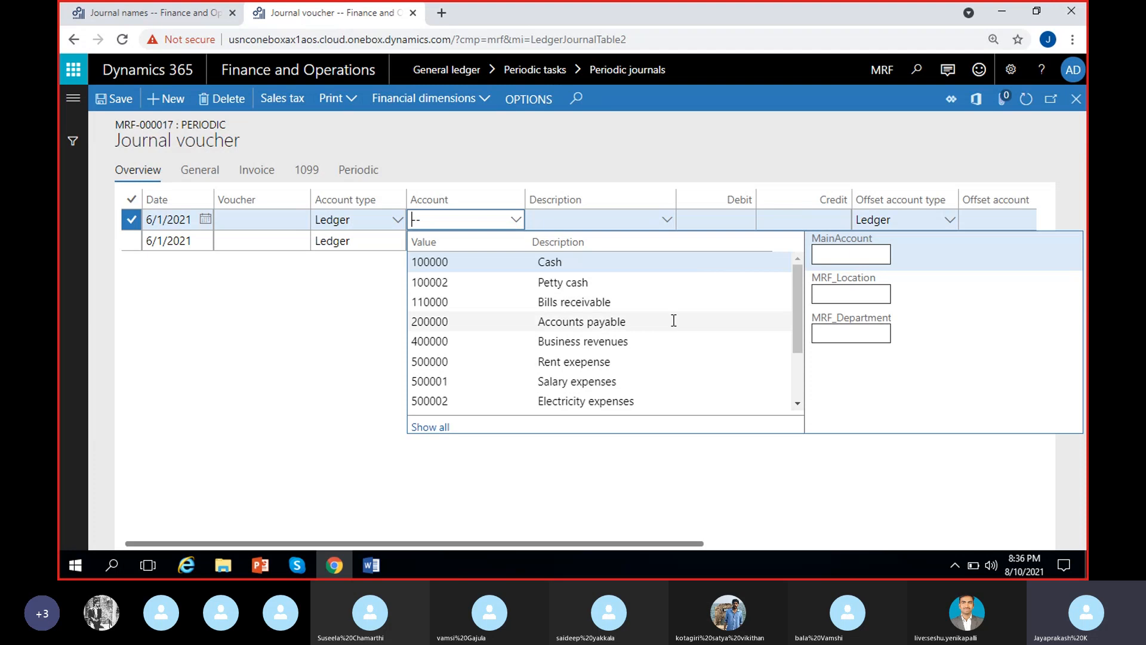
left_click(533, 362)
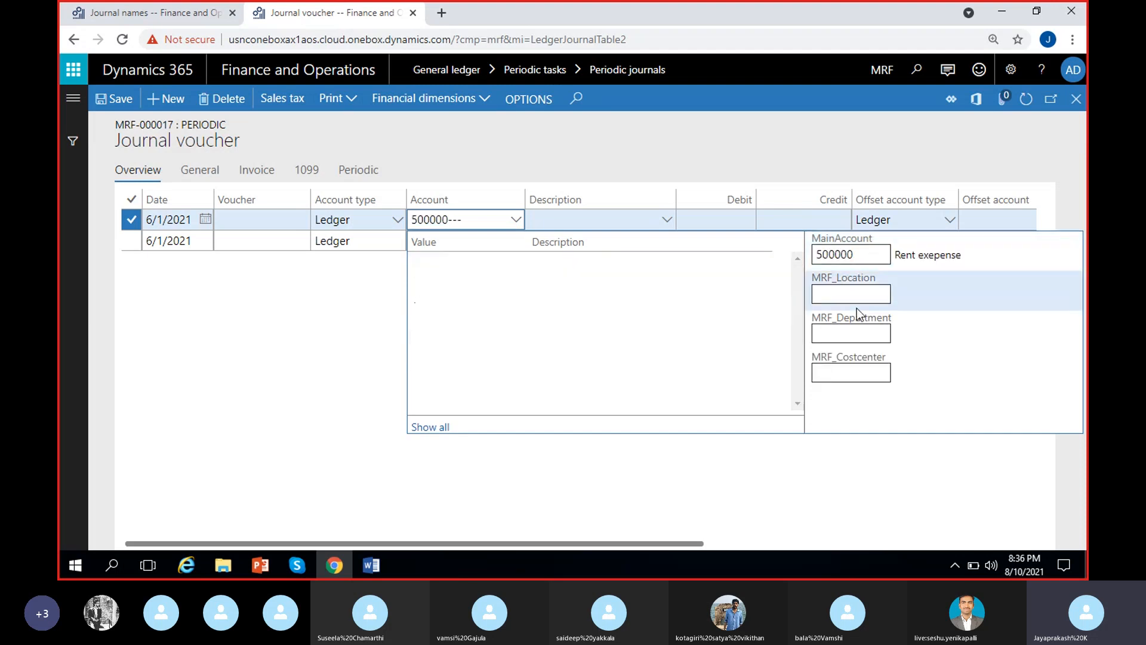
left_click(620, 284)
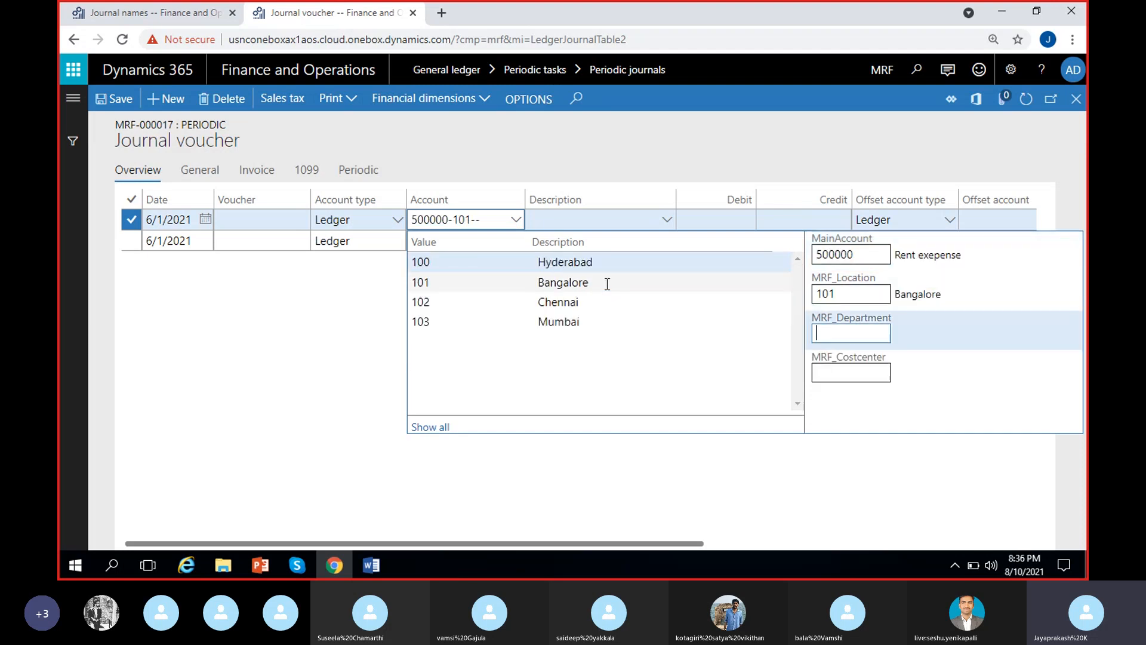
Describe the Bangalore rent line as BANG and enter a debit amount of 75,000.
left_click(576, 228)
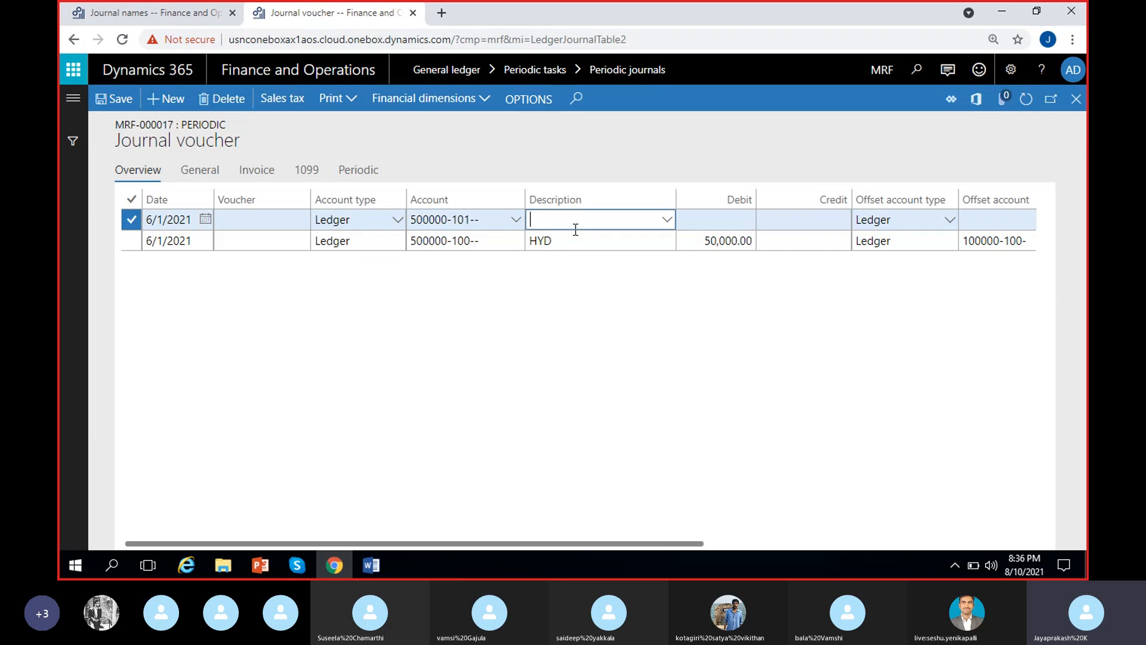
type("BANG")
left_click(482, 288)
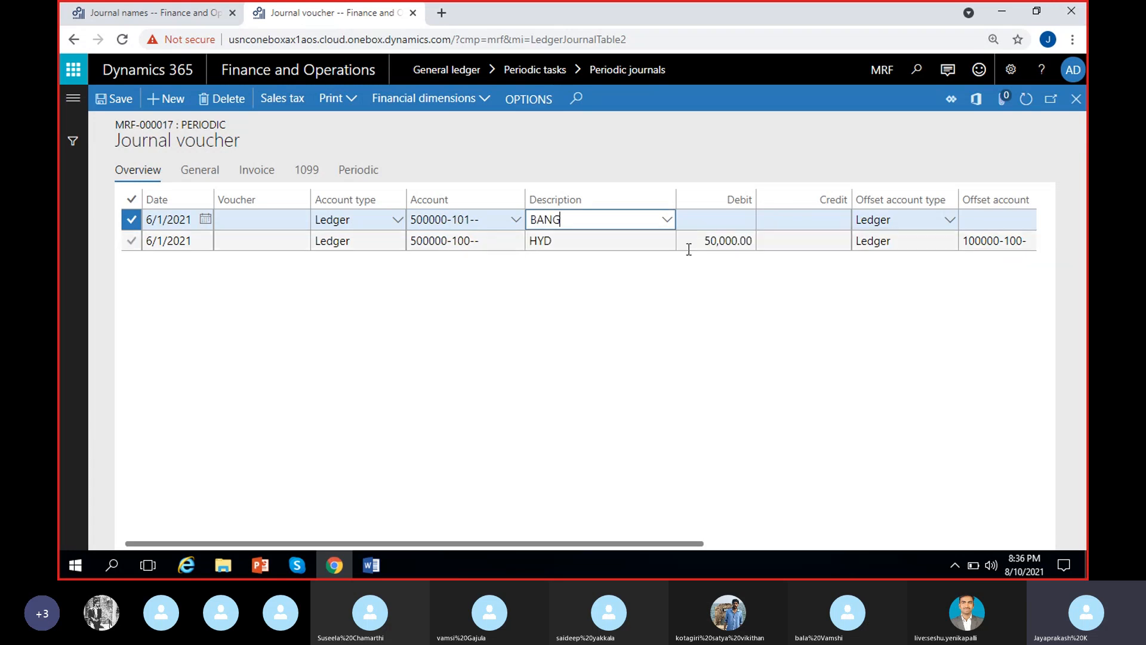
left_click(718, 217)
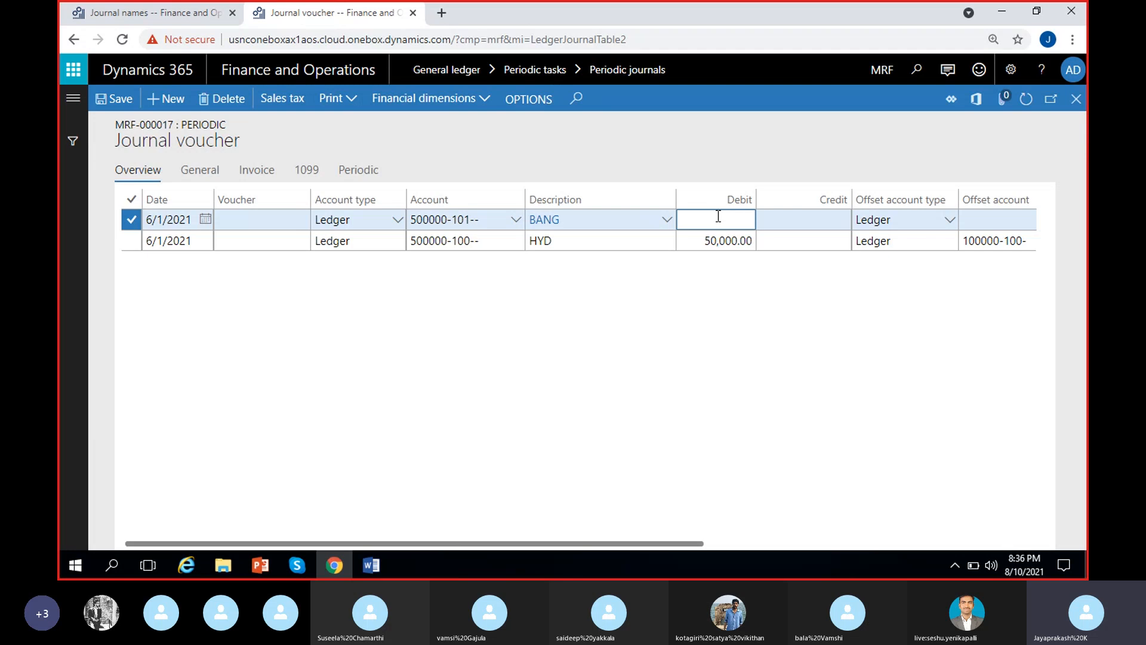
type("75000")
left_click(756, 413)
Set the BANG line's offset account to main account 100000 (Cash) with MRF_Location 101, Bangalore.
scroll(765, 357, "right", 4)
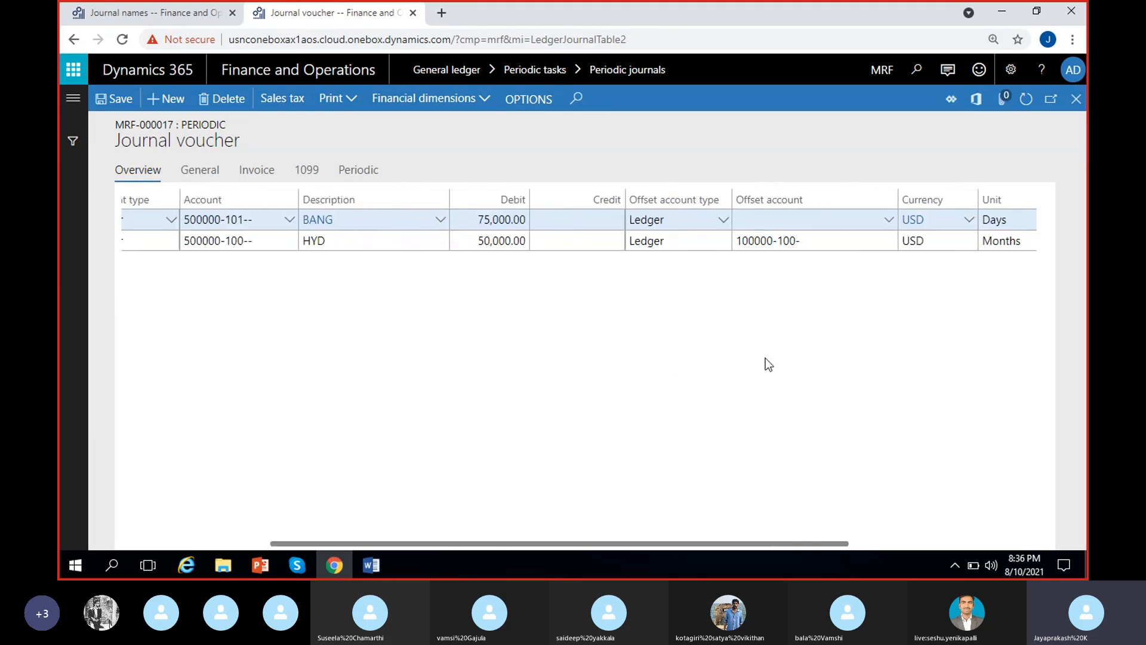
left_click(770, 221)
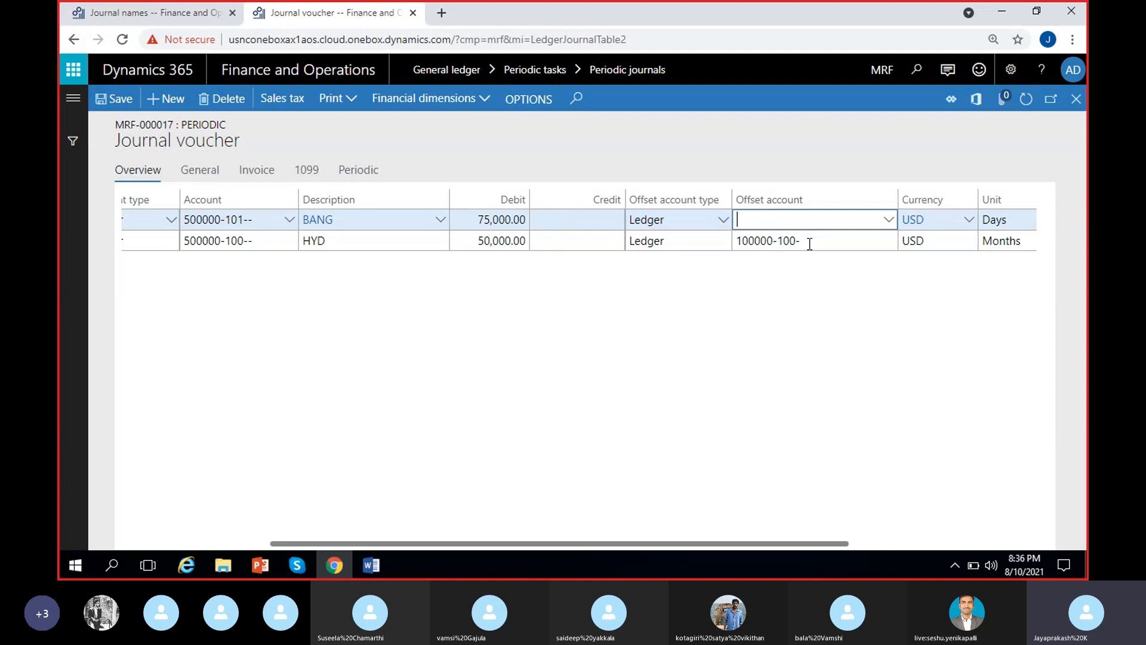
left_click(890, 220)
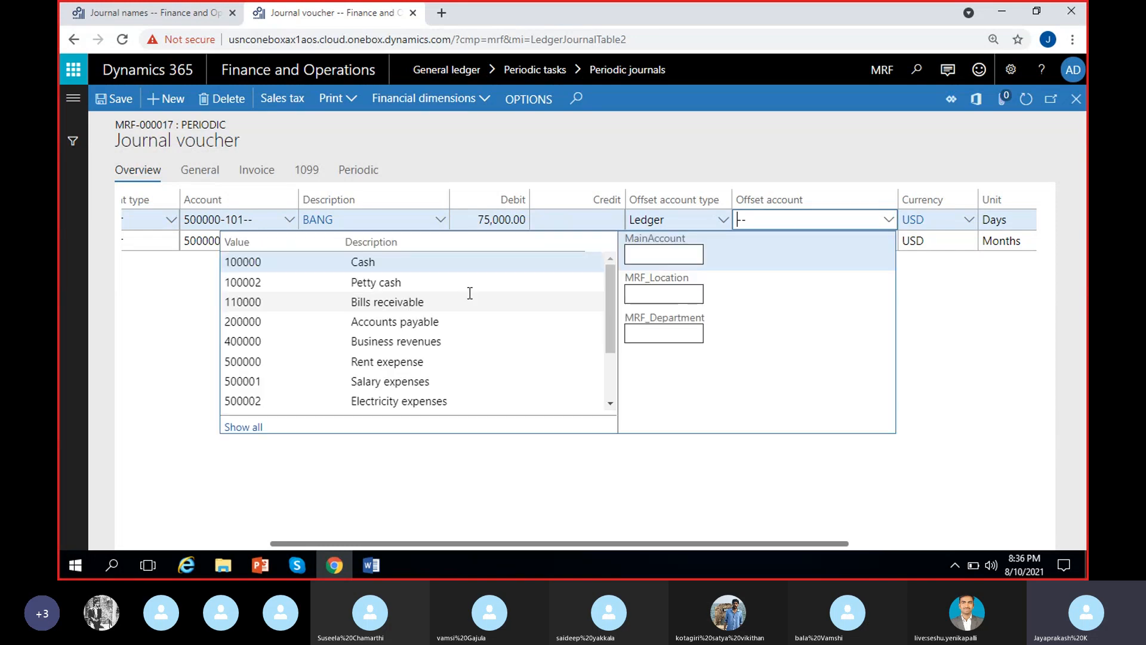
left_click(365, 262)
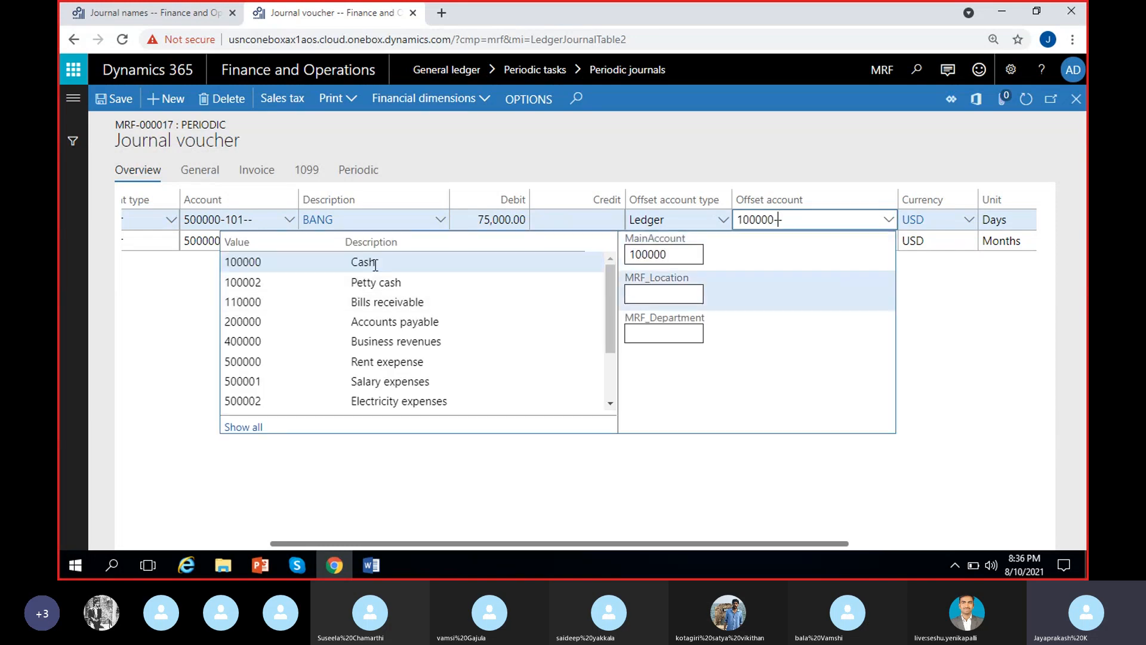
left_click(721, 499)
Set the BANG line's recurrence unit to Months with 1 as the number of units.
scroll(723, 490, "right", 4)
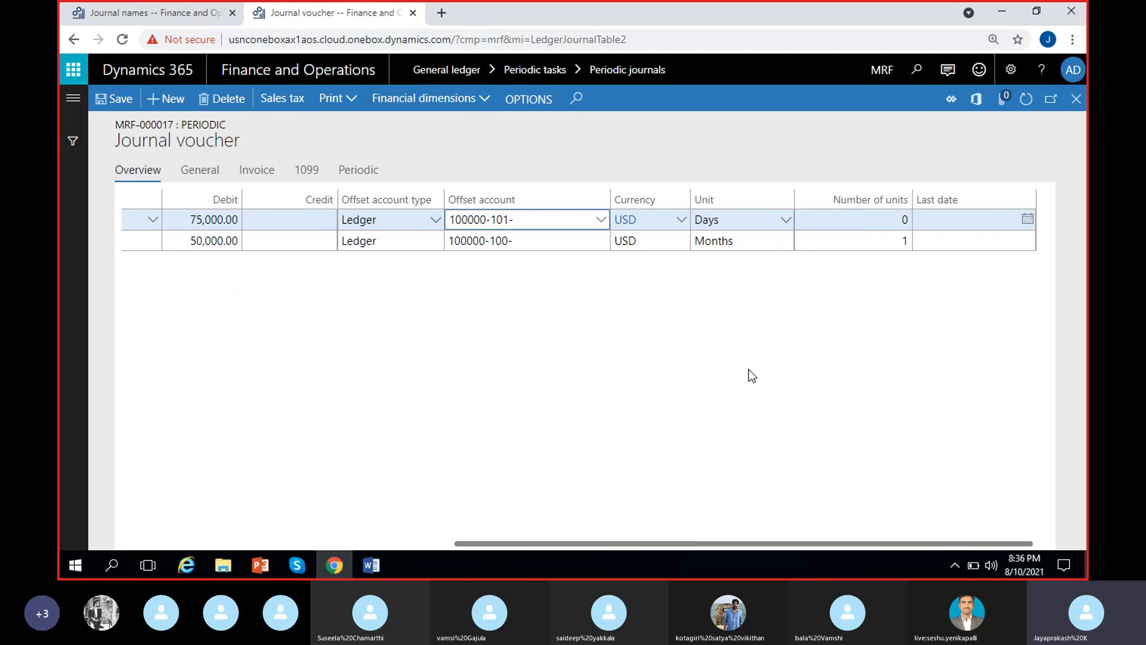
left_click(786, 220)
left_click(734, 261)
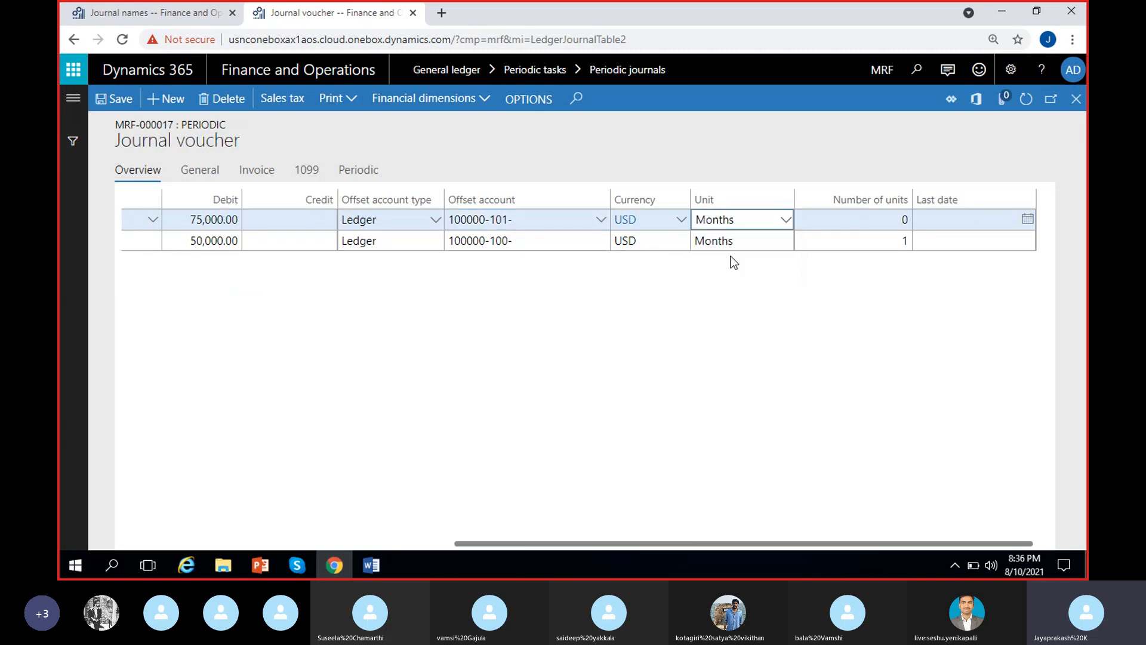
left_click(866, 219)
type("1")
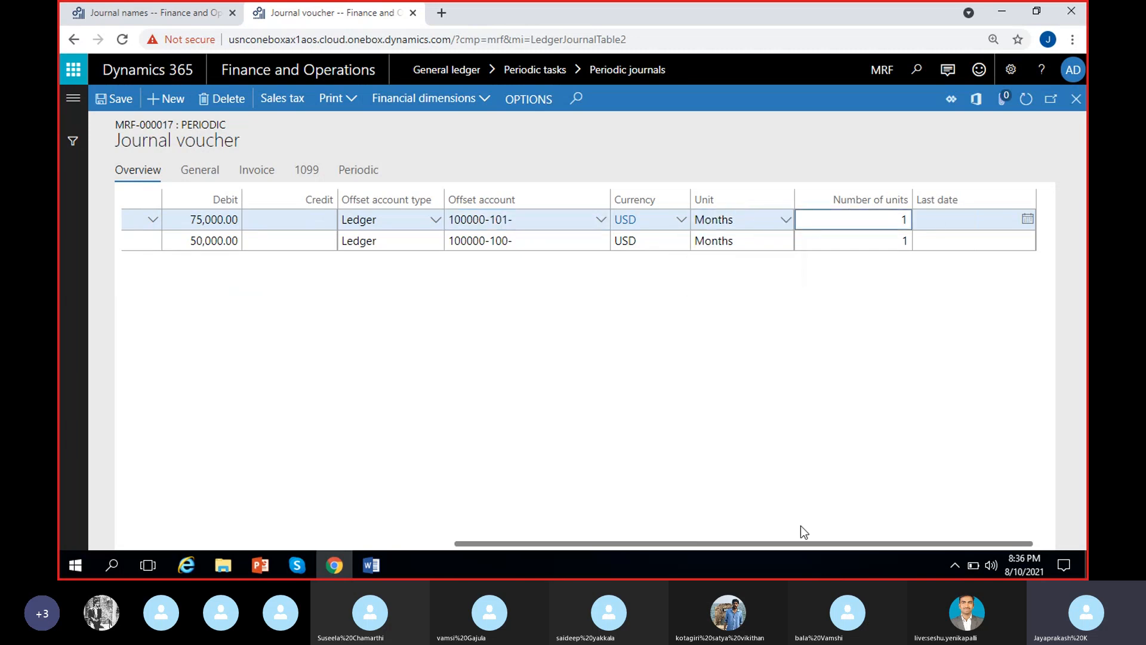
left_click(668, 459)
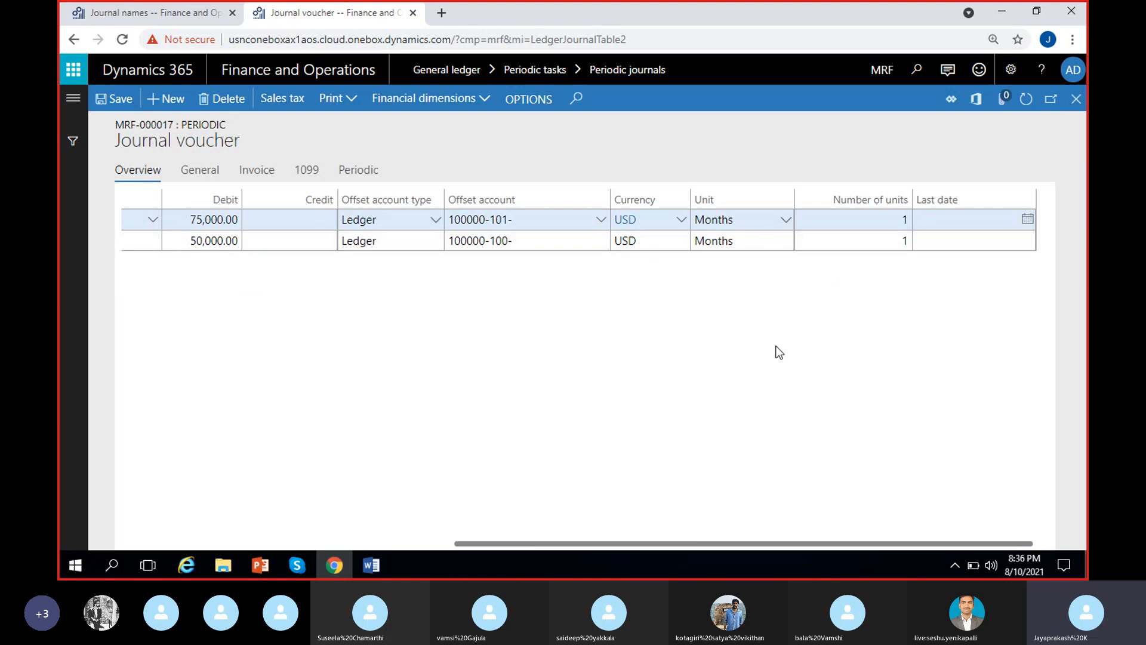
left_click(885, 220)
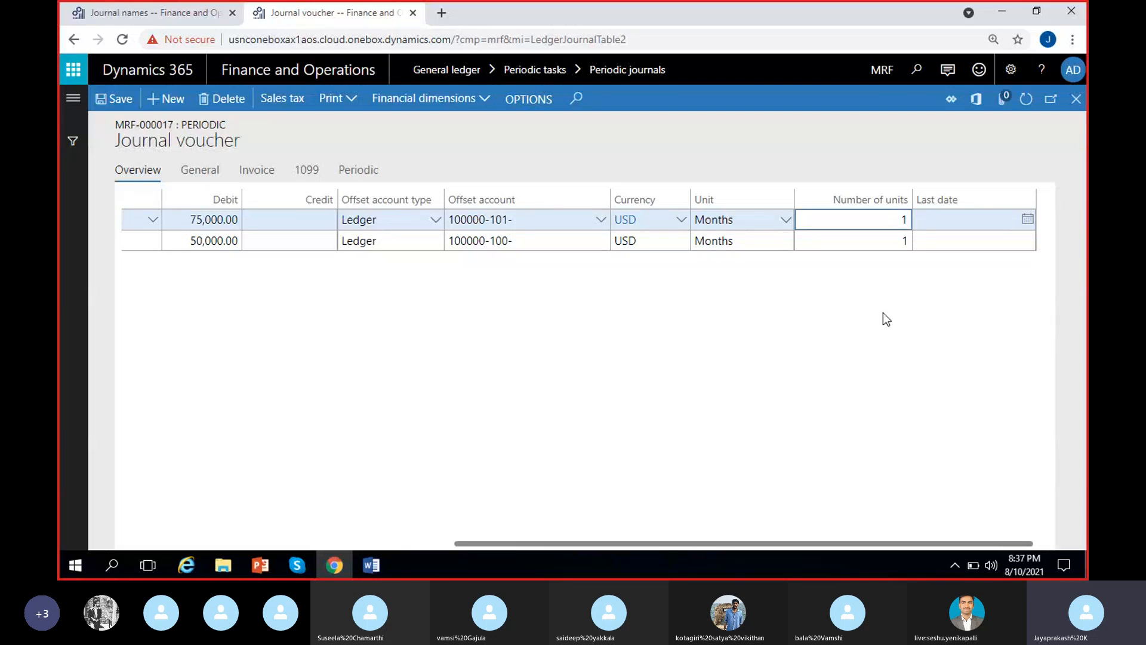
Check the BANG line's recurrence unit options and save the voucher lines.
left_click(786, 219)
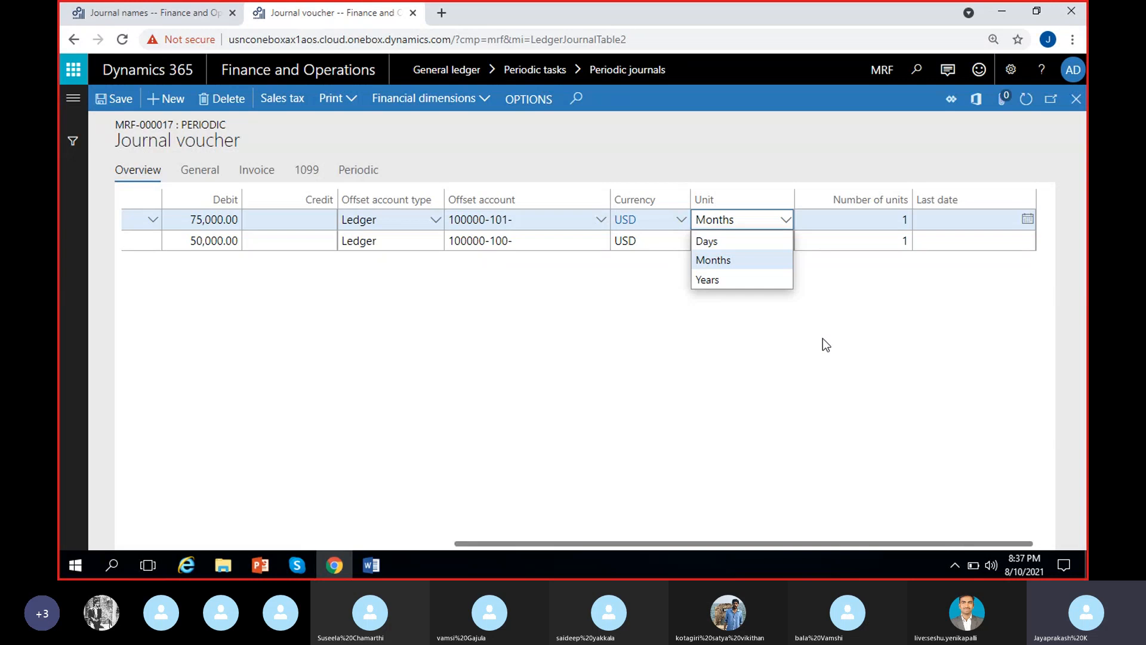
left_click(761, 314)
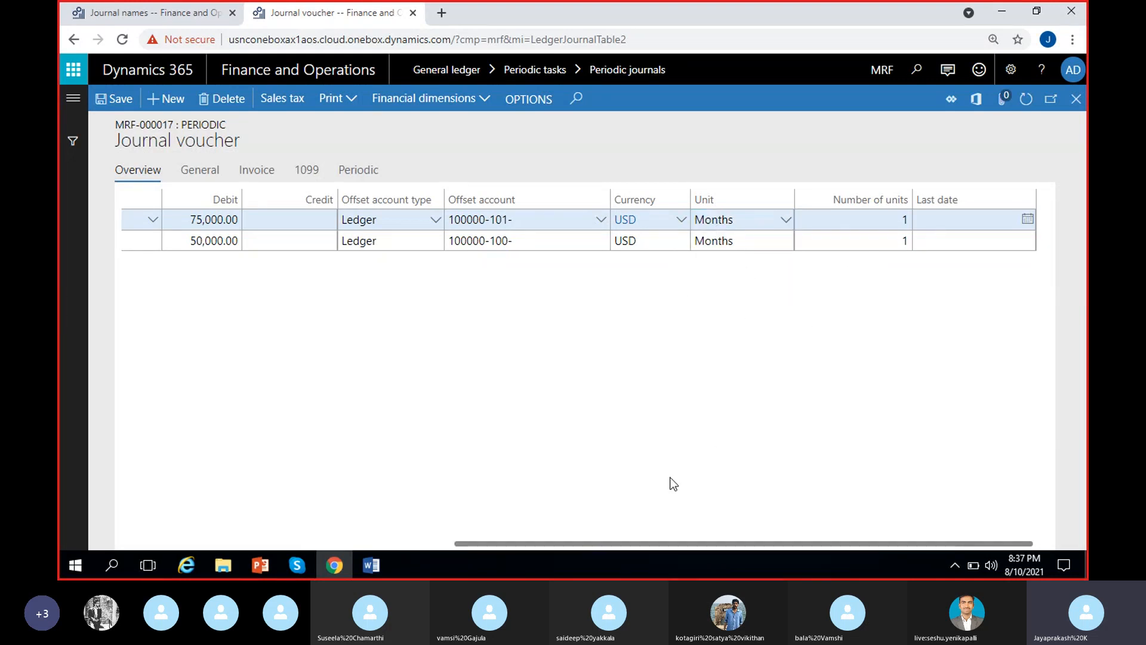
scroll(673, 484, "left", 5)
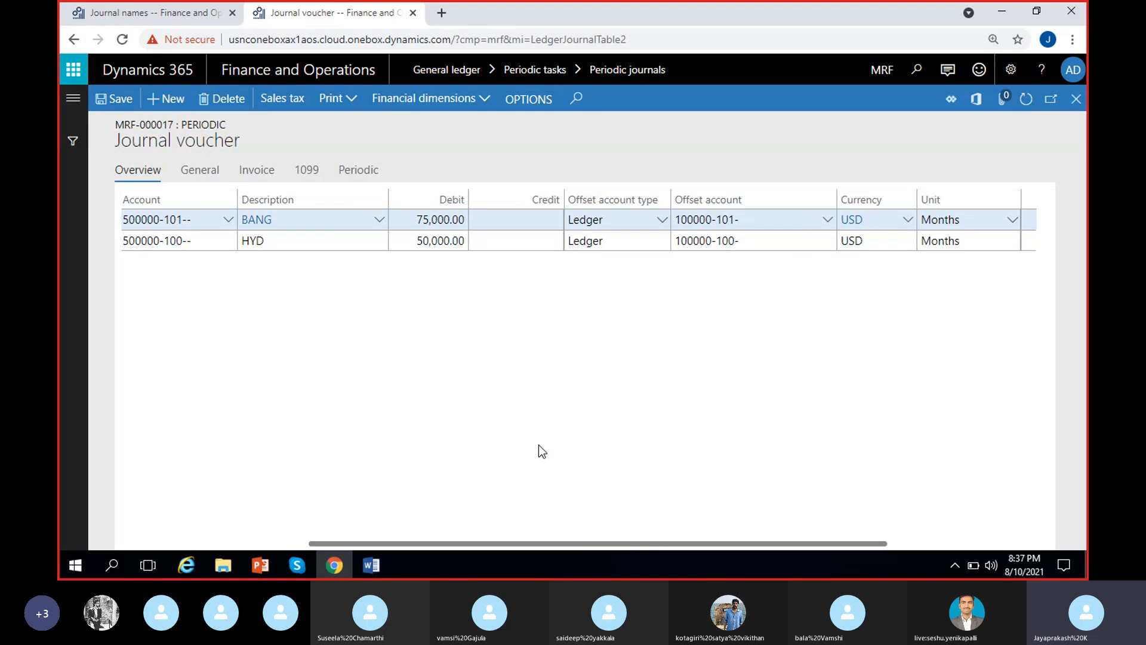
scroll(539, 451, "left", 3)
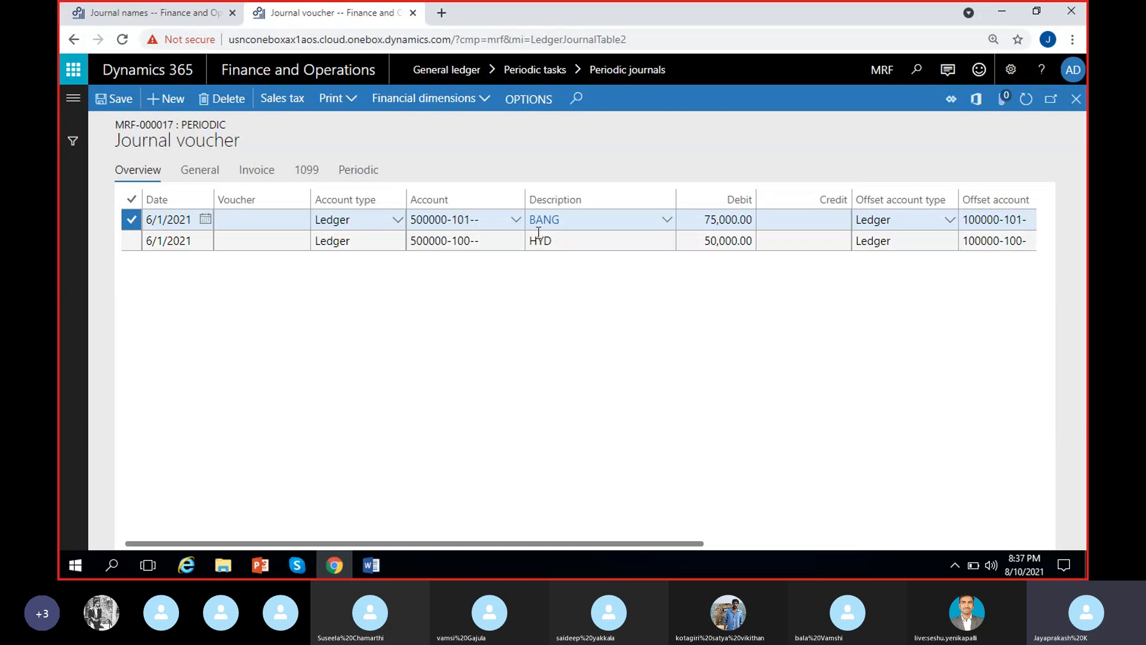
left_click(116, 100)
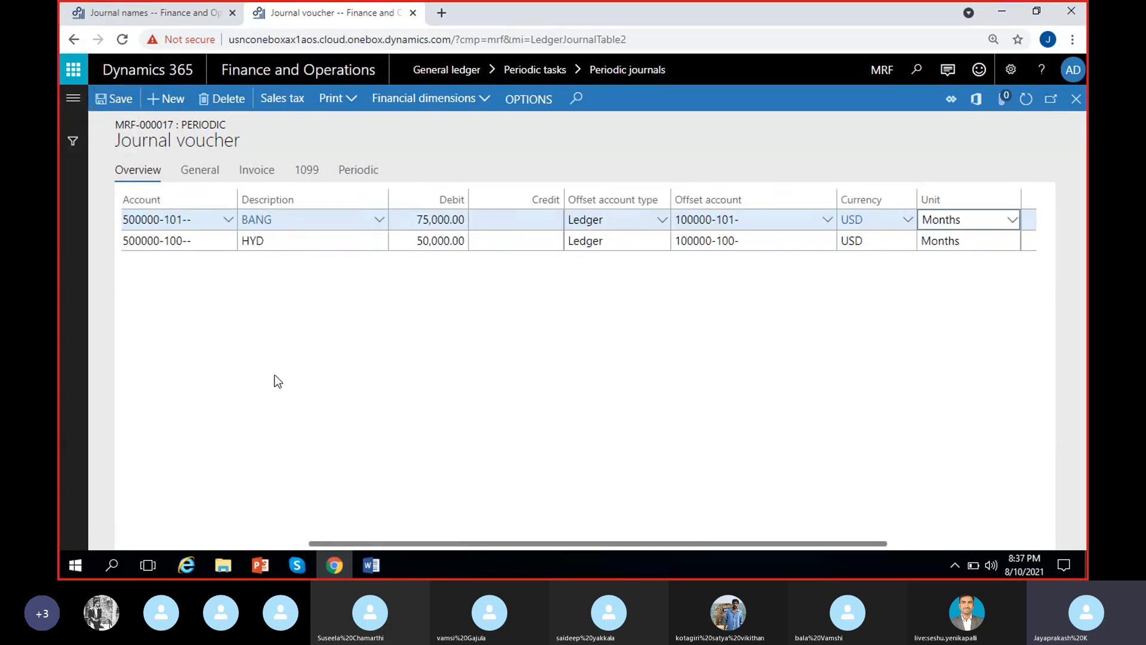
Review the accounts, descriptions, debit amounts and recurrence settings of the BANG and HYD voucher lines.
scroll(557, 391, "right", 4)
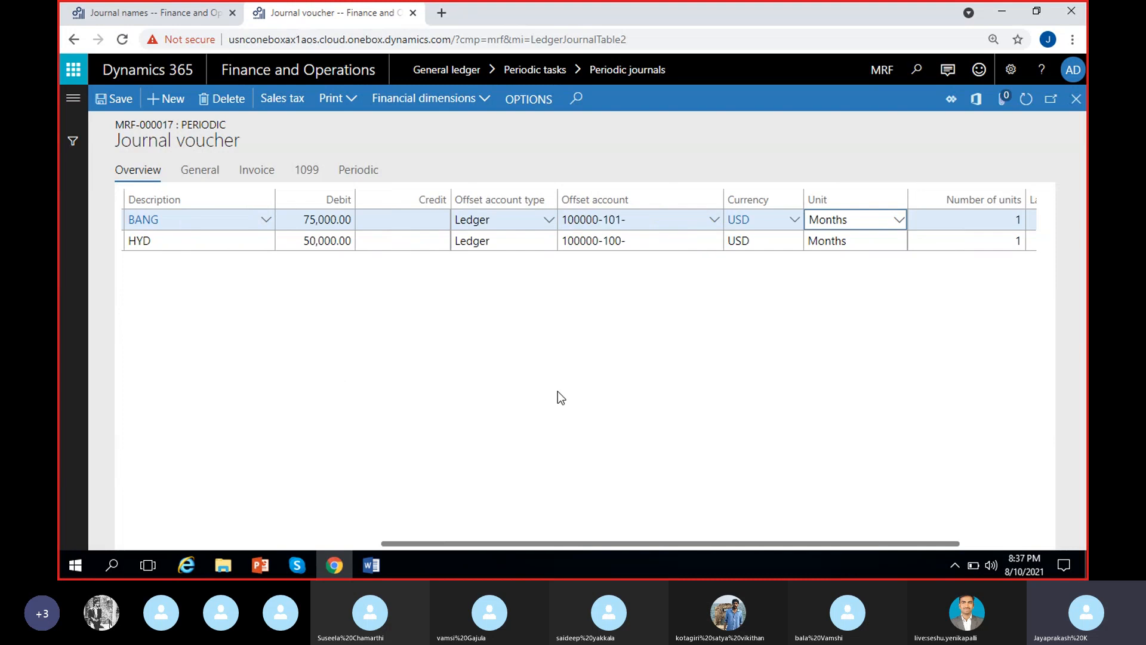
scroll(184, 385, "left", 6)
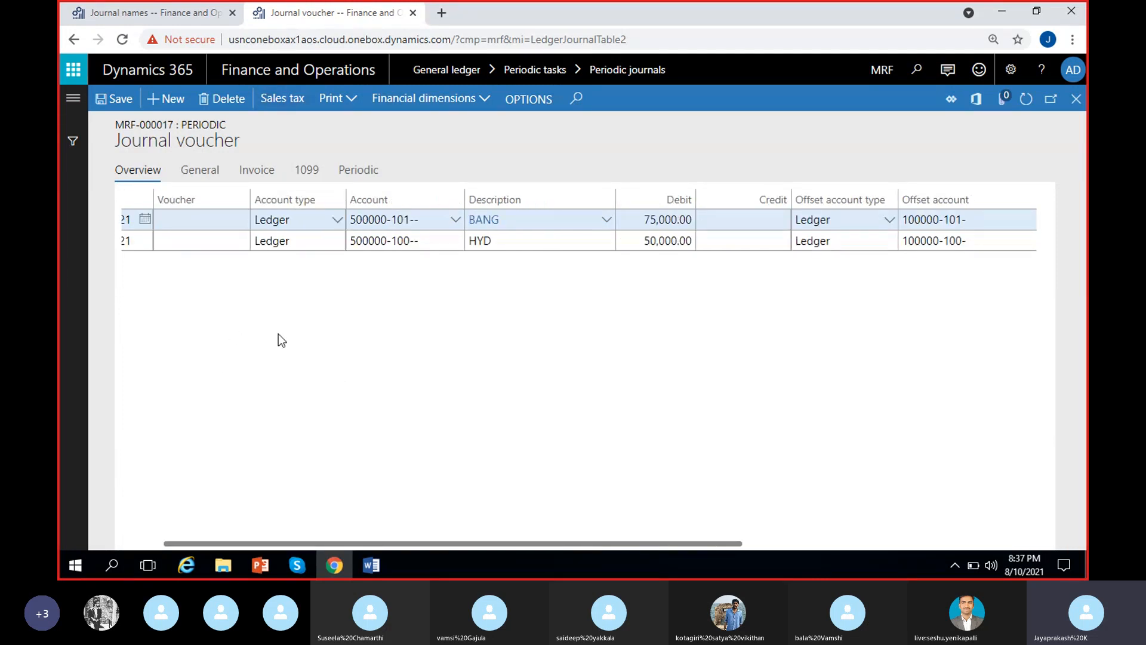
left_click(482, 102)
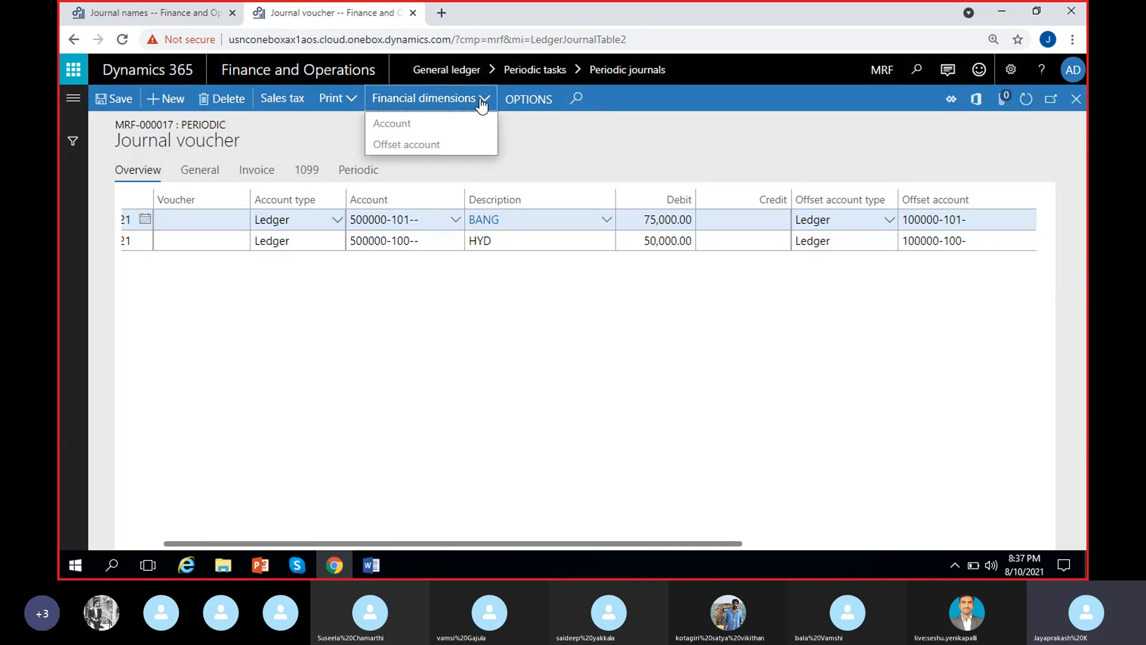
left_click(466, 334)
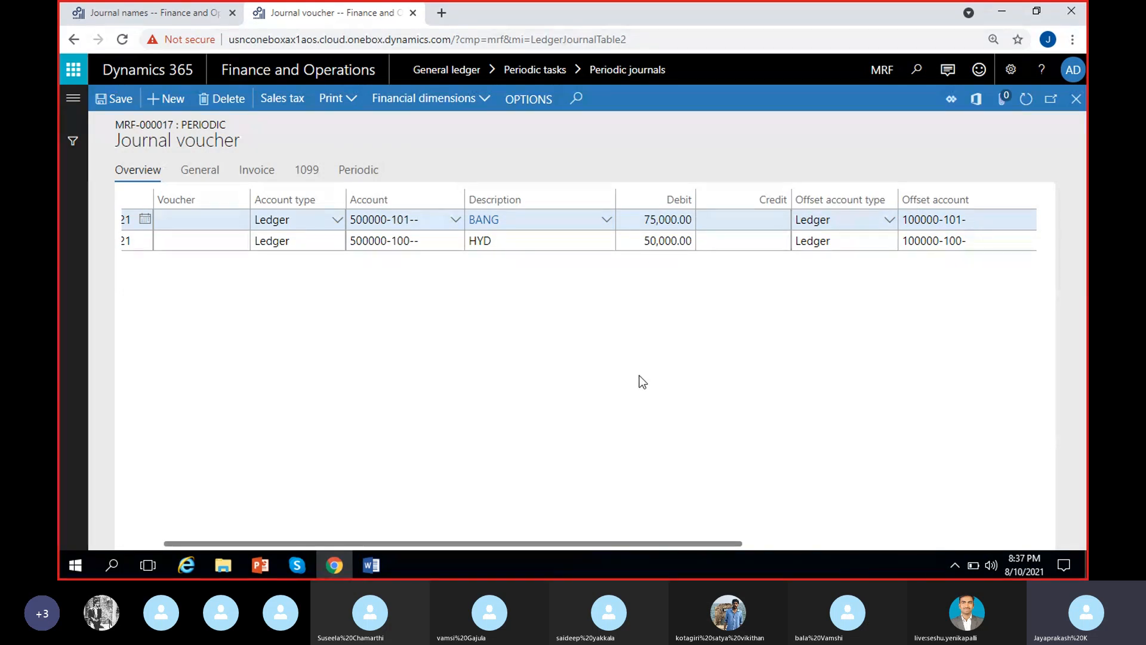
scroll(614, 382, "right", 2)
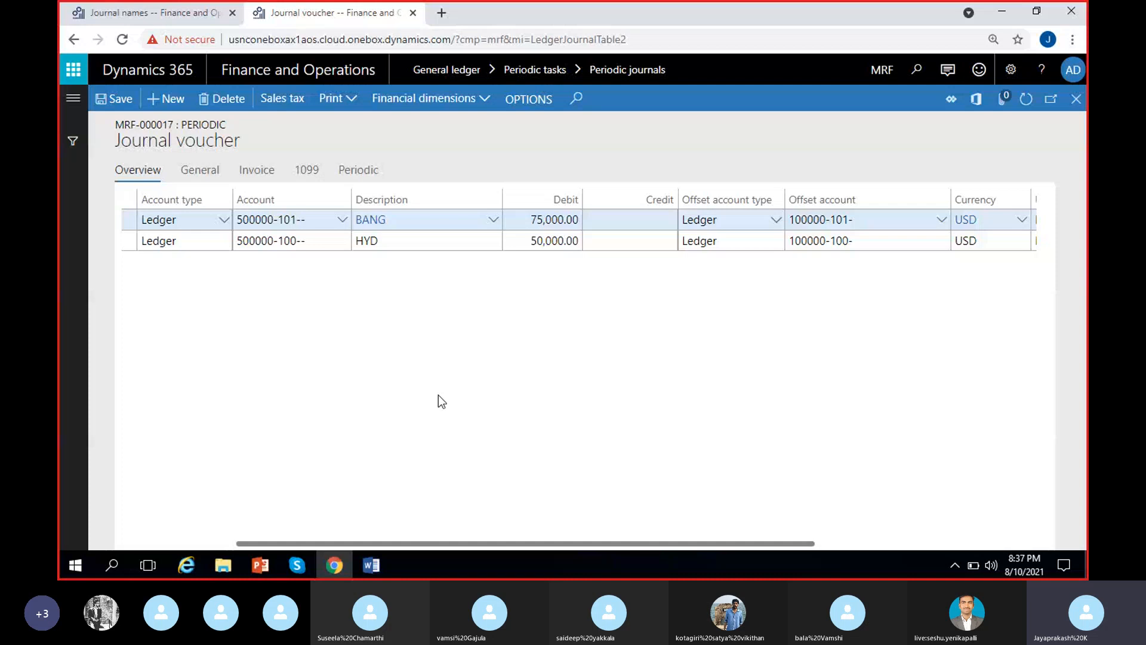
scroll(440, 399, "left", 2)
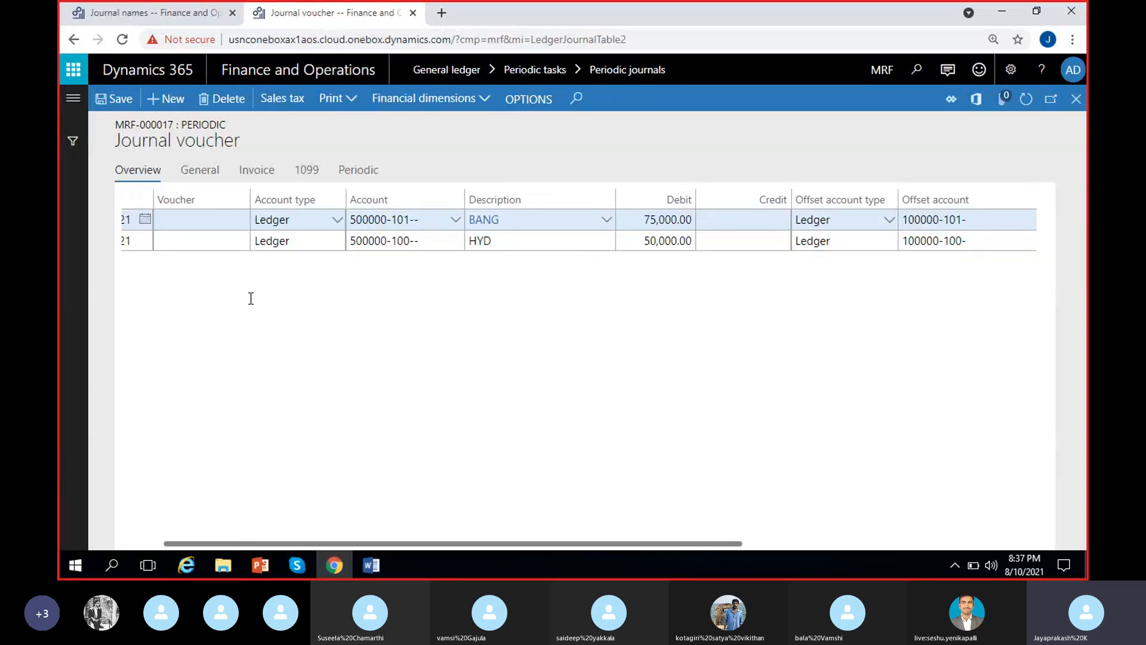
scroll(216, 410, "left", 1)
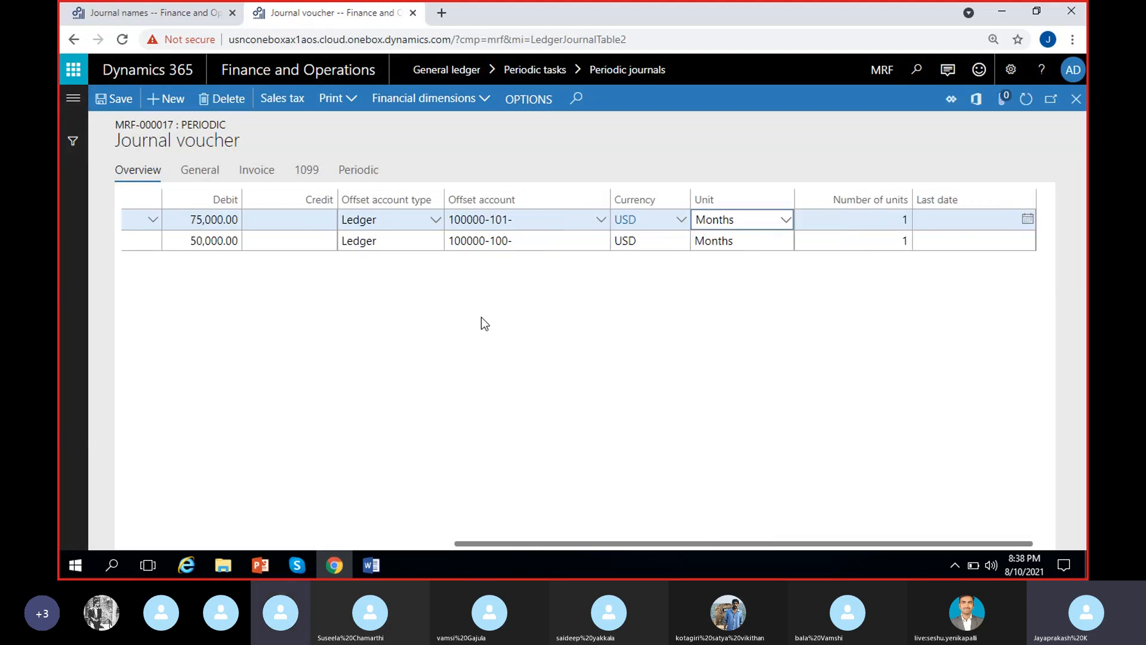
scroll(498, 404, "left", 8)
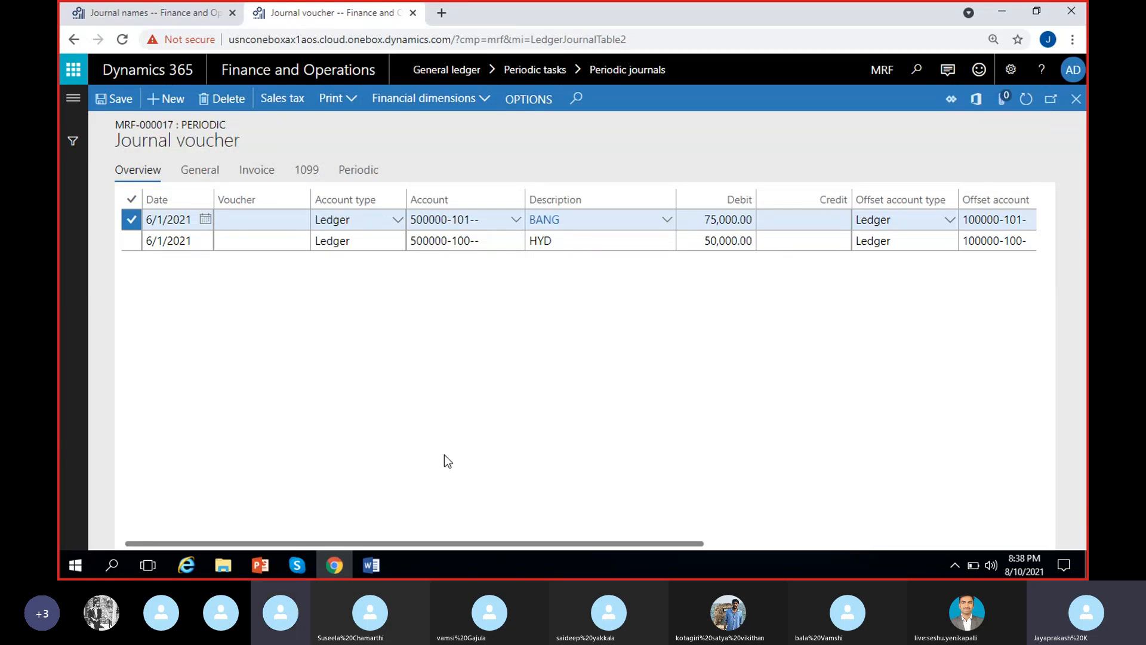
scroll(626, 417, "right", 3)
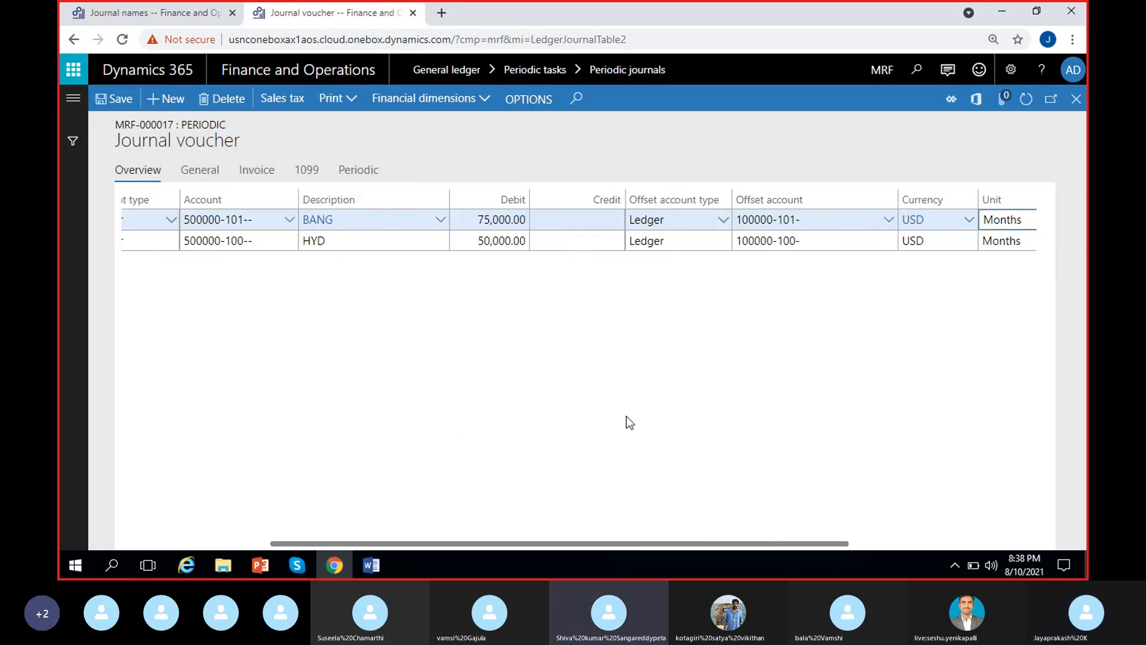
Compare the offset accounts of the BANG and HYD lines along with their currency and unit values.
left_click(709, 221)
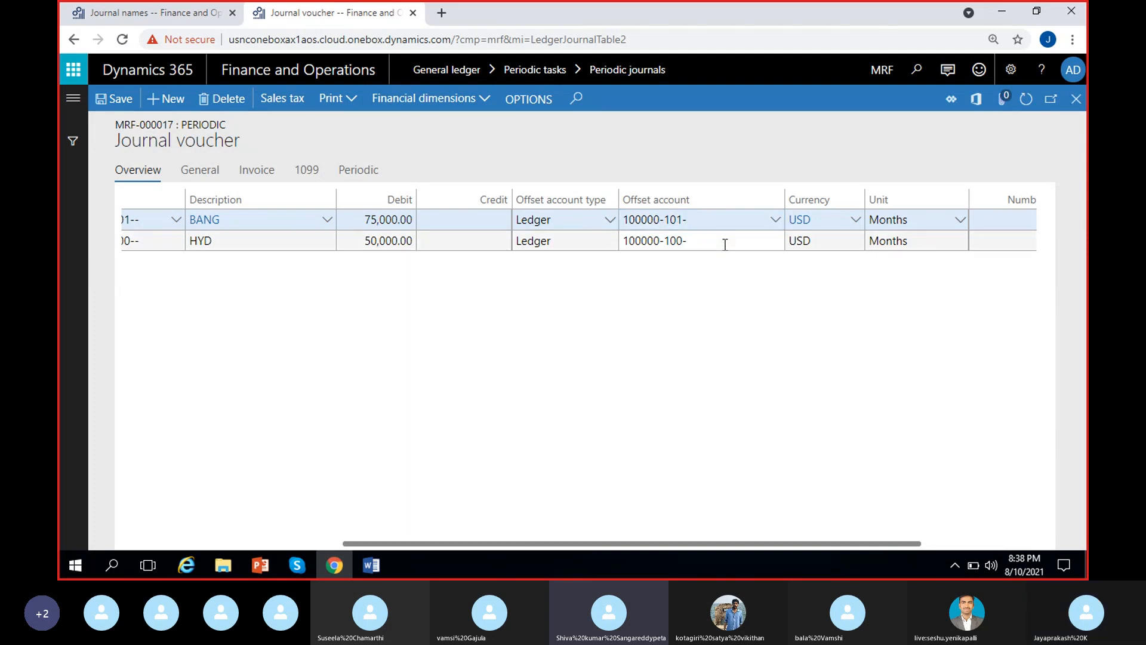
left_click(722, 242, "shift")
left_click(728, 246)
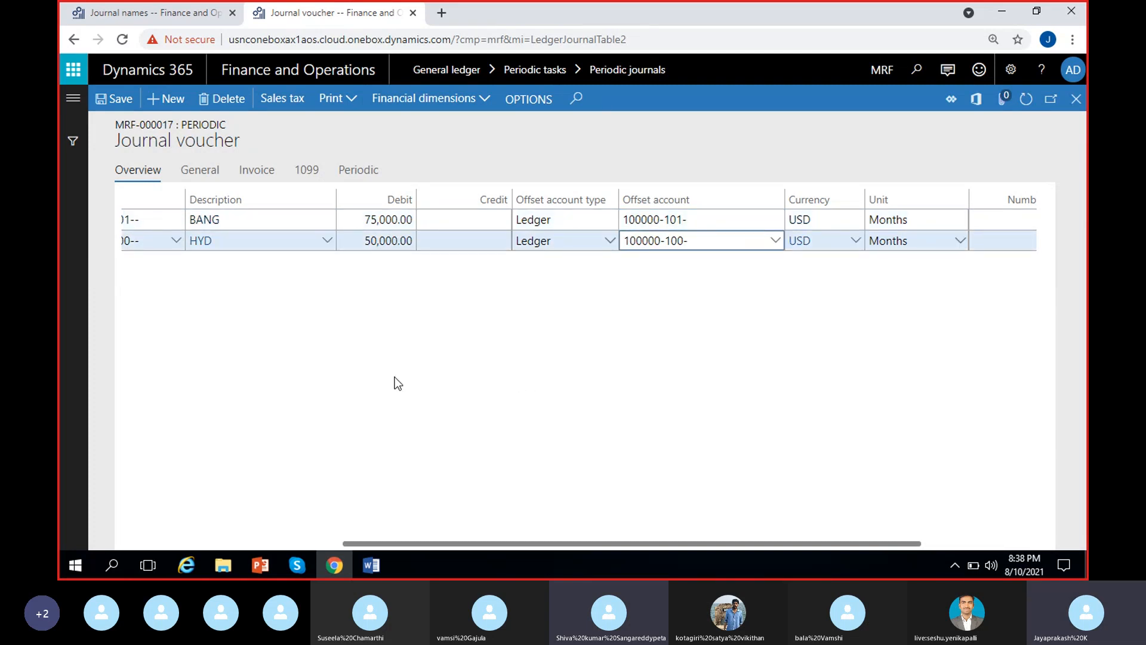
scroll(396, 377, "left", 4)
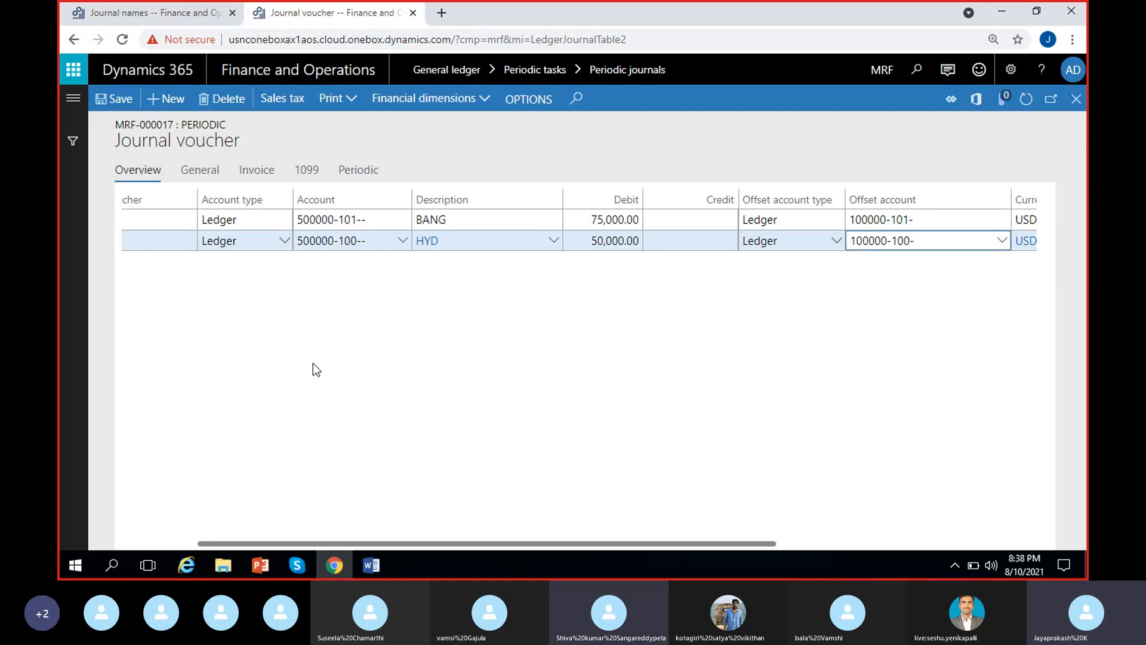
scroll(867, 297, "right", 4)
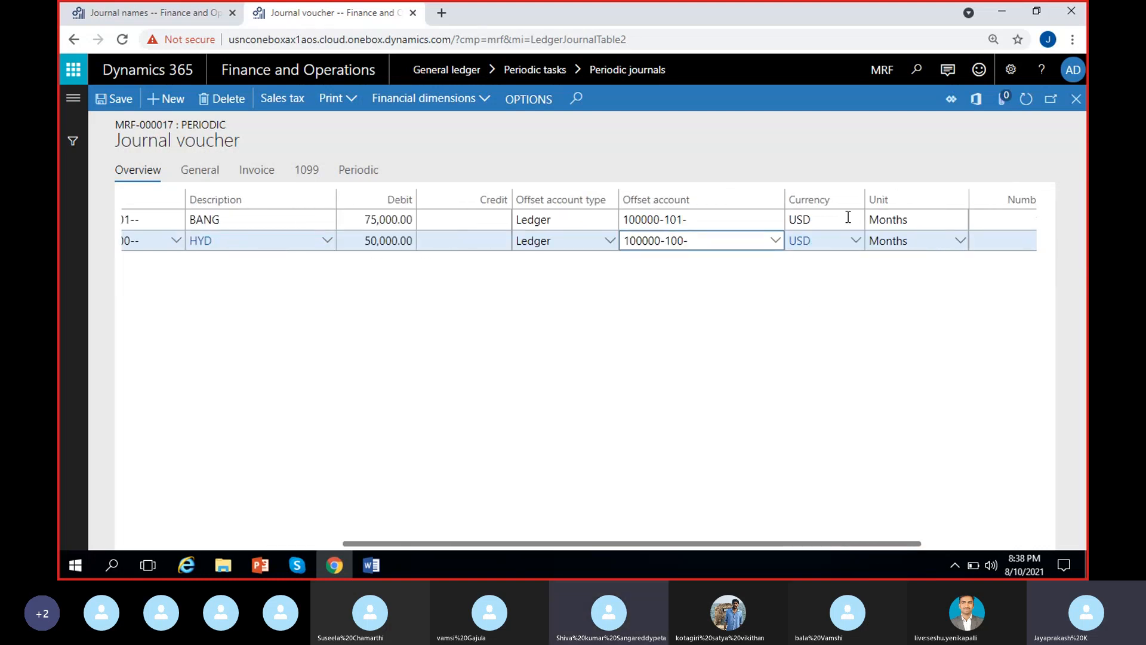
scroll(813, 349, "right", 2)
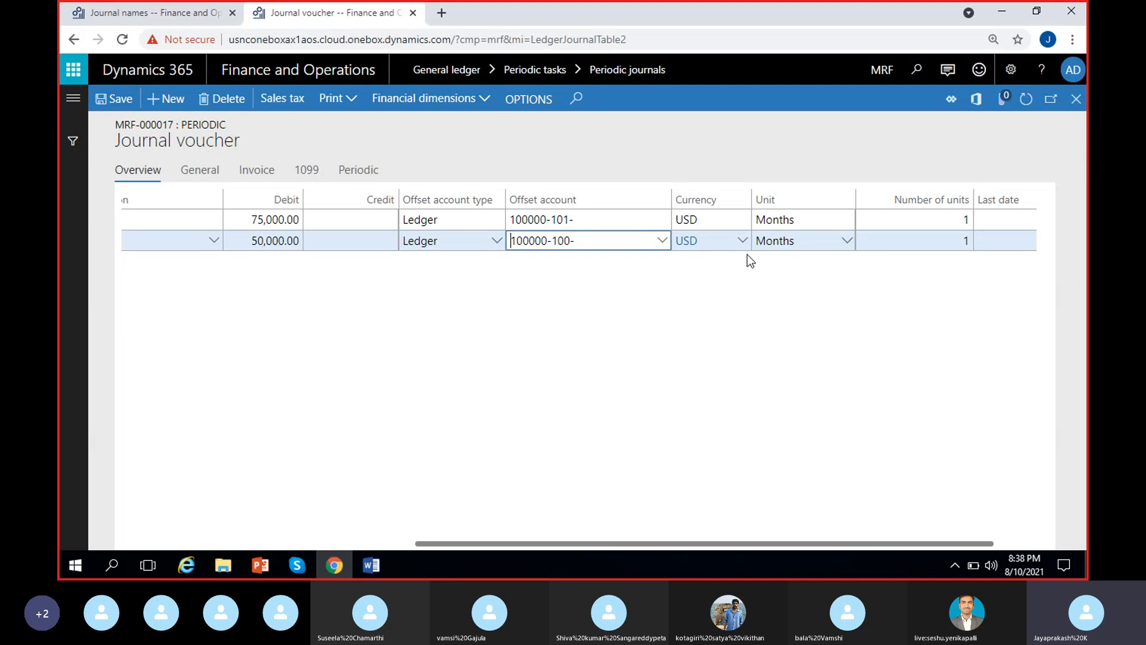
scroll(738, 376, "right", 1)
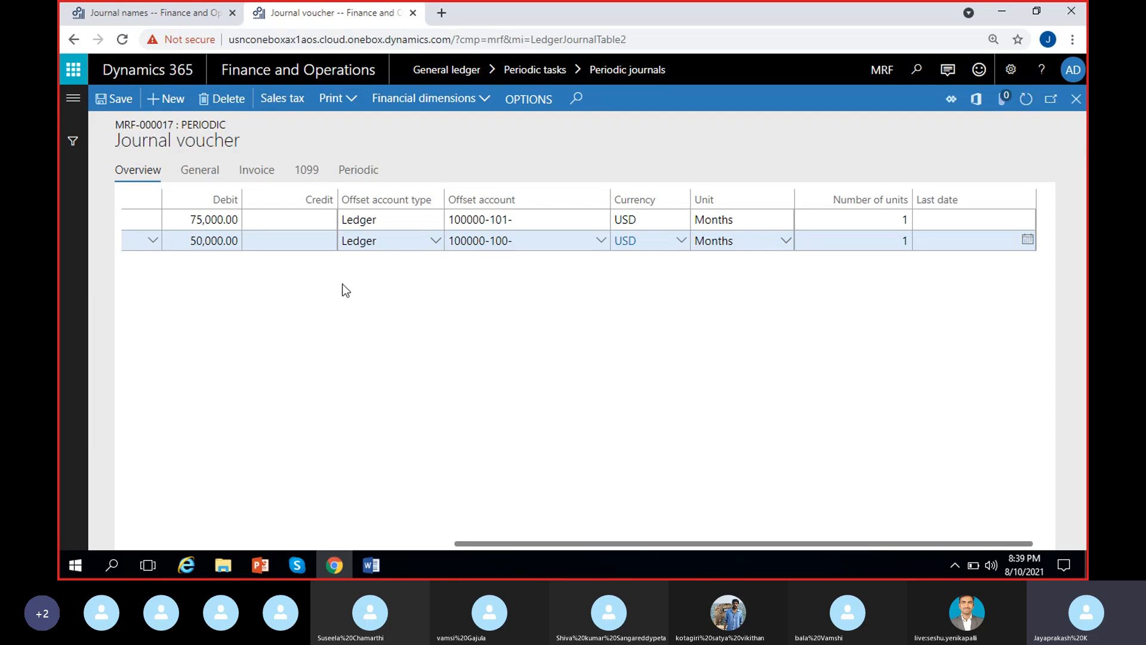
Examine the HYD line's recurrence unit options and its number of units.
left_click(746, 240)
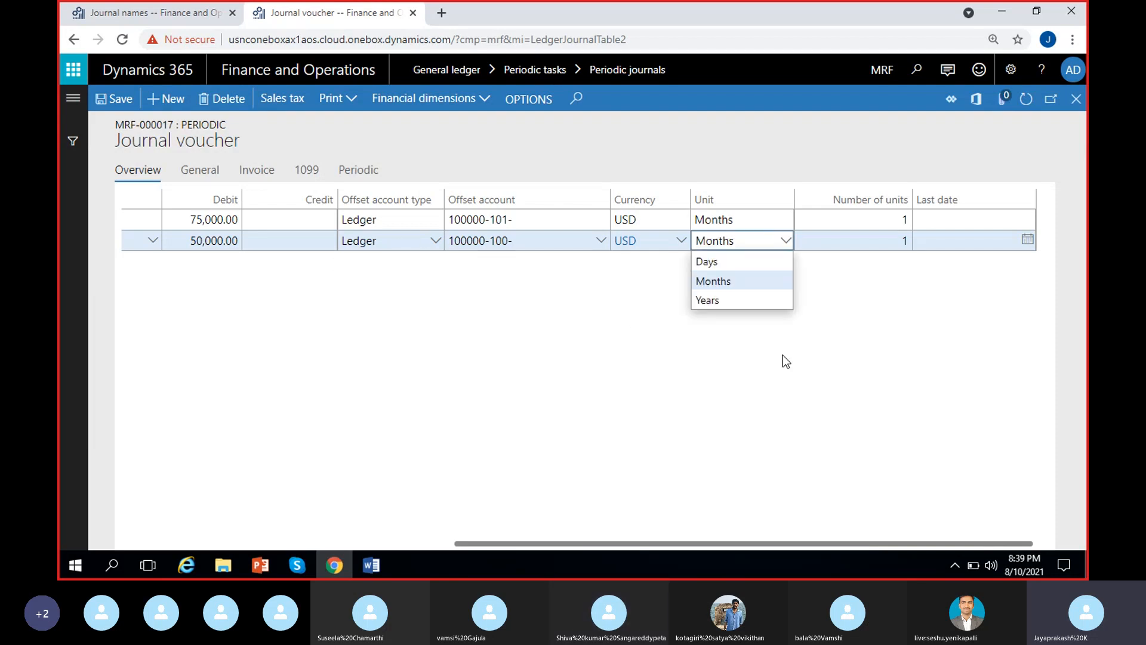
left_click(783, 355)
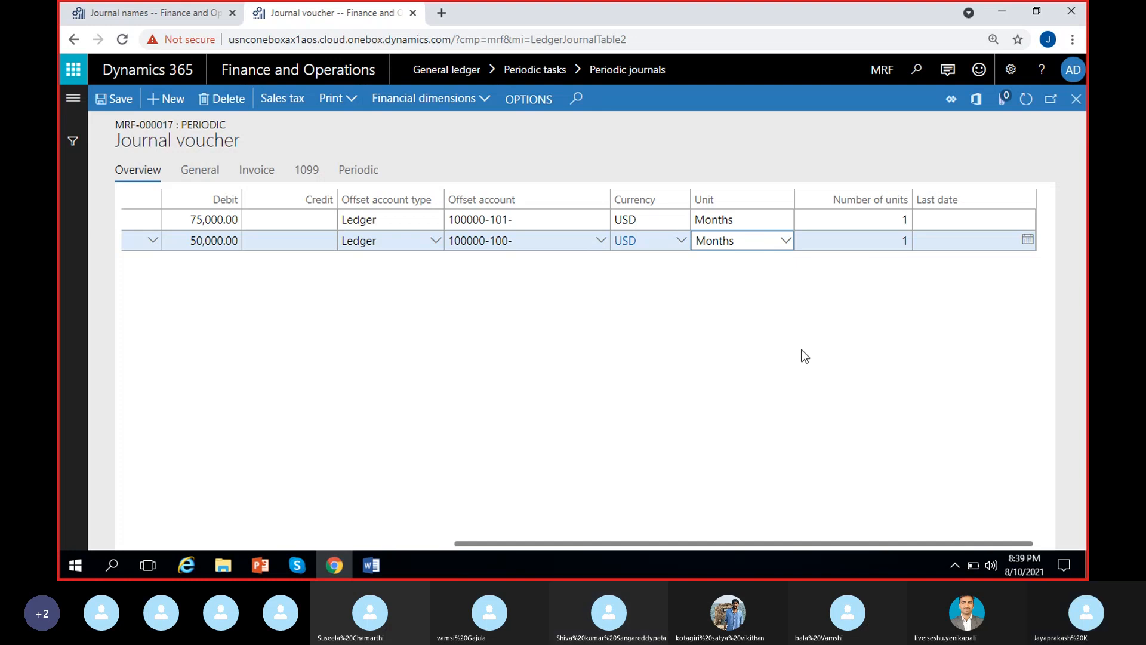
left_click(717, 308)
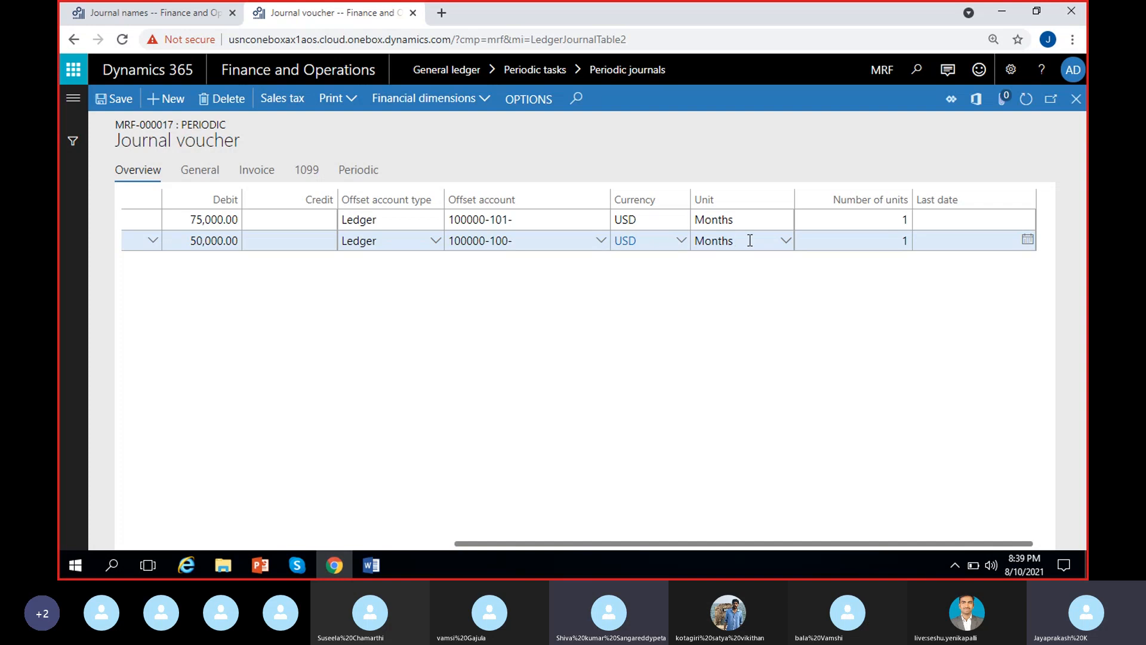
left_click_drag(749, 240, 694, 242)
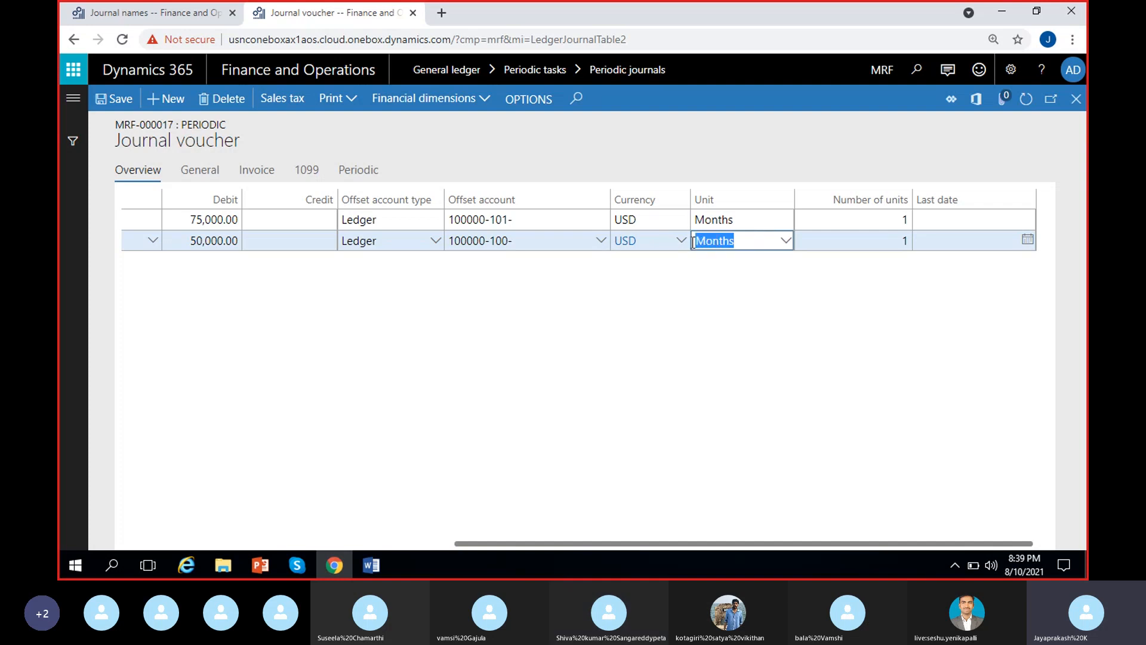
left_click(894, 240)
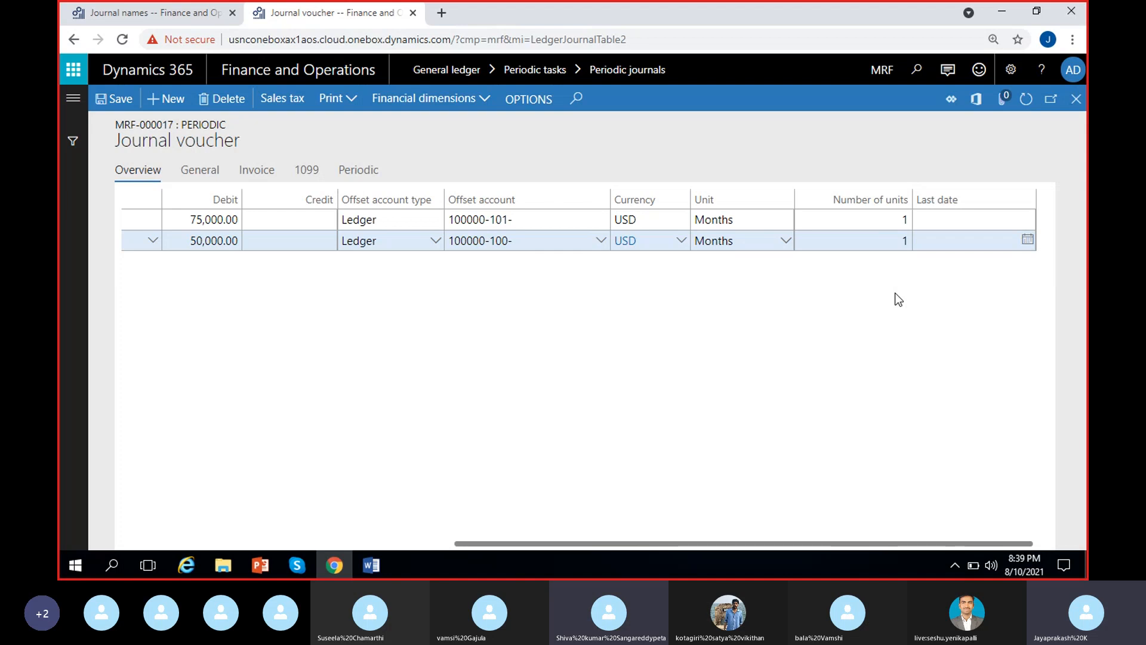
left_click(785, 241)
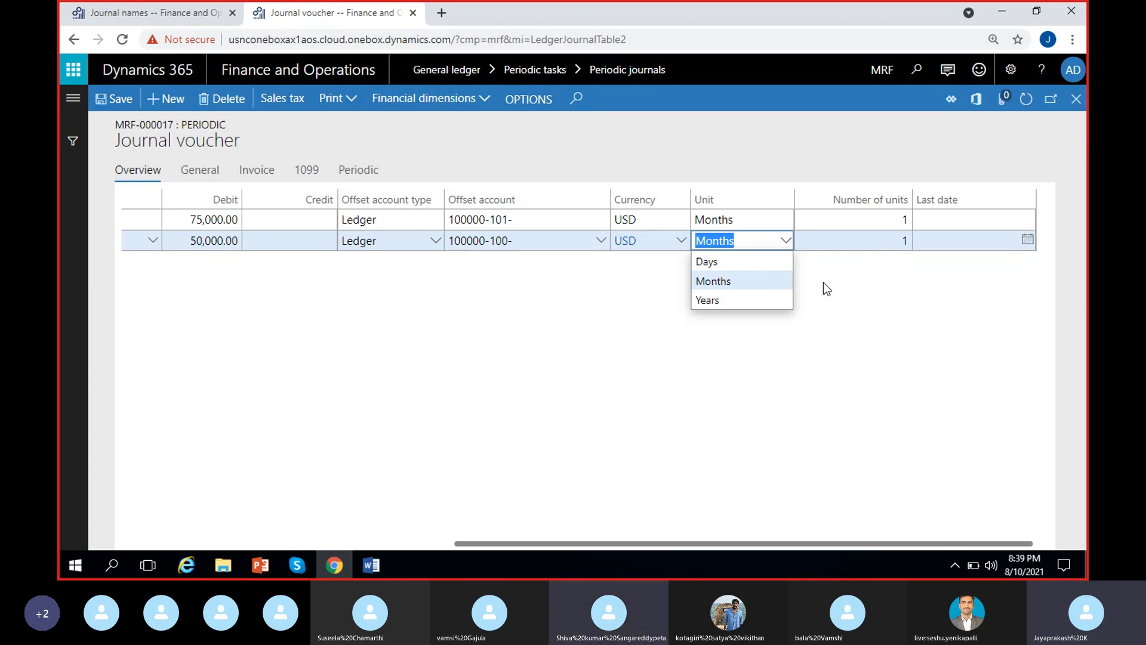
left_click(843, 286)
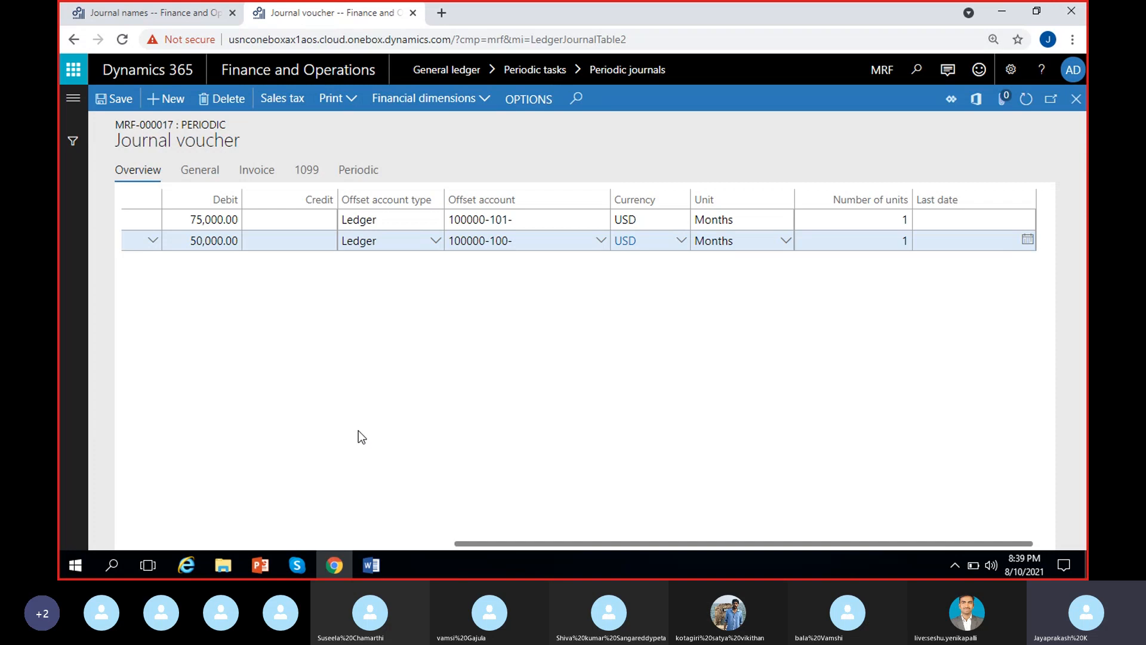
Save the journal voucher and close it to return to the Periodic journals list.
scroll(358, 431, "left", 7)
left_click(113, 101)
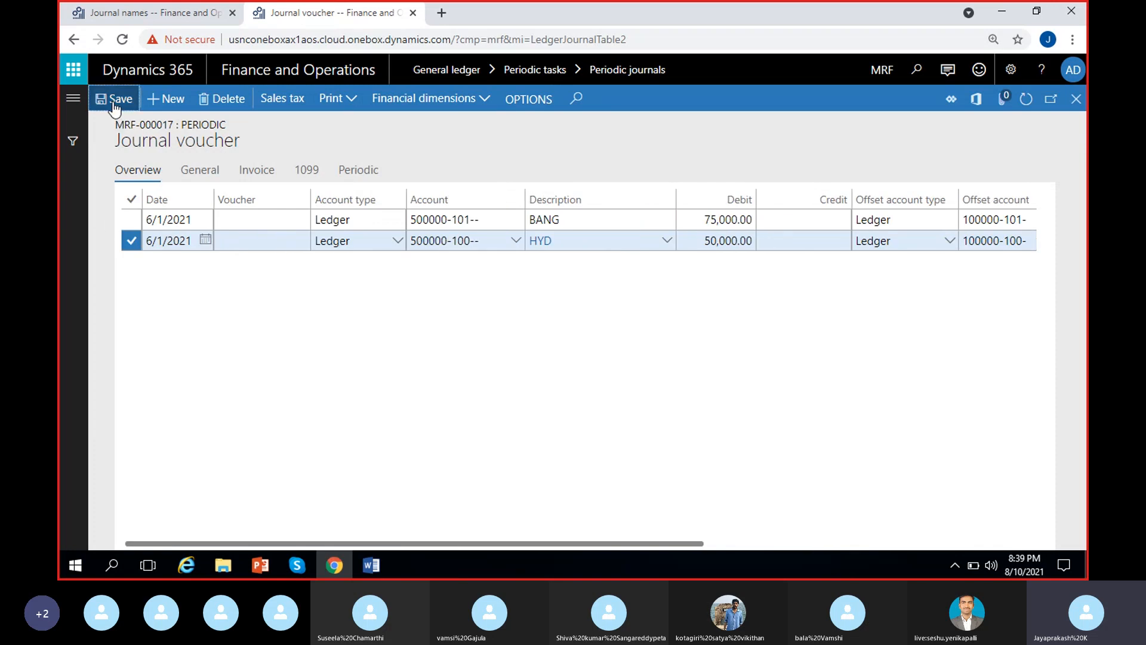
left_click(493, 303)
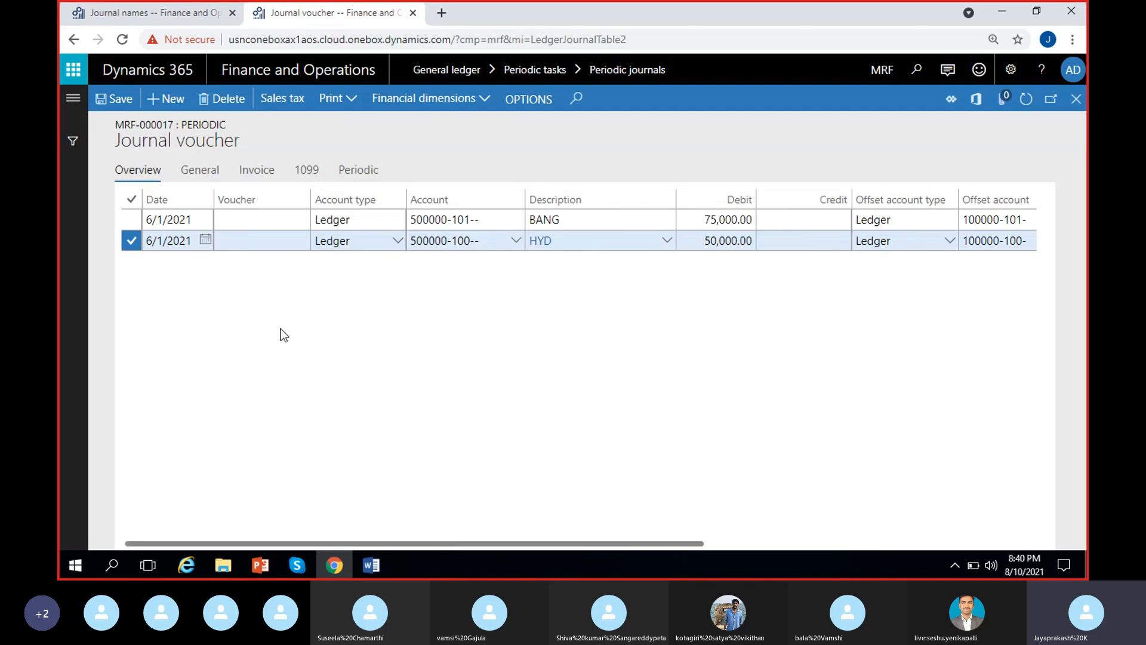
left_click(1076, 99)
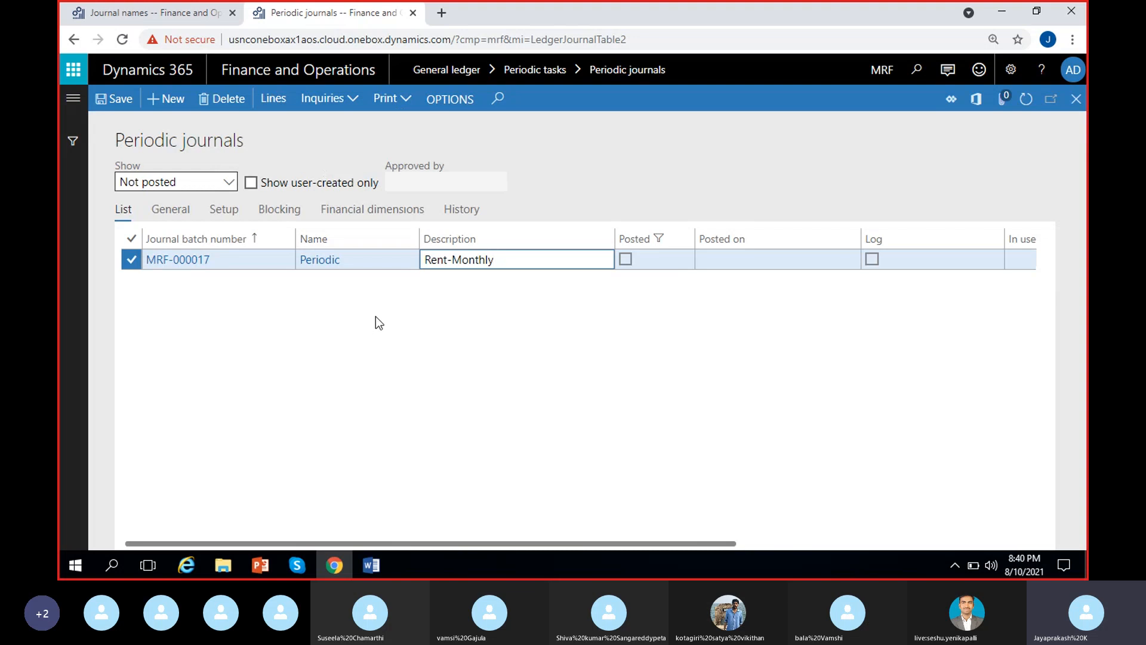
left_click(375, 316)
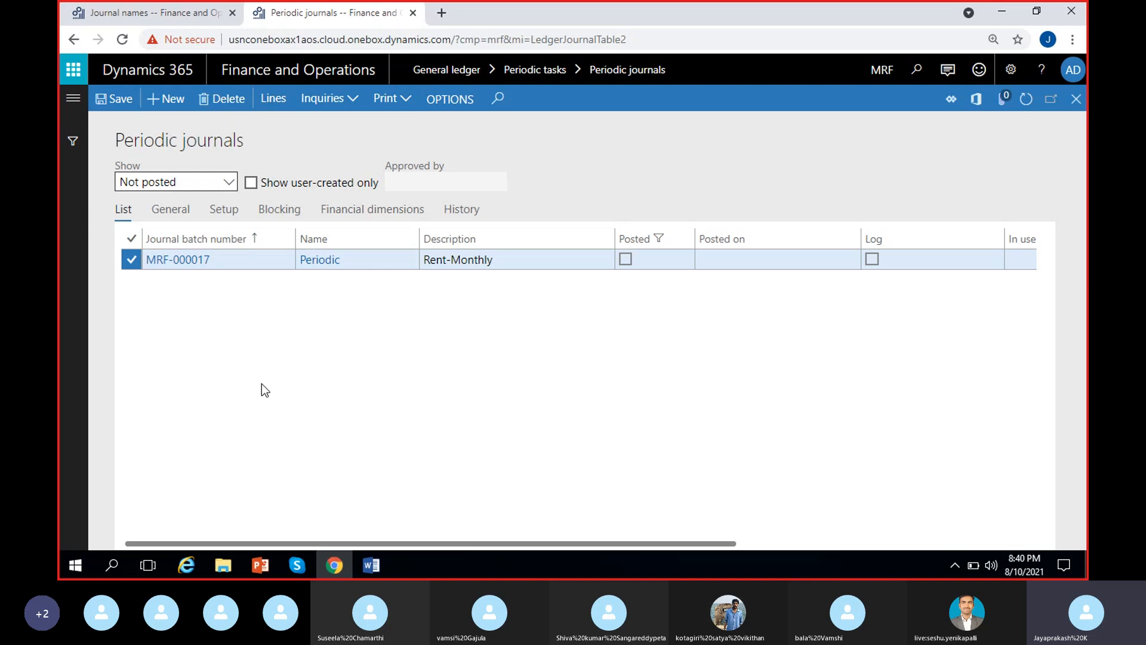
Open the General ledger's General journals page in place of the Journal names page.
left_click(157, 21)
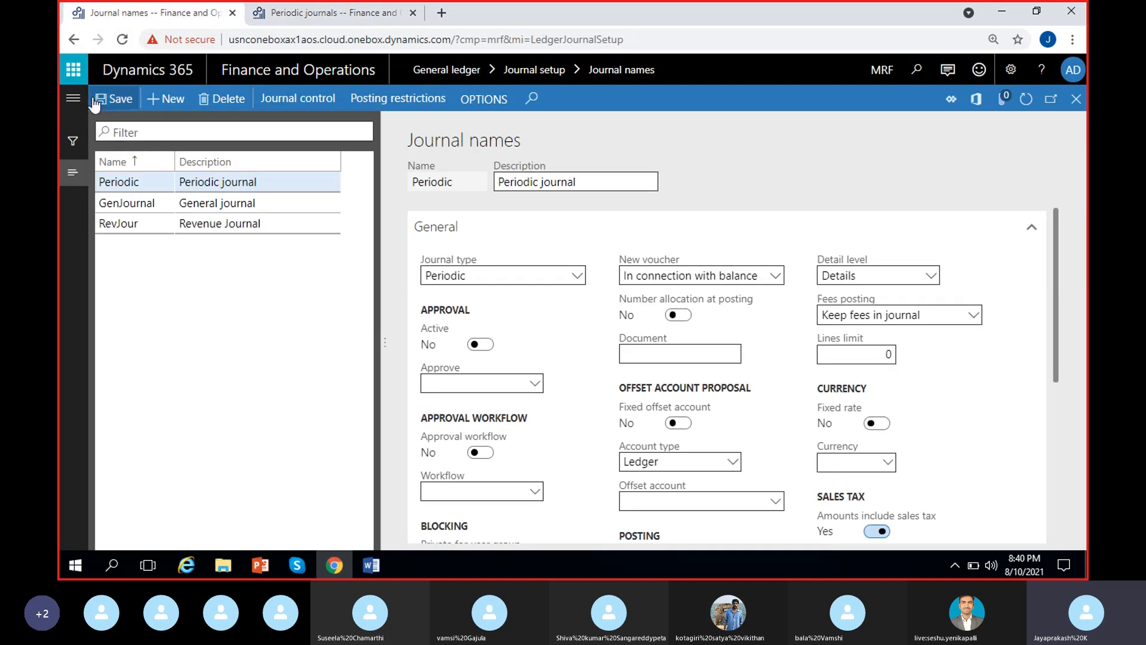
left_click(73, 99)
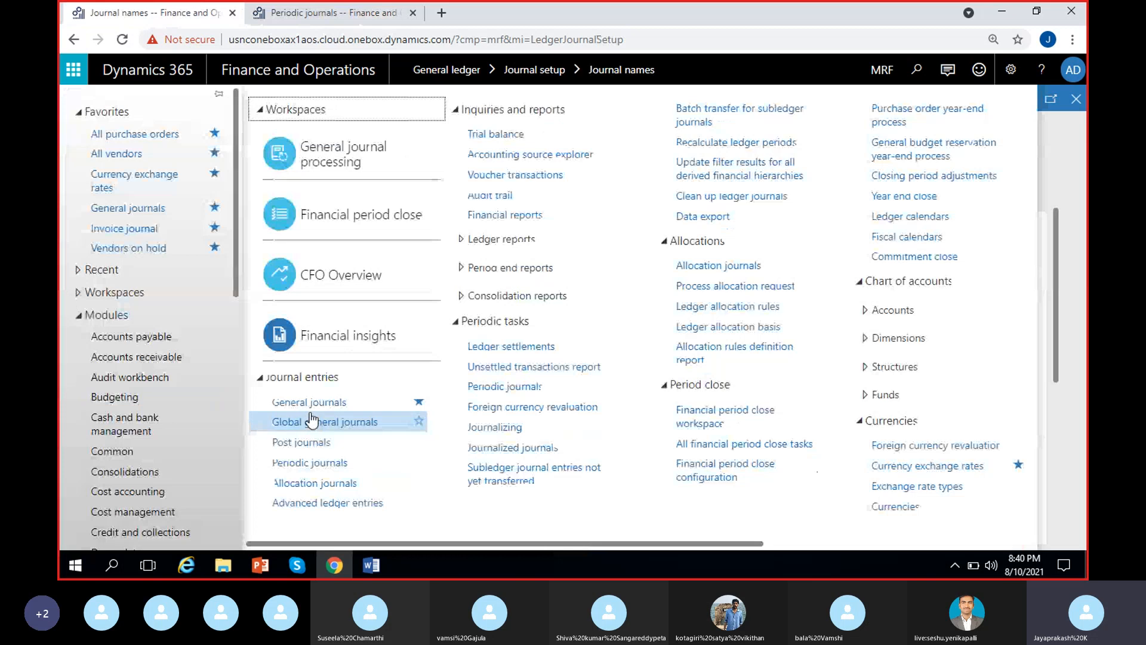
scroll(117, 463, "down", 5)
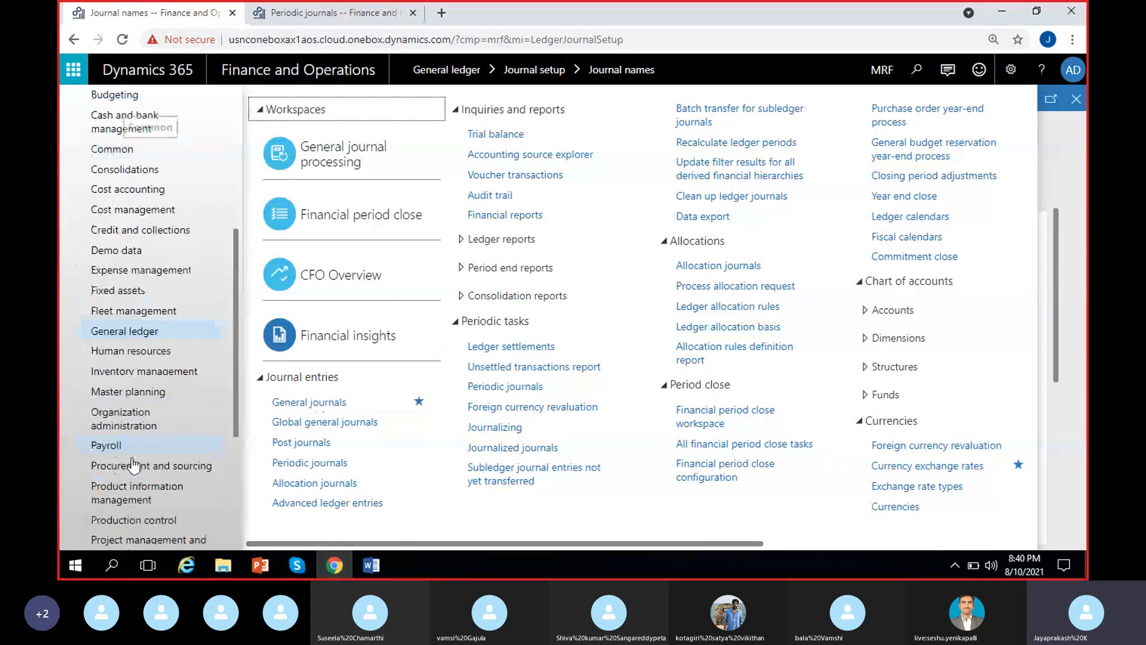
left_click(323, 409)
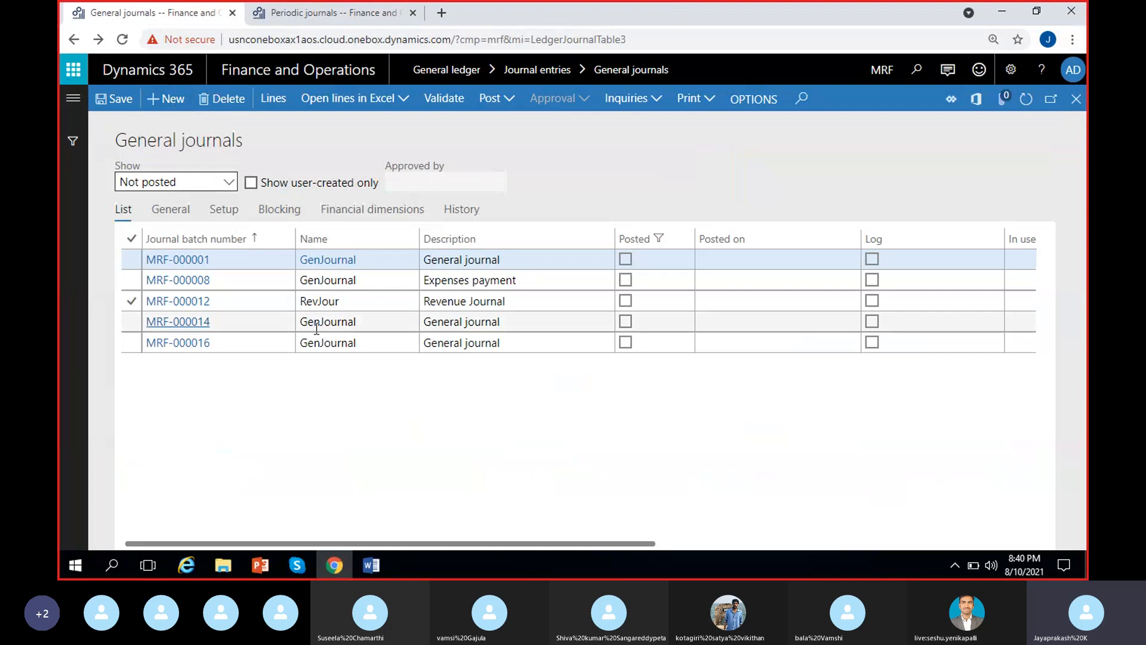
Change the description of general journal MRF-000016 to Rent-June and open its journal lines.
left_click(488, 343)
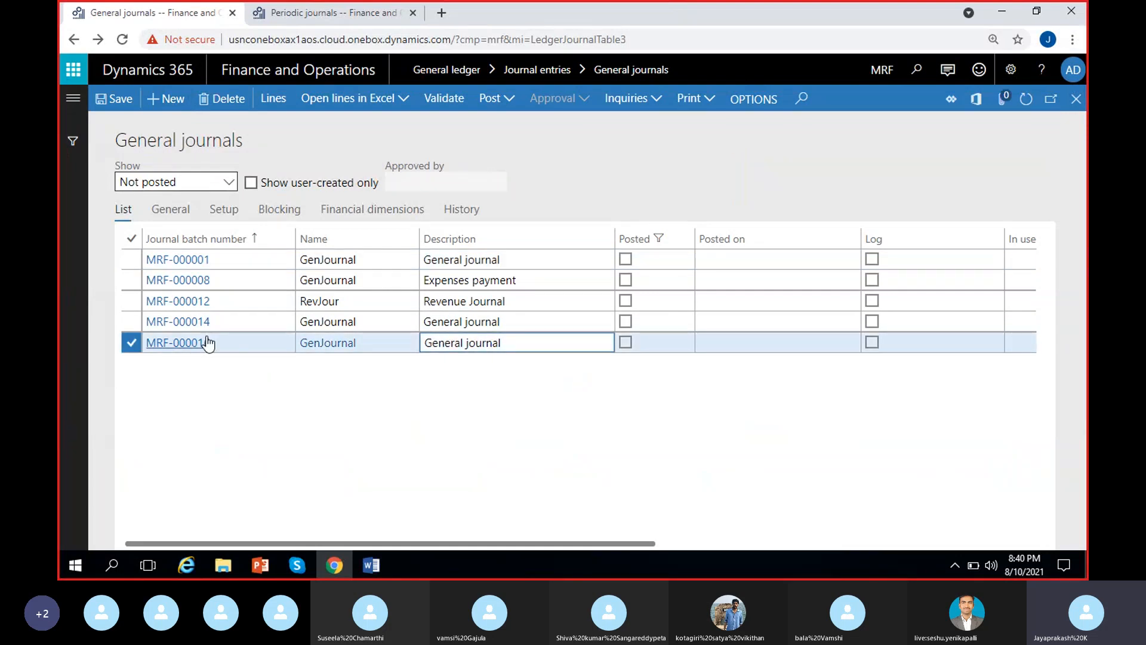
left_click(274, 103)
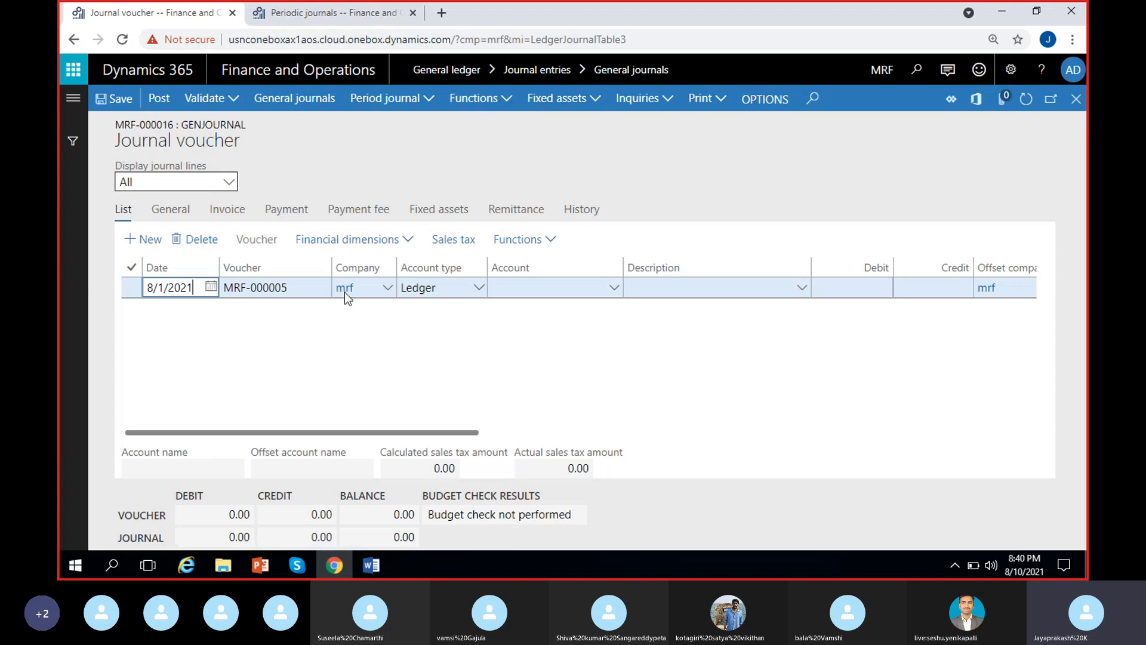
left_click(1077, 99)
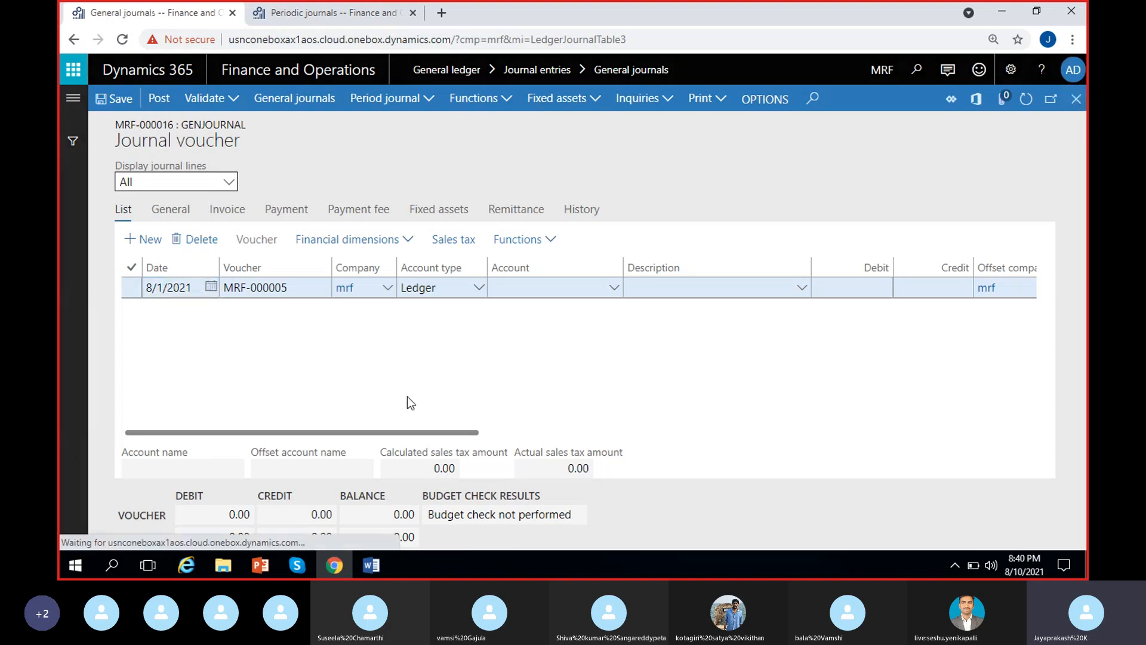
type("R")
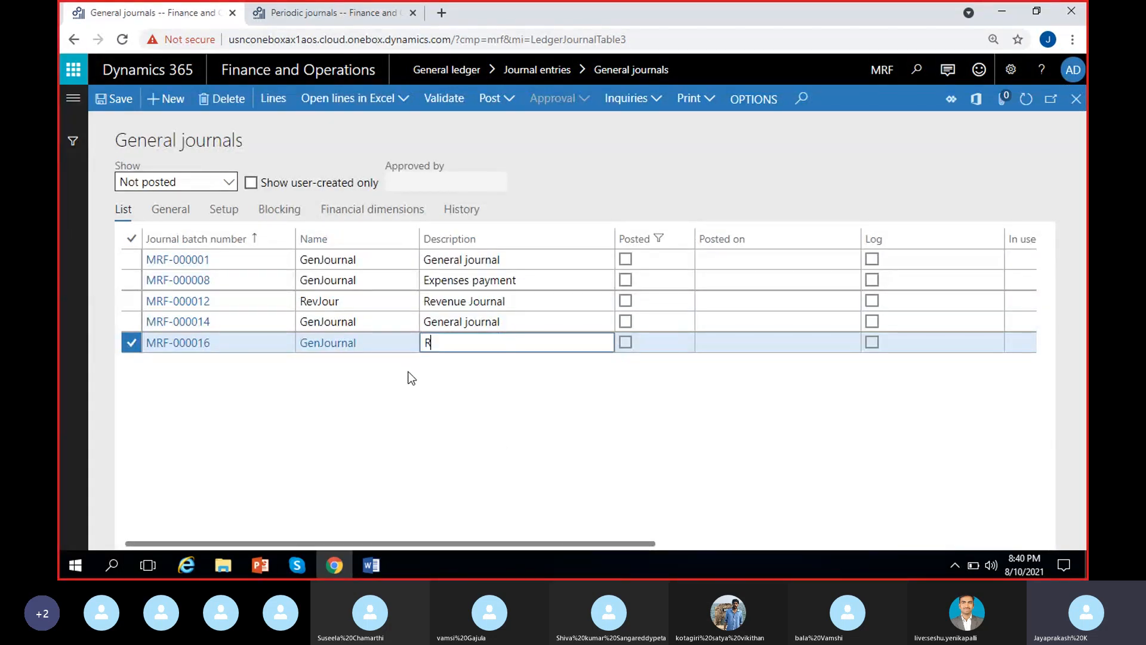
type("ent-June")
left_click(309, 411)
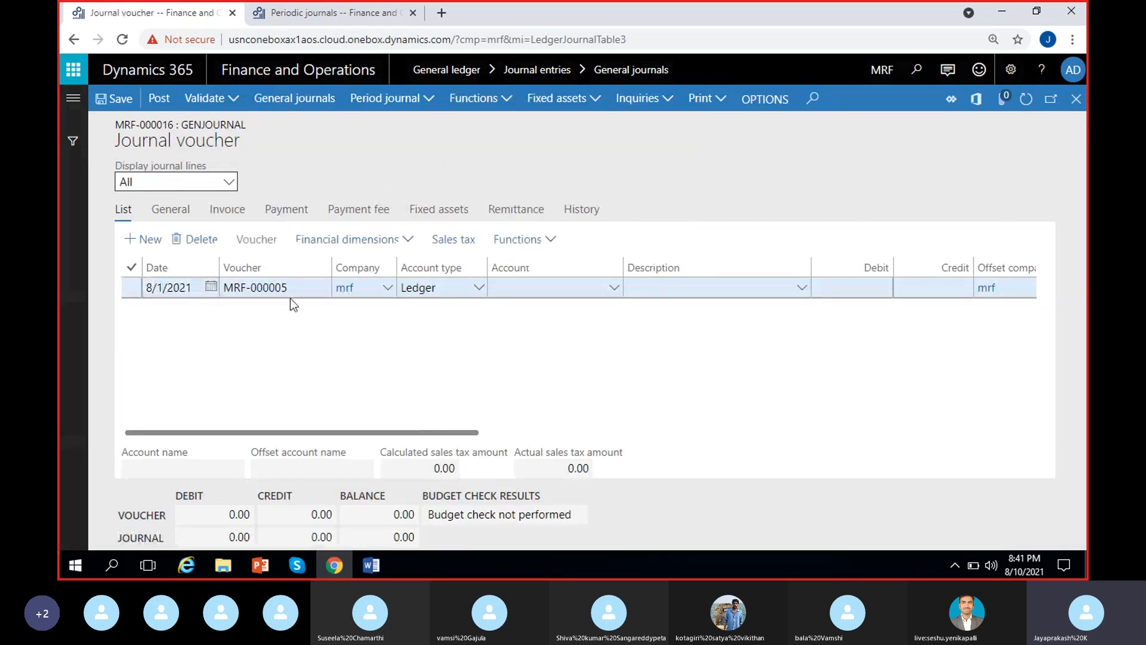
Look through the blank voucher line's offset and currency columns and the voucher's available functions and inquiries.
scroll(470, 353, "right", 15)
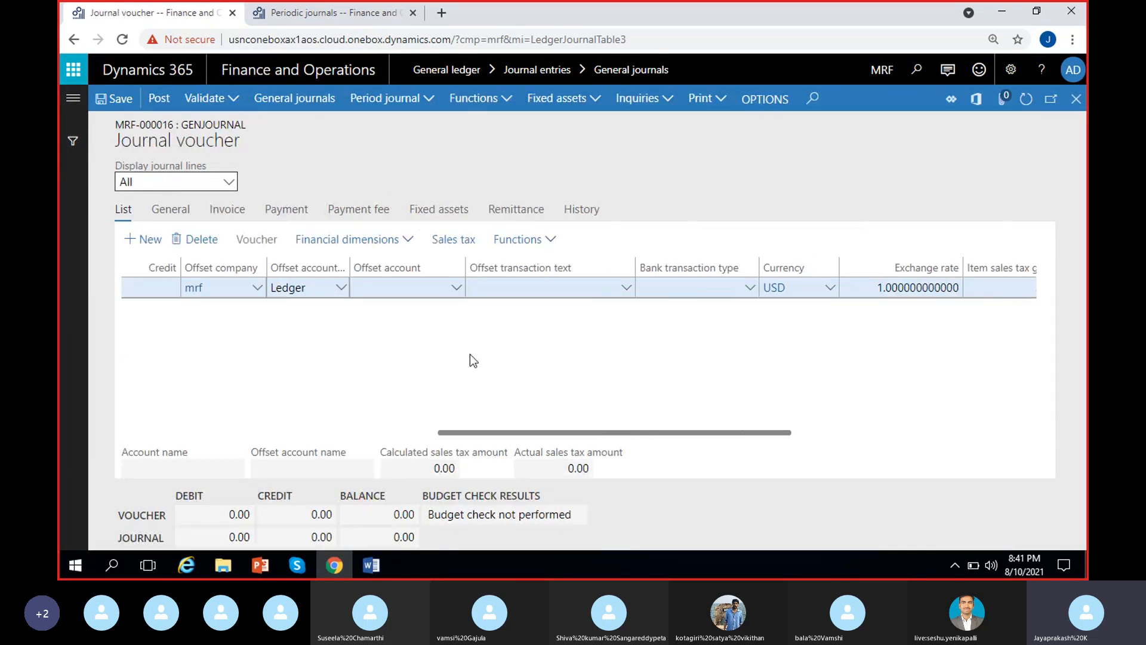
scroll(471, 354, "left", 15)
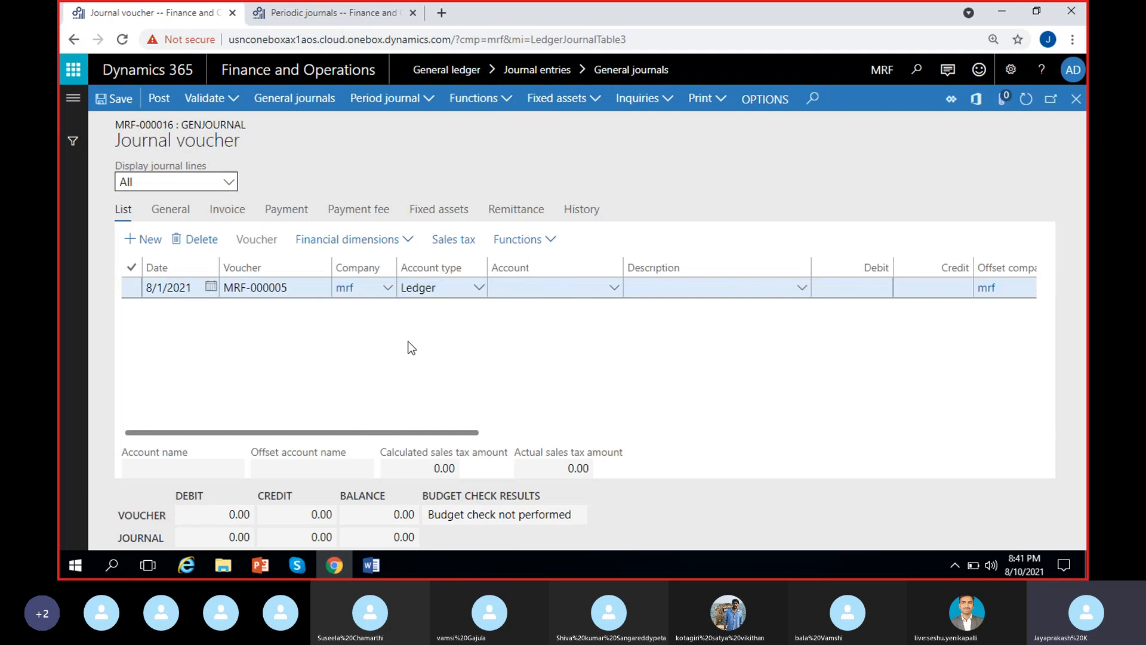
scroll(410, 345, "right", 5)
scroll(417, 349, "left", 5)
left_click(510, 96)
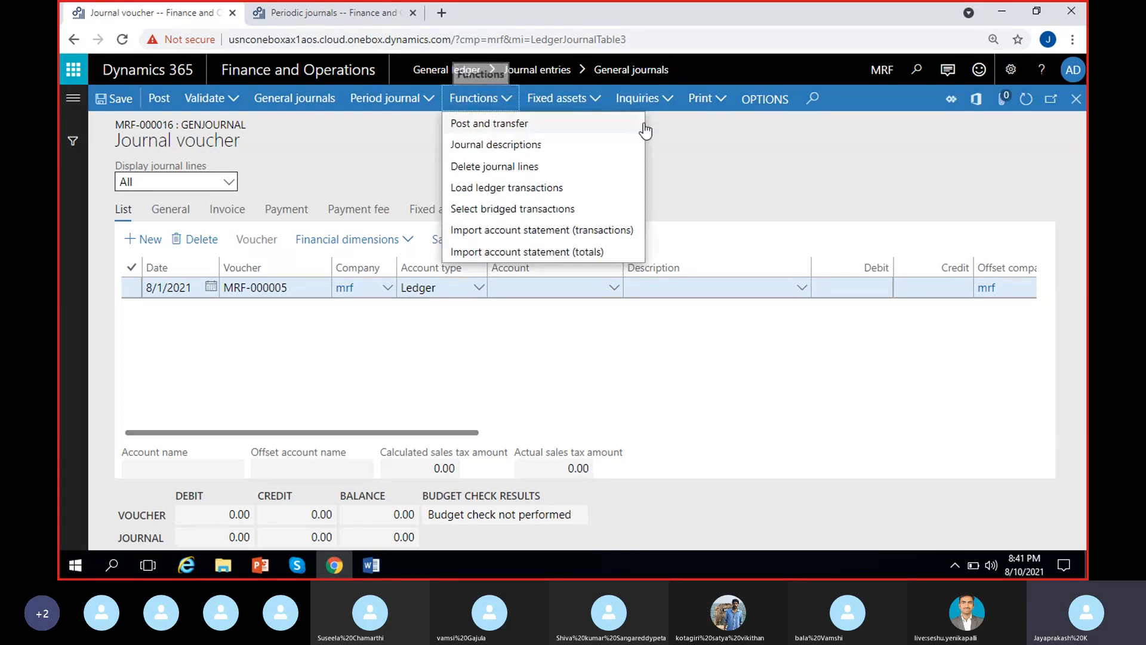
left_click(685, 128)
left_click(667, 98)
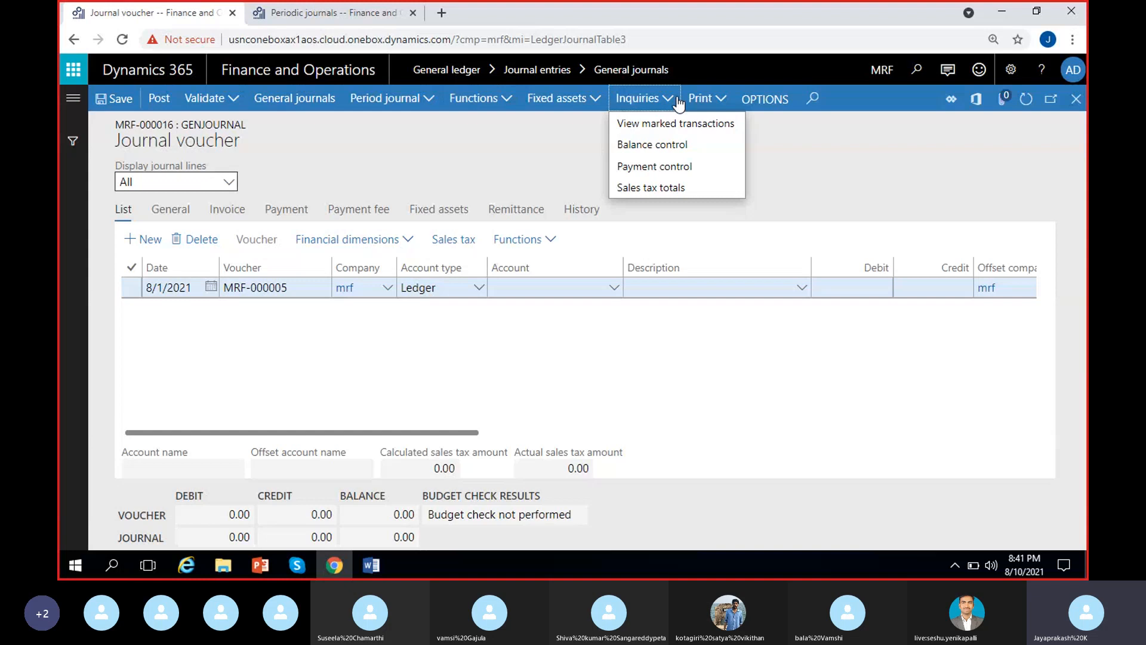
left_click(526, 147)
Delete the blank line from the MRF-000016 journal voucher.
left_click(428, 101)
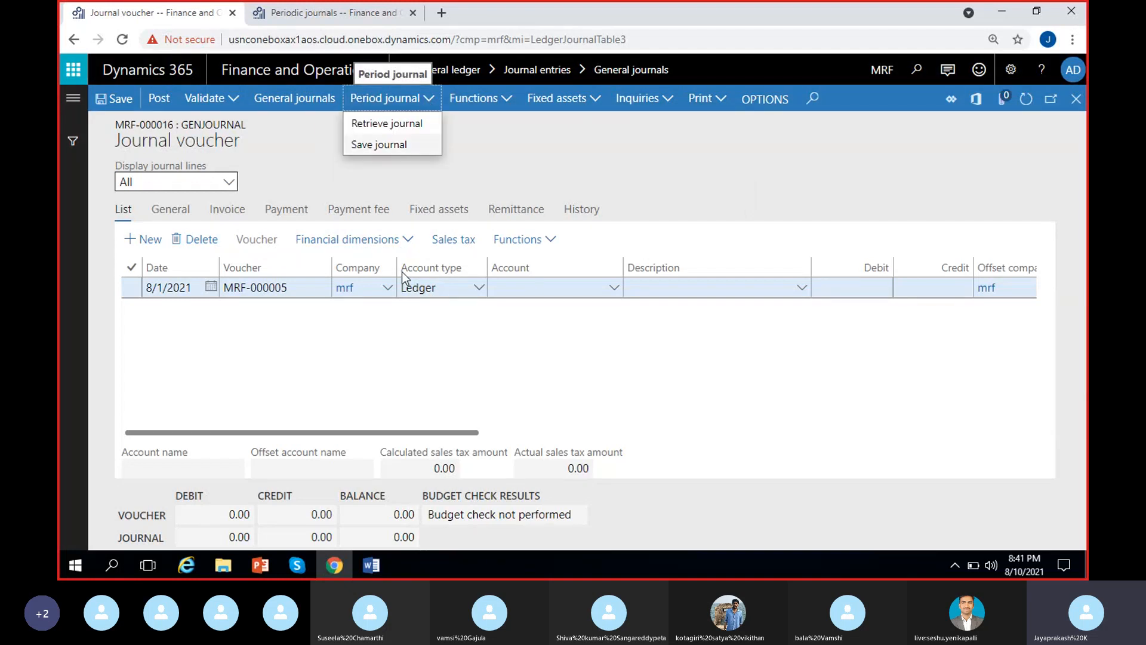
left_click(132, 288)
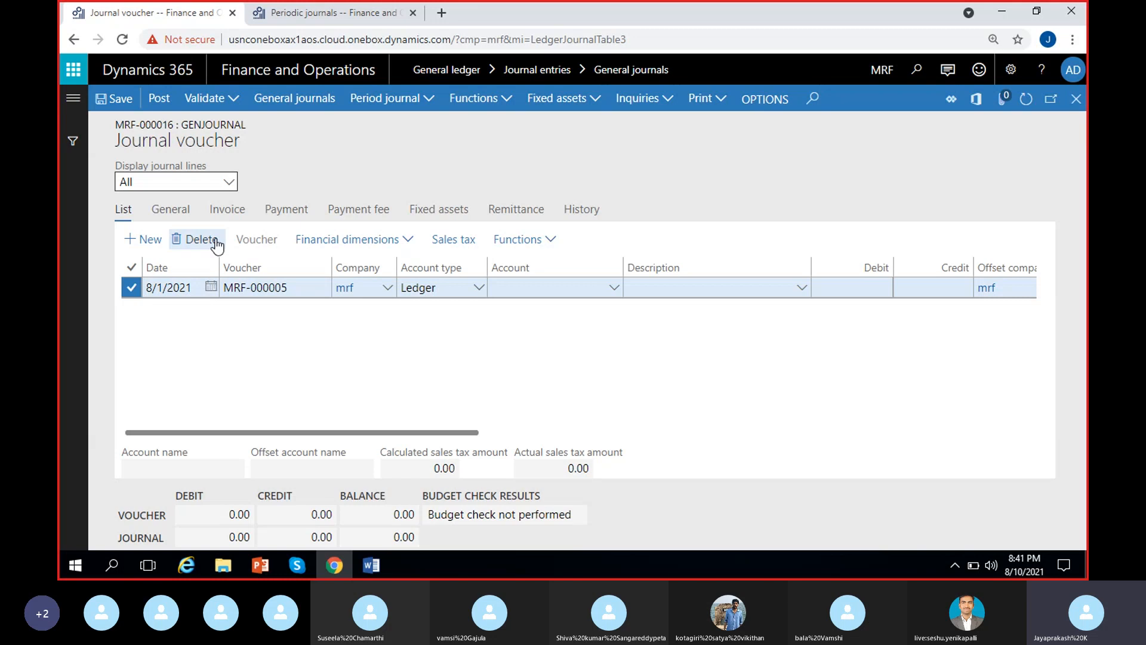
key("alt+Delete")
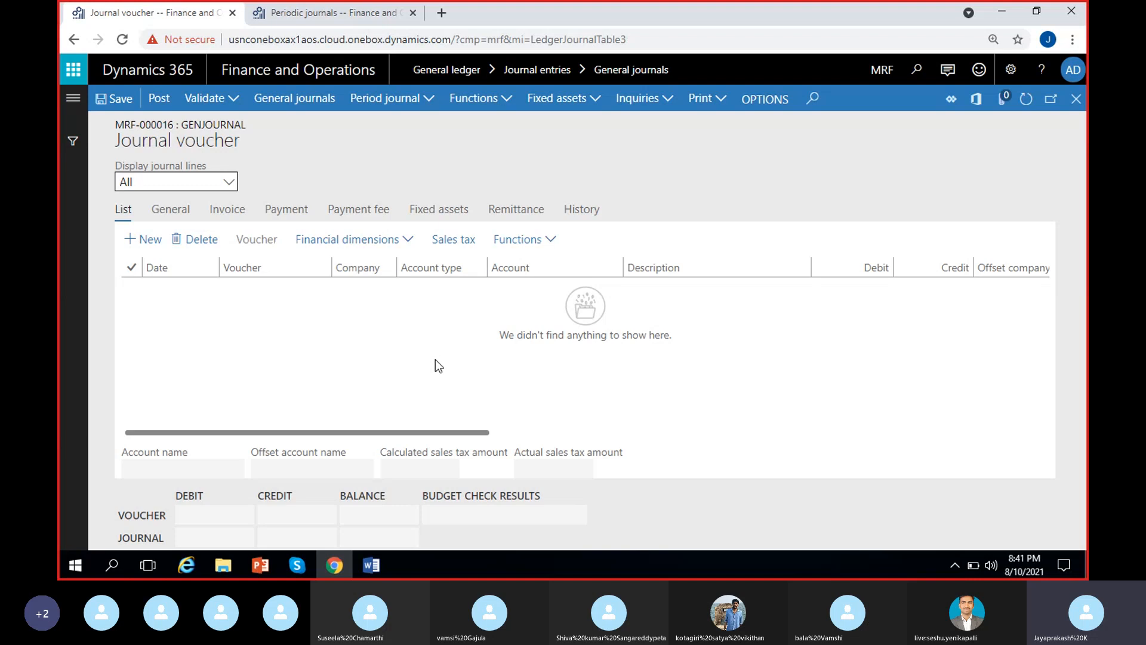
Start retrieving a periodic journal, with 6/1/2021 as both the To date and the From date for lines without a date.
left_click(426, 106)
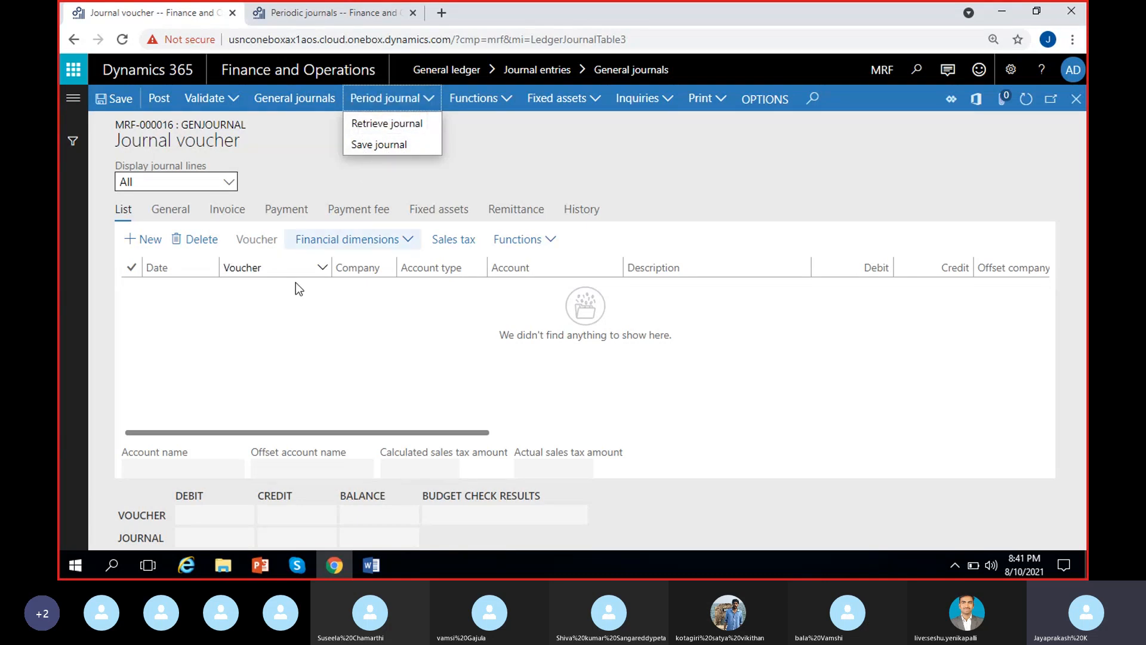
left_click(379, 126)
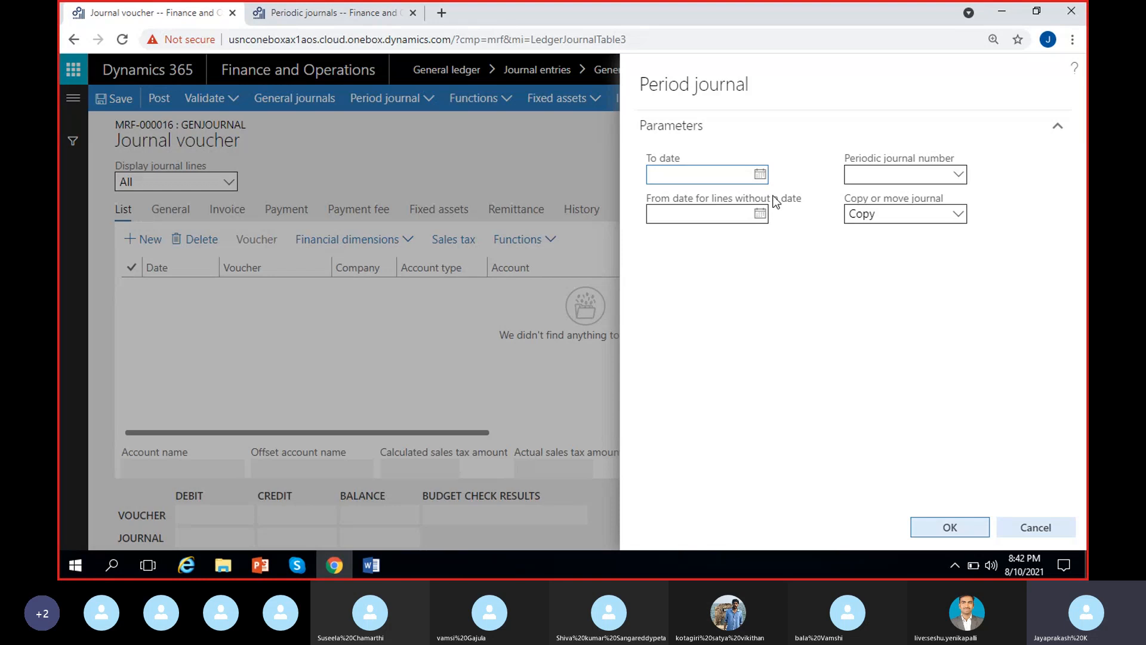
left_click(762, 175)
left_click(677, 207)
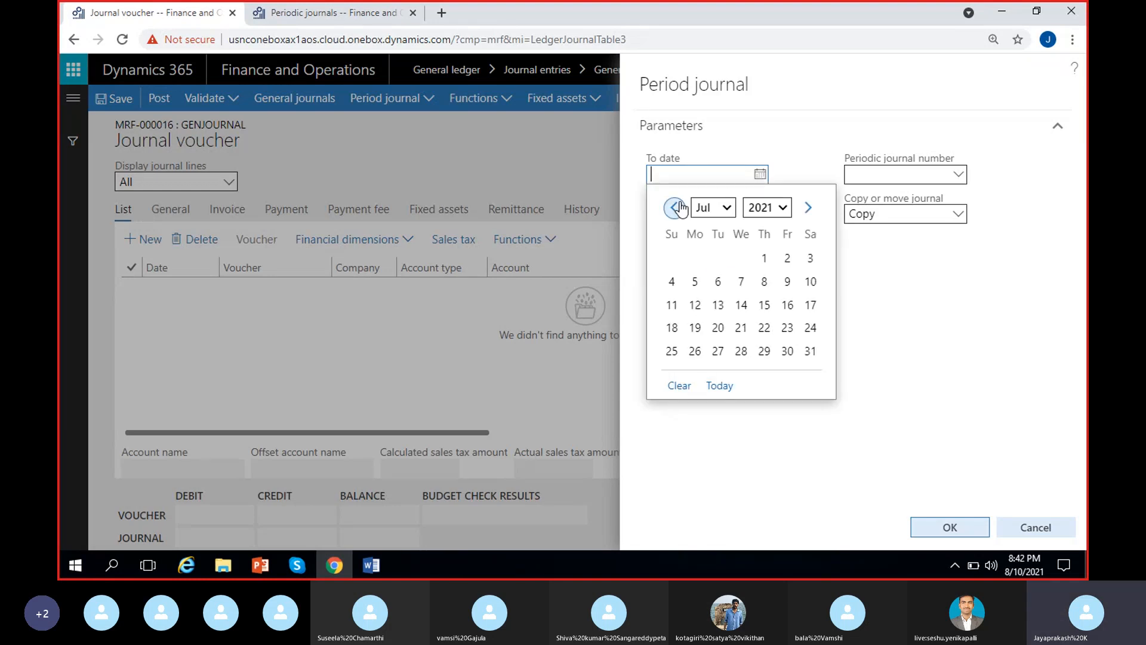
left_click(677, 208)
left_click(718, 258)
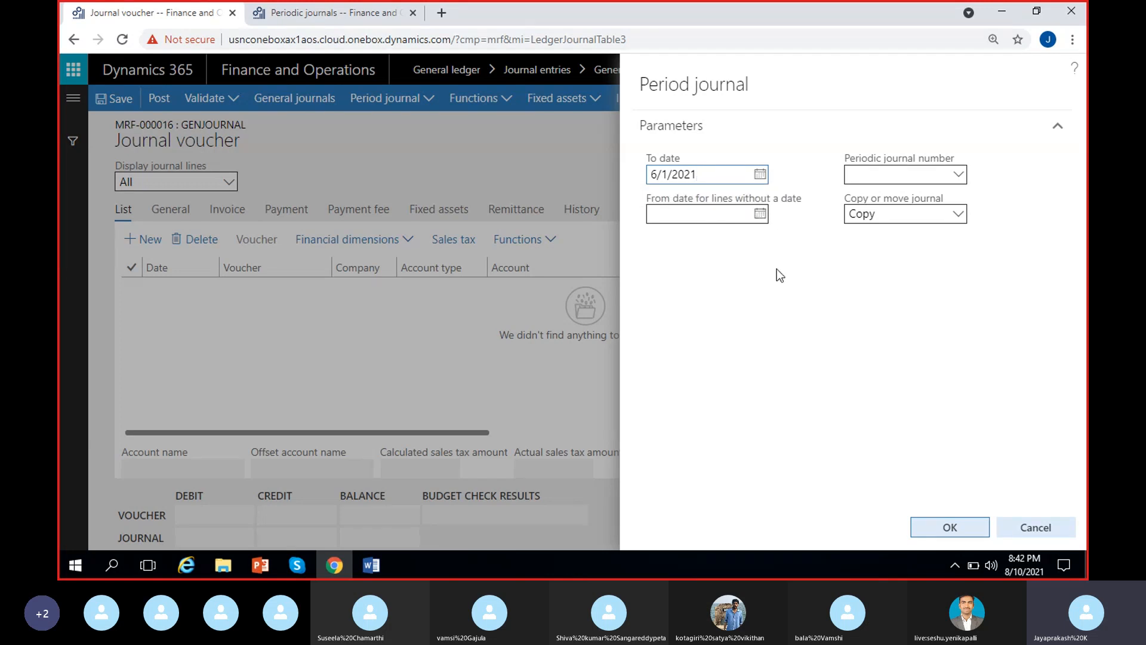
left_click(762, 220)
left_click(762, 217)
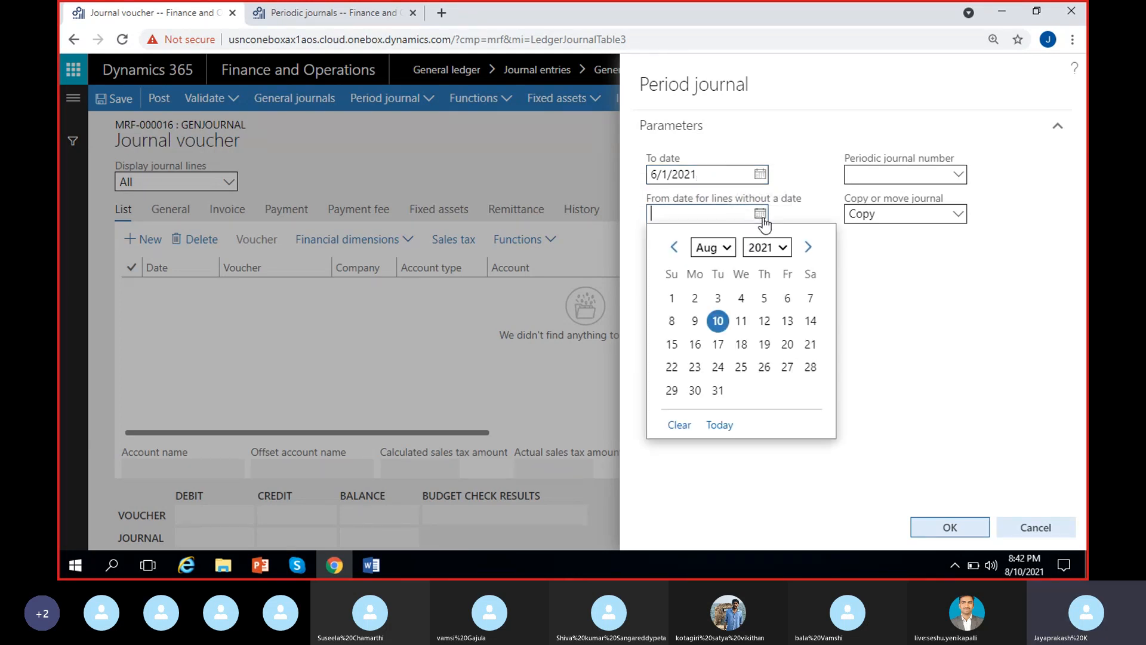
left_click(676, 248)
left_click(675, 249)
left_click(718, 298)
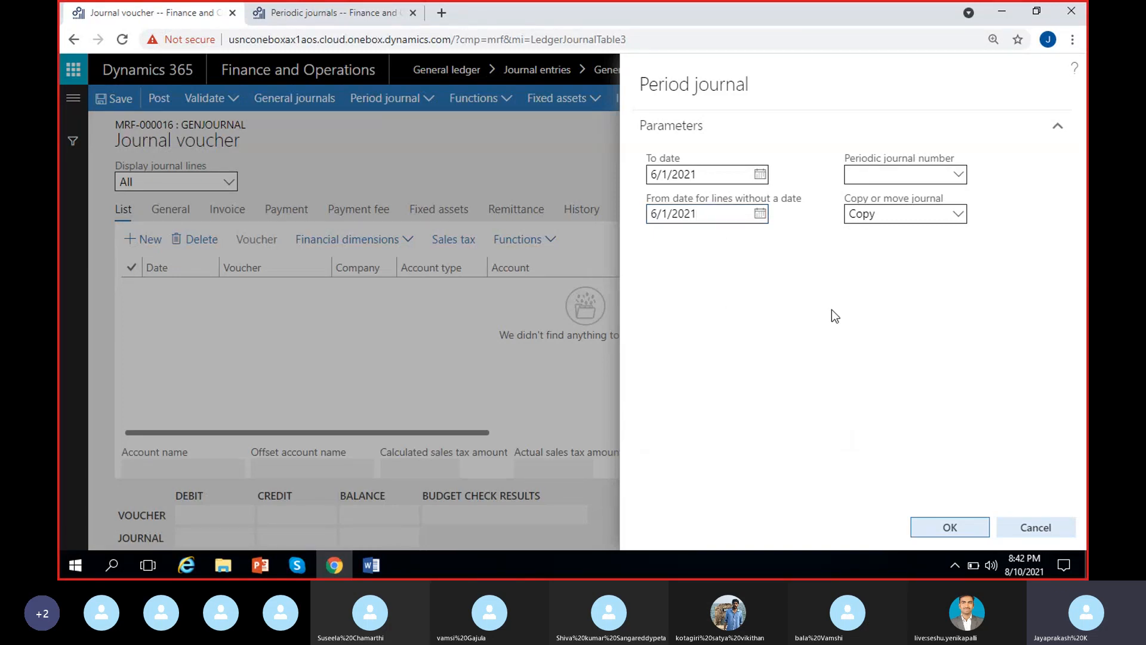
Choose periodic journal MRF-000017, Rent-Monthly, as the source and select Copy as the transfer mode.
left_click(958, 175)
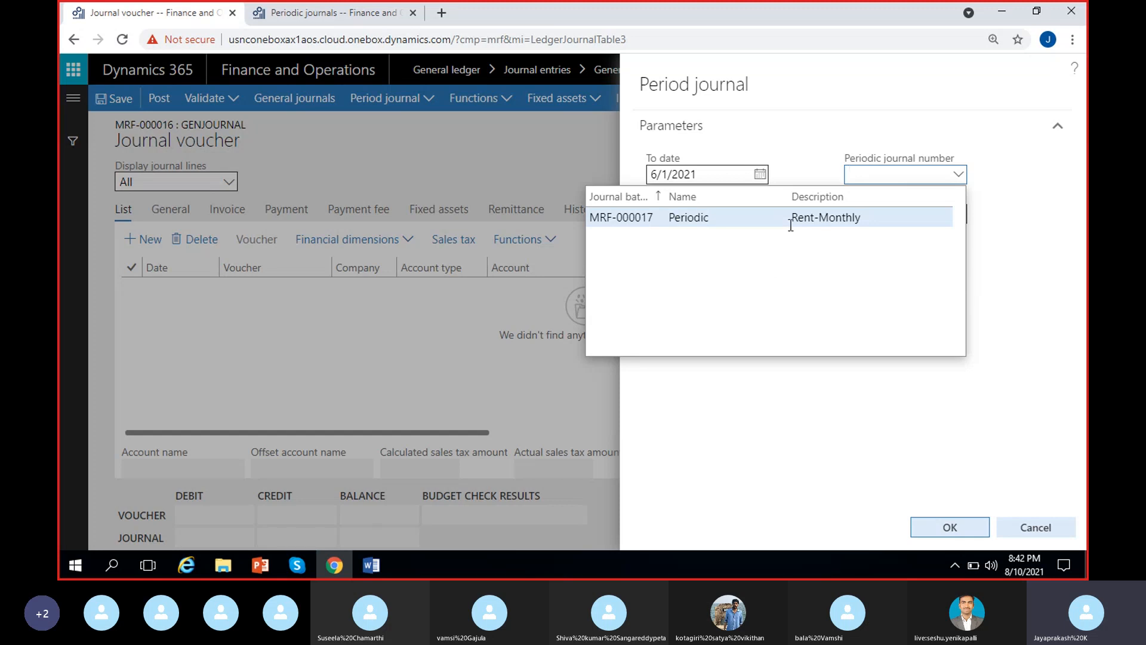
left_click(834, 218)
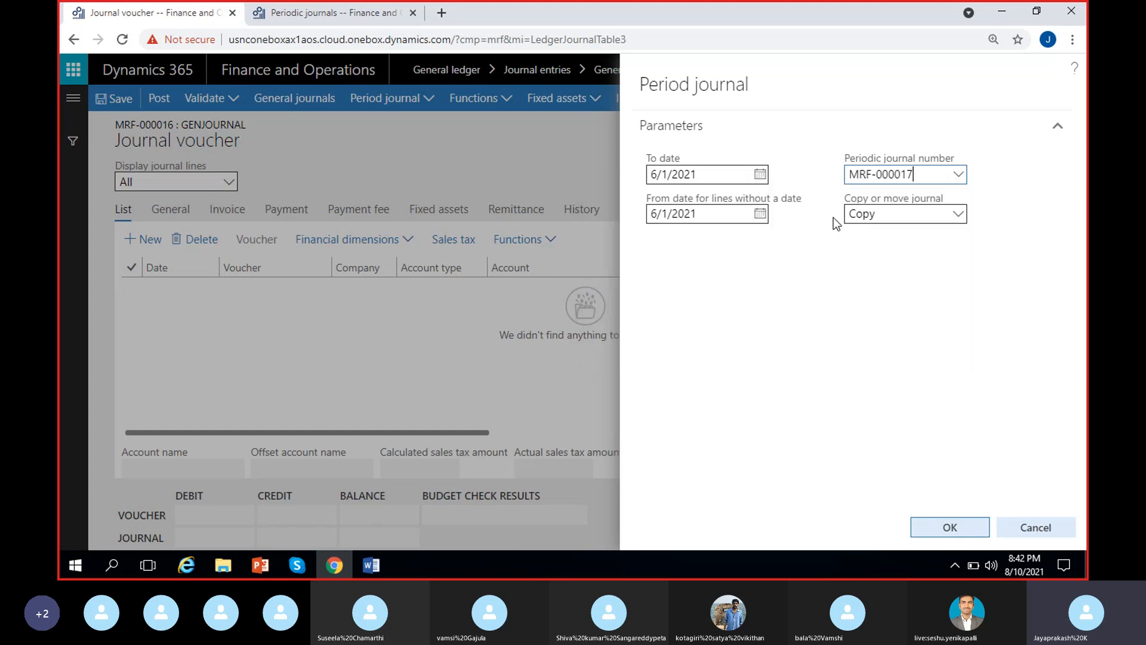
key("Tab")
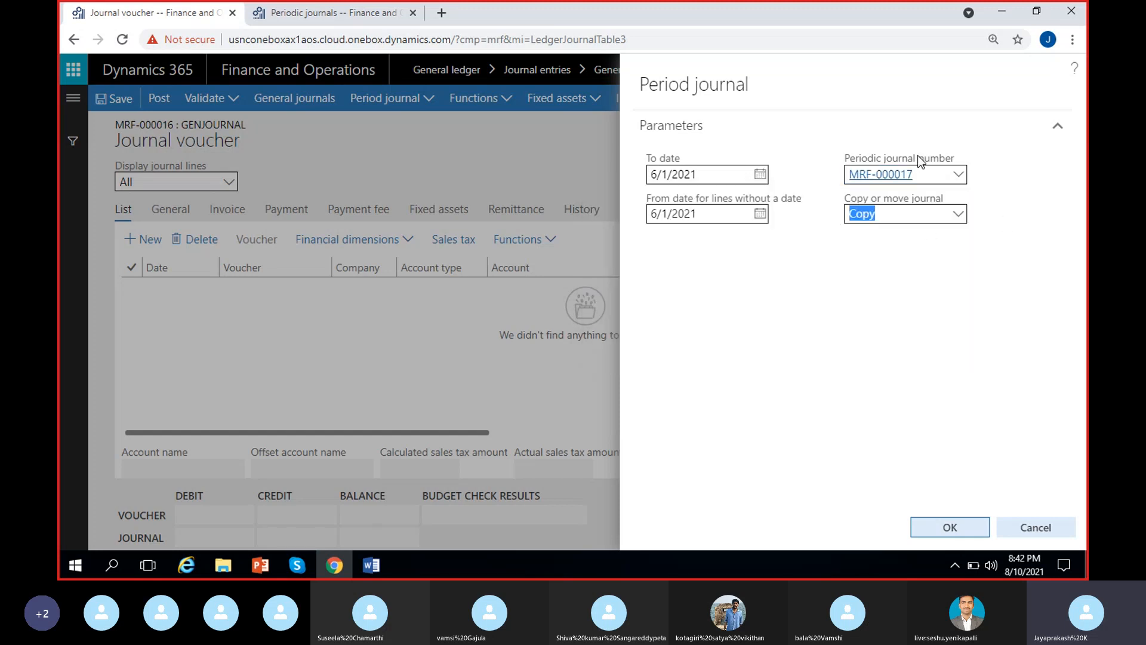
left_click(923, 266)
left_click(959, 215)
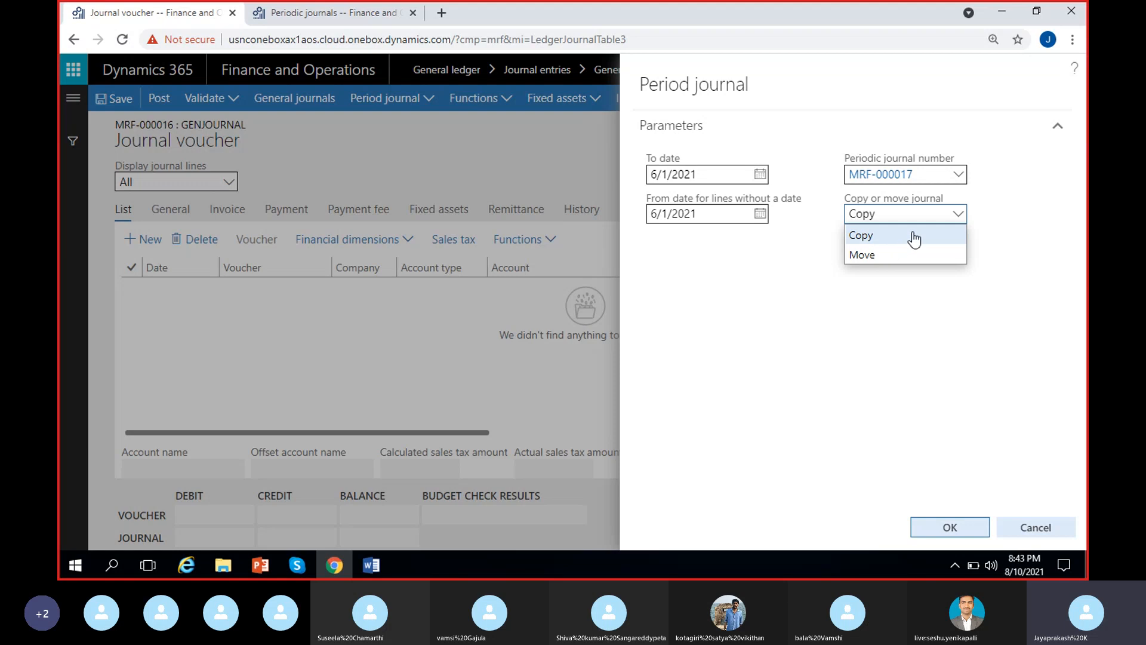
left_click(875, 236)
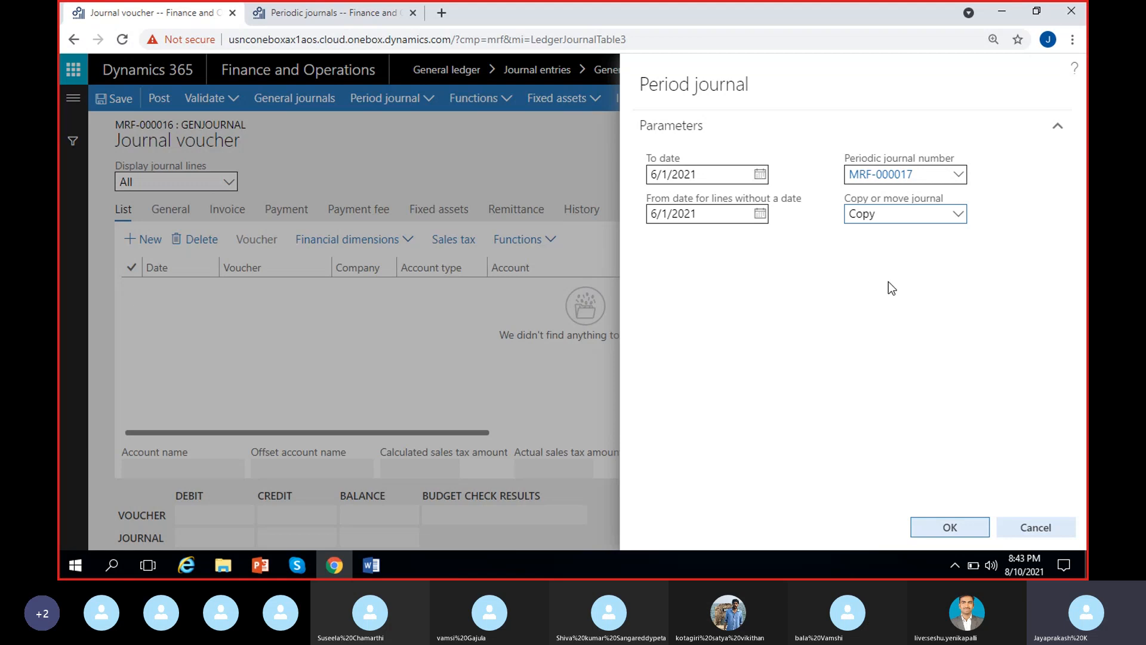
Compare the Copy and Move options for retrieving the periodic journal.
left_click(955, 222)
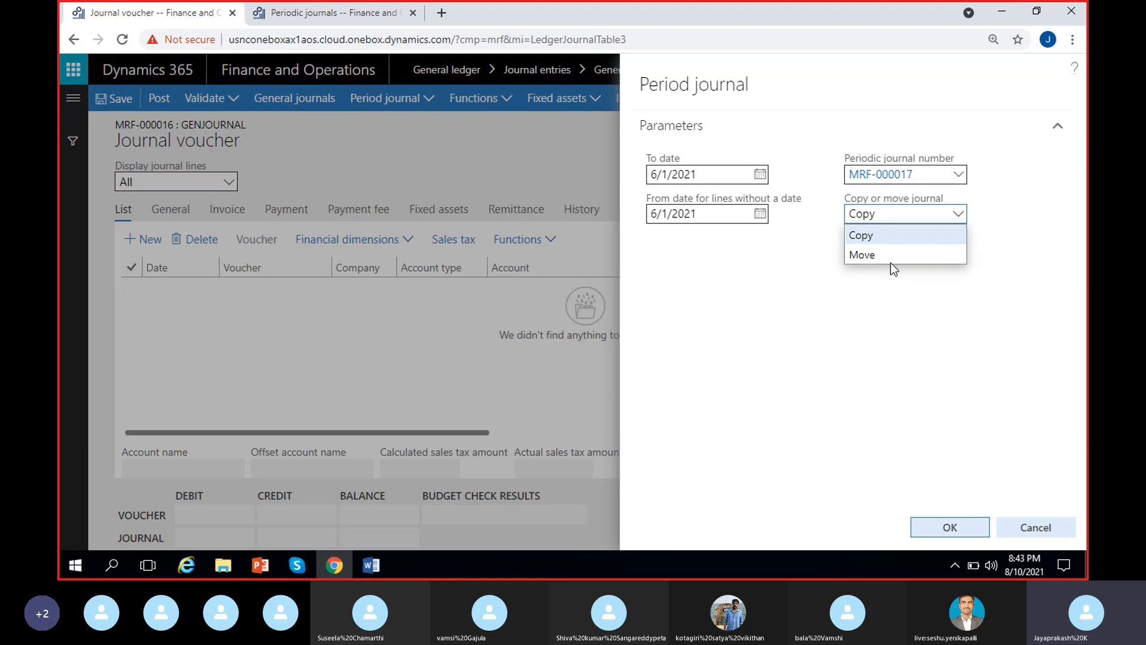
left_click(934, 327)
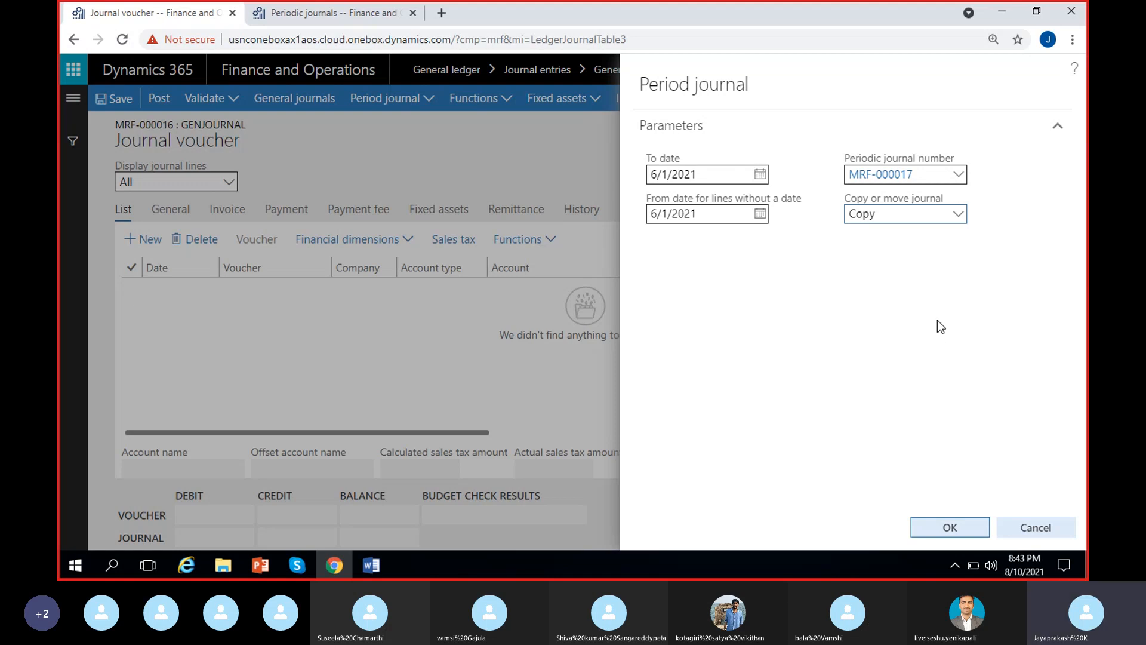
left_click(960, 219)
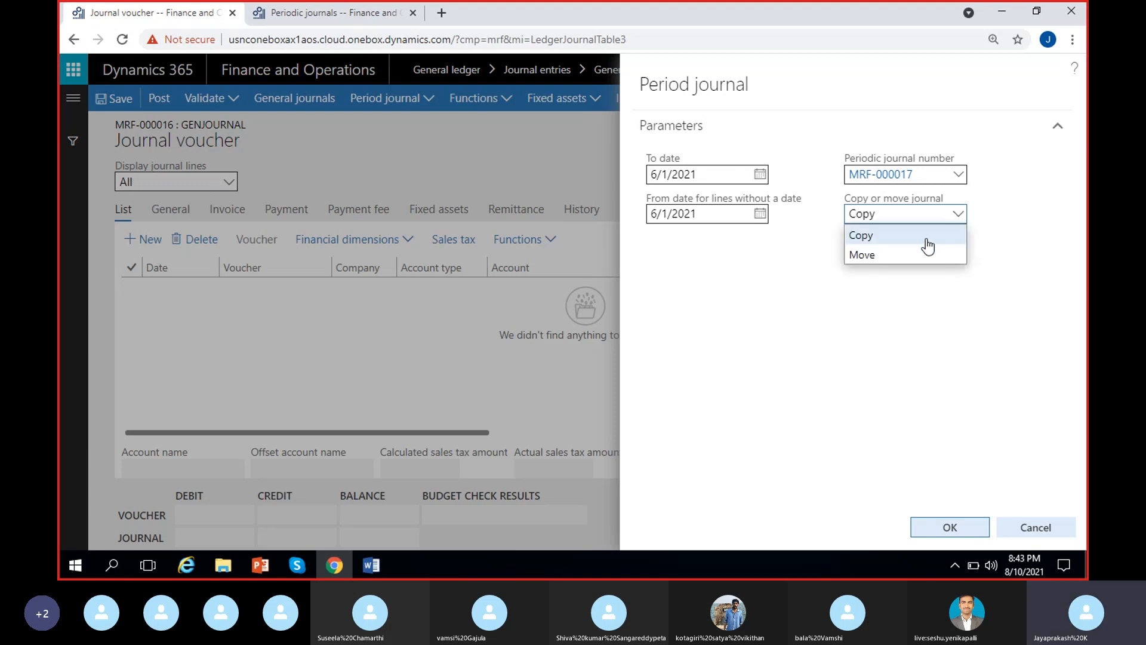
left_click(945, 338)
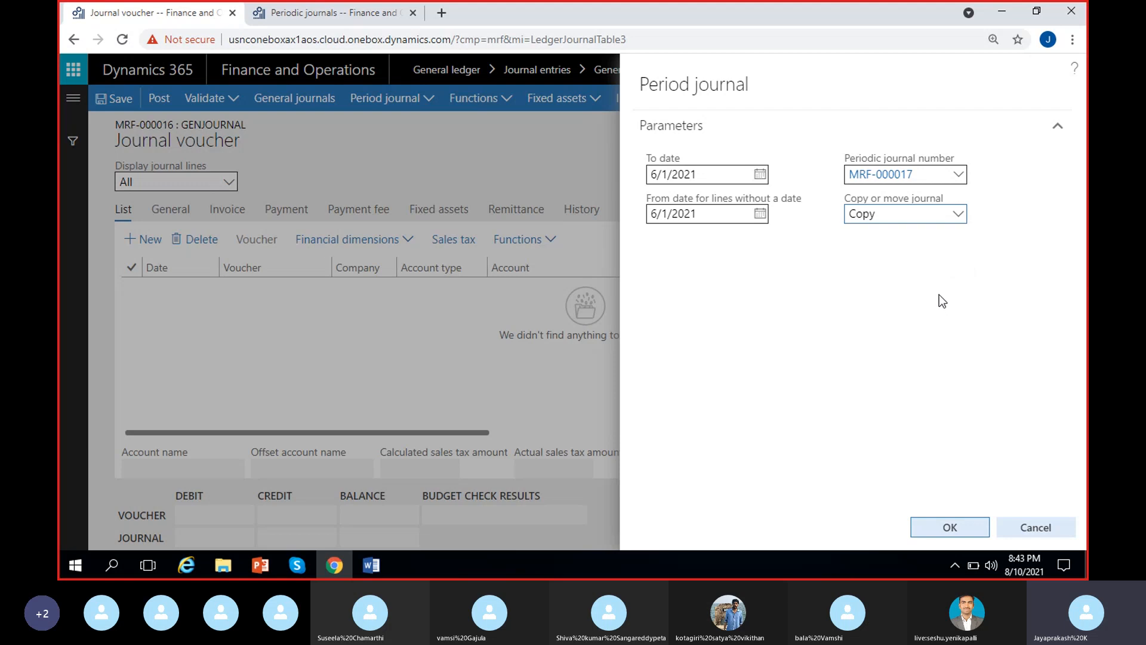
left_click(958, 219)
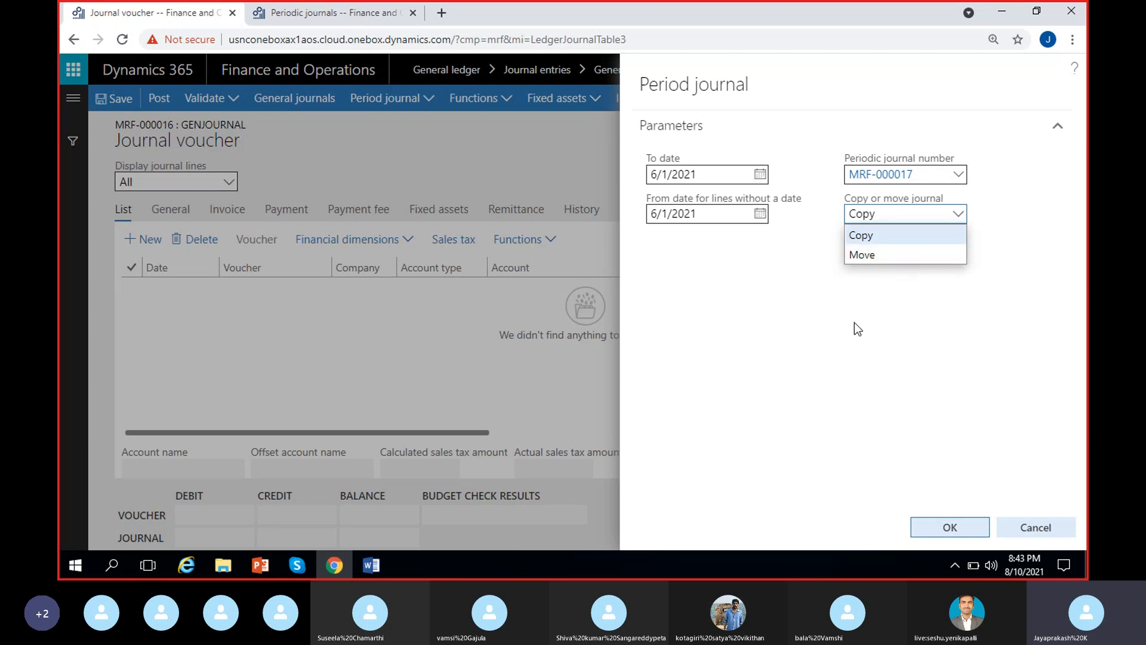
left_click(855, 238)
left_click(853, 259)
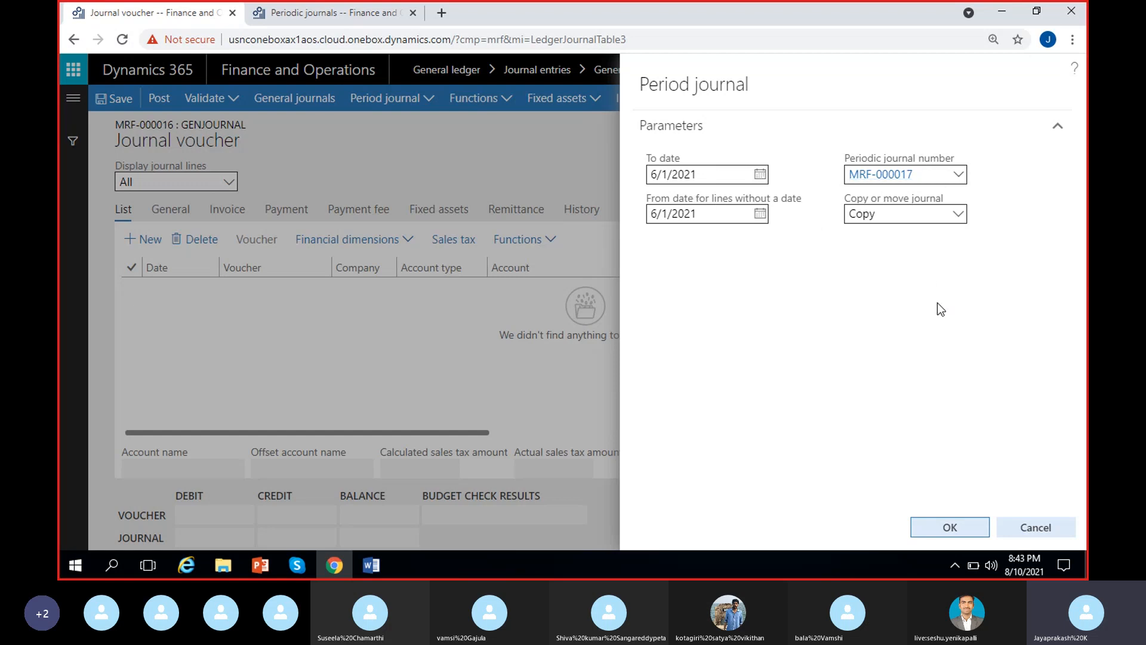
Keep the Copy option and retrieve the rent lines into the journal voucher.
left_click(907, 217)
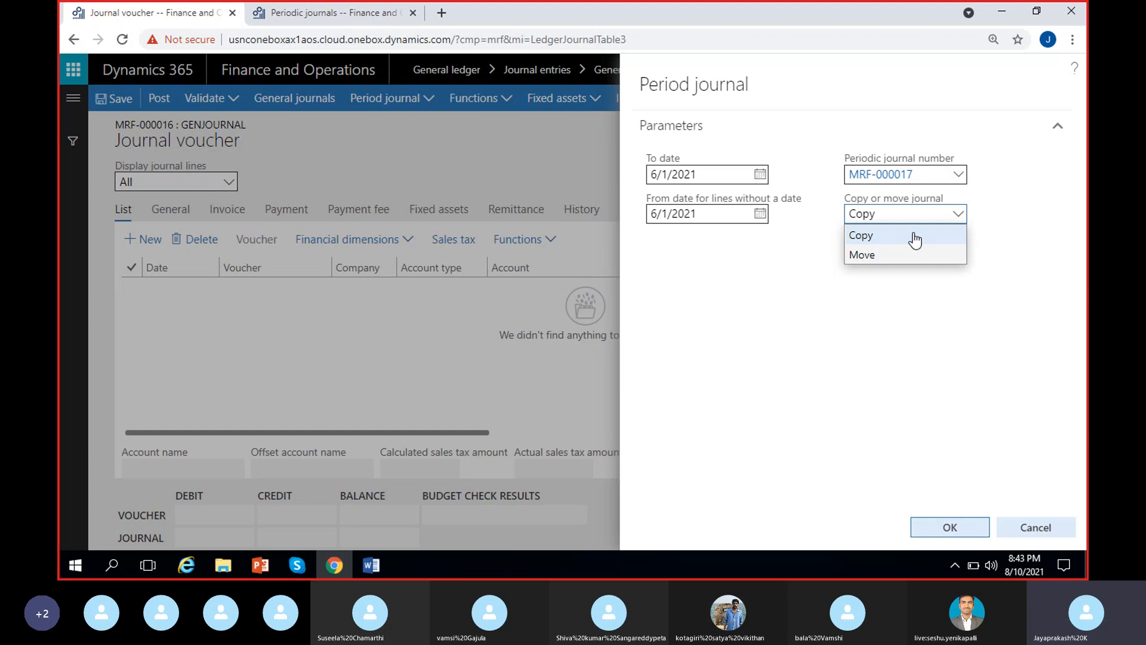
left_click(877, 234)
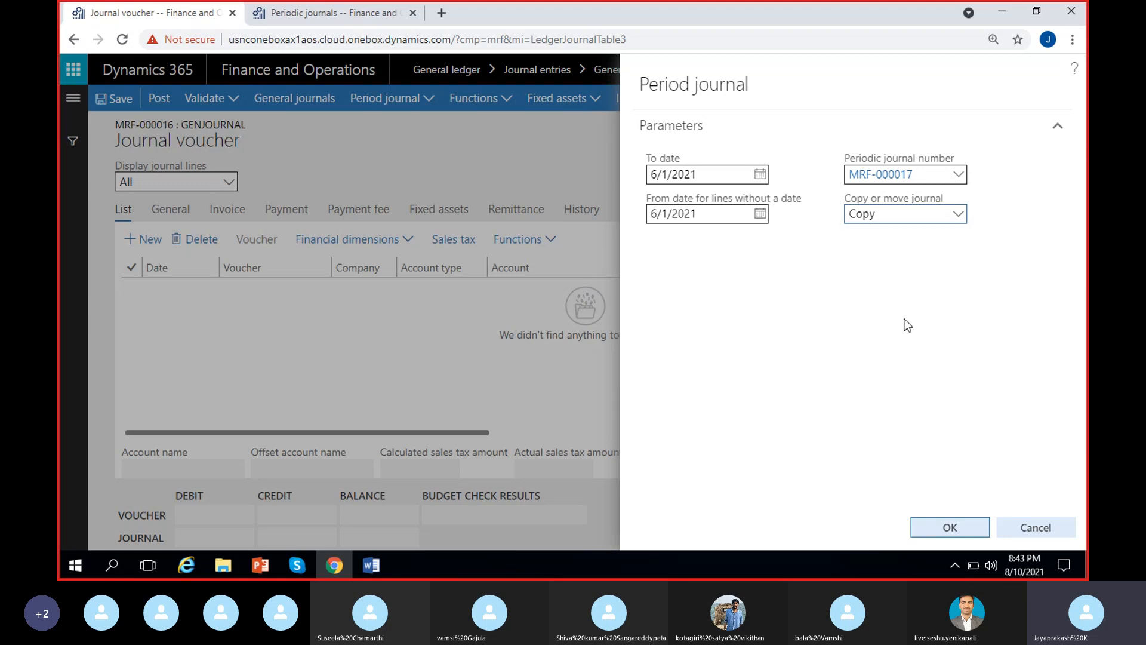
left_click(949, 528)
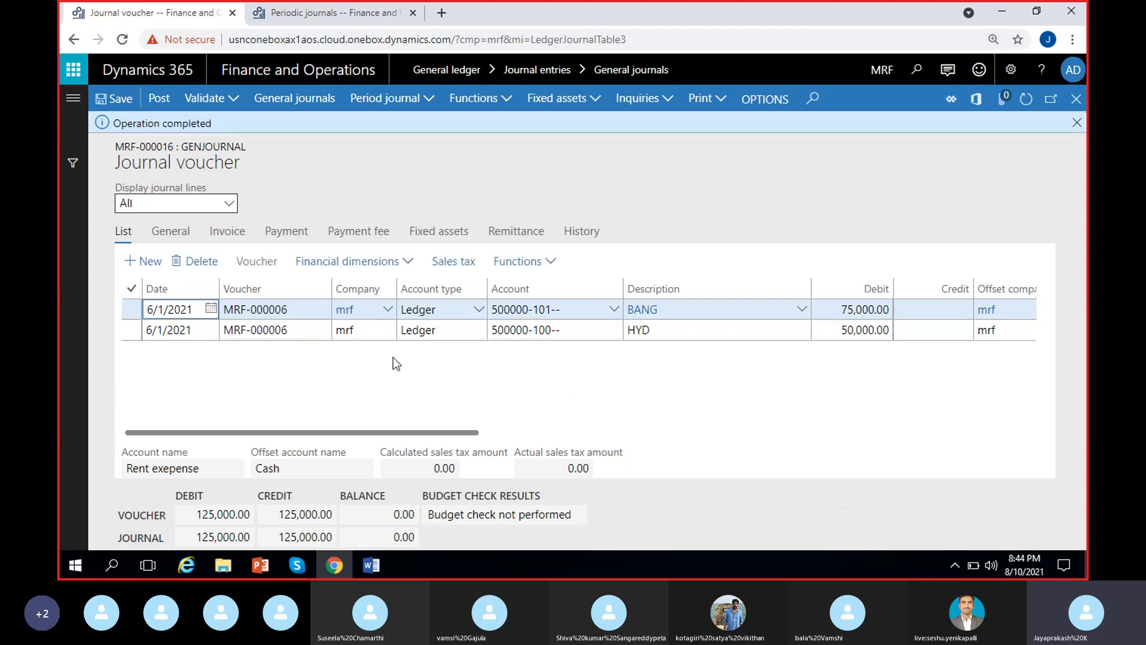
Review the retrieved BANG and HYD lines, including their dates, accounts, debit amounts and offset accounts.
scroll(457, 392, "right", 3)
scroll(457, 391, "left", 3)
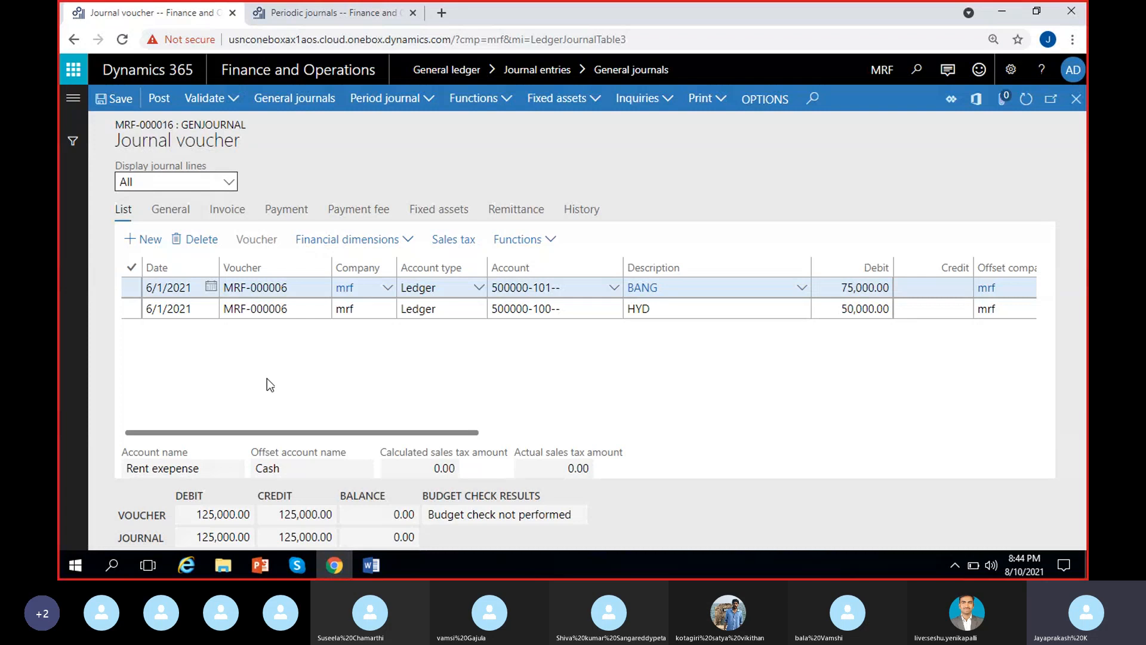
scroll(267, 378, "right", 3)
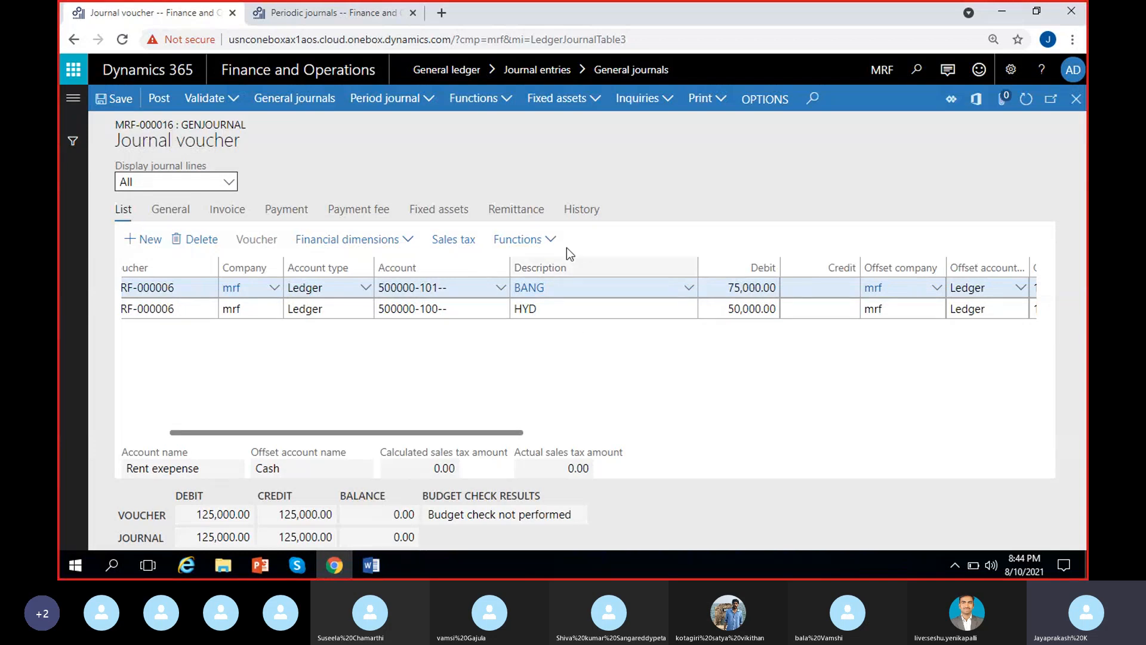
scroll(558, 364, "right", 3)
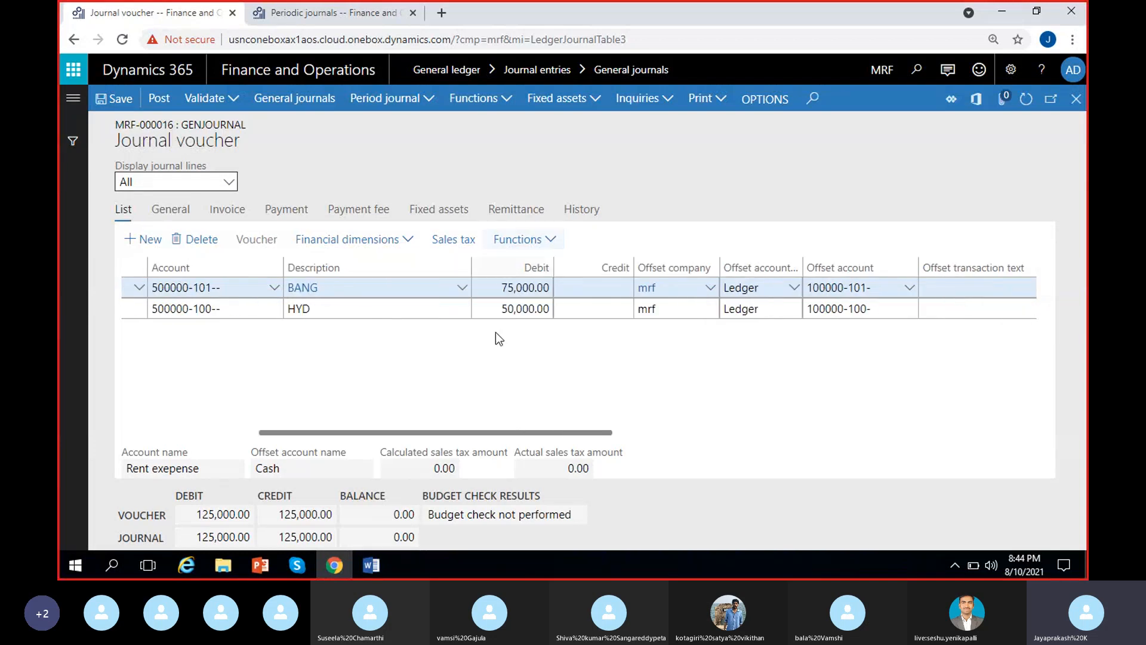
Examine the offset accounts, currency and exchange rate on the retrieved BANG and HYD voucher lines.
scroll(573, 396, "right", 2)
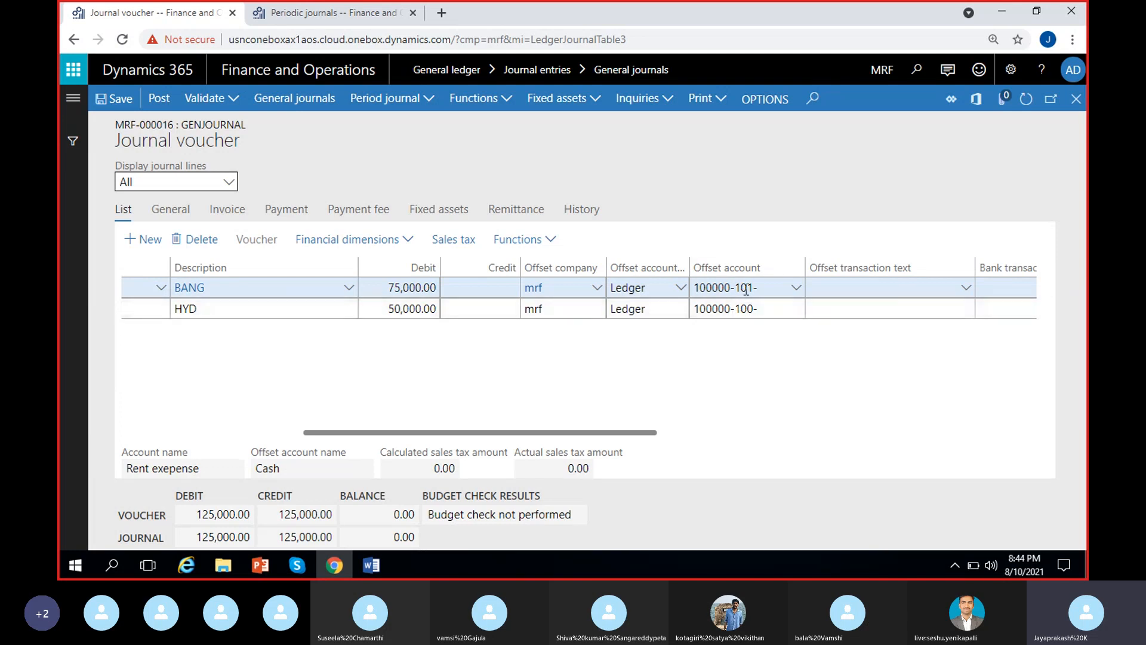
scroll(768, 387, "right", 4)
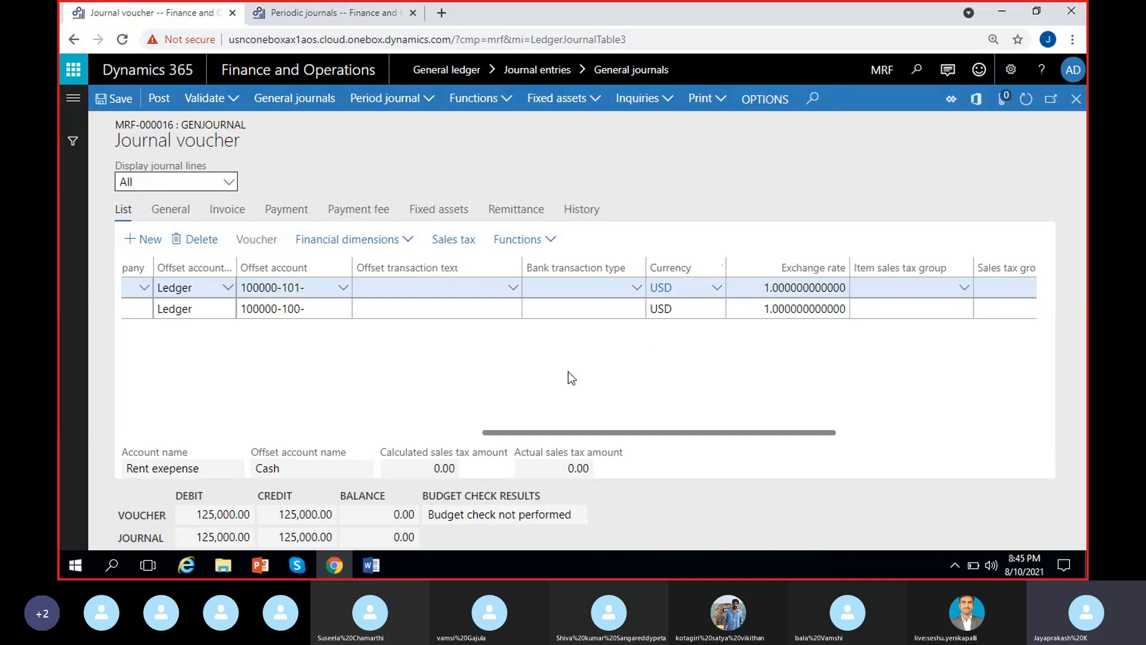
scroll(443, 420, "left", 2)
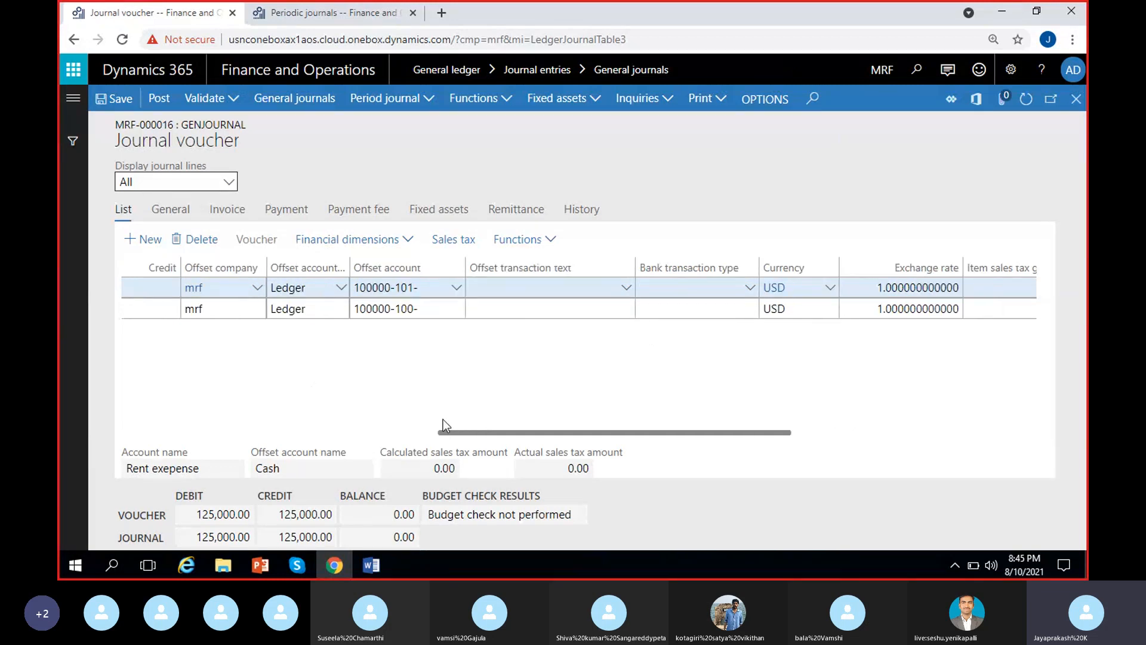
scroll(421, 410, "left", 5)
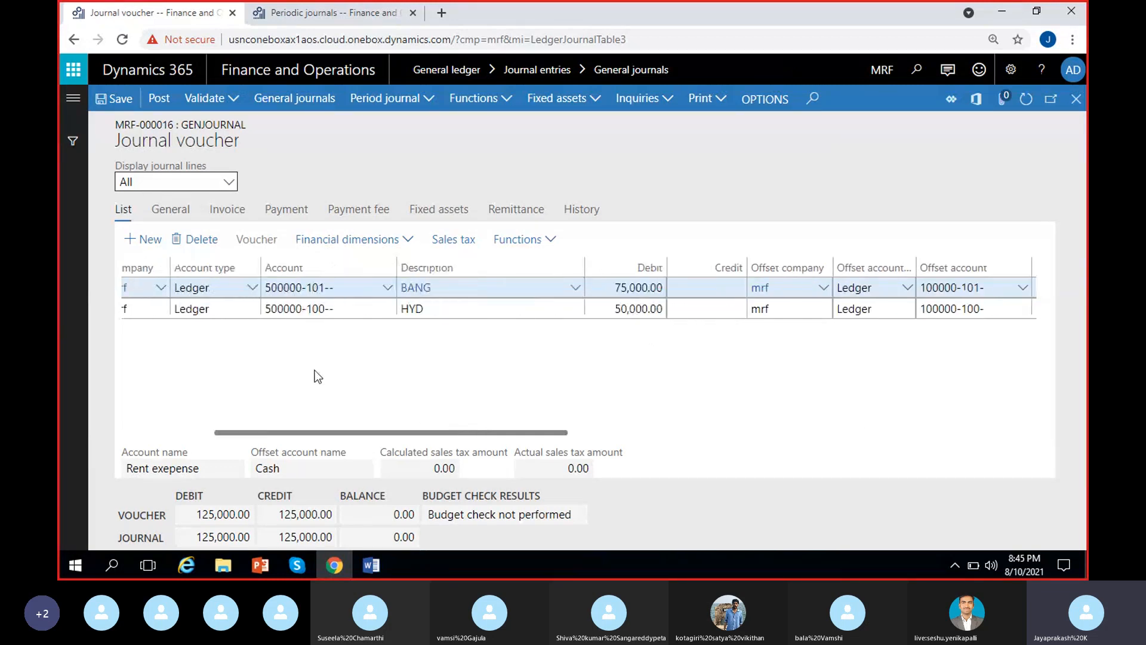
scroll(350, 376, "left", 5)
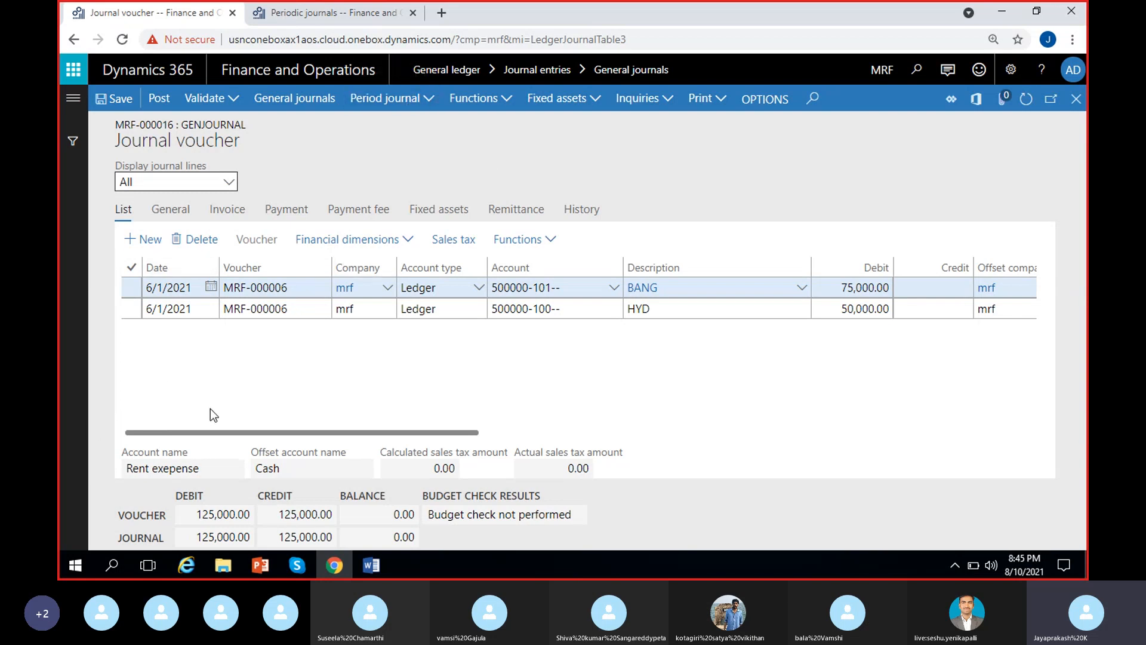
scroll(614, 367, "right", 2)
scroll(615, 364, "right", 3)
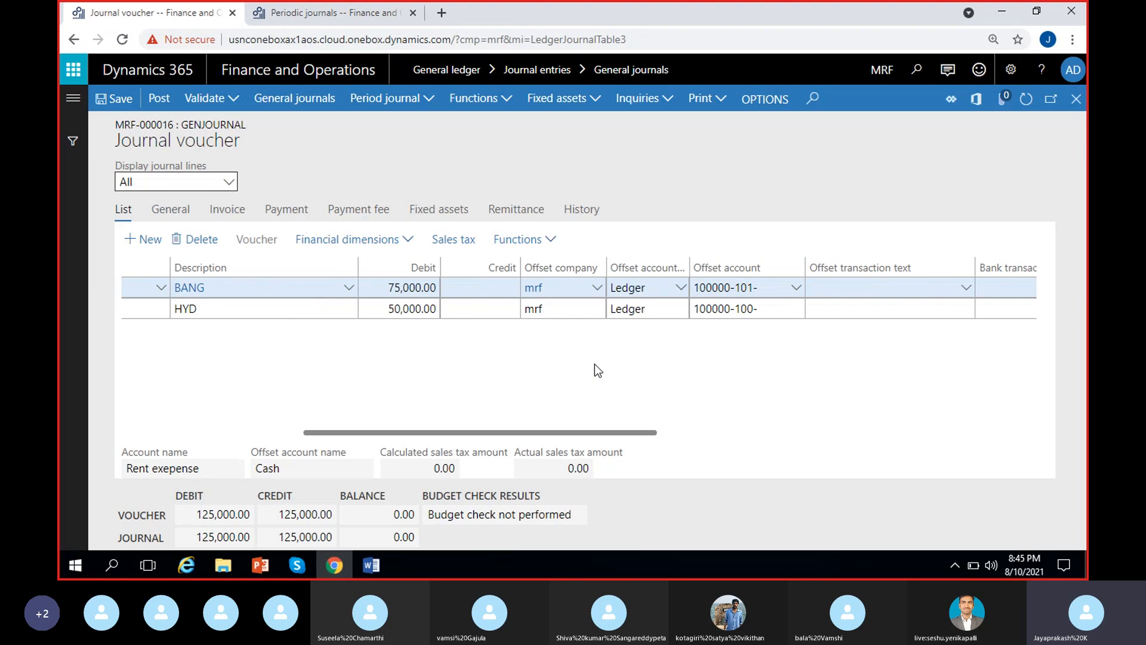
scroll(238, 383, "left", 5)
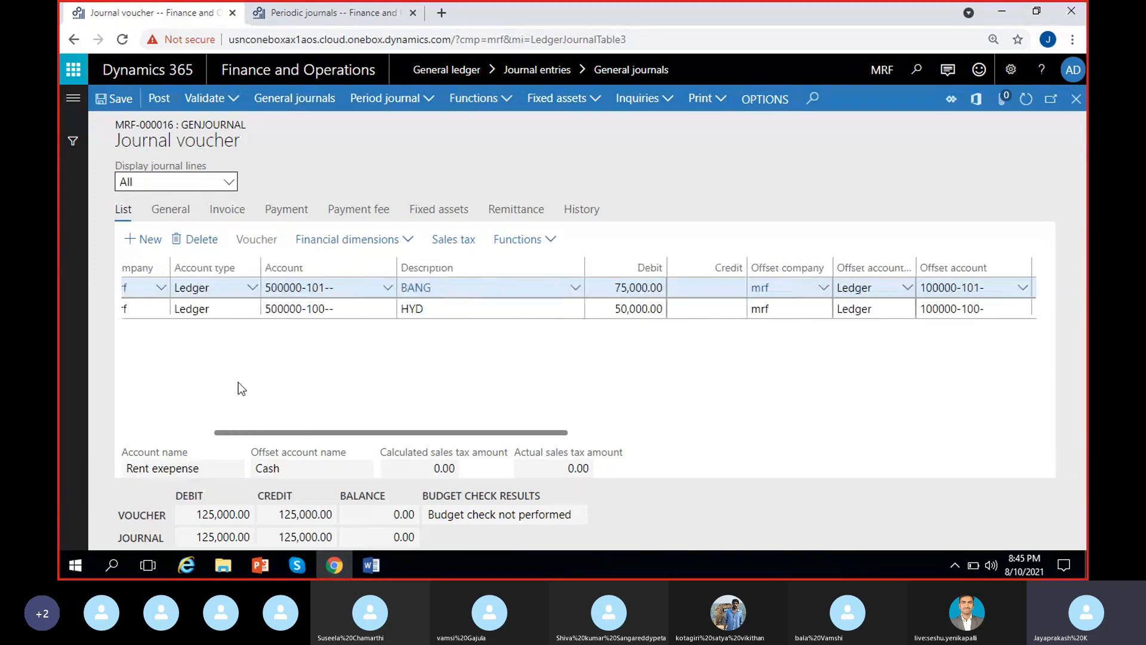
Validate the rent general journal MRF-000016.
left_click(231, 98)
left_click(237, 148)
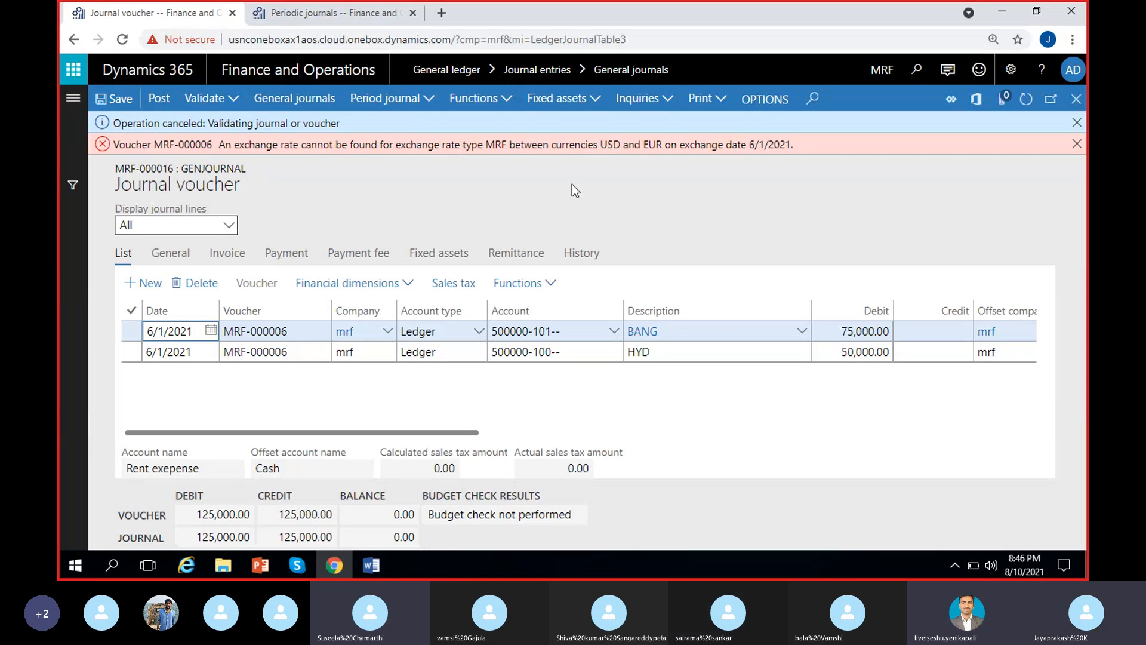
Check the BANG line's currency, cross rate and calculation method, and the currency and exchange rate of both voucher lines.
left_click(169, 256)
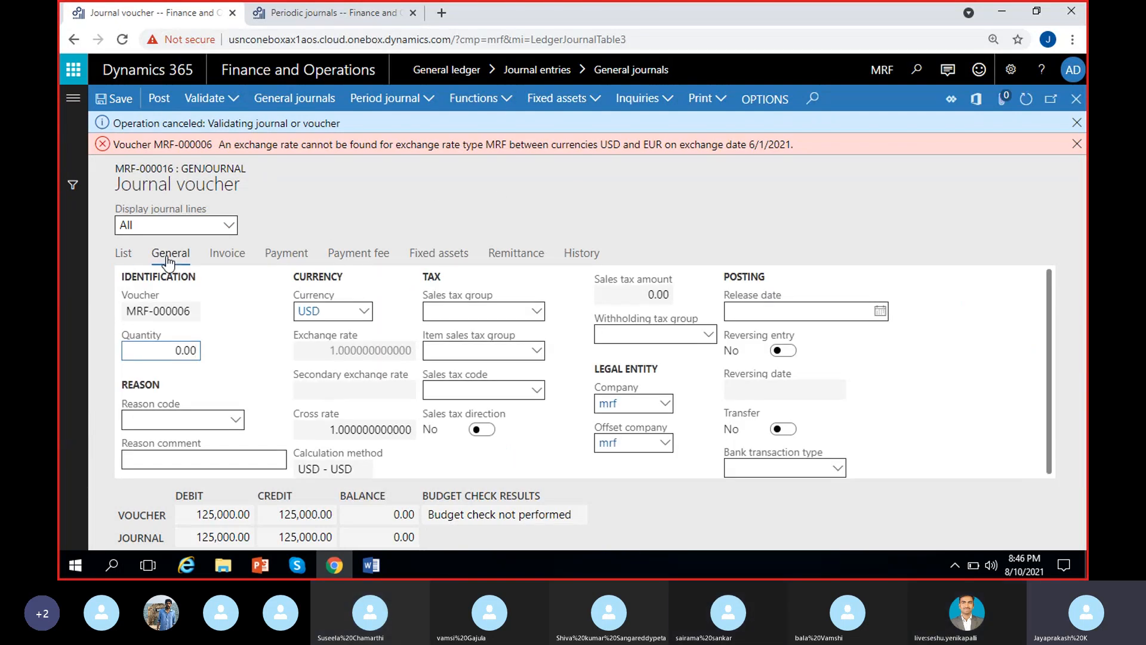
left_click(322, 421)
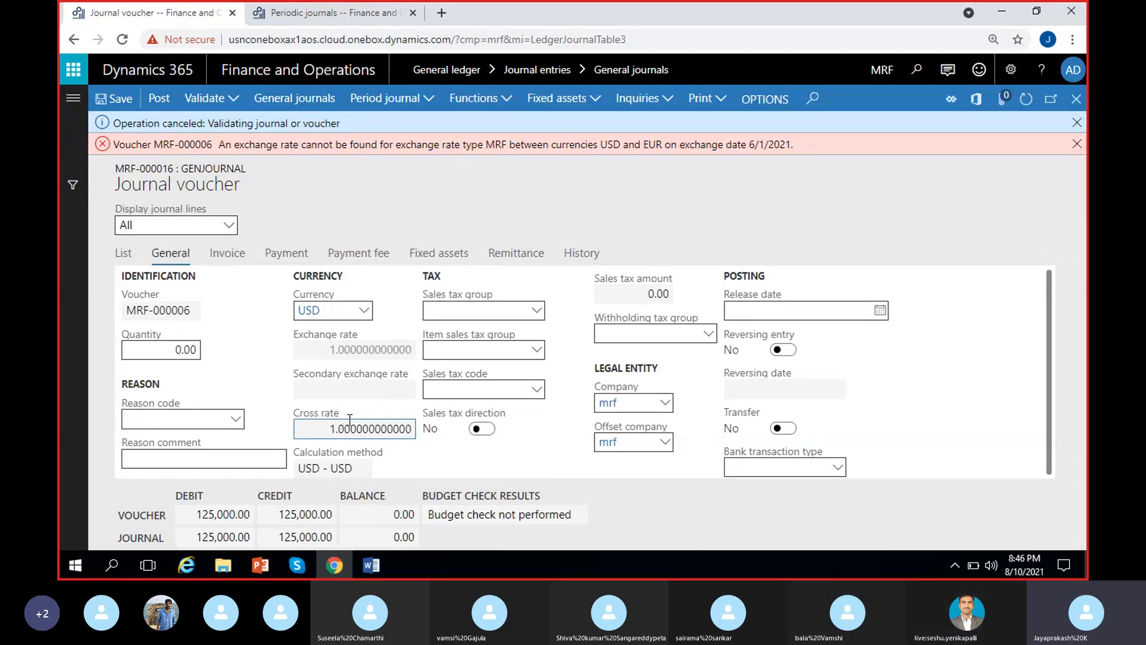
left_click(358, 468)
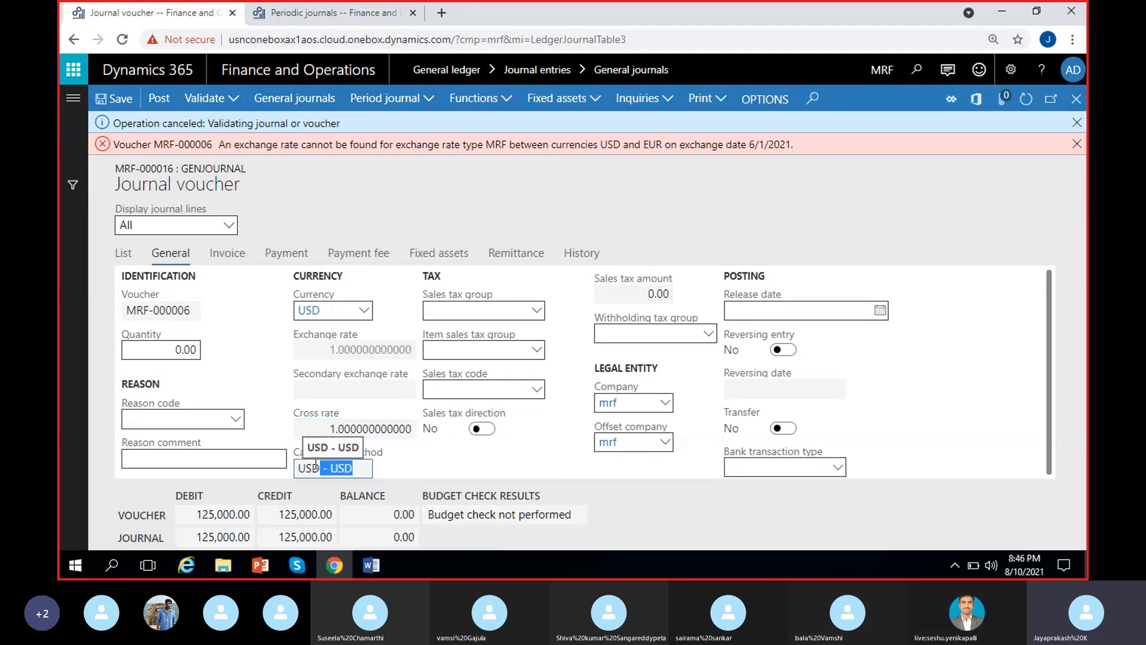
left_click(409, 468)
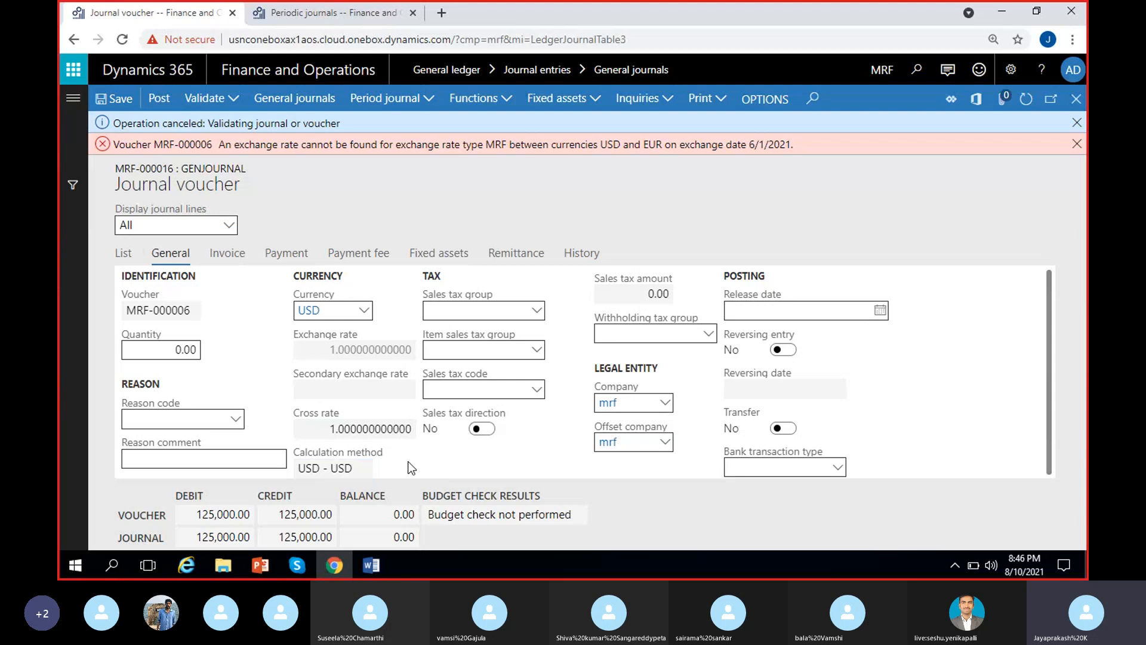
left_click(120, 253)
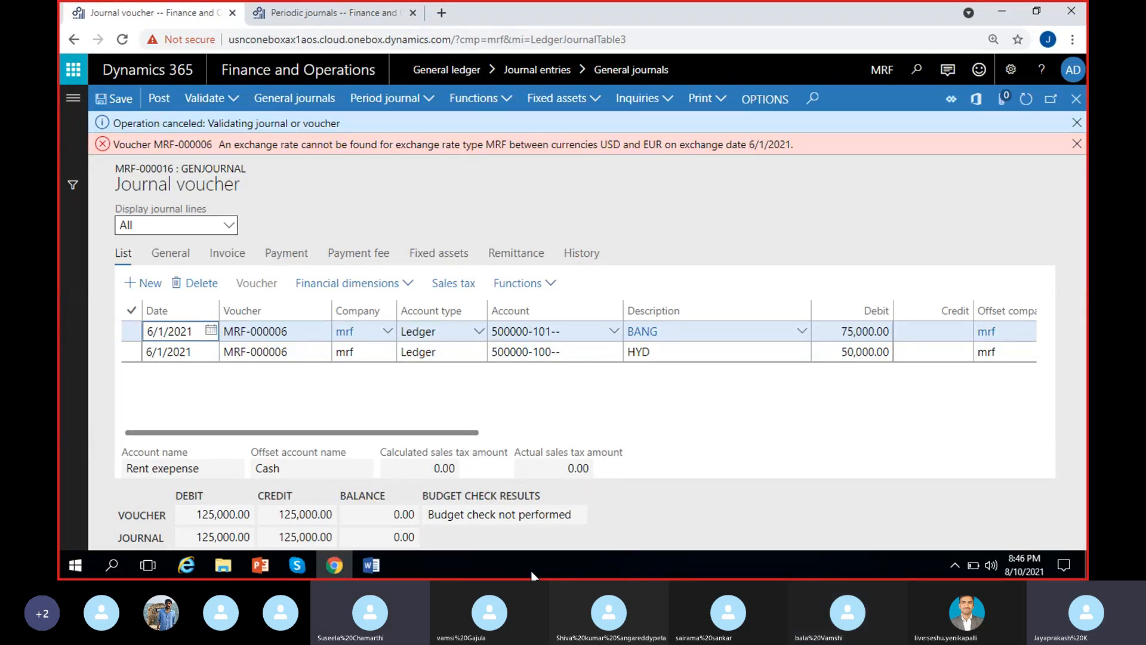
left_click(564, 432)
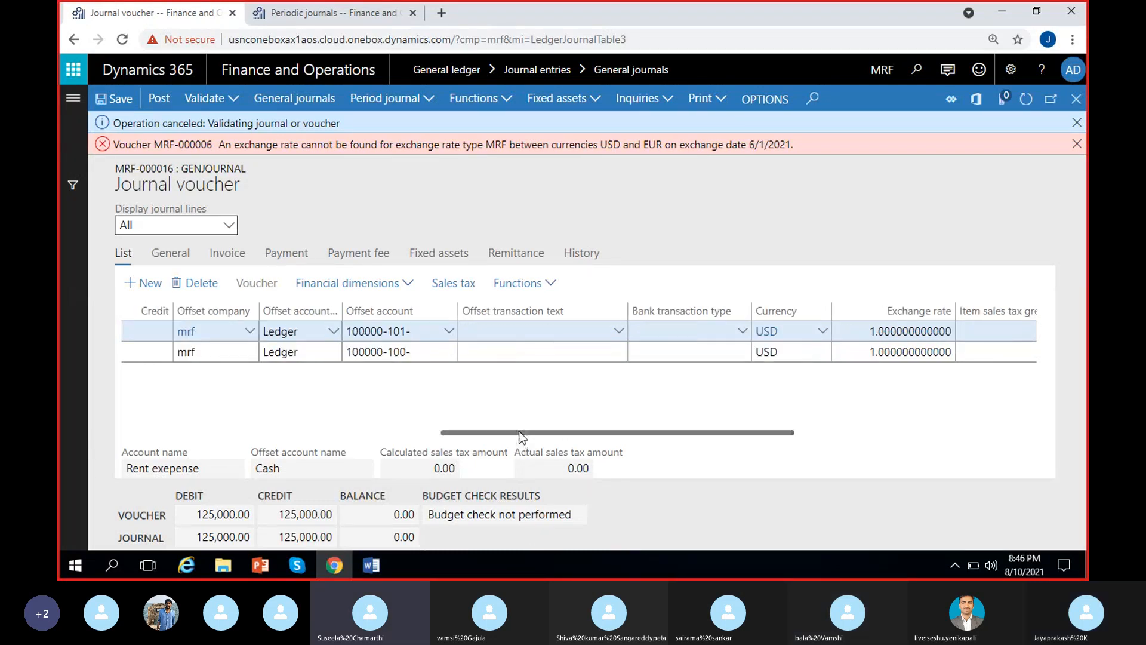
left_click_drag(522, 432, 61, 463)
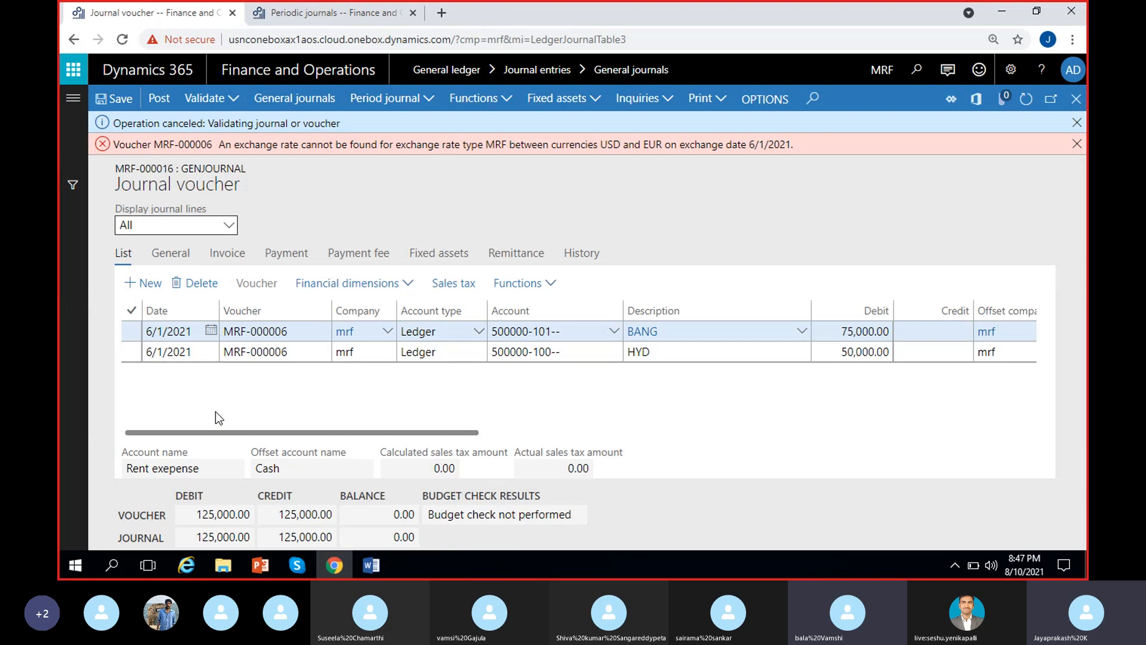
left_click(352, 13)
right_click(352, 13)
key("Escape")
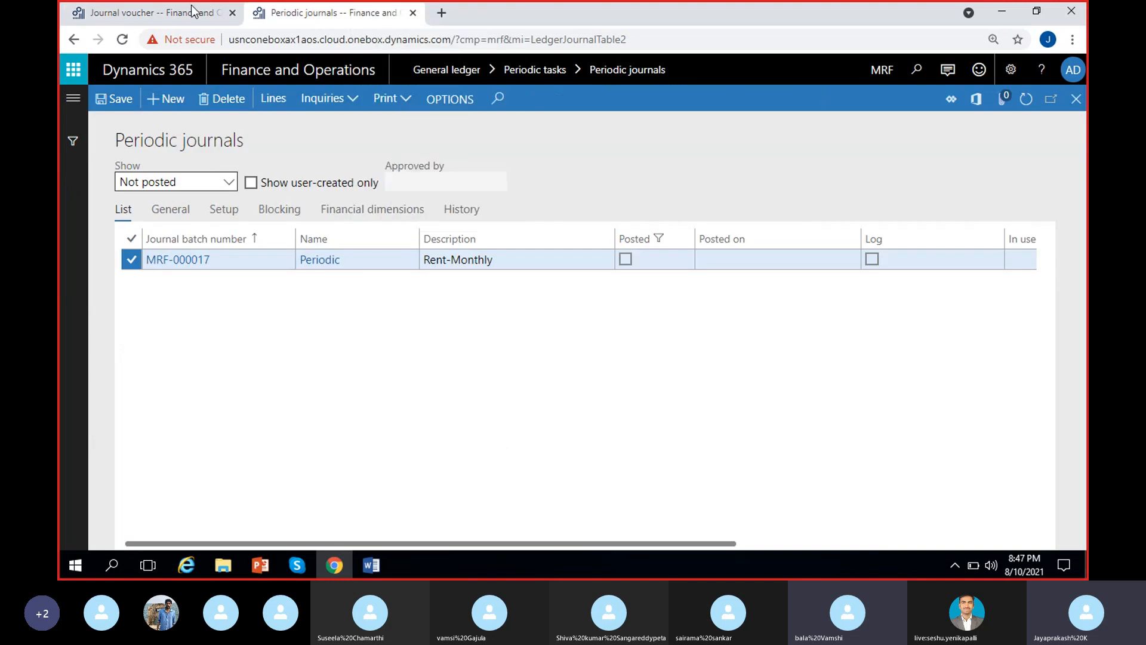
left_click(192, 11)
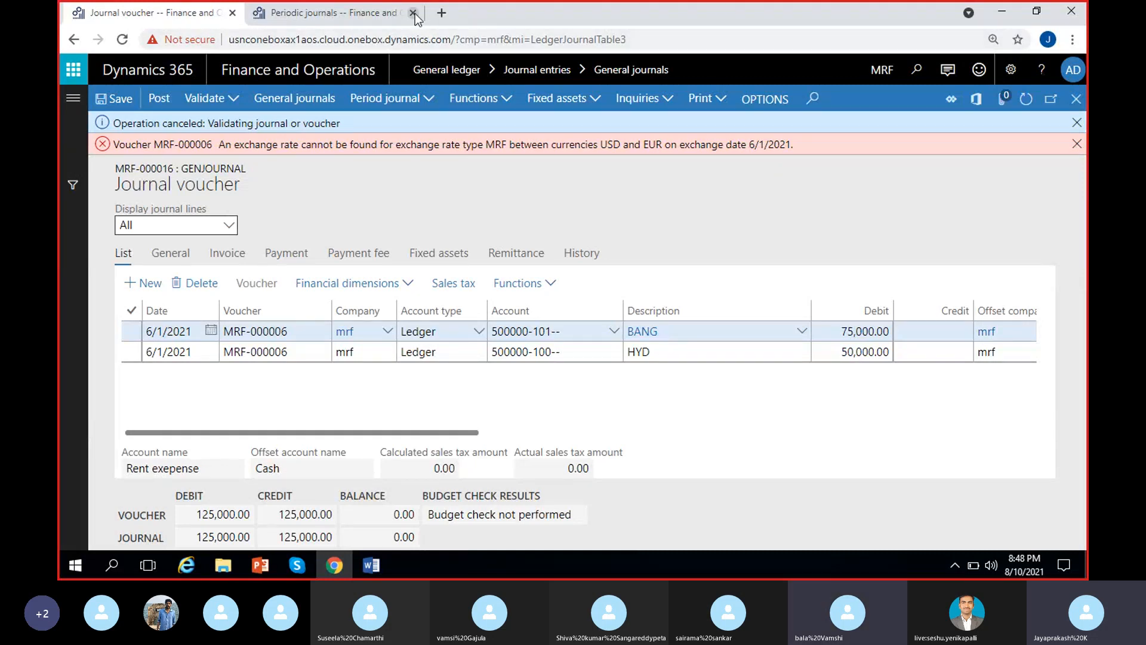
Open the general ledger's currency exchange rates in the browser tab that shows the periodic journals.
left_click(356, 16)
left_click(73, 97)
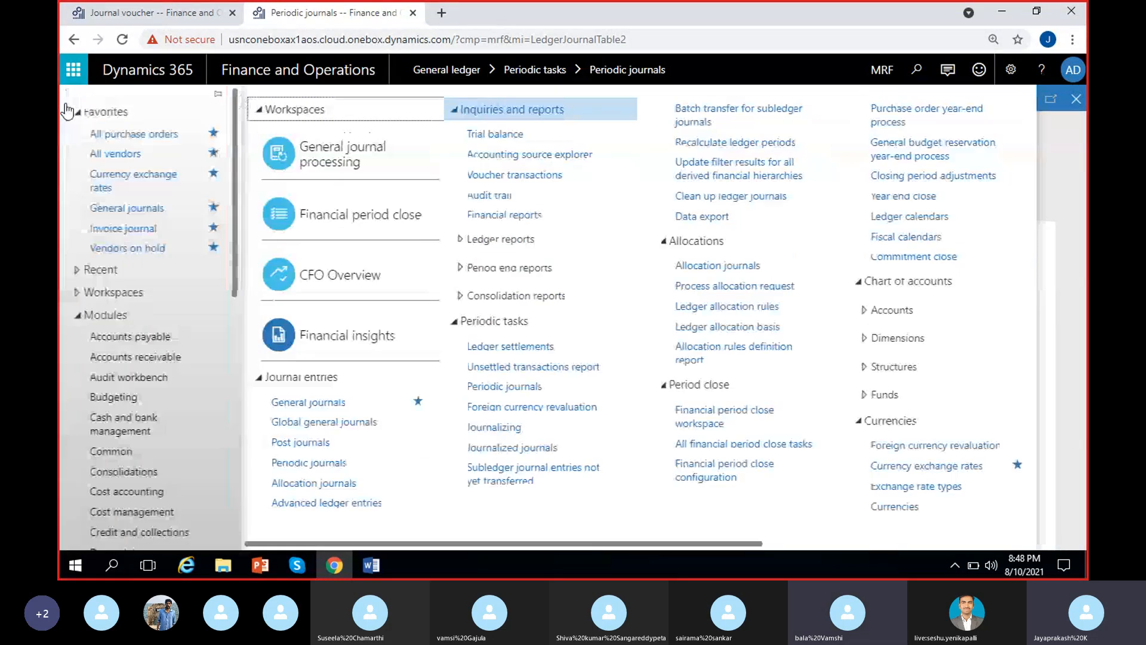
scroll(166, 414, "down", 5)
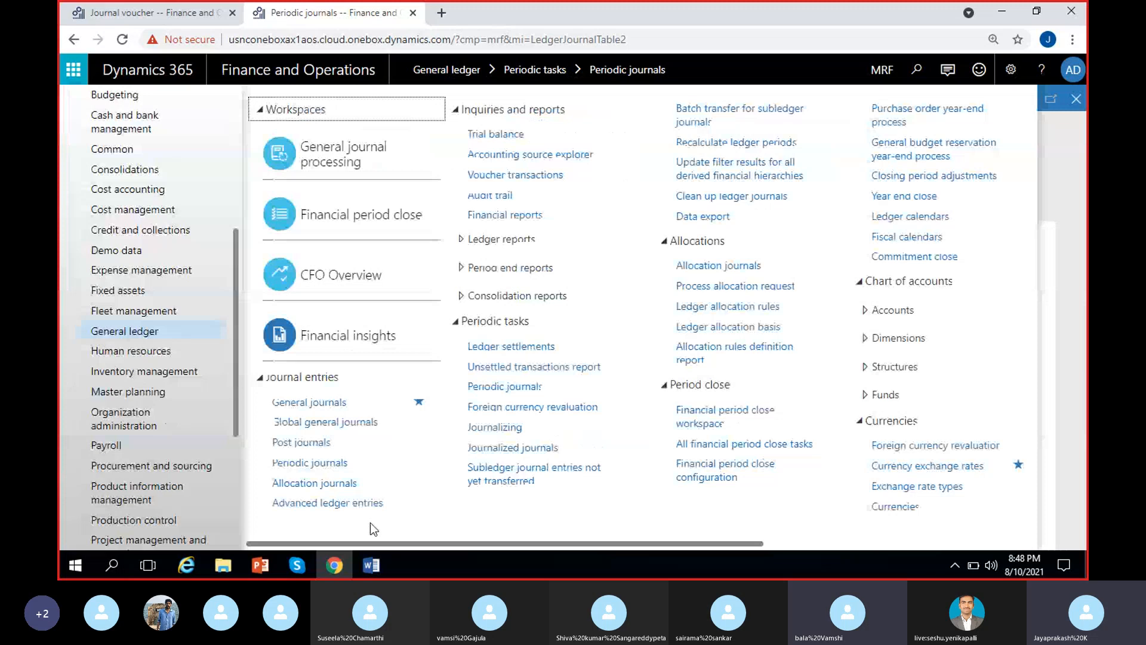
left_click_drag(384, 541, 718, 565)
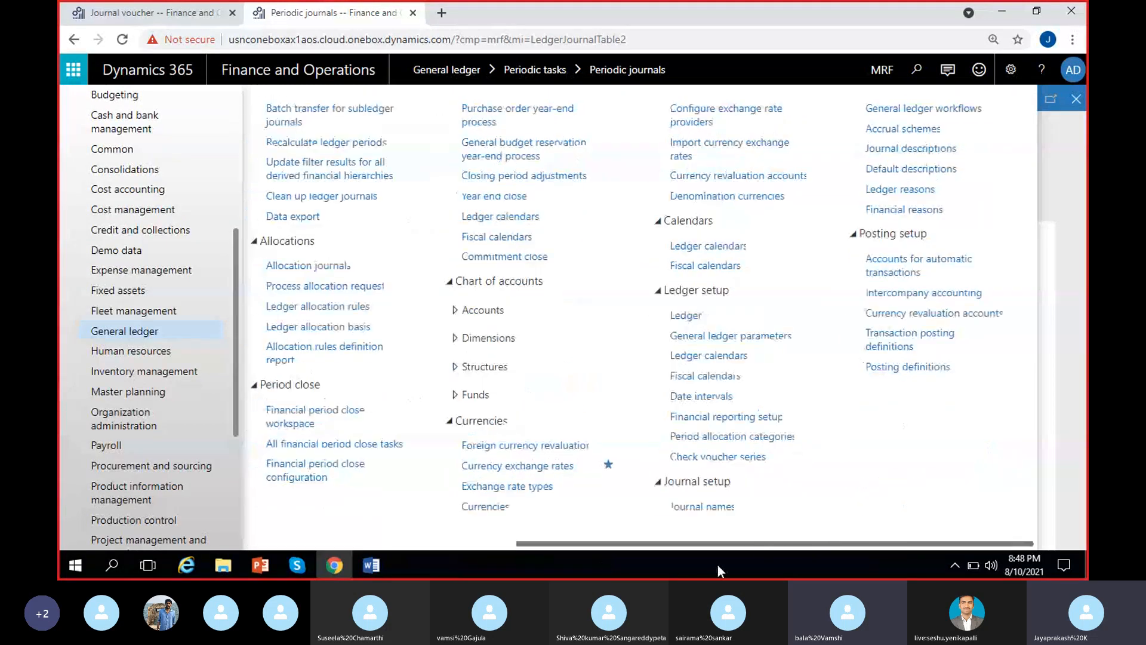
left_click(519, 466)
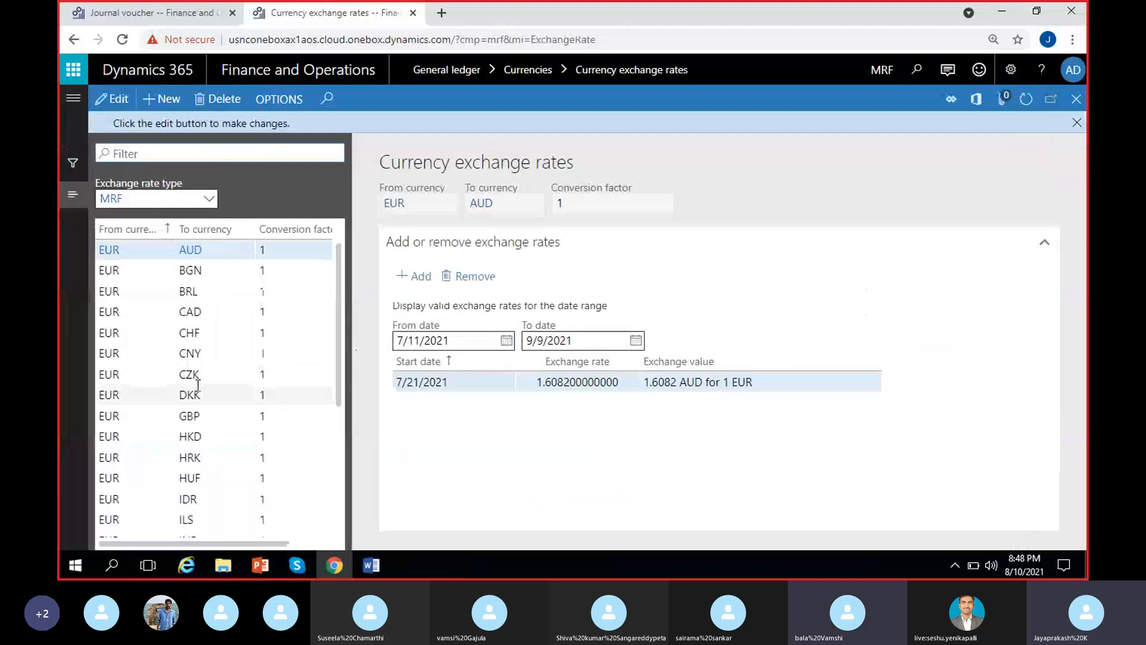
Select the EUR to USD pair under exchange rate type MRF and make its rates editable.
scroll(191, 383, "down", 3)
scroll(196, 385, "down", 3)
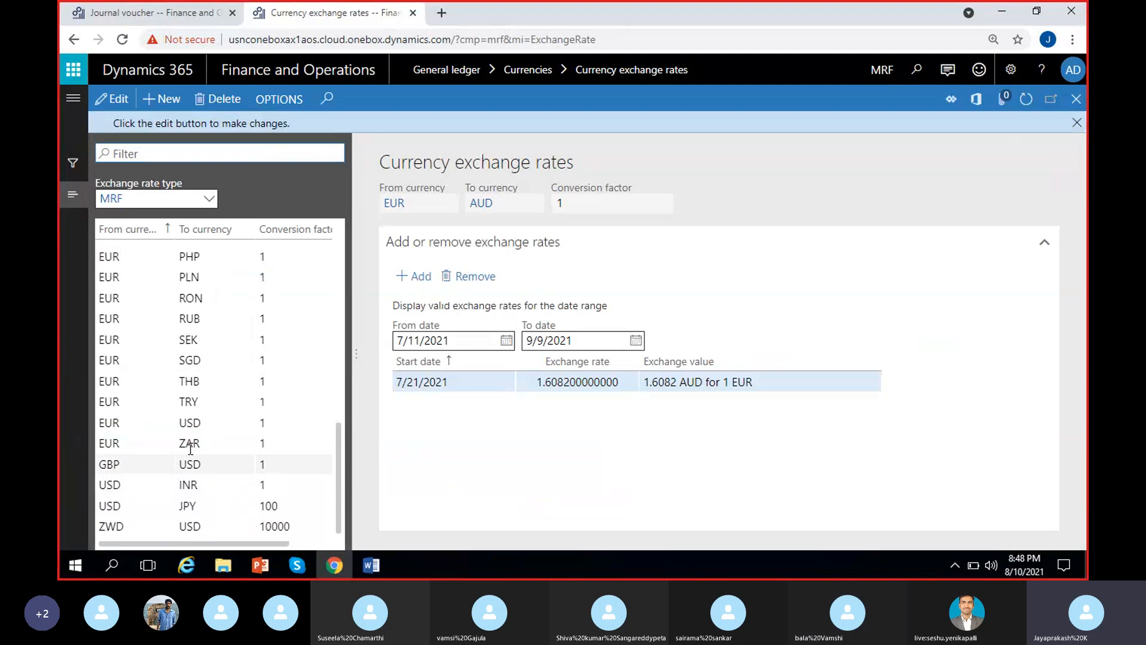
left_click(182, 422)
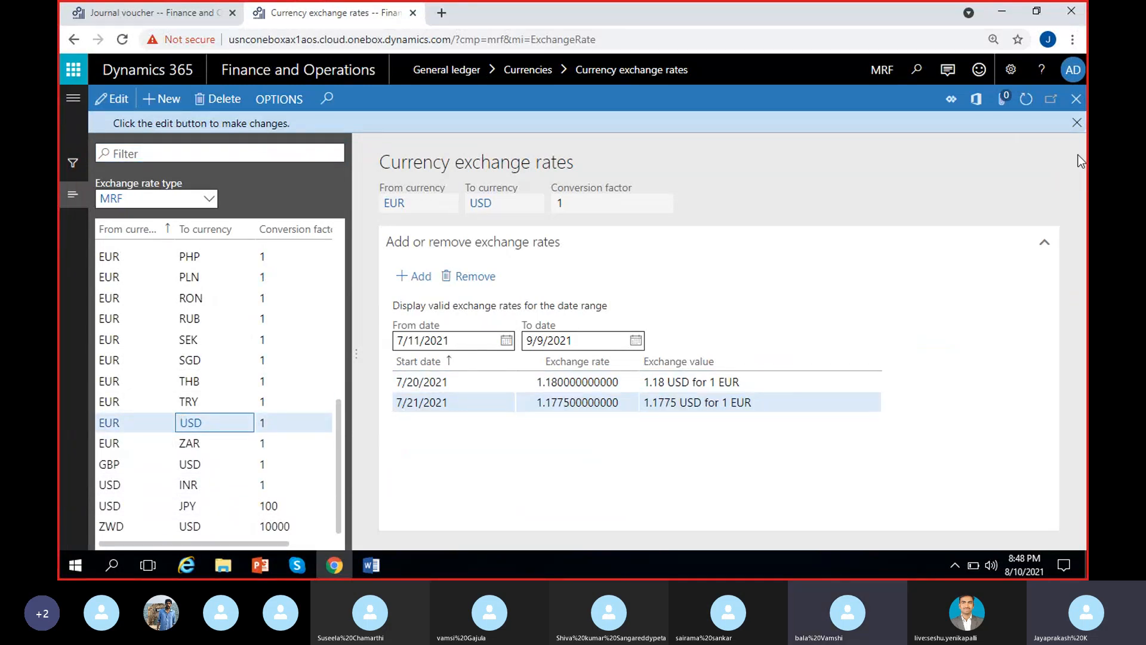
left_click(1077, 122)
left_click(108, 99)
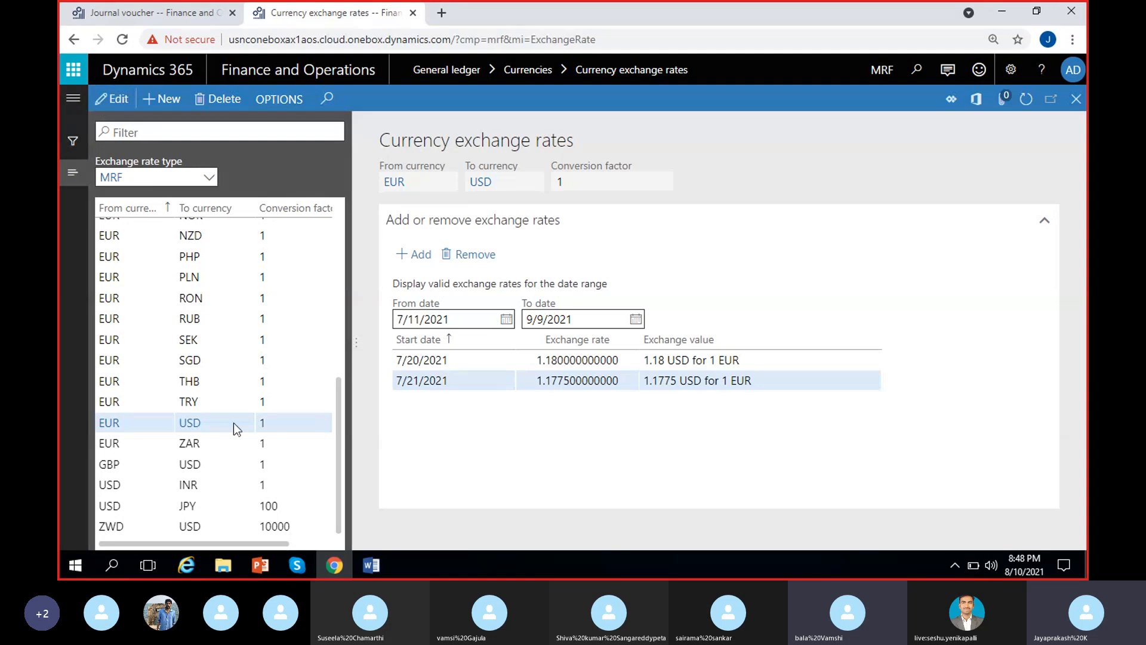
Check the start dates of the EUR to USD rates against the exchange date in the journal voucher's validation error.
left_click(487, 359)
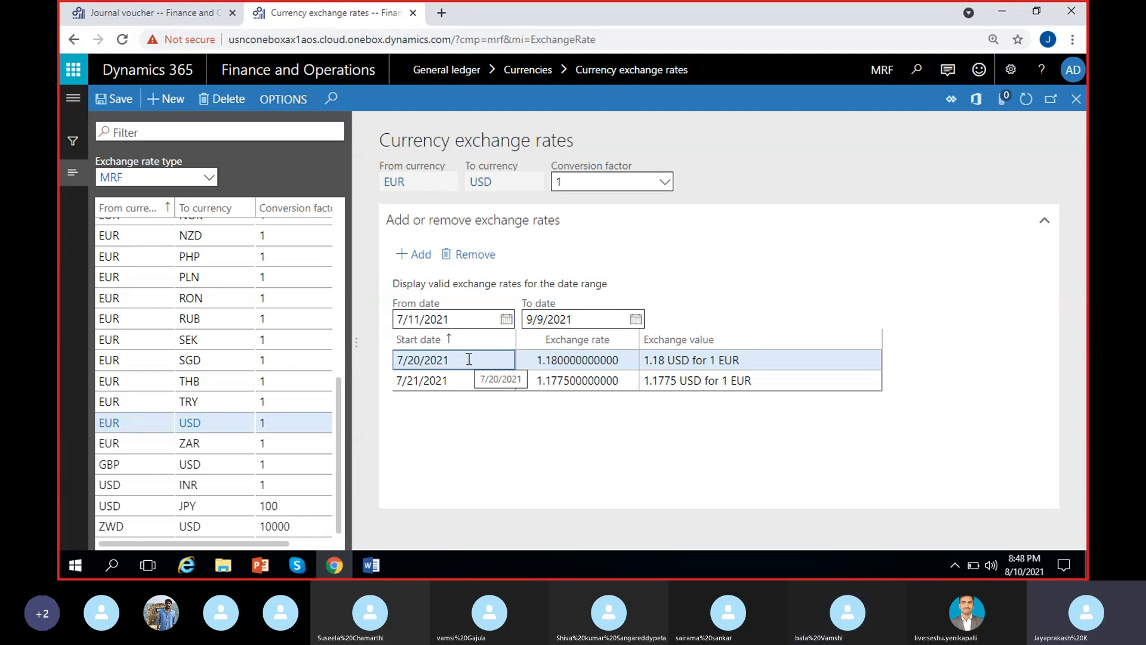
left_click_drag(469, 359, 398, 359)
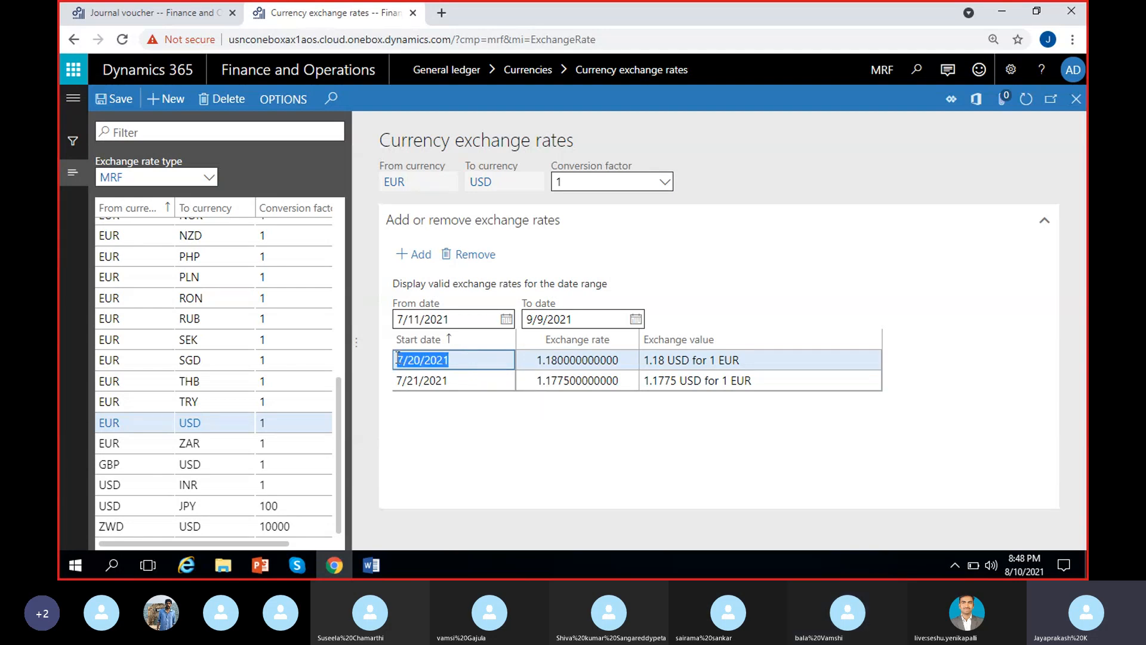
left_click(474, 360)
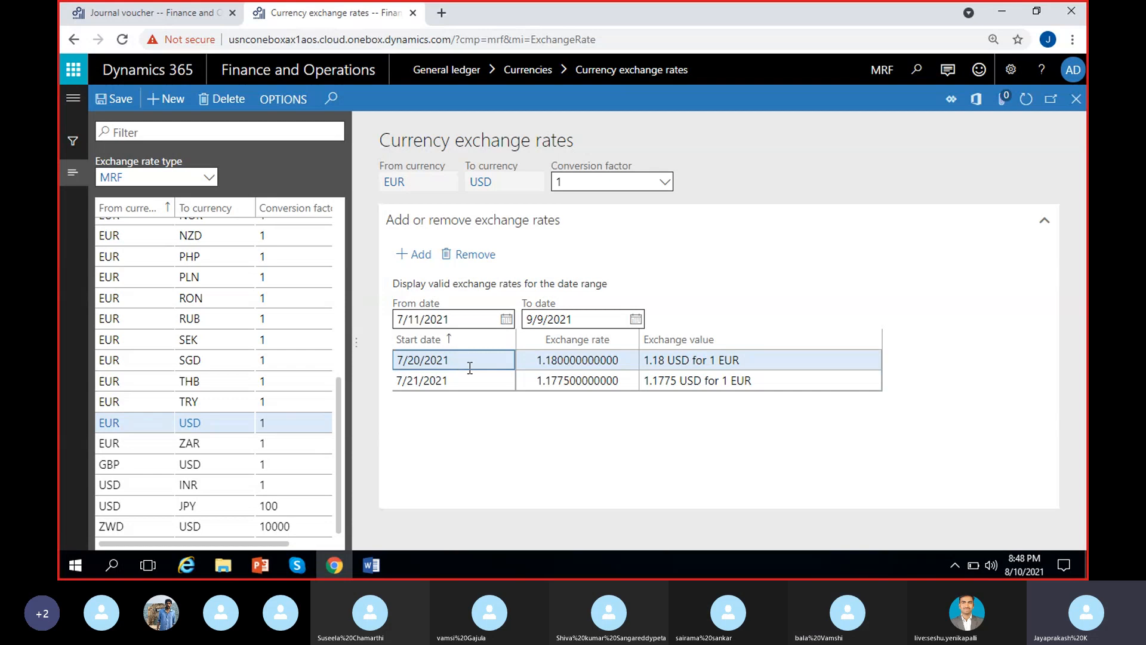
left_click_drag(406, 360, 387, 361)
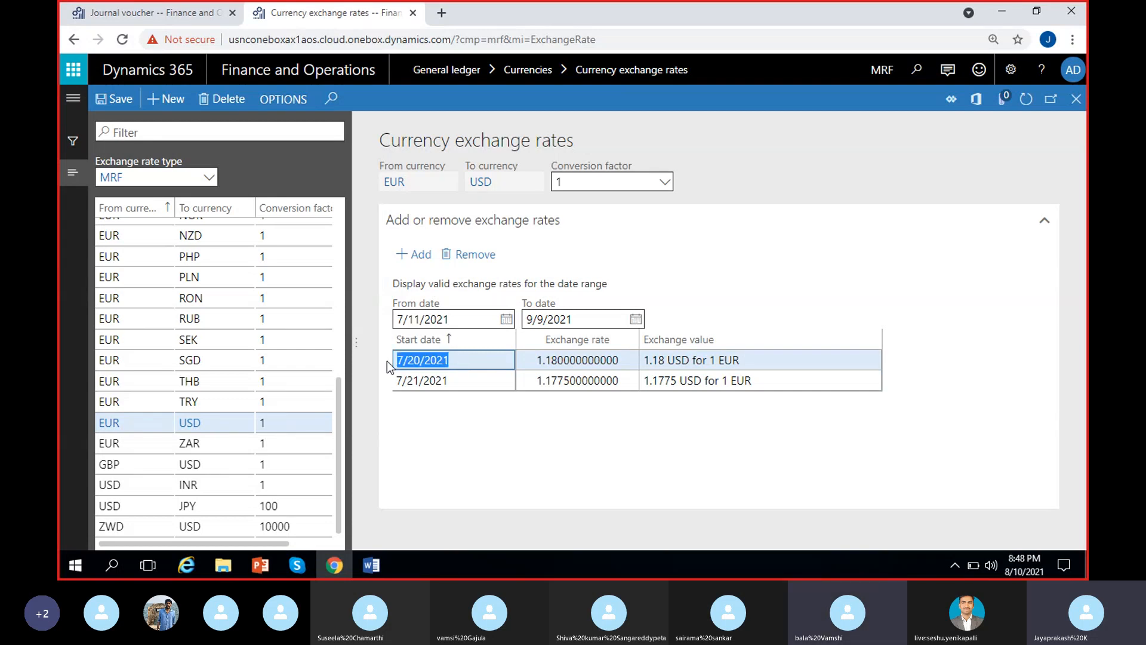
left_click(452, 414)
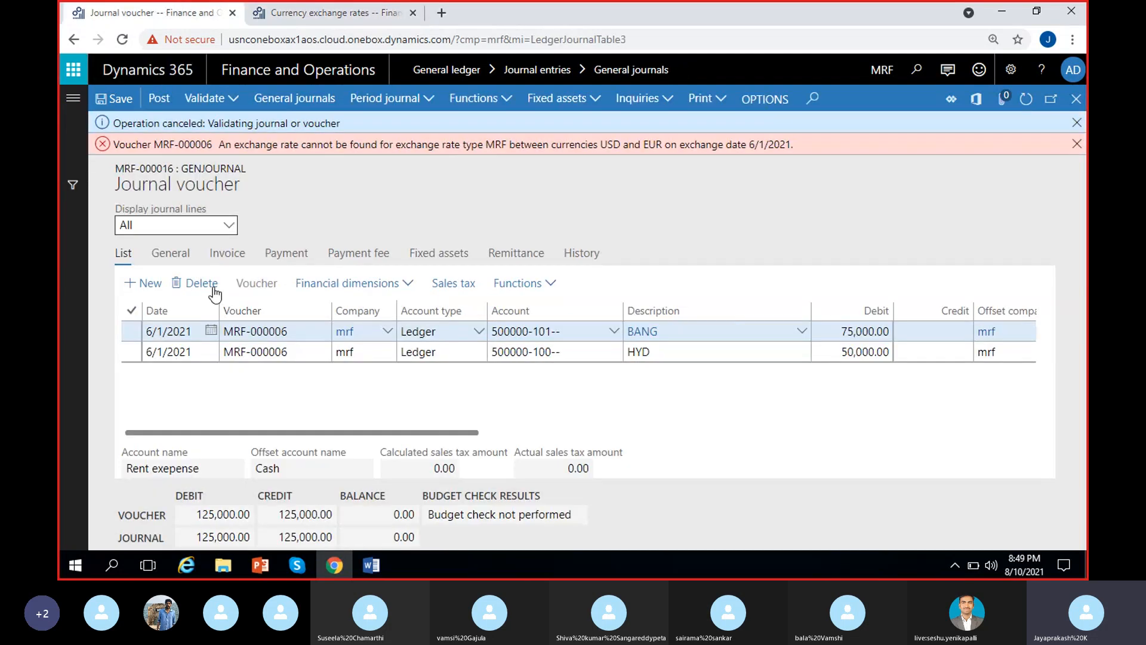
left_click(167, 12)
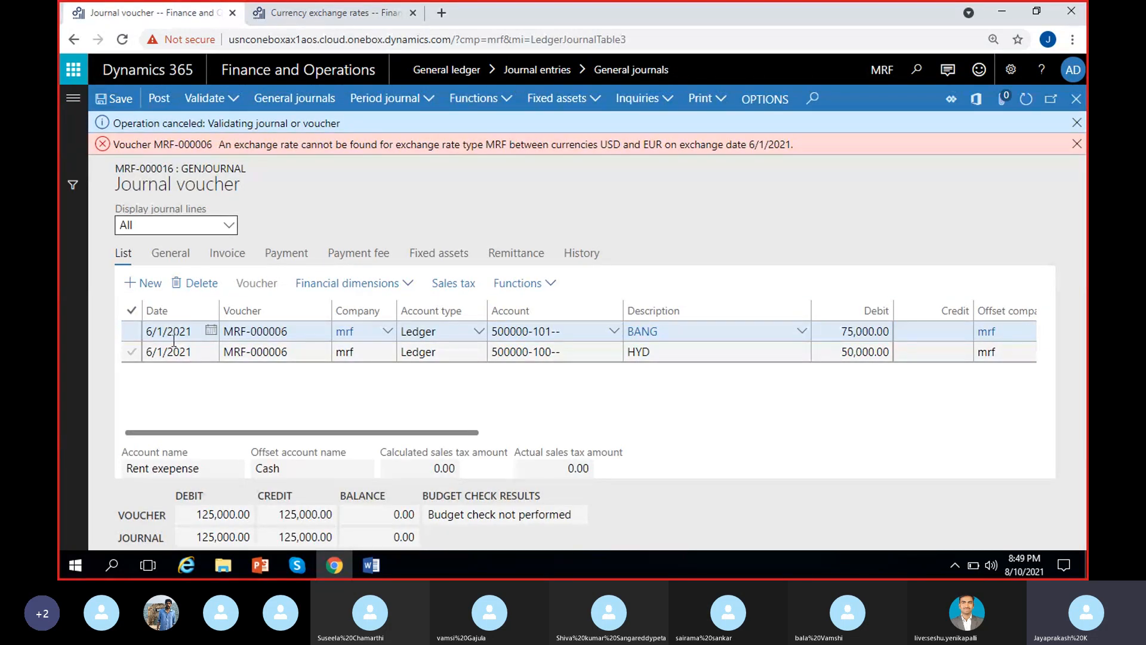
left_click(310, 12)
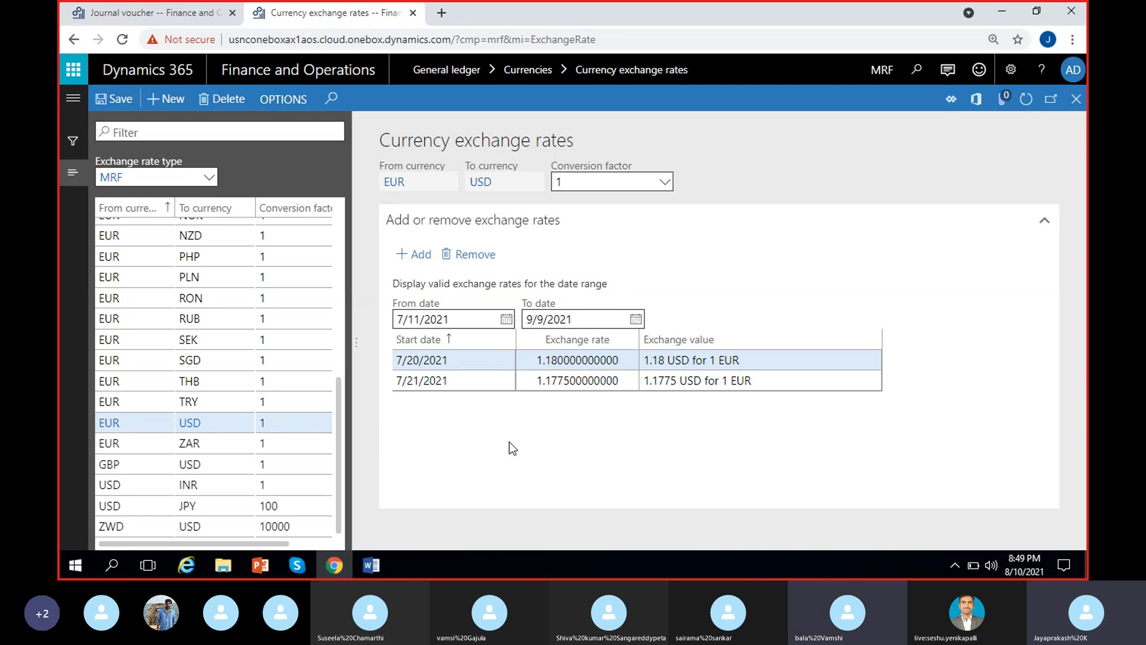
Add a EUR to USD exchange rate of 1.50 with start date 6/1/2021 and save it.
left_click(421, 255)
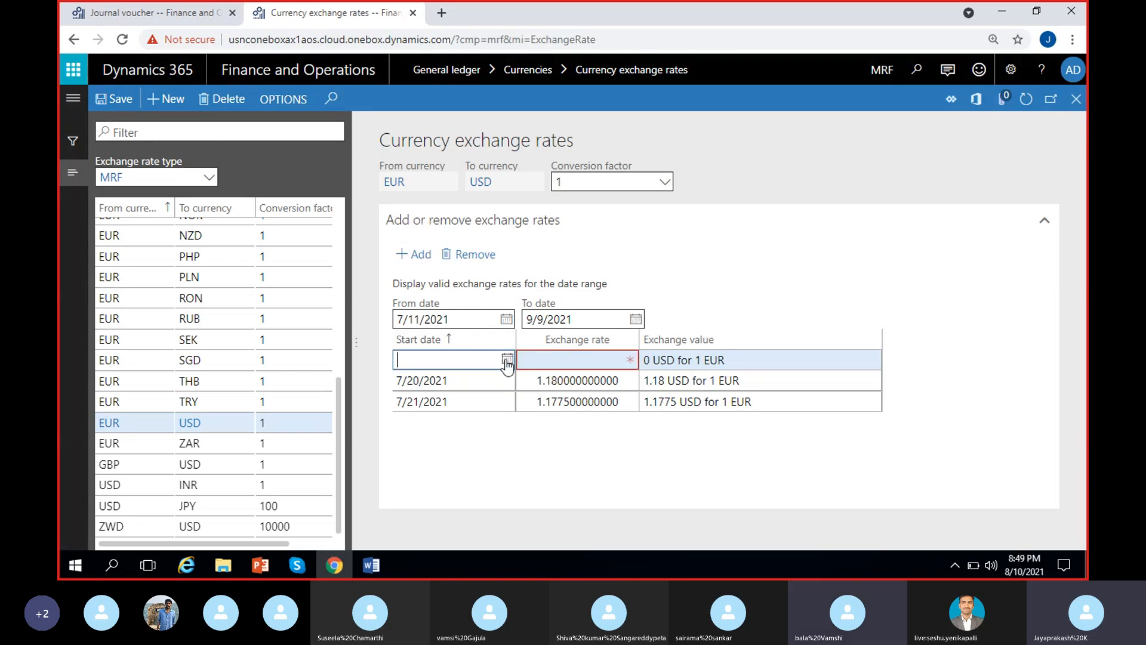
left_click(507, 360)
left_click(420, 160)
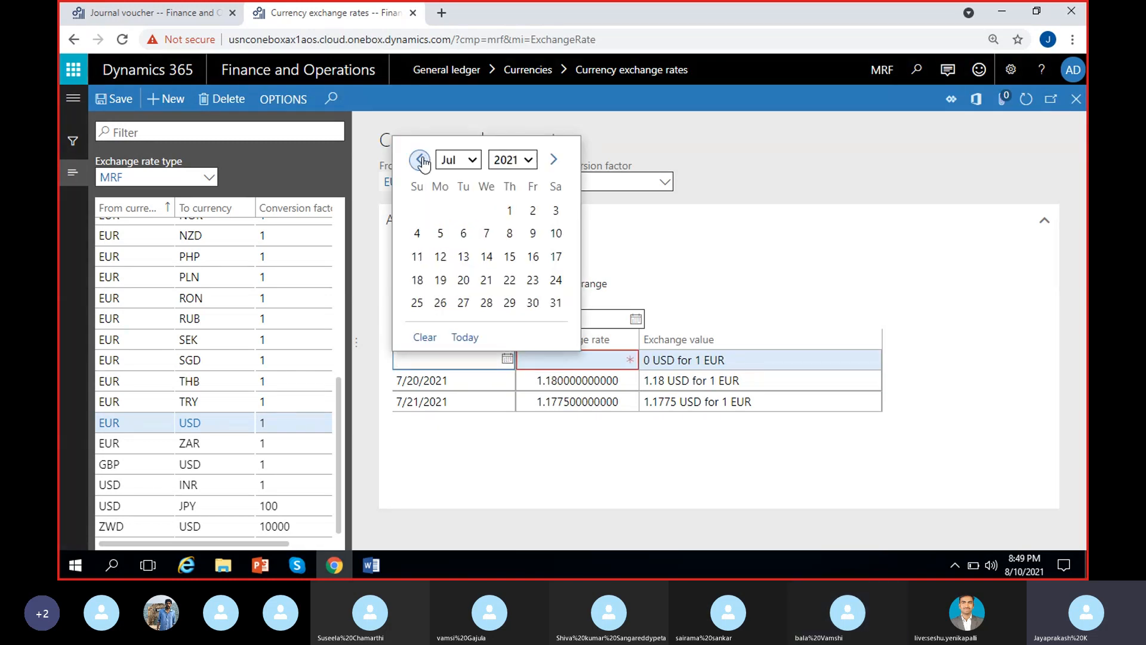
left_click(421, 160)
left_click(473, 216)
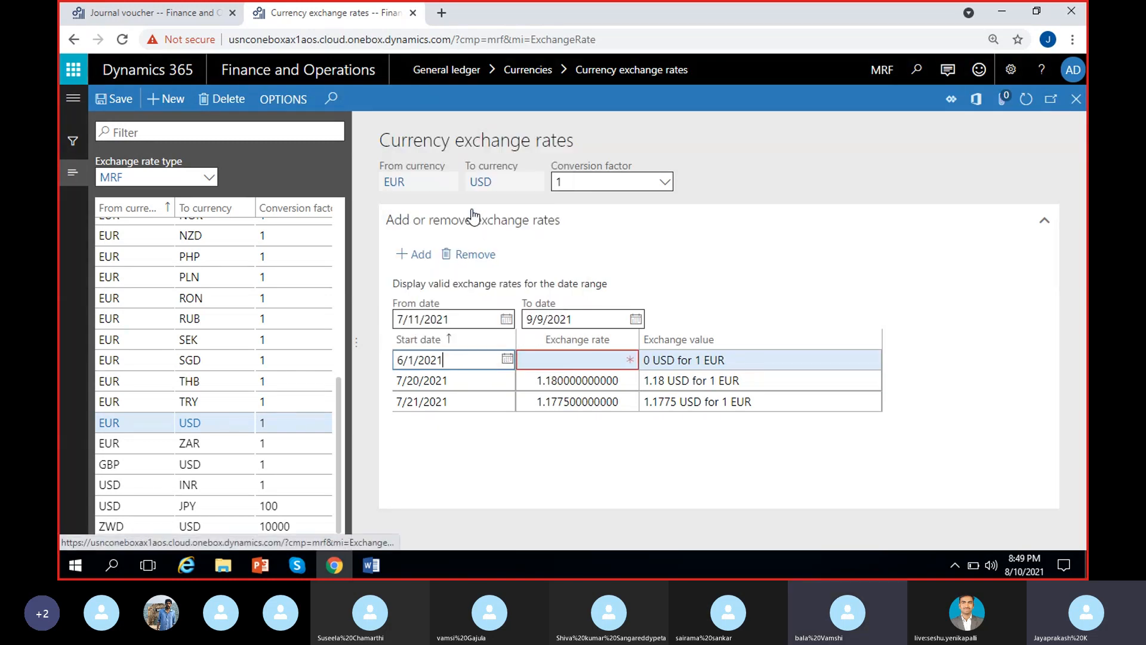
left_click(531, 360)
type("1.")
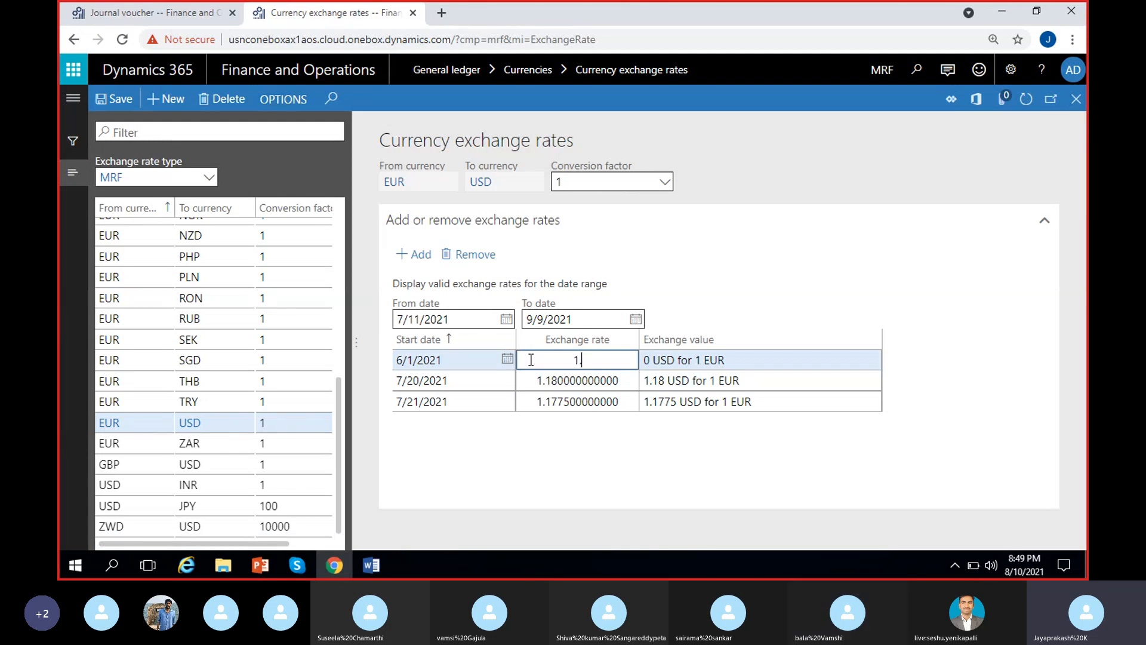
type("500000000000")
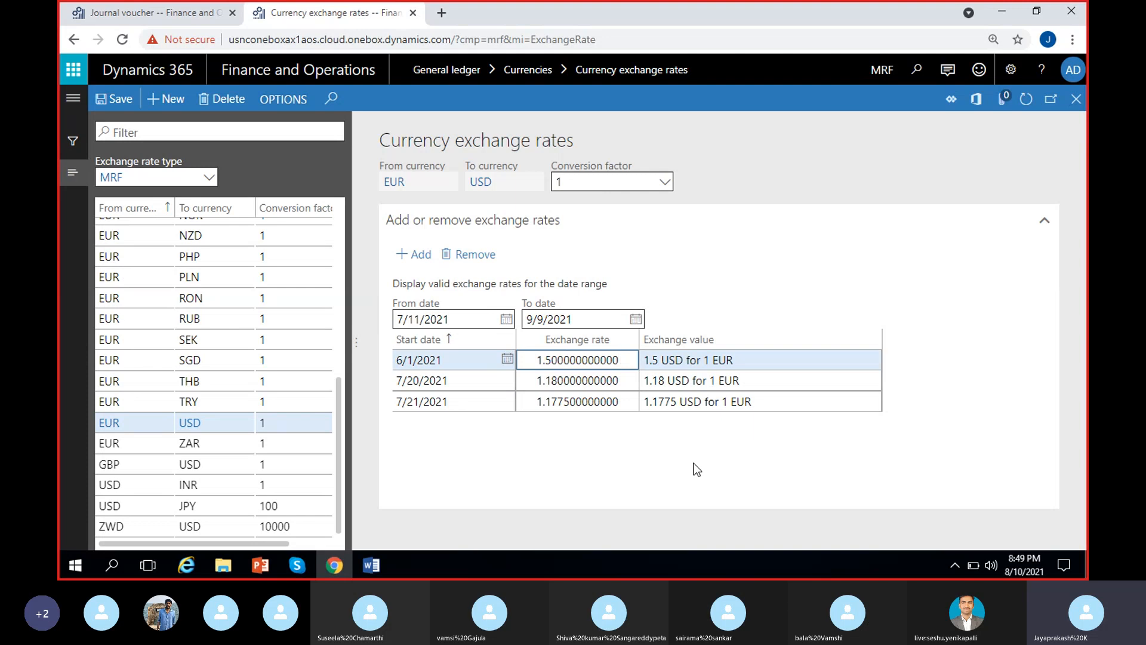
left_click(659, 464)
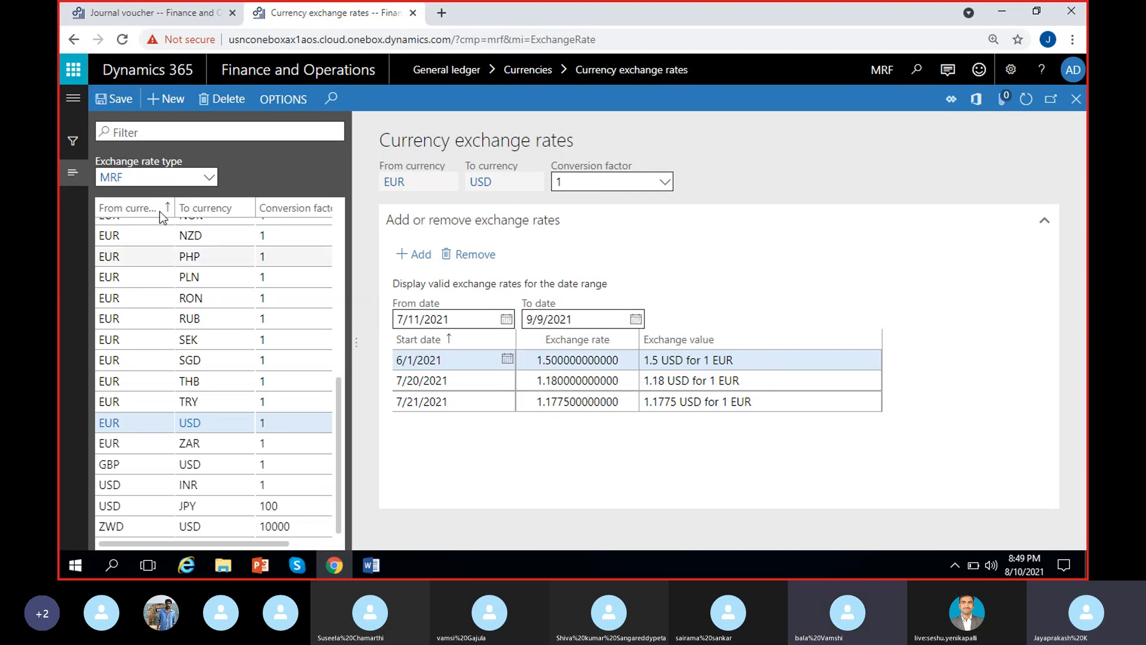
left_click(118, 102)
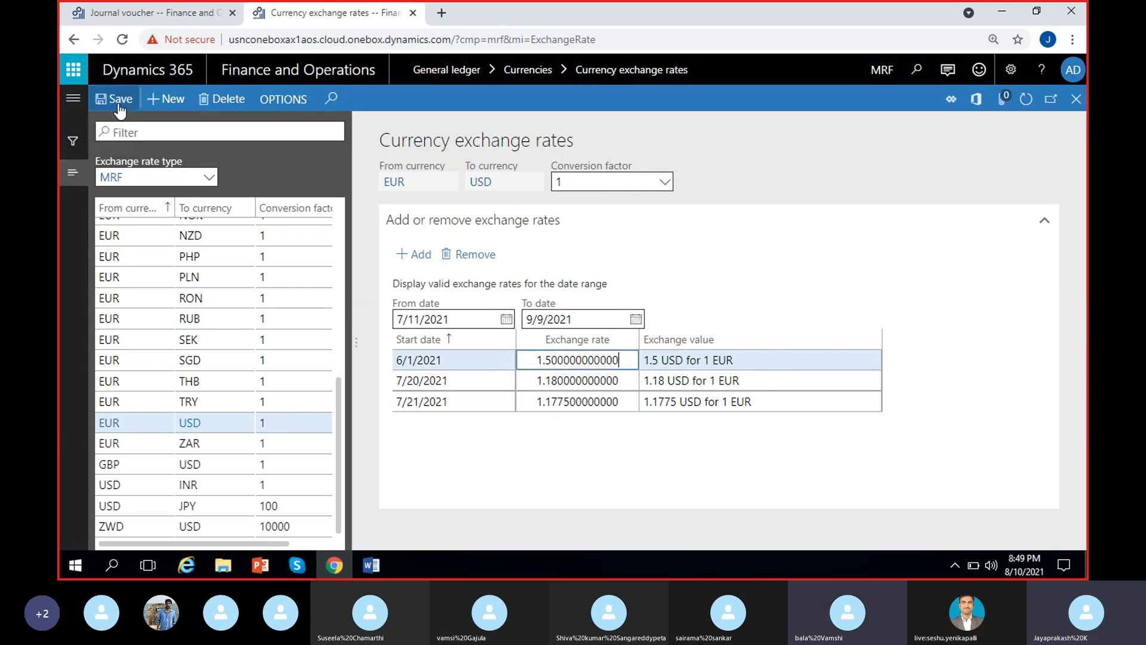
left_click(567, 471)
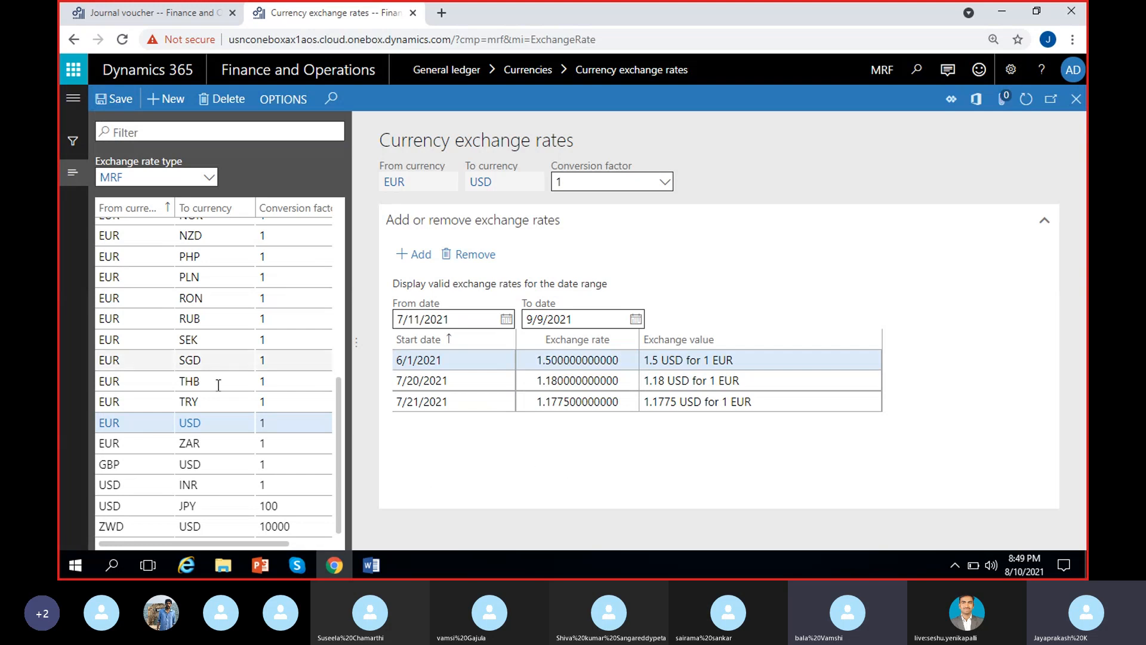
Dismiss the old messages on journal voucher MRF-000016 and validate the whole journal again.
left_click(193, 12)
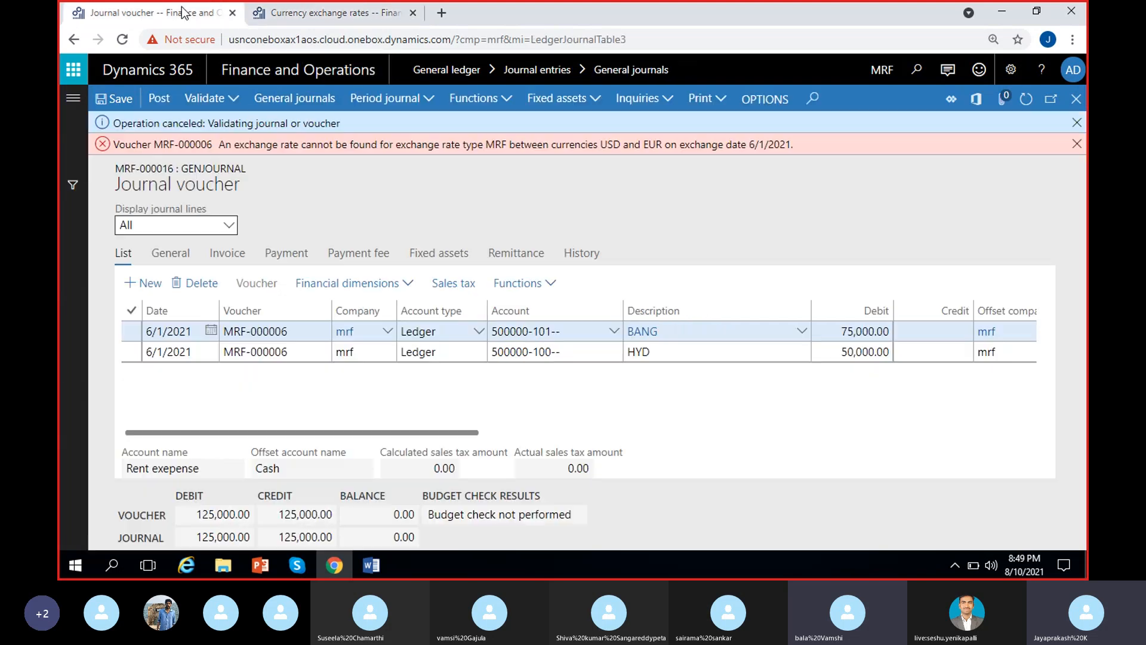
left_click(1077, 142)
left_click(1078, 123)
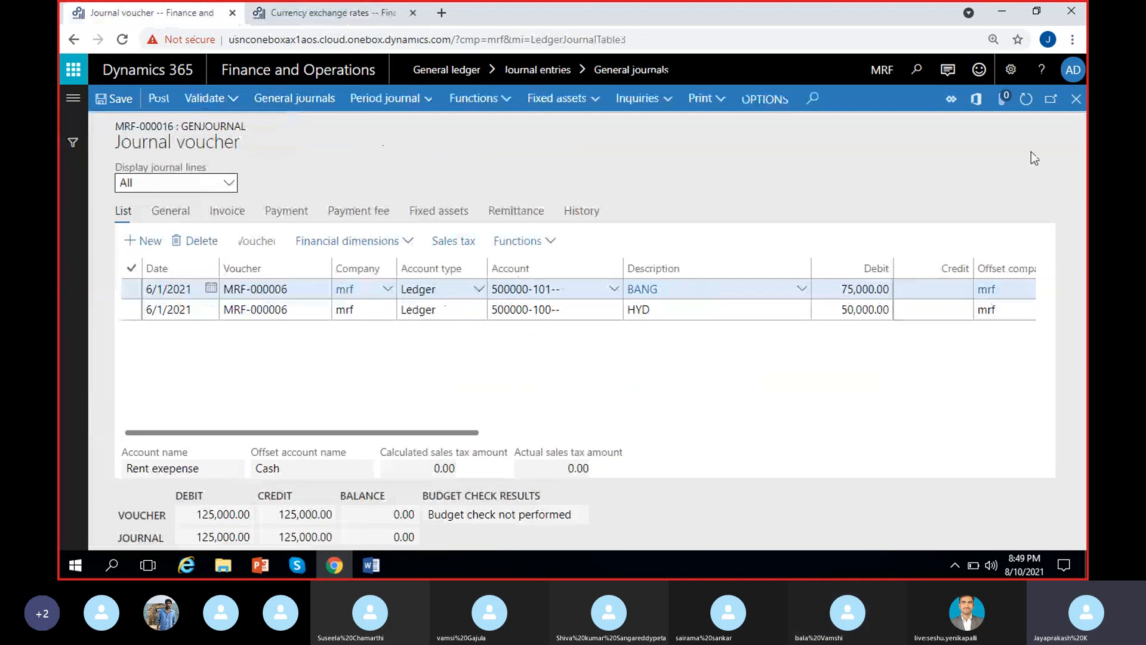
left_click(227, 103)
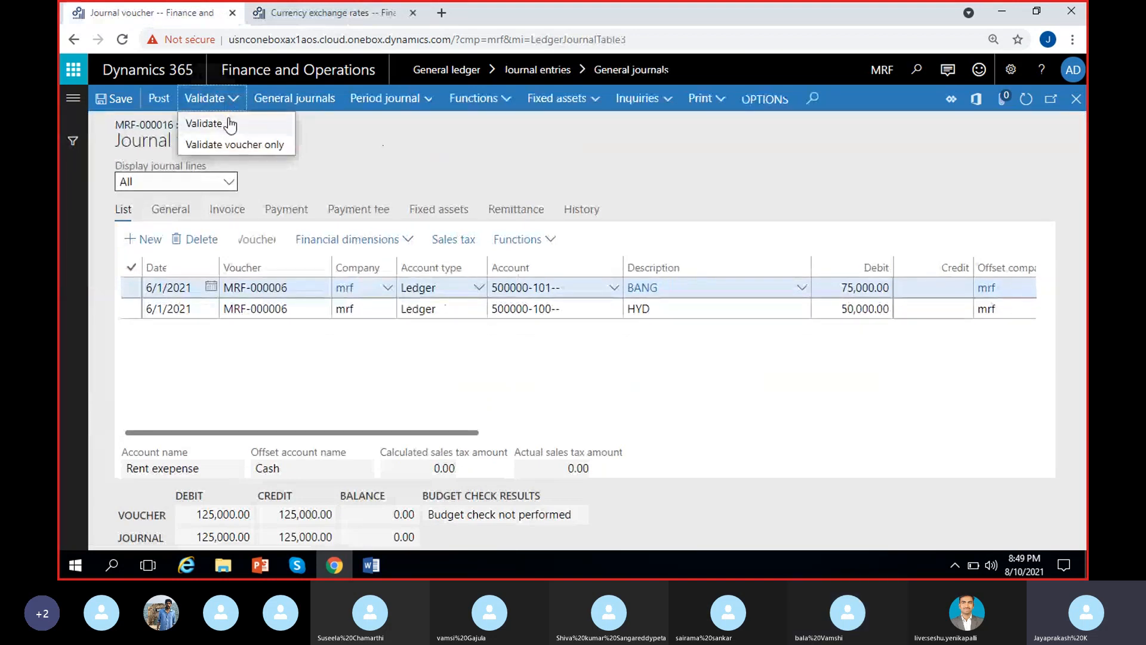
left_click(204, 123)
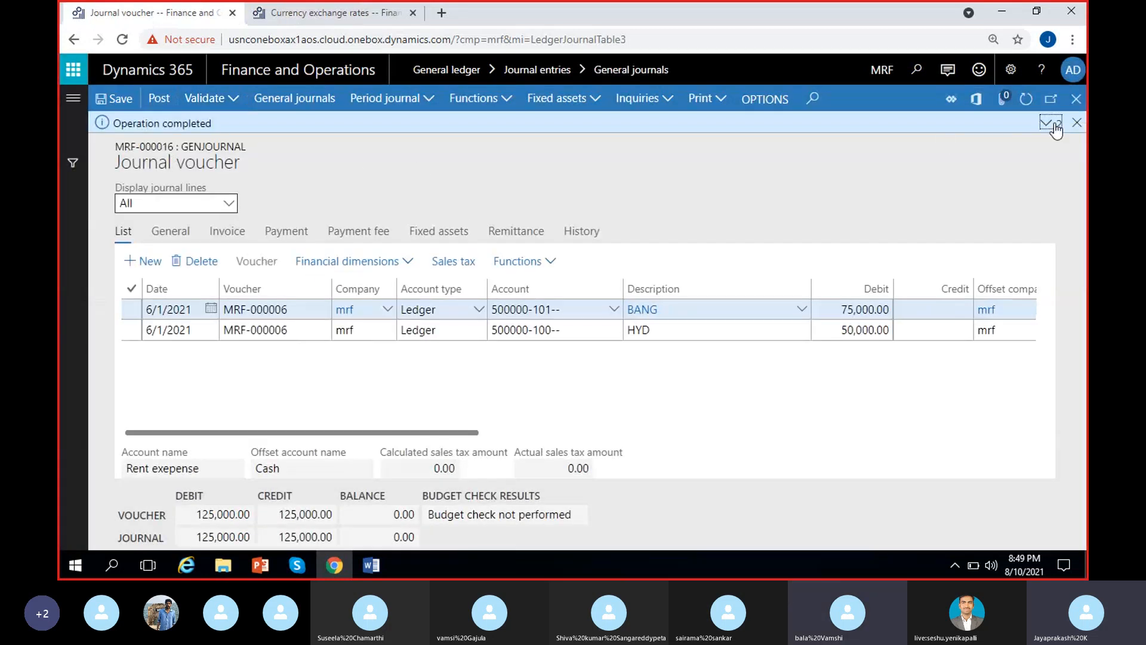
Expand the validation messages of the rent journal and read the detailed result.
left_click(1046, 123)
key("ctrl+a")
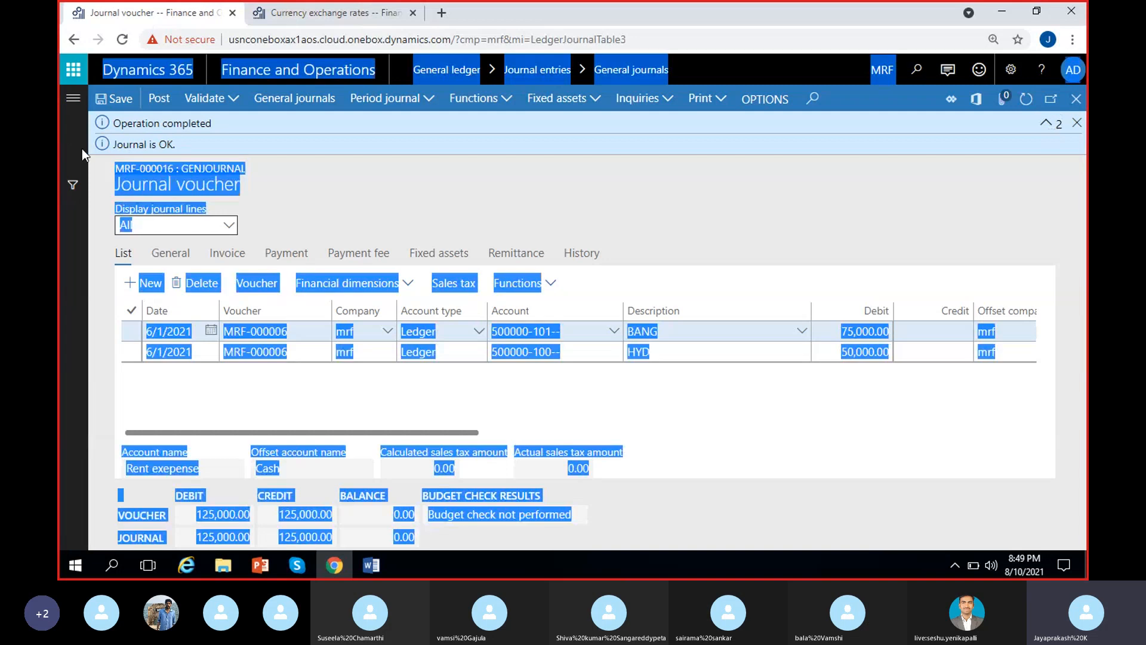
left_click(185, 146)
left_click_drag(185, 146, 104, 151)
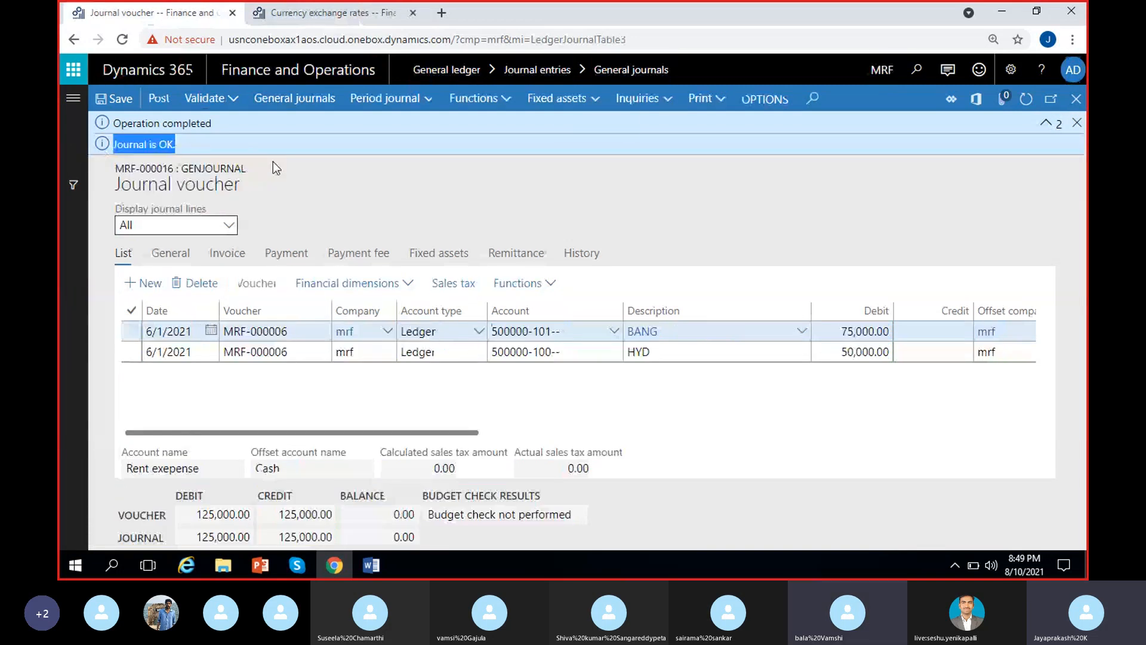
left_click(480, 208)
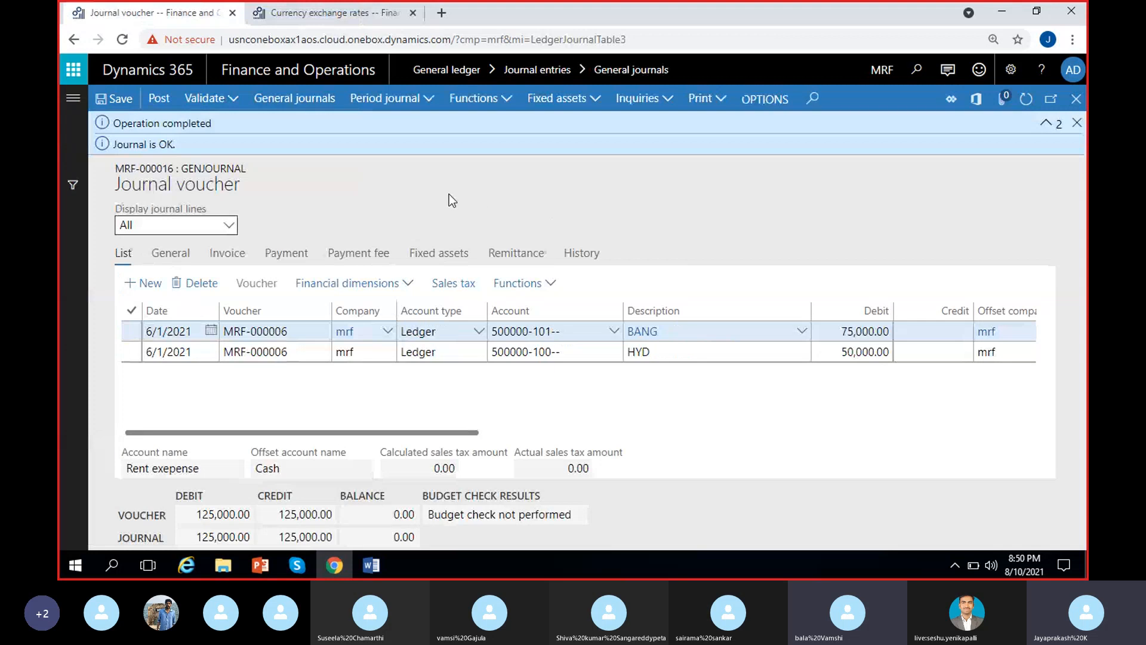
Compare the EUR to USD rates with the voucher lines' dates, offset accounts and currency, dismissing the validation messages.
left_click(334, 13)
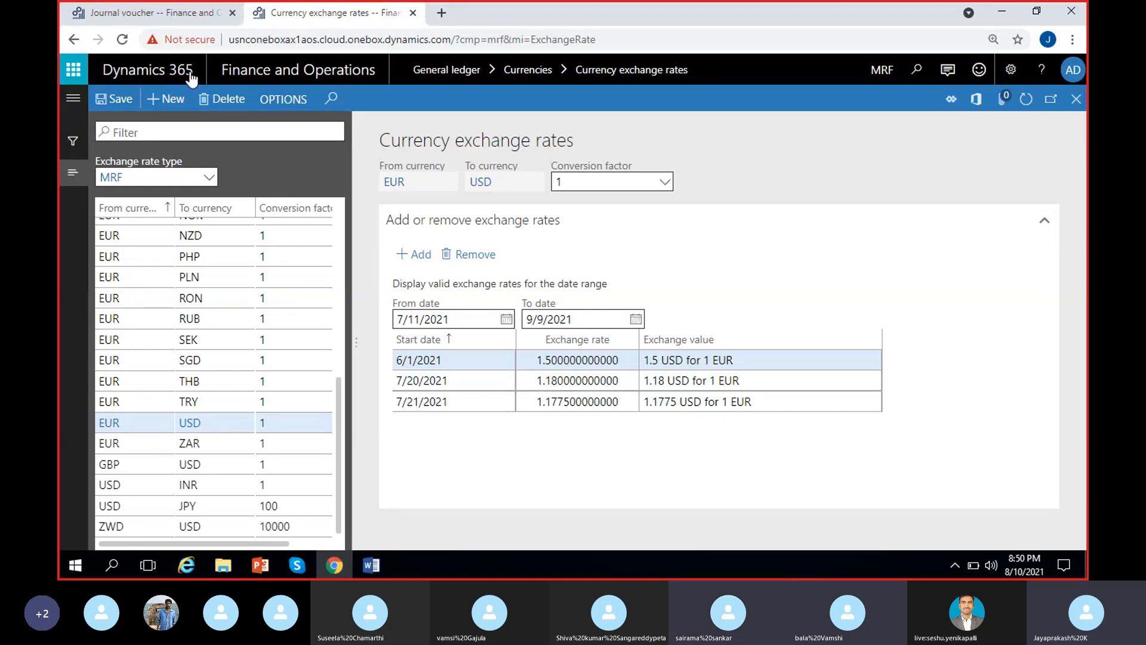
left_click(183, 17)
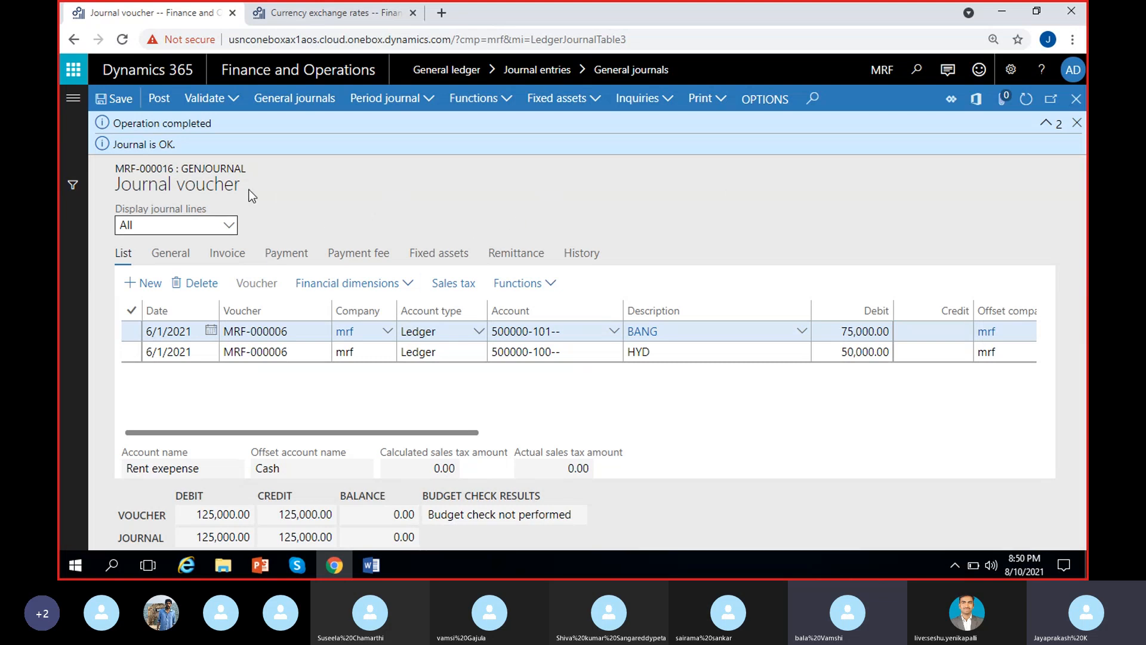
left_click(1077, 123)
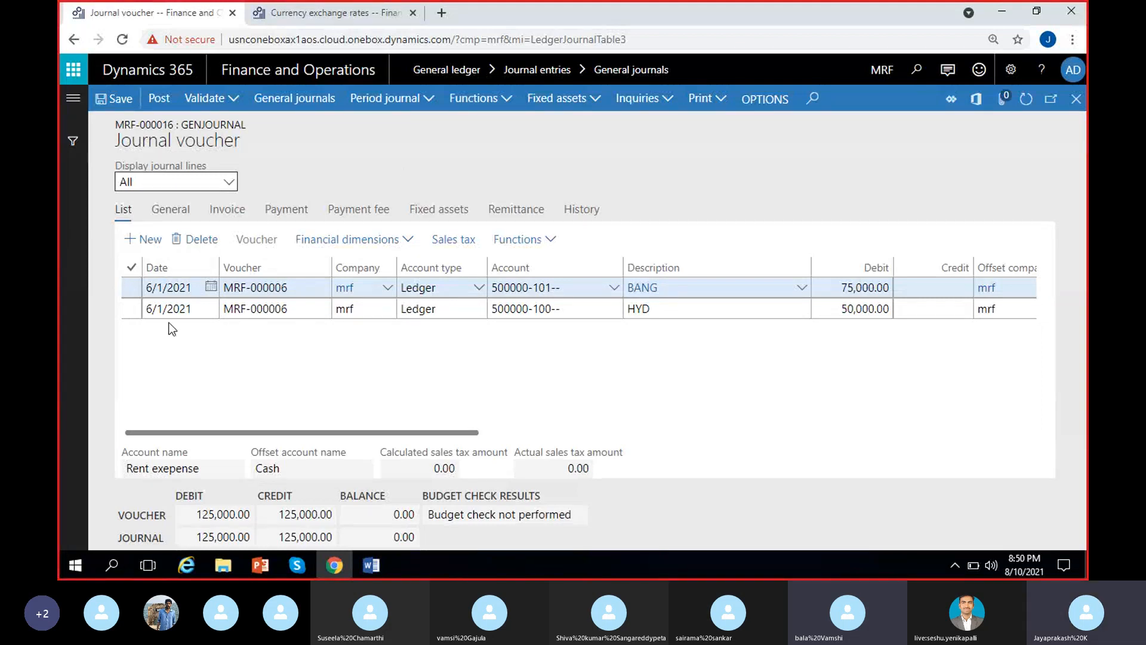
left_click(360, 12)
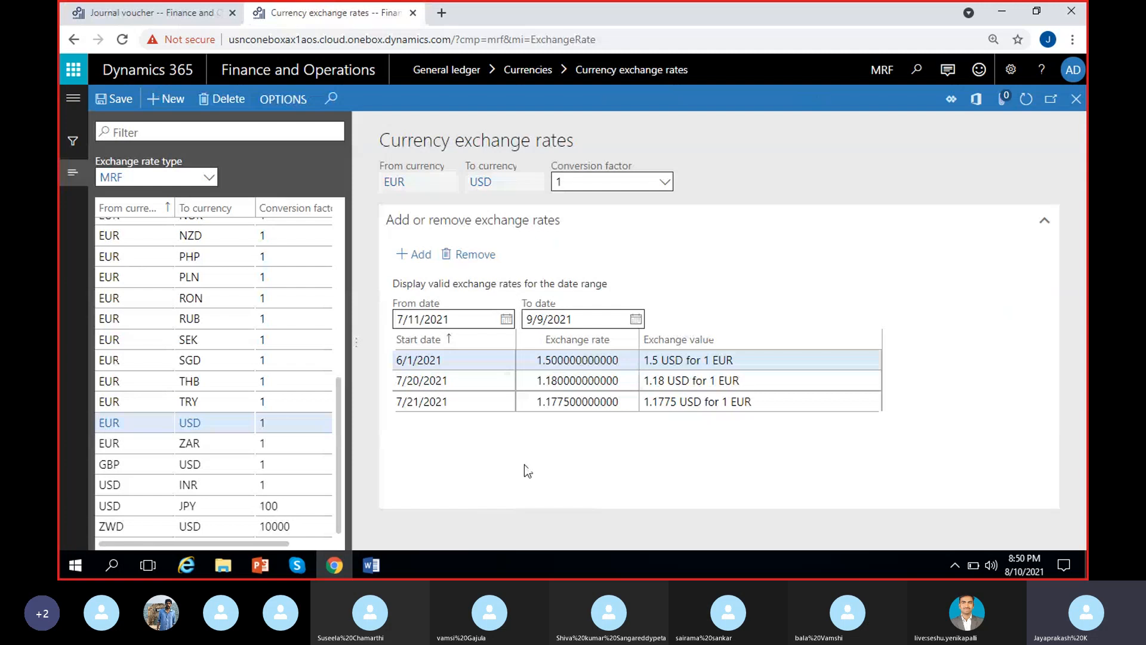
left_click(194, 14)
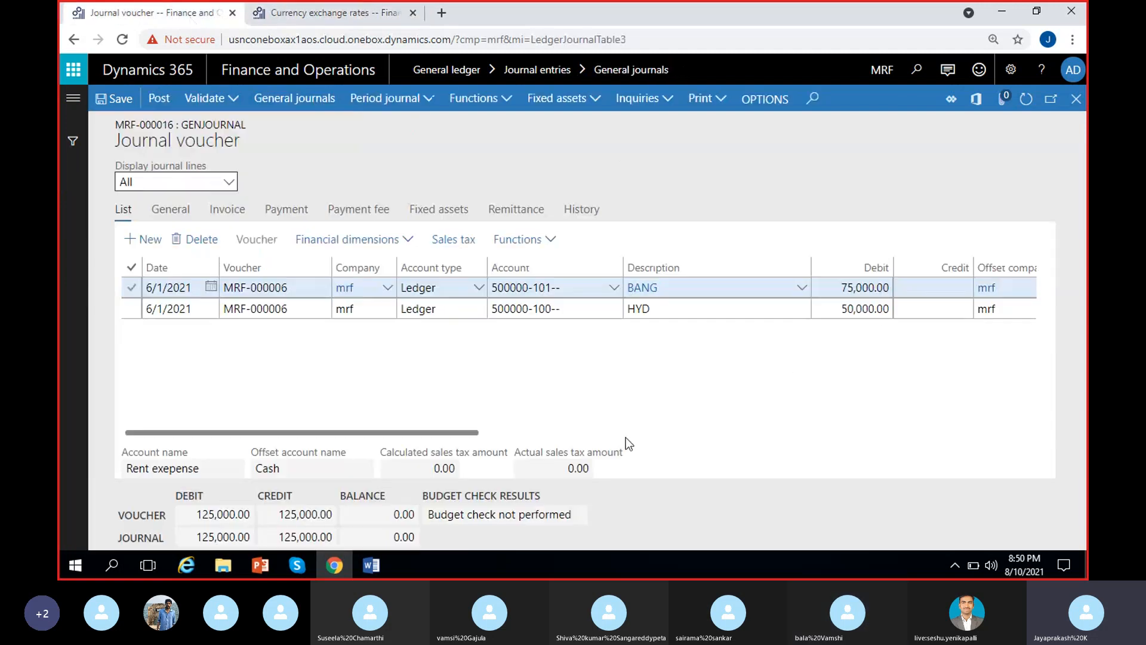
scroll(808, 396, "right", 5)
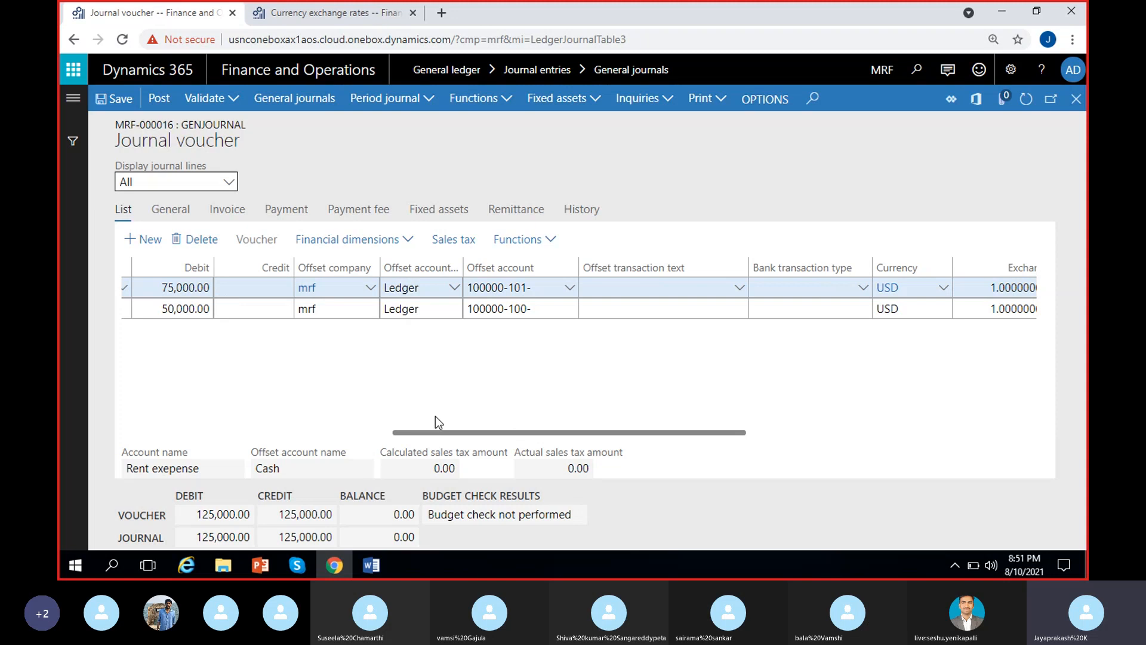
Recheck the 6/1/2021 EUR to USD rate against the voucher lines, post rent journal MRF-000016 and dismiss the resulting message.
scroll(167, 349, "left", 5)
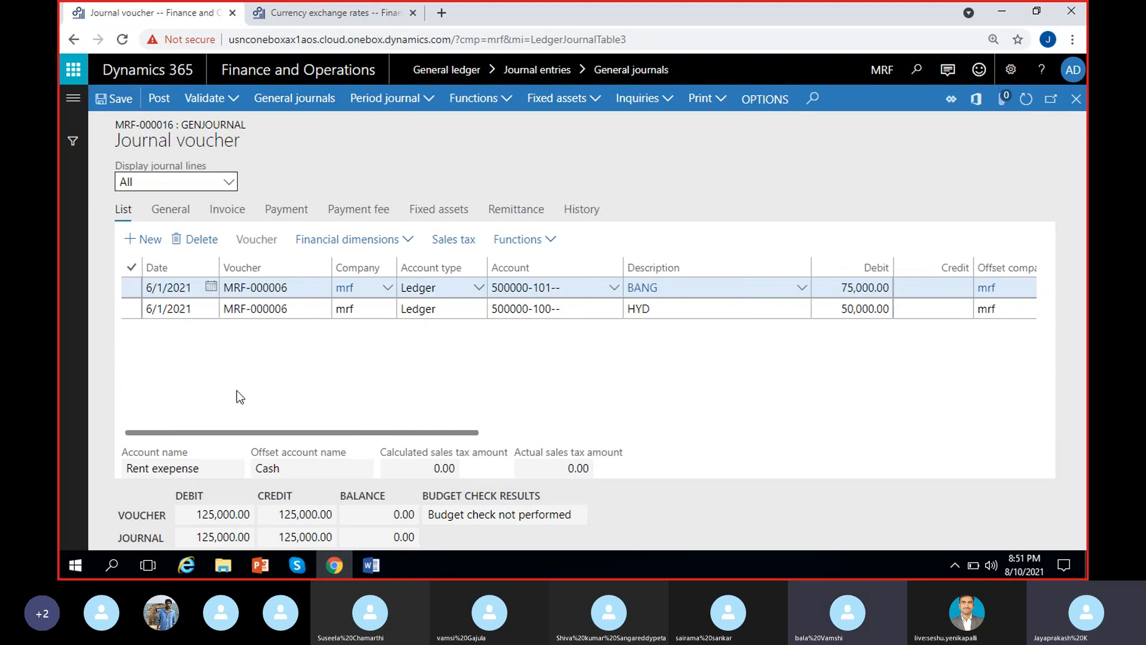
left_click(316, 12)
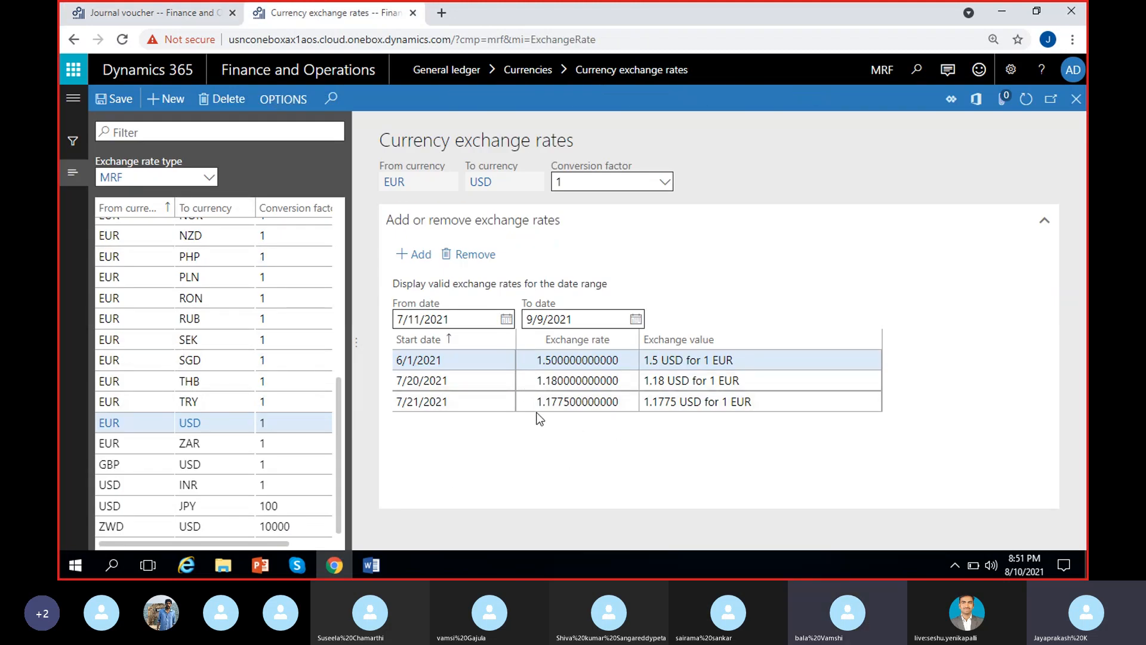
left_click(753, 364)
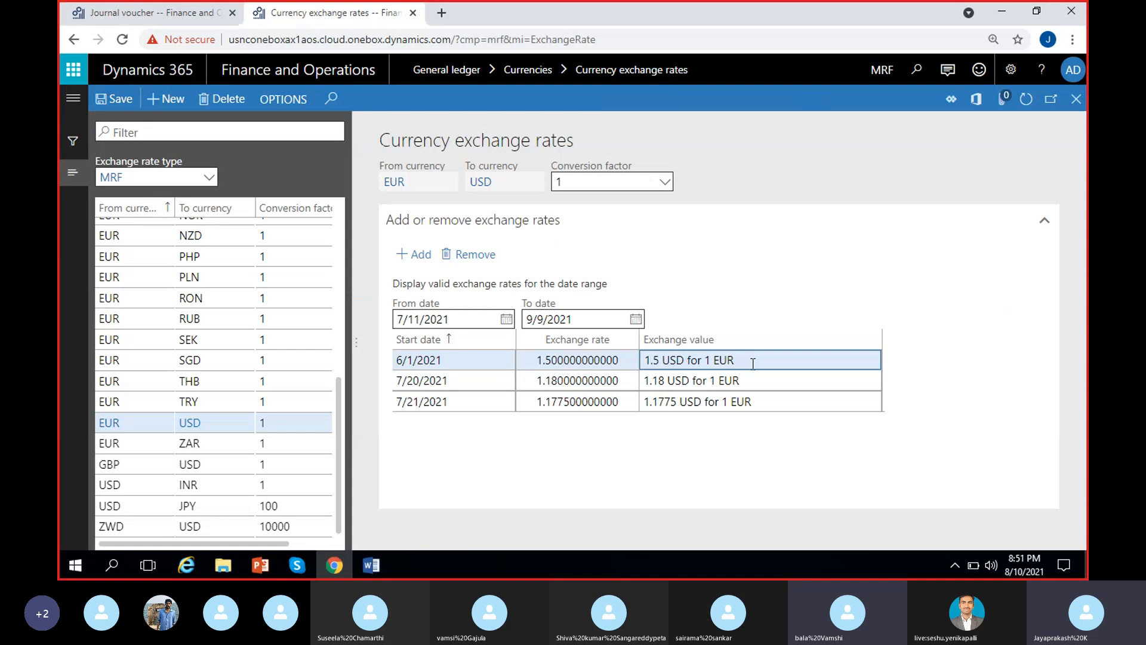
left_click(179, 13)
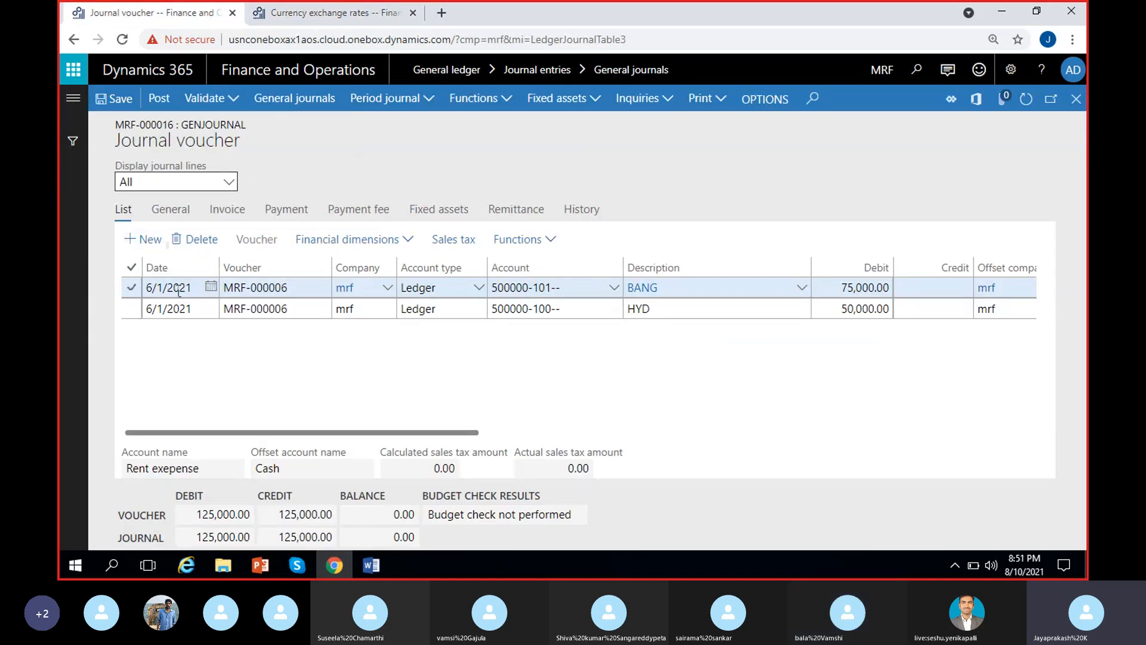
left_click(159, 104)
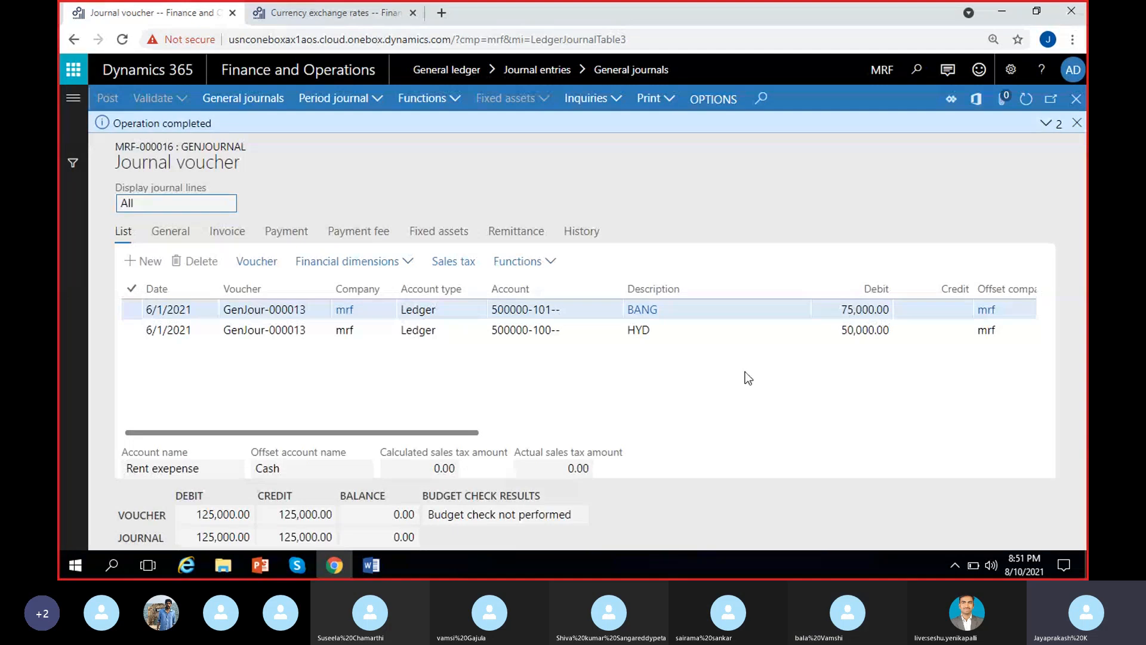
left_click(1077, 123)
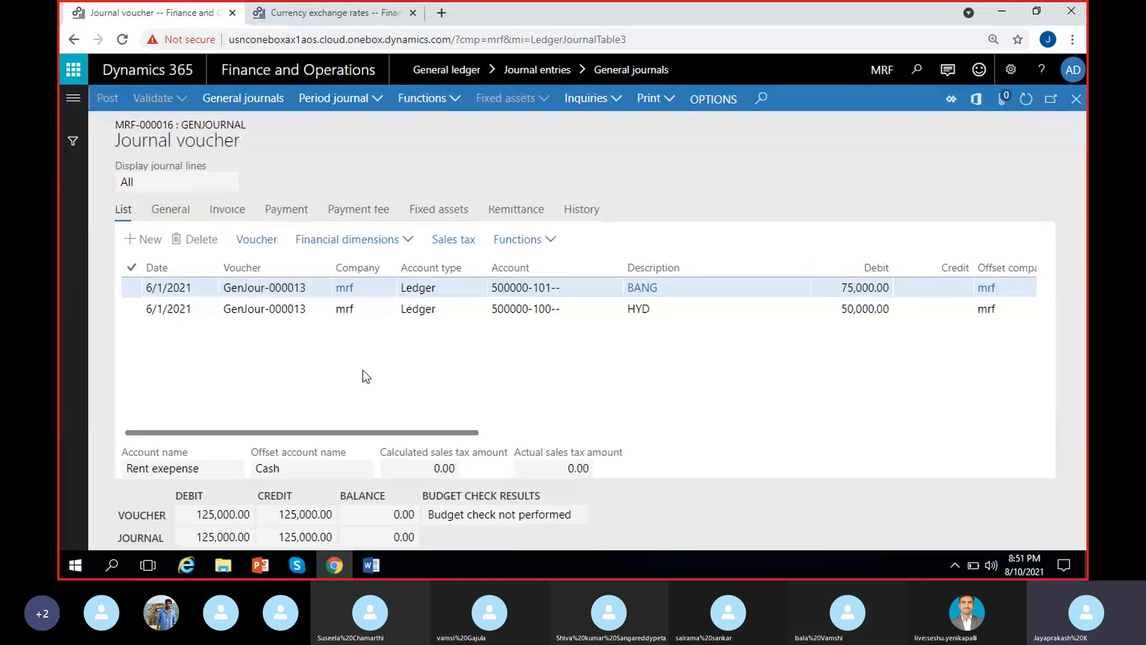
Open the posted rent voucher's transactions and examine the ledger accounts and transaction-currency amounts of the rent expense and cash lines.
scroll(573, 389, "right", 3)
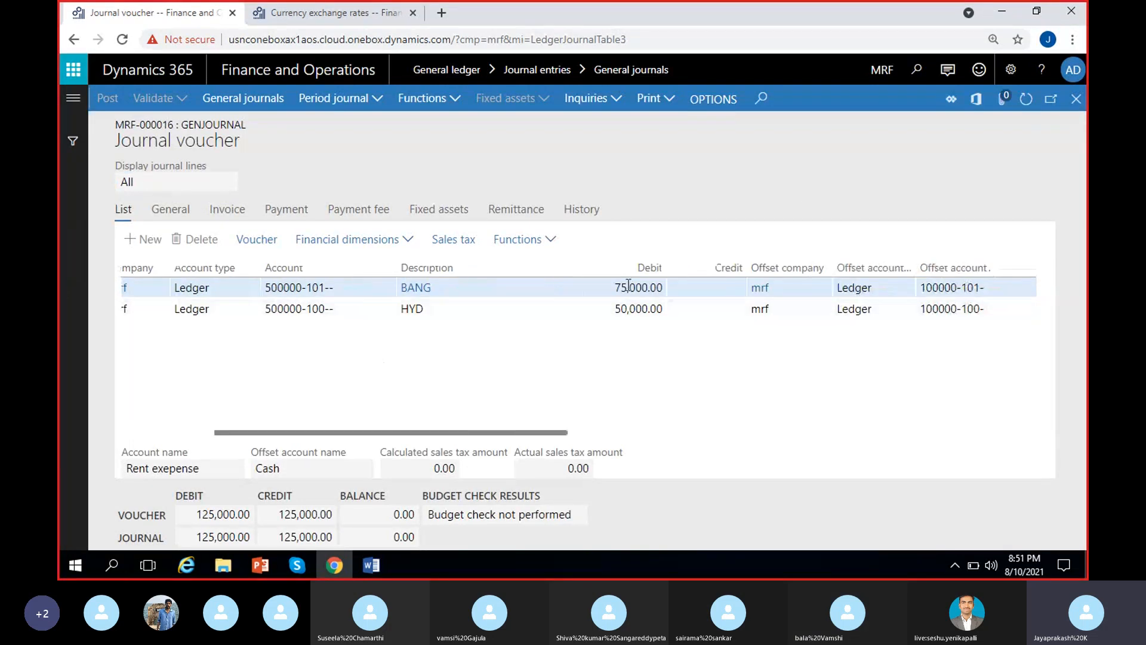
scroll(588, 370, "right", 2)
scroll(457, 391, "left", 6)
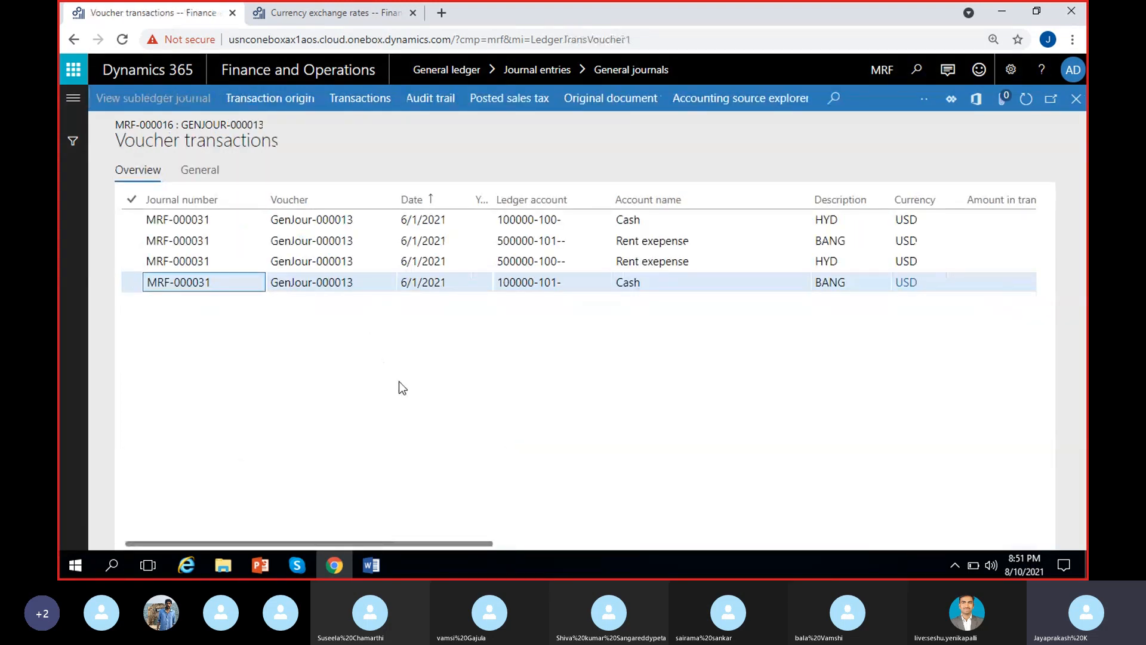
scroll(399, 381, "right", 2)
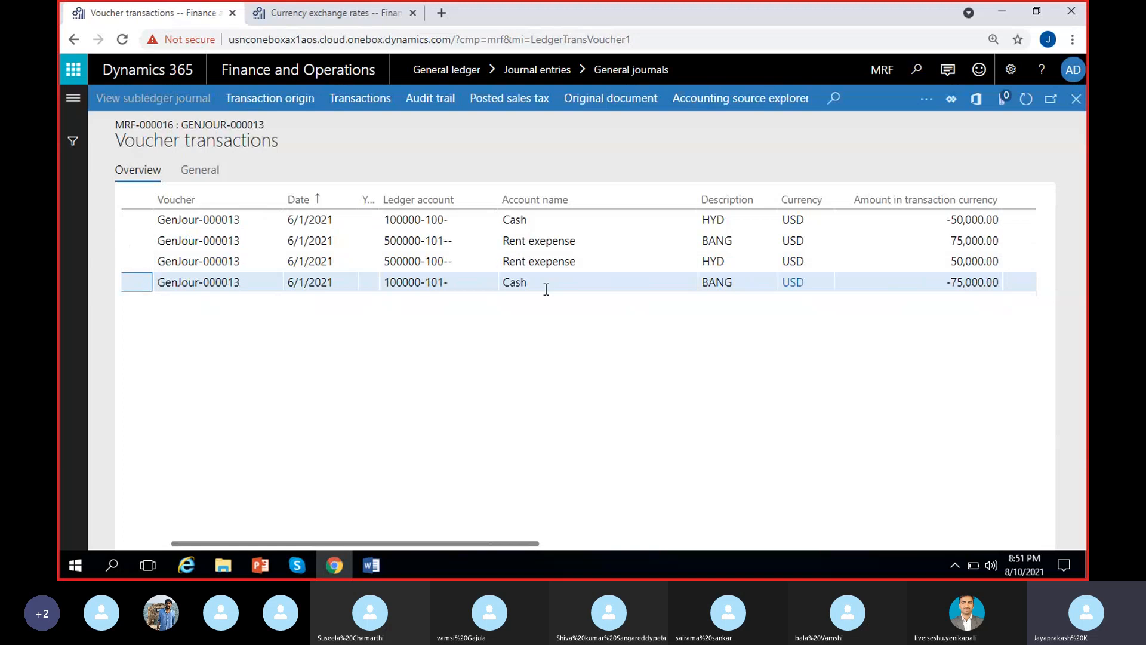
left_click(957, 261)
left_click(956, 240)
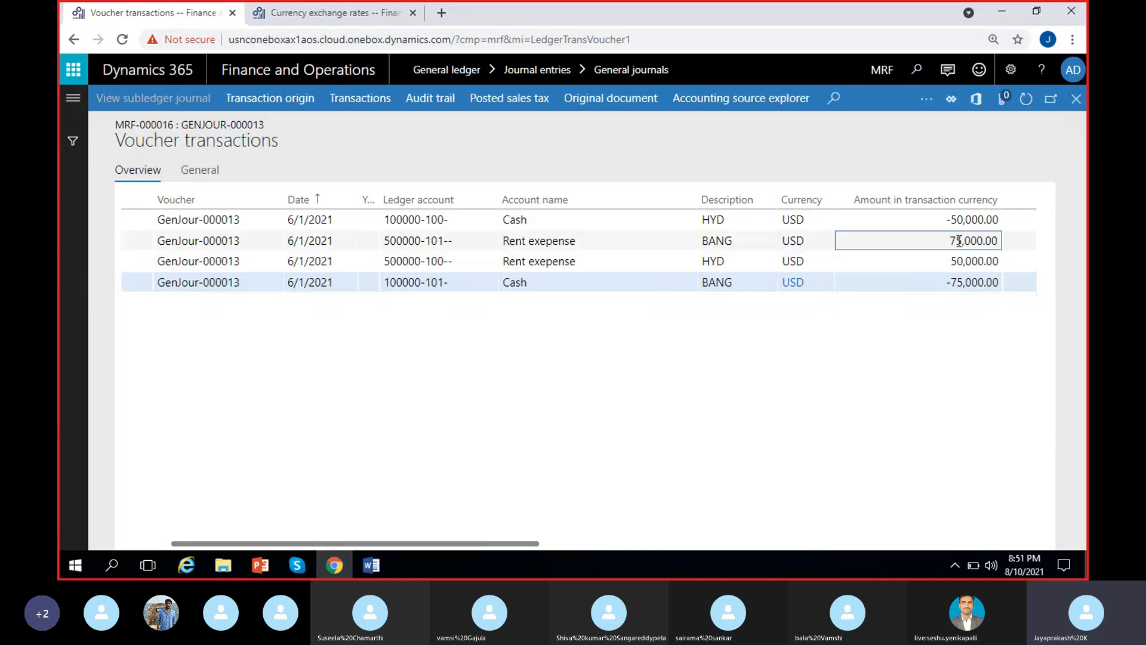
left_click(435, 258)
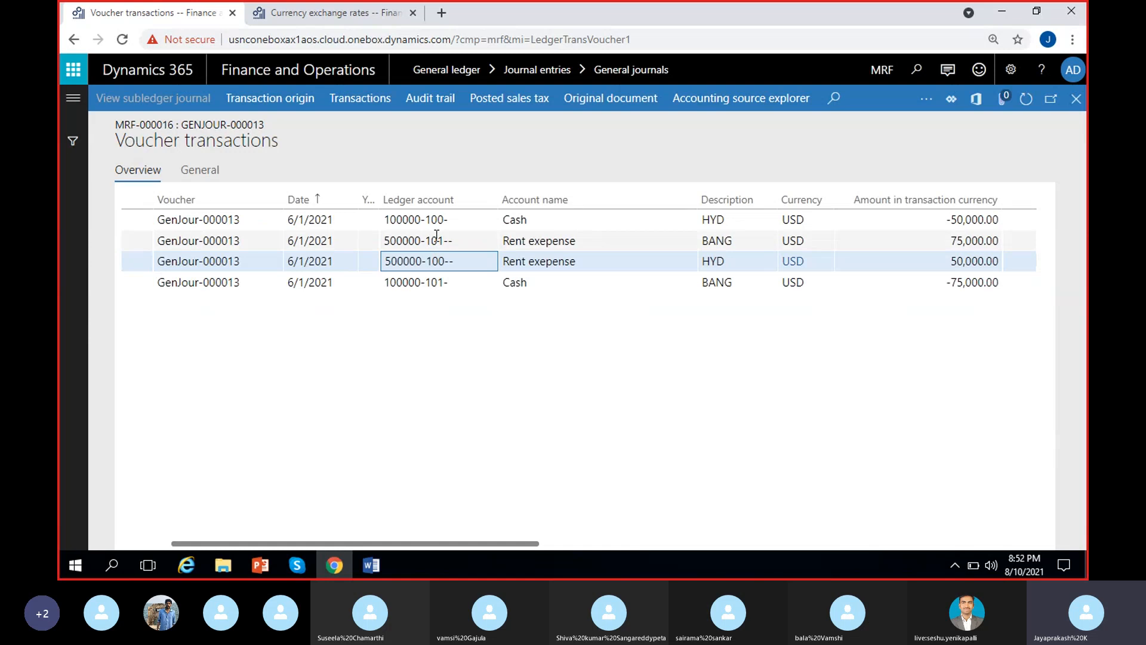
left_click(432, 240)
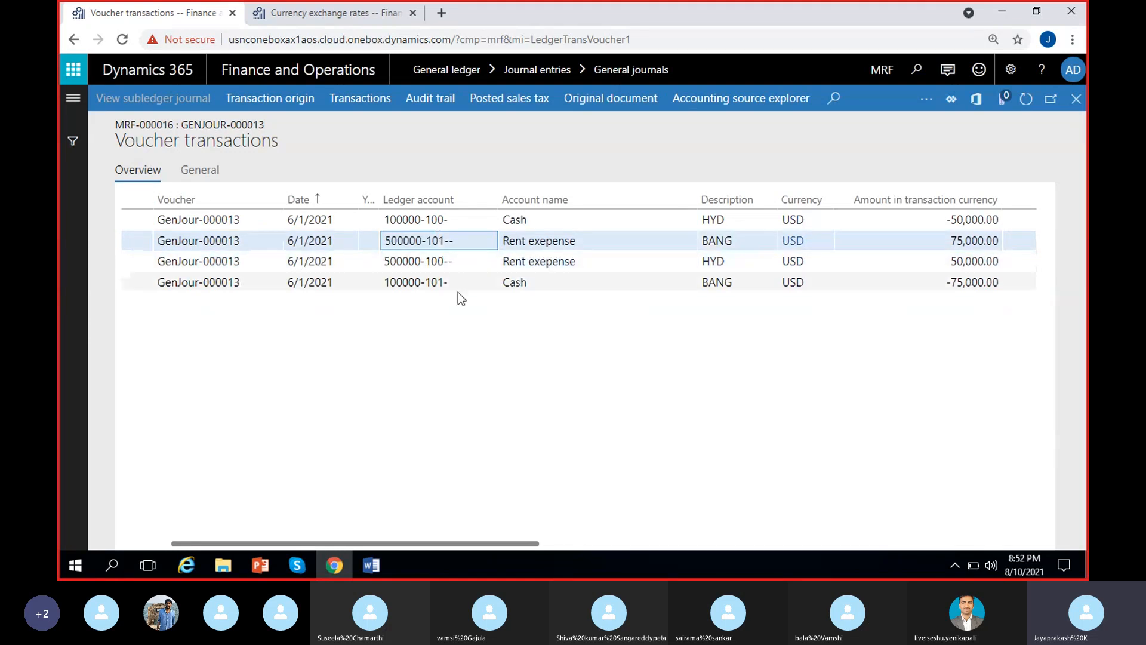
left_click(948, 219)
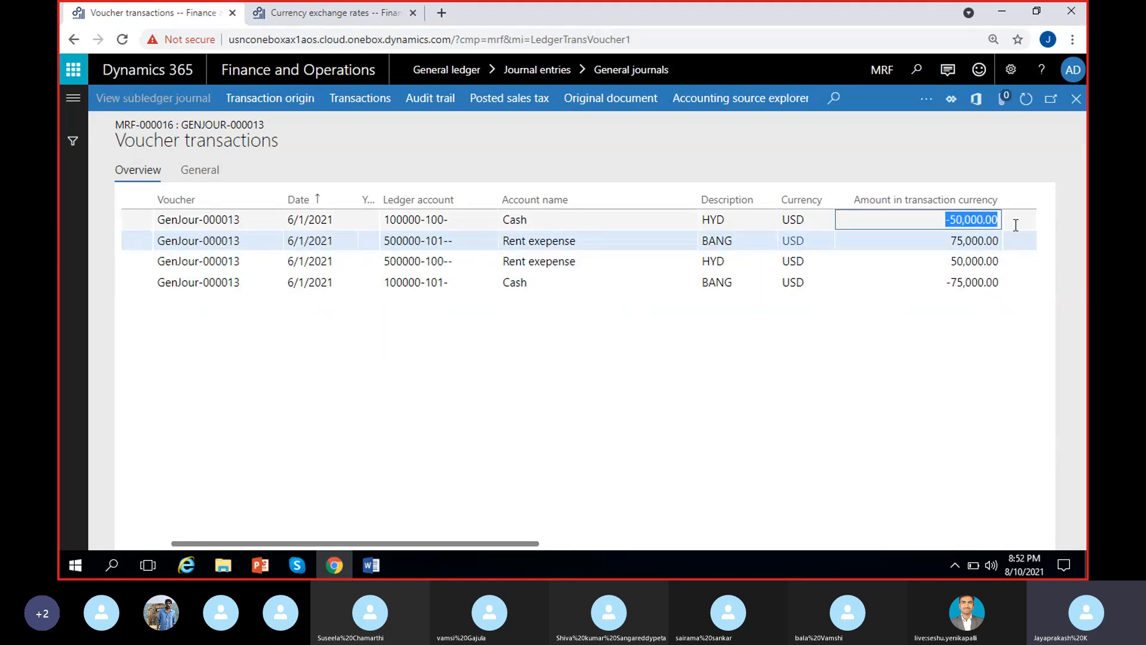
left_click(942, 283)
left_click(969, 310)
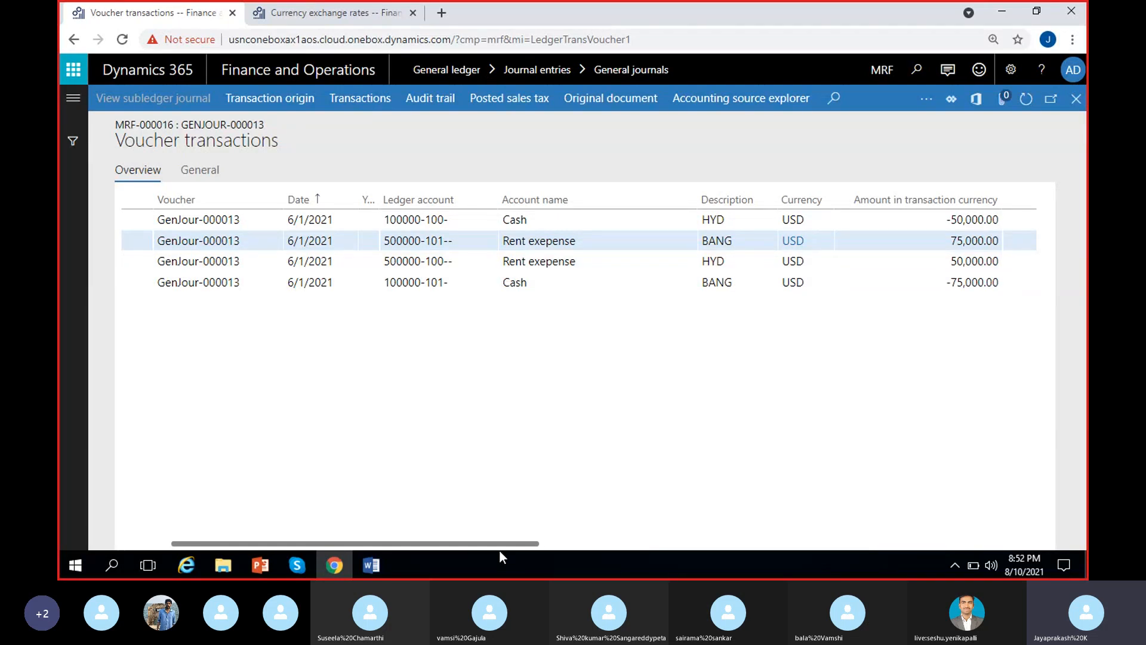
Compare the amount with the reporting-currency amount on the BANG rent expense line of the voucher transactions.
left_click_drag(499, 544, 736, 545)
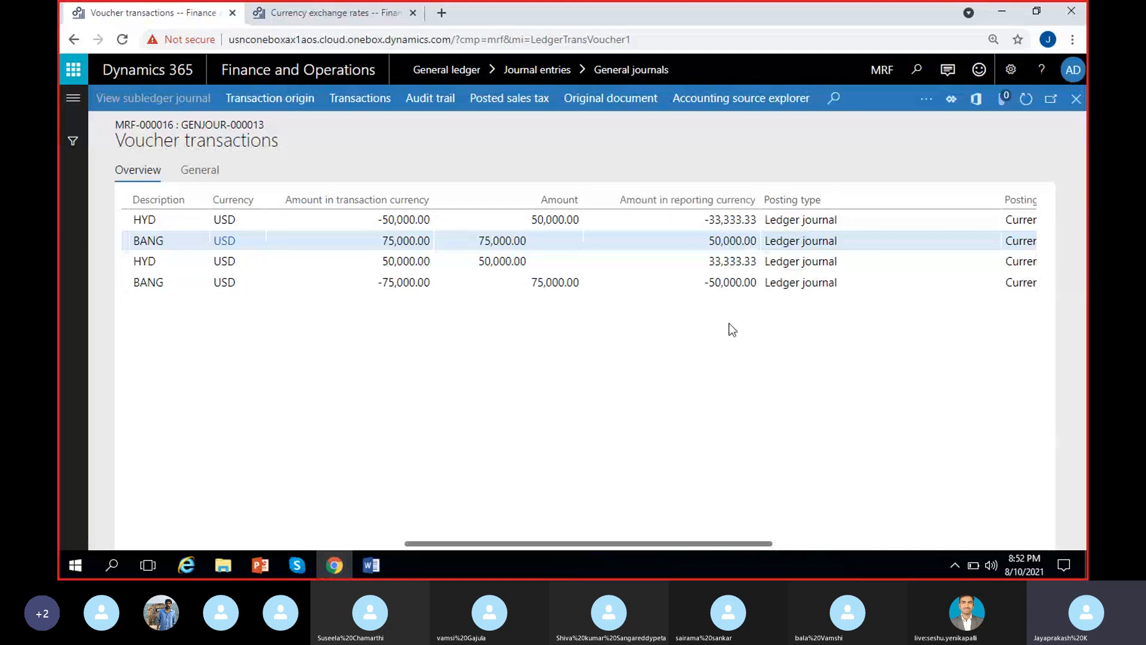
left_click(504, 239)
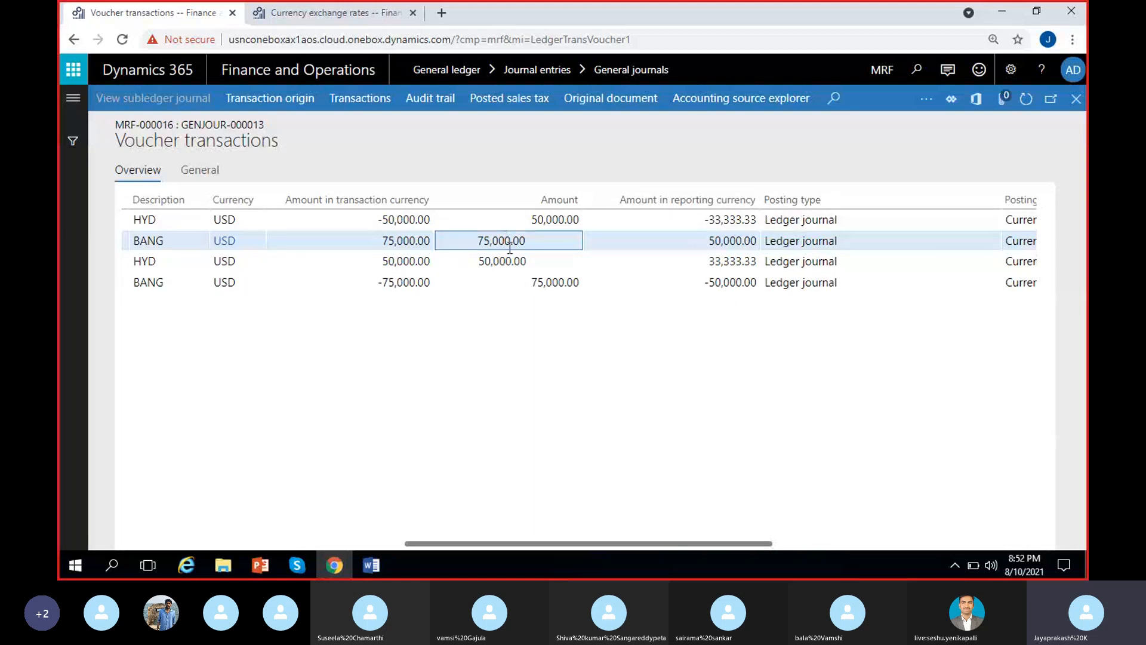
left_click(756, 239)
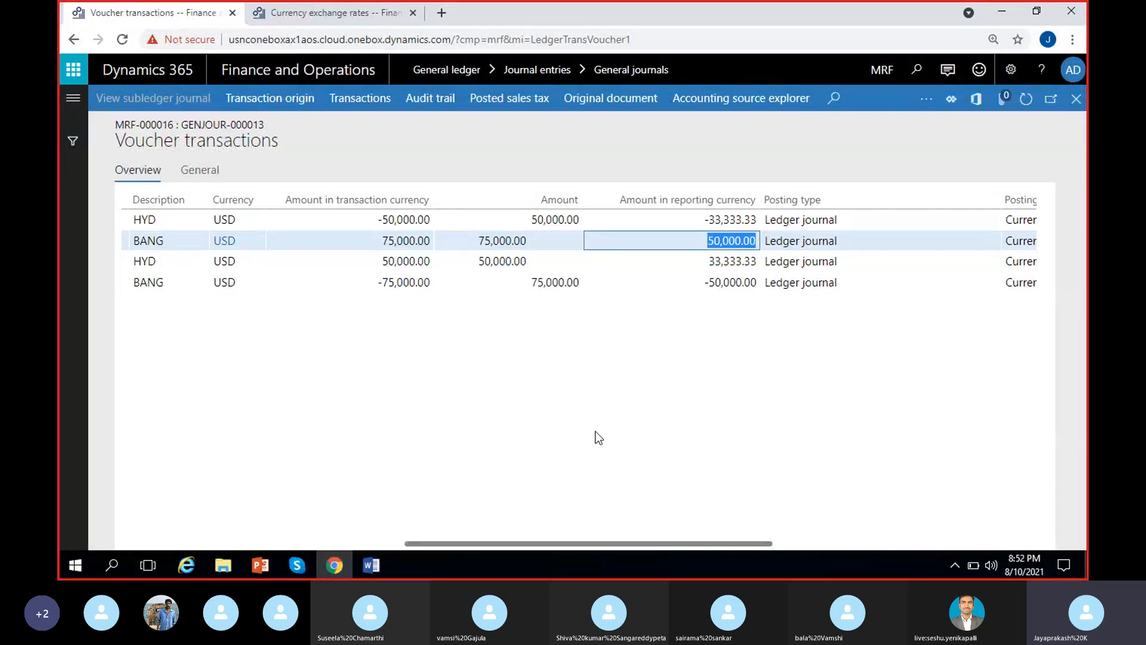
left_click(534, 242)
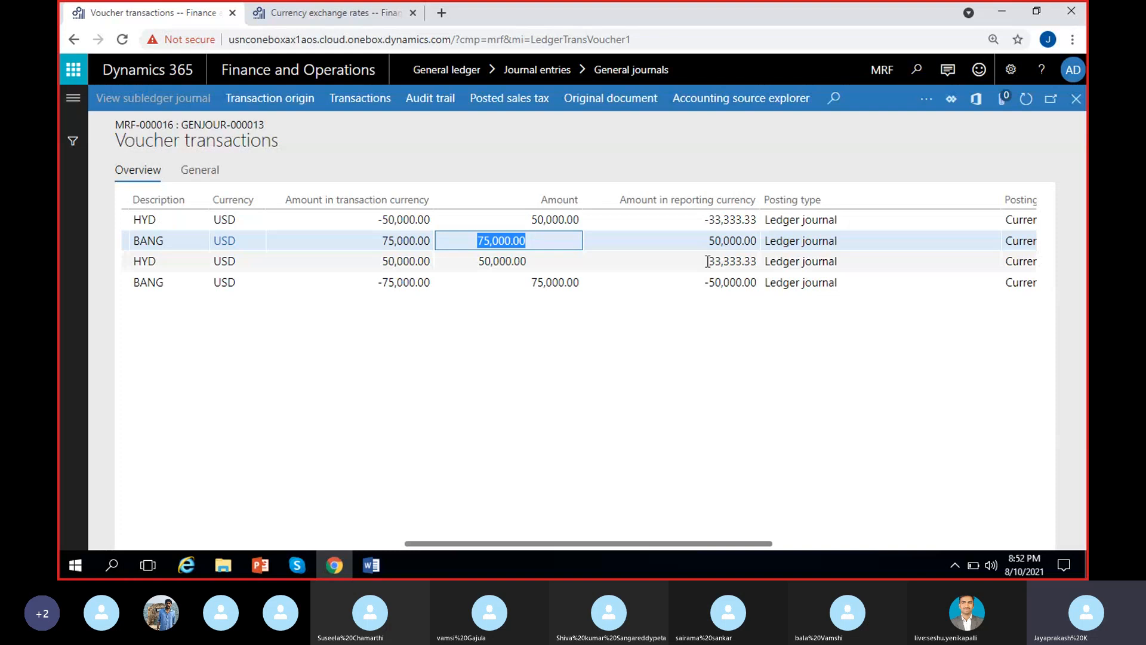
left_click(757, 242)
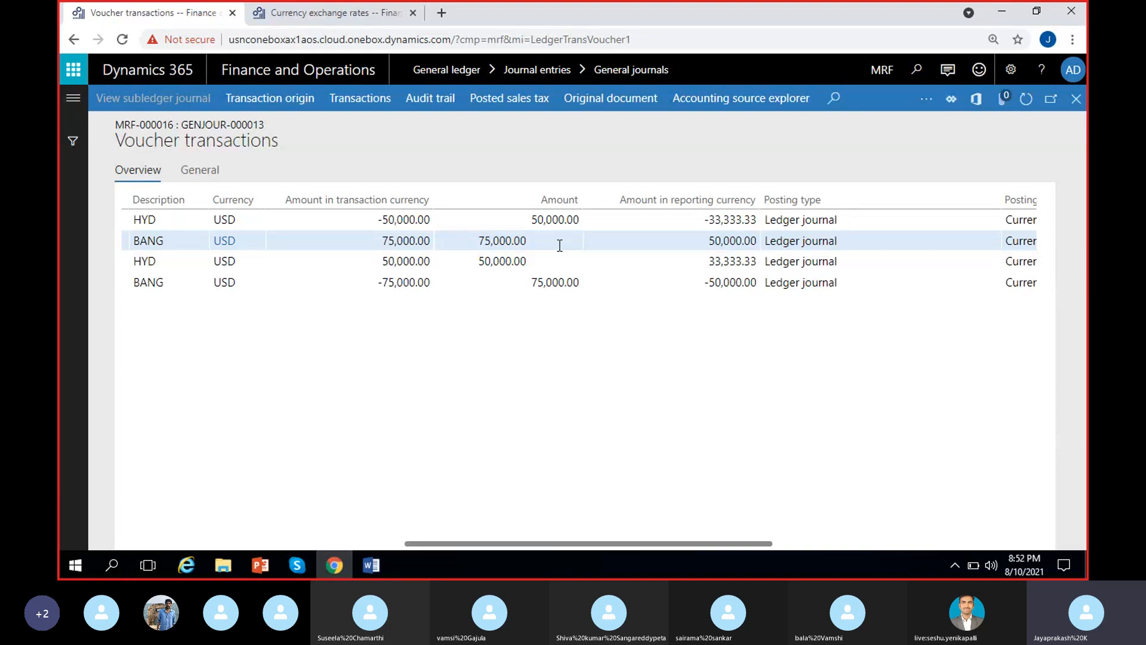
left_click(706, 245)
double_click(706, 245)
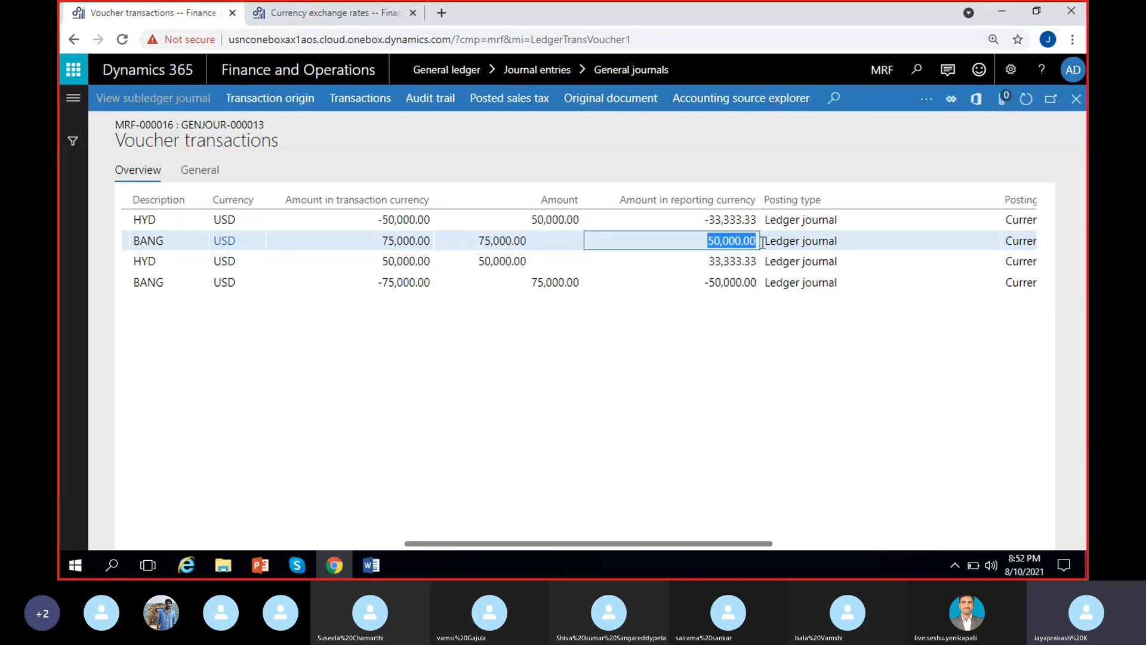
left_click_drag(482, 240, 533, 240)
left_click_drag(709, 242, 756, 243)
left_click(670, 303)
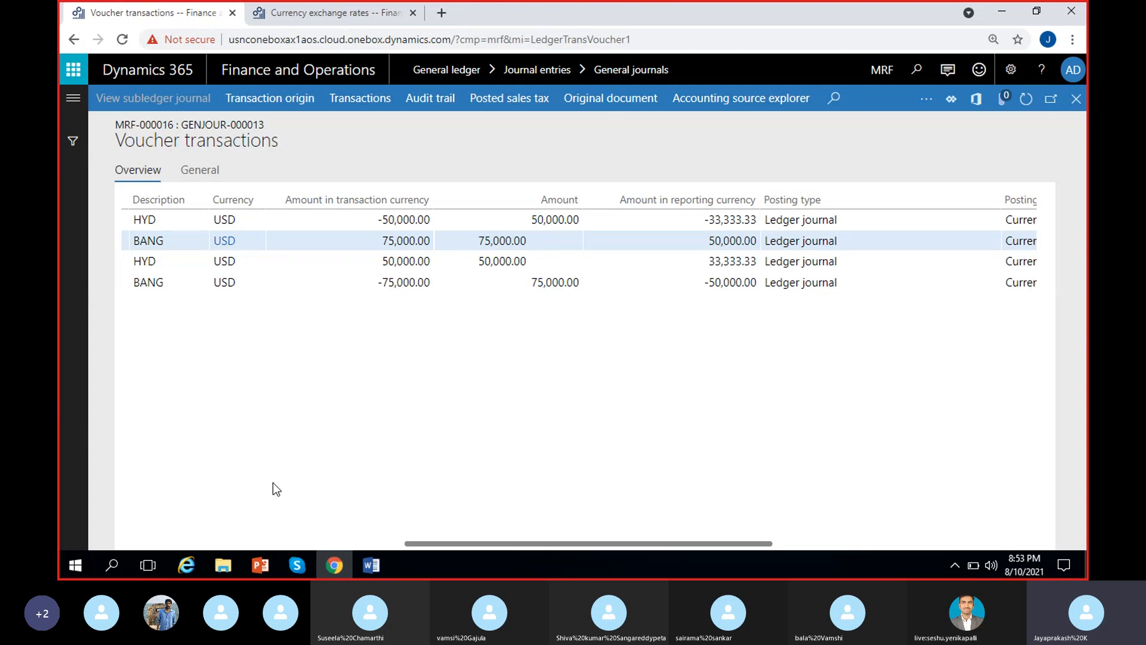
Close the voucher transactions and review the date and debit amounts of the BANG and HYD lines in the posted journal.
scroll(273, 483, "left", 10)
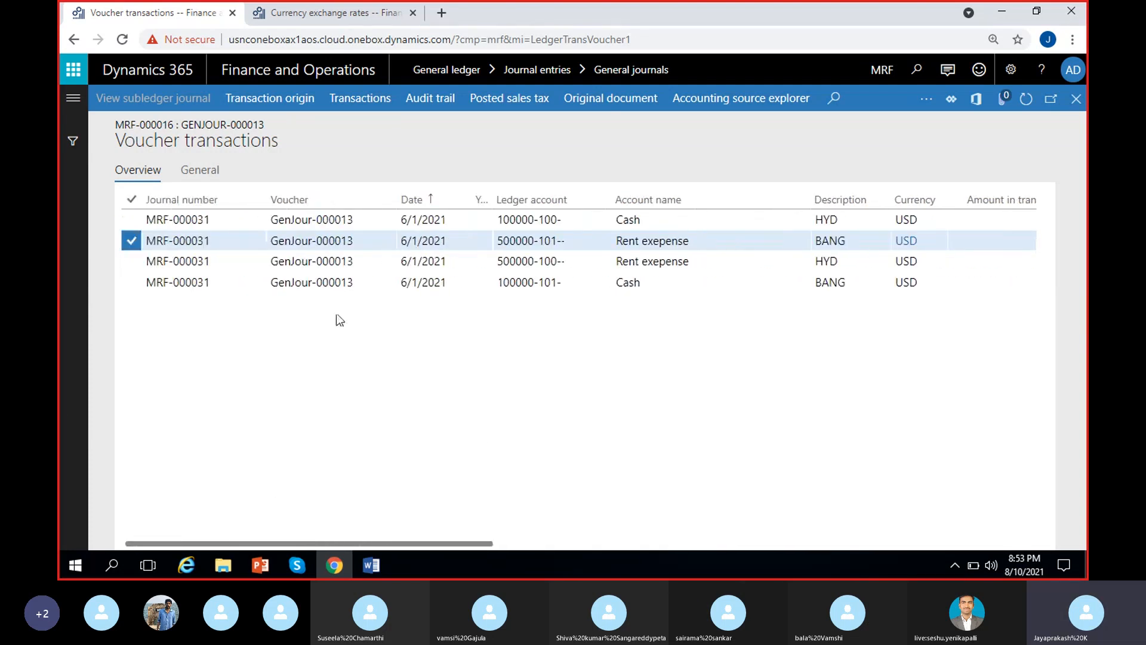
left_click(1076, 99)
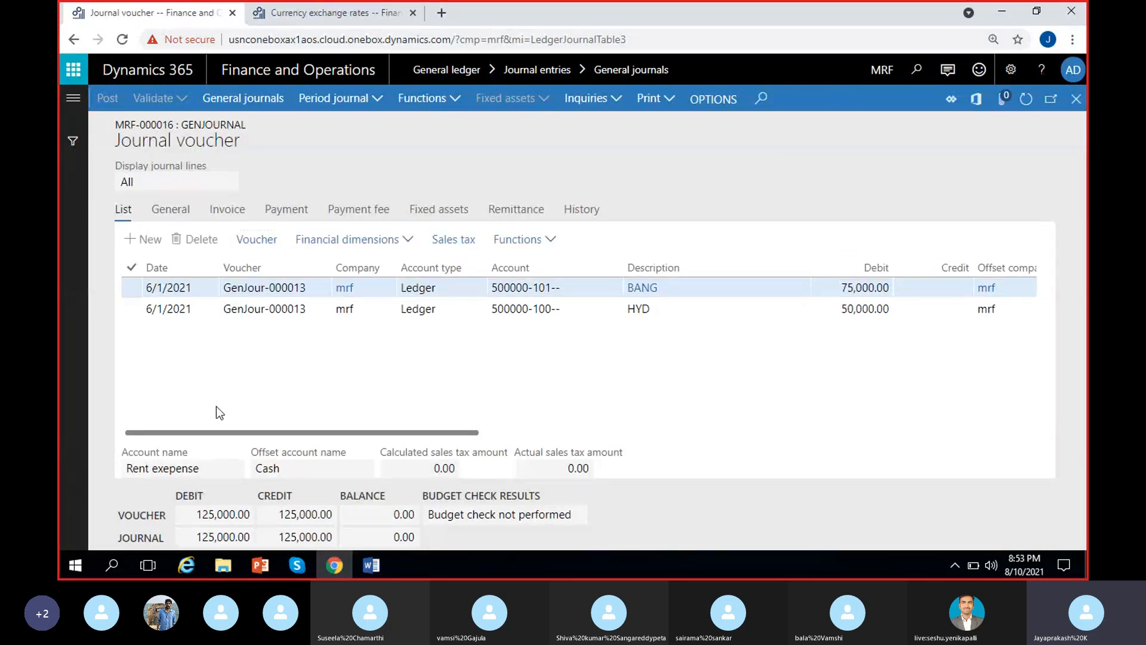
left_click(189, 287)
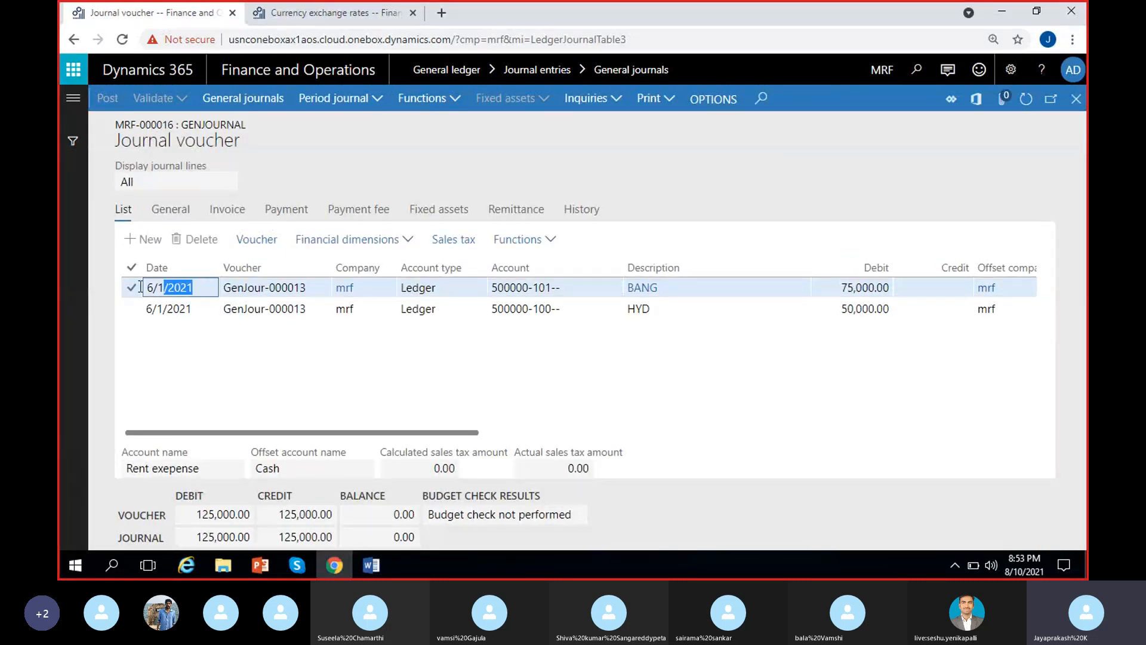
left_click(262, 362)
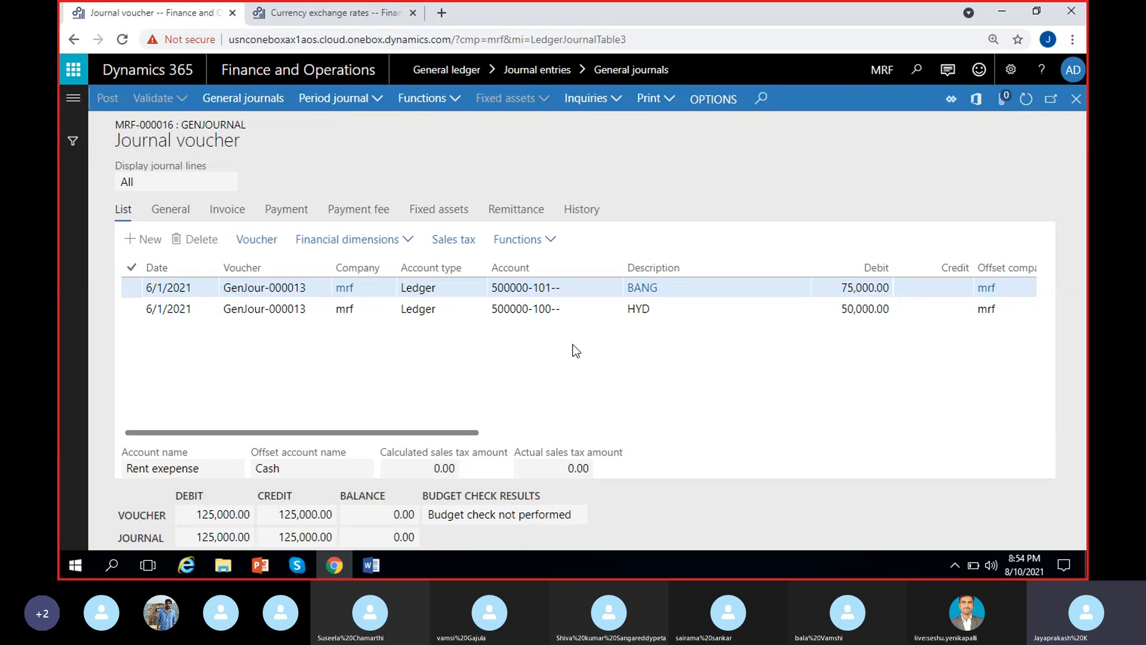
left_click(327, 282)
scroll(741, 331, "right", 3)
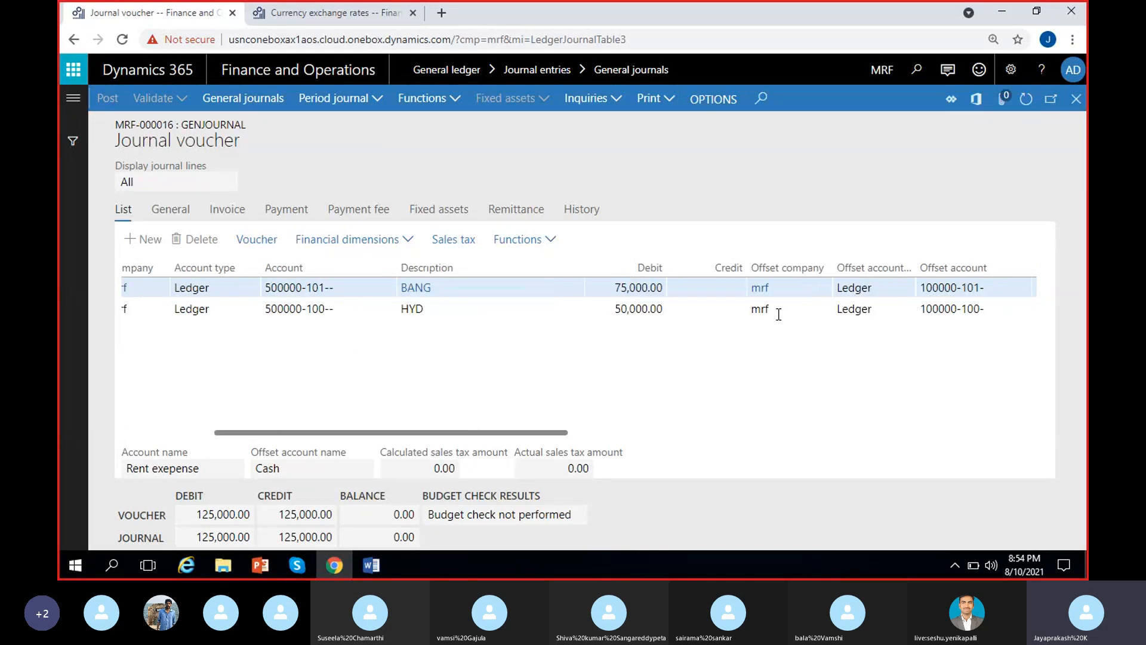
left_click(632, 282)
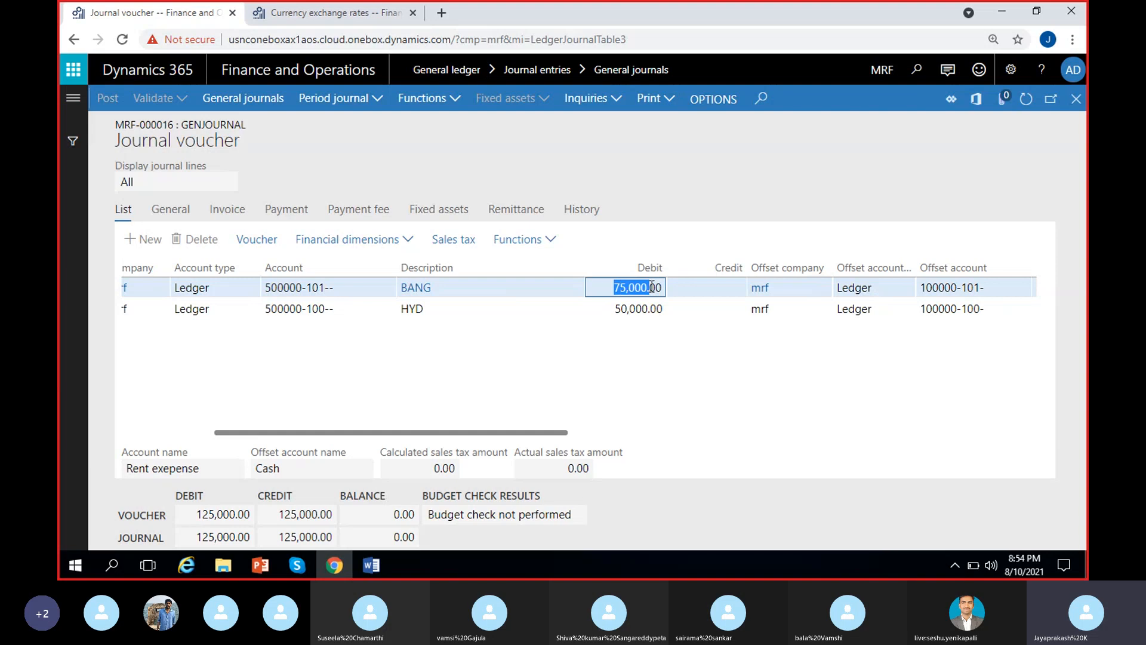
left_click(627, 311)
scroll(518, 383, "left", 5)
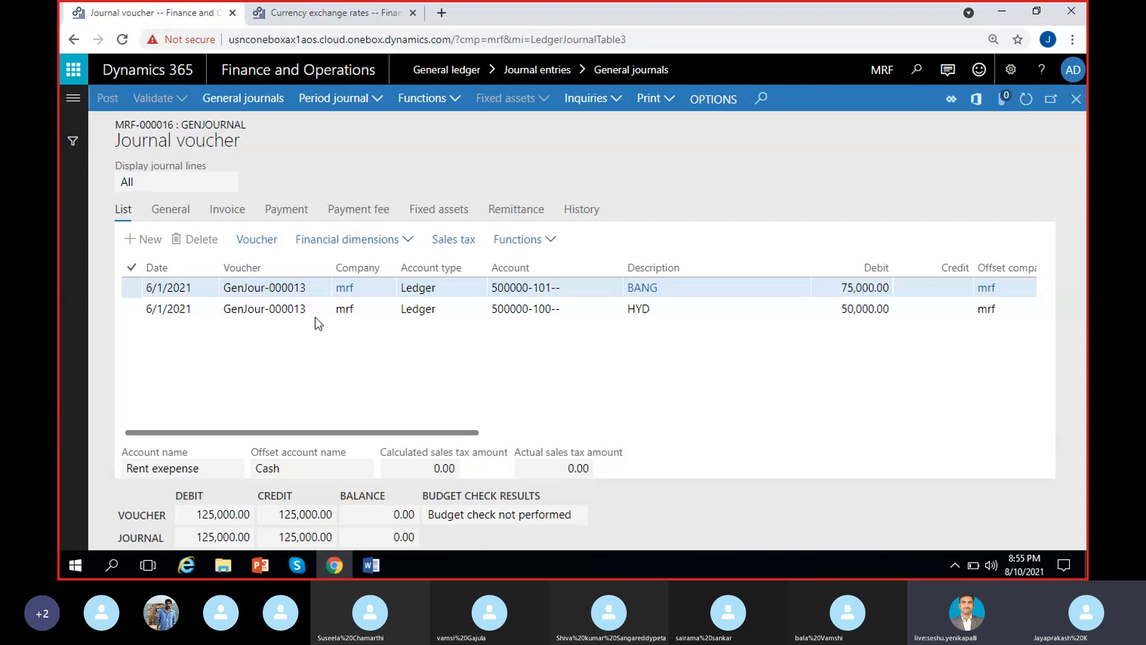
Return to the general journals list and create a new journal with the name GenJournal.
left_click(1076, 99)
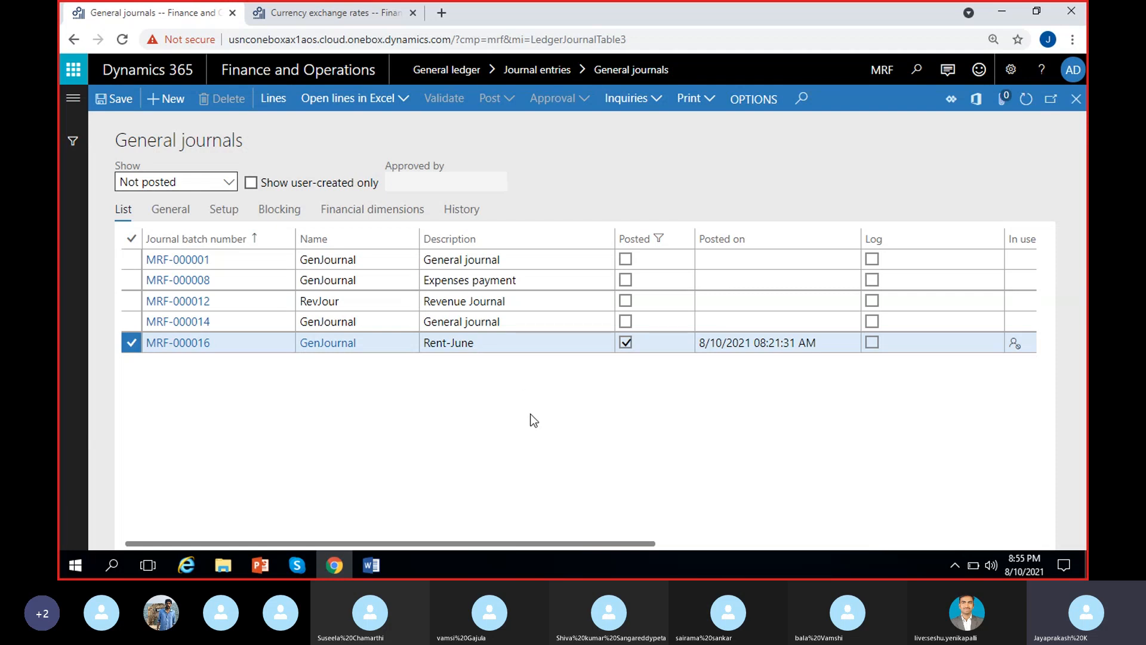
left_click(166, 99)
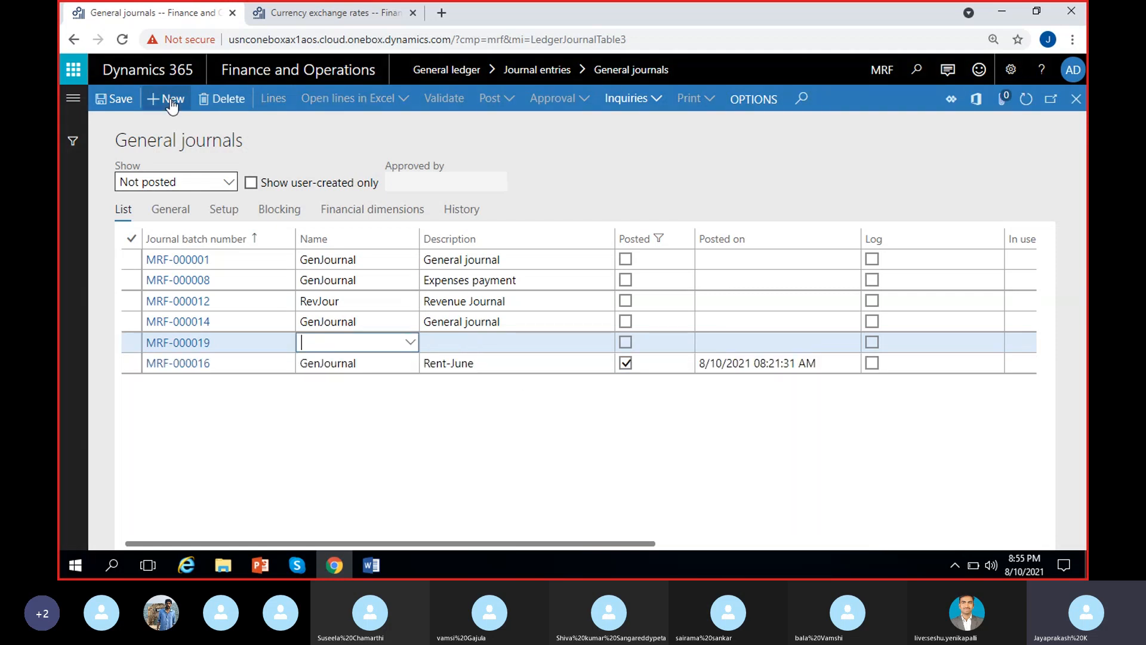
left_click(408, 342)
left_click(327, 384)
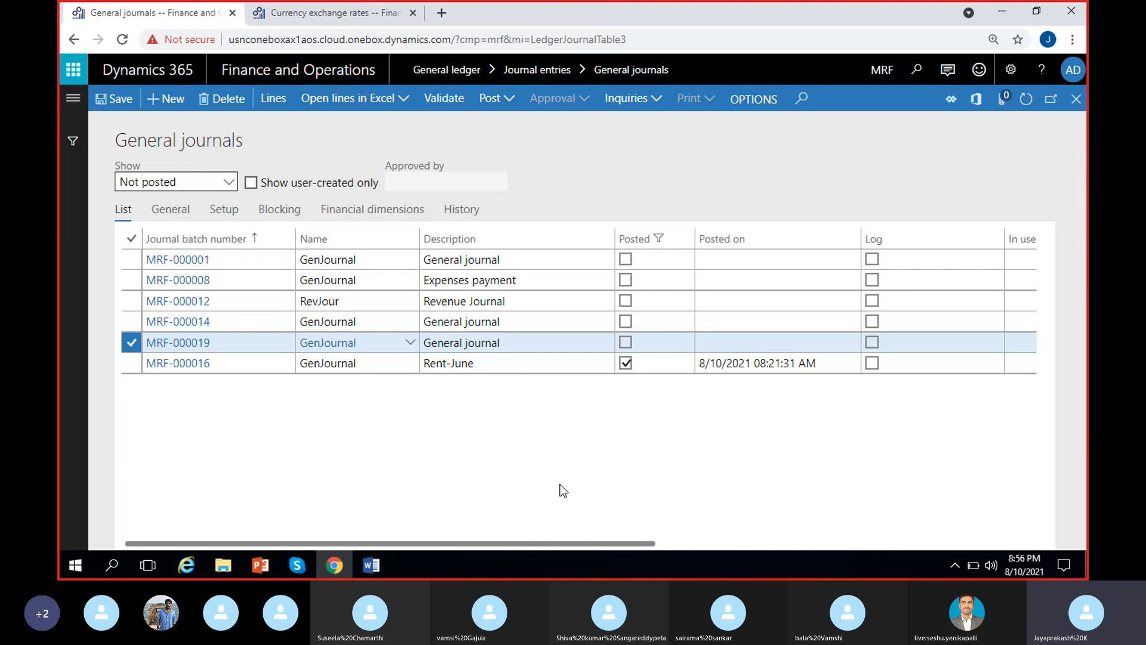
Open the General ledger periodic journals in the browser tab that holds the currency exchange rates.
left_click(284, 14)
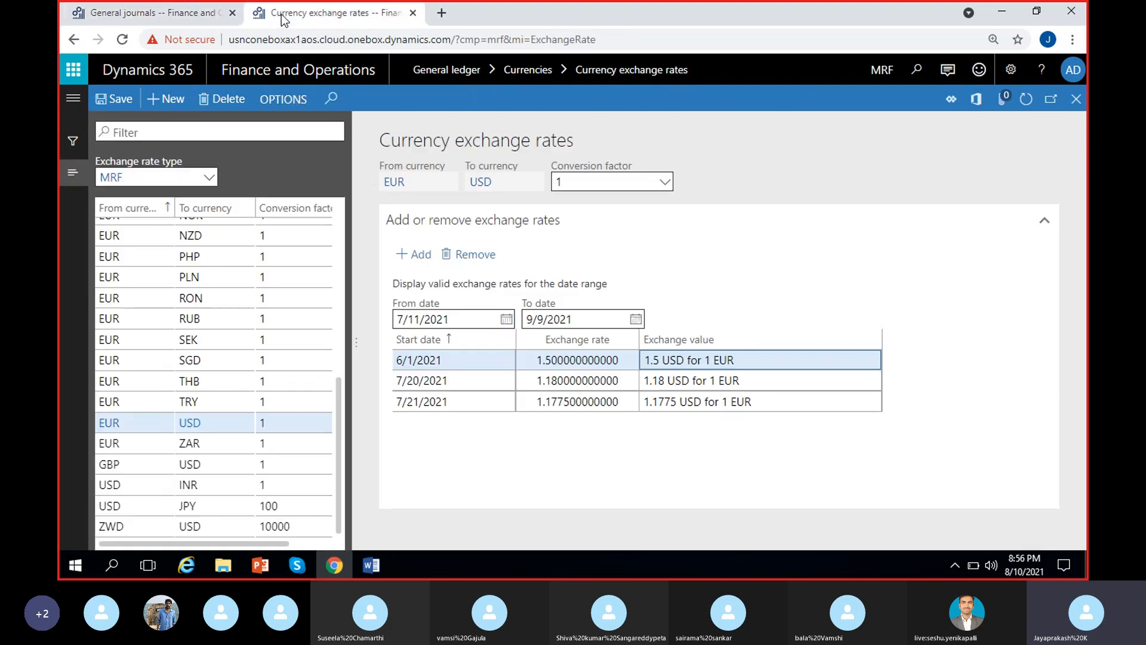
left_click(73, 101)
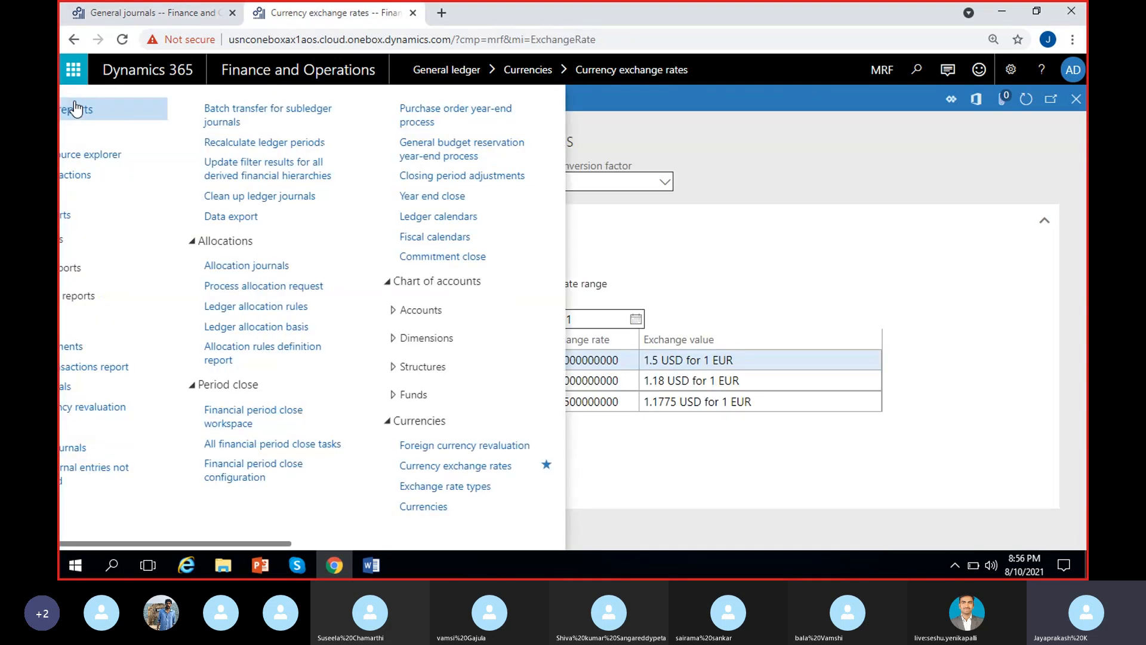
scroll(89, 412, "down", 5)
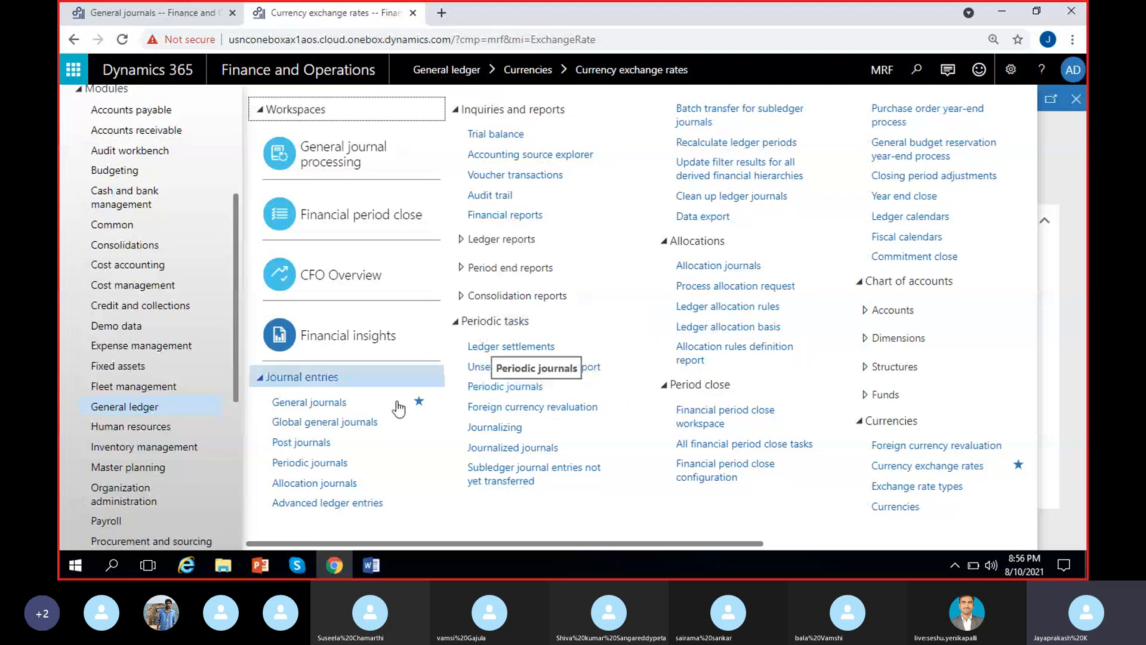
left_click(306, 464)
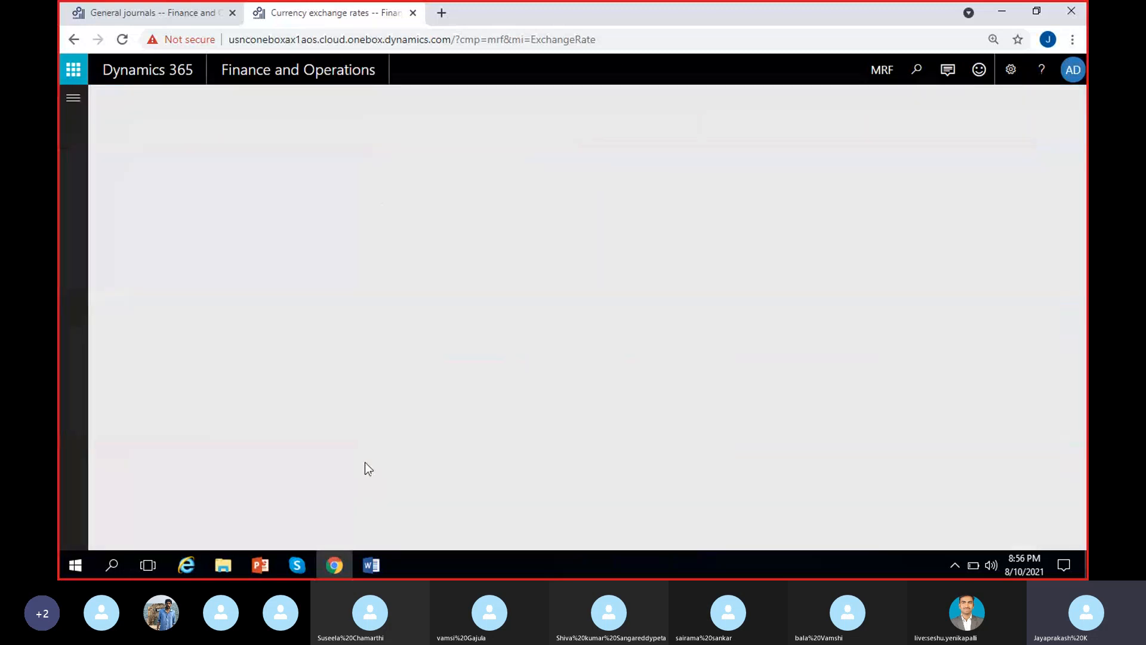
Open the lines of the Rent-Monthly periodic journal.
scroll(470, 303, "right", 6)
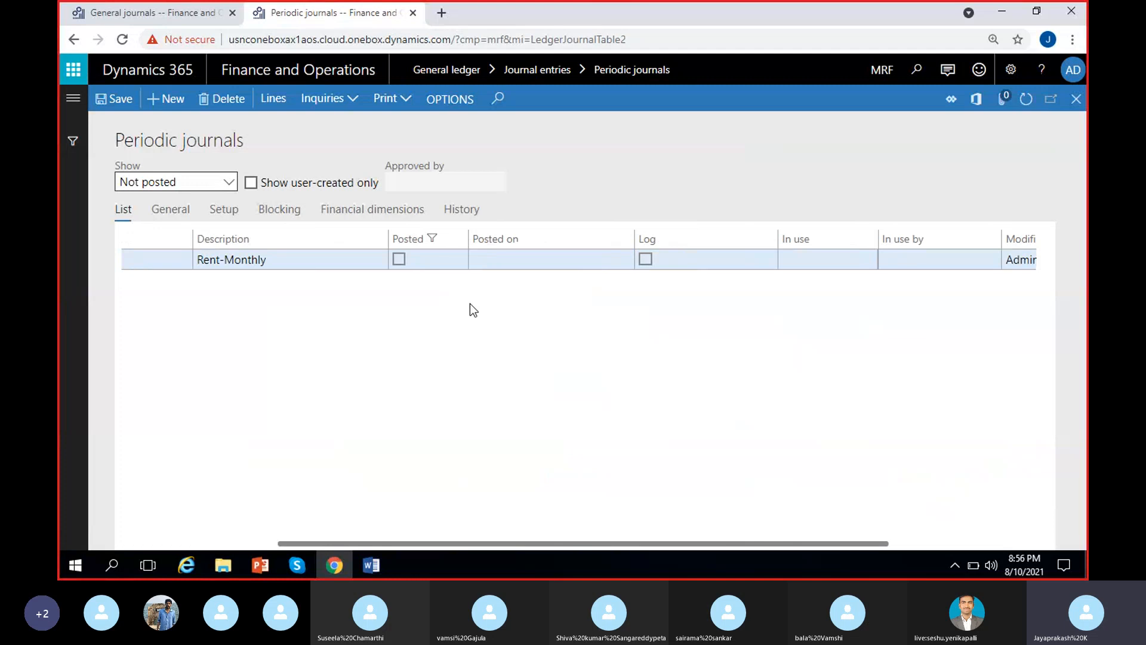
scroll(356, 275, "left", 6)
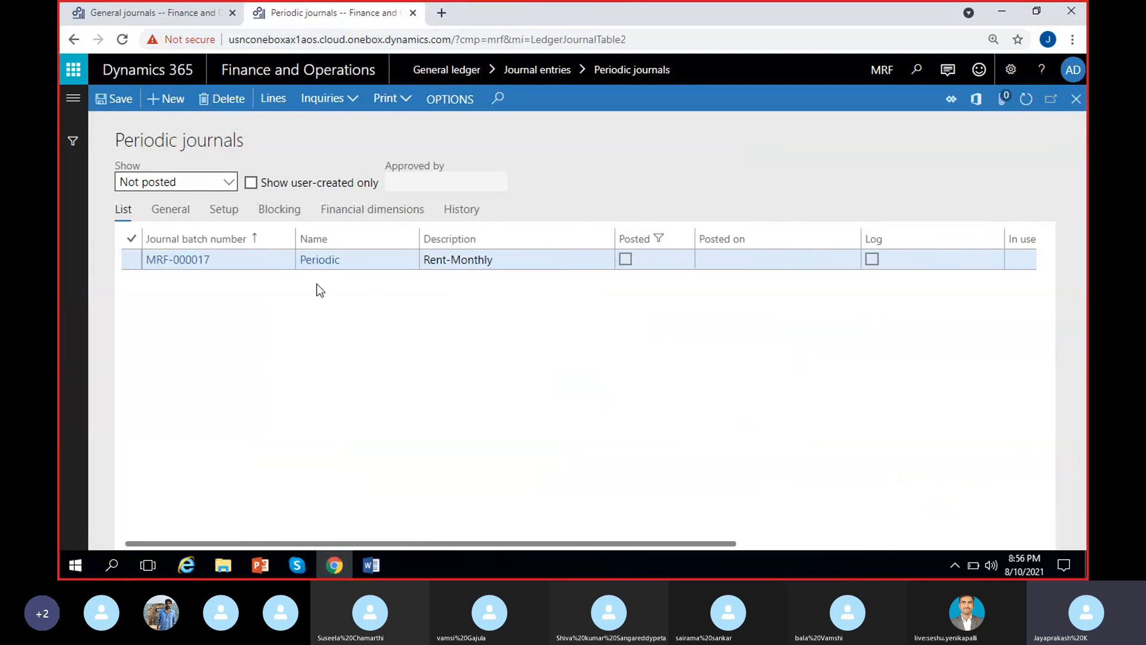
left_click(274, 100)
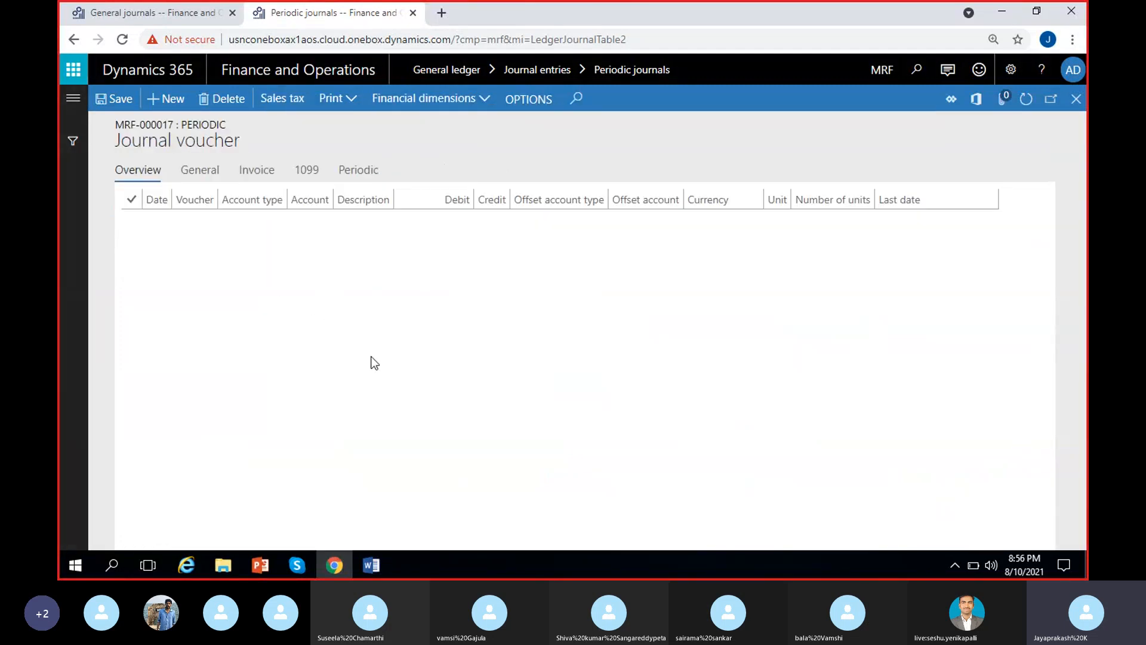
left_click(239, 285)
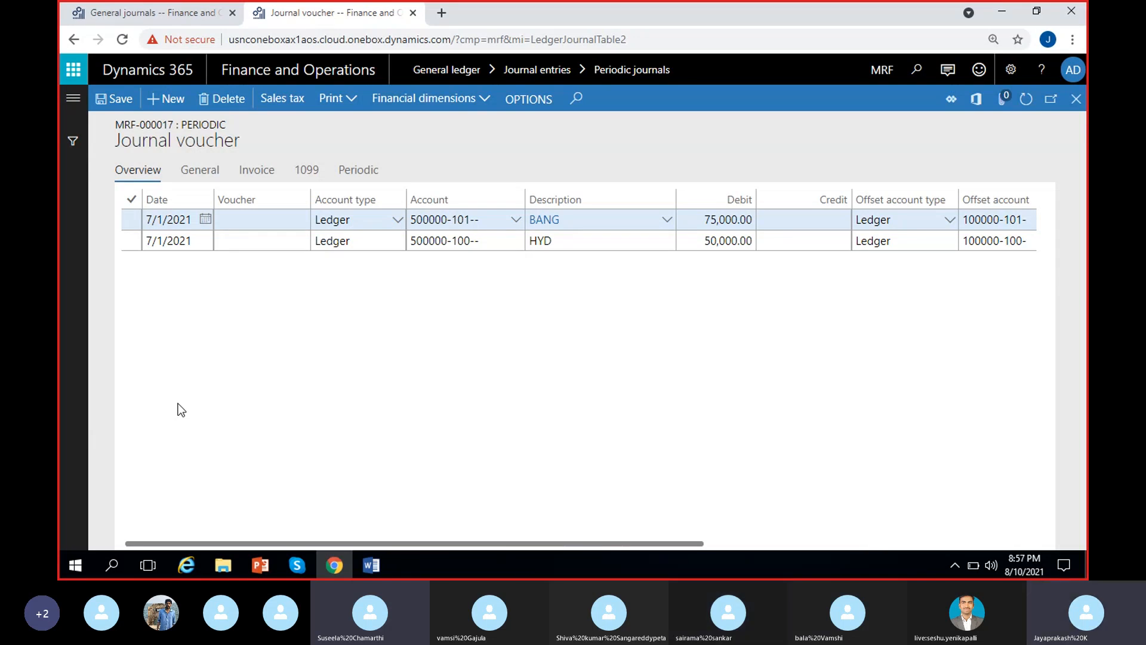
Examine the dates, debit amounts, recurrence unit, number of units and last date on the BANG and HYD periodic lines.
scroll(484, 410, "right", 5)
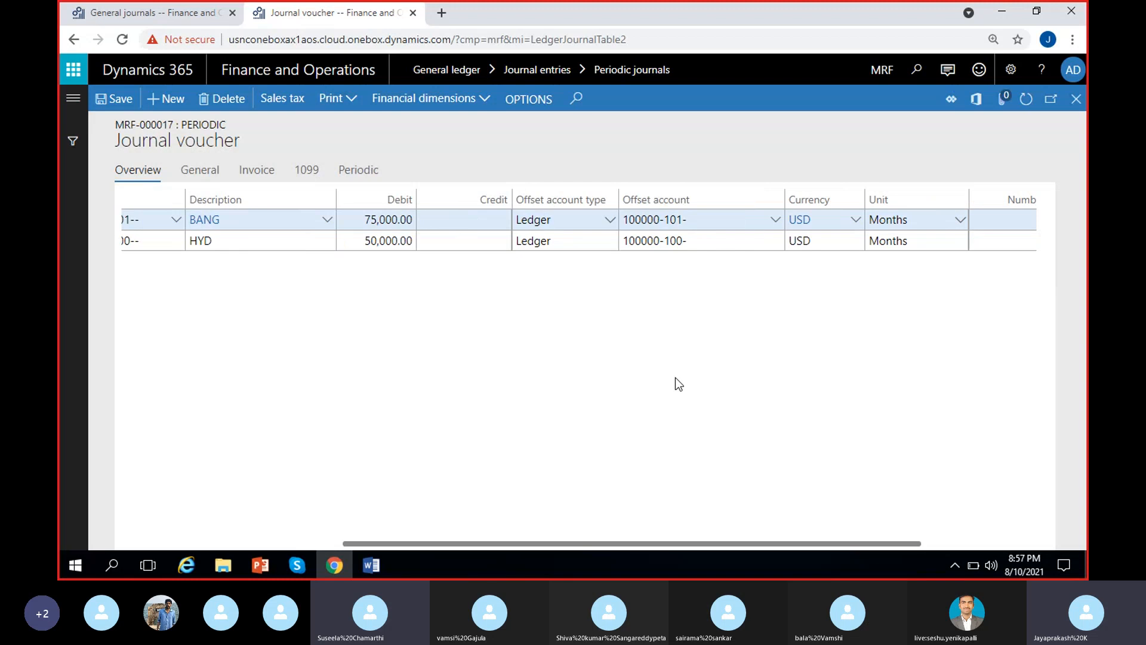
scroll(930, 307, "right", 1)
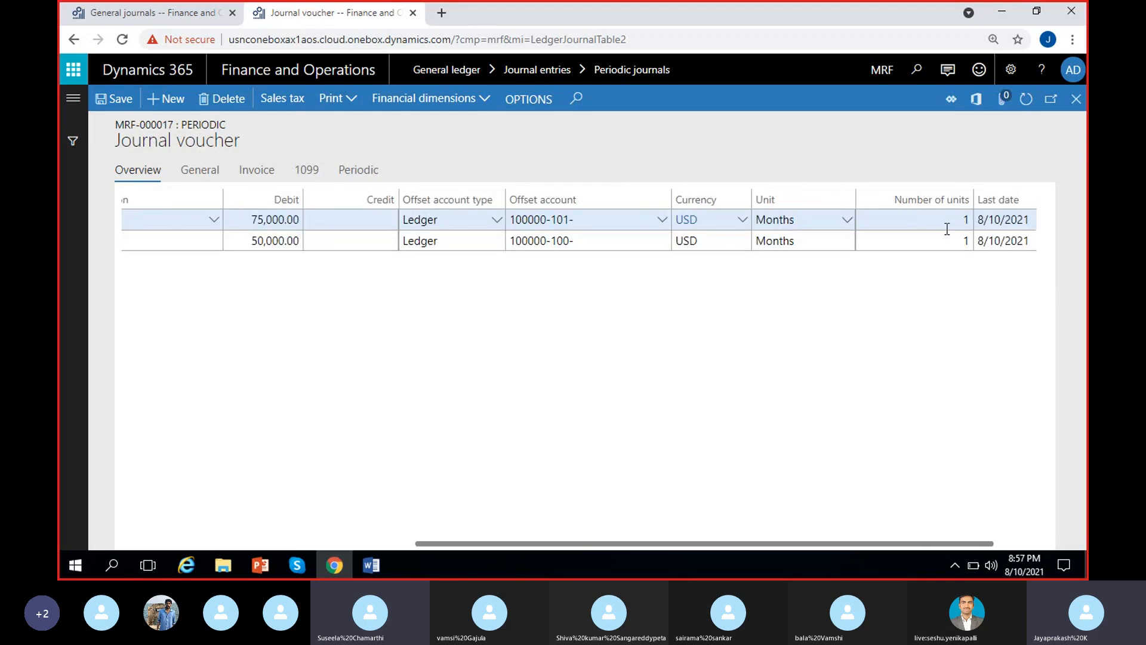
scroll(947, 229, "left", 1)
scroll(399, 450, "left", 5)
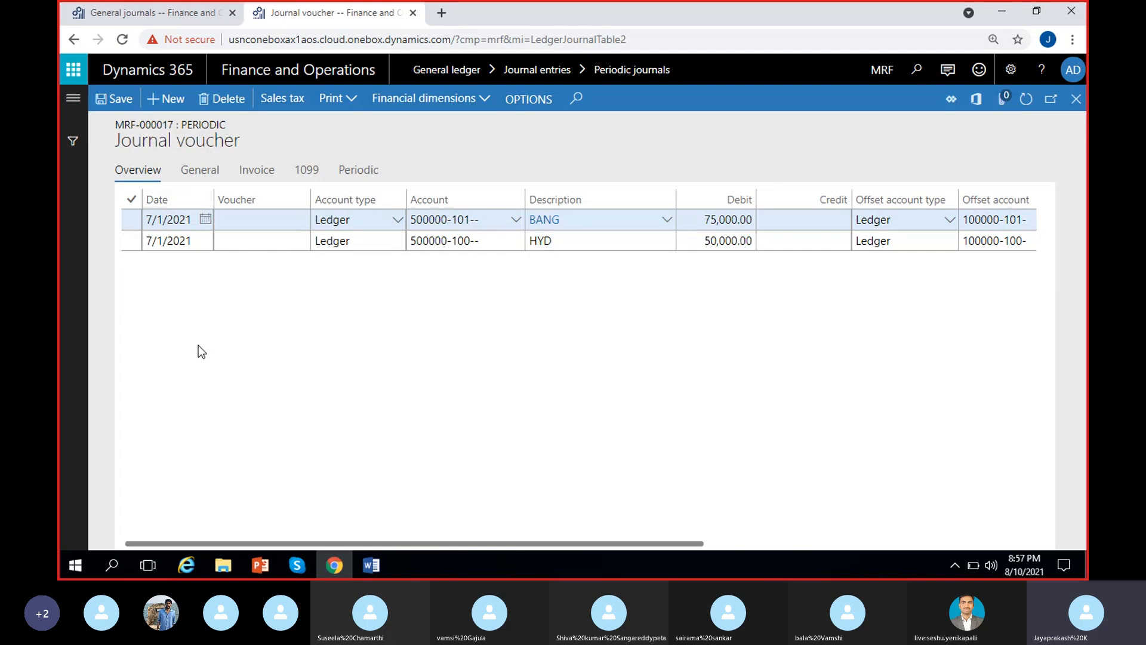
scroll(312, 396, "right", 5)
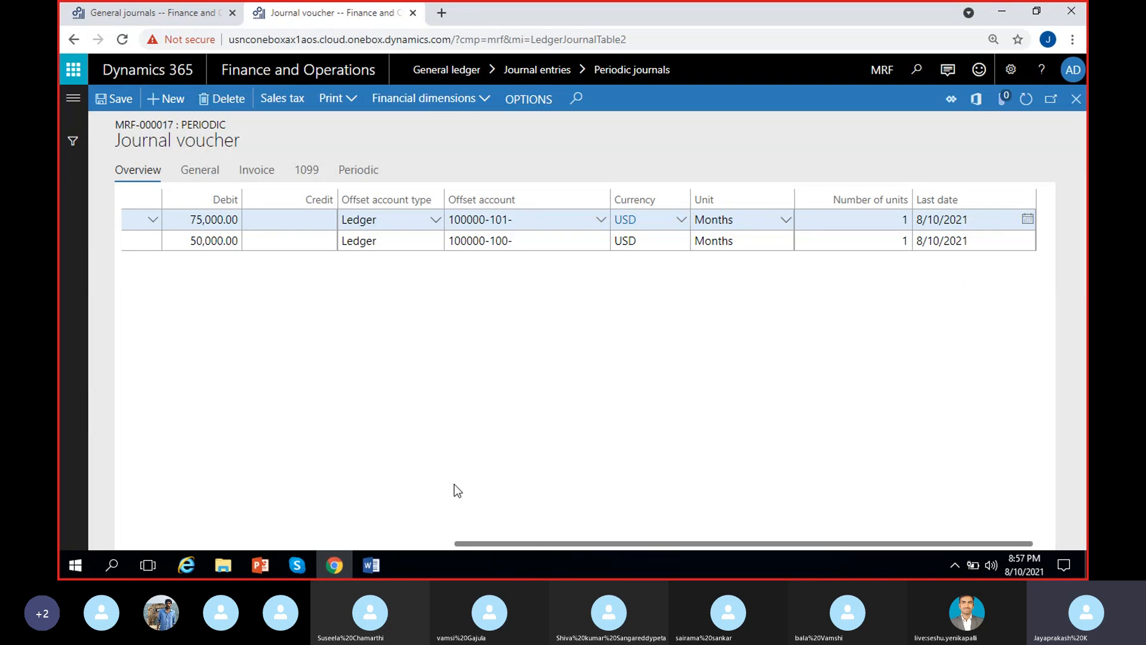
scroll(454, 485, "left", 8)
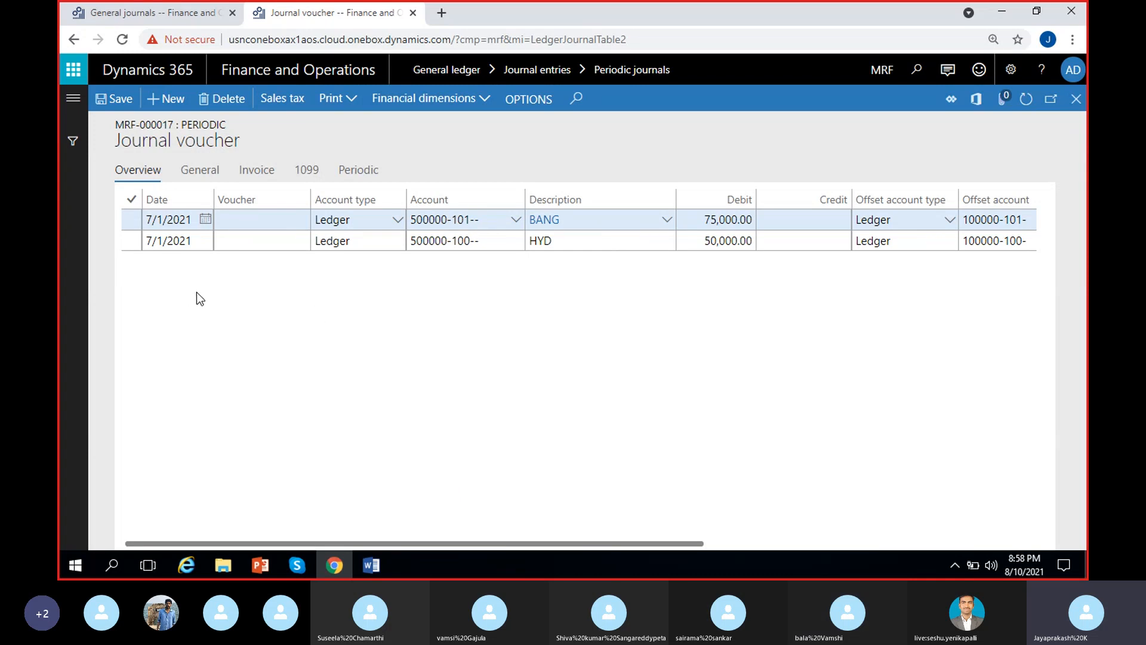
scroll(197, 294, "right", 8)
scroll(201, 298, "left", 8)
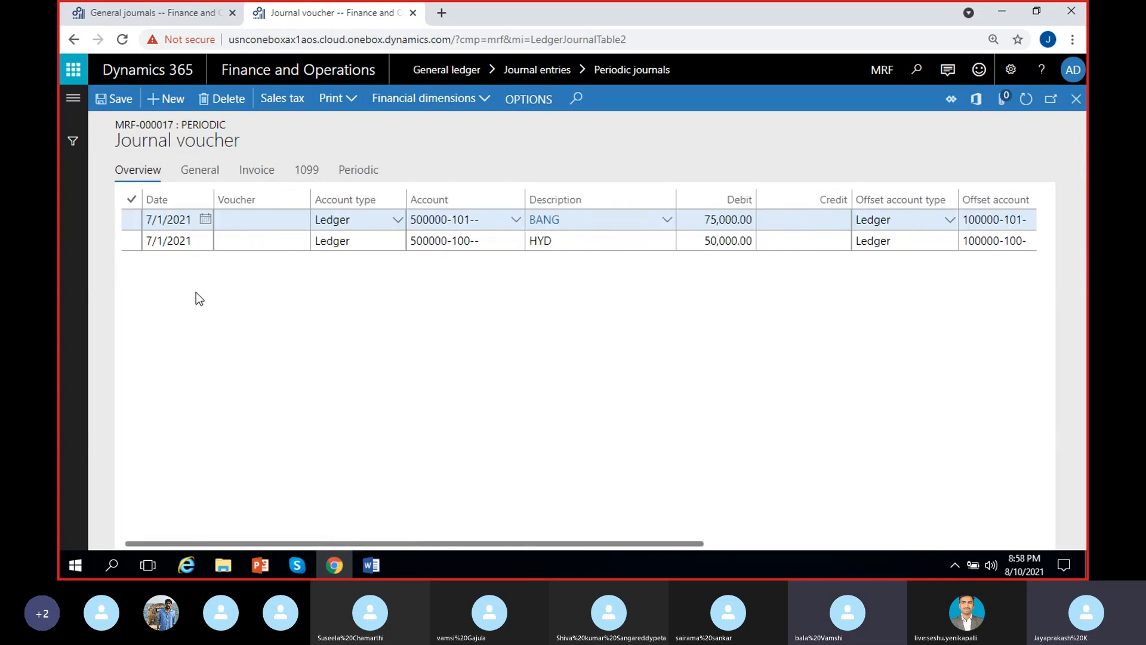
scroll(552, 382, "right", 8)
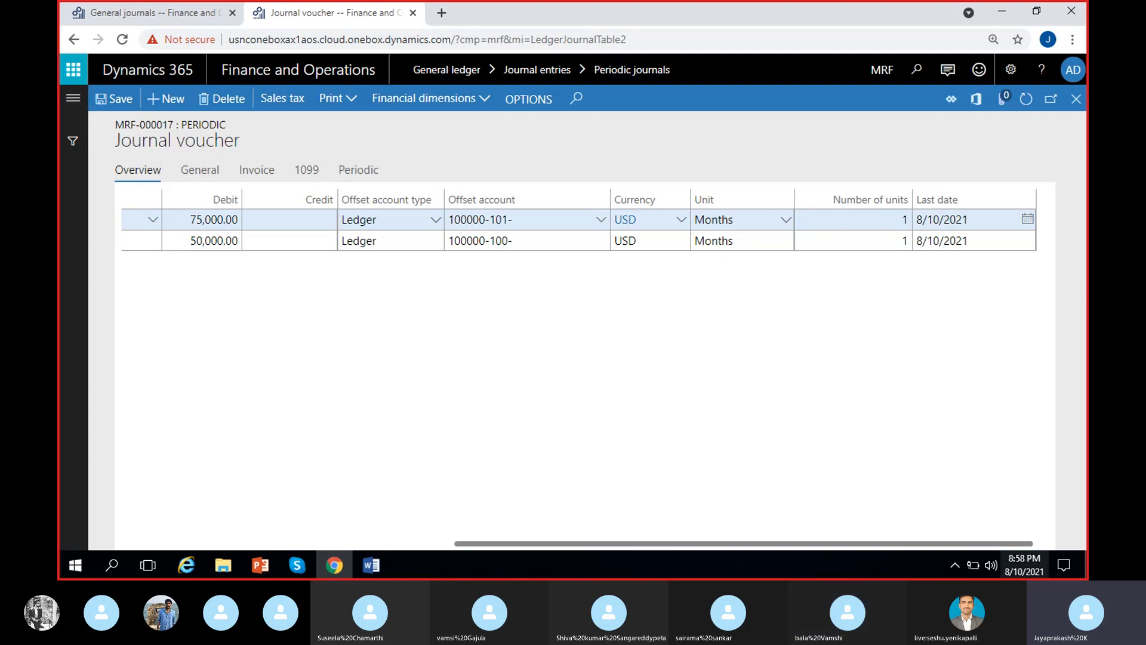
Check the system calendar for the current date against the last date on the periodic lines.
left_click(1025, 565)
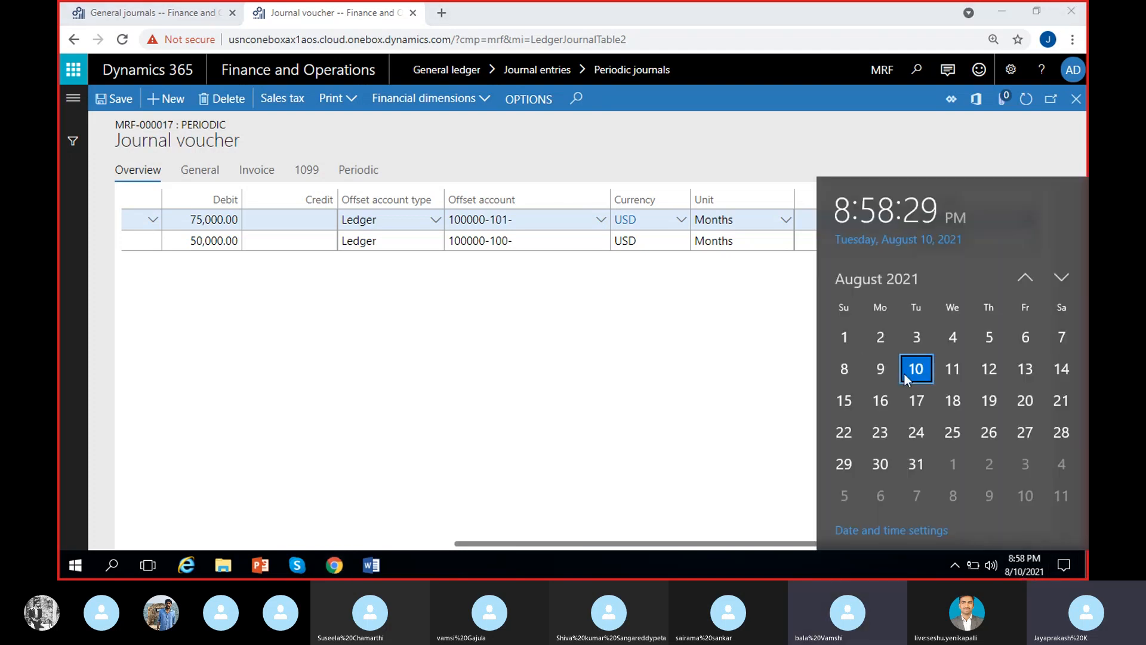
left_click(802, 393)
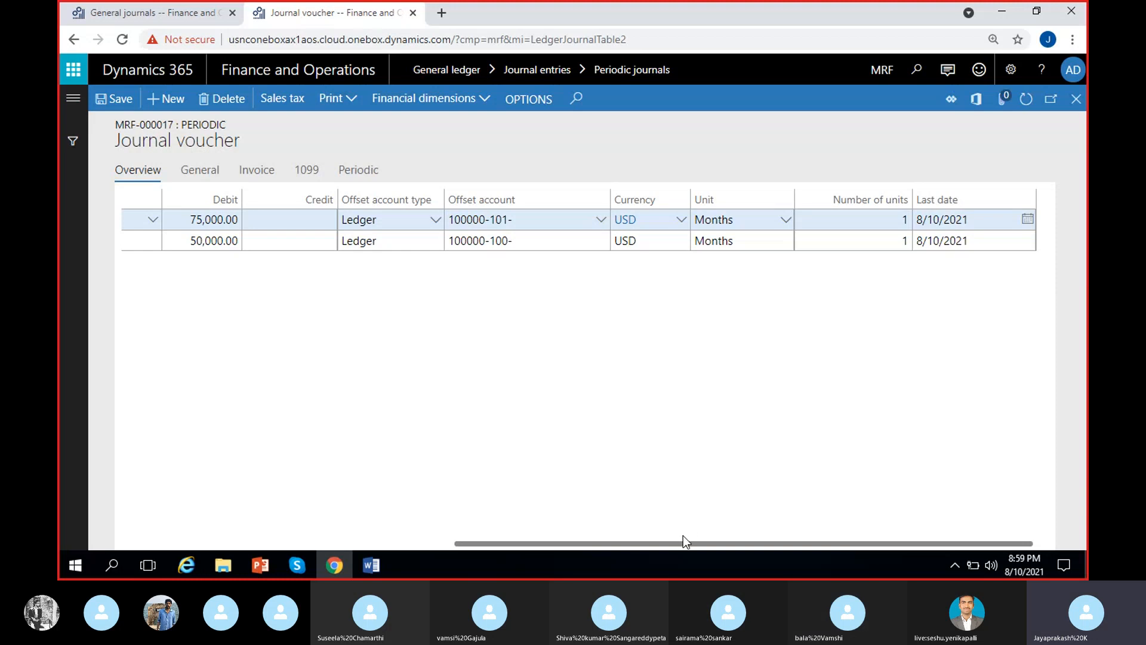
left_click_drag(683, 536, 401, 545)
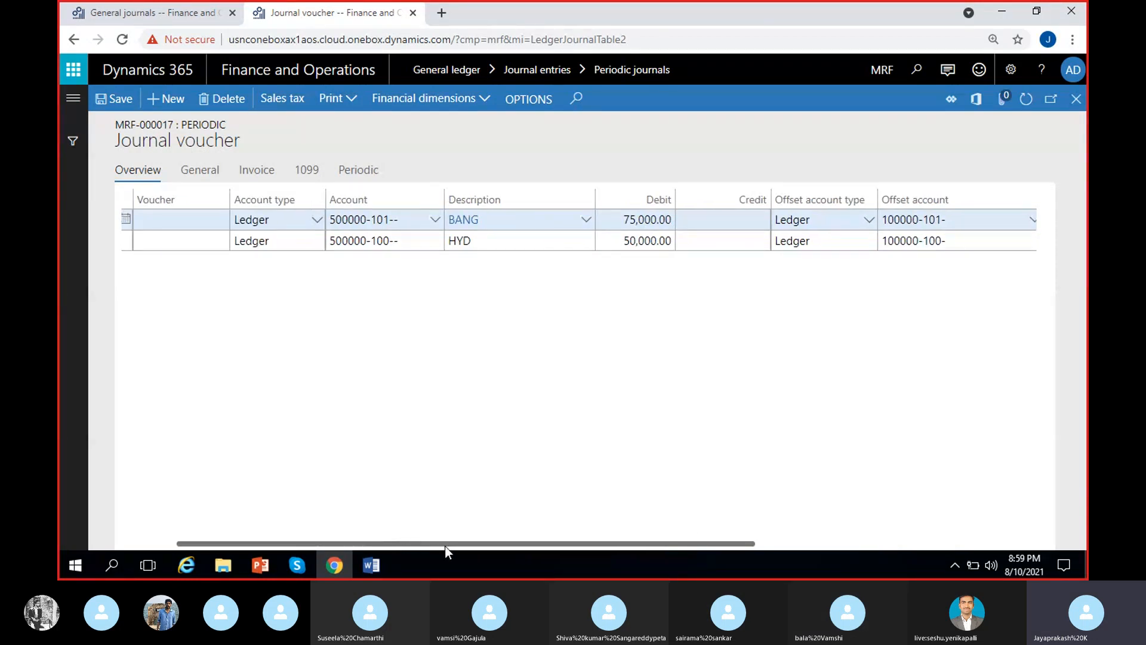
Switch to the general journals browser tab, open the lines of the new unposted GenJournal entry and delete its blank line.
left_click(168, 22)
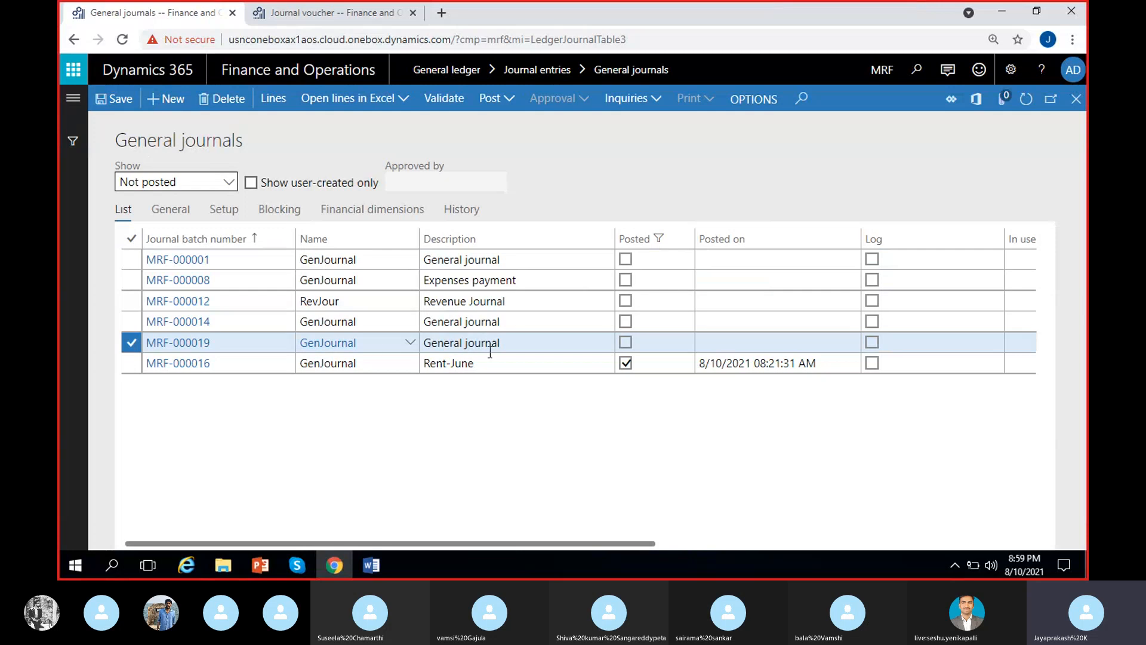
left_click(540, 344)
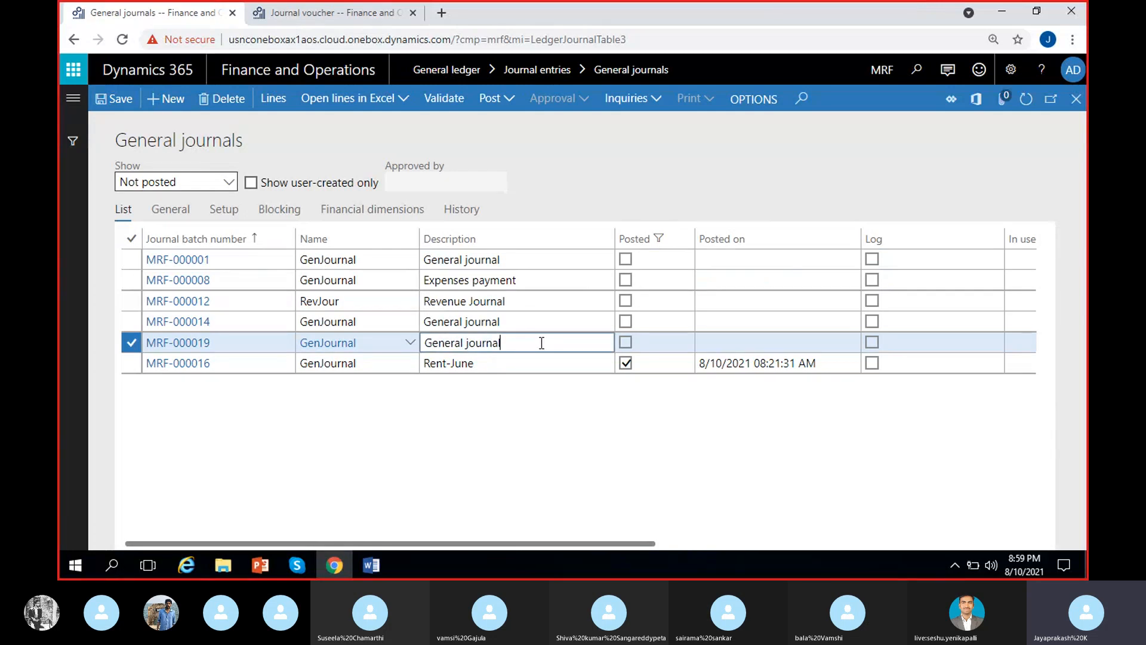
left_click(280, 95)
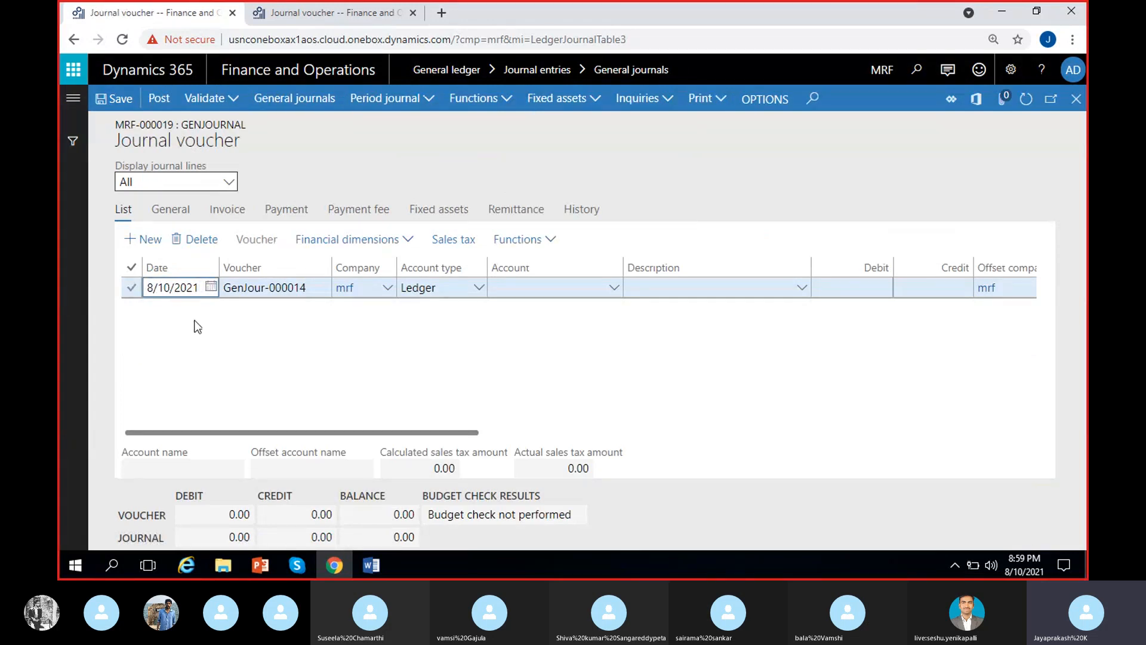
left_click(195, 240)
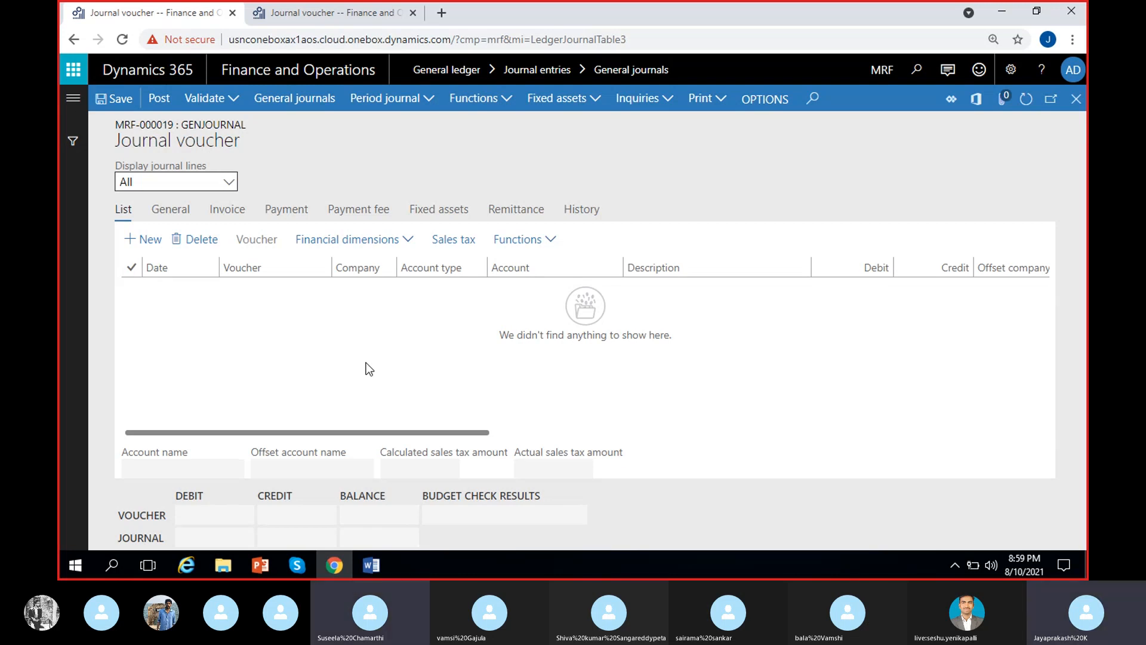
Start retrieving a period journal with 8/1/2021 as both the to date and the from date for lines without a date.
left_click(427, 100)
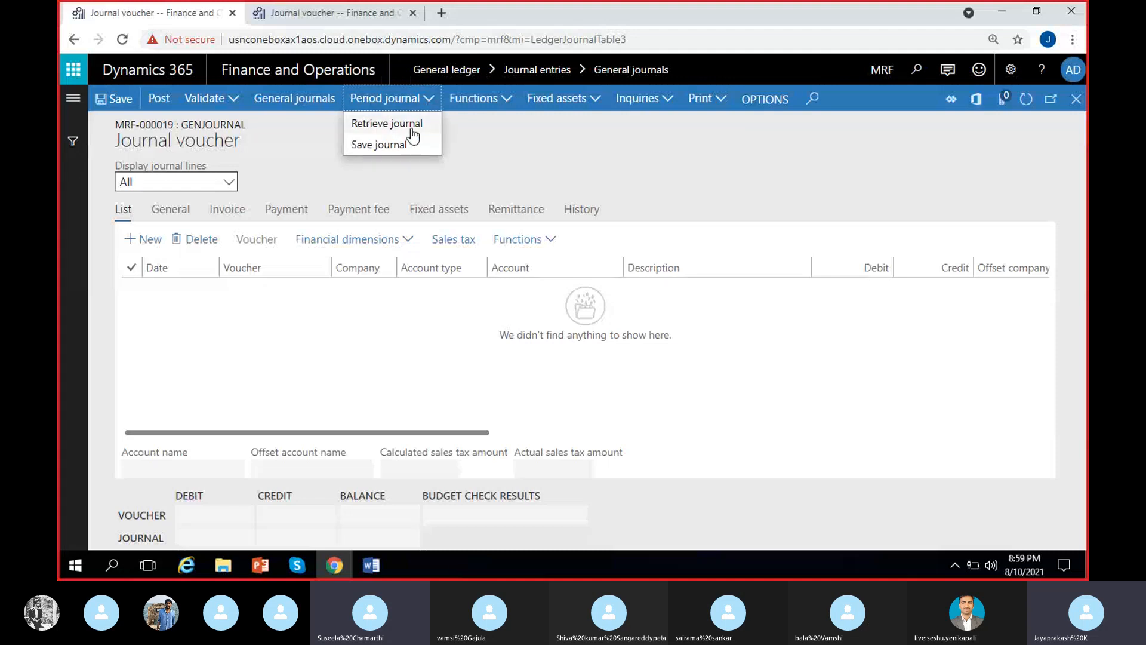
left_click(412, 125)
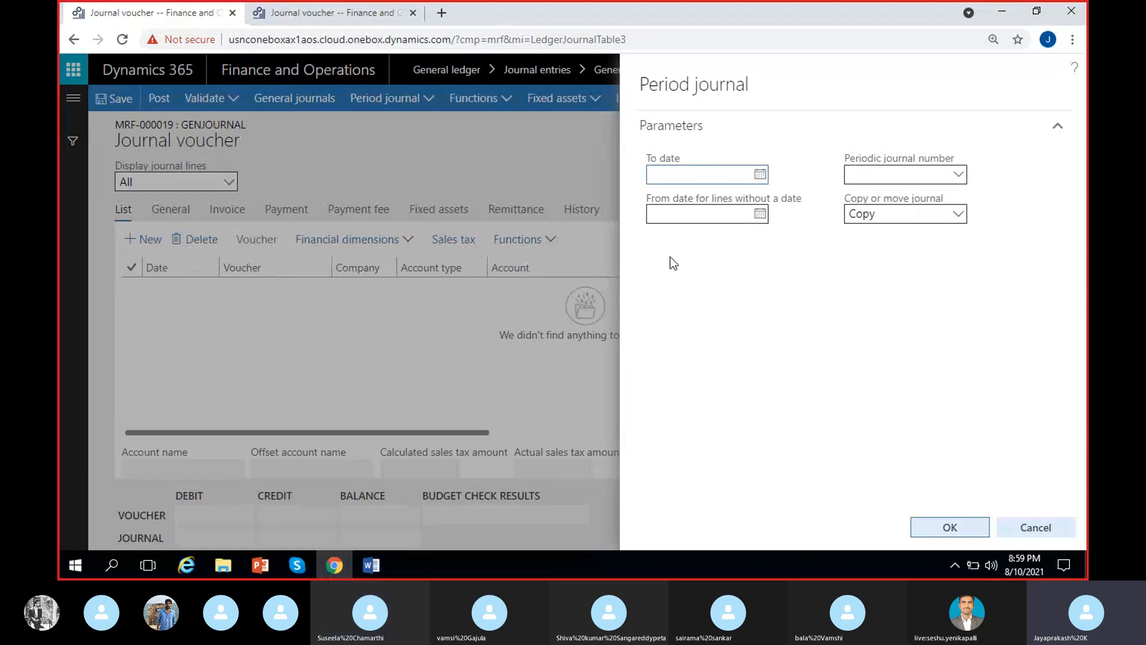
left_click(760, 174)
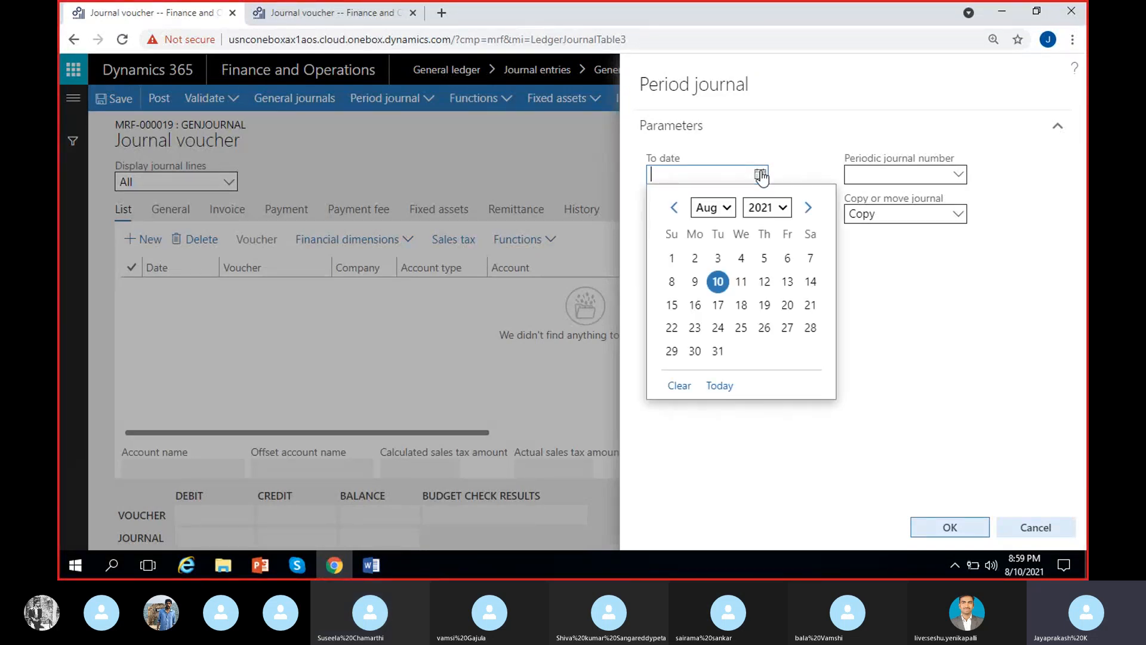
left_click(673, 260)
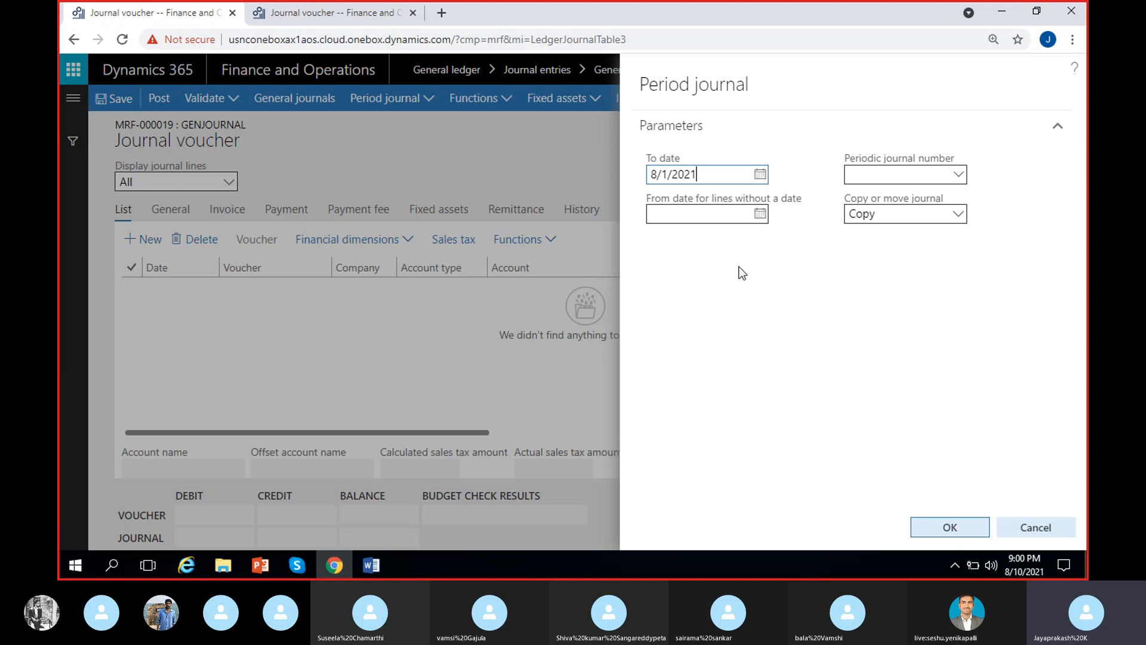
left_click(760, 214)
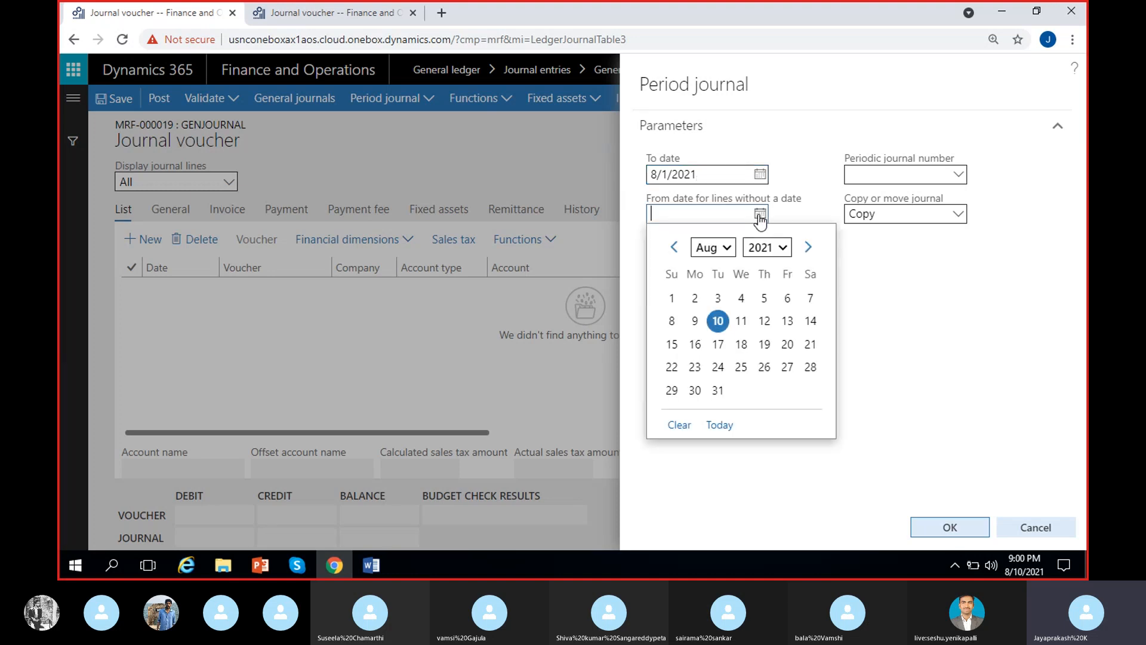
left_click(674, 246)
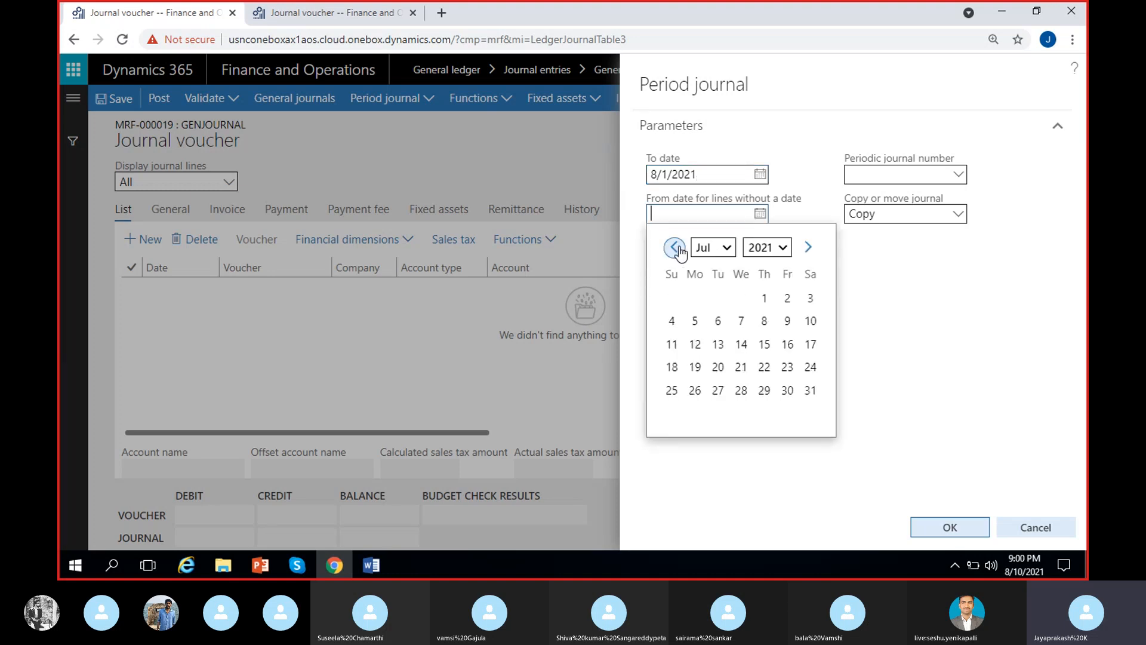
left_click(808, 247)
left_click(672, 297)
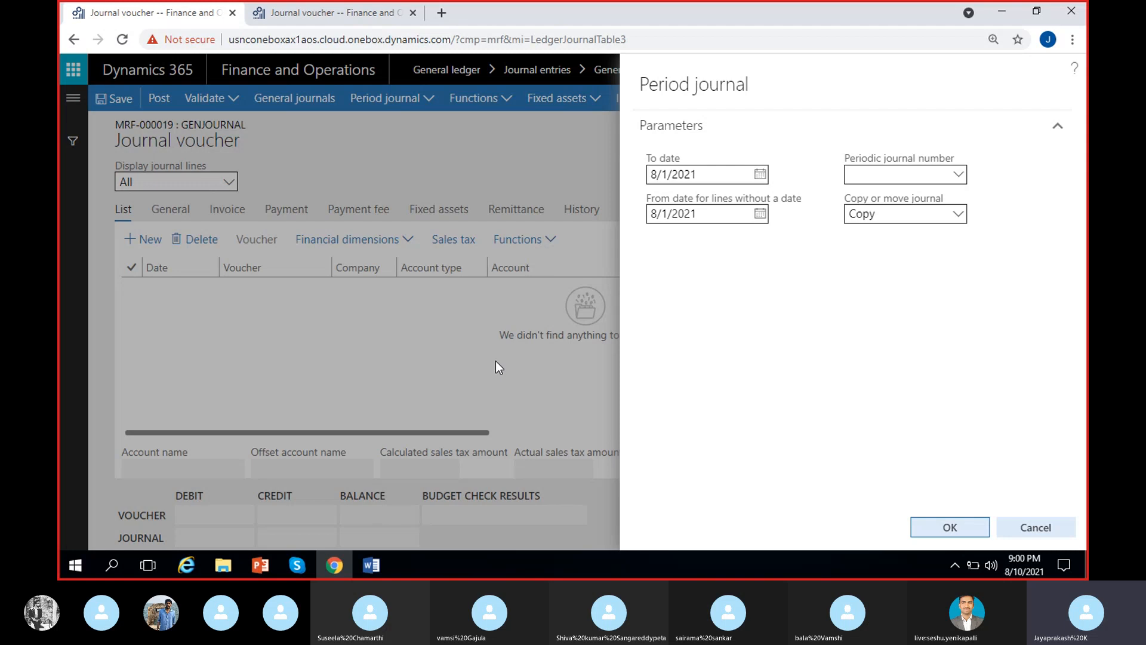
Try 7/1/2021 as the from date for lines without a date and set it back to 8/1/2021.
left_click(760, 213)
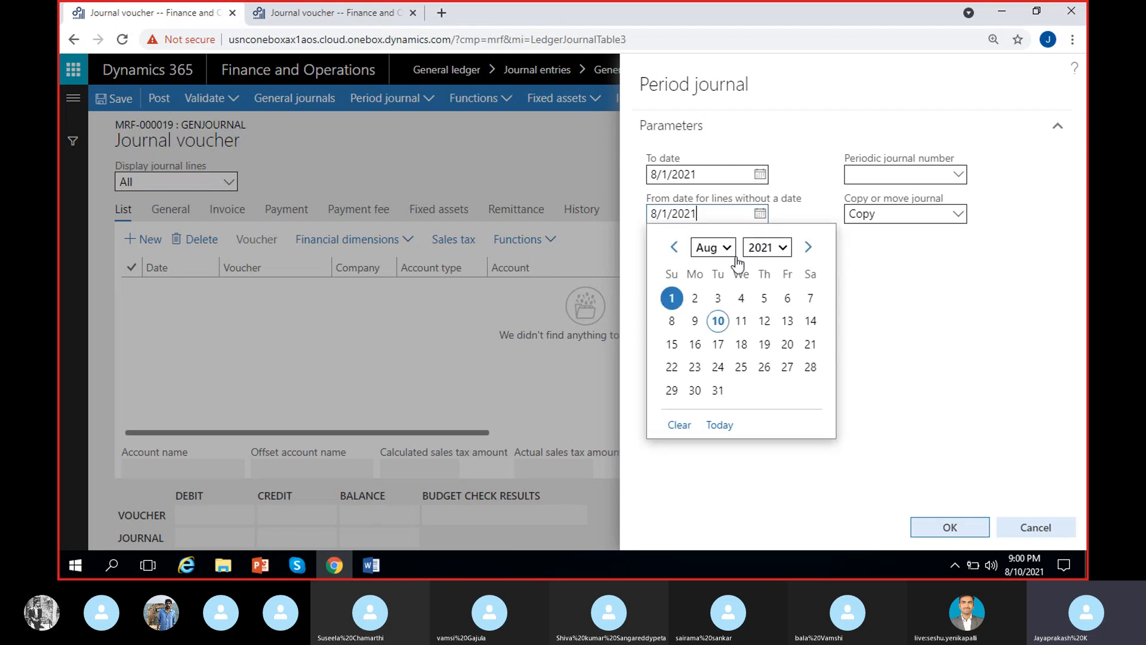
left_click(679, 246)
left_click(764, 298)
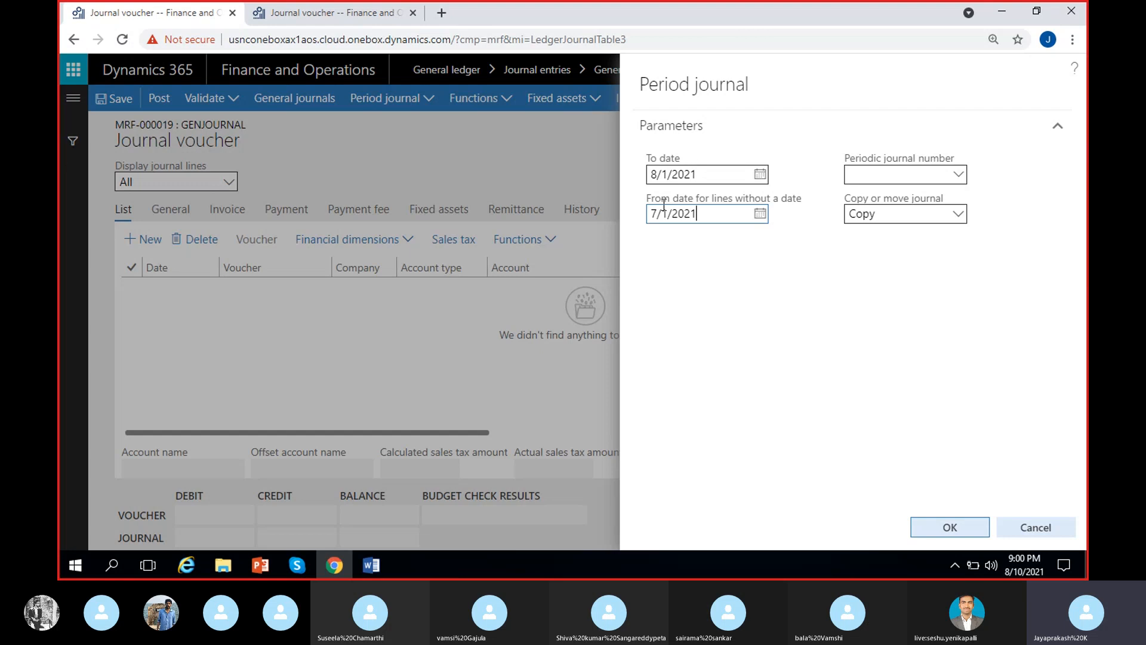
left_click(760, 215)
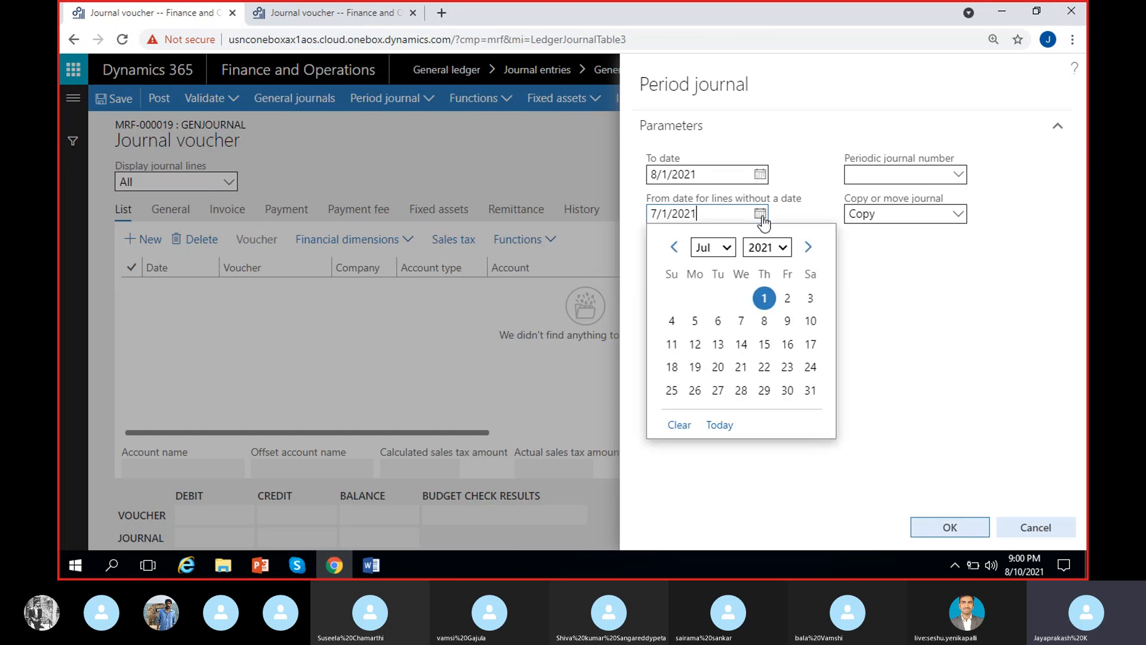
left_click(809, 247)
left_click(671, 298)
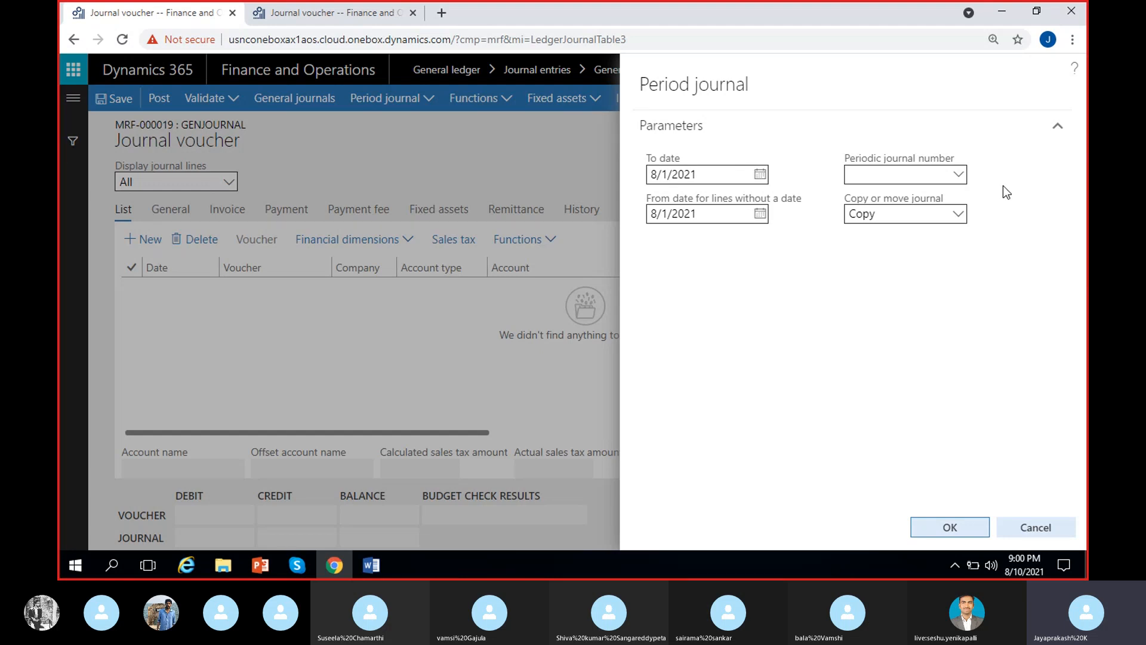
Choose the Rent-Monthly periodic journal and retrieve its lines into the general journal with the Copy option.
left_click(958, 175)
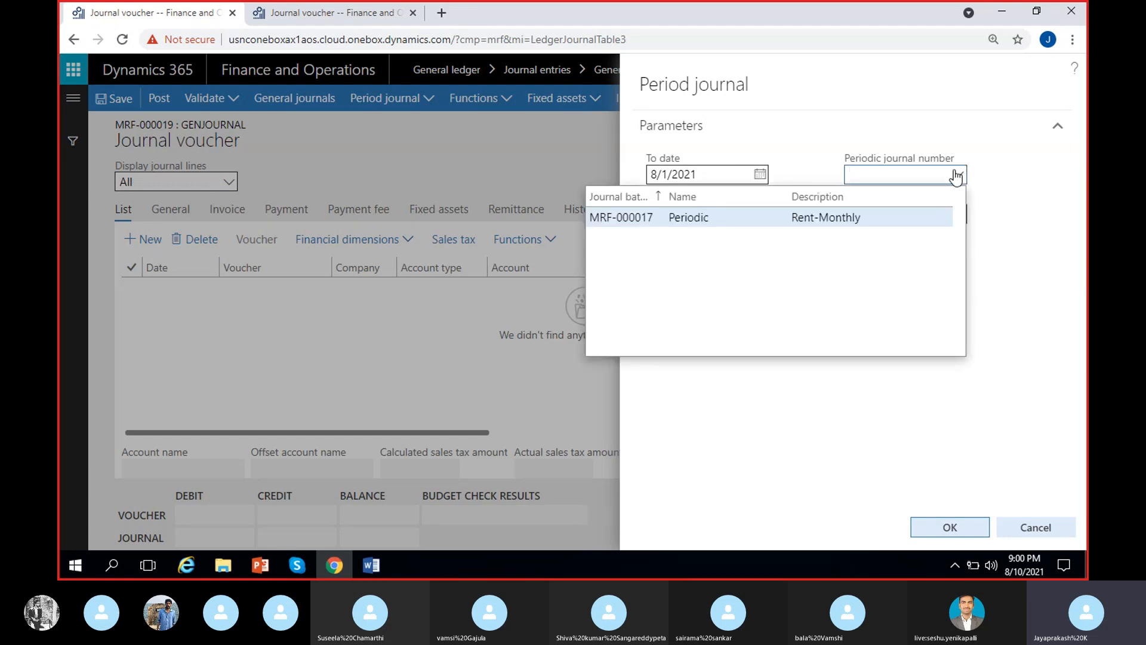
left_click(817, 217)
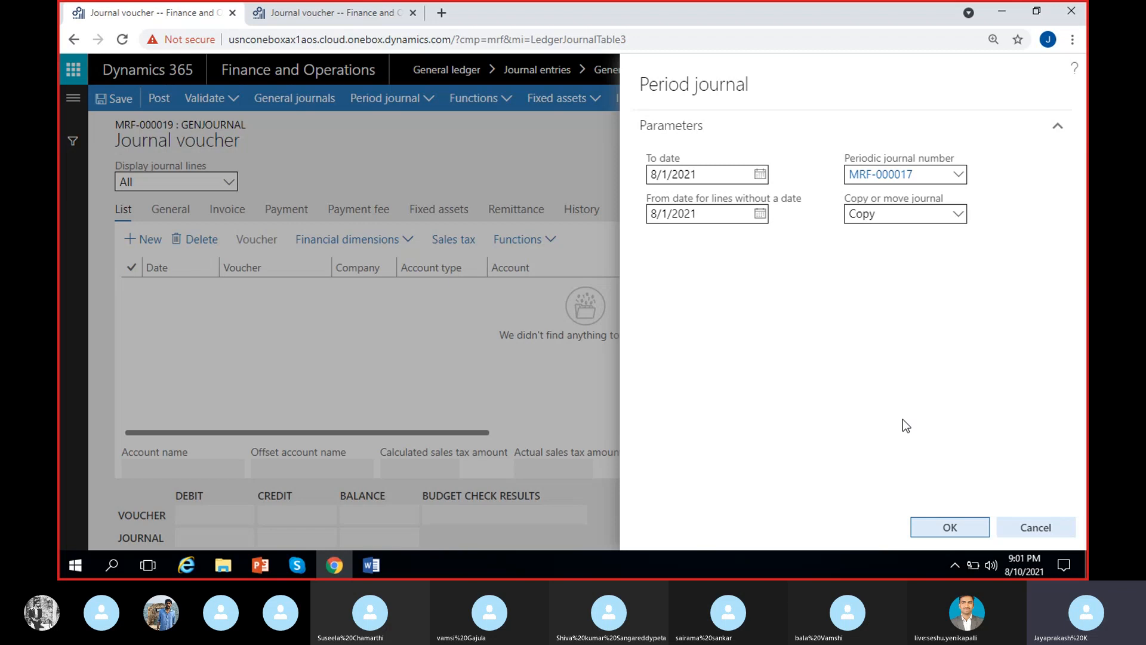
left_click(945, 530)
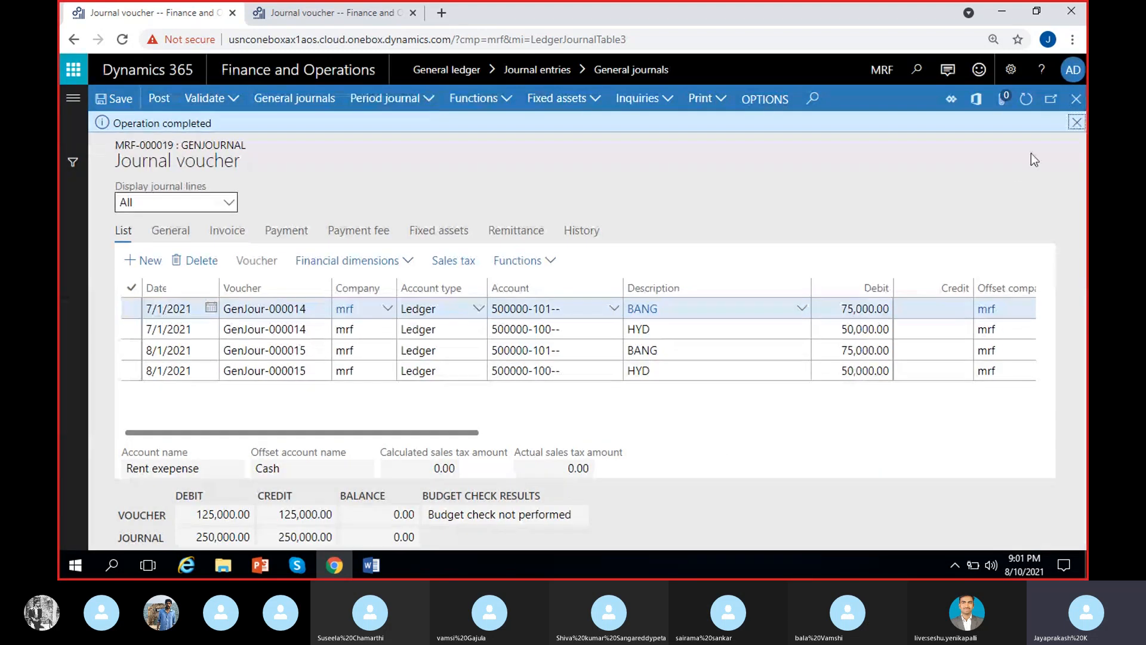
Review the dates, vouchers, accounts and debit amounts of the BANG and HYD lines retrieved into the general journal.
left_click(198, 309)
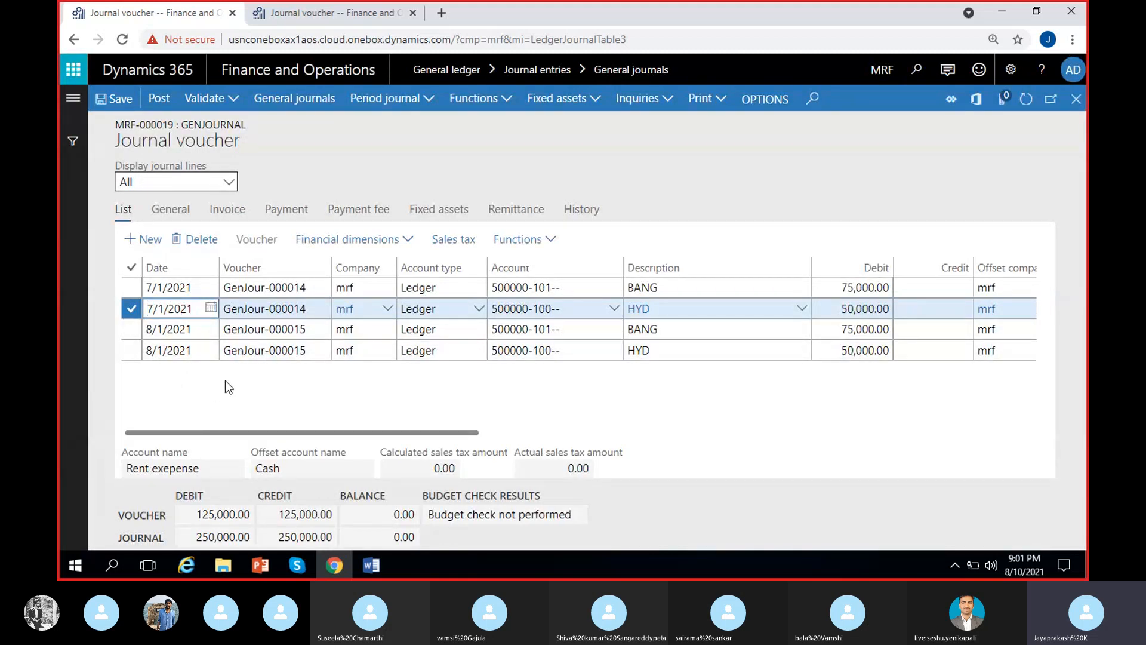
left_click(210, 357)
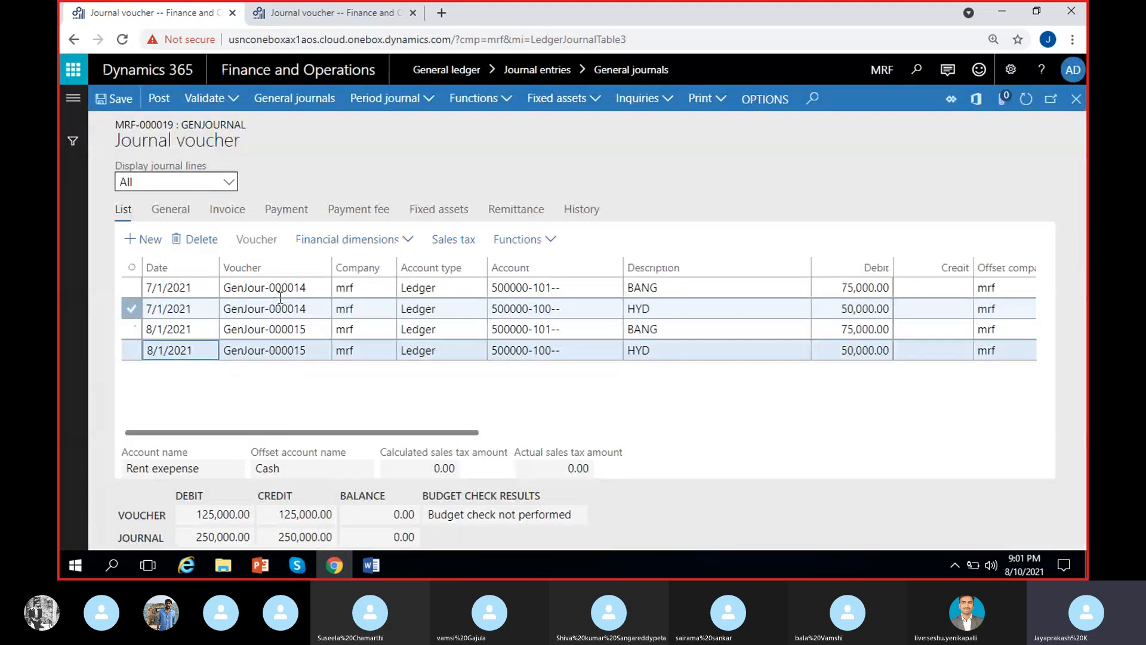
scroll(384, 398, "right", 2)
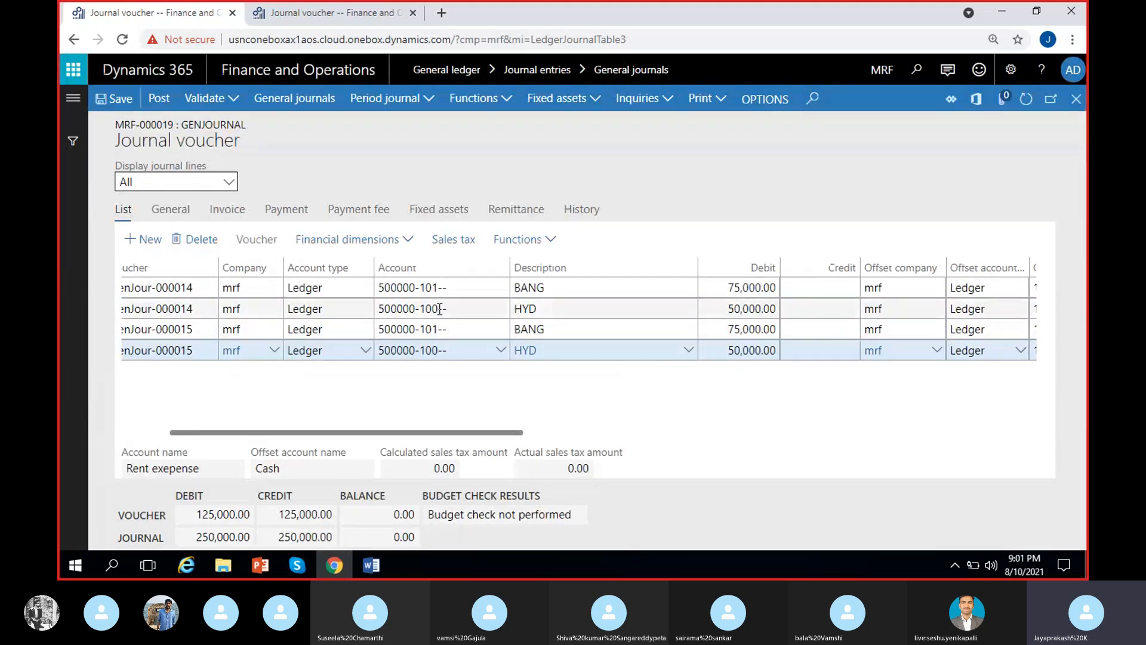
Review the offset accounts, currency and exchange rate of the retrieved BANG and HYD lines.
scroll(613, 379, "right", 2)
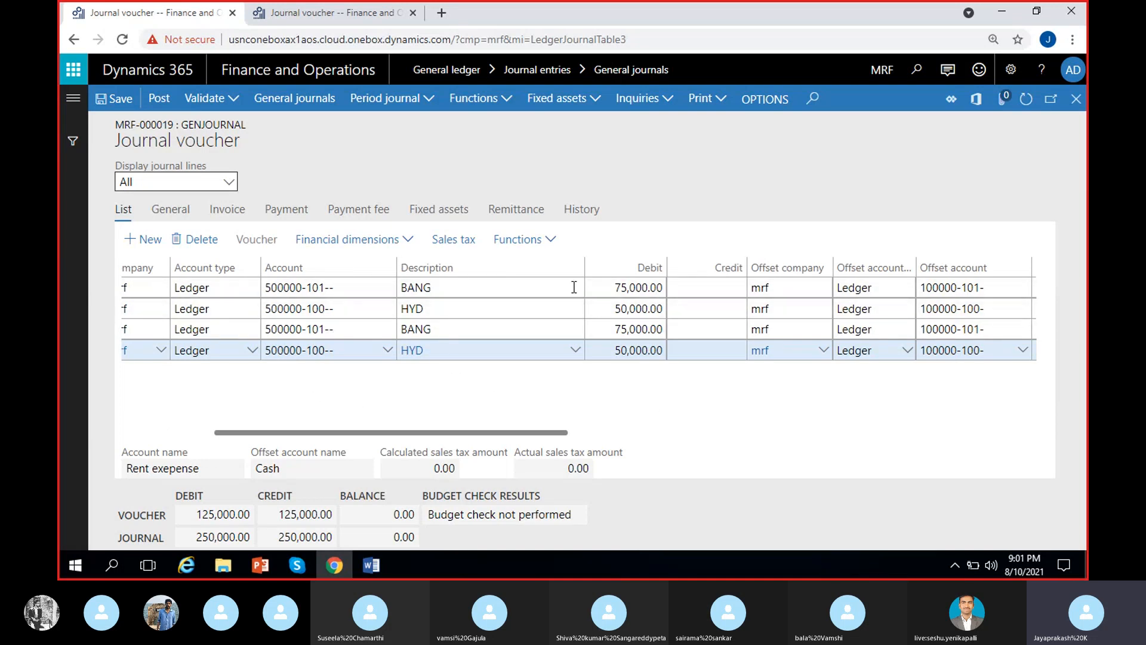
scroll(671, 406, "right", 2)
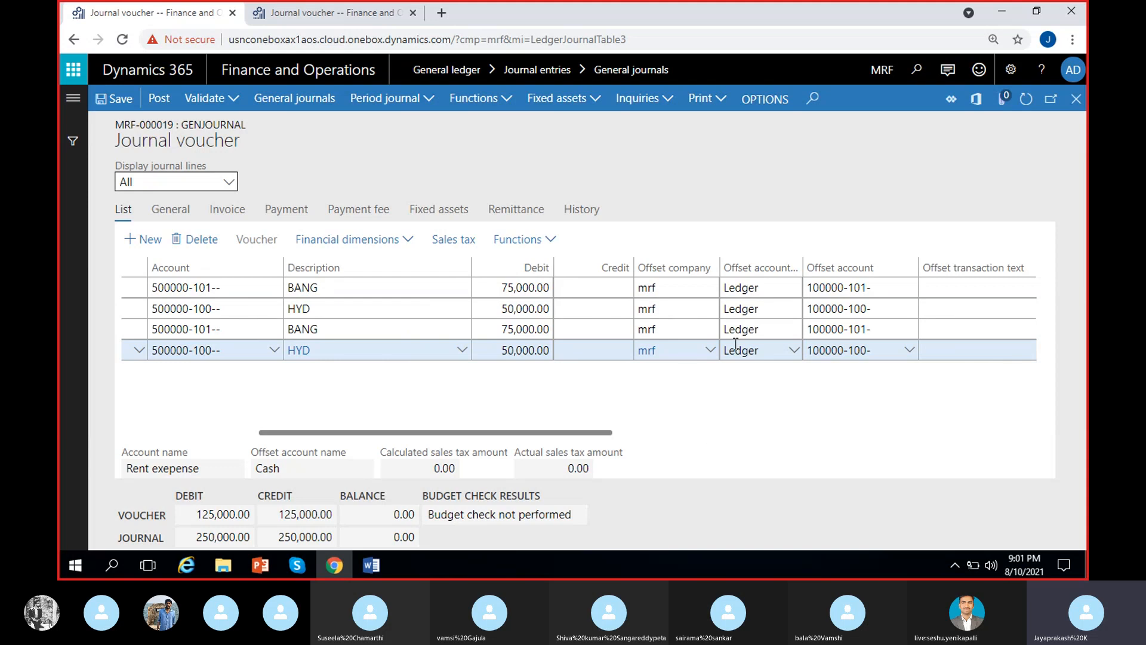
scroll(831, 399, "right", 2)
scroll(821, 402, "right", 1)
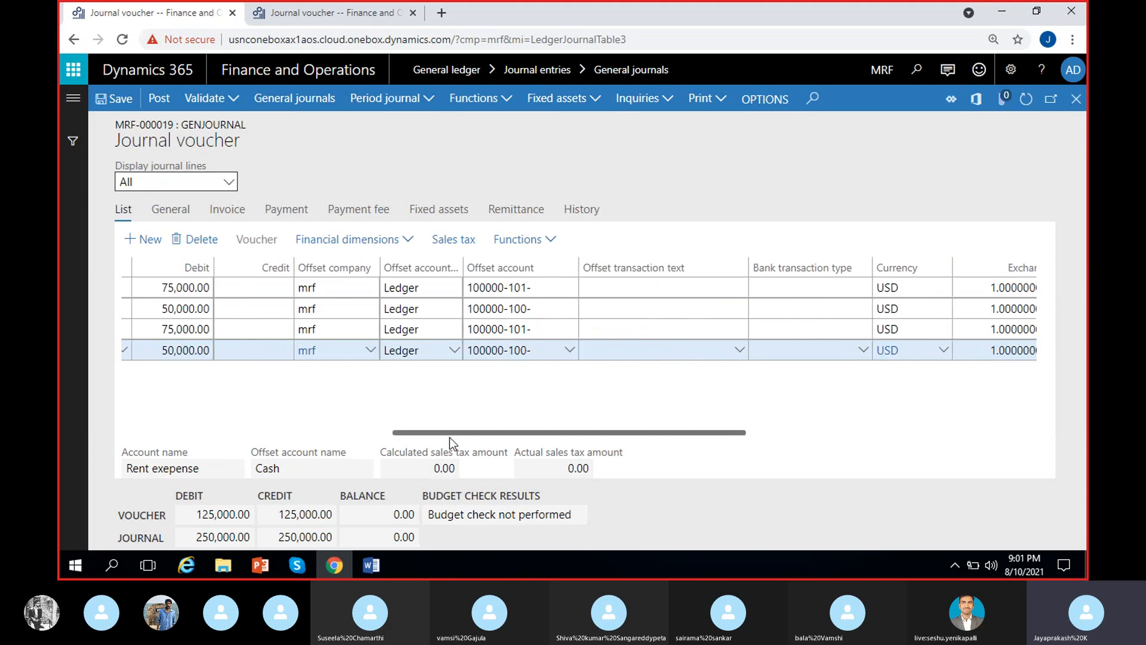
scroll(481, 413, "left", 2)
scroll(481, 412, "left", 3)
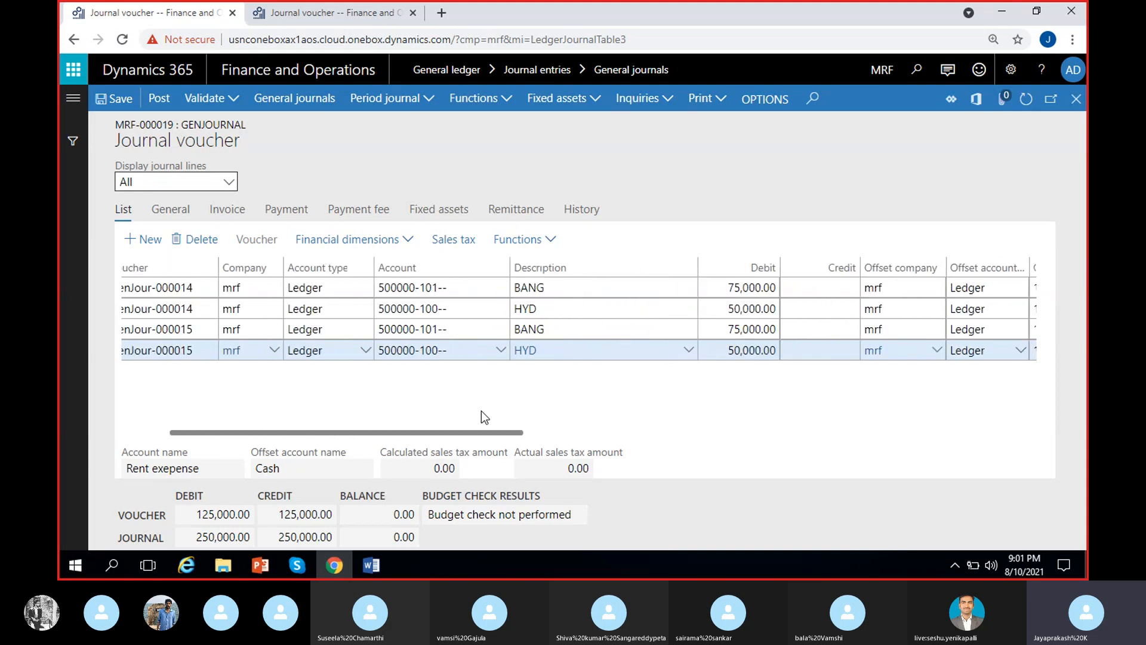
scroll(481, 412, "left", 1)
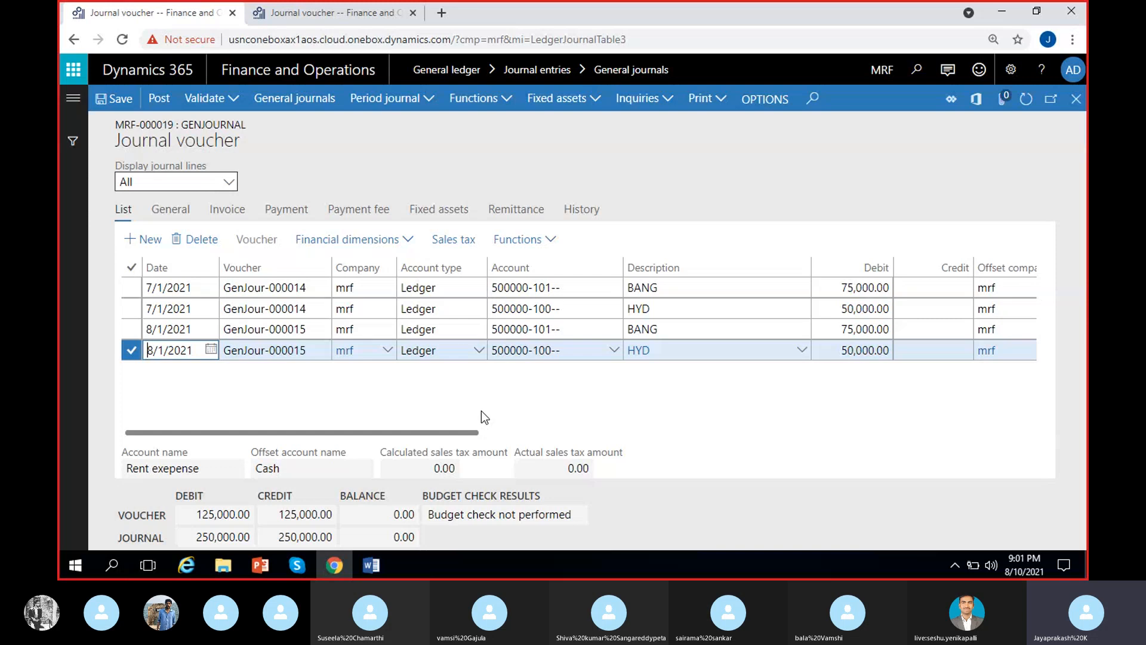
Set the debit amount of the 8/1/2021 BANG line in the general journal to 76,000.00.
left_click(847, 329)
left_click_drag(847, 329, 849, 329)
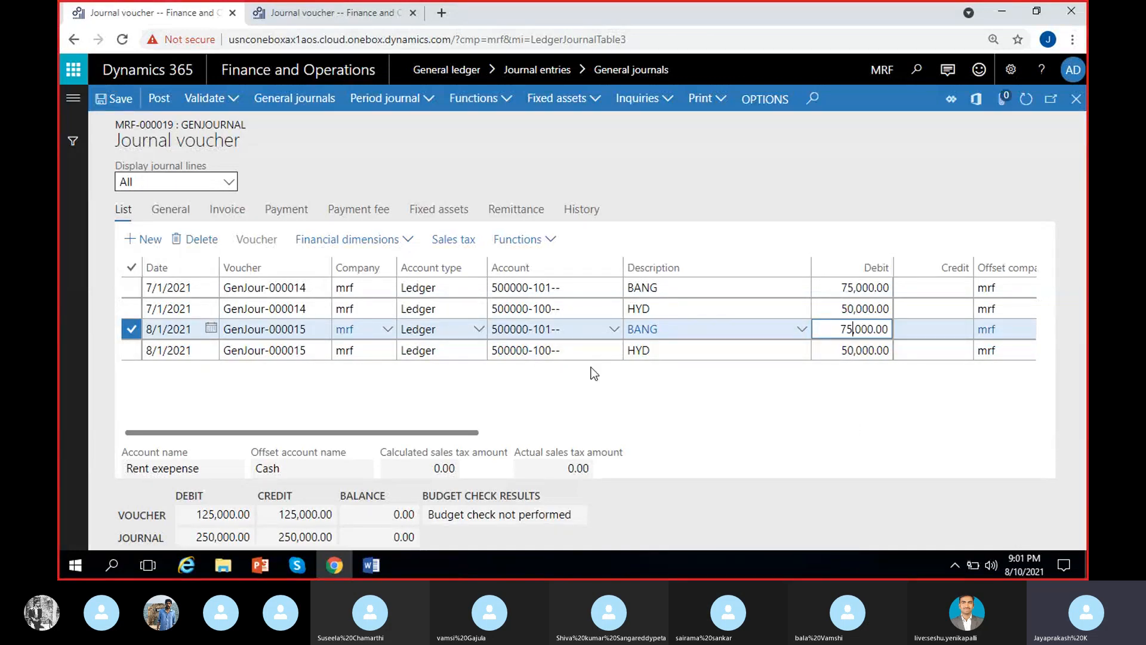
left_click(570, 329)
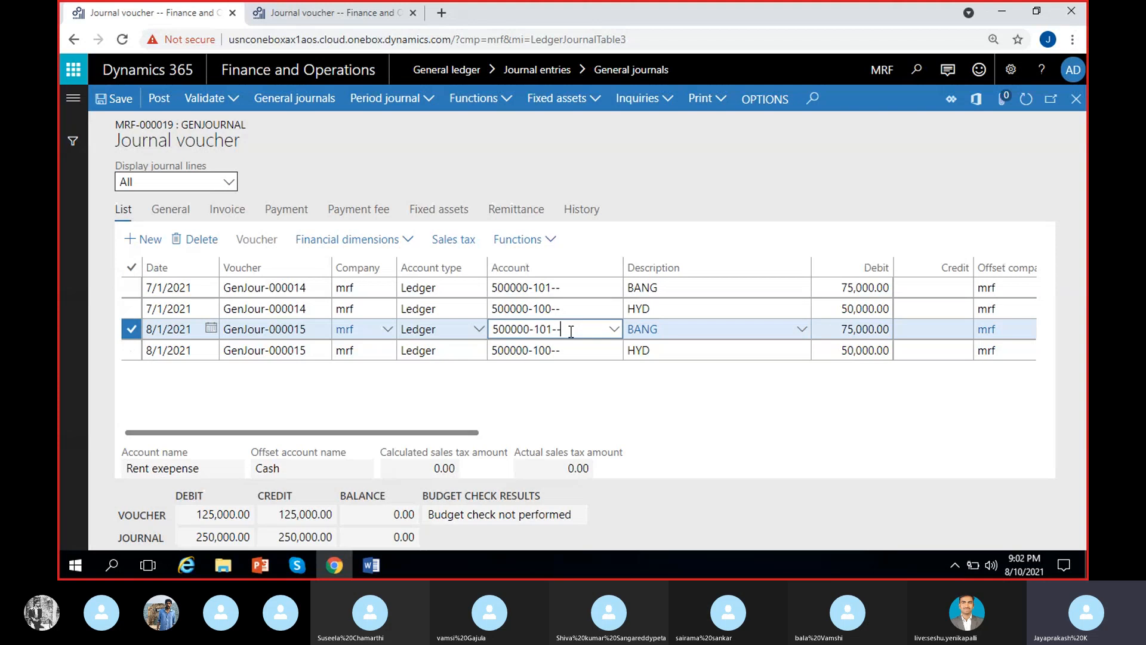
left_click(557, 389)
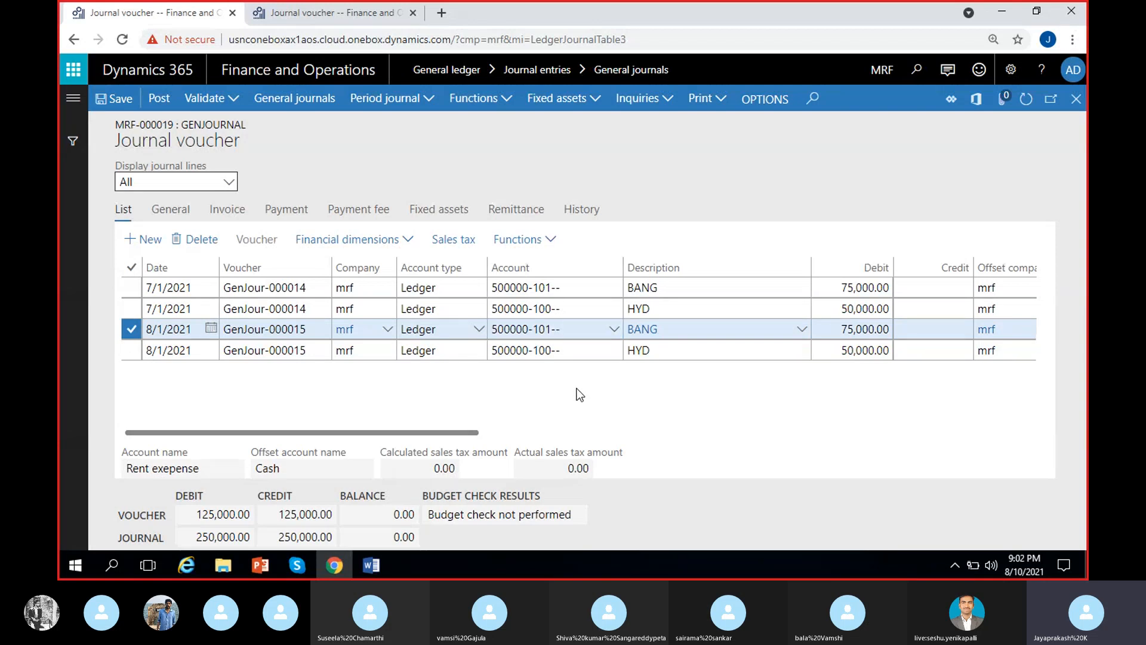
scroll(575, 388, "right", 4)
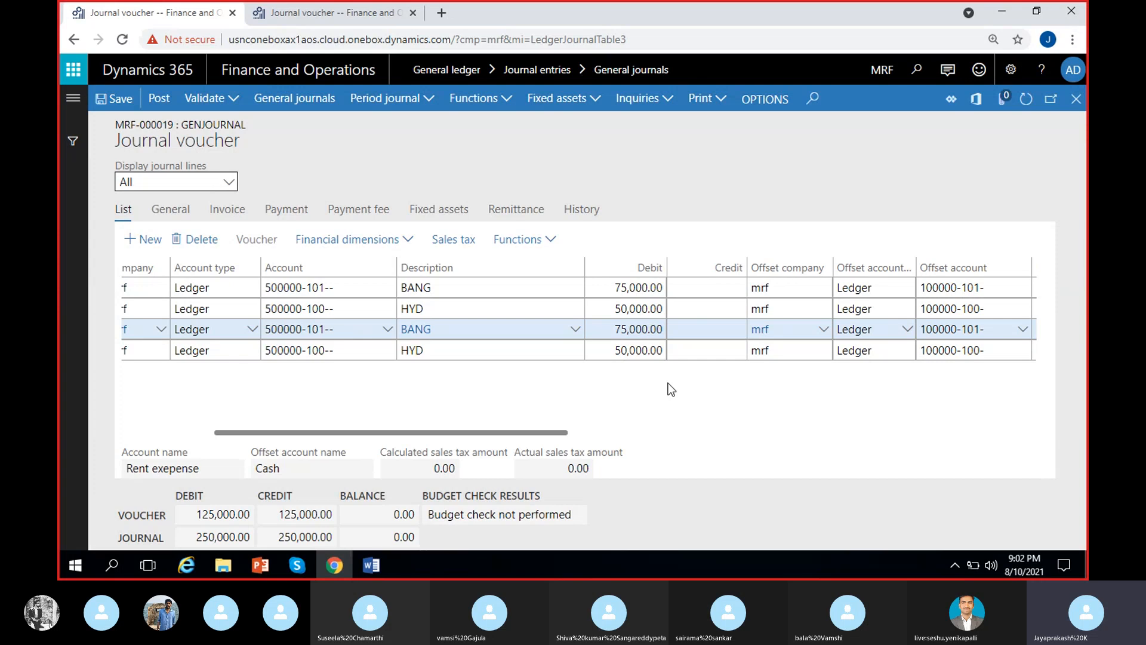
left_click(625, 329)
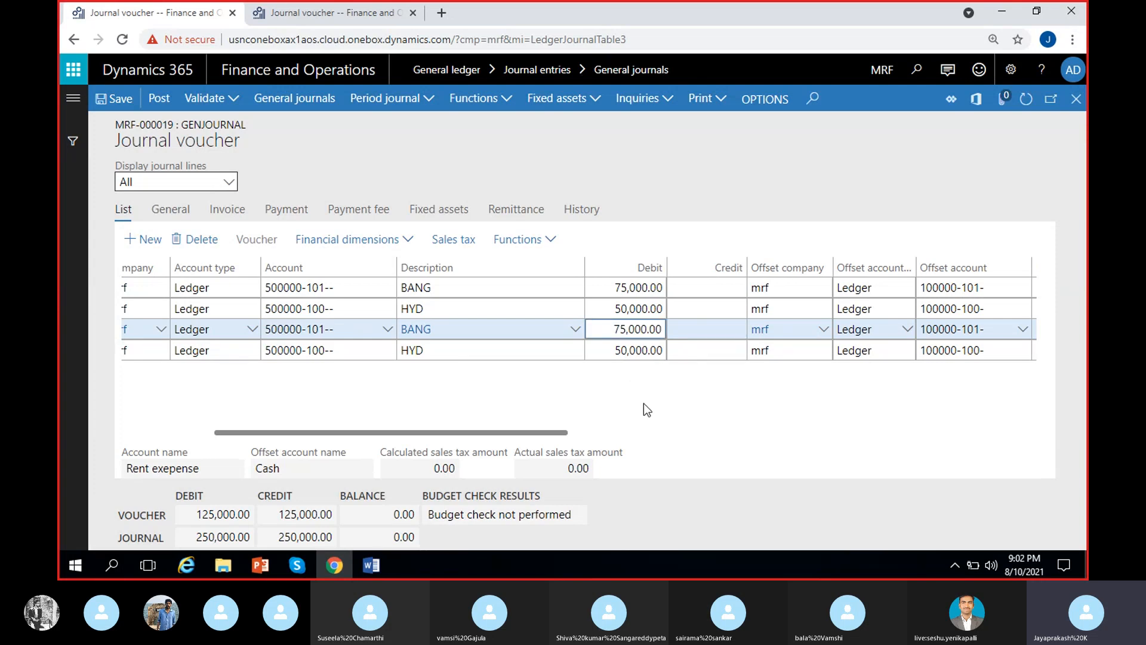
key("BackSpace")
type("6")
left_click(600, 382)
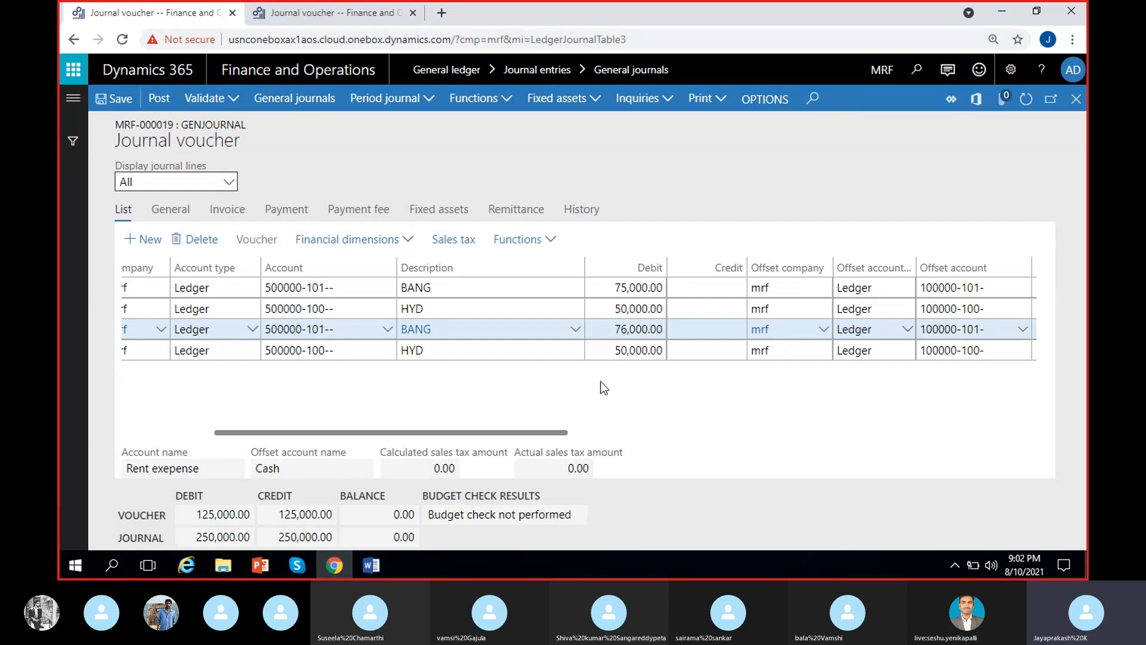
scroll(600, 389, "right", 2)
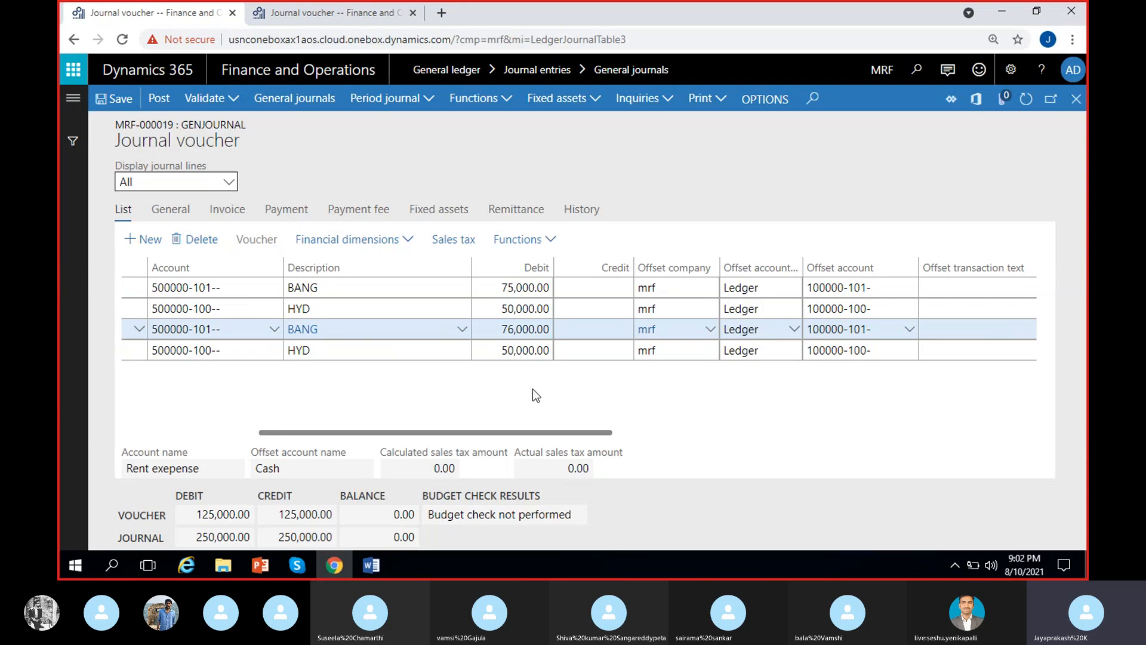
scroll(532, 390, "right", 3)
scroll(533, 389, "left", 6)
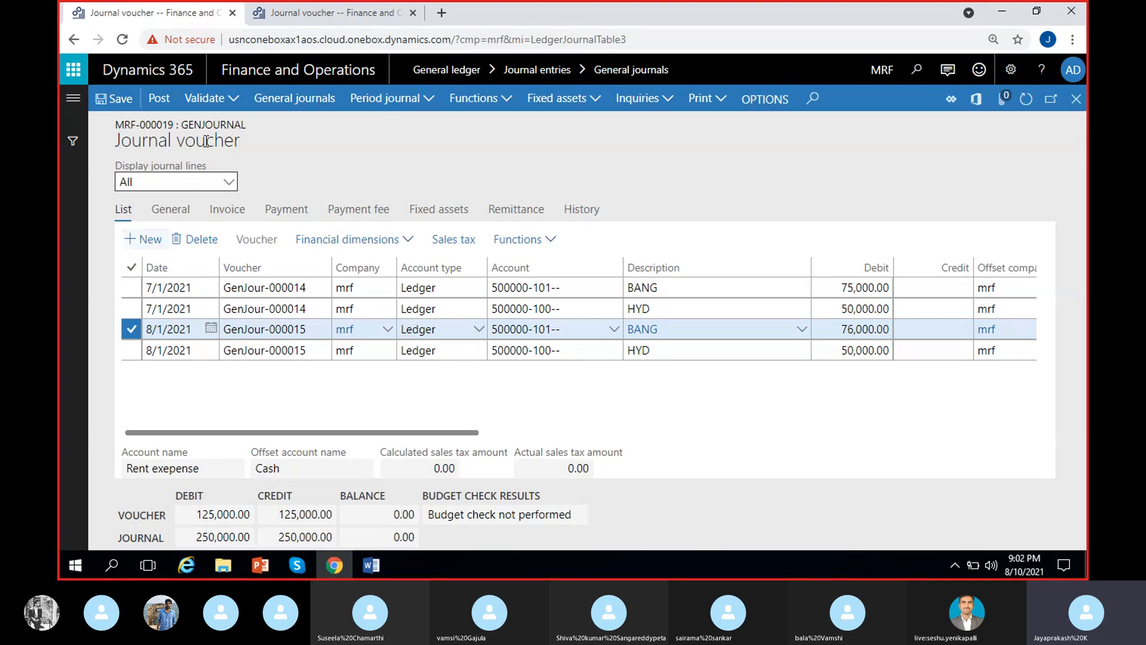
Validate the general journal with the July and August rent lines and post it.
left_click(235, 99)
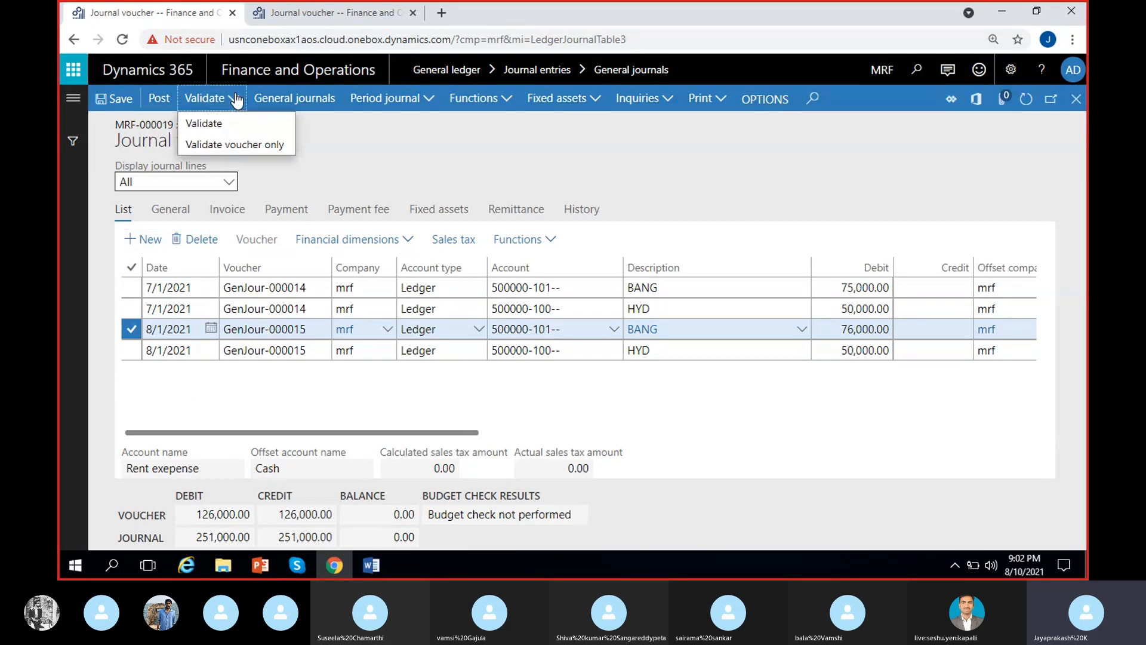
left_click(230, 122)
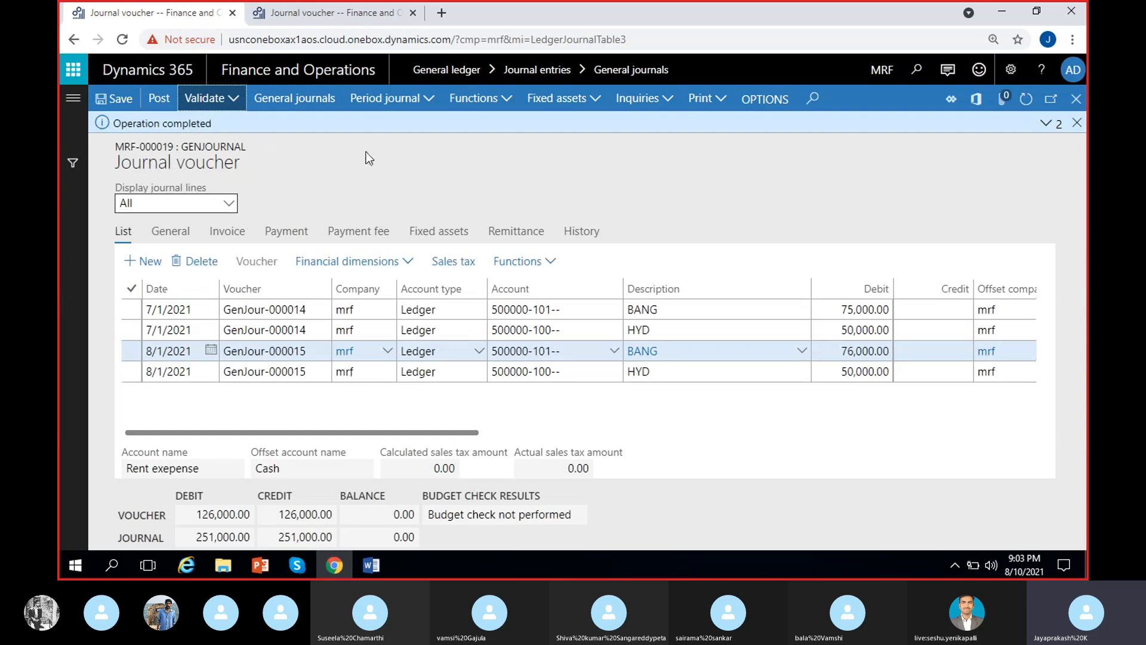
left_click(1077, 123)
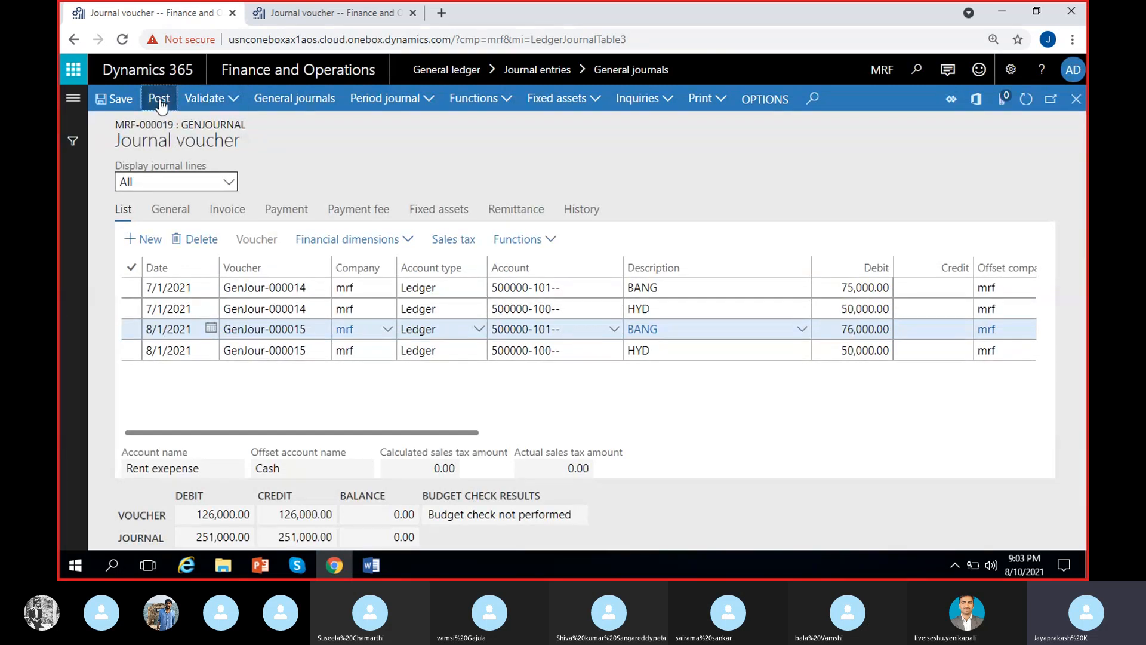
left_click(159, 100)
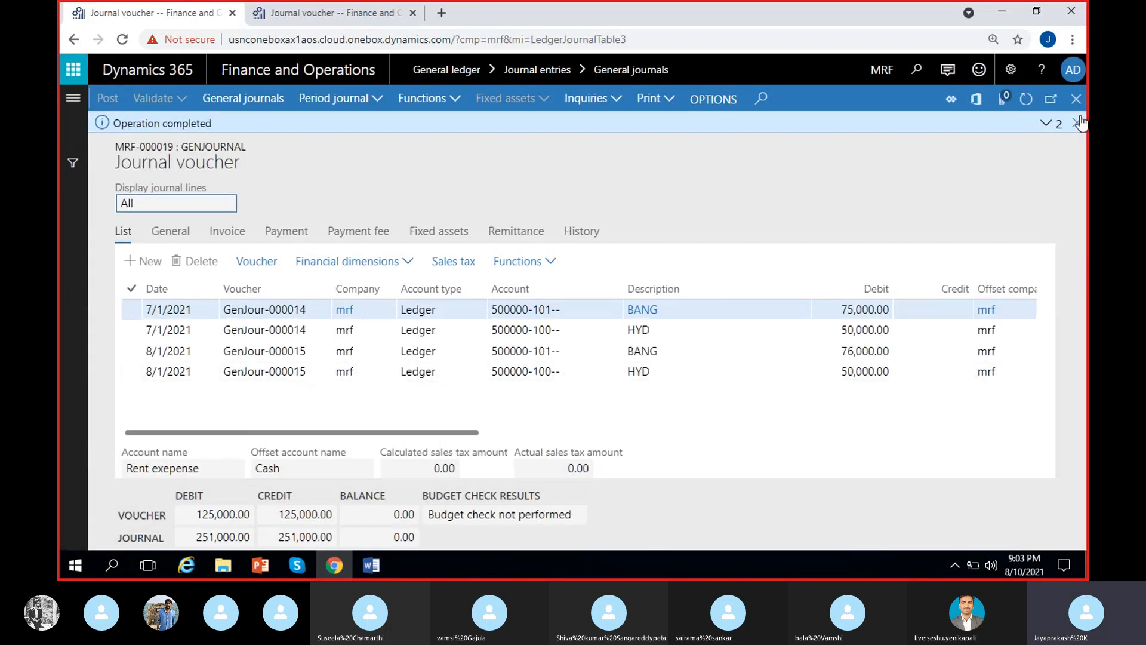
left_click(1080, 123)
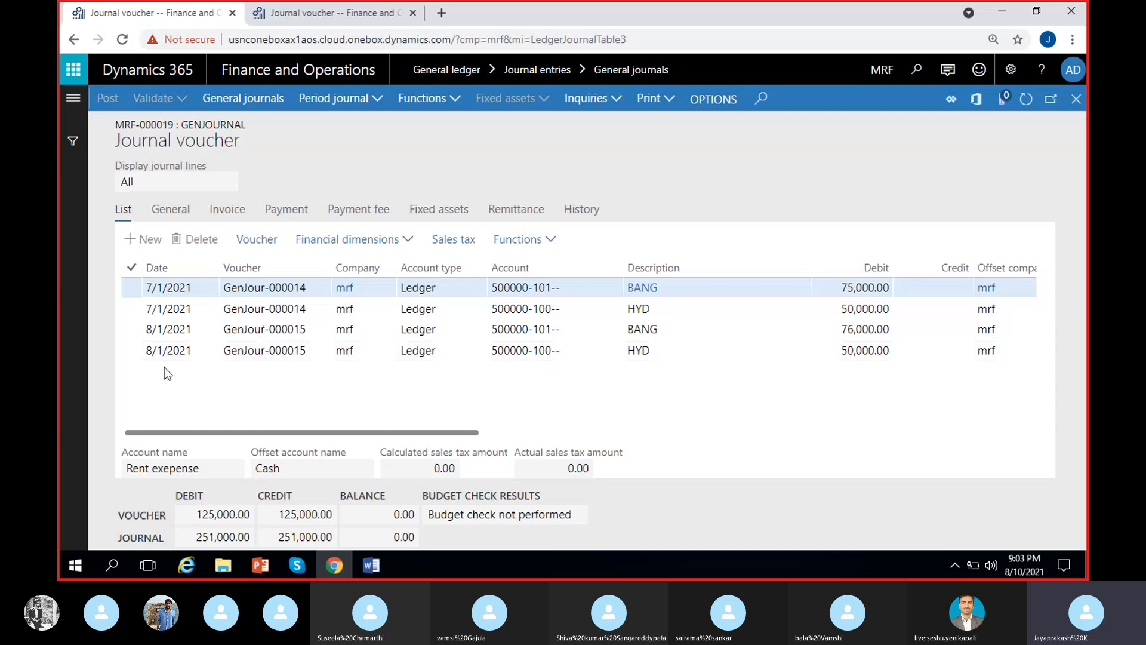
left_click(125, 307)
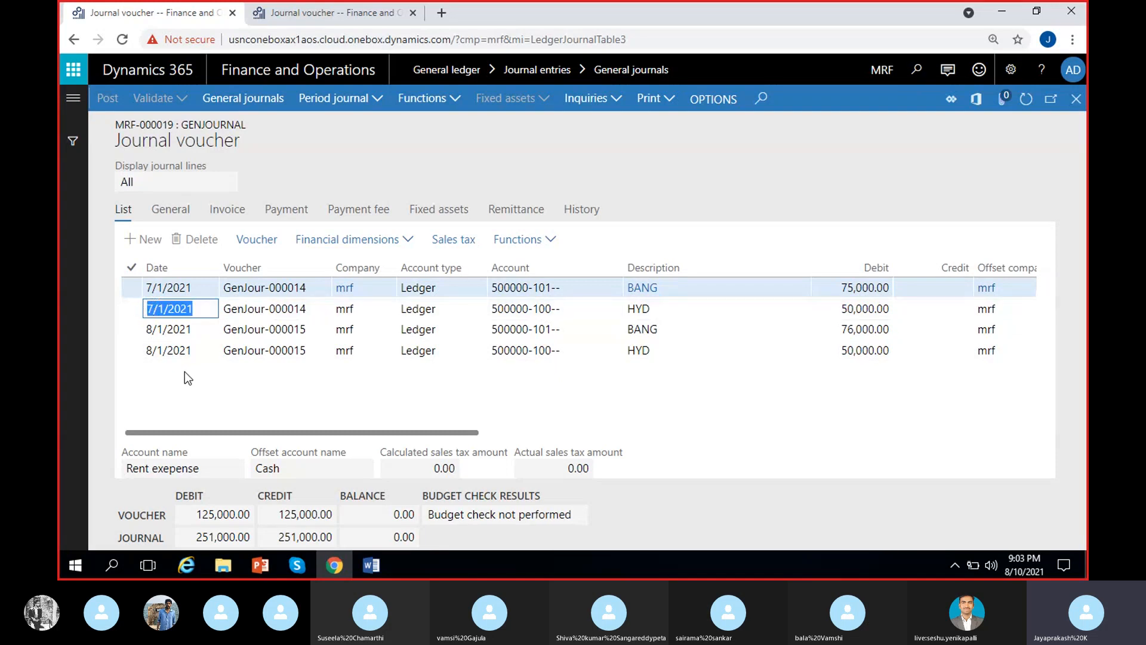
left_click(182, 352)
left_click(286, 403)
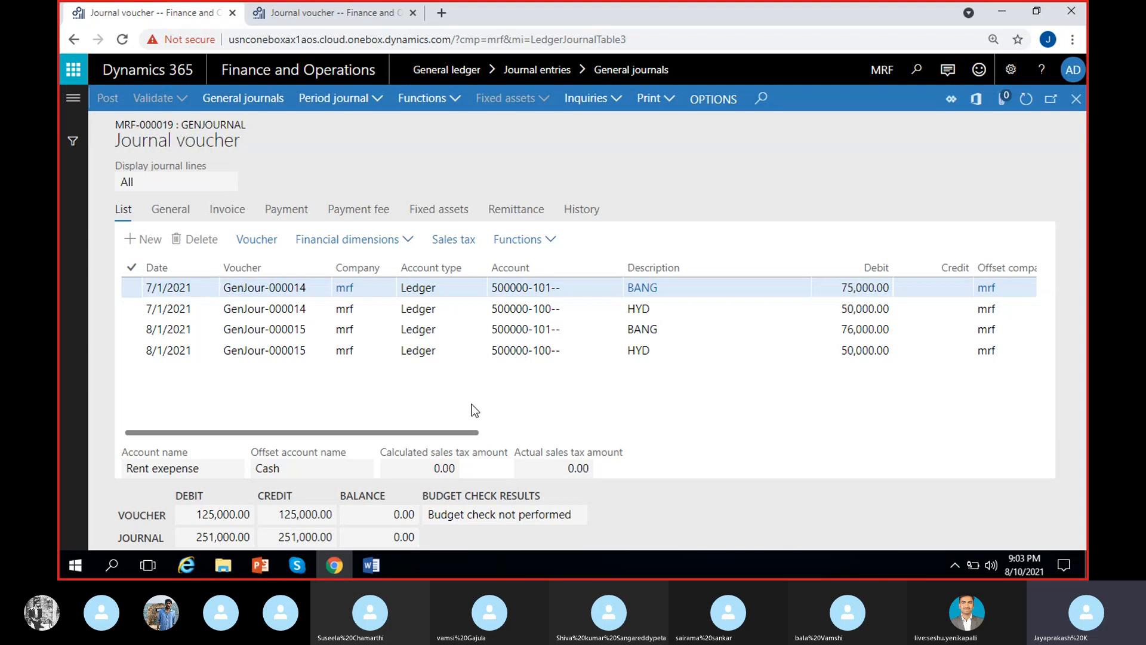
Reopen the Rent-Monthly periodic journal's lines and check their dates, amounts, units and last dates.
left_click(322, 13)
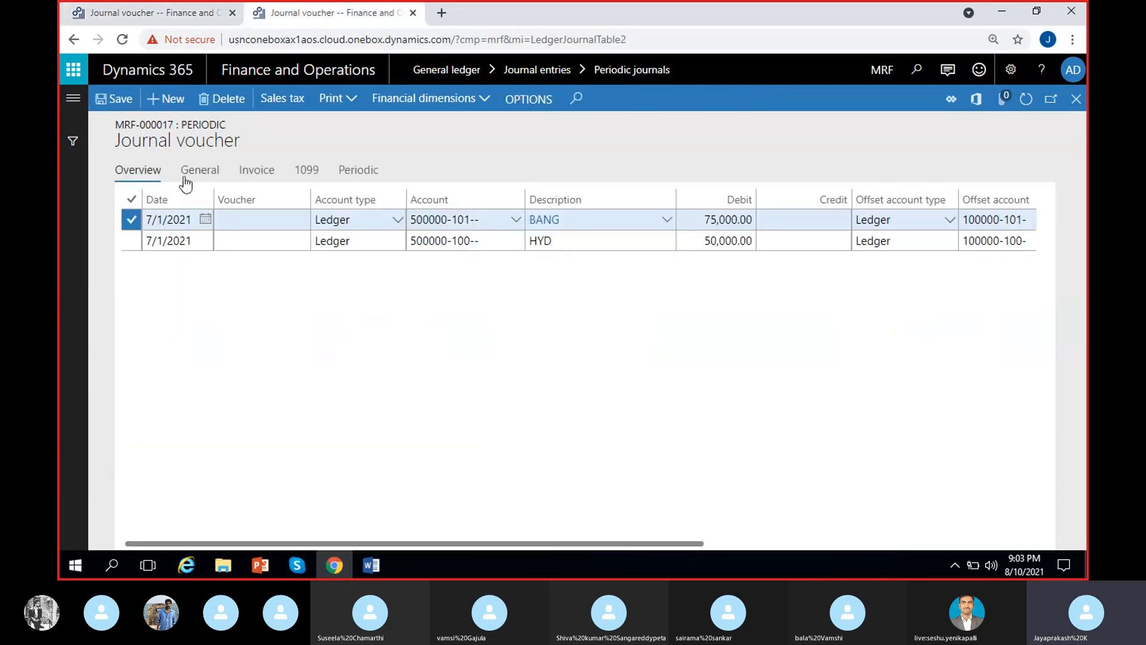
left_click(1076, 99)
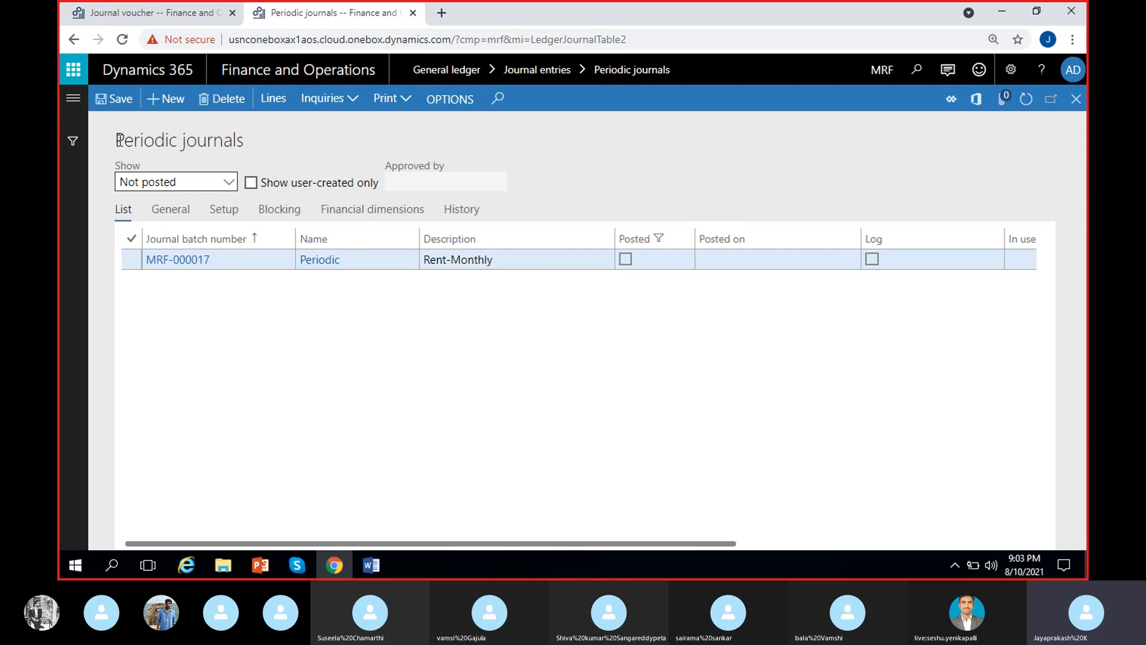
left_click_drag(118, 140, 284, 141)
left_click(292, 172)
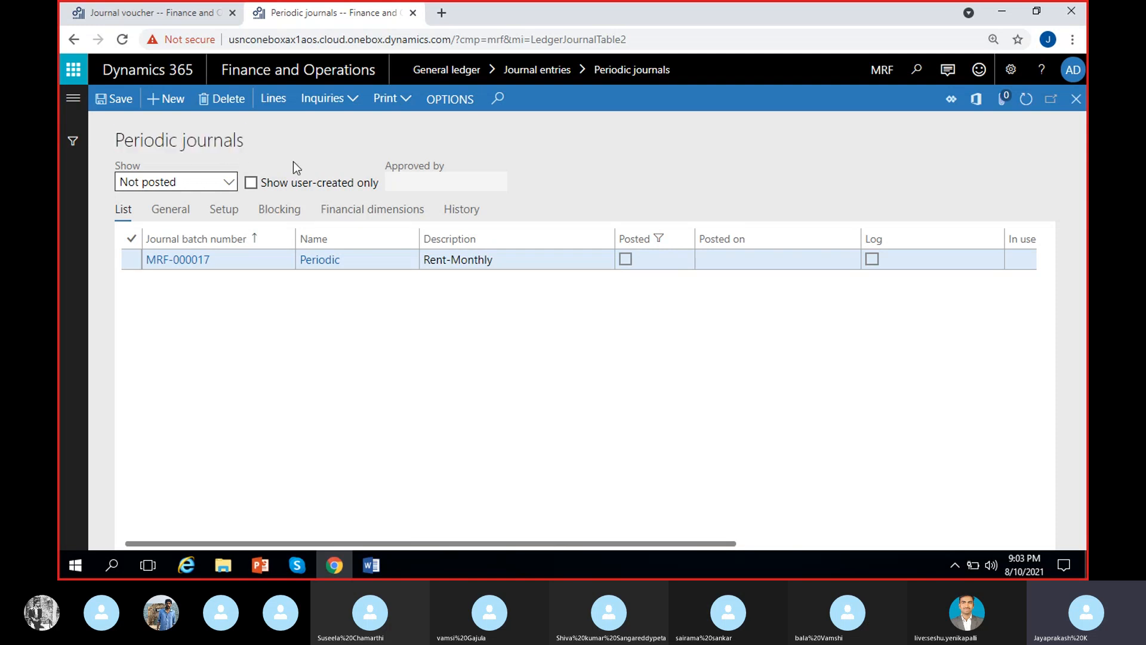
left_click(279, 99)
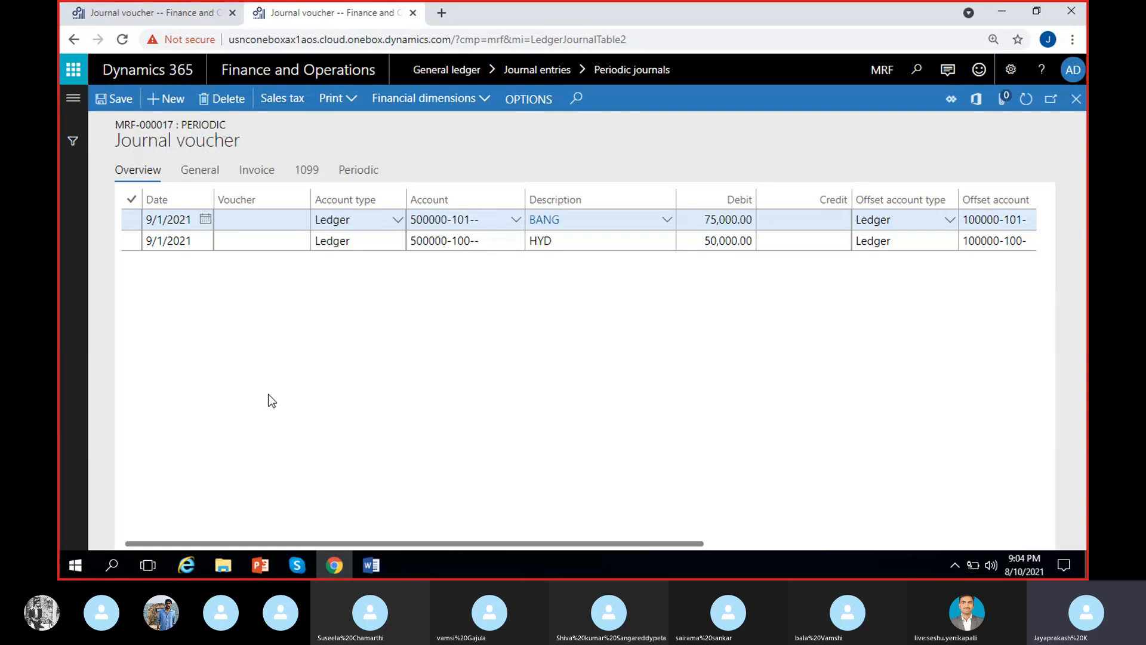
scroll(272, 401, "right", 5)
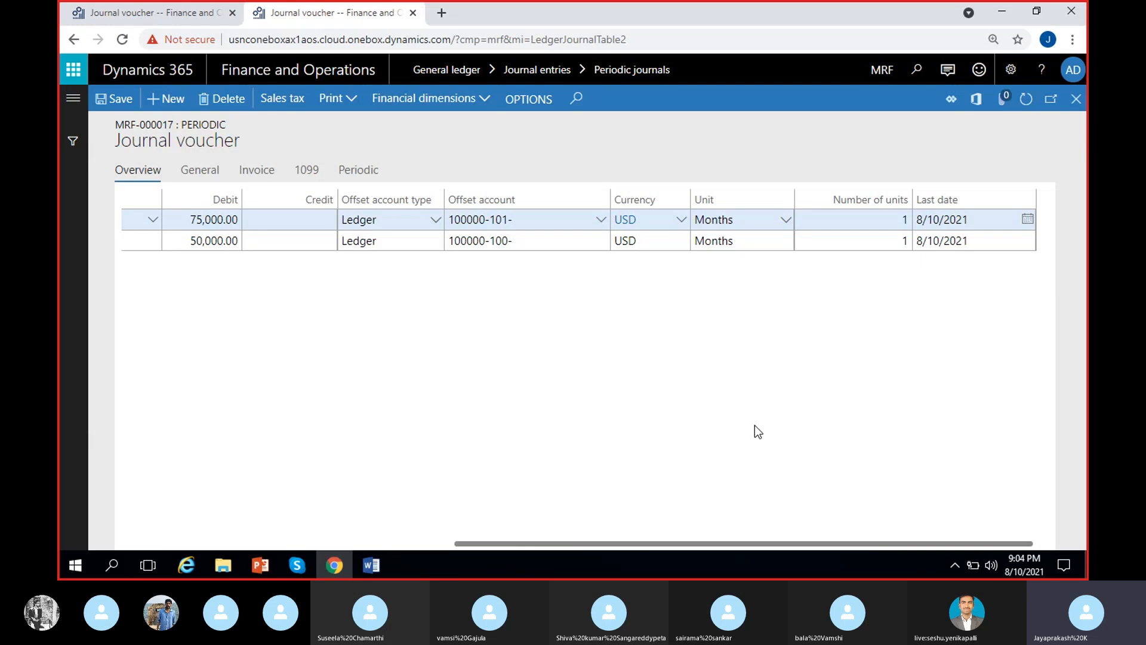
scroll(719, 448, "left", 10)
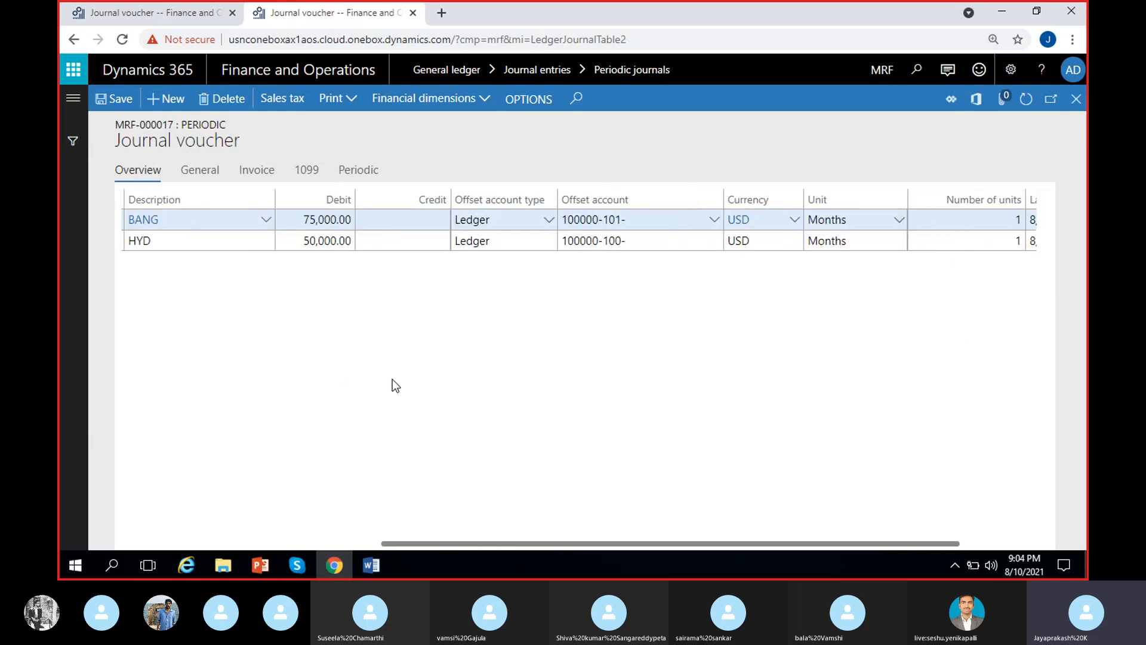
scroll(259, 347, "left", 2)
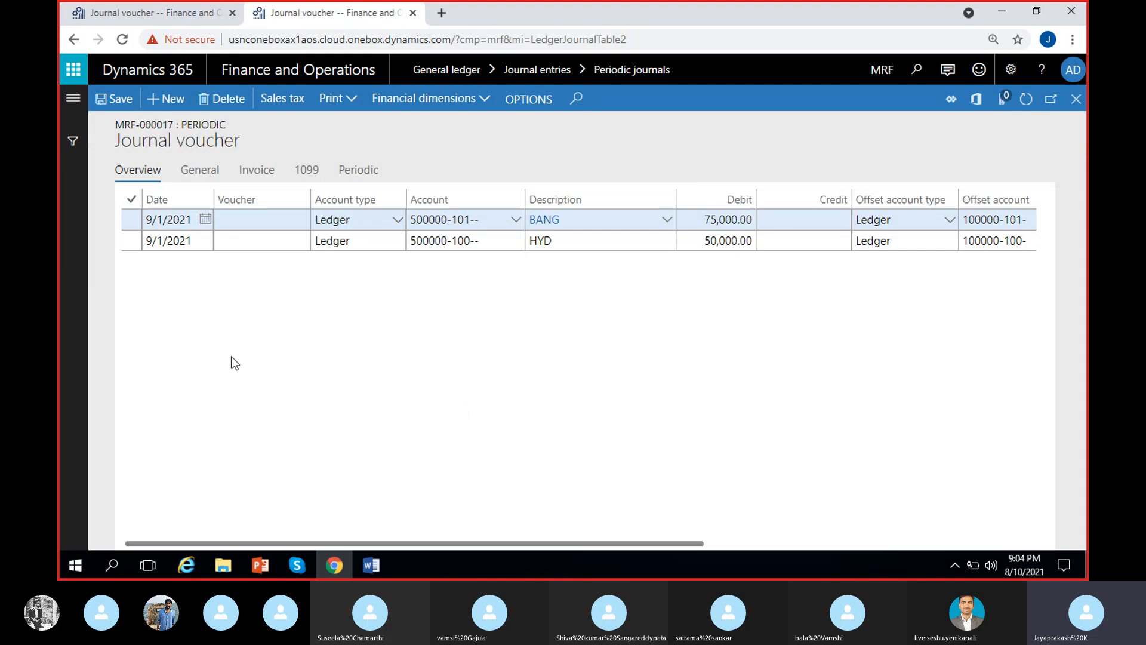
Create another general journal with the name GenJournal and open its lines, leaving no blank line in them.
left_click(167, 14)
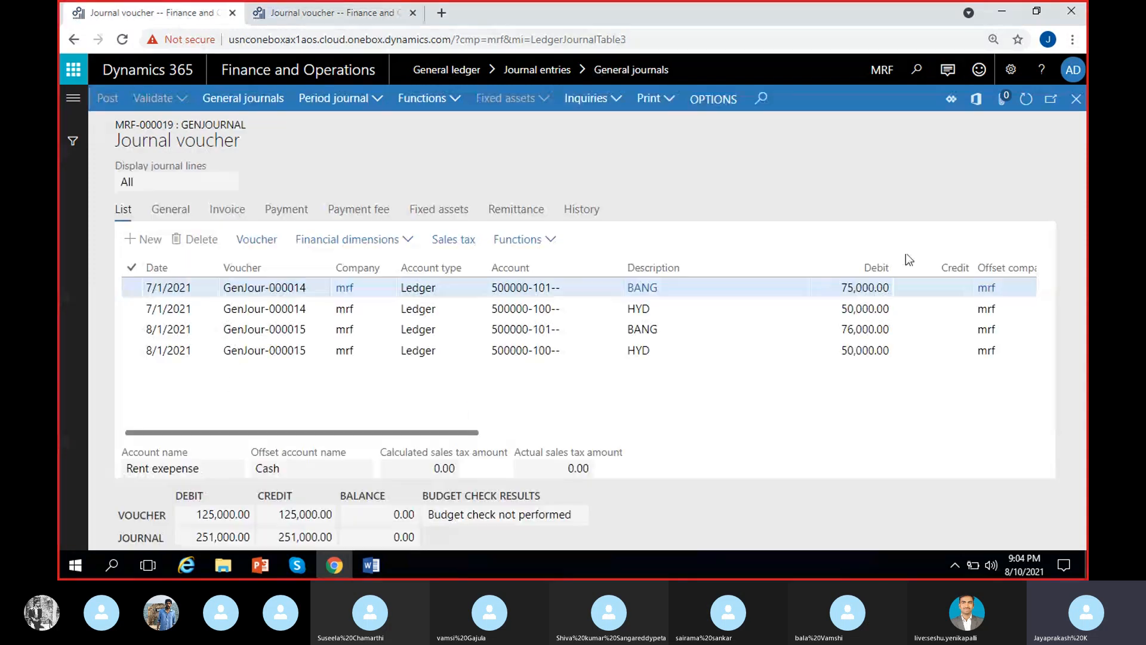
left_click(1076, 98)
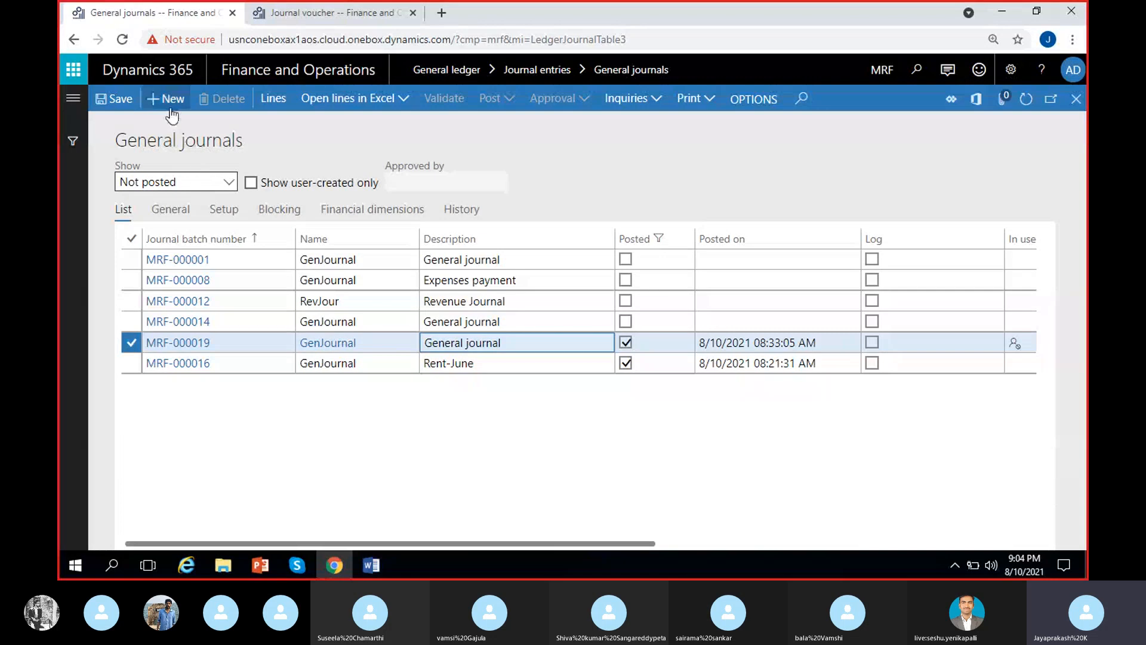
left_click(167, 99)
left_click(411, 344)
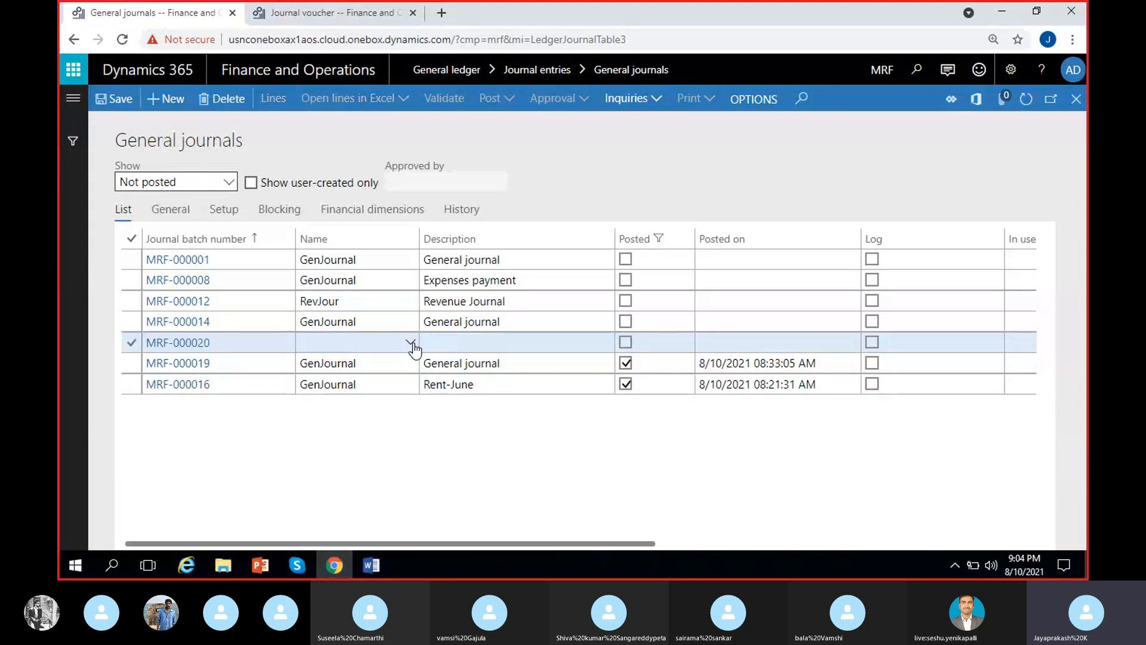
left_click(364, 386)
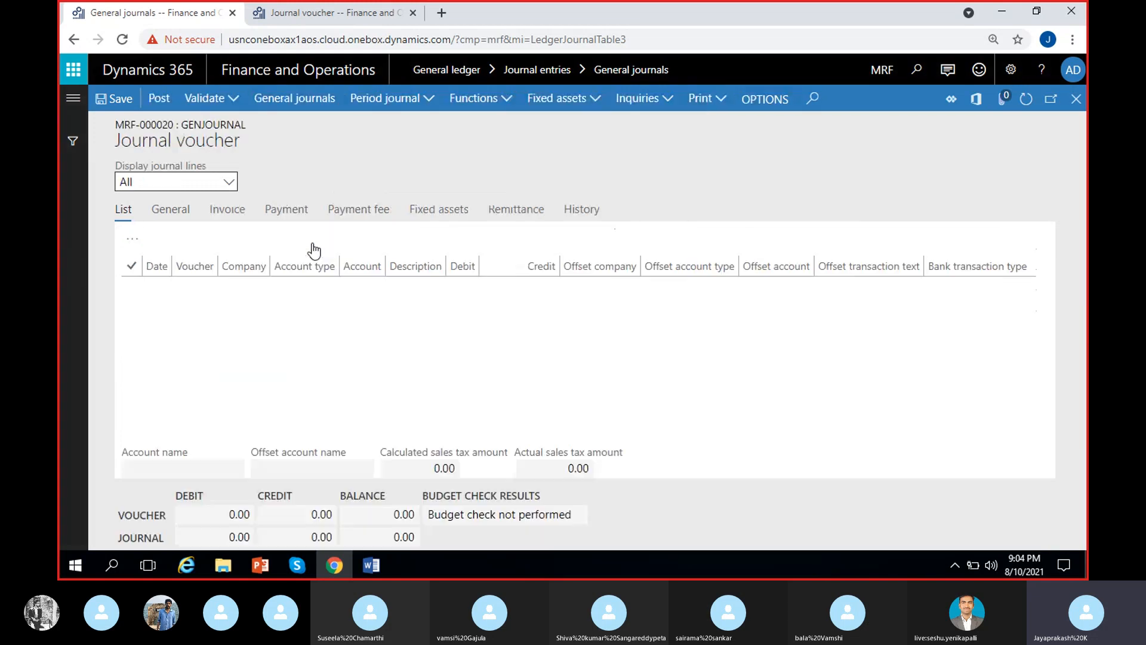
left_click(131, 287)
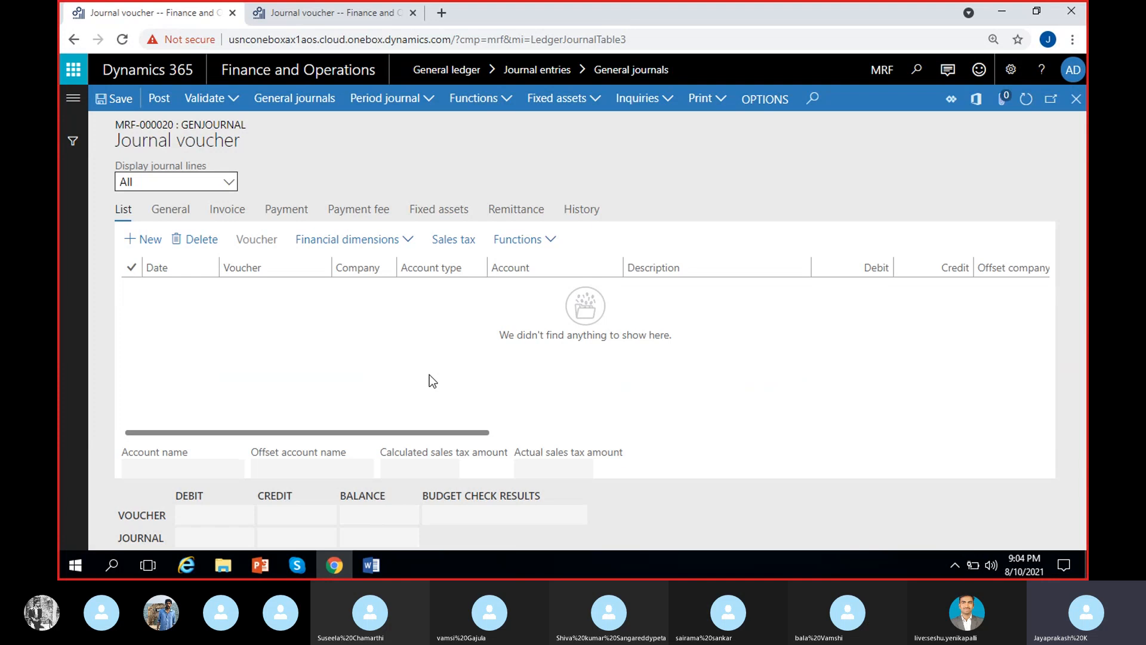
Start retrieving a periodic journal into the general journal, with the to date and the from date for undated lines both 9/1/2021.
left_click(435, 101)
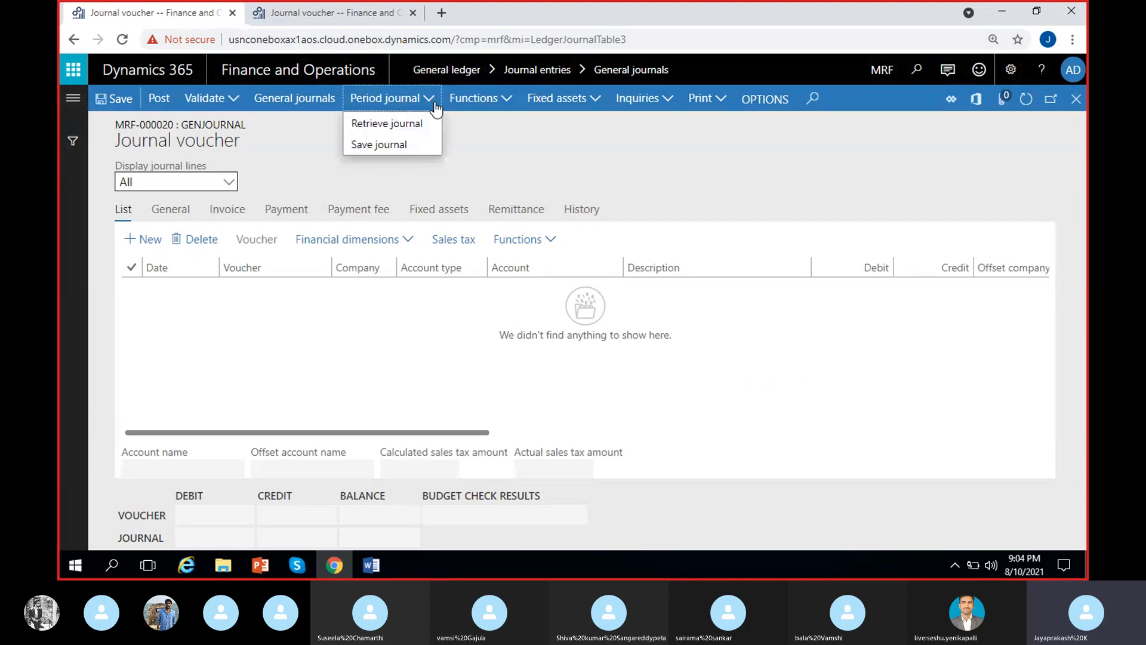
left_click(389, 125)
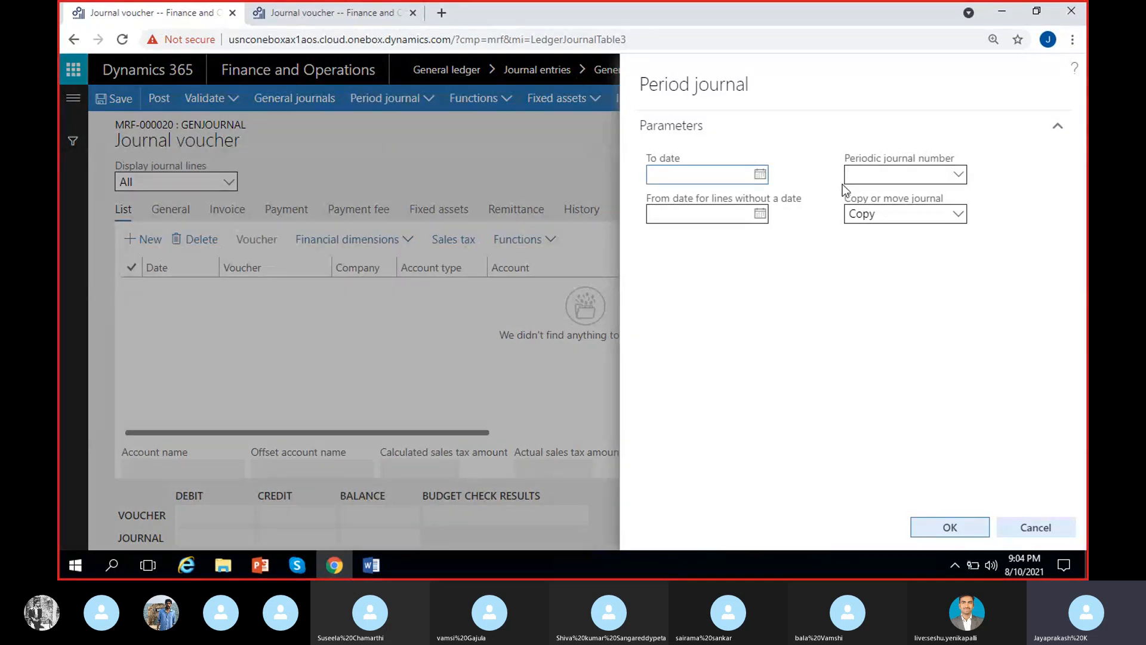
left_click(759, 174)
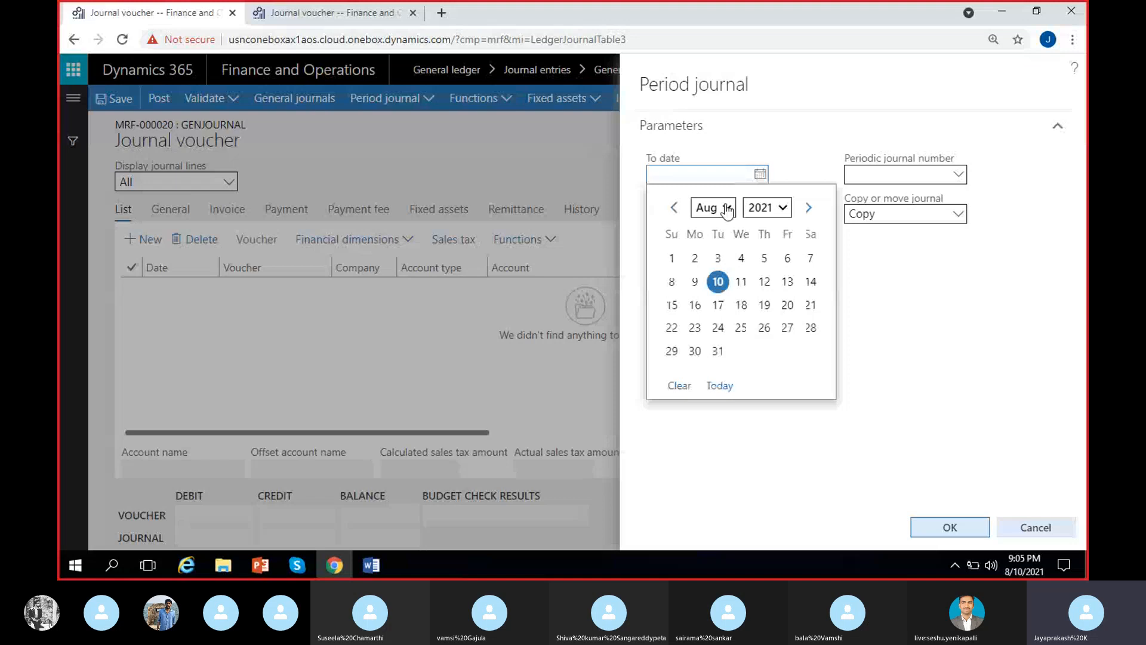
left_click(808, 207)
left_click(741, 258)
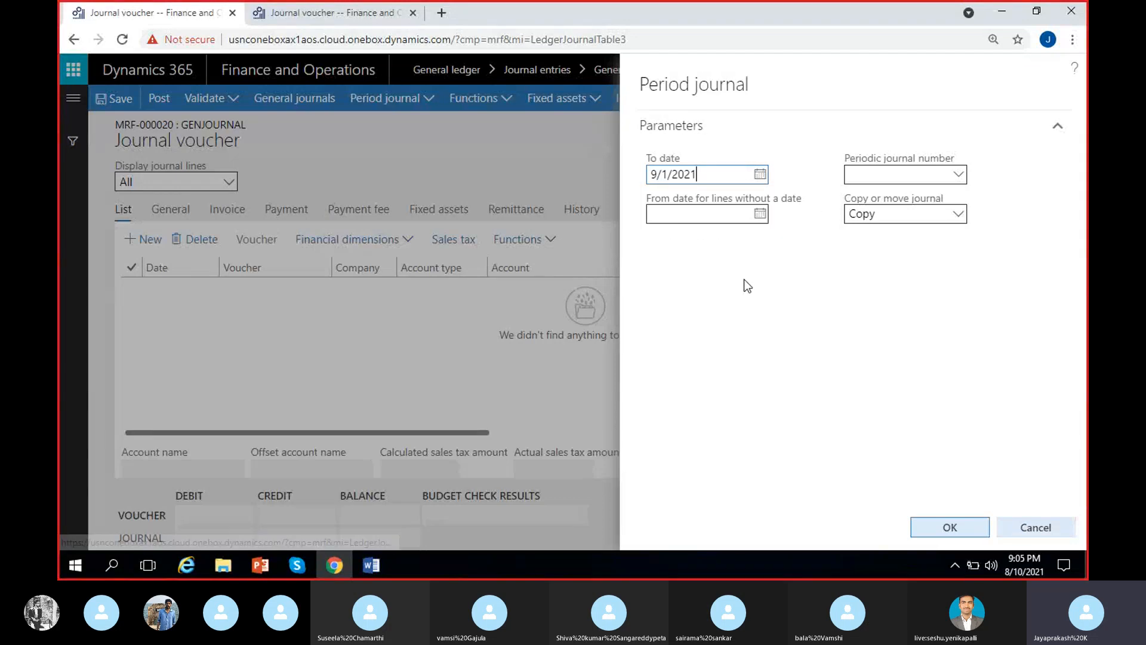
left_click(766, 216)
left_click(808, 247)
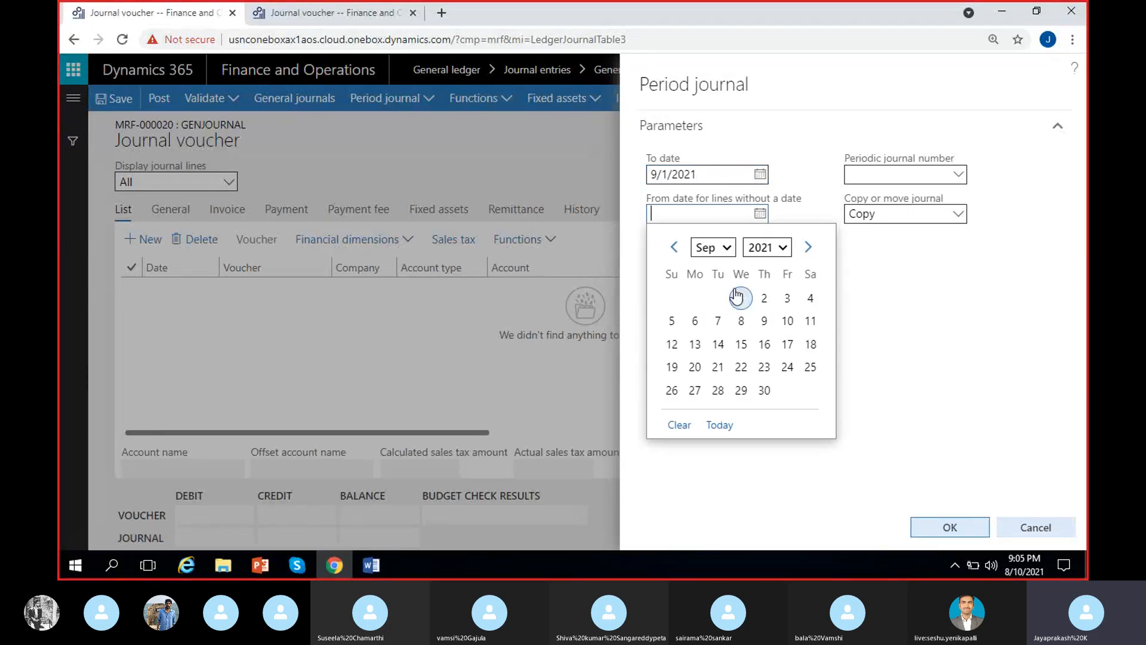
left_click(739, 297)
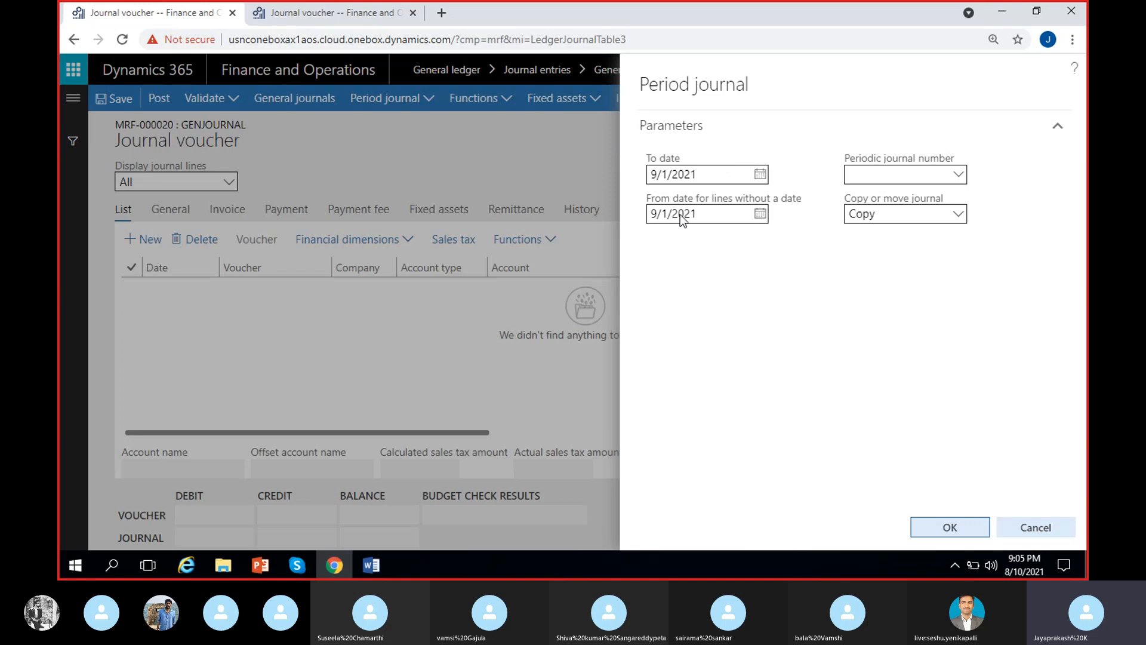
Retrieve the lines of the Rent-Monthly periodic journal into the general journal with the Move option.
left_click(958, 175)
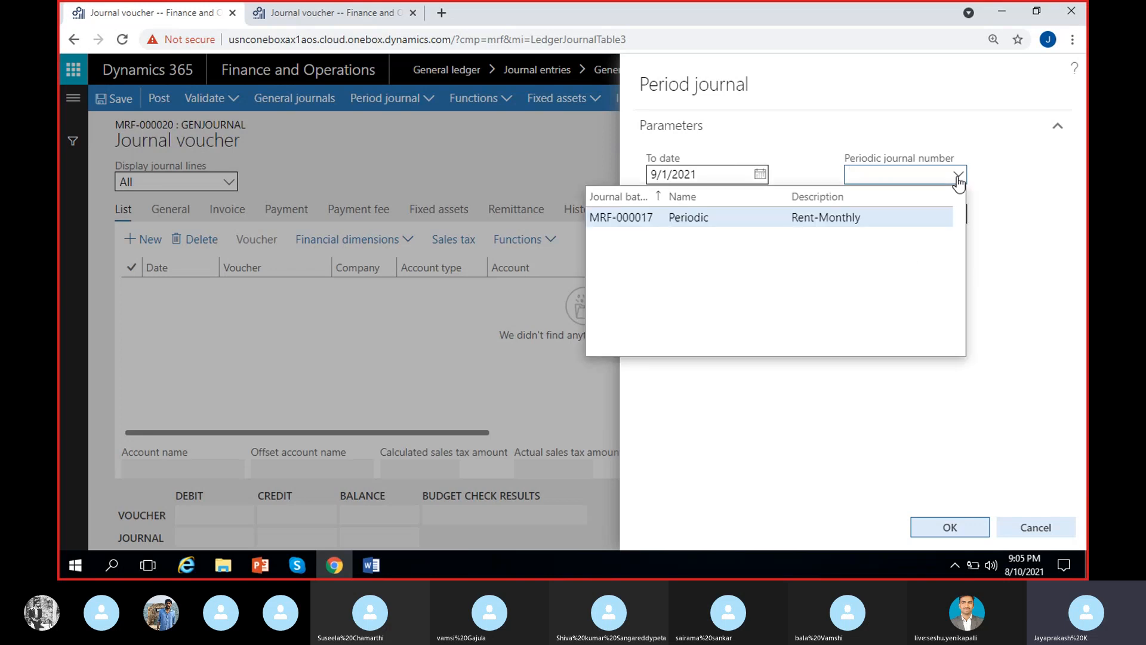
left_click(825, 219)
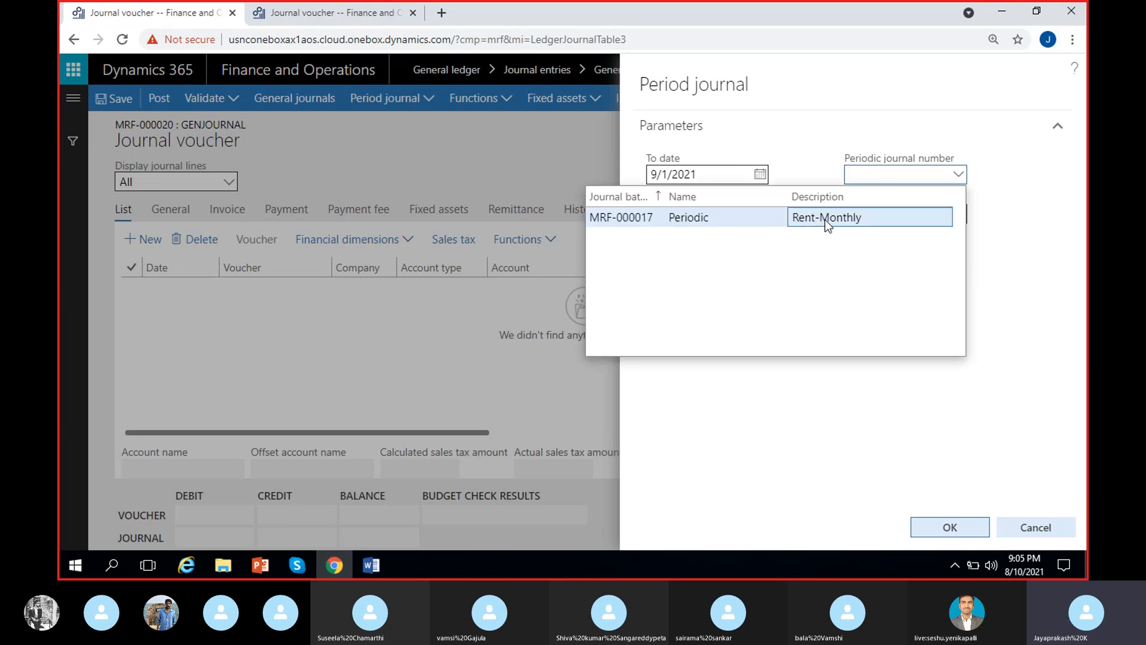
left_click(958, 215)
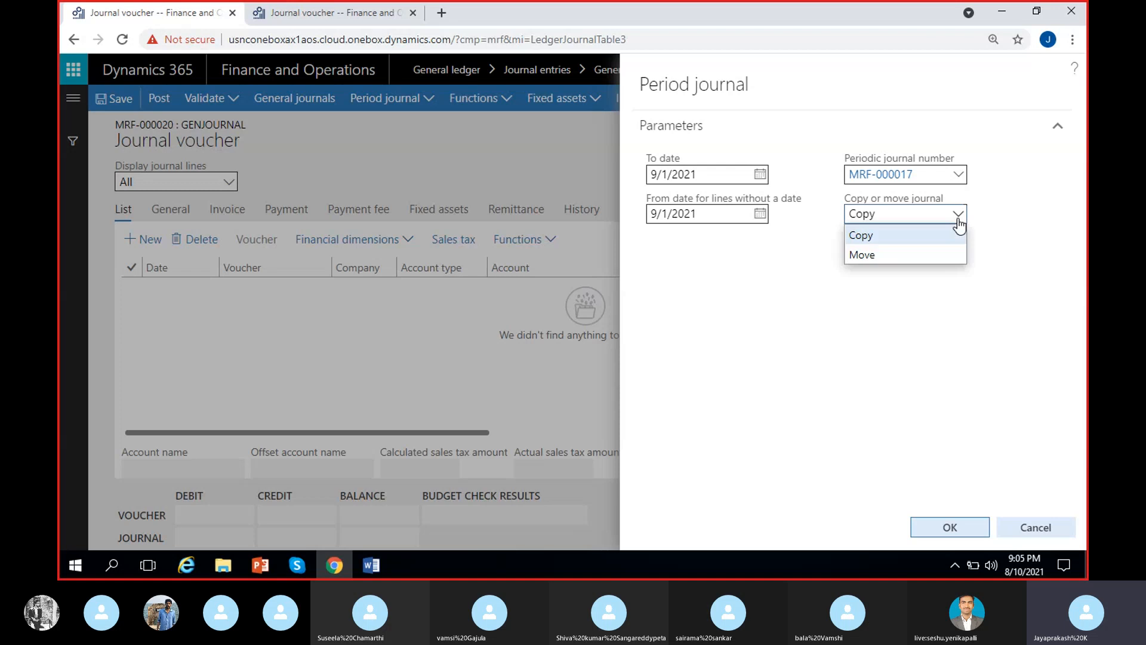
left_click(894, 257)
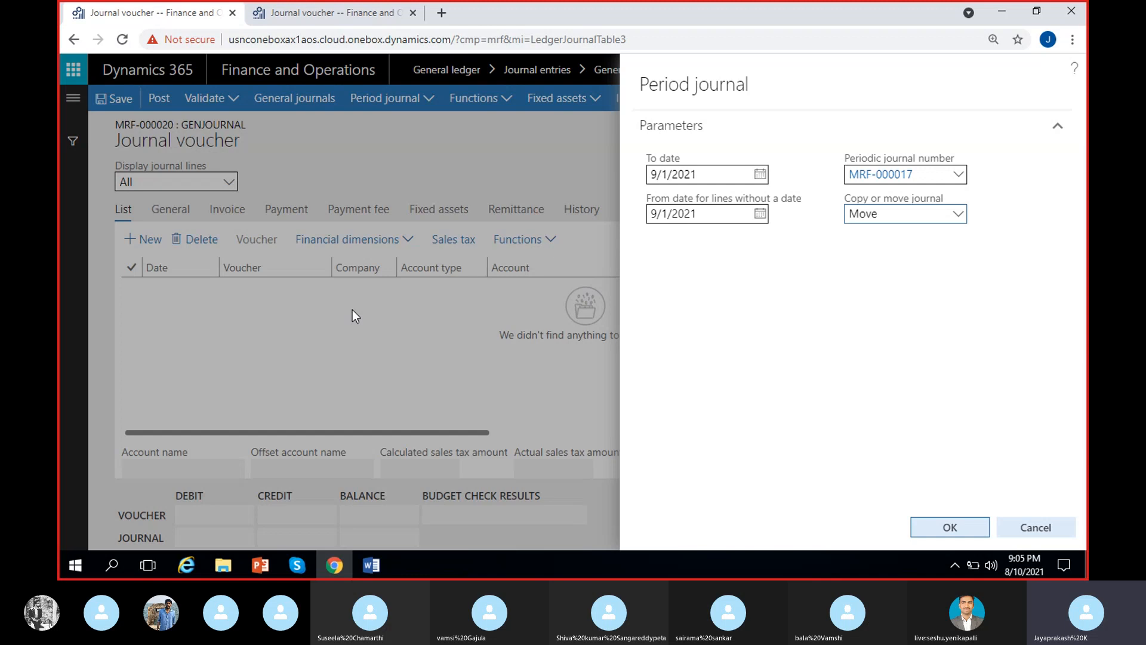
left_click(903, 221)
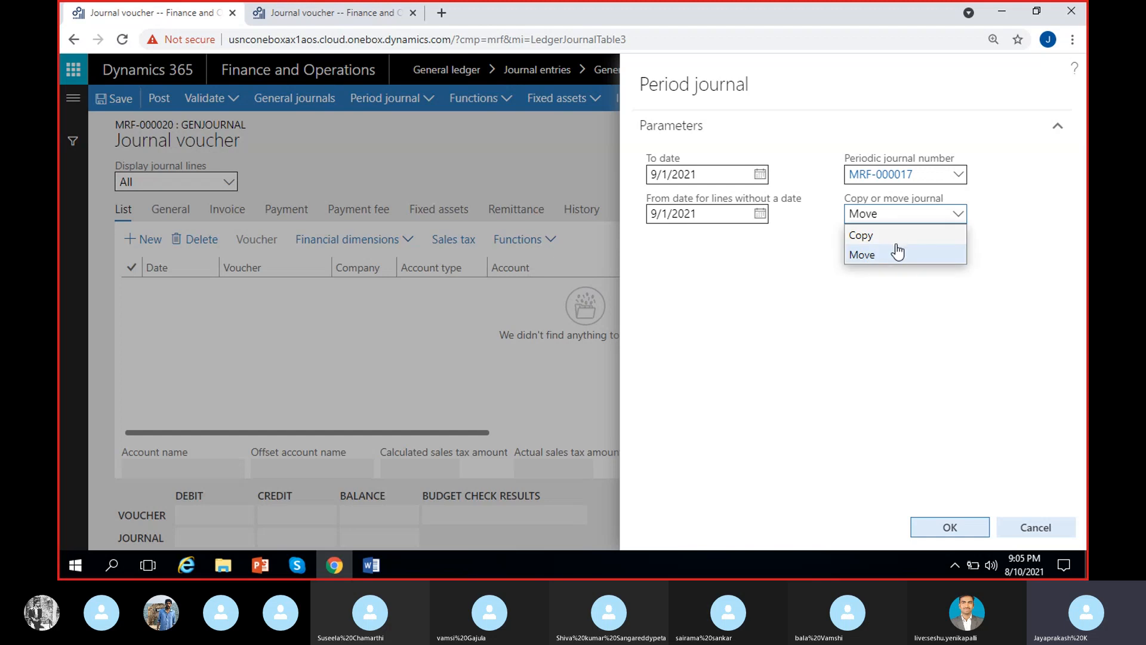
left_click(895, 254)
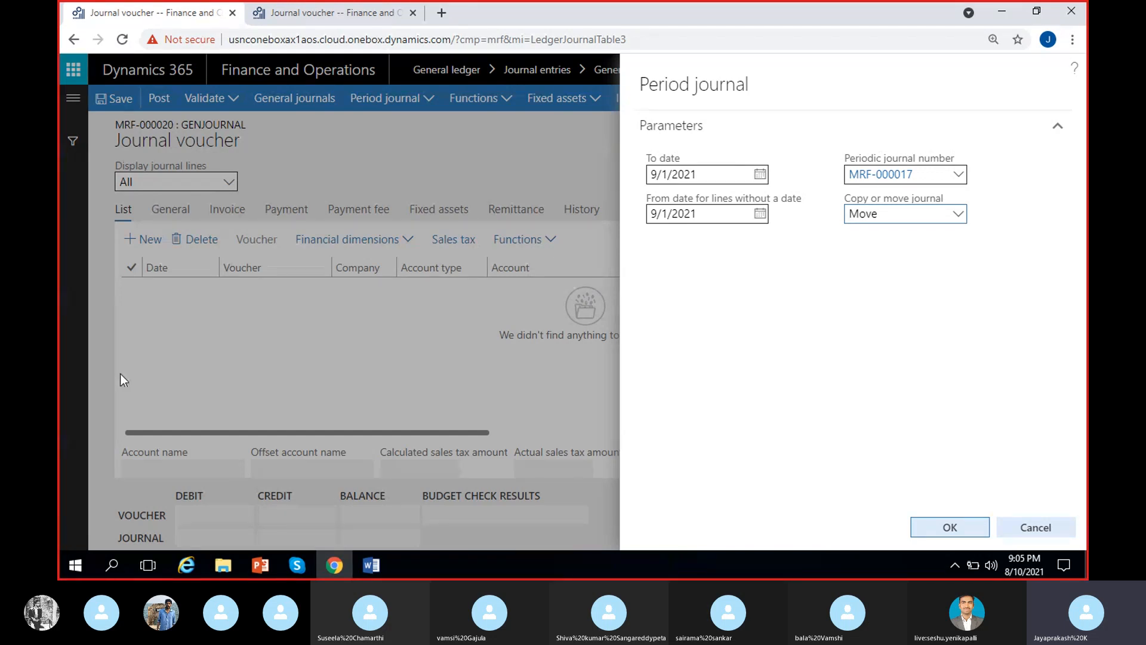
left_click(952, 529)
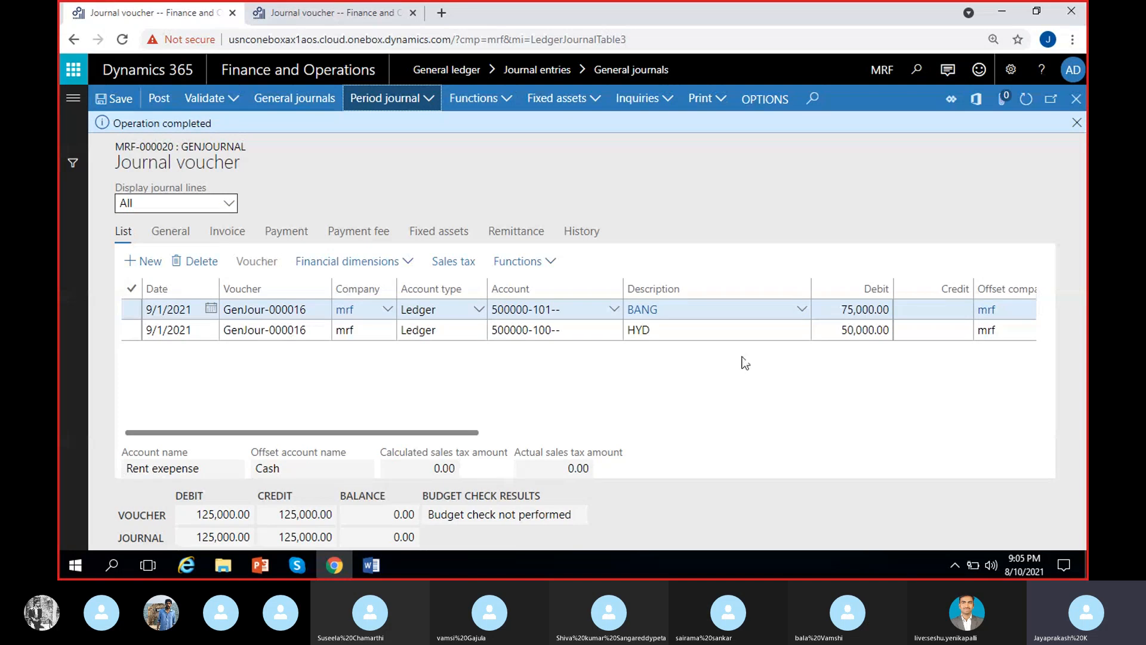
left_click(1077, 123)
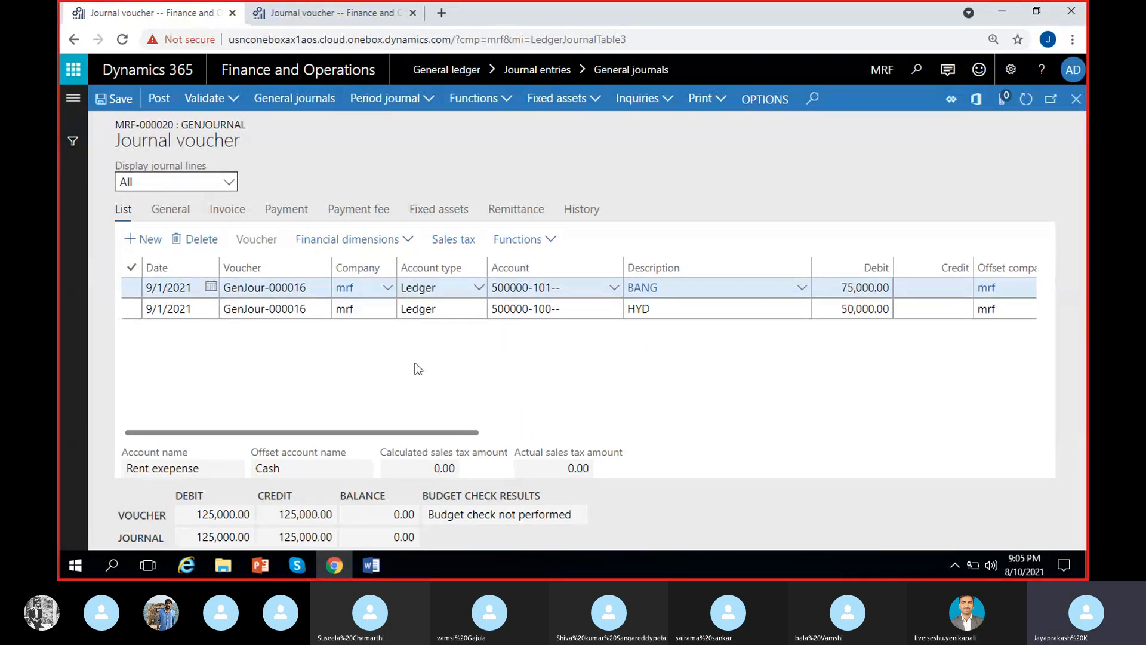
Examine the Rent-Monthly periodic journal's lines for rent entries left after the move, and close them.
left_click(328, 14)
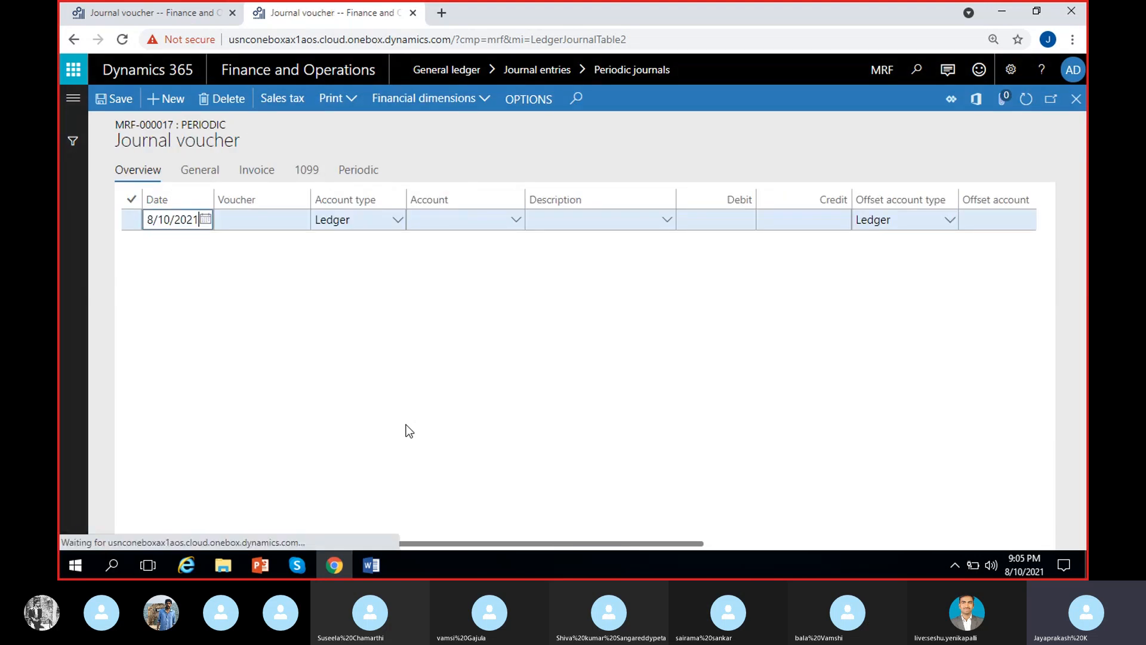
left_click(547, 338)
scroll(547, 337, "right", 8)
scroll(185, 327, "left", 2)
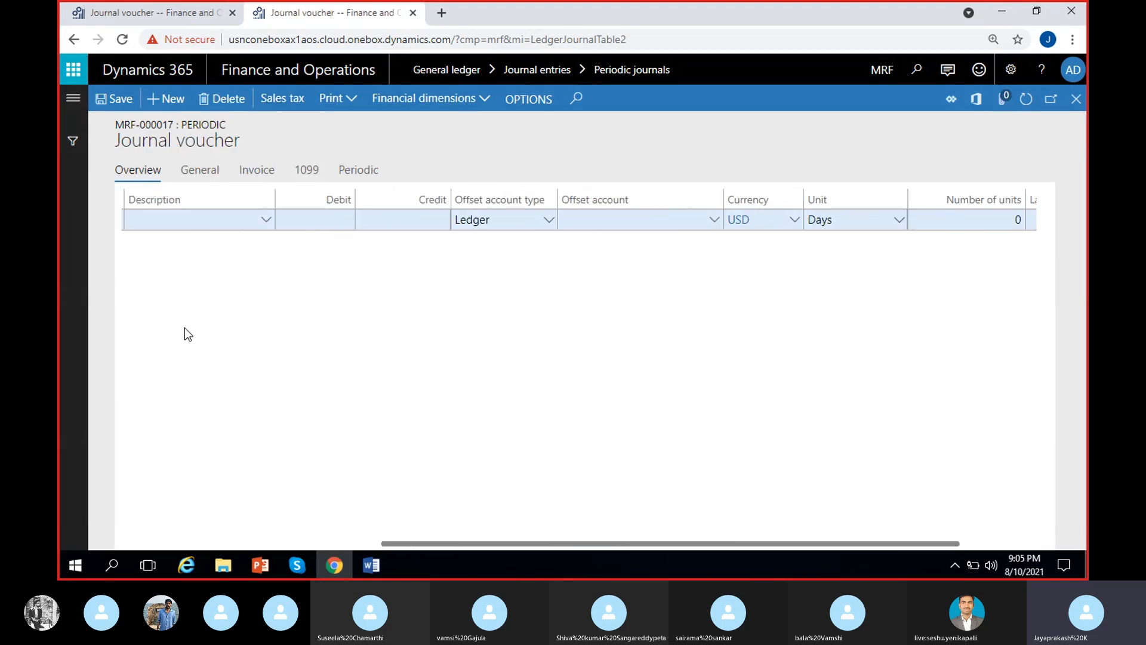
scroll(519, 315, "right", 2)
scroll(264, 256, "left", 6)
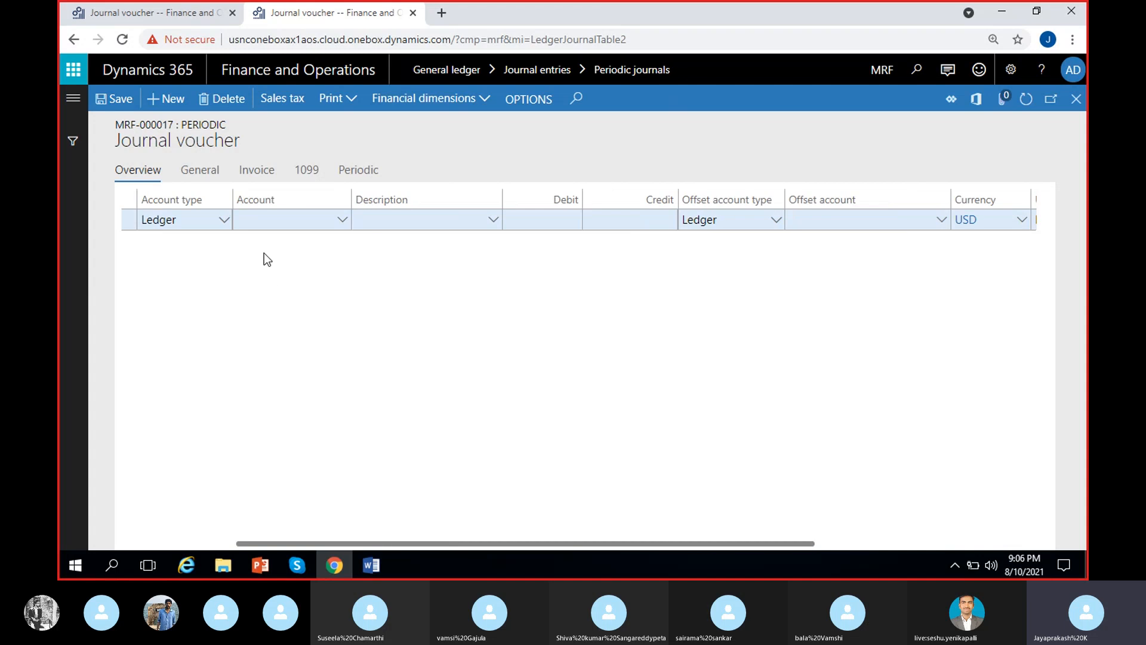
scroll(497, 288, "right", 6)
scroll(457, 325, "left", 6)
scroll(471, 403, "left", 1)
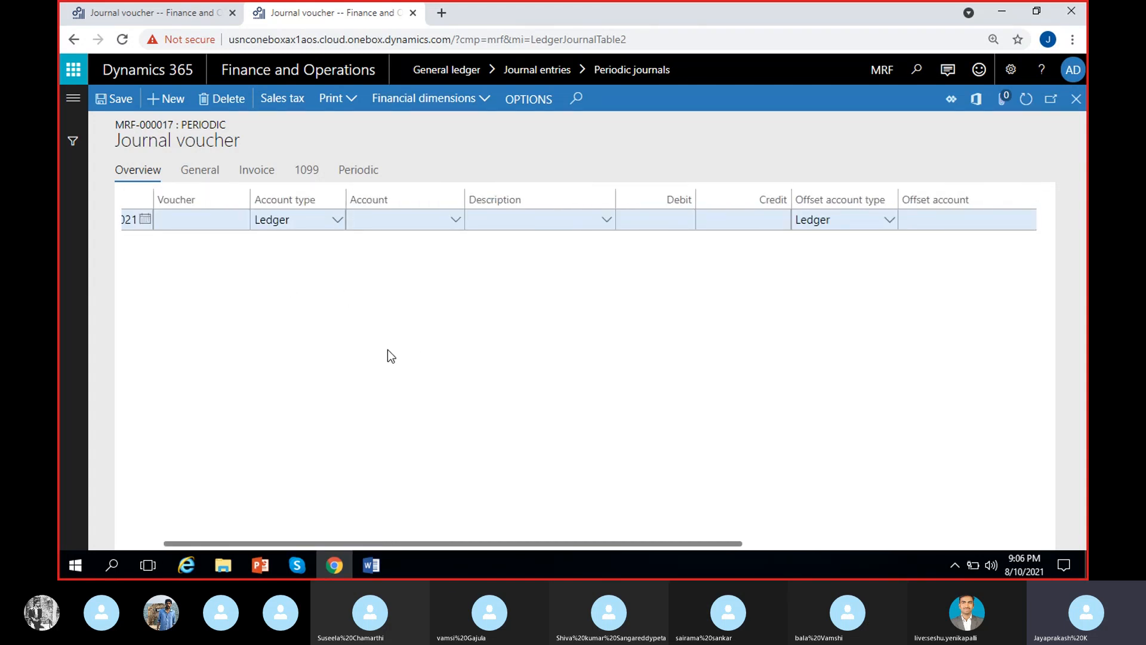
scroll(359, 337, "left", 1)
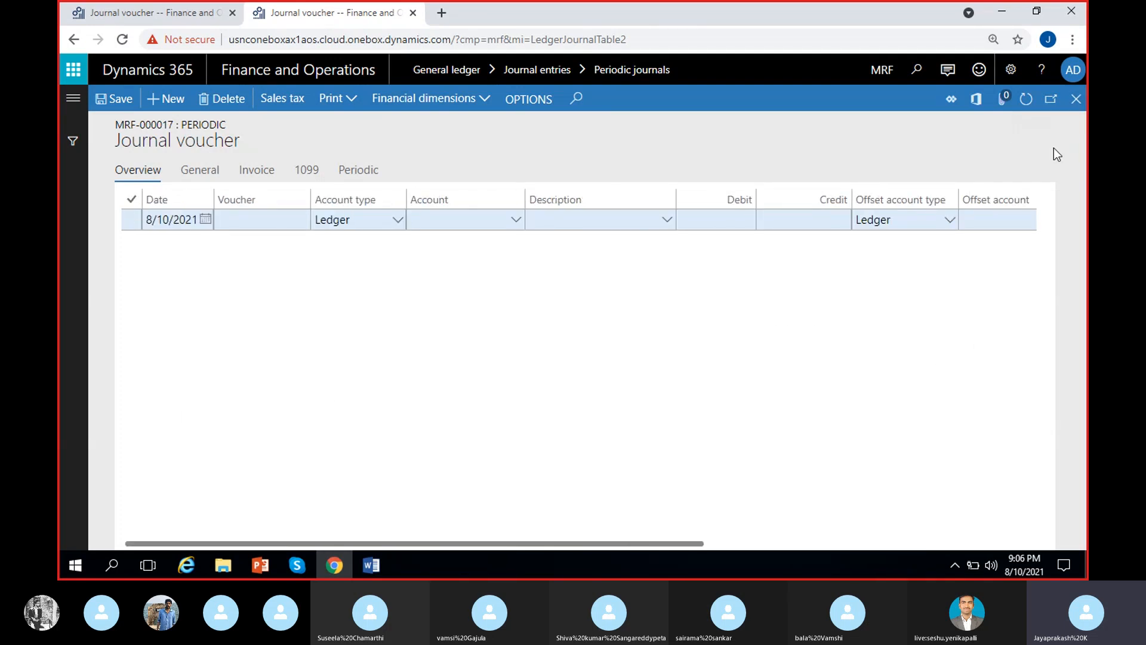
left_click(1075, 108)
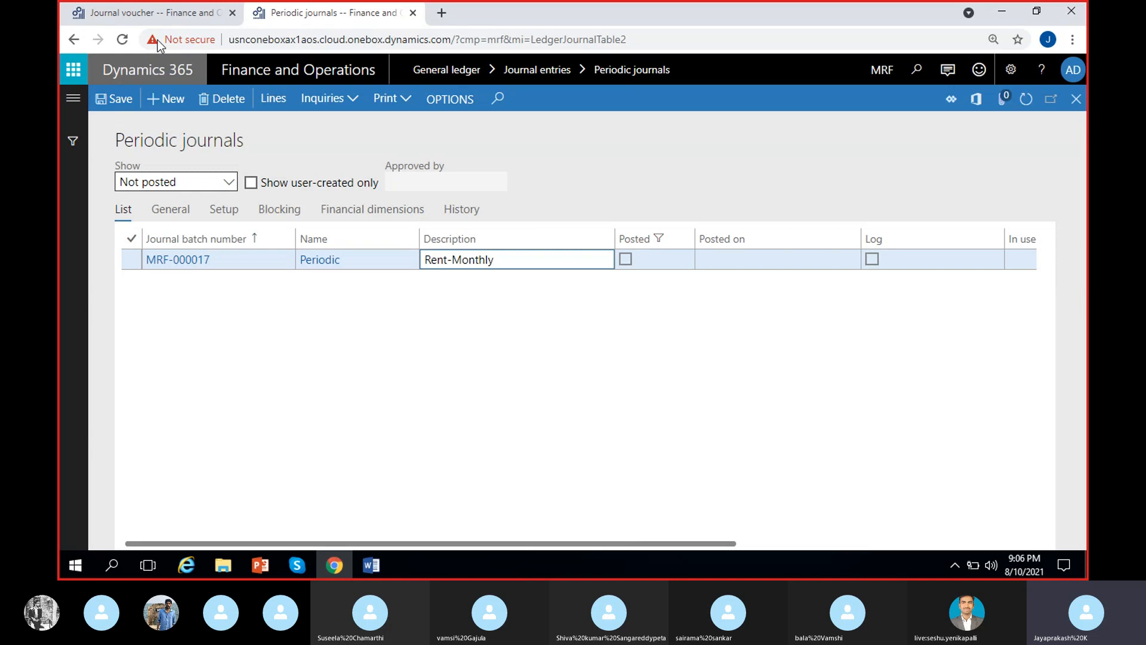
Compare the general journal's 9/1/2021 lines with the Rent-Monthly periodic journal by reopening the periodic journal's lines.
left_click(166, 7)
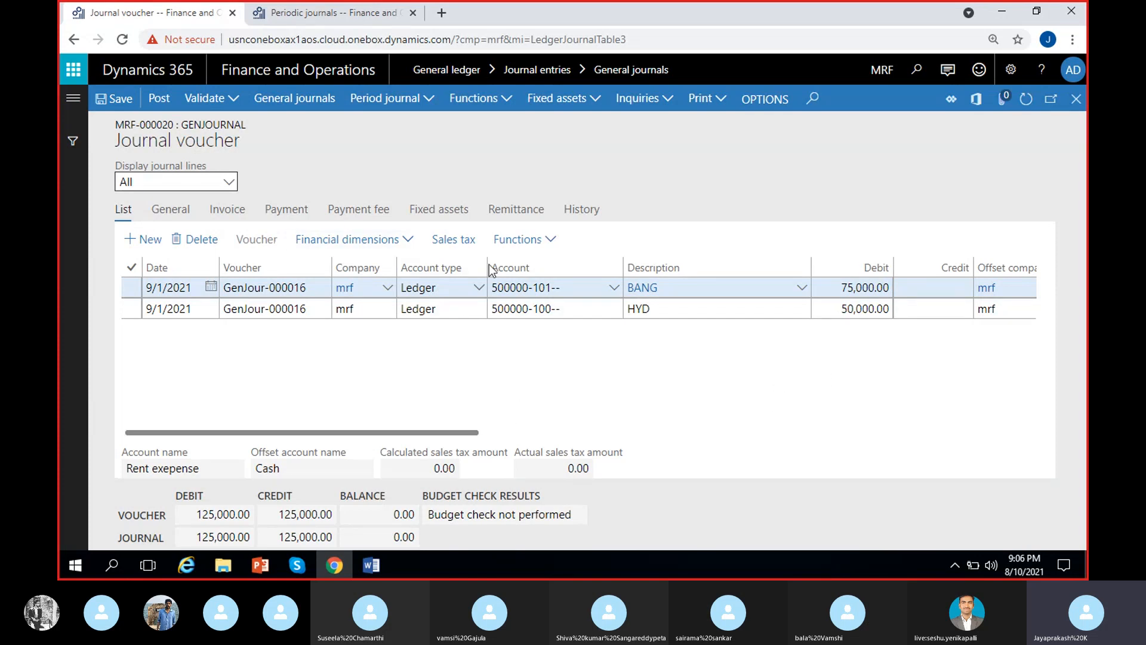
left_click(290, 12)
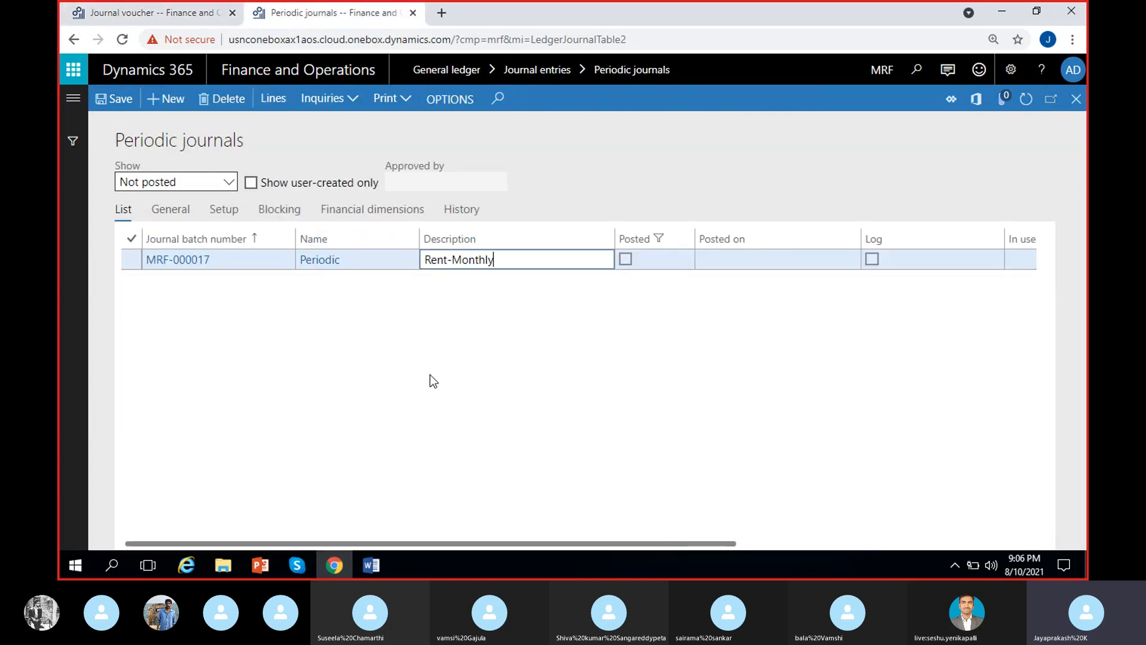
left_click(268, 105)
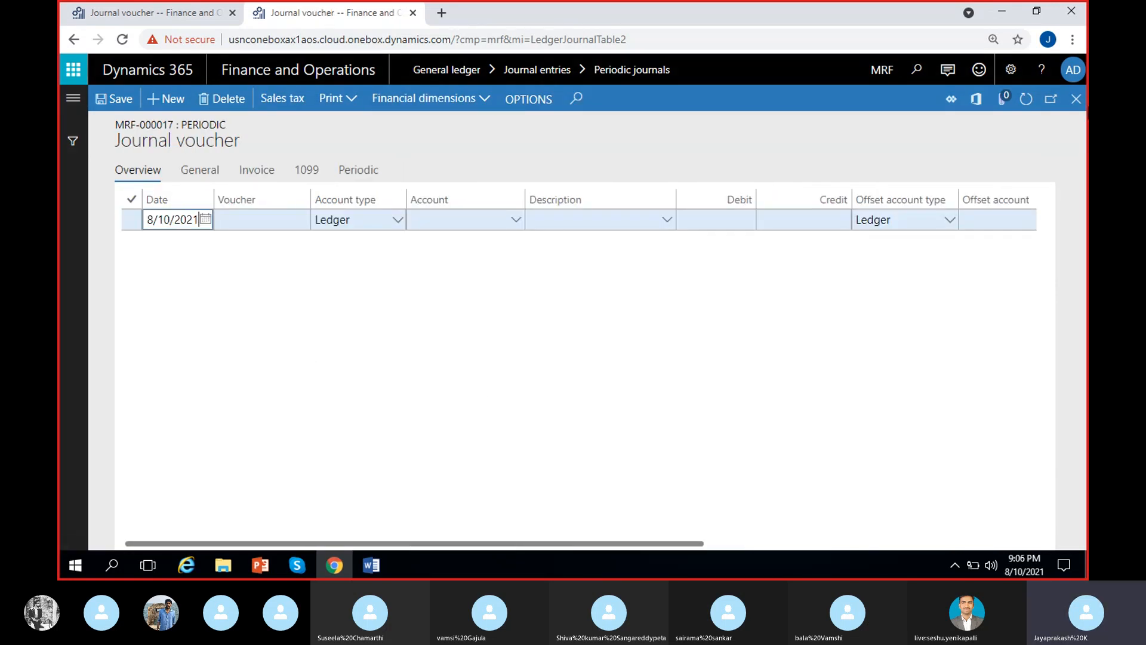
left_click(1077, 98)
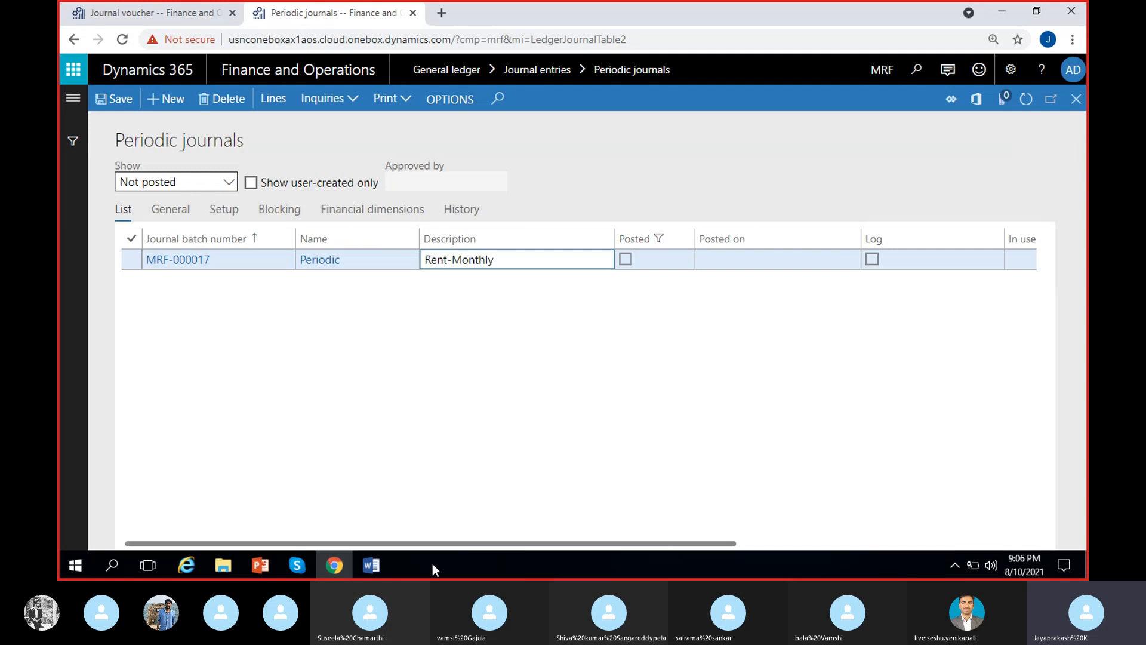
left_click(428, 564)
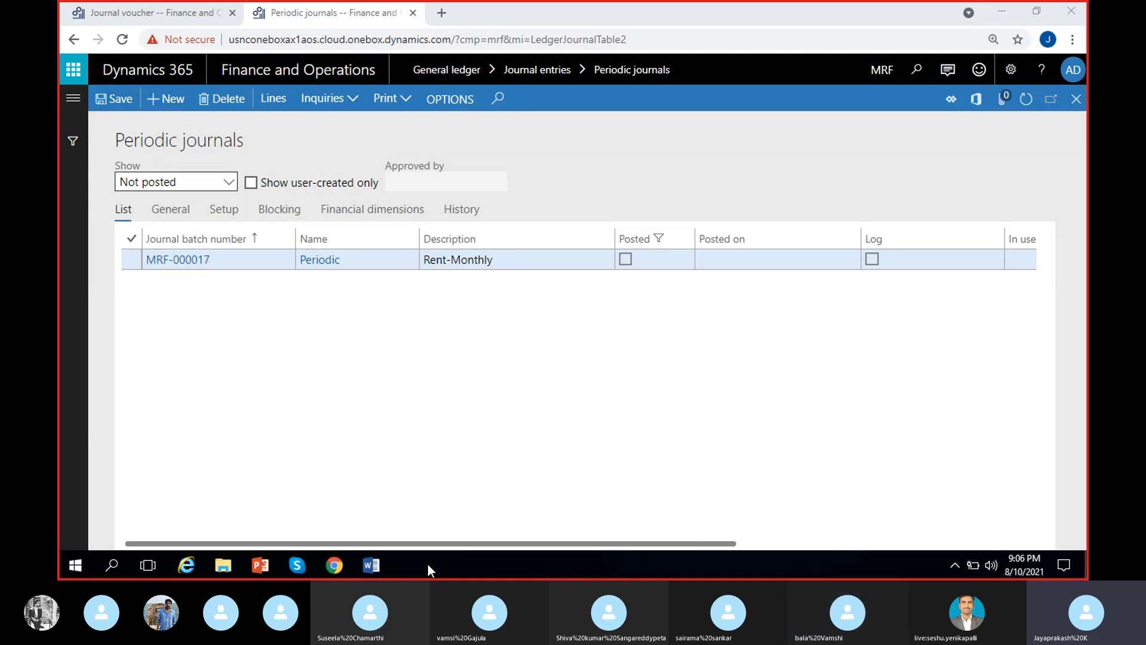
left_click(402, 468)
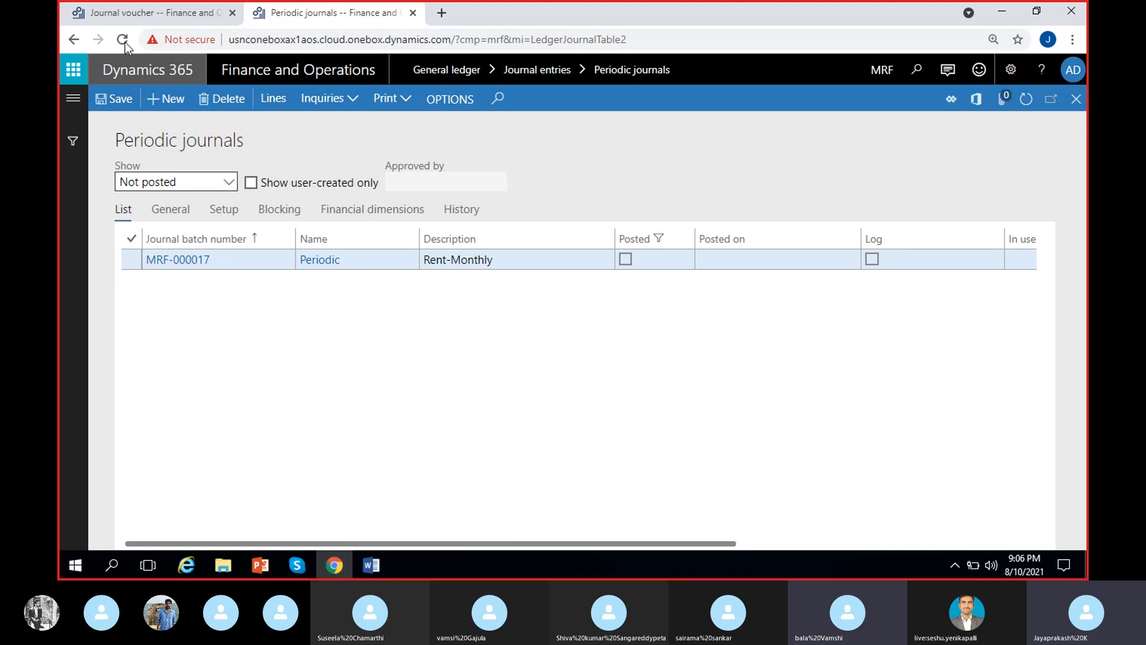
Post the general journal with the moved September rent lines for BANG and HYD, and dismiss the notification.
left_click(128, 17)
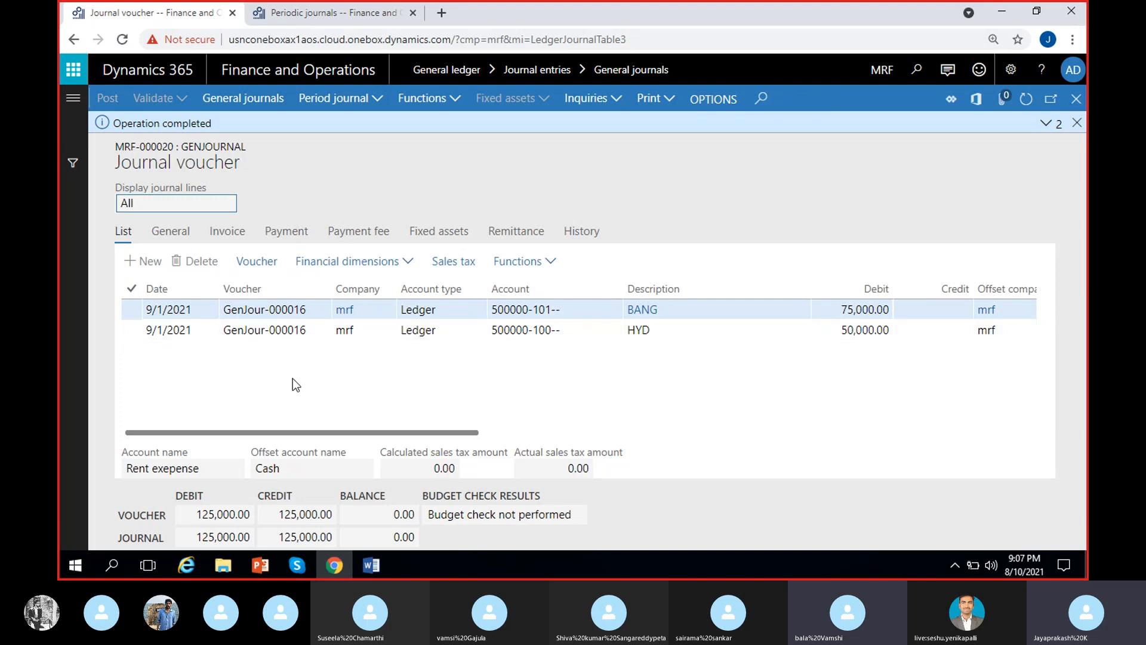
left_click(1077, 123)
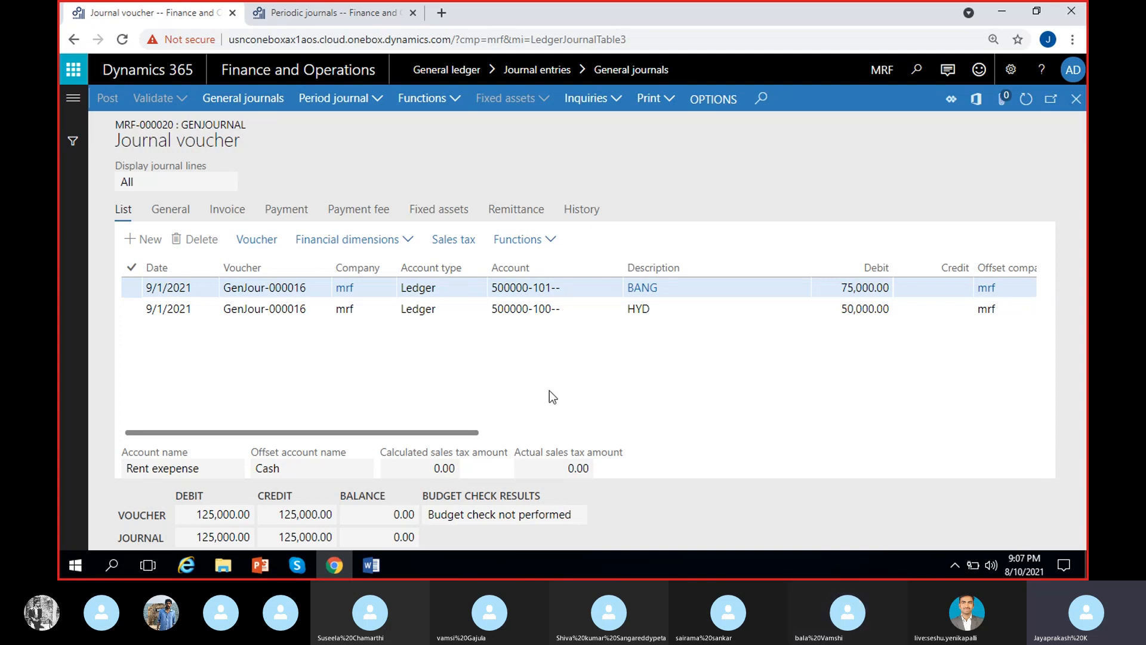
left_click(372, 102)
left_click(372, 173)
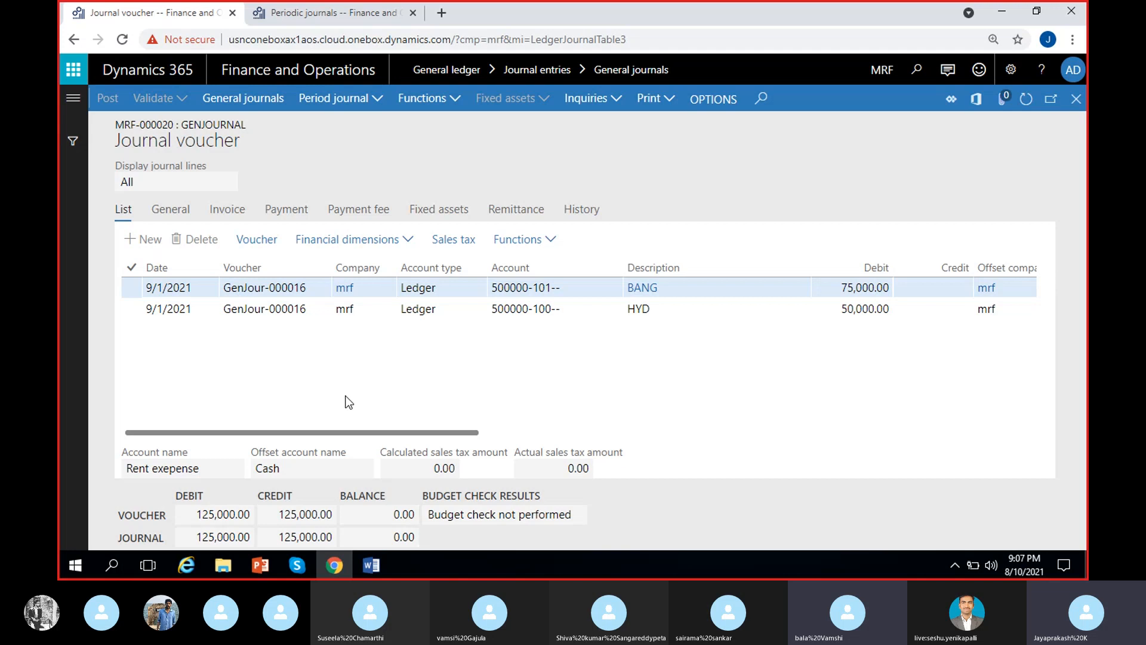
Switch to the Skype window.
left_click(304, 564)
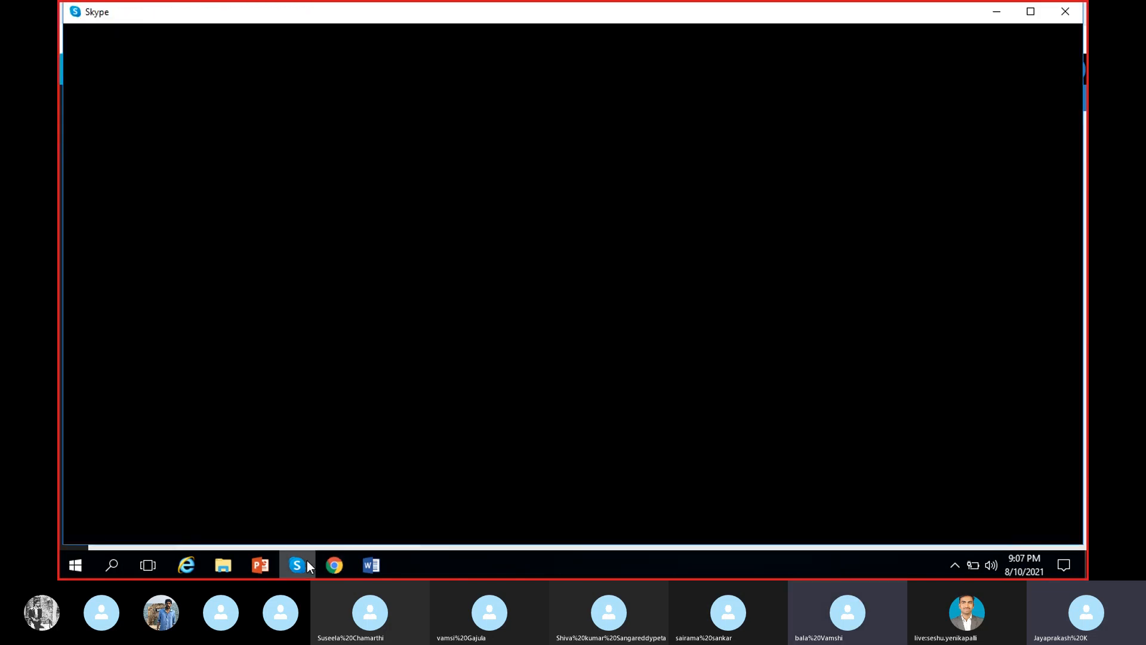